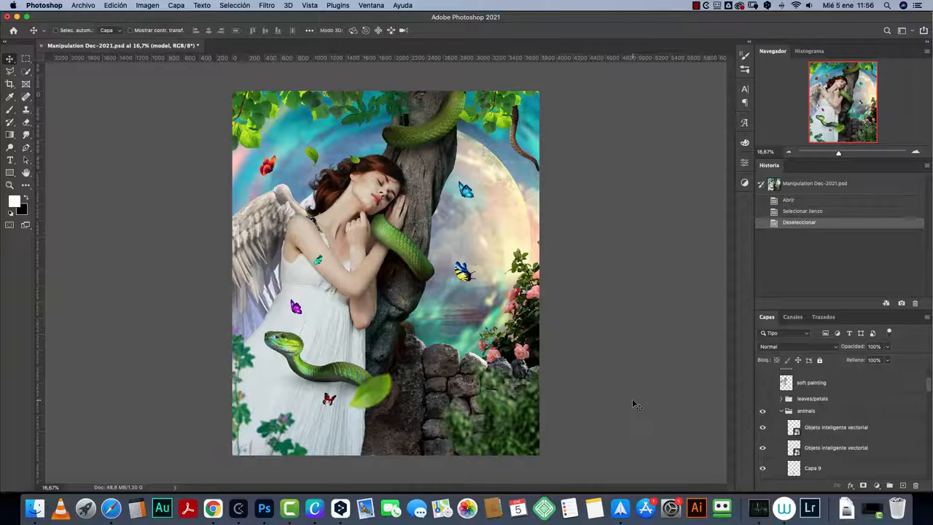
# Step: Create a new 3788 × 4500 px RGB document with a white background at 72 pixels per inch
pyautogui.press('super+n')
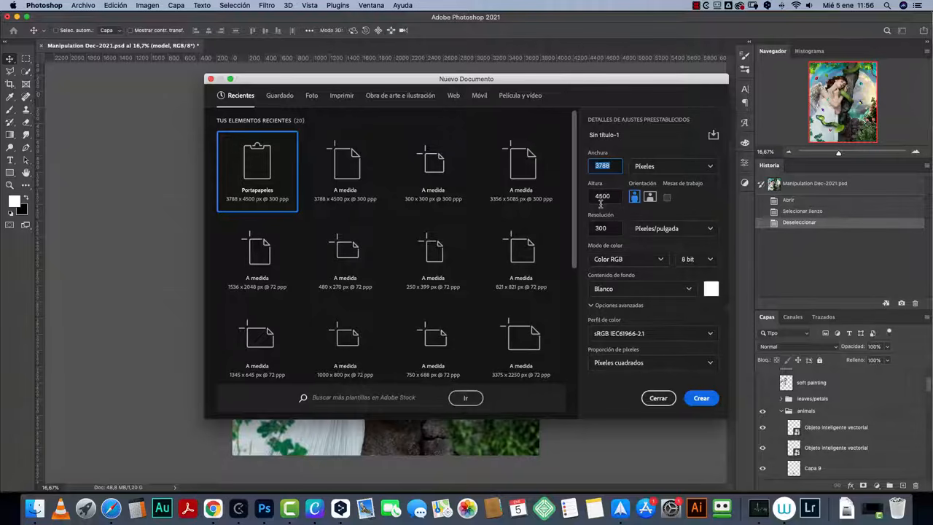
pyautogui.click(608, 229)
pyautogui.write('7')
pyautogui.write('0')
pyautogui.press('BackSpace')
pyautogui.write('2')
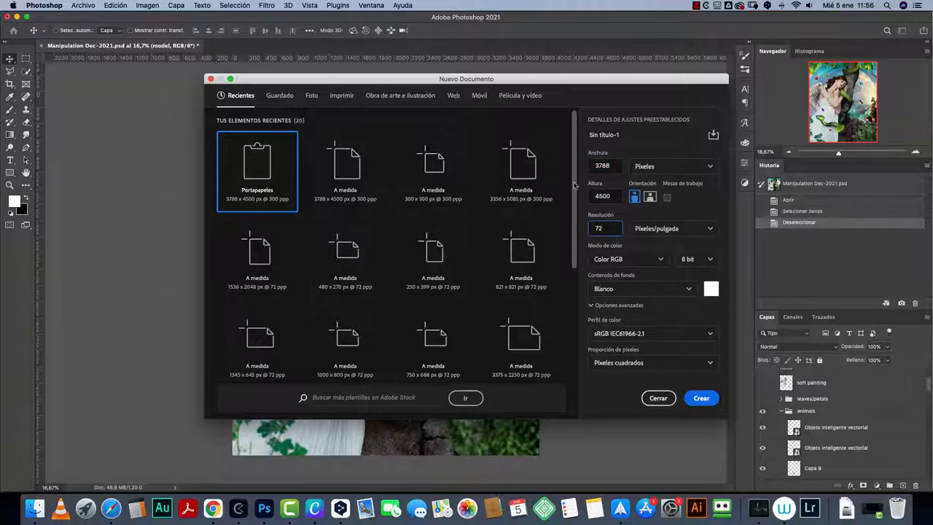
pyautogui.click(703, 398)
# Step: Resize the new document's image to 2000 px wide, keeping its proportions
pyautogui.press('super+alt+i')
pyautogui.write('2000')
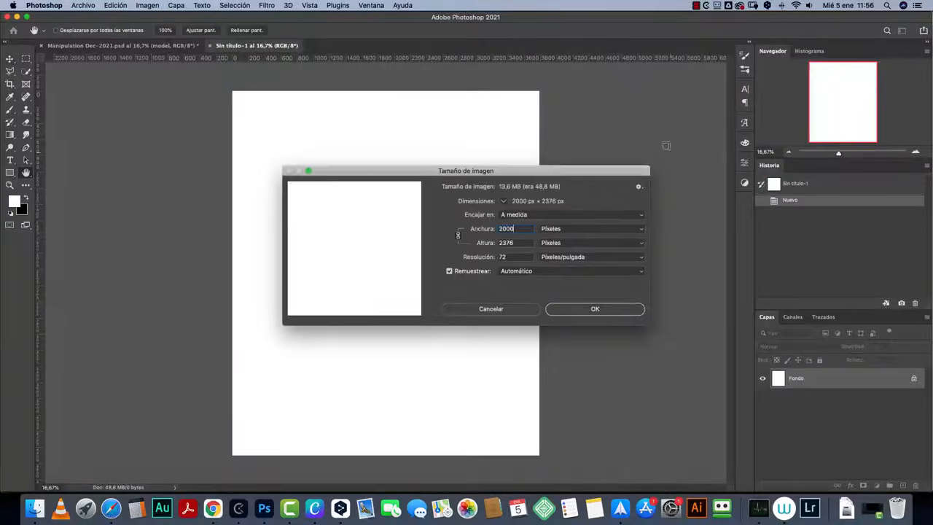
pyautogui.press('Tab')
pyautogui.click(591, 309)
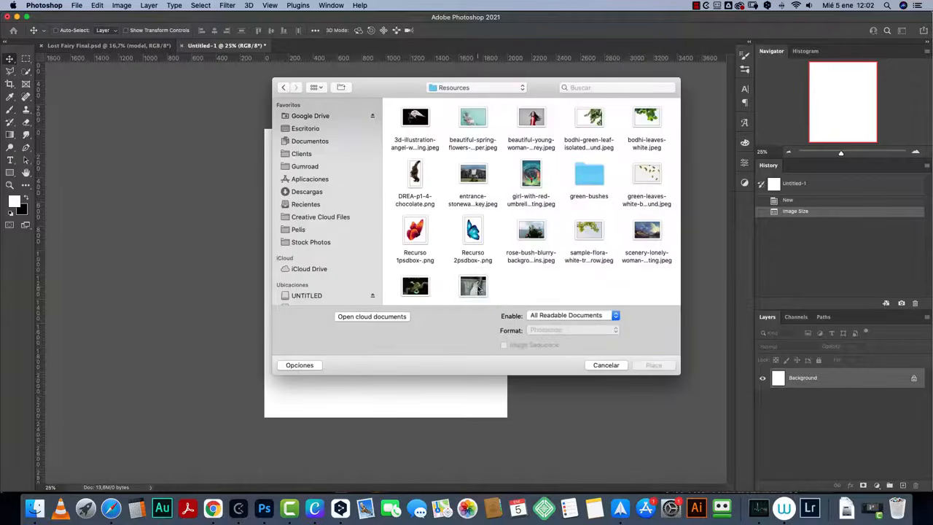
# Step: Place the woman-white-dress photo from the Resources folder into the new document
pyautogui.click(478, 288)
pyautogui.click(648, 366)
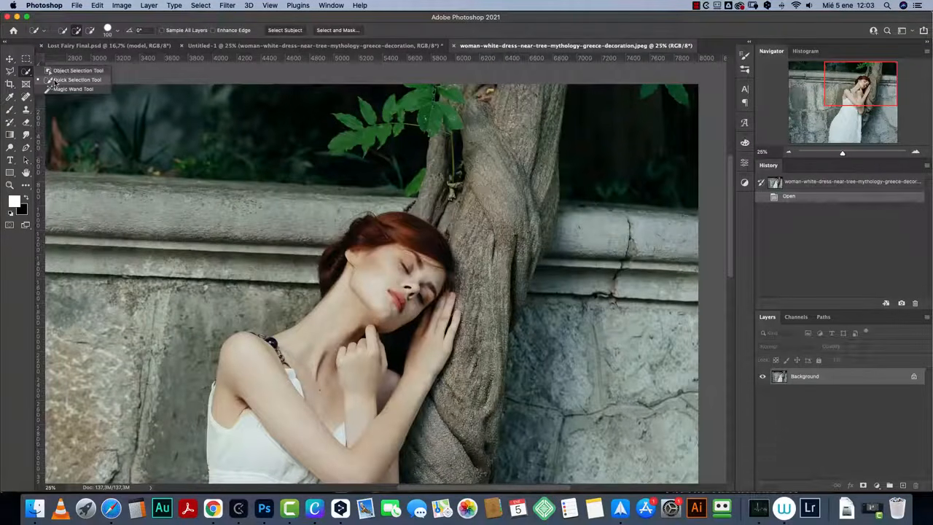
# Step: Select the woman in the white dress and the tree trunk beside her in the photo with the Quick Selection tool
pyautogui.click(73, 79)
pyautogui.moveTo(518, 120)
pyautogui.mouseDown()
pyautogui.moveTo(522, 206)
pyautogui.moveTo(524, 187)
pyautogui.moveTo(536, 188)
pyautogui.moveTo(530, 225)
pyautogui.moveTo(551, 178)
pyautogui.moveTo(501, 289)
pyautogui.moveTo(535, 226)
pyautogui.moveTo(543, 227)
pyautogui.moveTo(482, 346)
pyautogui.moveTo(517, 279)
pyautogui.moveTo(505, 321)
pyautogui.mouseUp()
pyautogui.scroll(-5, 504, 321)
pyautogui.moveTo(449, 260)
pyautogui.mouseDown()
pyautogui.moveTo(431, 295)
pyautogui.moveTo(456, 244)
pyautogui.moveTo(429, 338)
pyautogui.moveTo(368, 402)
pyautogui.moveTo(378, 442)
pyautogui.moveTo(342, 475)
pyautogui.mouseUp()
pyautogui.scroll(-5, 373, 355)
pyautogui.hscroll(-2, 373, 355)
pyautogui.moveTo(373, 354)
pyautogui.mouseDown()
pyautogui.moveTo(337, 454)
pyautogui.moveTo(241, 410)
pyautogui.moveTo(167, 463)
pyautogui.moveTo(368, 189)
pyautogui.mouseUp()
pyautogui.moveTo(412, 161); pyautogui.dragTo(372, 426)
pyautogui.moveTo(370, 424)
pyautogui.mouseDown()
pyautogui.moveTo(312, 340)
pyautogui.moveTo(268, 322)
pyautogui.moveTo(359, 239)
pyautogui.moveTo(343, 238)
pyautogui.mouseUp()
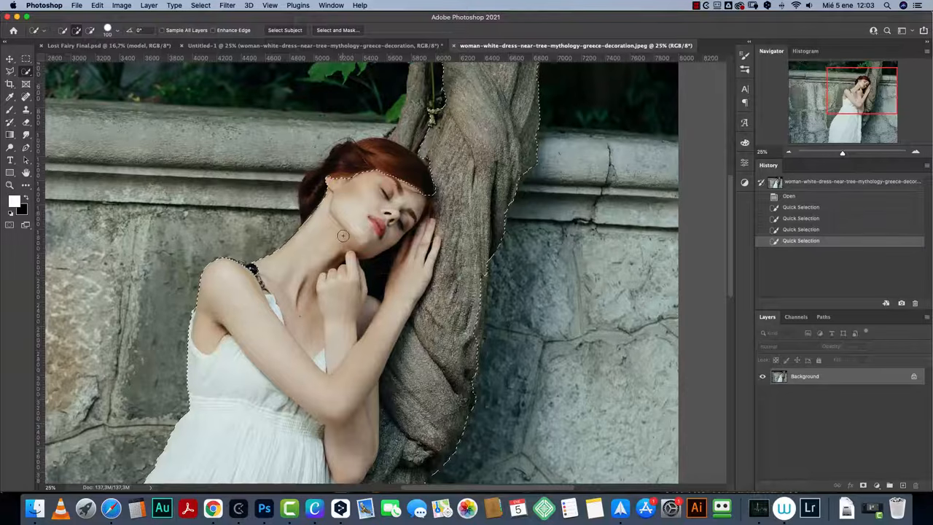
pyautogui.moveTo(362, 163); pyautogui.dragTo(316, 193)
# Step: Refine the selection along the hair and the adjoining trunk edge, using a smaller Quick Selection brush
pyautogui.press('super+1')
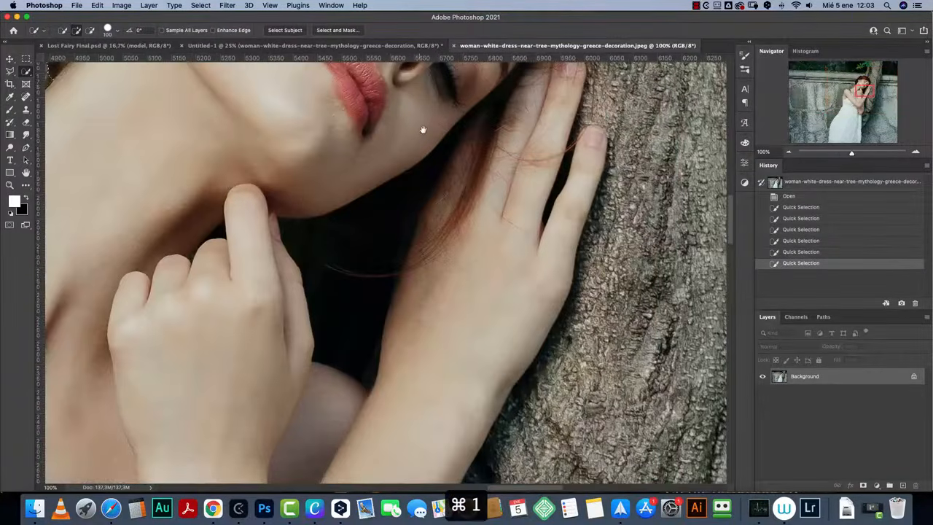
pyautogui.scroll(10, 416, 136)
pyautogui.moveTo(464, 197); pyautogui.dragTo(377, 339)
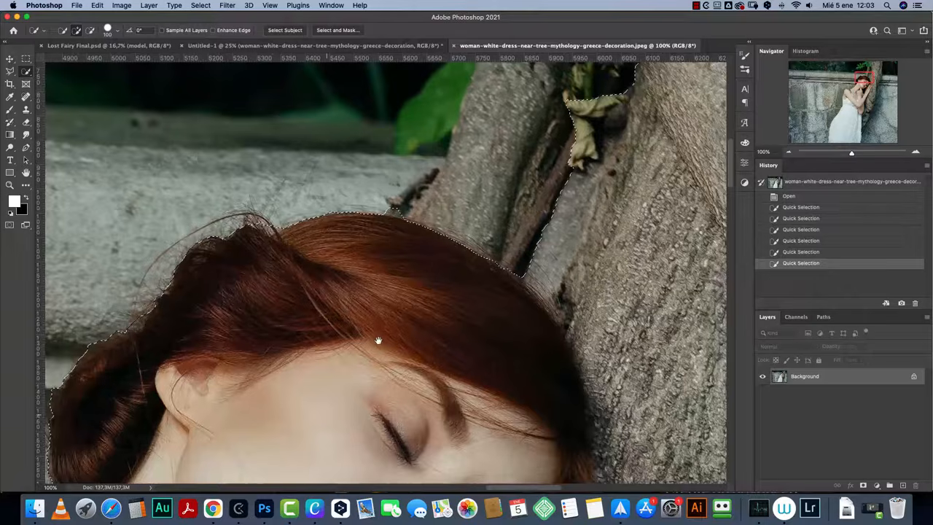
pyautogui.moveTo(457, 218)
pyautogui.mouseDown()
pyautogui.moveTo(384, 342)
pyautogui.moveTo(439, 250)
pyautogui.mouseUp()
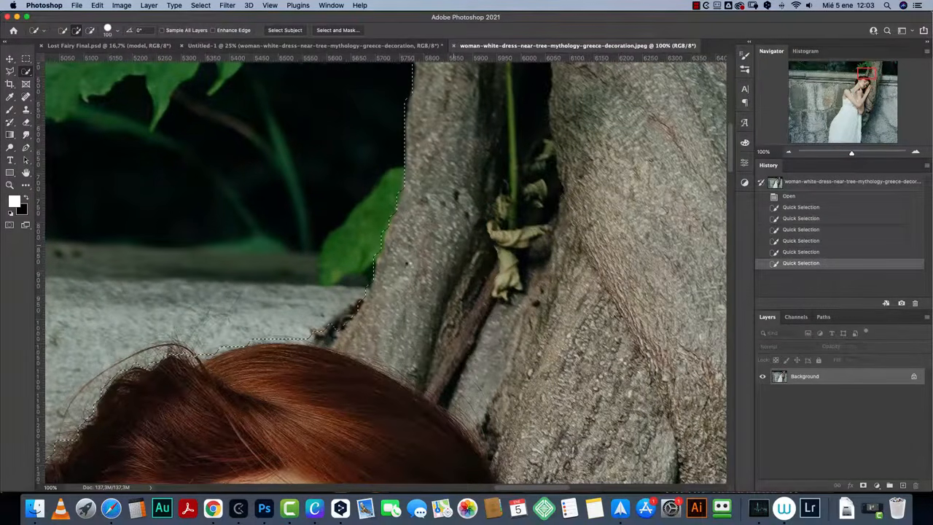
pyautogui.press('[')
pyautogui.press('[')
pyautogui.press('[')
pyautogui.press('[')
pyautogui.press('[')
pyautogui.press('[')
pyautogui.press('[')
pyautogui.press('[')
pyautogui.moveTo(322, 325)
pyautogui.mouseDown()
pyautogui.moveTo(321, 335)
pyautogui.moveTo(299, 338)
pyautogui.mouseUp()
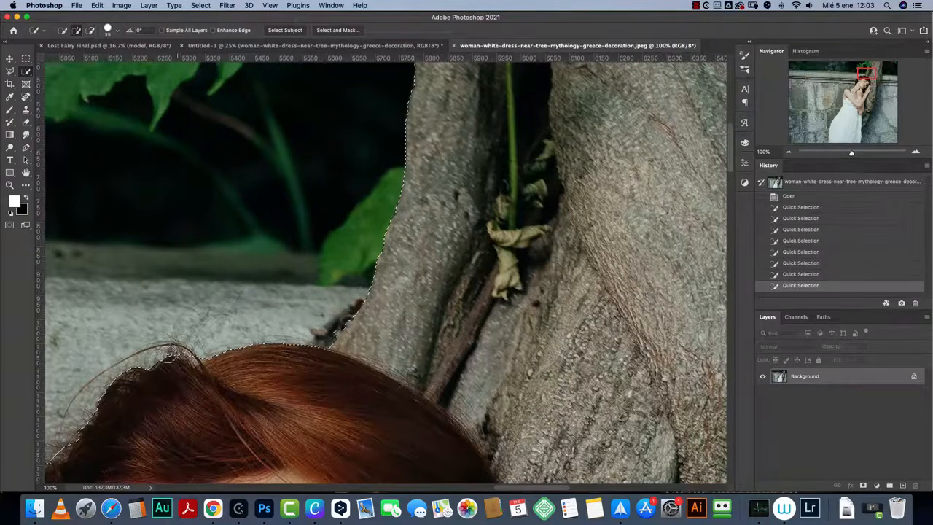
# Step: Extend the selection to the green leaves hanging beside the upper tree trunk
pyautogui.moveTo(475, 125)
pyautogui.mouseDown()
pyautogui.moveTo(445, 292)
pyautogui.moveTo(392, 450)
pyautogui.mouseUp()
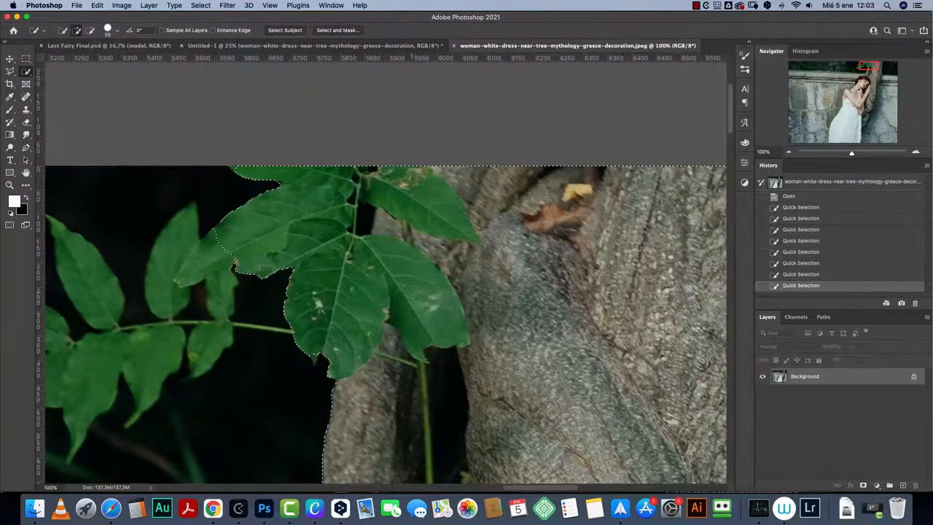
pyautogui.moveTo(411, 292); pyautogui.dragTo(572, 274)
pyautogui.click(363, 240)
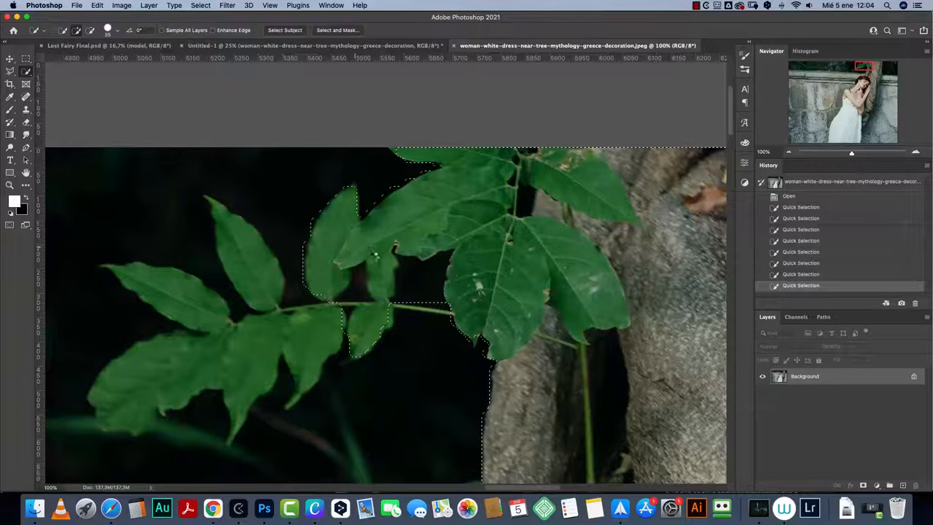
pyautogui.click(375, 255)
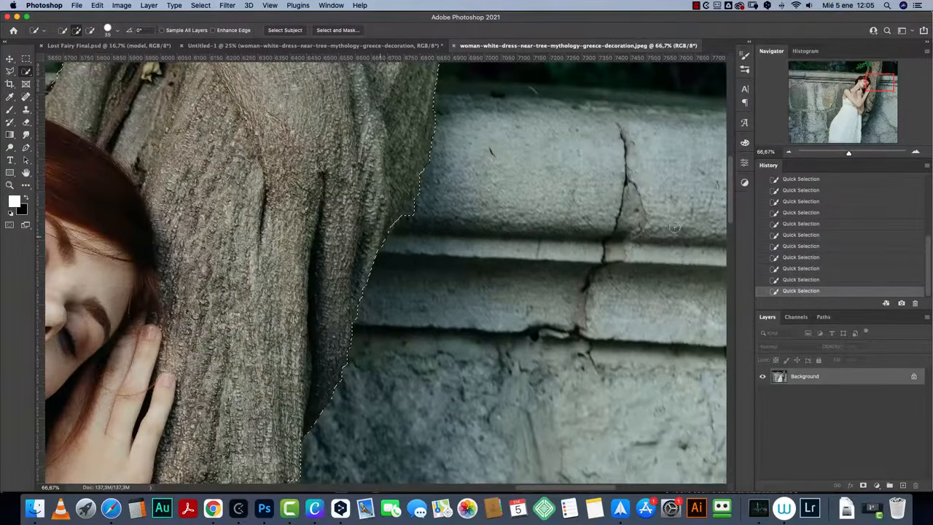
# Step: Check the selection edge along the lower trunk and mask the photo's layer to the selected woman and tree
pyautogui.press('super+minus')
pyautogui.press('super+minus')
pyautogui.moveTo(498, 340); pyautogui.dragTo(522, 127)
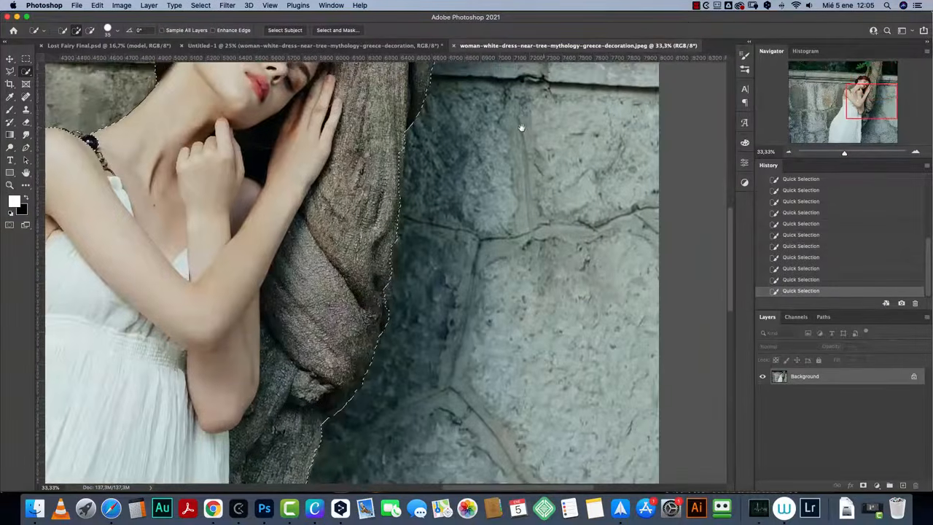
pyautogui.moveTo(443, 331); pyautogui.dragTo(522, 197)
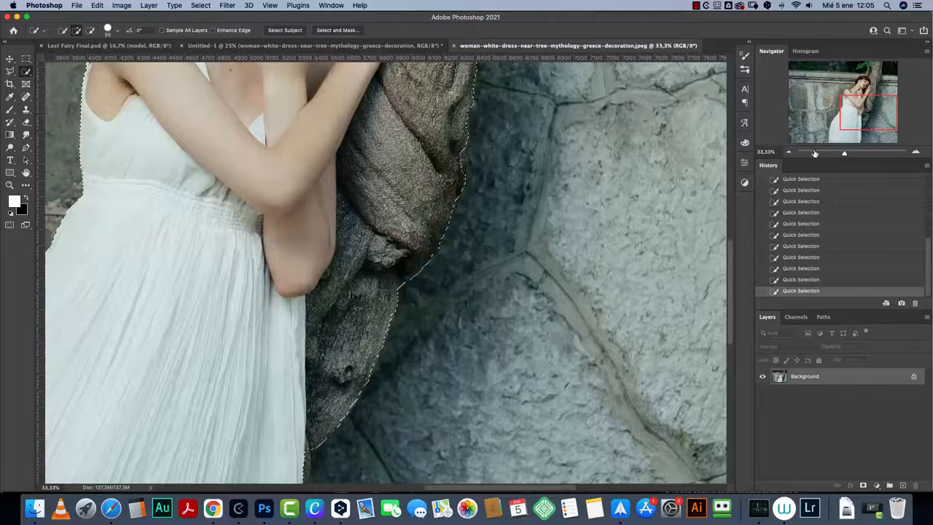
pyautogui.doubleClick(915, 151)
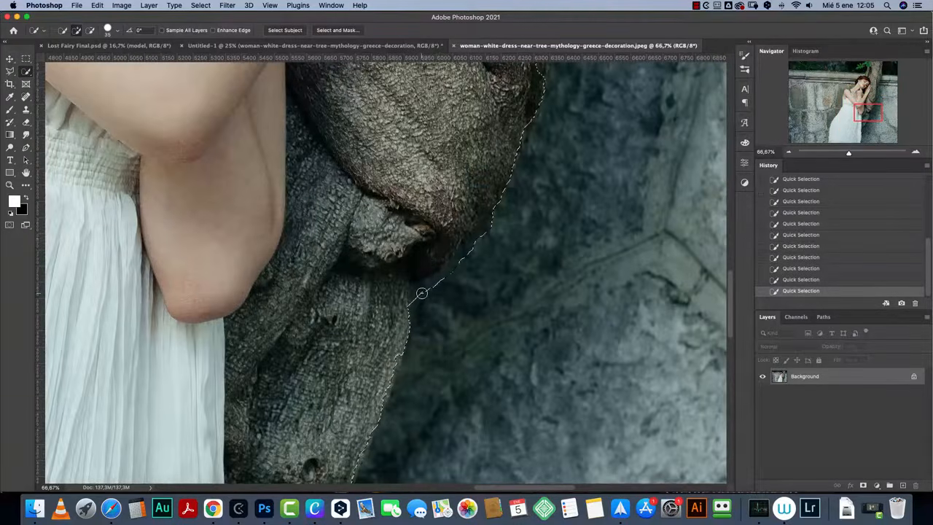
pyautogui.press('super+minus')
pyautogui.press('super+minus')
pyautogui.press('super+minus')
pyautogui.press('super+minus')
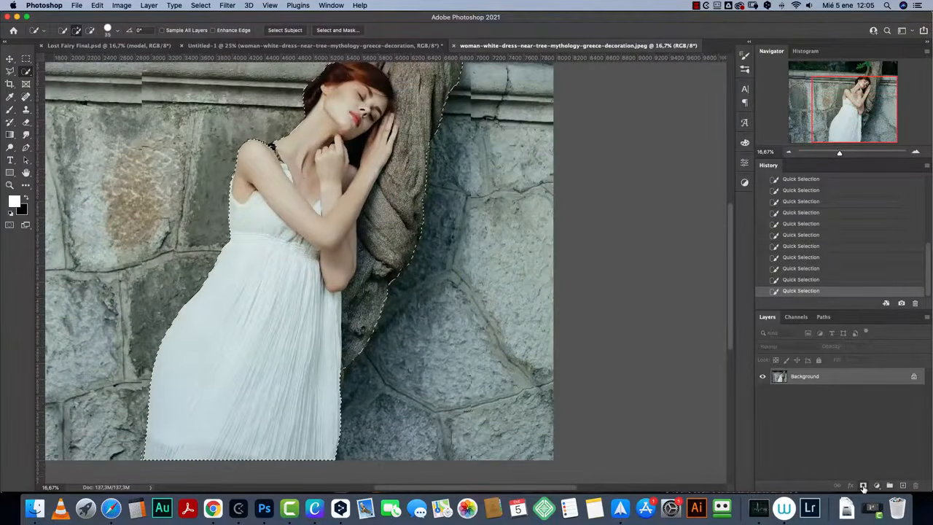
pyautogui.click(863, 484)
# Step: Refine the layer mask with Select and Mask: feather 5.3 px, contrast 38%, shift edge -19%, previewed with On Layers
pyautogui.scroll(5, 474, 295)
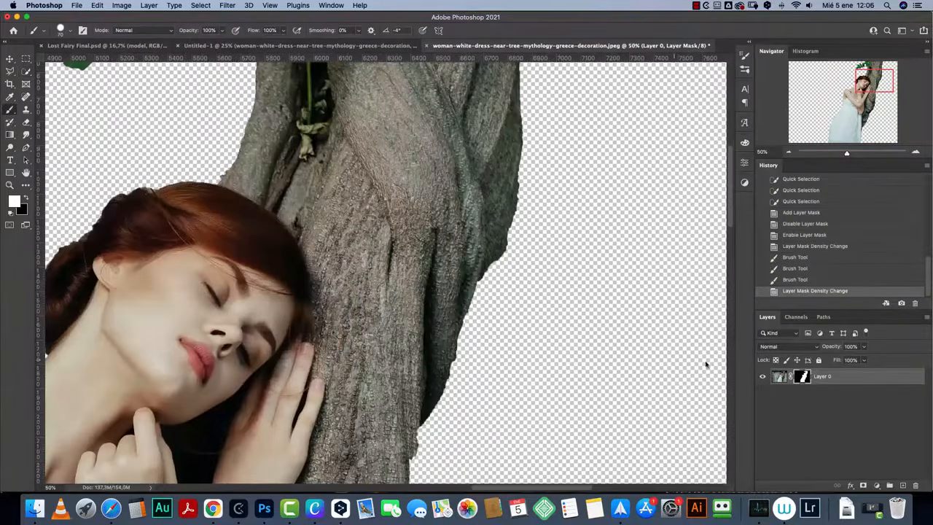
pyautogui.rightClick(801, 376)
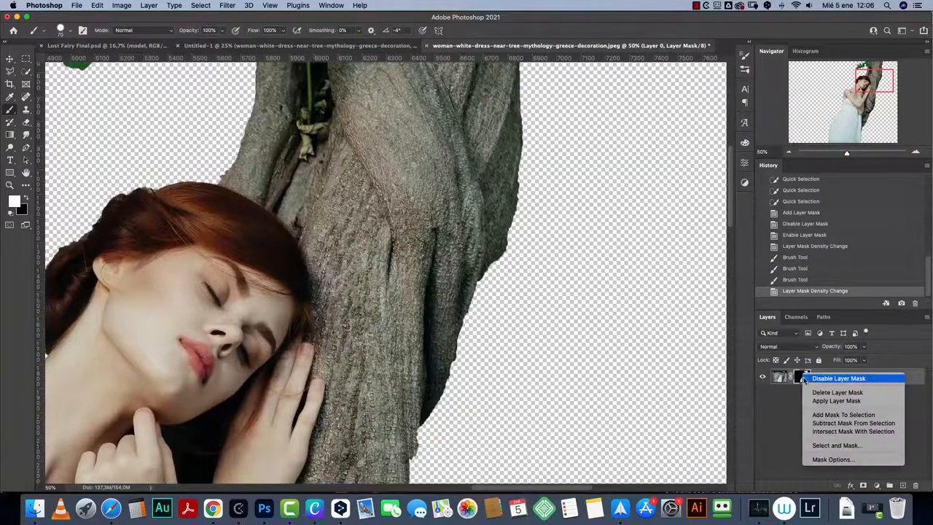
pyautogui.click(838, 446)
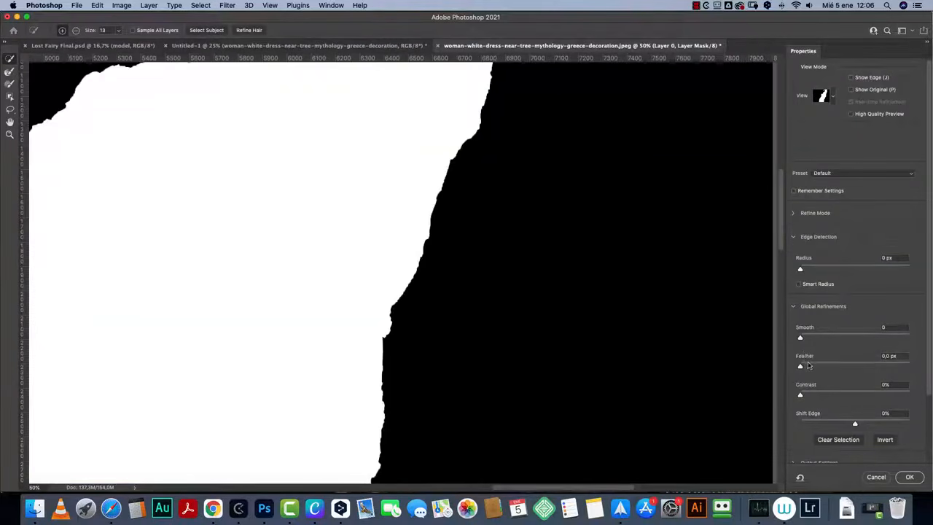
pyautogui.moveTo(805, 371); pyautogui.dragTo(824, 374)
pyautogui.moveTo(856, 425); pyautogui.dragTo(845, 427)
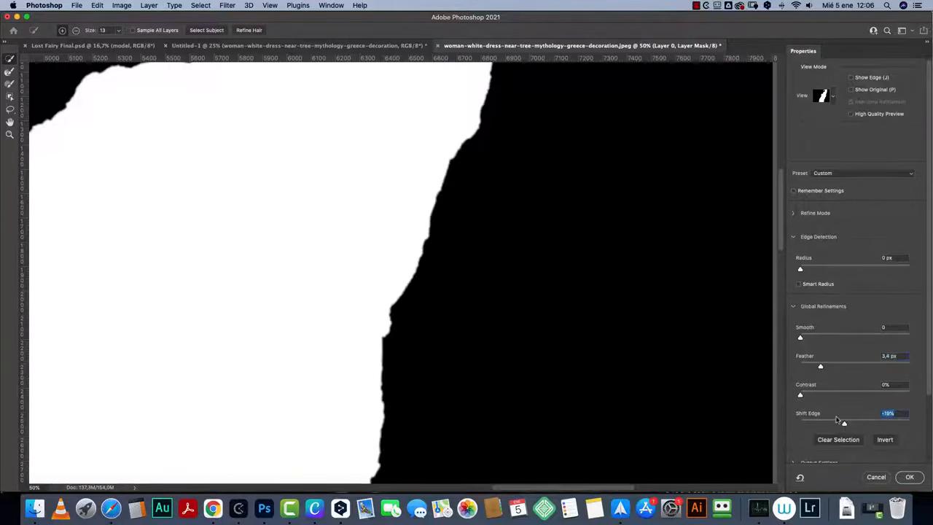
pyautogui.moveTo(801, 393); pyautogui.dragTo(822, 398)
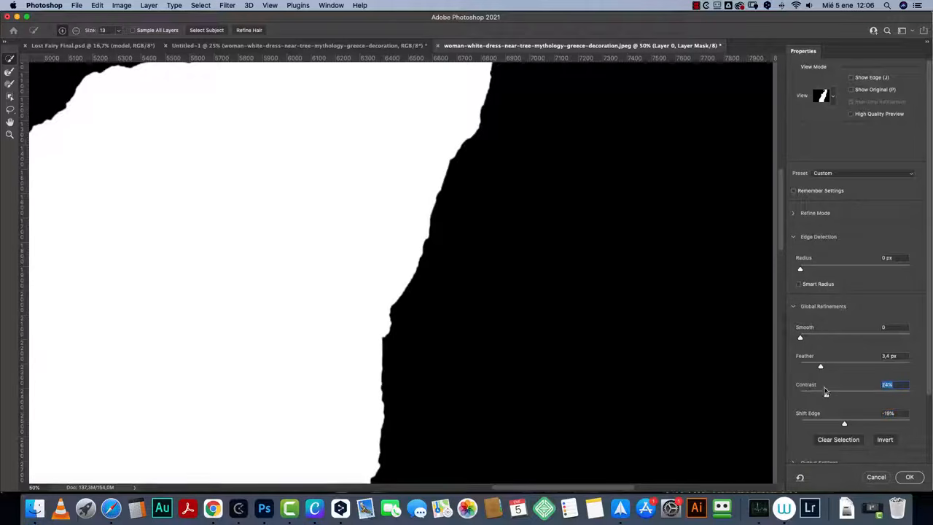
pyautogui.moveTo(821, 367); pyautogui.dragTo(841, 395)
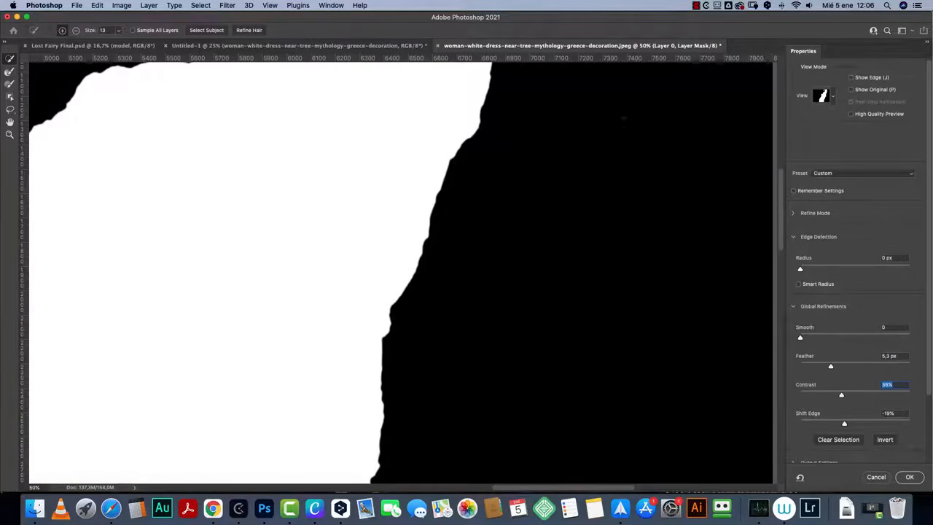
pyautogui.click(834, 97)
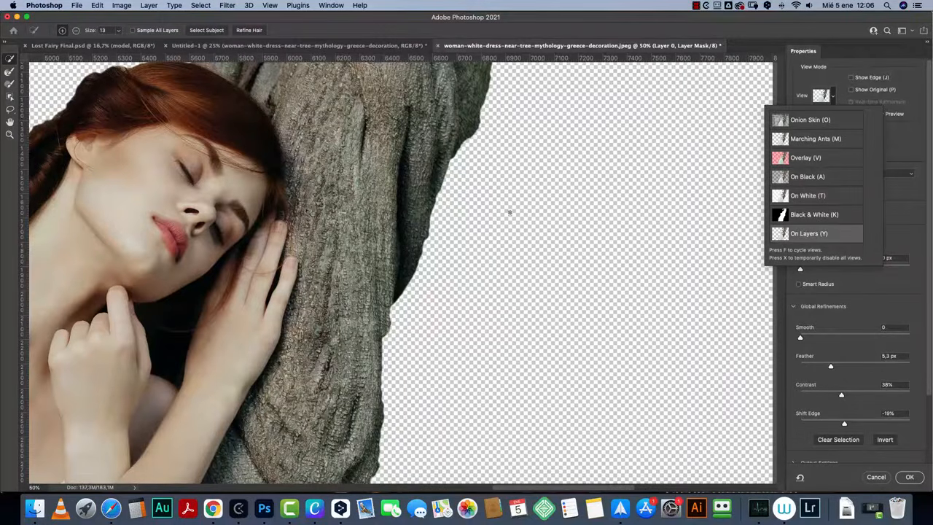
pyautogui.click(909, 477)
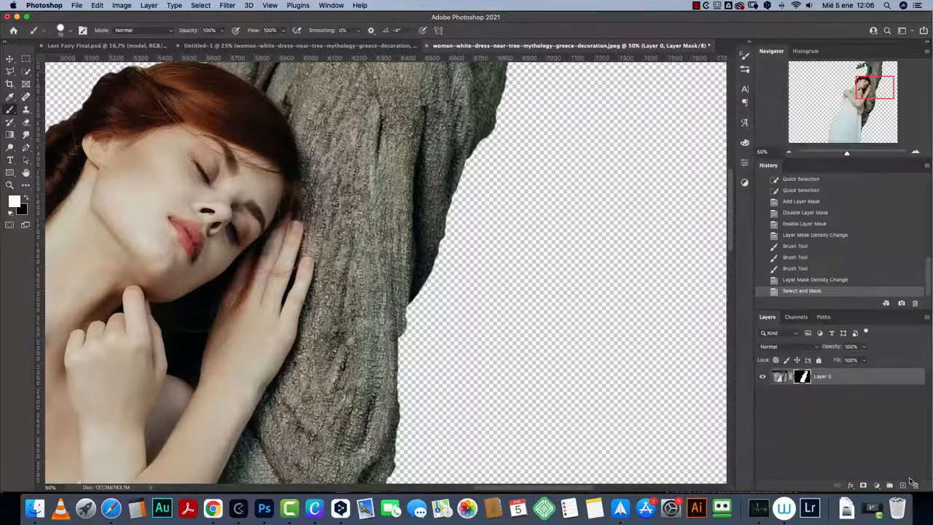
# Step: Move the masked woman-and-tree layer into the Untitled-1 document with the Move tool
pyautogui.press('super+0')
pyautogui.press('v')
pyautogui.moveTo(489, 249); pyautogui.dragTo(243, 47)
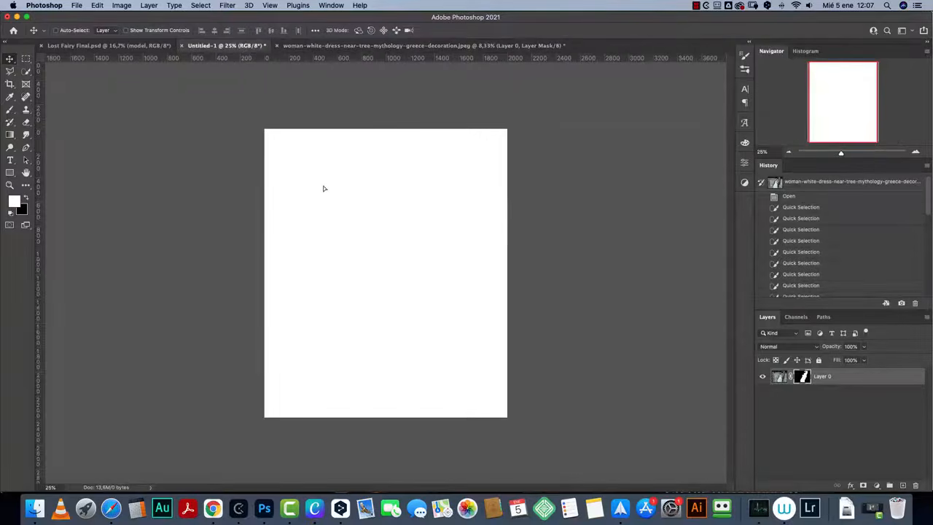
pyautogui.moveTo(323, 189); pyautogui.dragTo(346, 245)
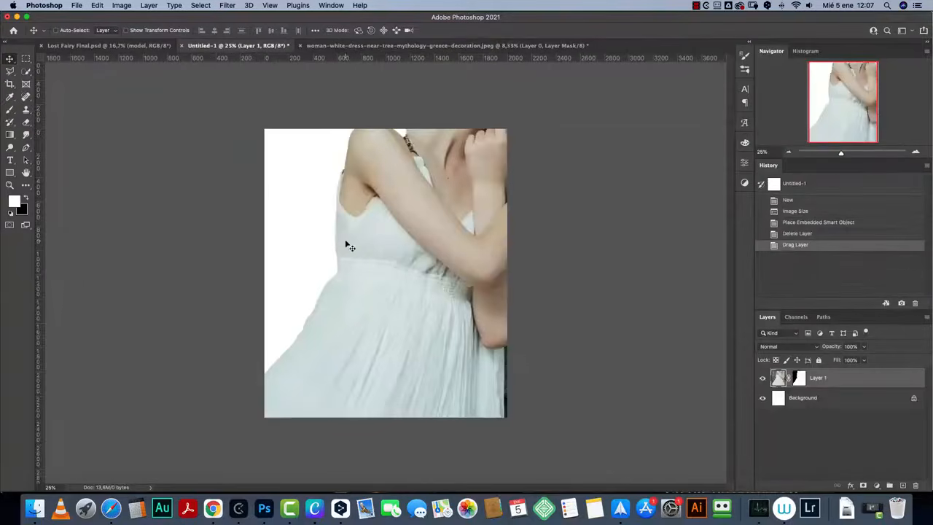
# Step: Convert the woman-and-tree layer to a smart object and scale it to 42.26% within the canvas
pyautogui.rightClick(837, 383)
pyautogui.click(765, 202)
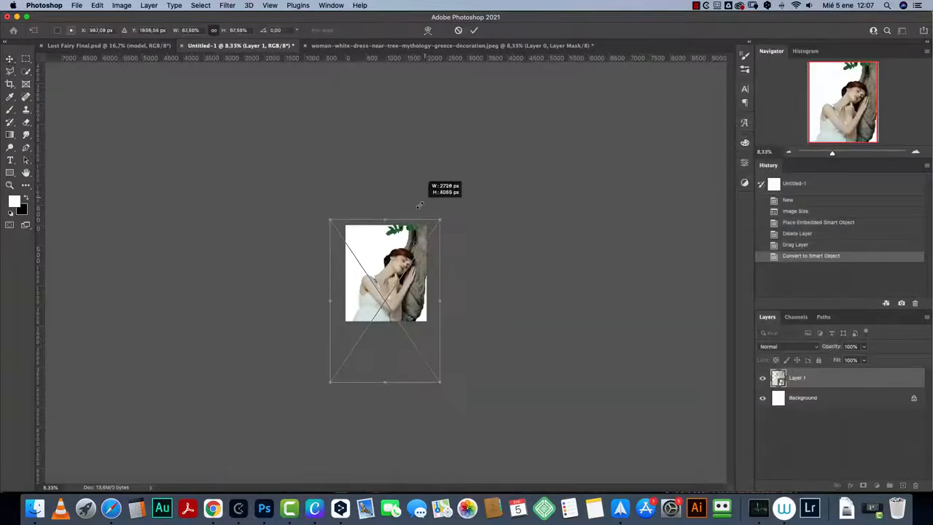
pyautogui.moveTo(422, 205); pyautogui.dragTo(417, 209)
pyautogui.moveTo(441, 385); pyautogui.dragTo(384, 344)
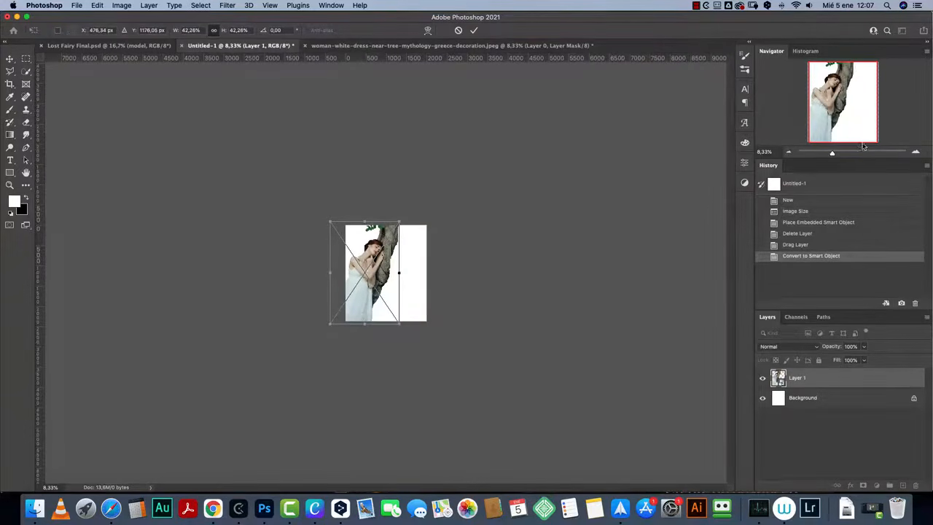
pyautogui.press('Return')
# Step: Reposition and slightly shrink the woman-and-tree smart object along the canvas's left side, and close the other open image document
pyautogui.click(917, 152)
pyautogui.click(918, 153)
pyautogui.click(916, 153)
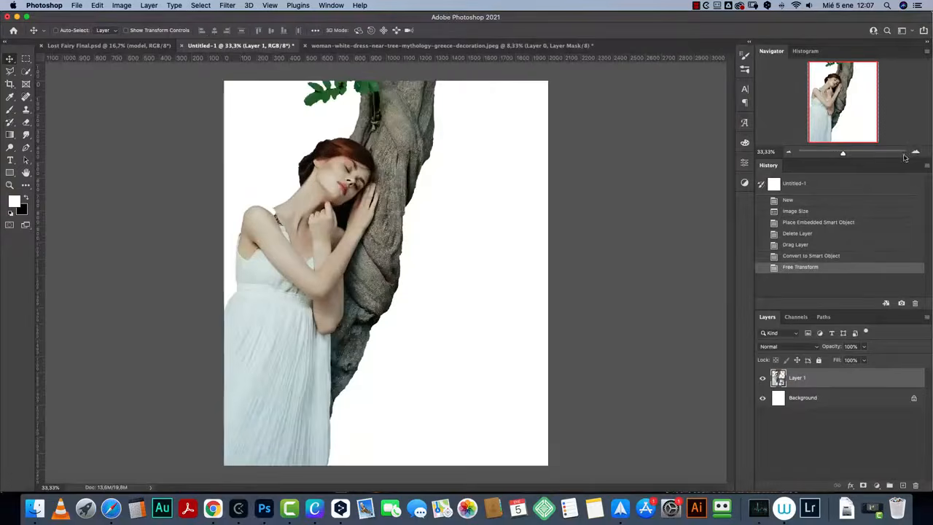
pyautogui.press('super+t')
pyautogui.moveTo(407, 235); pyautogui.dragTo(424, 225)
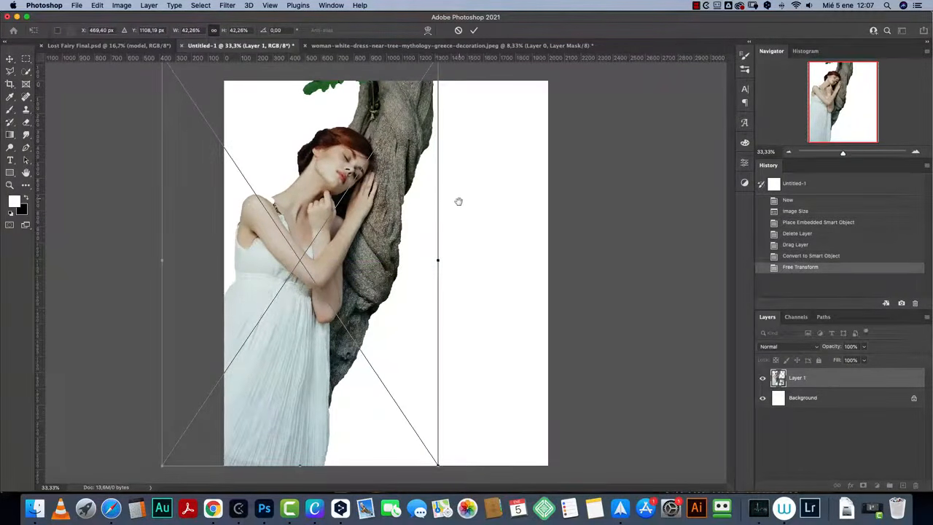
pyautogui.moveTo(441, 259); pyautogui.dragTo(384, 285)
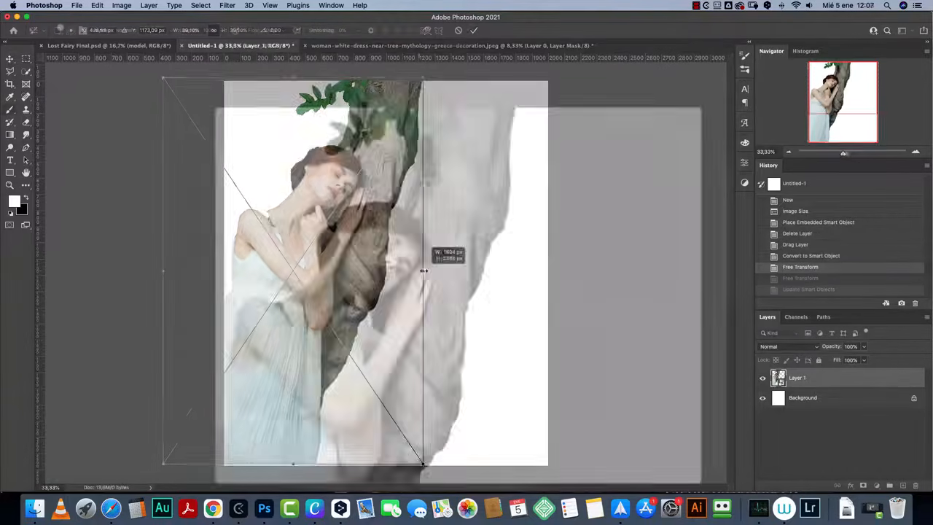
pyautogui.press('super+w')
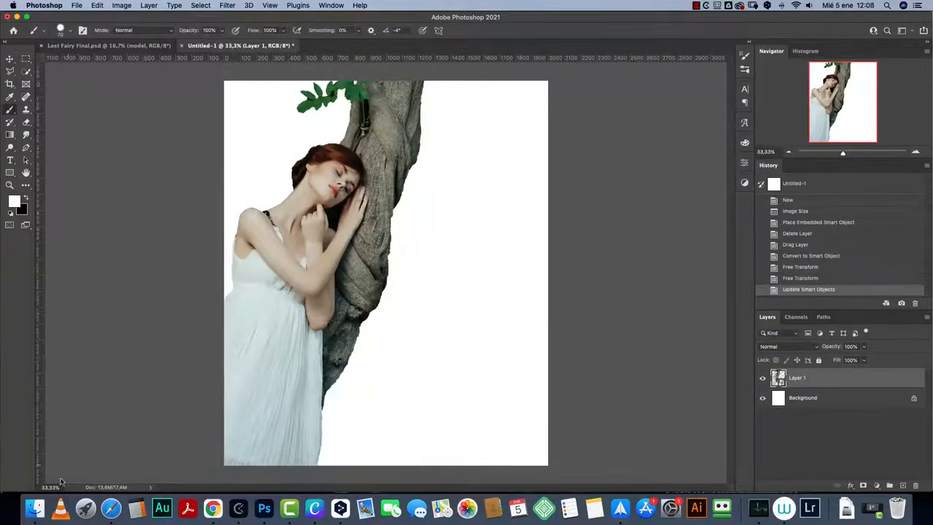
# Step: Switch to Finder and preview the scenery-lonely-woman and girl-with-red-umbrella images in the Resources folder
pyautogui.click(35, 507)
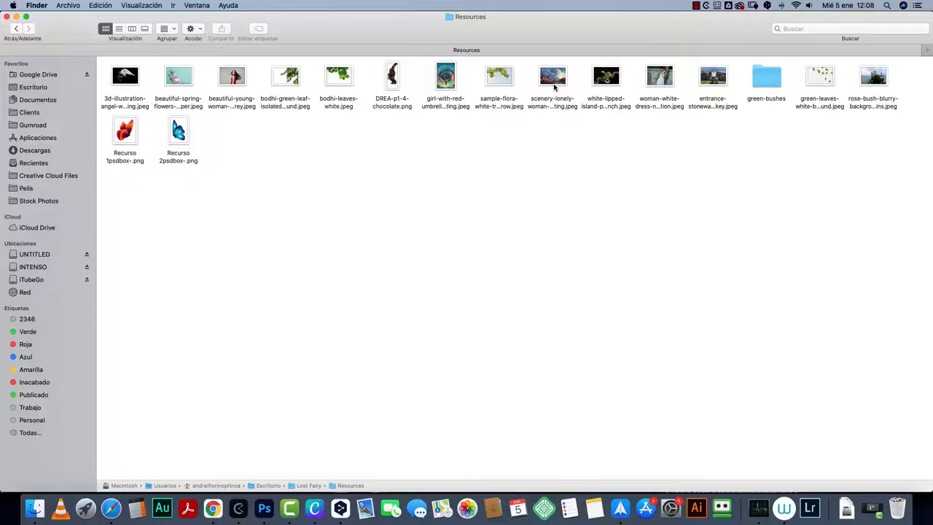
pyautogui.click(554, 86)
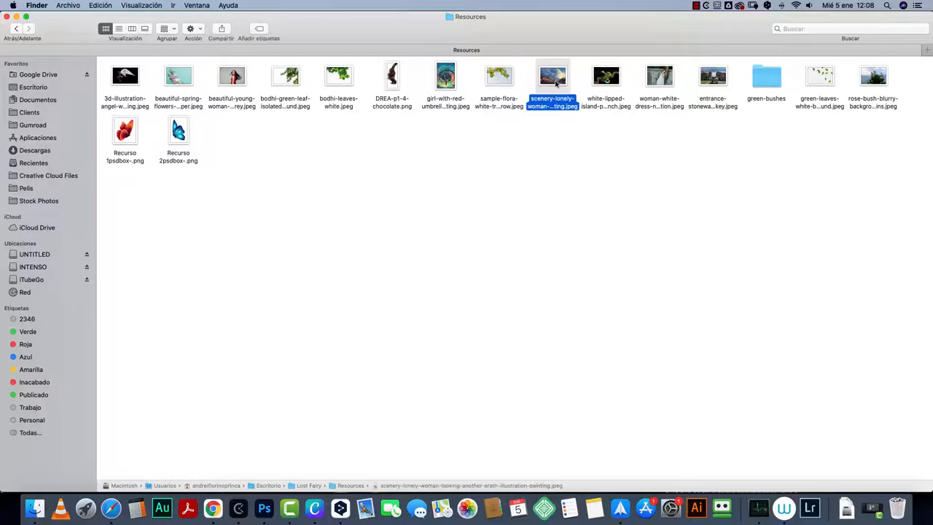
pyautogui.press('space')
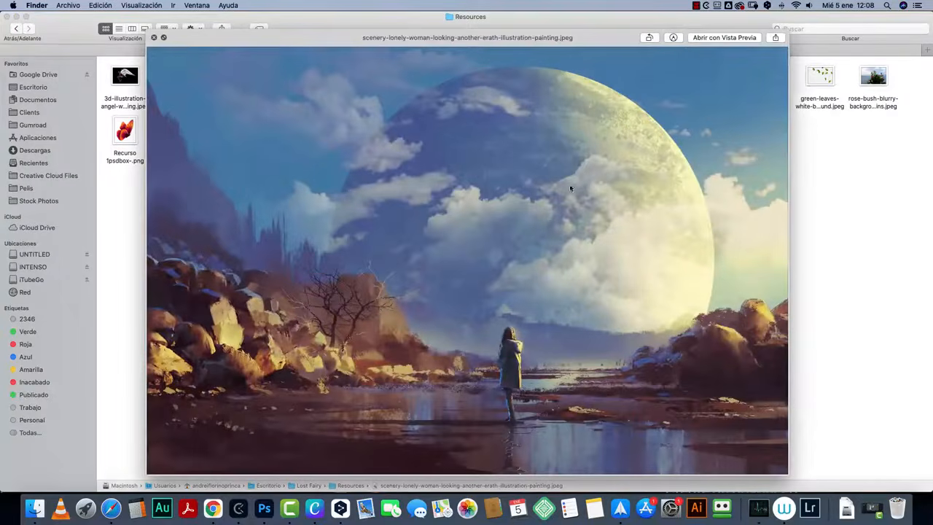
pyautogui.press('space')
pyautogui.click(450, 83)
pyautogui.press('space')
pyautogui.press('space')
pyautogui.click(555, 82)
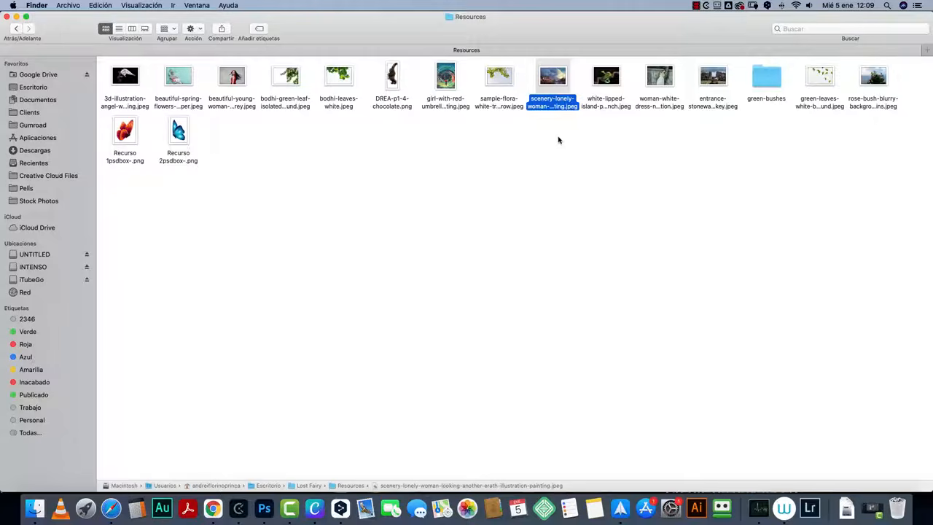
pyautogui.press('space')
pyautogui.press('space')
# Step: Place the scenery-lonely-woman painting into Untitled-1, enlarge it past the canvas sides, and move its layer below Layer 1
pyautogui.press('super+Tab')
pyautogui.moveTo(555, 76); pyautogui.dragTo(440, 202)
pyautogui.moveTo(503, 200); pyautogui.dragTo(718, 106)
pyautogui.moveTo(541, 202); pyautogui.dragTo(428, 234)
pyautogui.press('Return')
pyautogui.moveTo(831, 374); pyautogui.dragTo(883, 426)
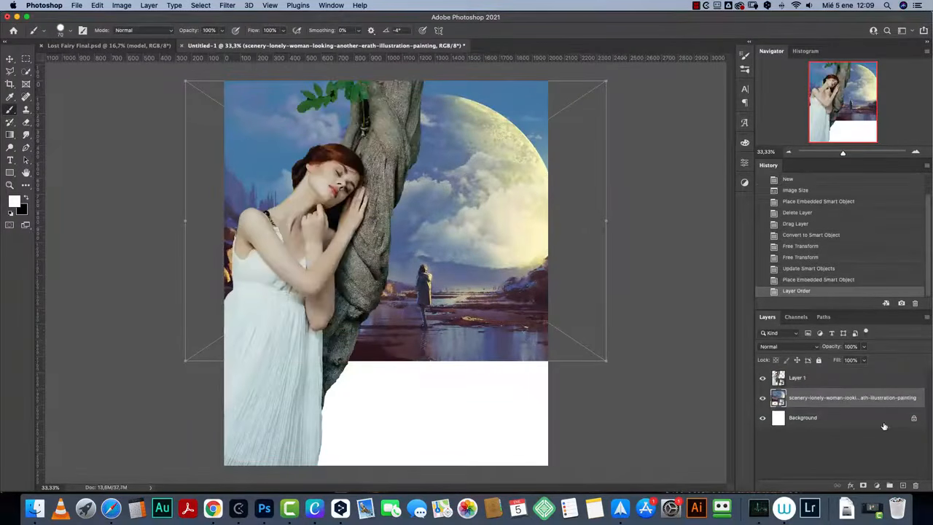
# Step: Rename Layer 1 as model and the scenery painting layer as BG
pyautogui.click(811, 381)
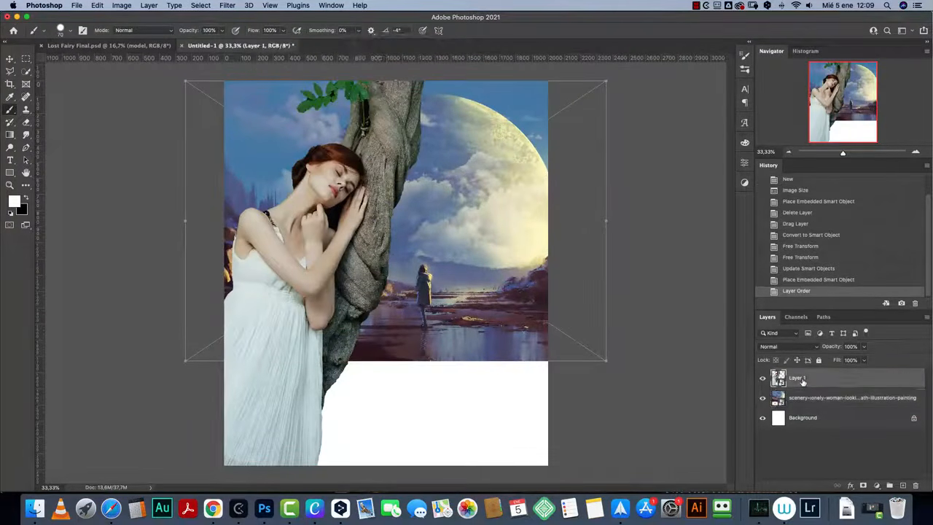
pyautogui.write('model')
pyautogui.press('Return')
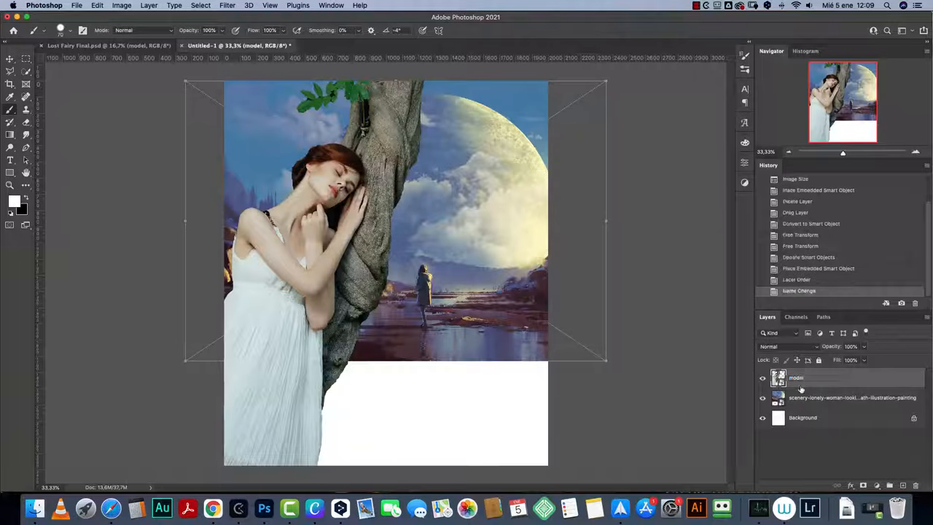
pyautogui.click(763, 379)
pyautogui.click(763, 378)
pyautogui.doubleClick(812, 397)
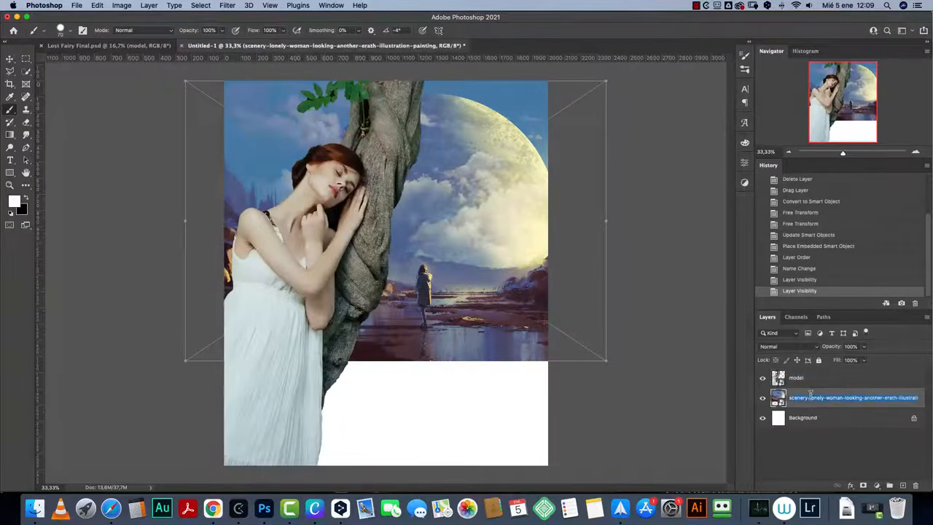
pyautogui.write('BG')
pyautogui.press('Return')
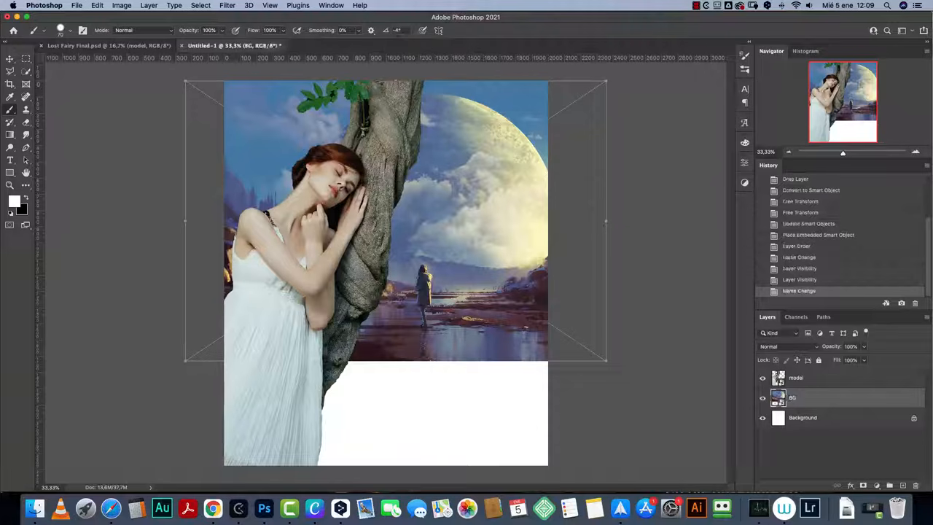
# Step: Delete the white Background layer and scale the BG scenery to 298.77% with Free Transform
pyautogui.click(870, 420)
pyautogui.moveTo(896, 427); pyautogui.dragTo(915, 485)
pyautogui.press('super+t')
pyautogui.moveTo(605, 360); pyautogui.dragTo(709, 421)
pyautogui.moveTo(561, 326); pyautogui.dragTo(491, 305)
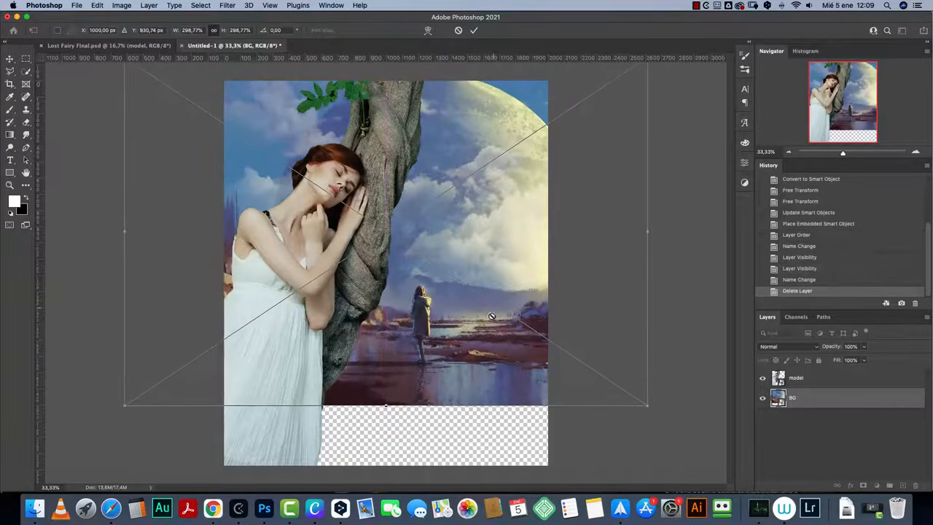
pyautogui.press('Return')
pyautogui.press('b')
pyautogui.click(915, 152)
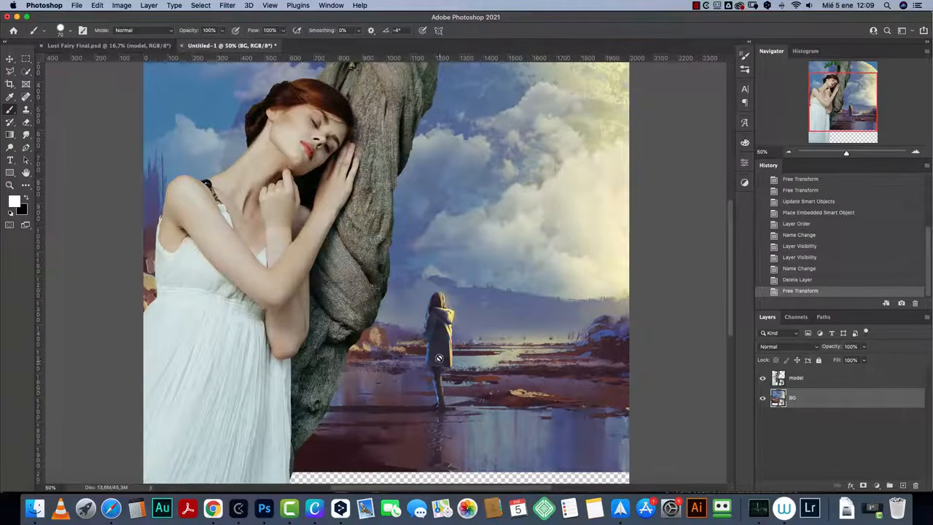
pyautogui.click(787, 151)
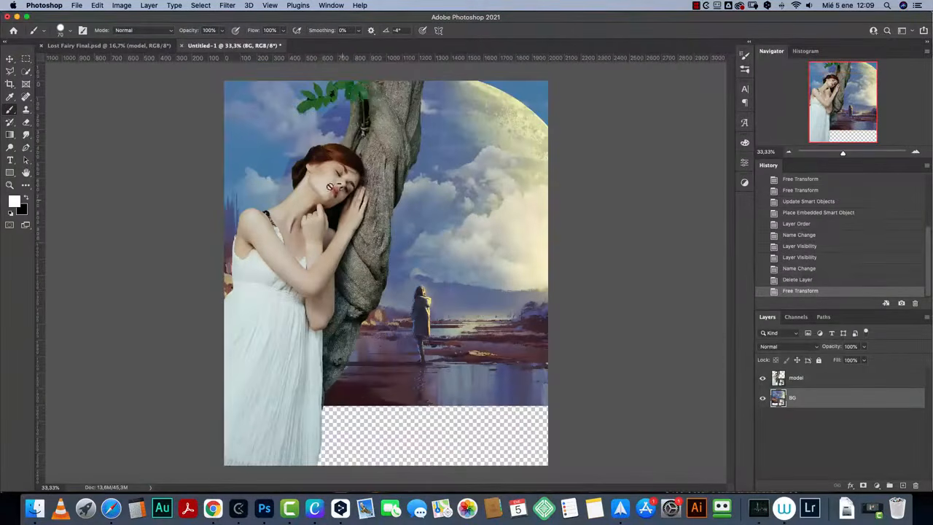
# Step: Open the entrance-stonewall-hittite-ruins-archaeological-site-hattusa-turkey.jpeg image from the Resources folder and show the whole photo
pyautogui.press('super+o')
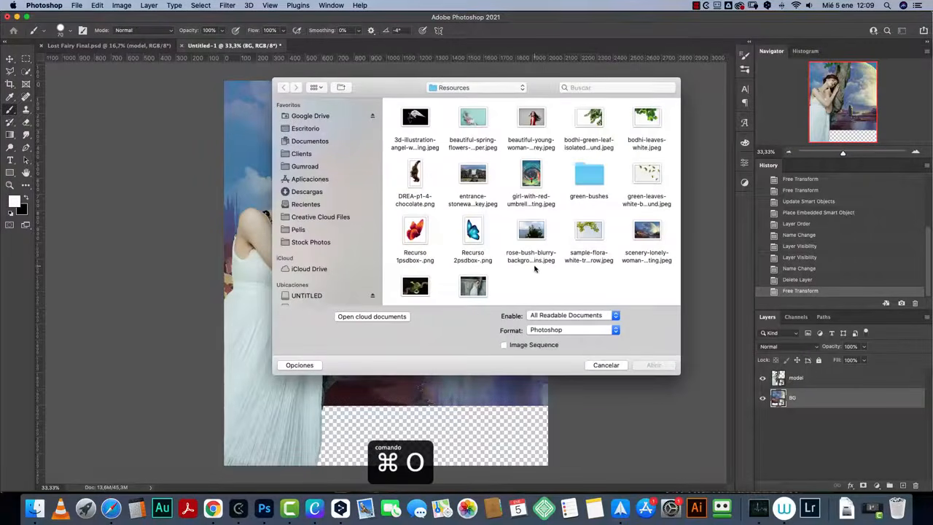
pyautogui.doubleClick(475, 175)
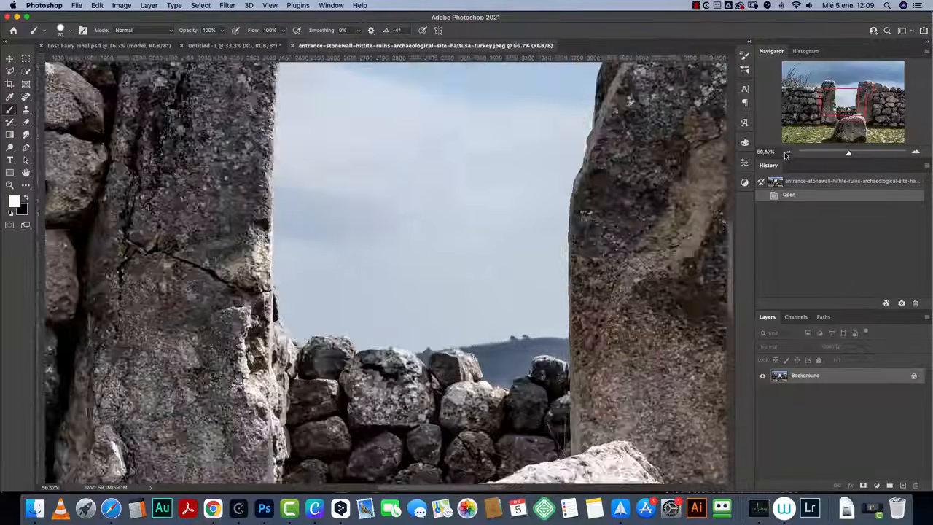
pyautogui.click(787, 152)
pyautogui.click(787, 153)
pyautogui.click(787, 152)
pyautogui.click(787, 153)
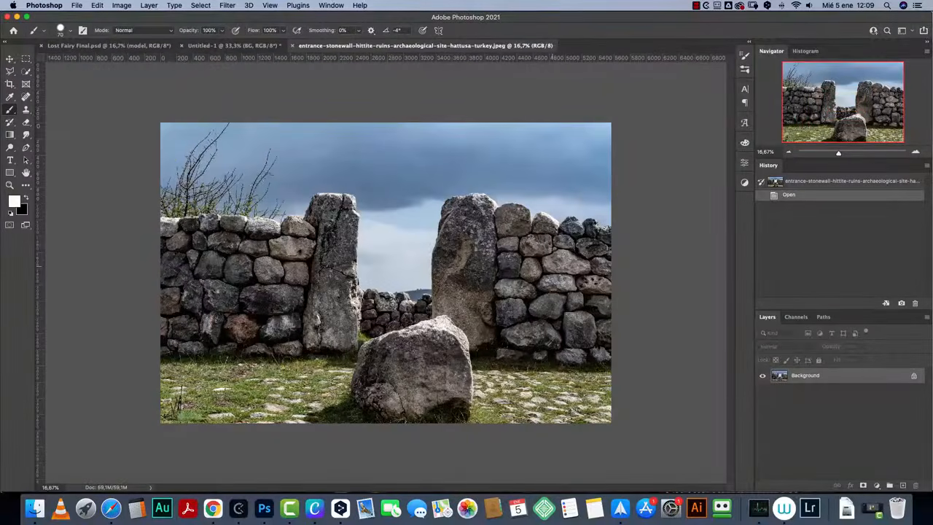
# Step: Select the right standing stone and the stone wall beside it with the Quick Selection tool
pyautogui.click(26, 71)
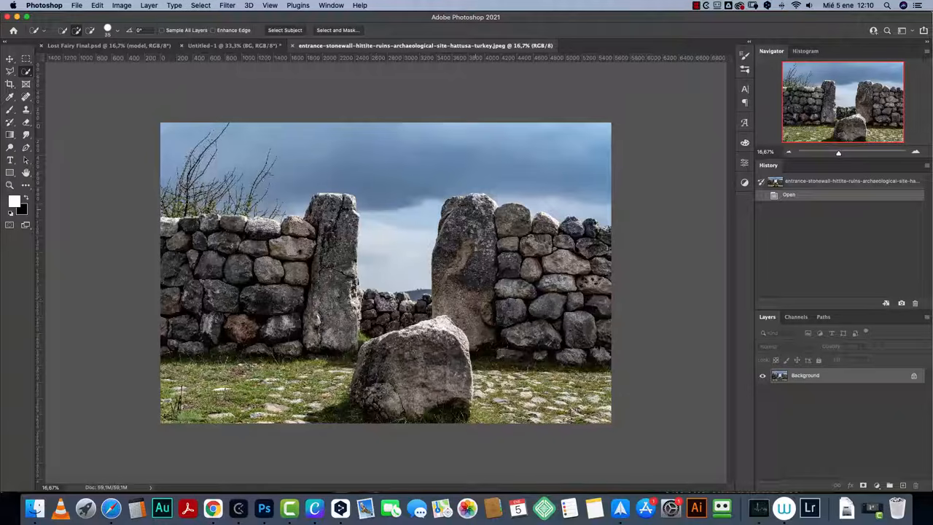
pyautogui.moveTo(453, 212)
pyautogui.mouseDown()
pyautogui.moveTo(493, 231)
pyautogui.moveTo(583, 245)
pyautogui.moveTo(600, 309)
pyautogui.moveTo(497, 327)
pyautogui.moveTo(479, 250)
pyautogui.mouseUp()
pyautogui.moveTo(503, 316); pyautogui.dragTo(538, 349)
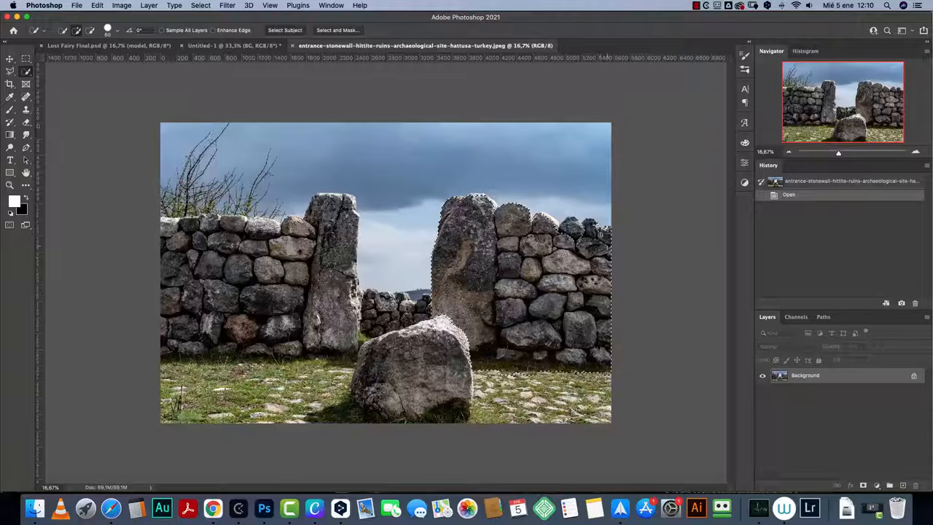
# Step: Refine the selection along the top of the right standing stone using a 40 px Quick Selection brush at 100% zoom
pyautogui.press('super+1')
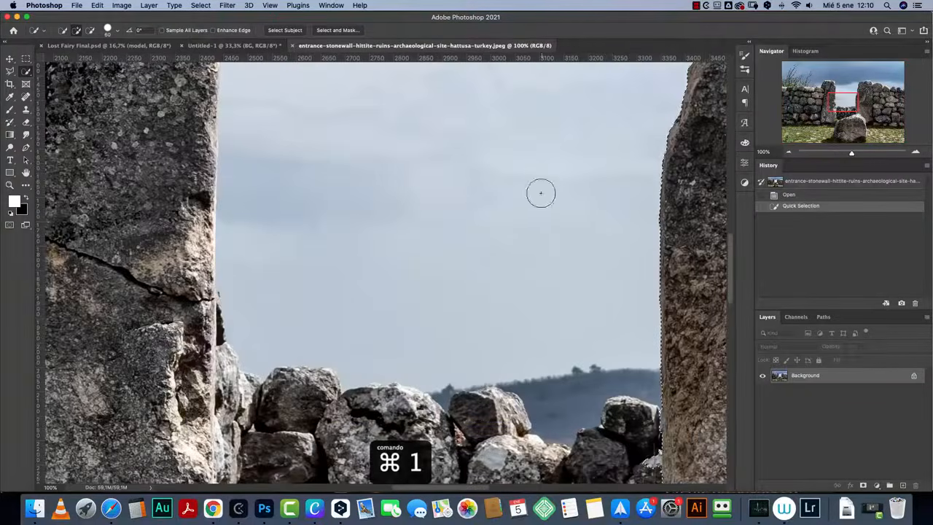
pyautogui.moveTo(847, 98); pyautogui.dragTo(868, 74)
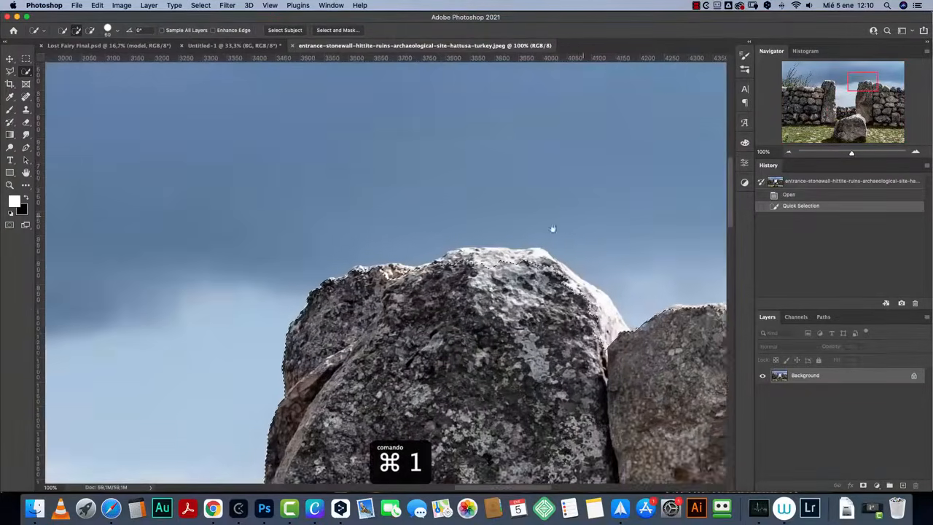
pyautogui.moveTo(552, 229); pyautogui.dragTo(418, 277)
pyautogui.press('[')
pyautogui.press('[')
pyautogui.moveTo(476, 370)
pyautogui.mouseDown()
pyautogui.moveTo(479, 386)
pyautogui.moveTo(477, 368)
pyautogui.moveTo(429, 326)
pyautogui.moveTo(352, 313)
pyautogui.mouseUp()
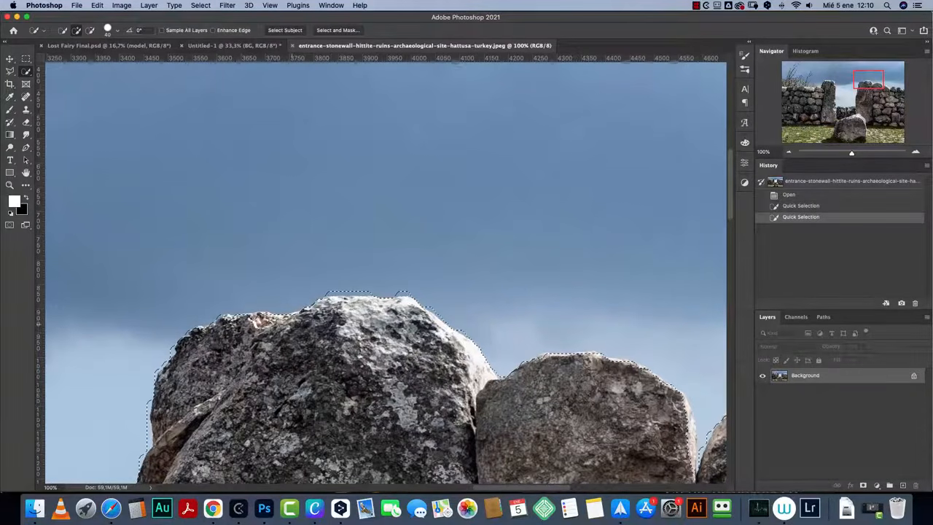
pyautogui.moveTo(256, 327); pyautogui.dragTo(168, 364)
# Step: Refine the Quick Selection along the wall's upper stones as far as the photo's right edge
pyautogui.moveTo(589, 413); pyautogui.dragTo(153, 248)
pyautogui.moveTo(312, 263); pyautogui.dragTo(312, 297)
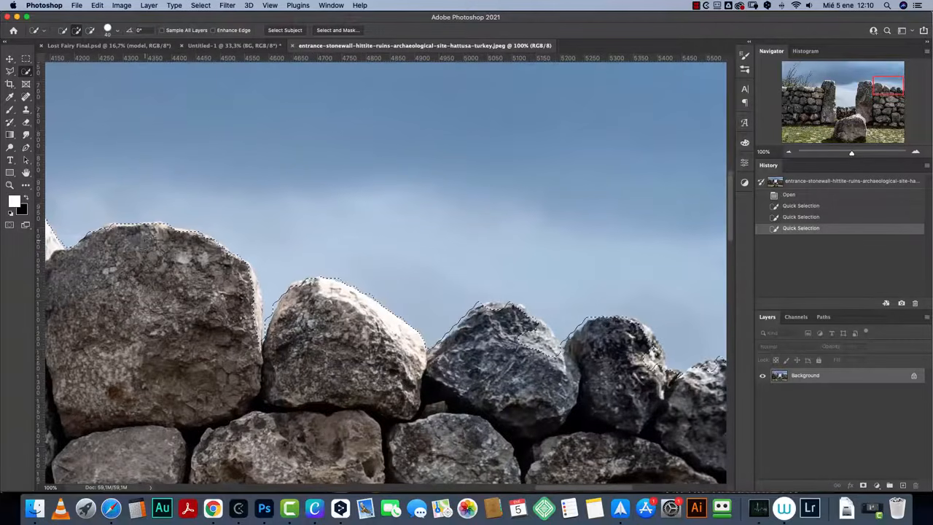
pyautogui.click(146, 239)
pyautogui.moveTo(588, 374); pyautogui.dragTo(293, 297)
pyautogui.moveTo(241, 267); pyautogui.dragTo(222, 255)
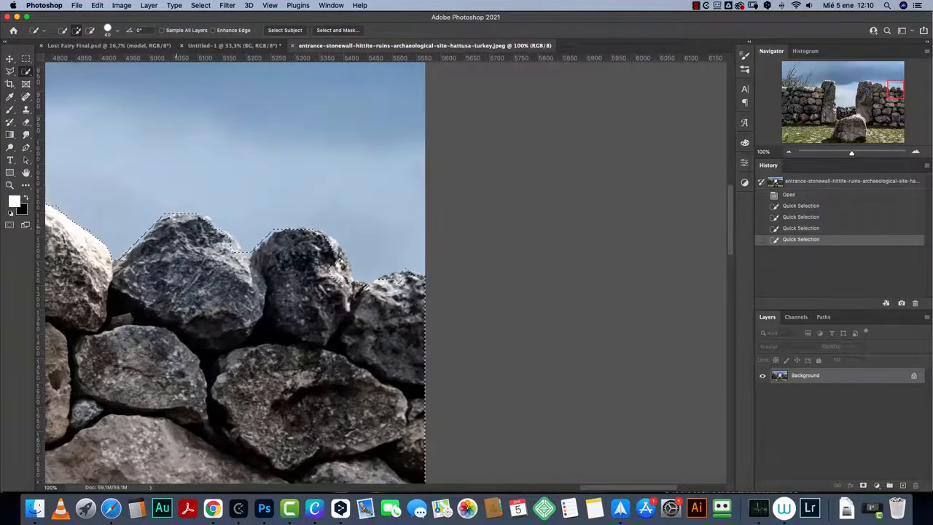
pyautogui.click(397, 279)
pyautogui.click(337, 271)
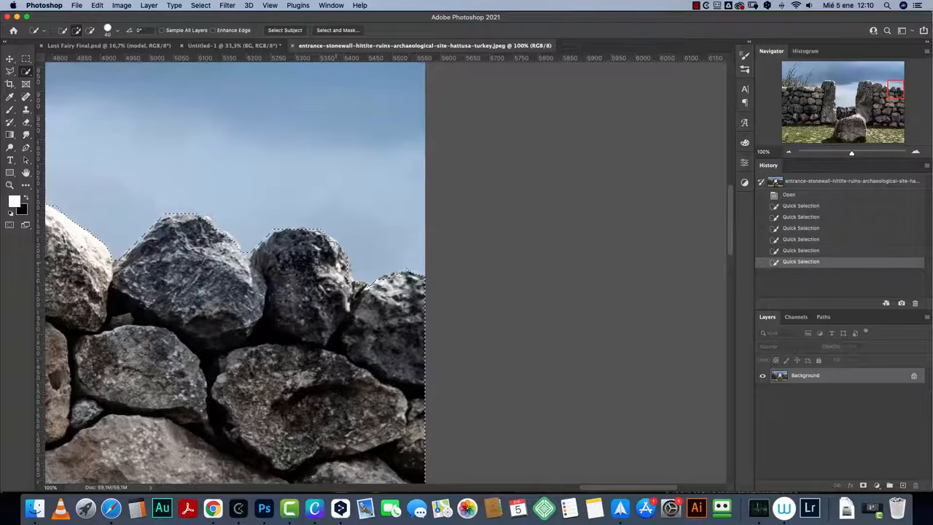
pyautogui.click(349, 282)
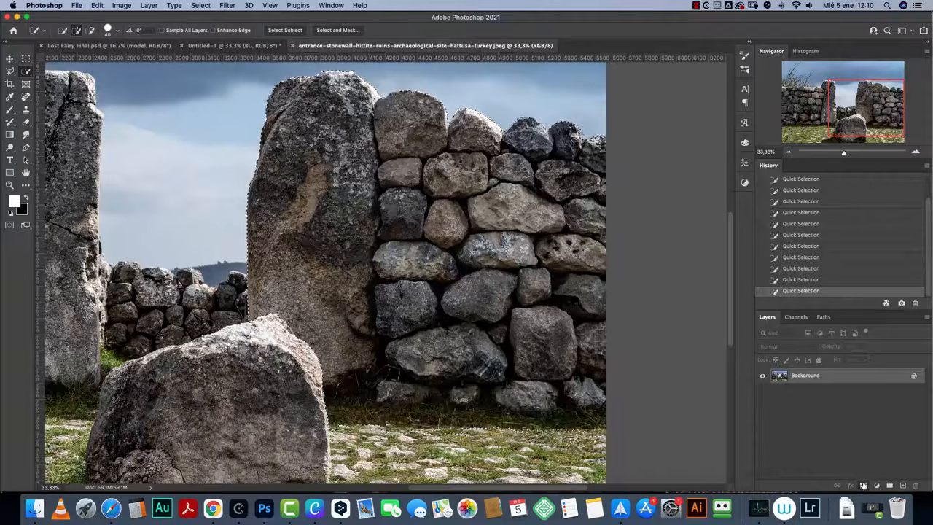
# Step: Mask the photo to the selected wall and, in Select and Mask, set shift edge to -38% and feather to 3.7 px
pyautogui.click(863, 486)
pyautogui.rightClick(802, 376)
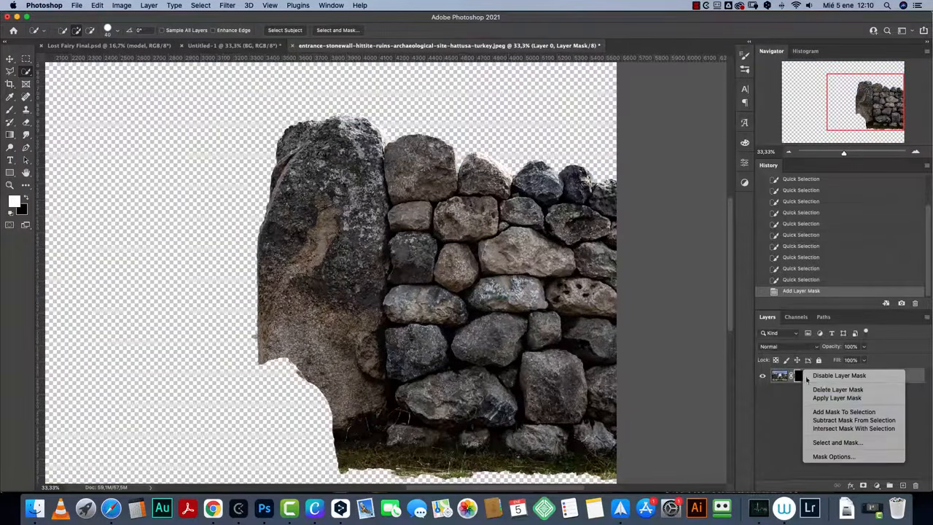
pyautogui.click(831, 442)
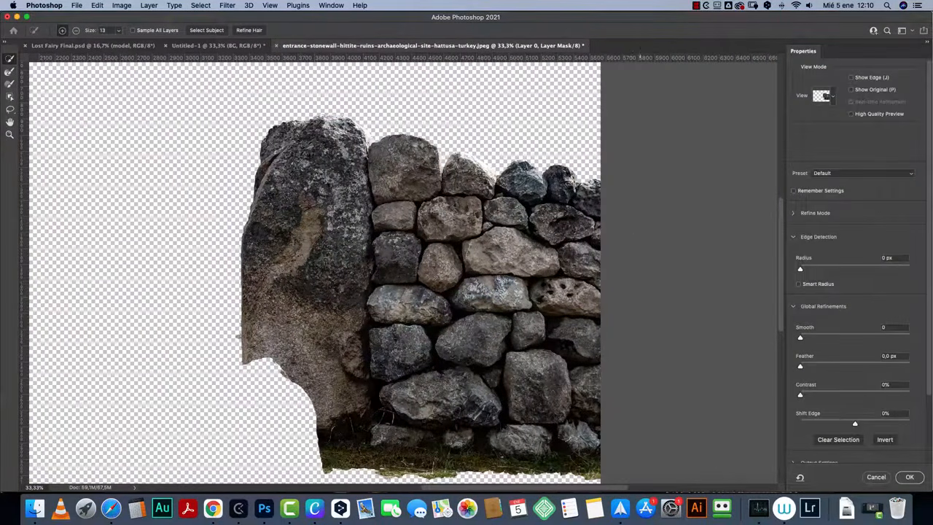
pyautogui.moveTo(854, 423); pyautogui.dragTo(833, 423)
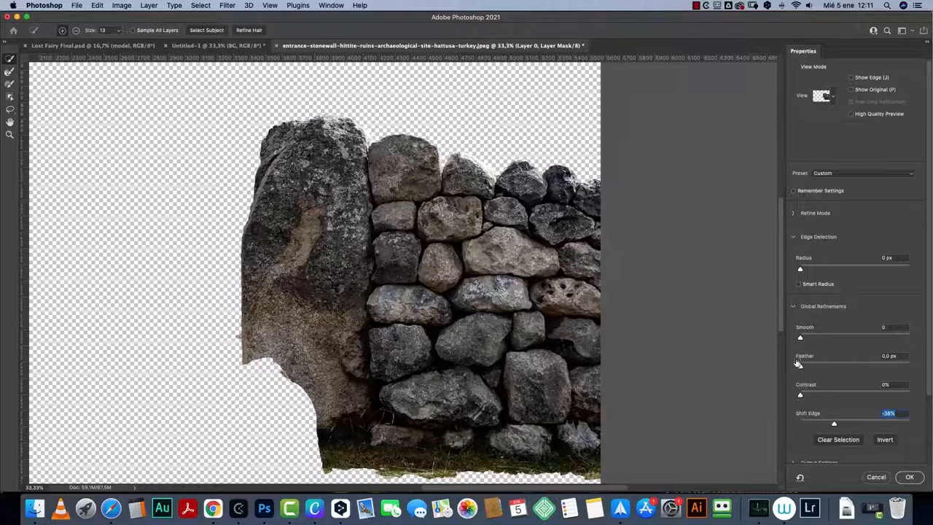
pyautogui.moveTo(801, 366); pyautogui.dragTo(821, 366)
# Step: Inspect the wall's mask edge in Black & White view, set contrast to 34%, and accept the mask refinement
pyautogui.click(834, 98)
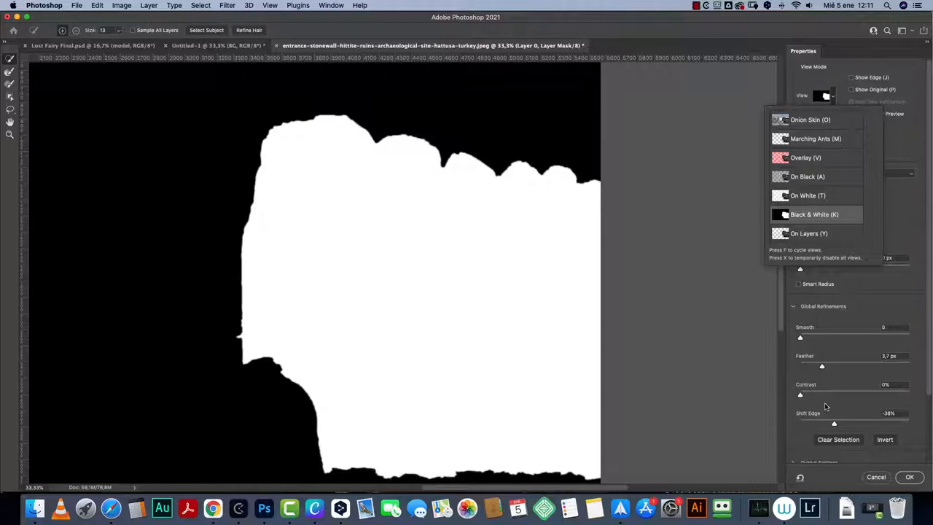
pyautogui.click(799, 396)
pyautogui.moveTo(799, 395); pyautogui.dragTo(826, 397)
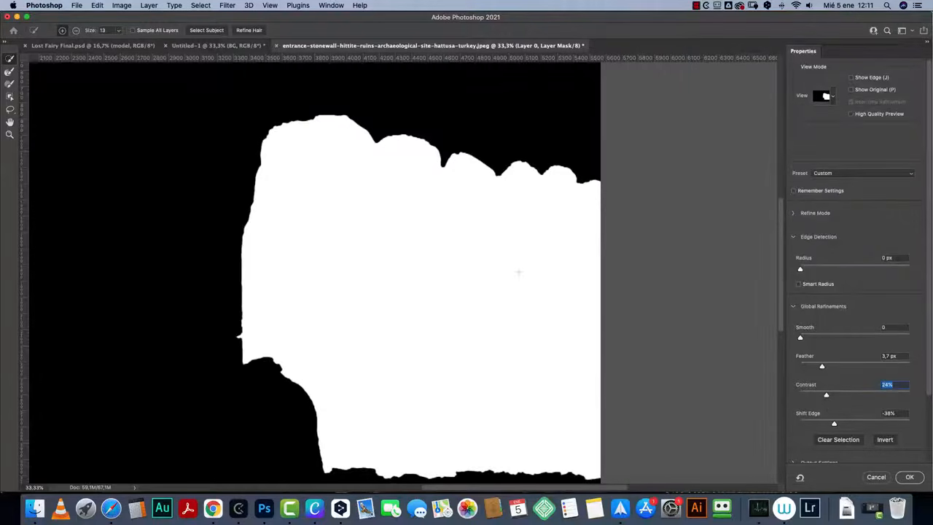
pyautogui.press('super+1')
pyautogui.moveTo(587, 163); pyautogui.dragTo(588, 353)
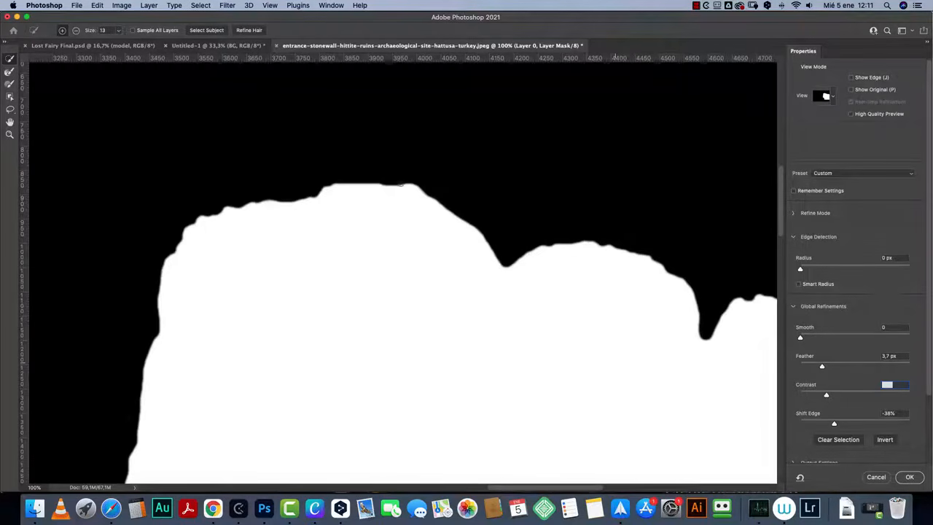
pyautogui.moveTo(826, 396); pyautogui.dragTo(837, 398)
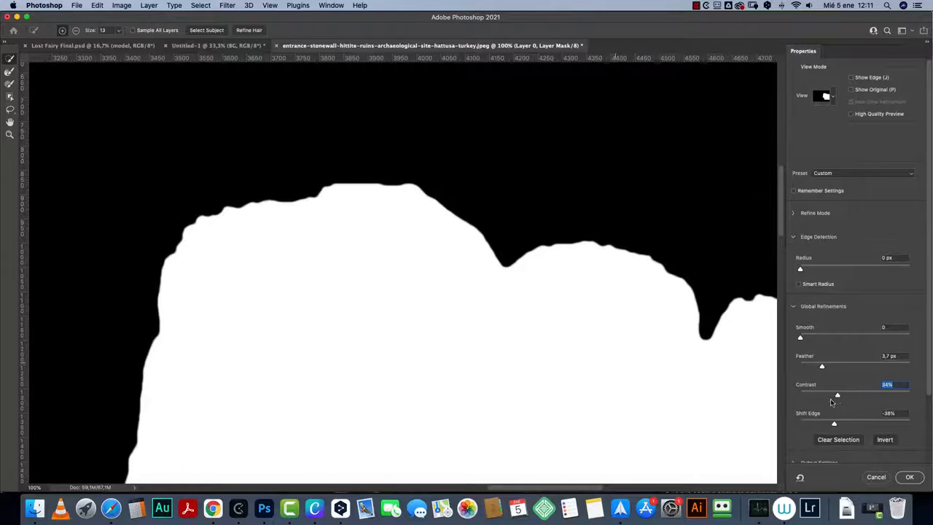
pyautogui.click(908, 476)
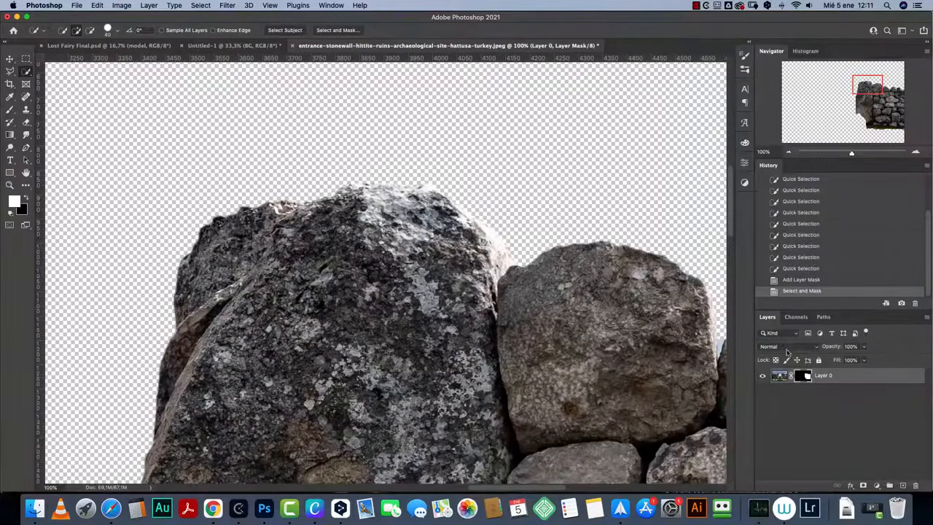
# Step: Apply the layer mask permanently to the stone wall's Layer 0 and activate the Move tool
pyautogui.rightClick(804, 383)
pyautogui.rightClick(800, 376)
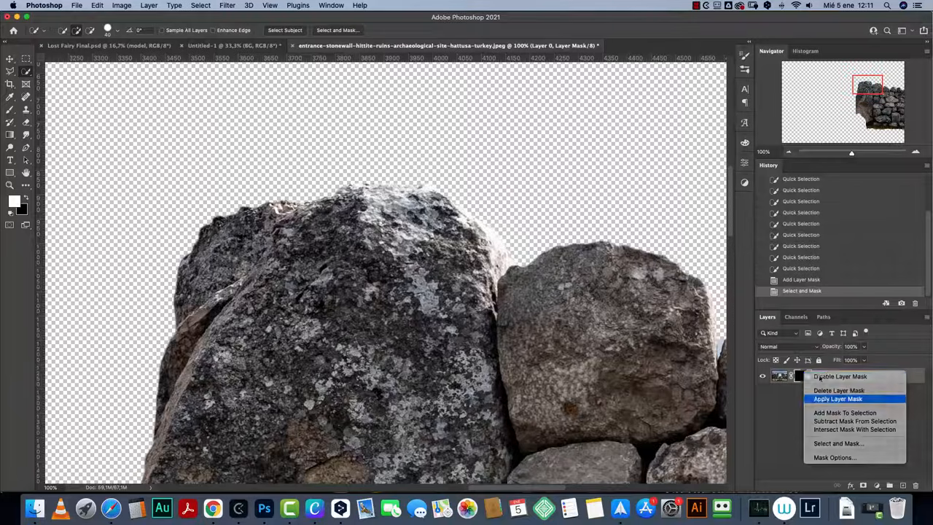
pyautogui.click(837, 398)
pyautogui.click(788, 152)
pyautogui.click(788, 153)
pyautogui.click(788, 152)
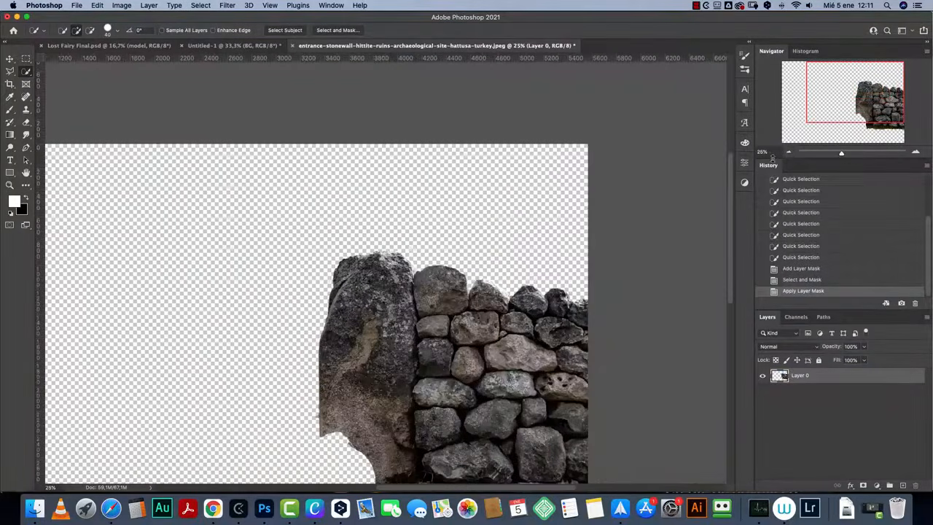
pyautogui.press('v')
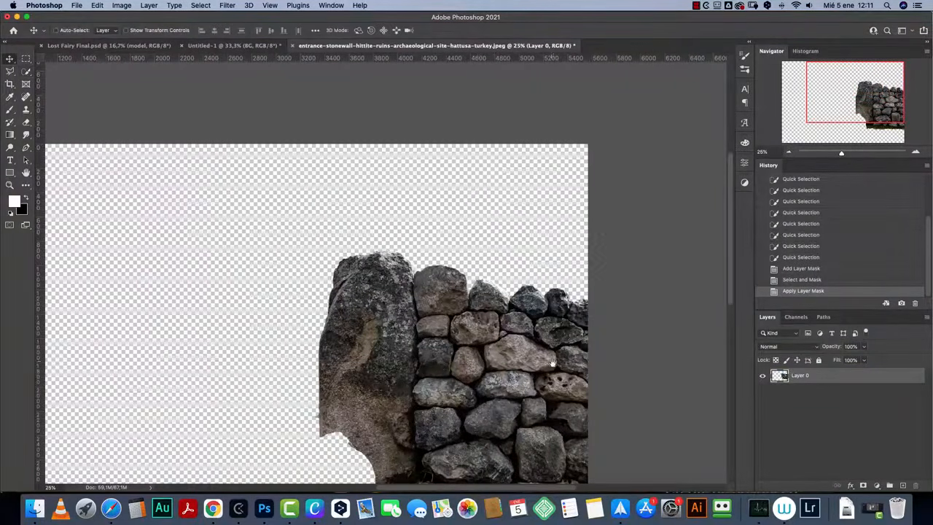
# Step: Bring the stone wall cut-out into Untitled-1 between the model and BG layers and convert its layer to a Smart Object
pyautogui.scroll(-3, 526, 275)
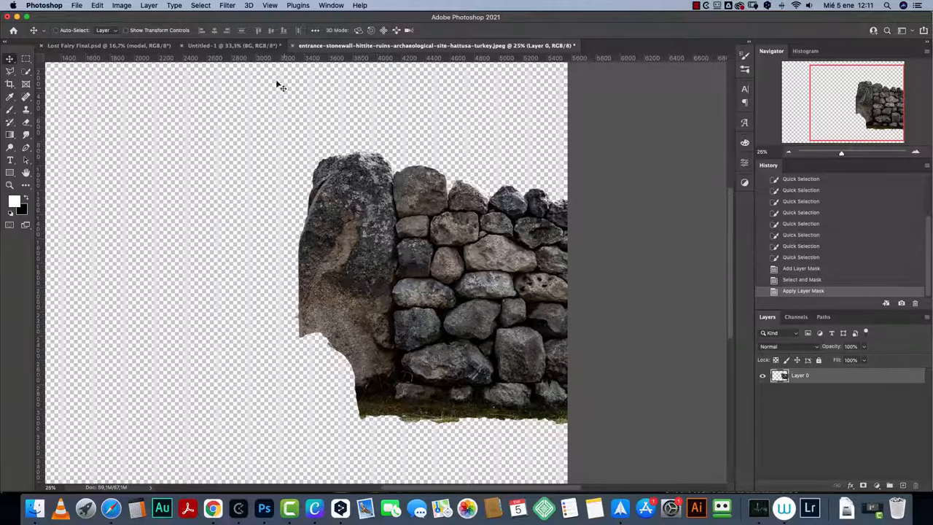
pyautogui.moveTo(351, 181); pyautogui.dragTo(297, 117)
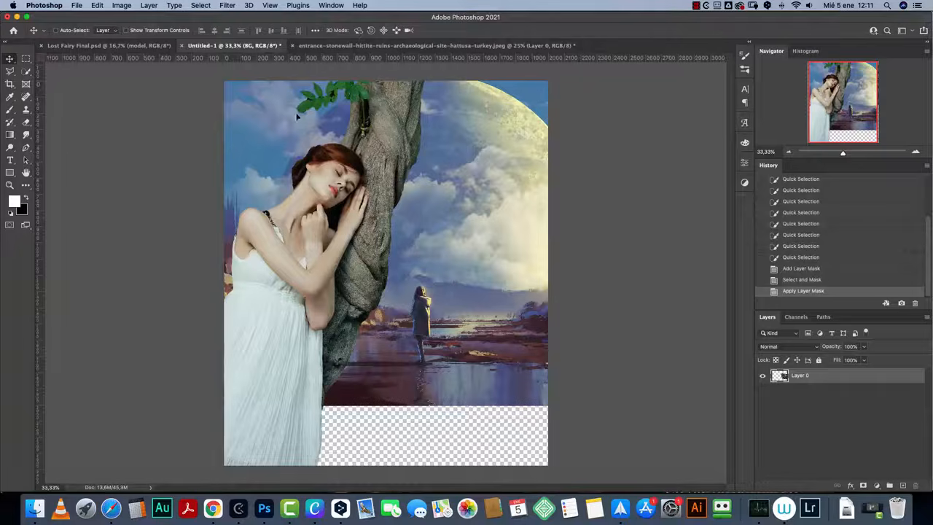
pyautogui.moveTo(377, 246); pyautogui.dragTo(379, 248)
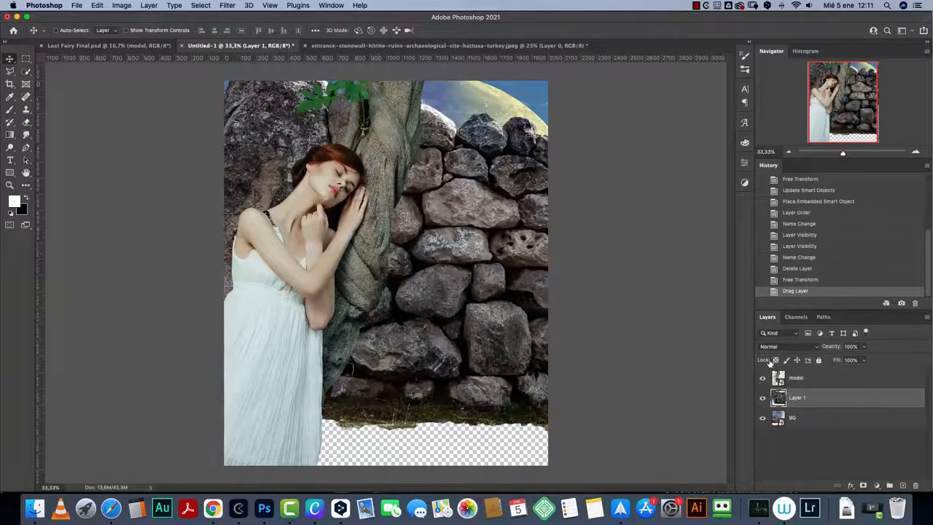
pyautogui.rightClick(859, 398)
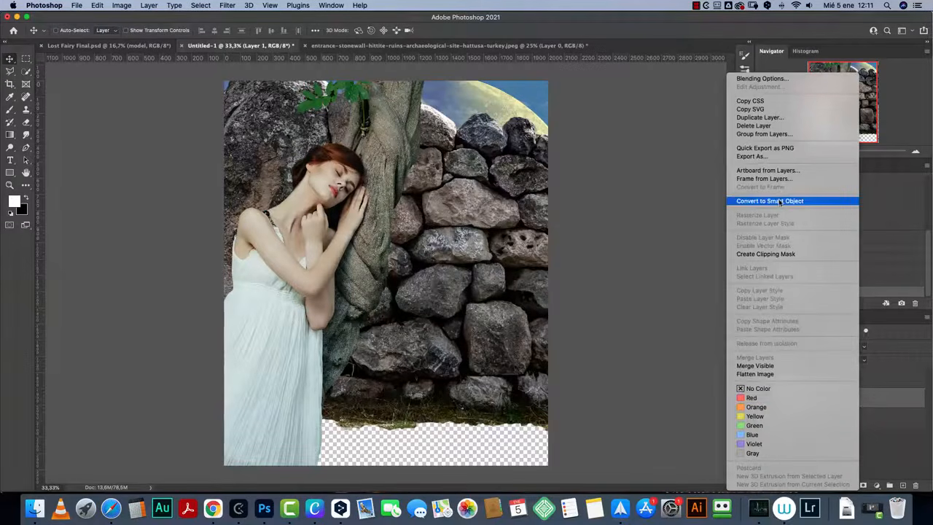
pyautogui.click(783, 201)
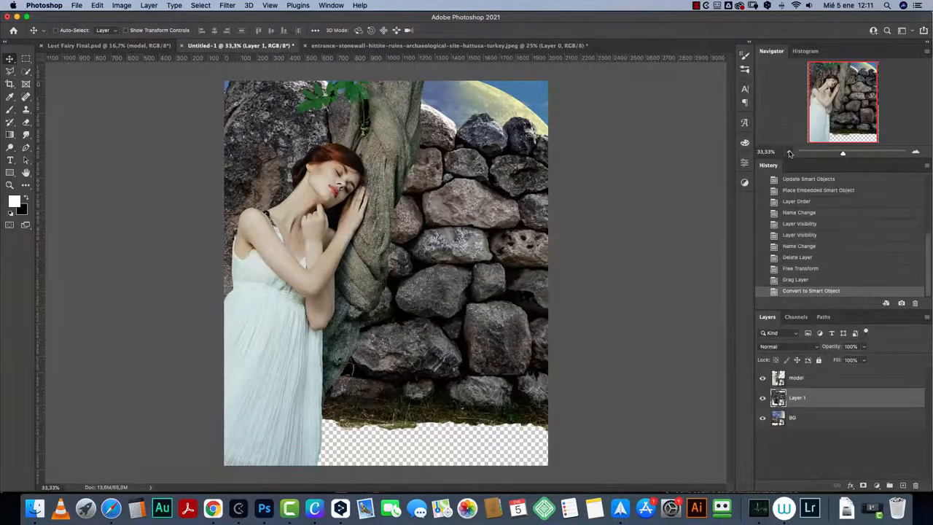
# Step: Scale down the stone wall and position it across the lower right of the composition, behind the woman and tree
pyautogui.click(788, 153)
pyautogui.press('super+t')
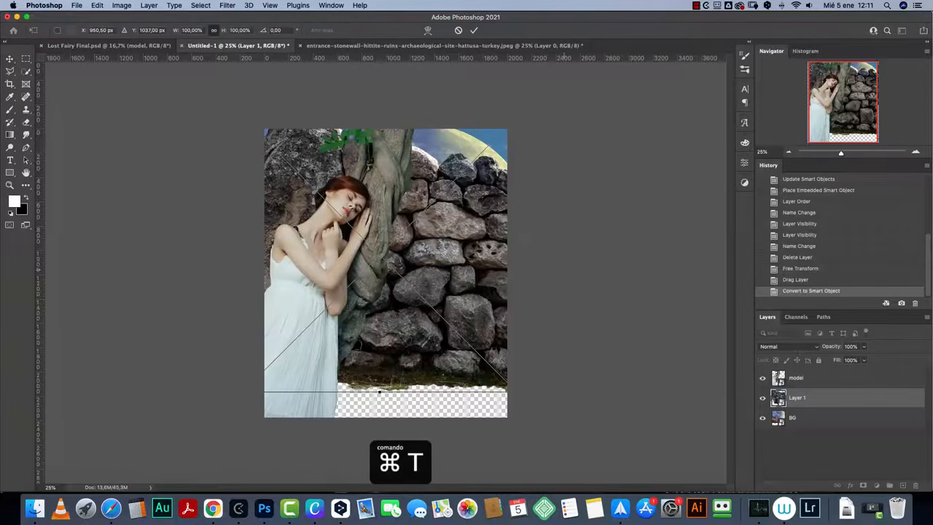
pyautogui.moveTo(381, 391); pyautogui.dragTo(381, 274)
pyautogui.moveTo(418, 211); pyautogui.dragTo(458, 351)
pyautogui.moveTo(494, 285); pyautogui.dragTo(532, 241)
pyautogui.moveTo(470, 320); pyautogui.dragTo(498, 405)
pyautogui.moveTo(558, 329); pyautogui.dragTo(507, 296)
pyautogui.moveTo(457, 333); pyautogui.dragTo(470, 353)
pyautogui.press('Return')
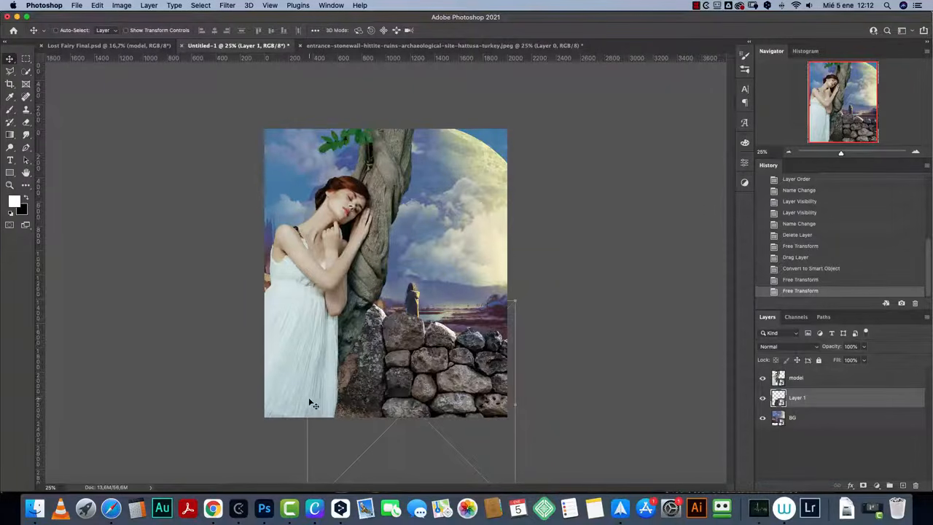
pyautogui.moveTo(470, 349); pyautogui.dragTo(467, 291)
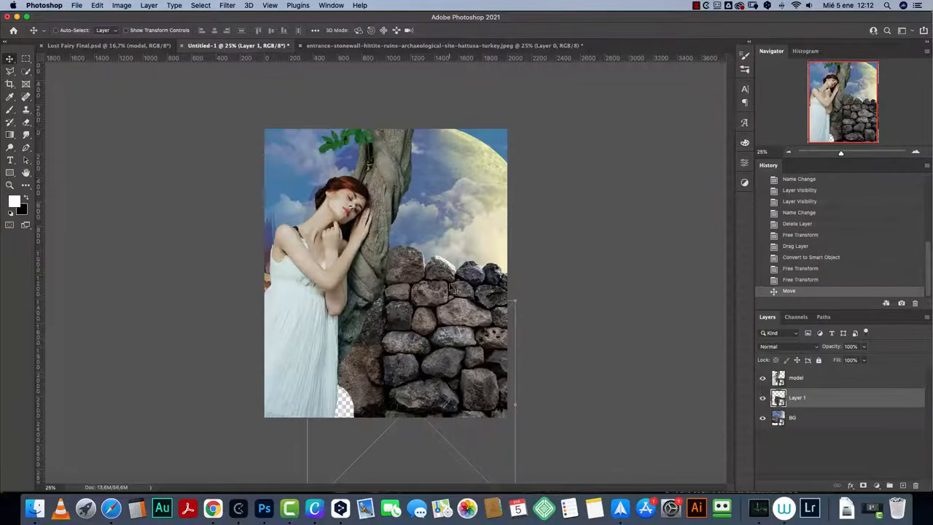
pyautogui.moveTo(460, 303); pyautogui.dragTo(452, 346)
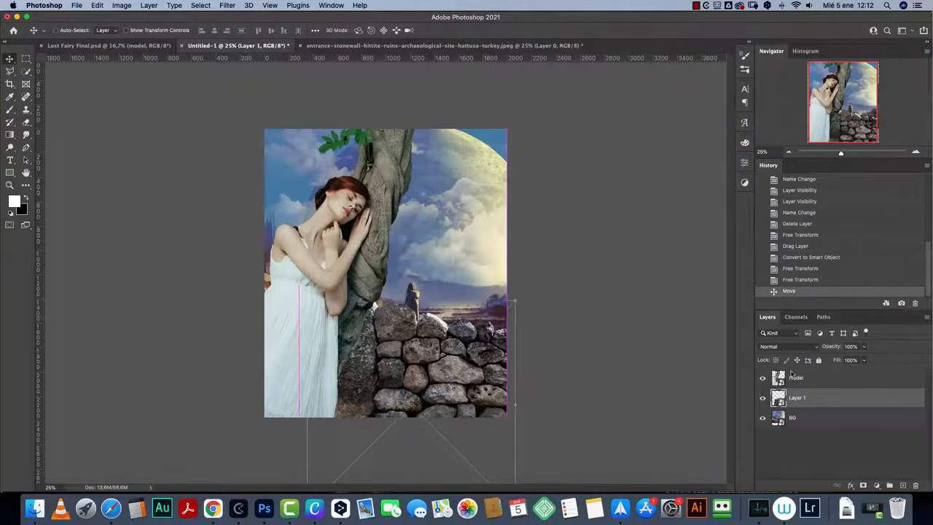
# Step: Reposition the BG scenery layer so its water and distant figure sit just above the stone wall
pyautogui.click(793, 417)
pyautogui.moveTo(452, 255); pyautogui.dragTo(453, 193)
pyautogui.moveTo(453, 230); pyautogui.dragTo(474, 249)
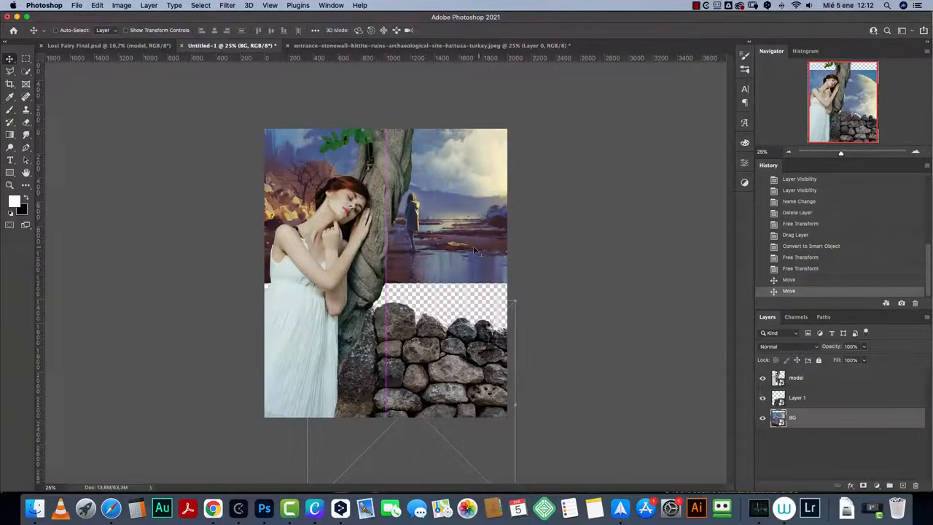
pyautogui.click(787, 152)
pyautogui.moveTo(457, 215); pyautogui.dragTo(449, 193)
pyautogui.click(916, 151)
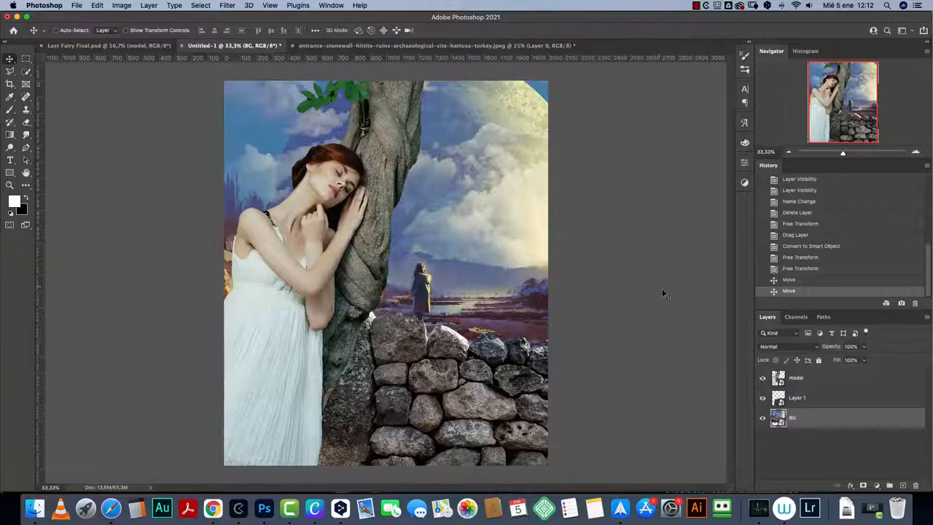
# Step: Scale down the BG scenery with Free Transform and place it so the moon's full right edge shows above the wall
pyautogui.click(801, 398)
pyautogui.click(805, 420)
pyautogui.press('super+t')
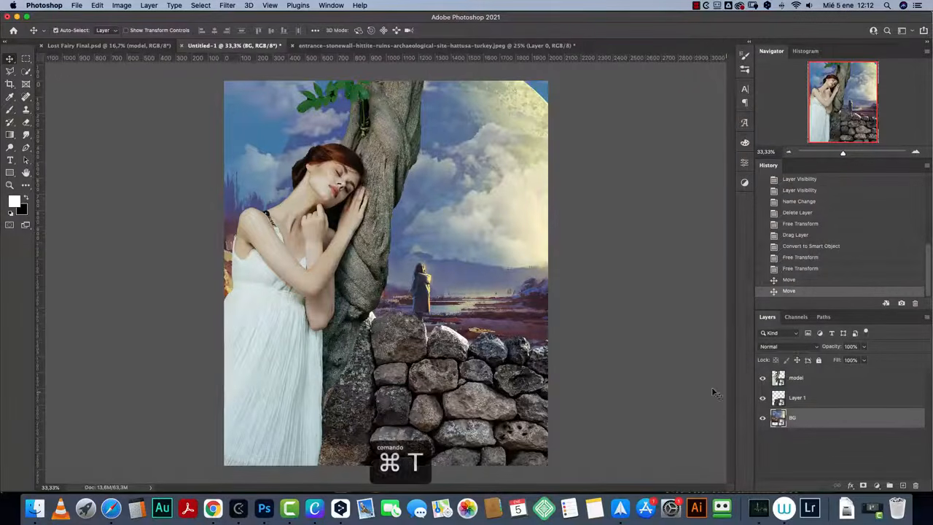
pyautogui.click(787, 151)
pyautogui.moveTo(397, 97); pyautogui.dragTo(397, 126)
pyautogui.moveTo(441, 210); pyautogui.dragTo(446, 250)
pyautogui.press('Return')
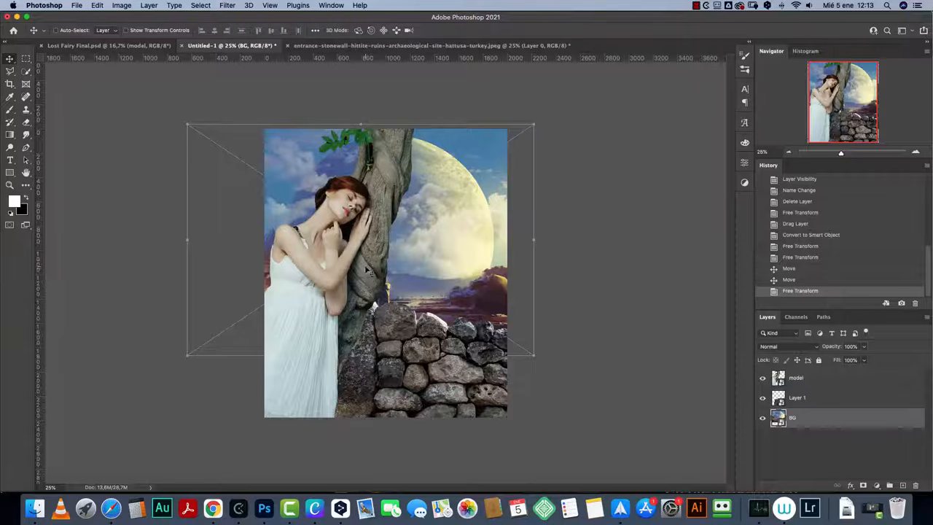
pyautogui.click(914, 153)
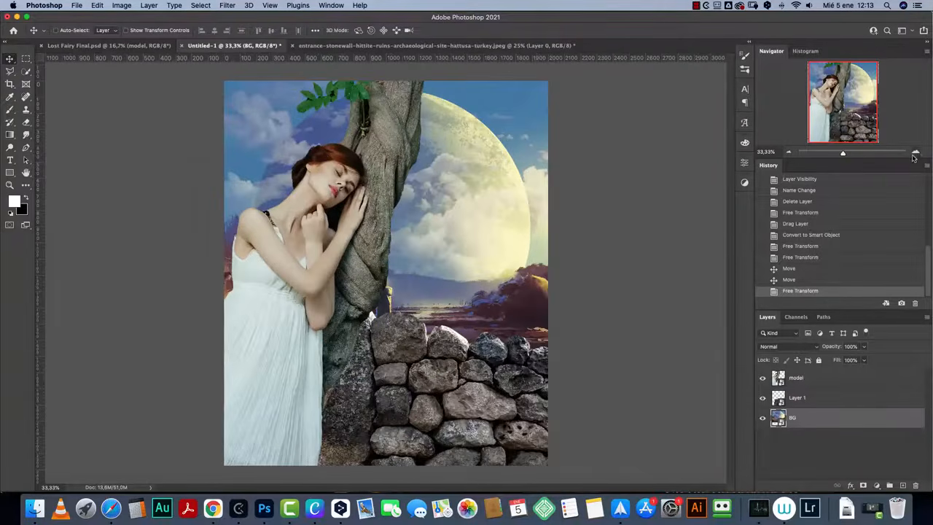
pyautogui.click(915, 151)
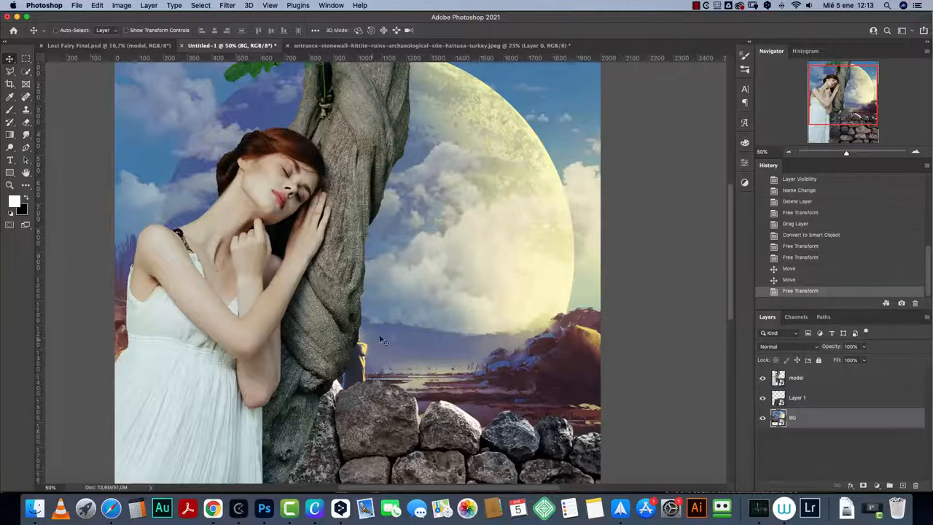
# Step: Isolate the BG layer to inspect the scenery alone, and bring back the wall and model layers
pyautogui.keyDown('alt'); pyautogui.click(762, 417); pyautogui.keyUp('alt')
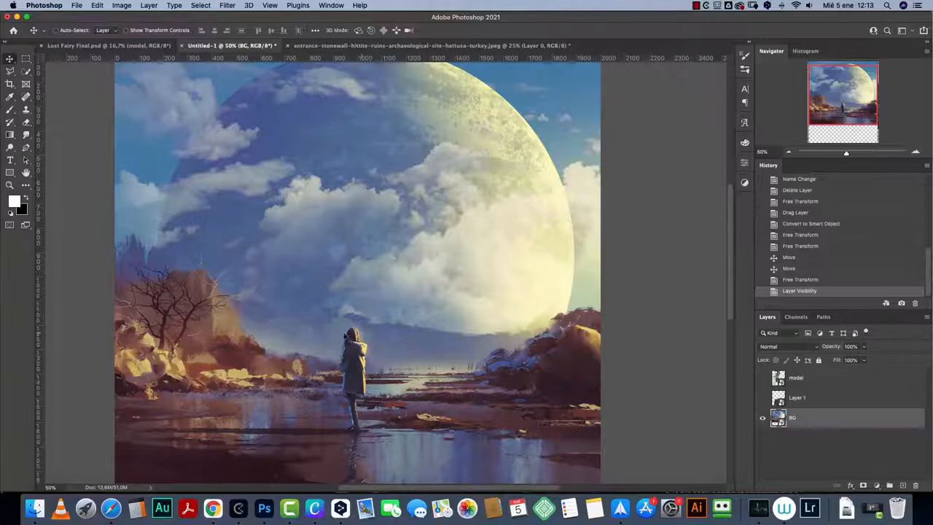
pyautogui.click(762, 397)
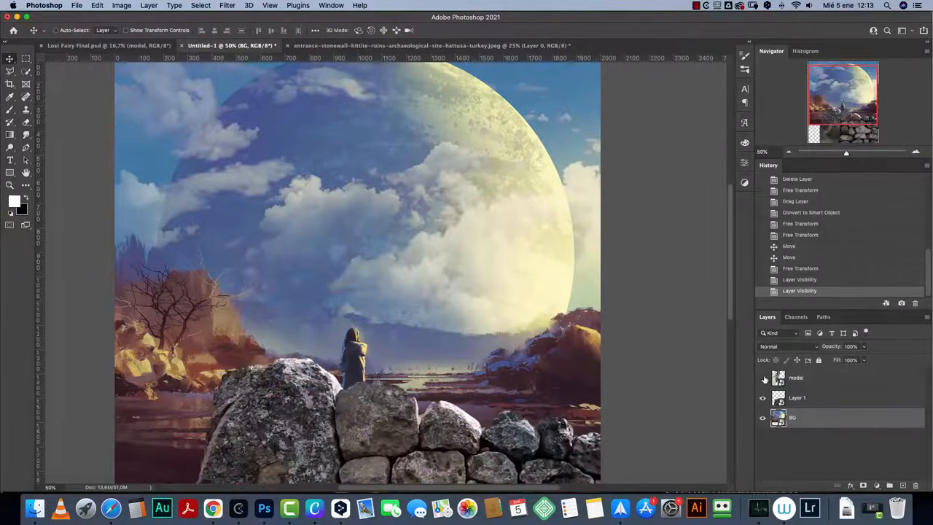
pyautogui.click(762, 378)
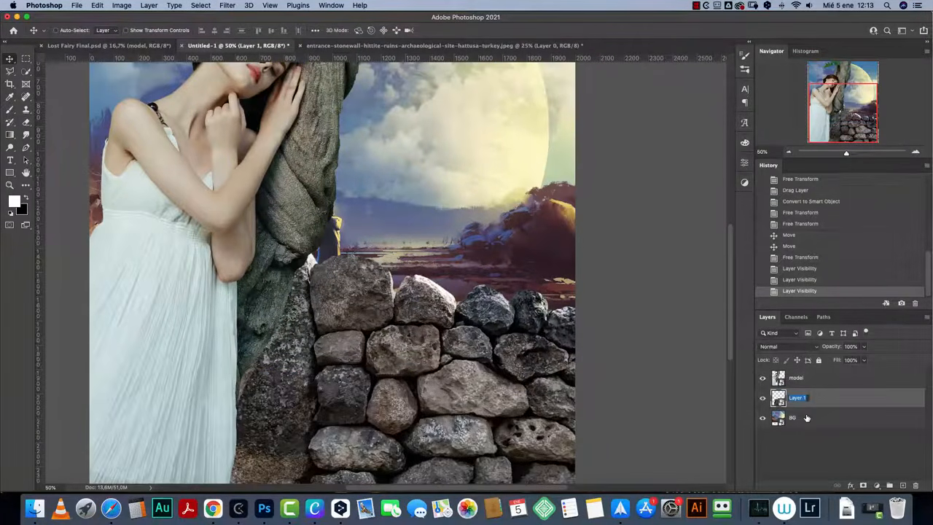
# Step: Rename the stone wall's layer to wall
pyautogui.write('wall')
pyautogui.press('Return')
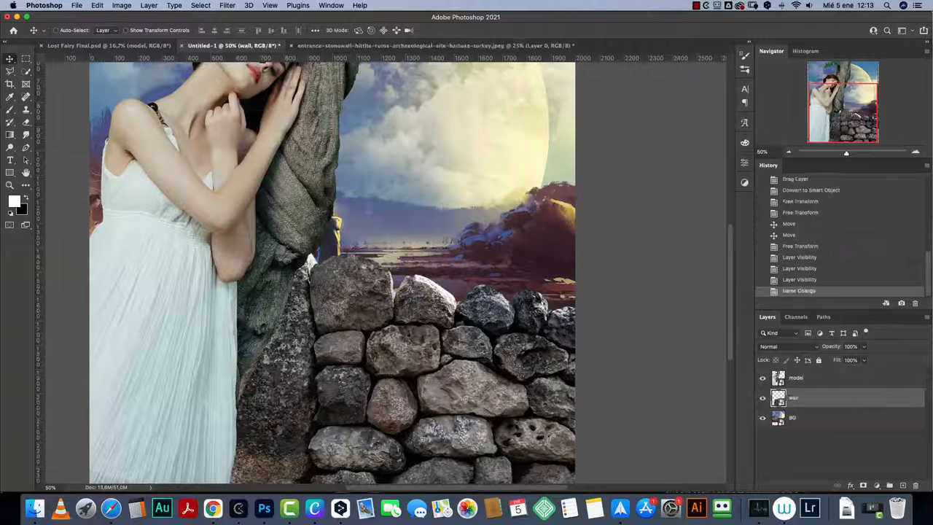
pyautogui.click(787, 151)
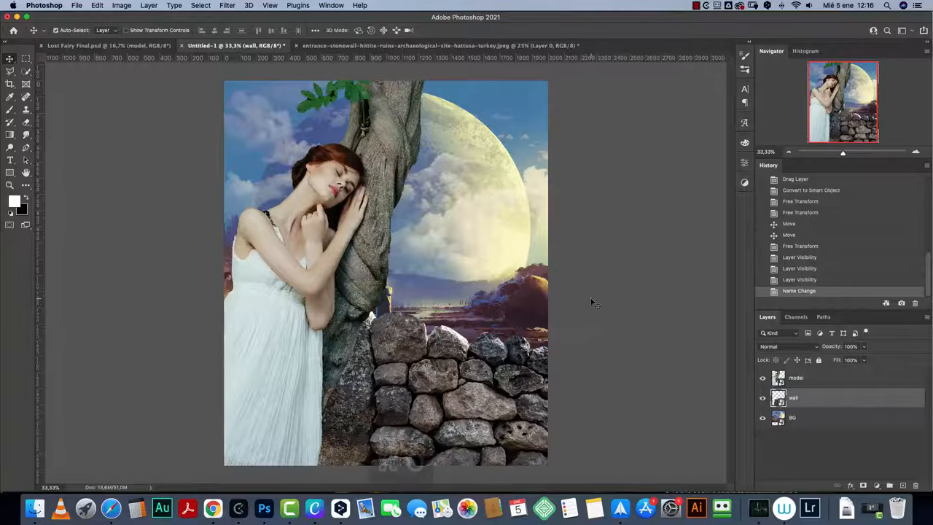
# Step: Open the 3d-illustration-angel-wings JPEG from the Resources folder and activate the Magic Wand tool
pyautogui.press('super+o')
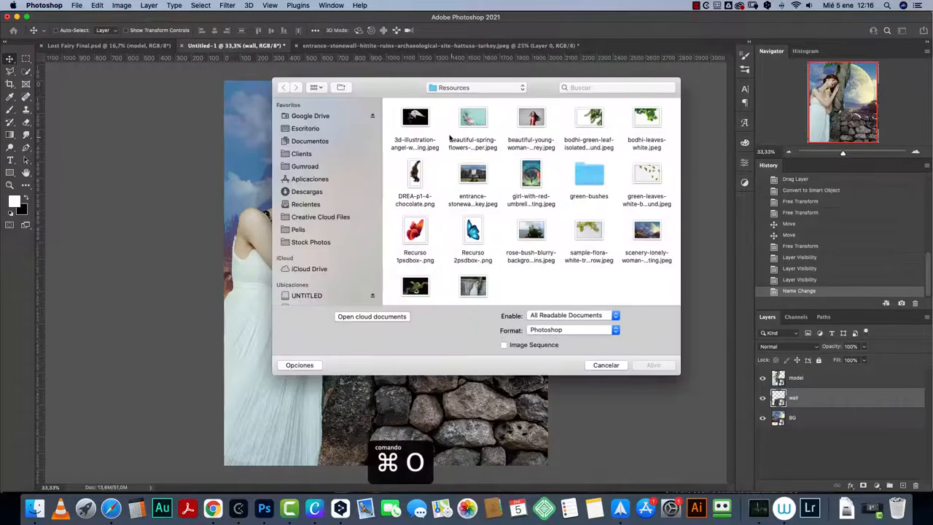
pyautogui.click(437, 134)
pyautogui.click(654, 365)
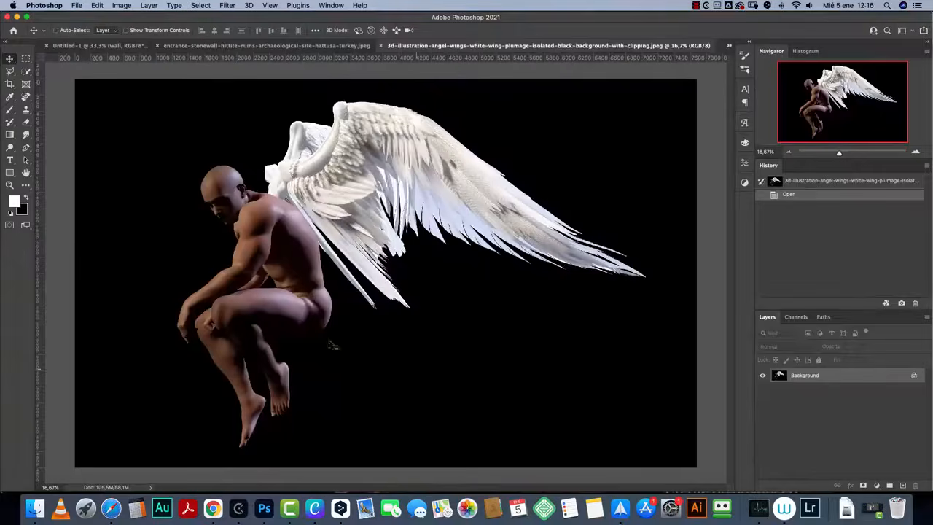
pyautogui.click(27, 72)
pyautogui.rightClick(29, 75)
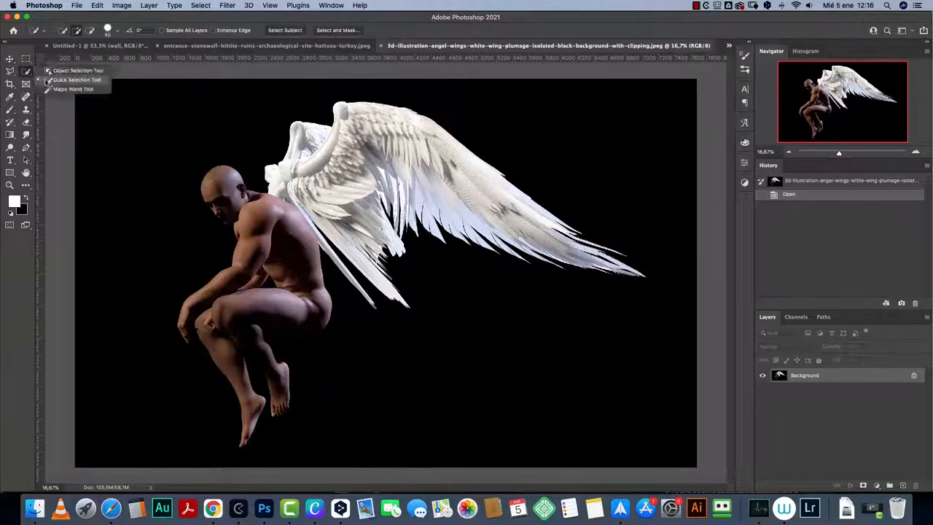
pyautogui.click(60, 94)
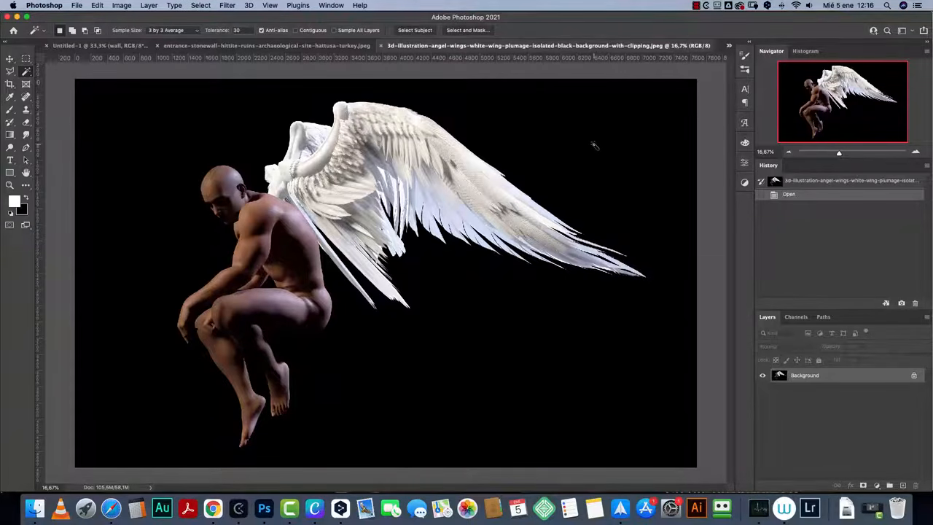
pyautogui.rightClick(28, 75)
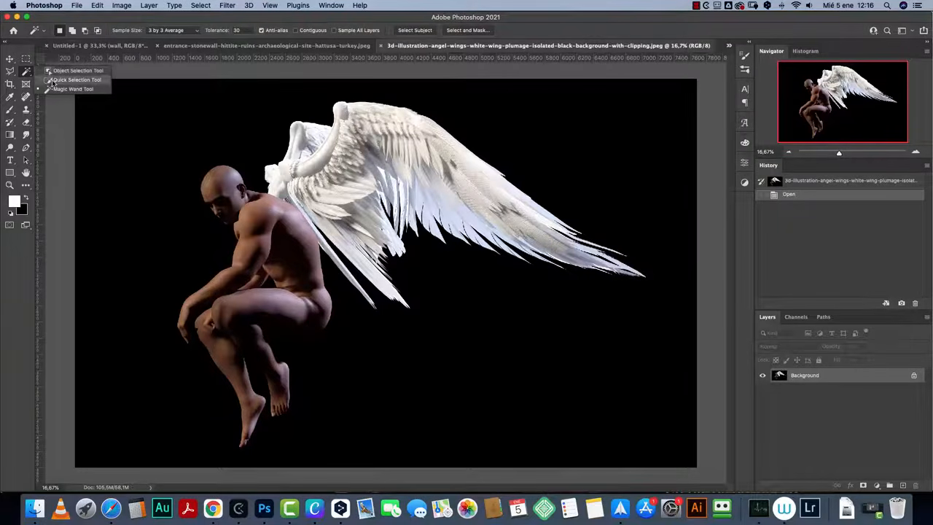
pyautogui.click(65, 79)
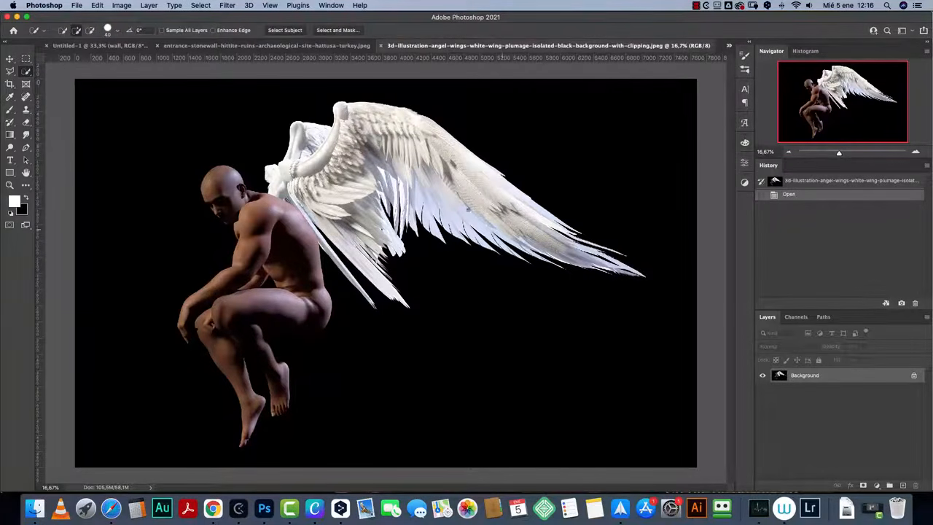
pyautogui.rightClick(28, 75)
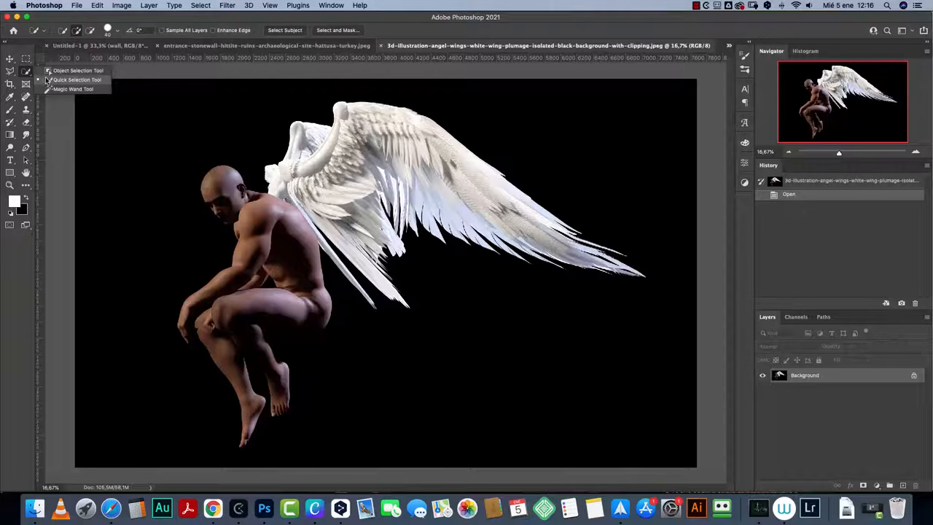
pyautogui.click(52, 91)
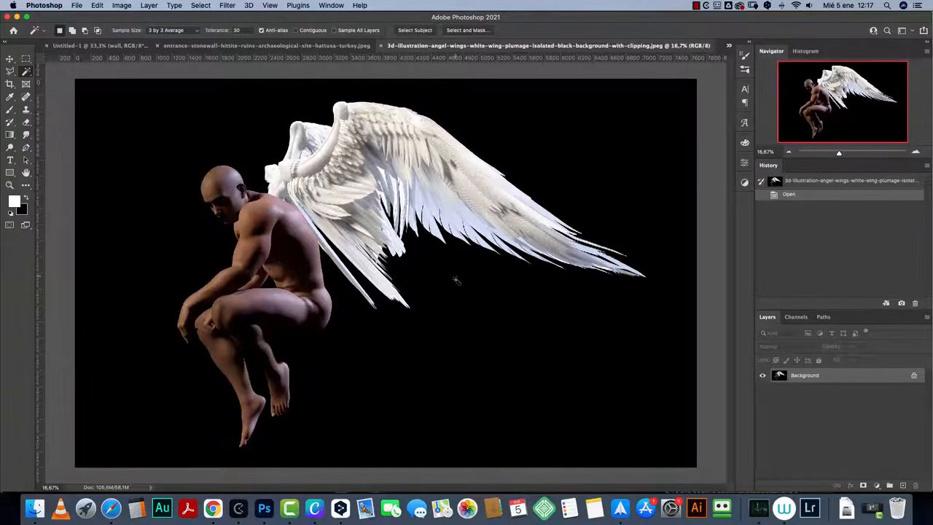
# Step: Select the black background with the Magic Wand at tolerance 30 and inspect the selection edge along the wing feathers at 100%
pyautogui.click(450, 280)
pyautogui.press('super+1')
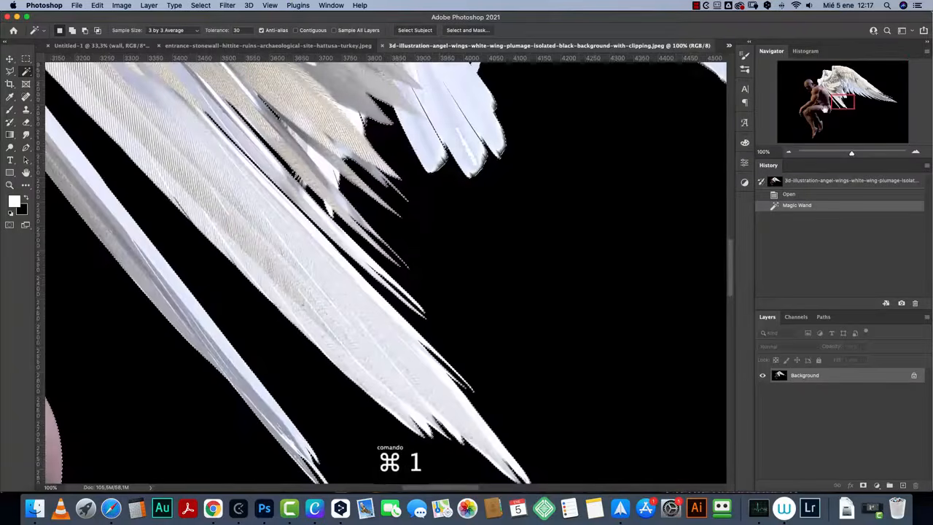
pyautogui.scroll(5, 443, 282)
pyautogui.scroll(5, 386, 270)
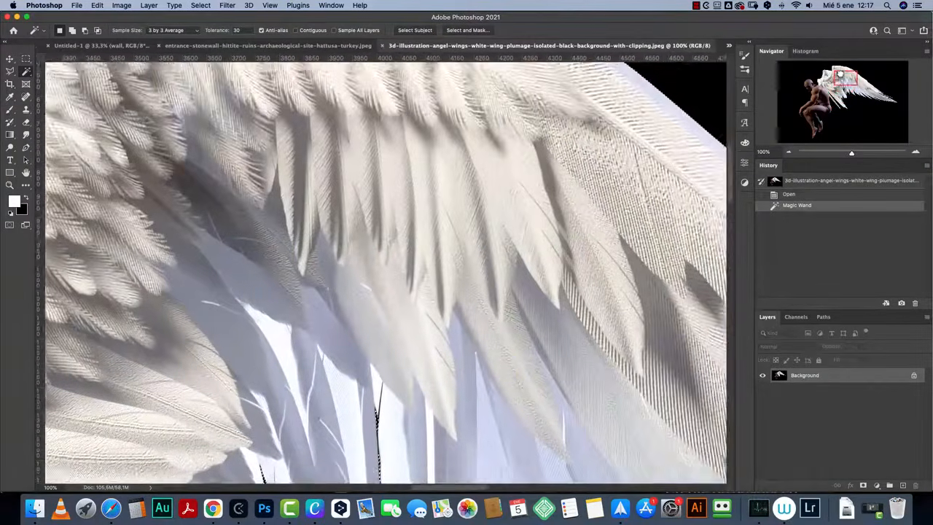
pyautogui.moveTo(839, 74)
pyautogui.mouseDown()
pyautogui.moveTo(820, 73)
pyautogui.moveTo(830, 70)
pyautogui.mouseUp()
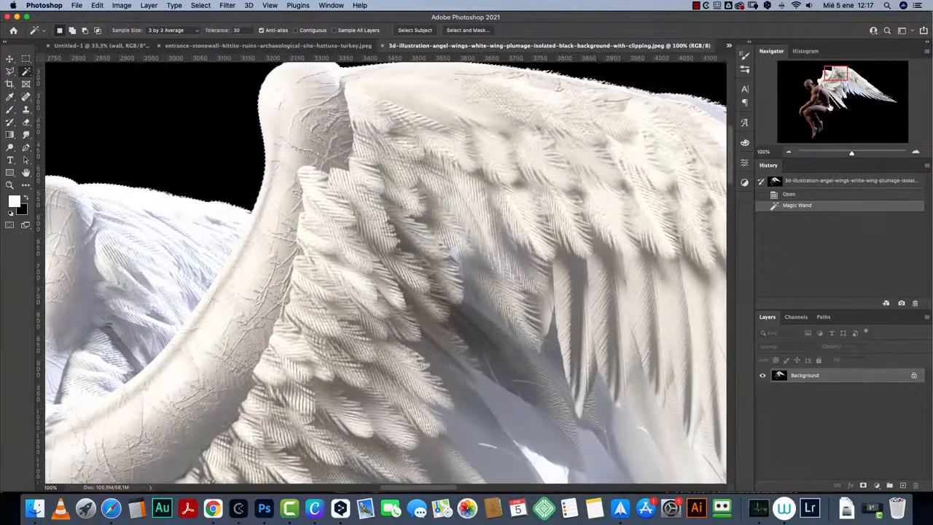
pyautogui.click(789, 152)
pyautogui.click(789, 151)
pyautogui.click(789, 152)
pyautogui.click(789, 151)
pyautogui.click(789, 151)
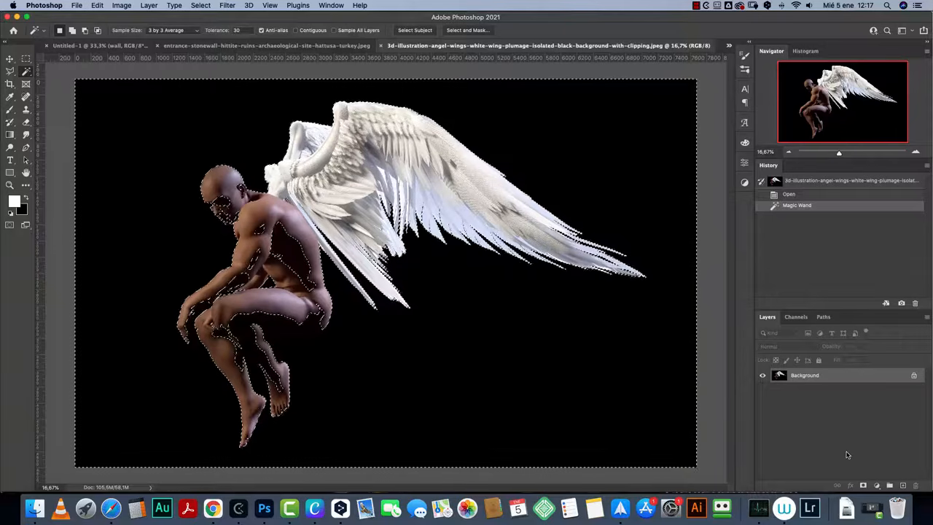
# Step: Add a layer mask that hides the selected black background, and check the masked feather edges at 100%
pyautogui.click(863, 486)
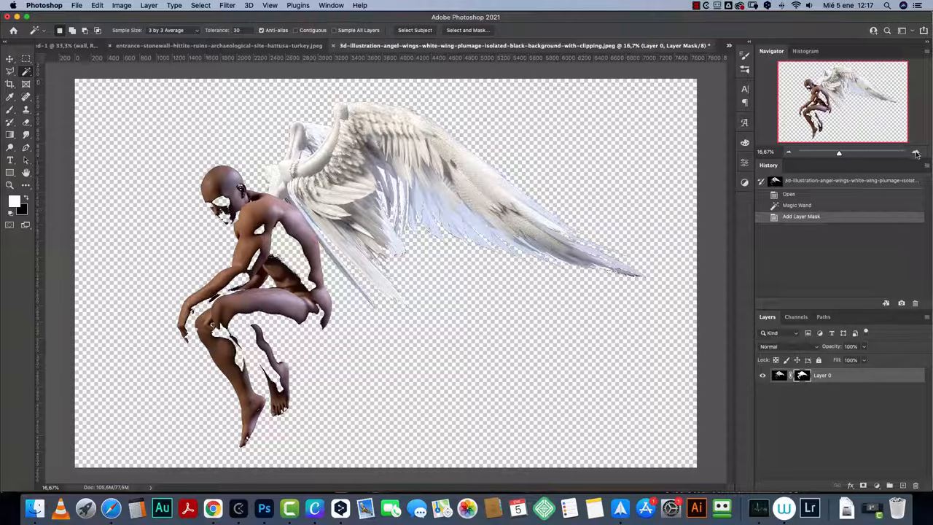
pyautogui.click(915, 152)
pyautogui.press('super+1')
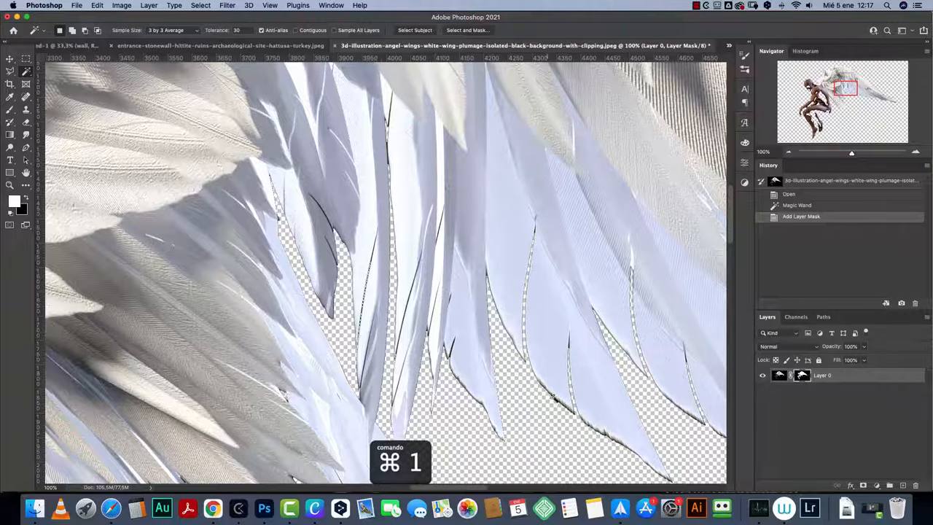
pyautogui.press('super+0')
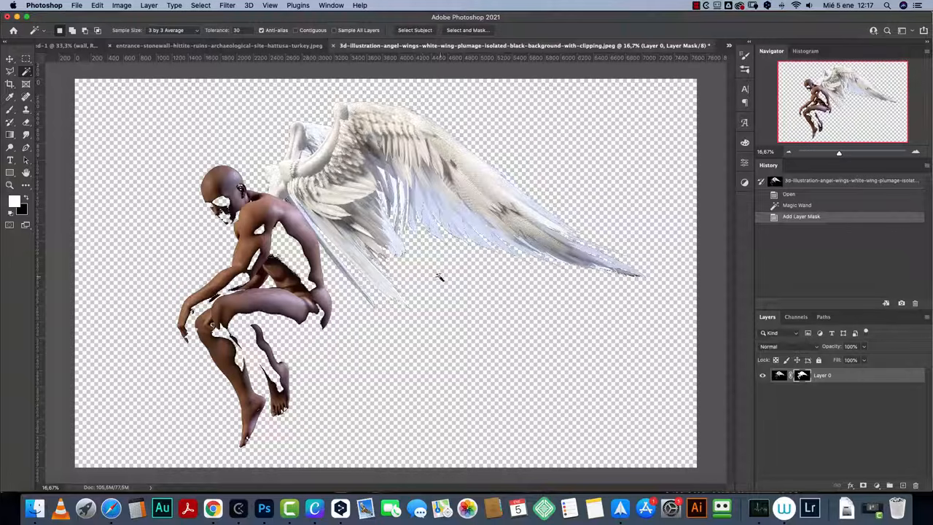
# Step: Paint black with a 220 px brush on the layer mask to hide the seated man, leaving only the wings
pyautogui.press('b')
pyautogui.rightClick(262, 191)
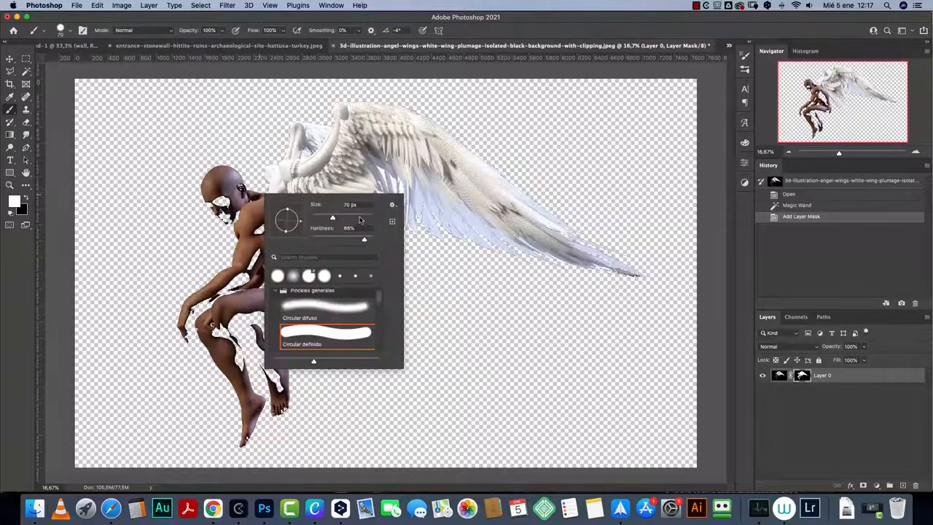
pyautogui.moveTo(349, 220); pyautogui.dragTo(359, 219)
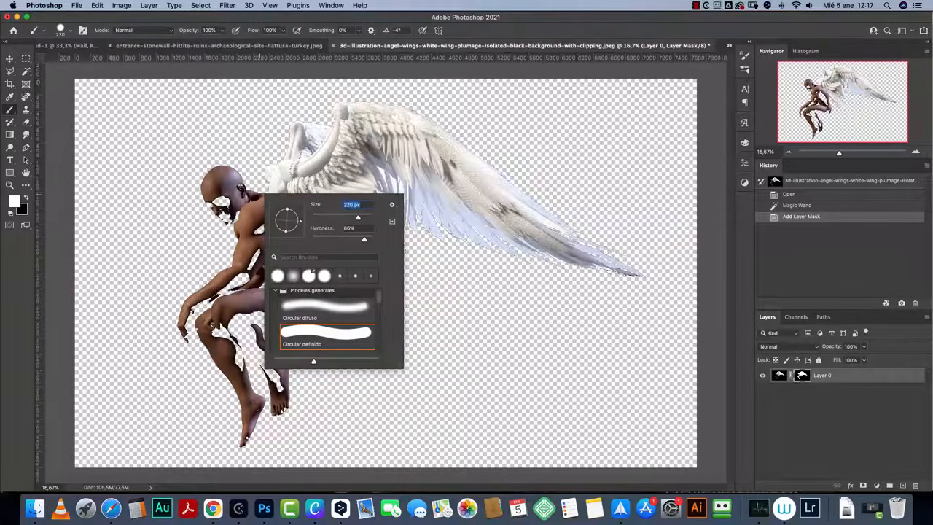
pyautogui.click(212, 160)
pyautogui.press('x')
pyautogui.press('cmd+z')
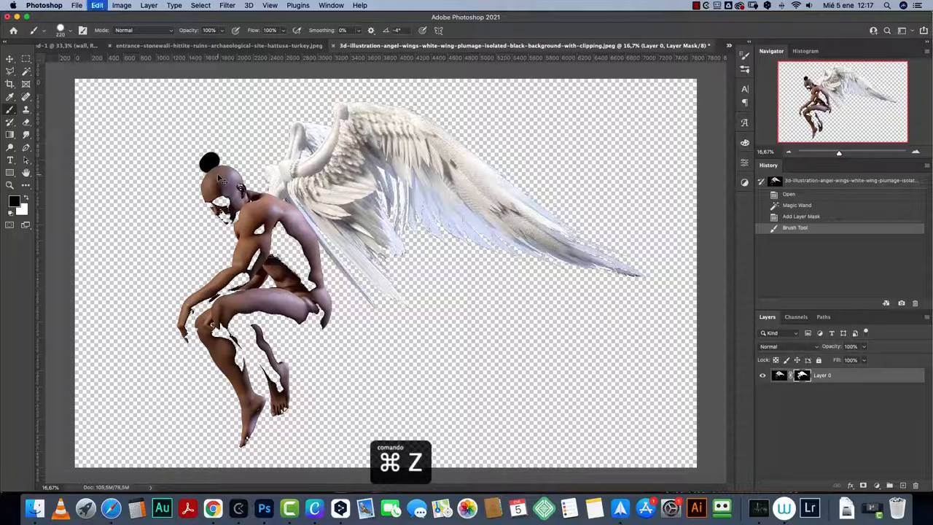
pyautogui.moveTo(218, 164)
pyautogui.mouseDown()
pyautogui.moveTo(215, 178)
pyautogui.moveTo(250, 197)
pyautogui.moveTo(215, 197)
pyautogui.mouseUp()
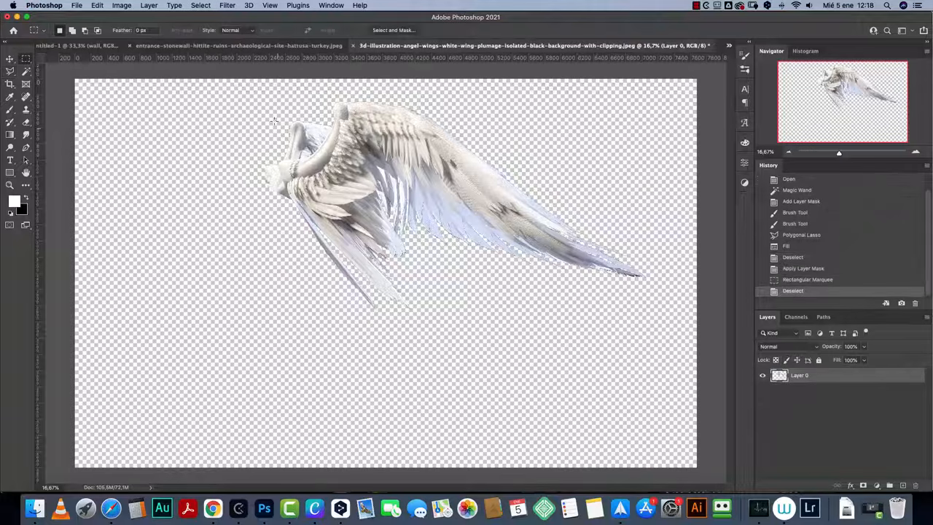
# Step: Cut the isolated wings, close the stone wall document, and paste the wings above the wall layer in Untitled-1
pyautogui.moveTo(239, 85); pyautogui.dragTo(666, 367)
pyautogui.press('super+x')
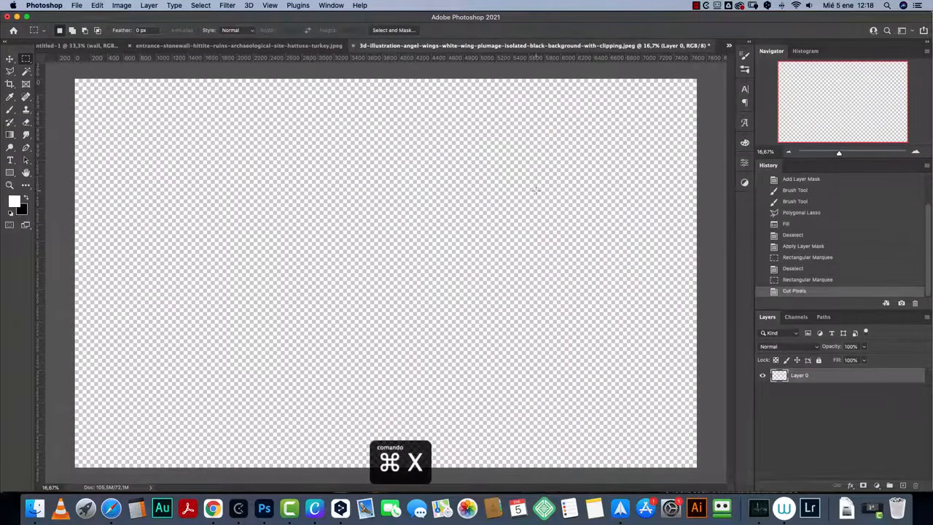
pyautogui.click(300, 46)
pyautogui.press('super+w')
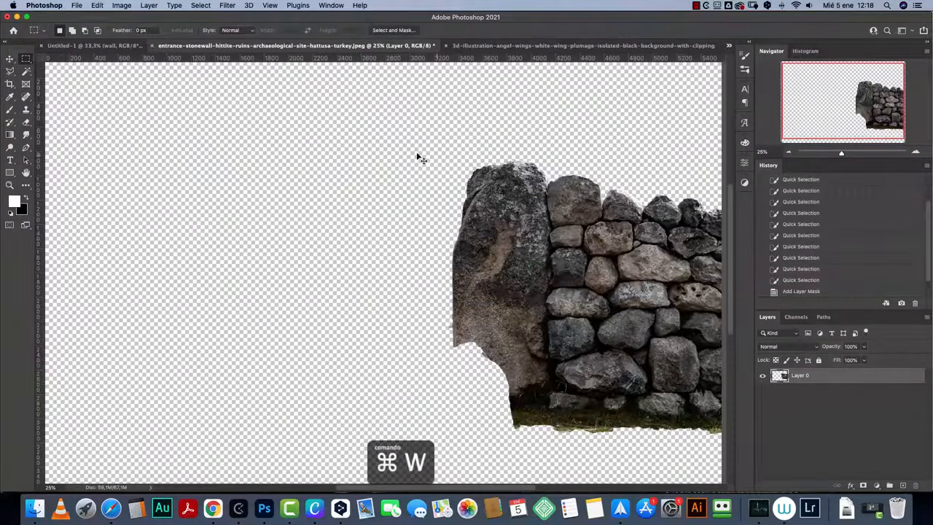
pyautogui.click(432, 173)
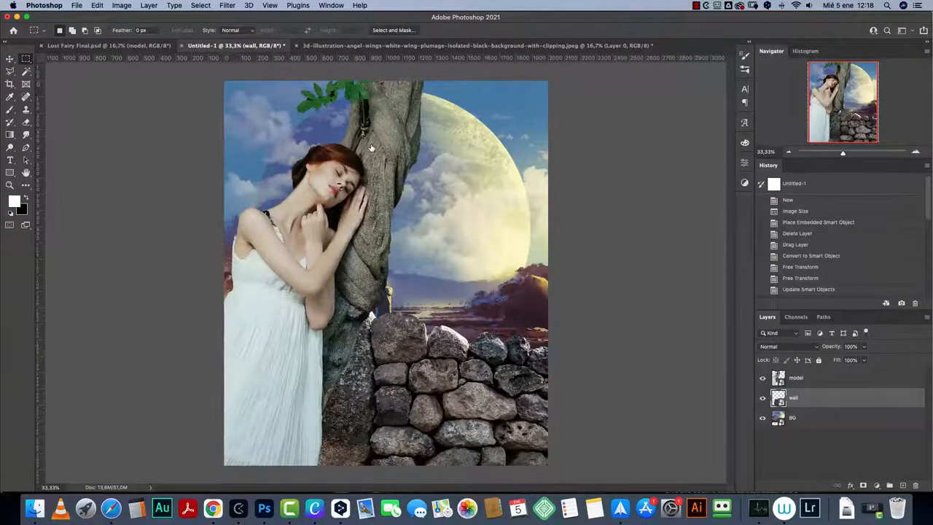
pyautogui.press('super+v')
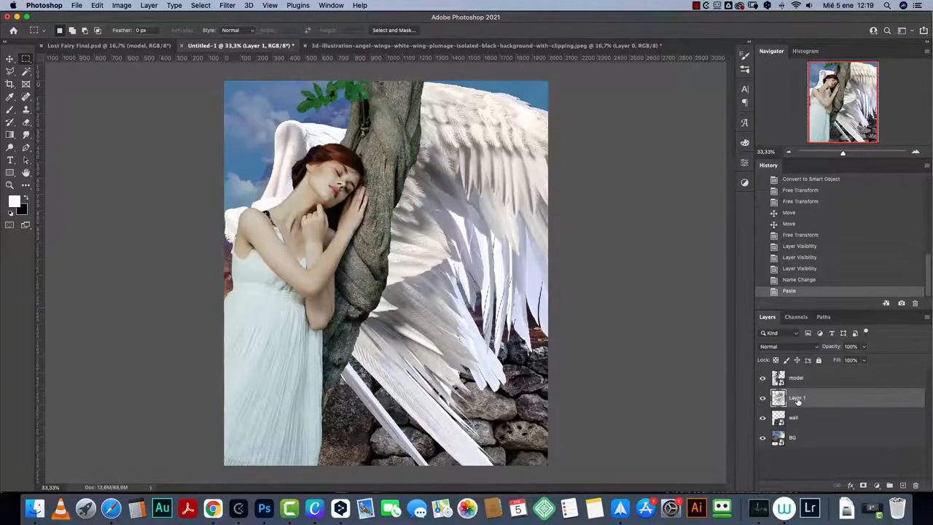
# Step: Rename the pasted layer as wings and convert it to a smart object
pyautogui.doubleClick(796, 398)
pyautogui.press('Return')
pyautogui.rightClick(843, 401)
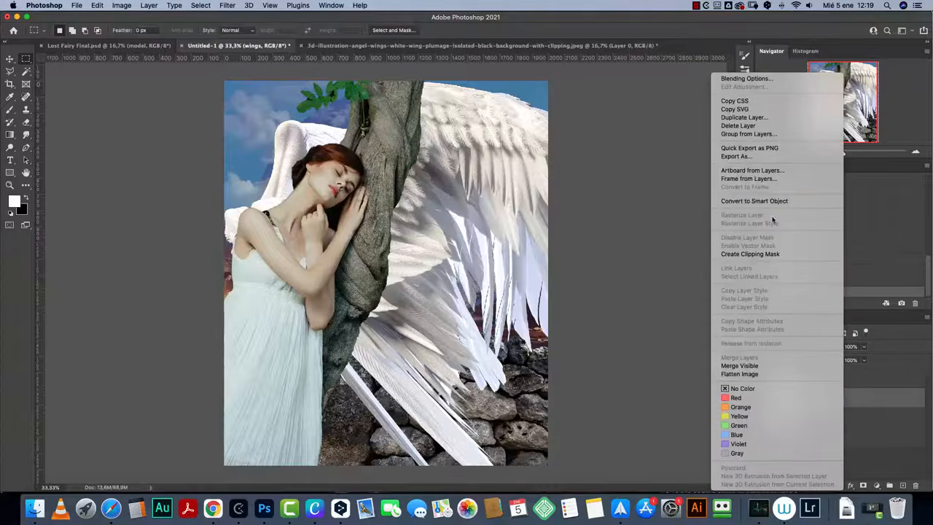
pyautogui.click(758, 201)
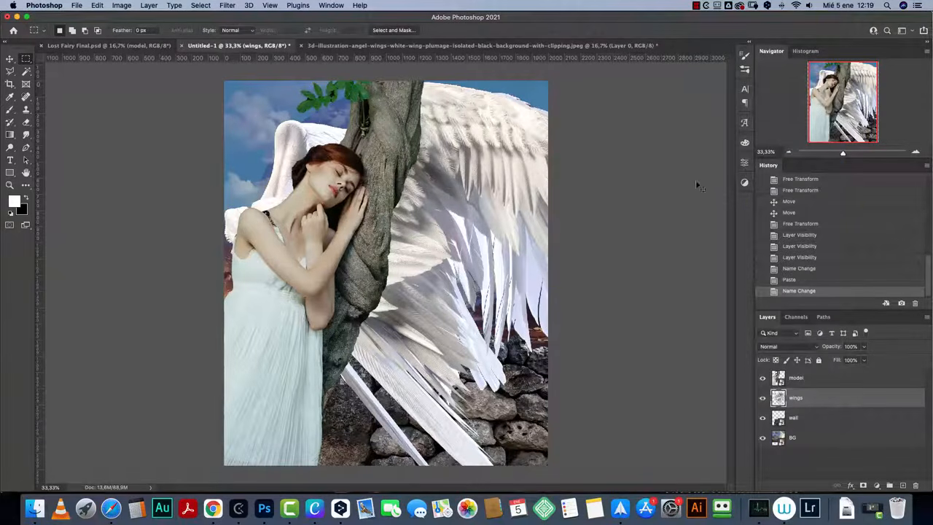
# Step: Free-transform the wings, scaling them to about 48.68% and flipping them horizontally
pyautogui.press('super+t')
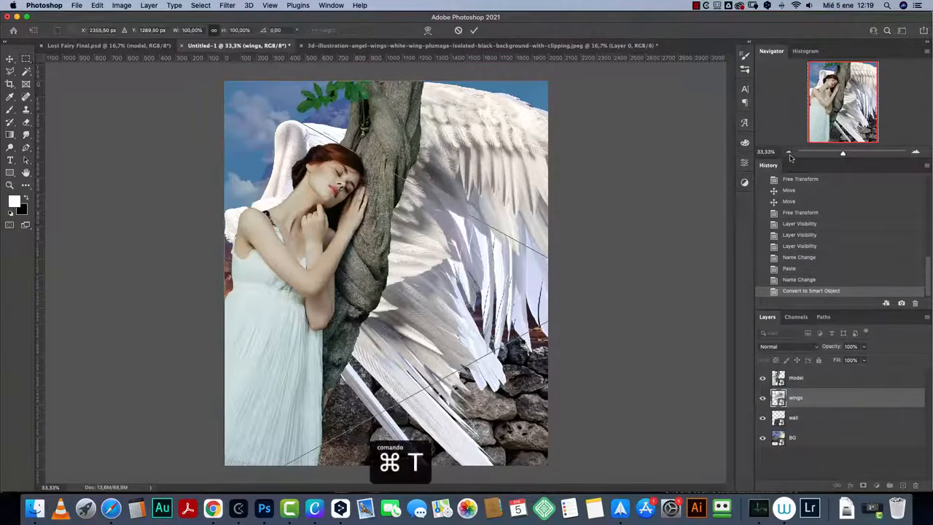
pyautogui.click(788, 152)
pyautogui.moveTo(683, 297); pyautogui.dragTo(491, 280)
pyautogui.rightClick(410, 272)
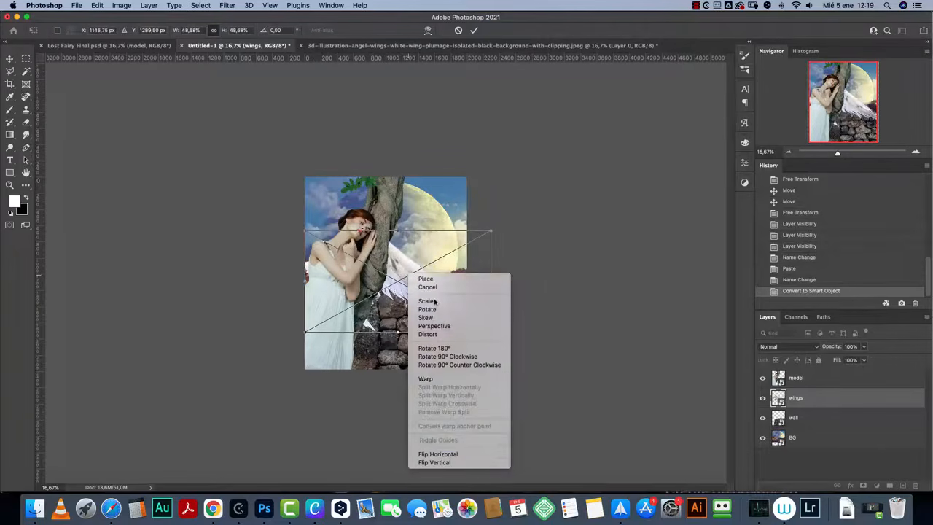
pyautogui.click(462, 451)
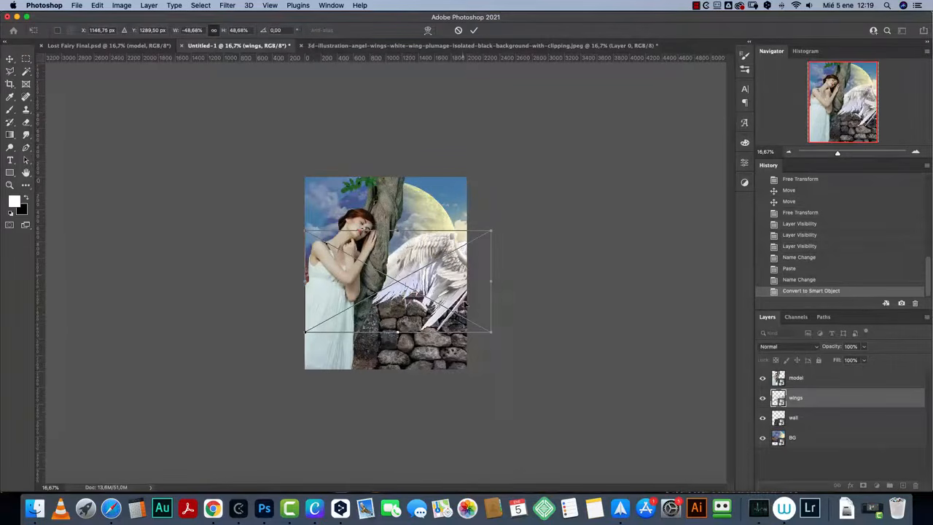
# Step: Scale the wings to about 39.30%, rotate them to about 159.59° and move them behind the woman's shoulders
pyautogui.click(914, 153)
pyautogui.moveTo(601, 188); pyautogui.dragTo(497, 192)
pyautogui.moveTo(497, 276); pyautogui.dragTo(294, 225)
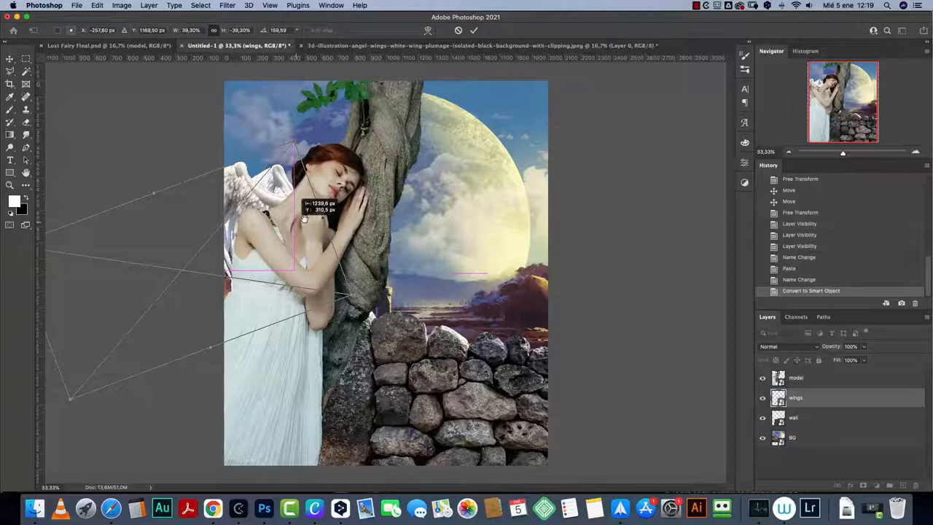
# Step: Try smaller sizes for the wings behind the woman's shoulder, scaling them down to about 25.69% and 21.94%
pyautogui.press('super+minus')
pyautogui.moveTo(153, 363); pyautogui.dragTo(206, 300)
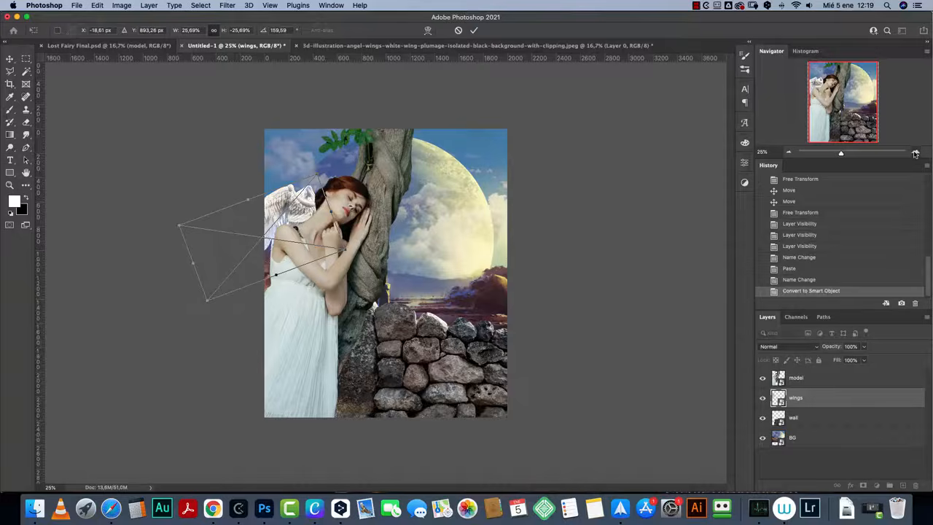
pyautogui.click(915, 153)
pyautogui.click(915, 153)
pyautogui.moveTo(437, 253); pyautogui.dragTo(558, 300)
pyautogui.moveTo(354, 242)
pyautogui.mouseDown()
pyautogui.moveTo(399, 229)
pyautogui.moveTo(368, 240)
pyautogui.moveTo(362, 282)
pyautogui.moveTo(367, 240)
pyautogui.mouseUp()
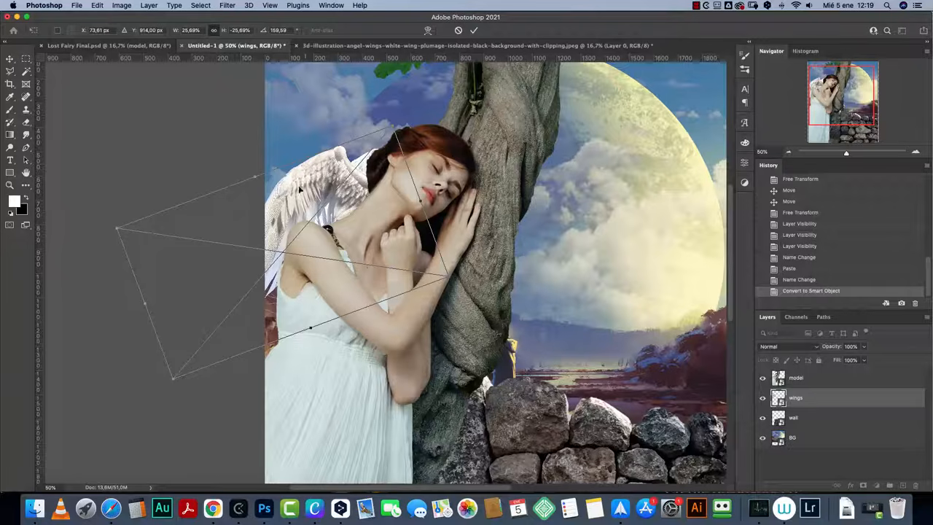
pyautogui.moveTo(175, 376); pyautogui.dragTo(206, 341)
pyautogui.moveTo(333, 205); pyautogui.dragTo(286, 243)
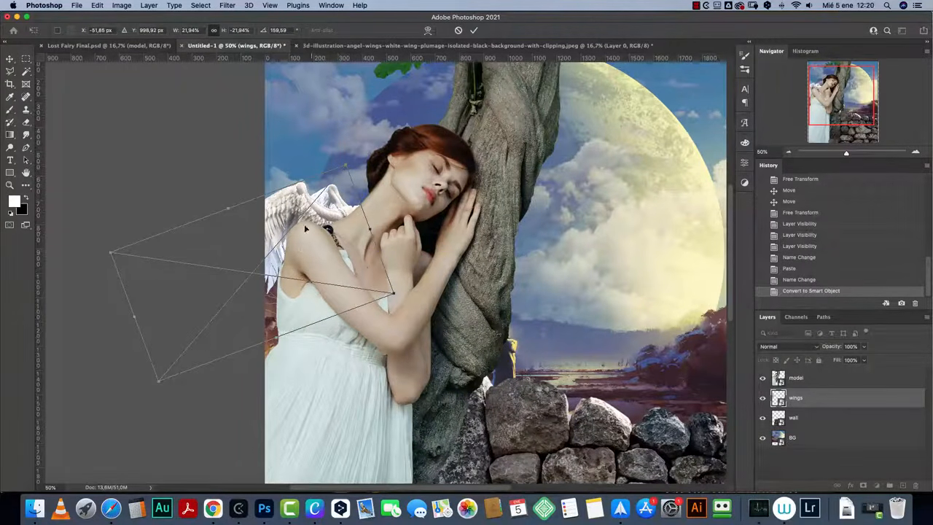
# Step: Enlarge the wings to about 40.15%, adjust their position behind the woman's shoulders and apply the transform
pyautogui.moveTo(347, 168); pyautogui.dragTo(539, 64)
pyautogui.moveTo(428, 139); pyautogui.dragTo(319, 231)
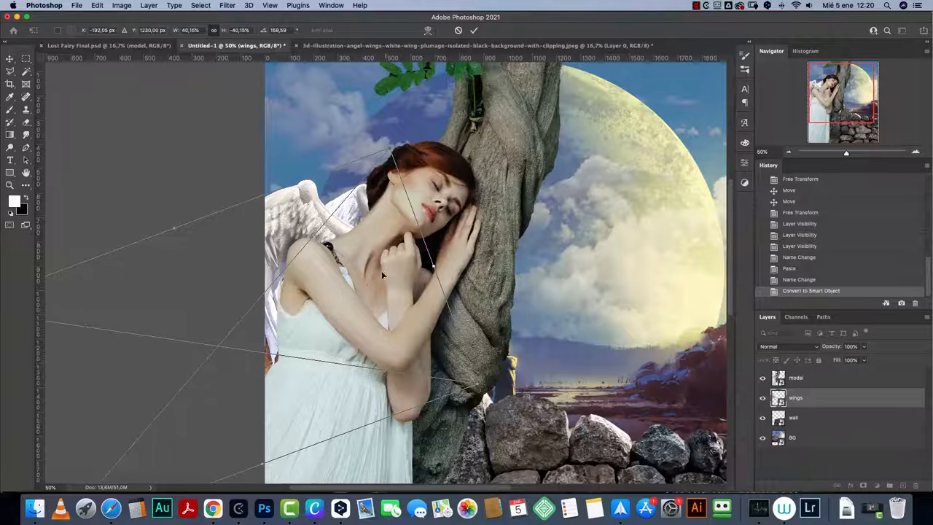
pyautogui.moveTo(408, 303); pyautogui.dragTo(404, 342)
pyautogui.moveTo(421, 289); pyautogui.dragTo(459, 258)
pyautogui.moveTo(427, 318)
pyautogui.mouseDown()
pyautogui.moveTo(417, 333)
pyautogui.moveTo(430, 323)
pyautogui.mouseUp()
pyautogui.moveTo(483, 289)
pyautogui.mouseDown()
pyautogui.moveTo(481, 239)
pyautogui.moveTo(486, 295)
pyautogui.mouseUp()
pyautogui.moveTo(385, 354)
pyautogui.mouseDown()
pyautogui.moveTo(370, 357)
pyautogui.moveTo(378, 351)
pyautogui.mouseUp()
pyautogui.press('Return')
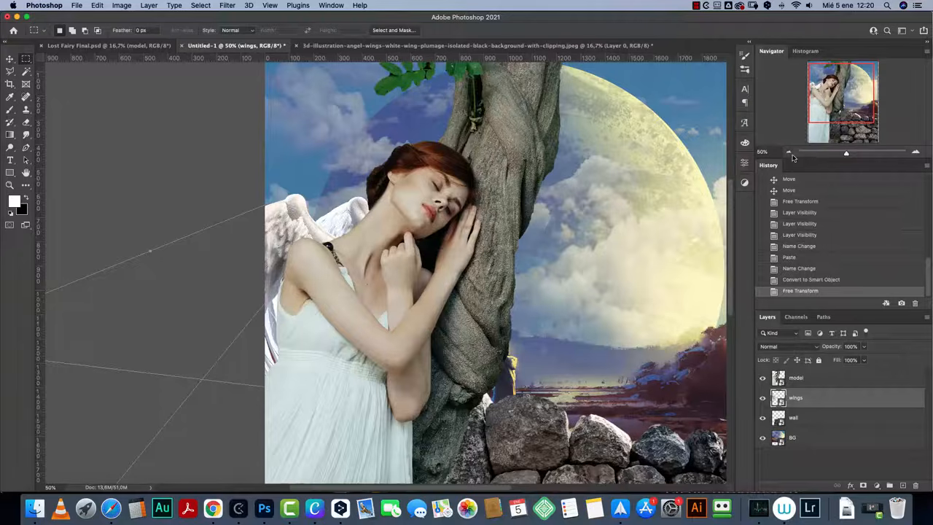
# Step: Select the model and wings layers together and move them slightly right so more of the wings shows
pyautogui.click(788, 152)
pyautogui.click(787, 152)
pyautogui.click(787, 152)
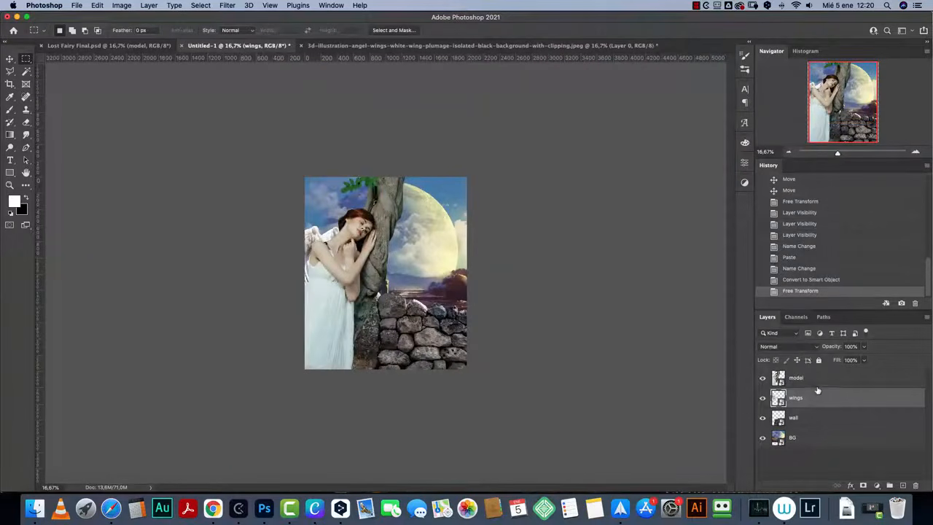
pyautogui.keyDown('shift'); pyautogui.click(798, 380); pyautogui.keyUp('shift')
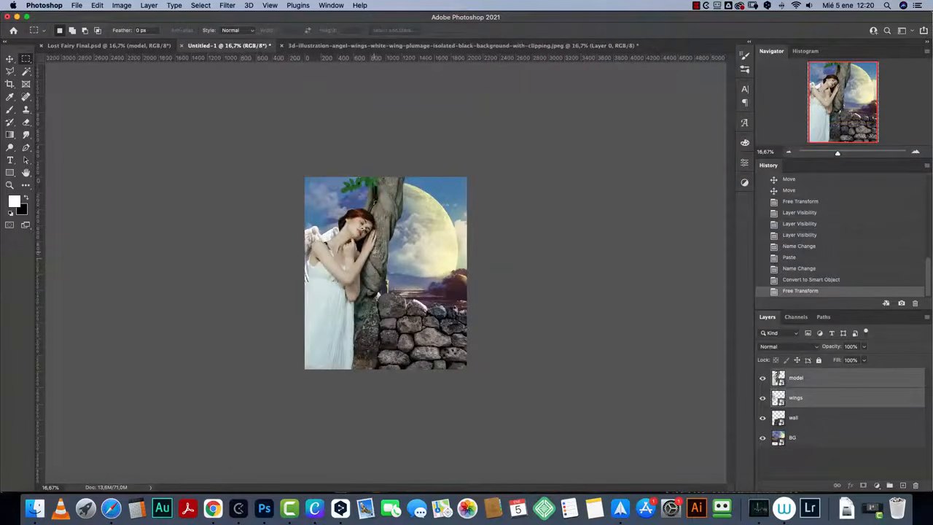
pyautogui.press('v')
pyautogui.moveTo(366, 264); pyautogui.dragTo(378, 268)
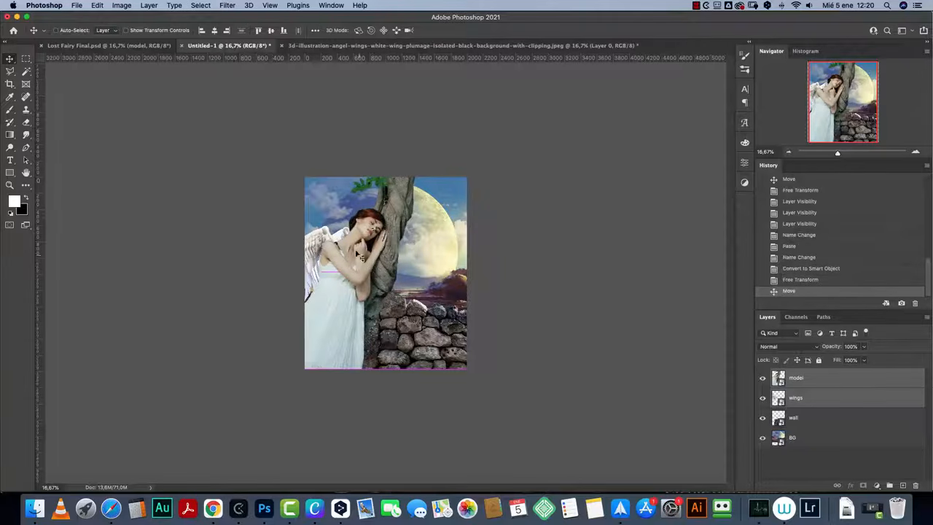
pyautogui.click(915, 152)
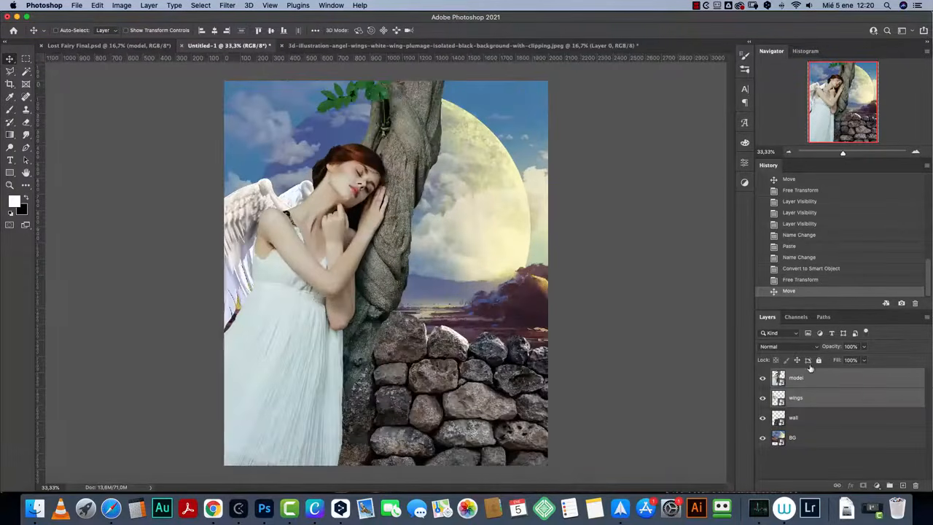
# Step: Move the wings layer above the model layer and place the whole wings in view over the tree and wall
pyautogui.click(813, 398)
pyautogui.moveTo(378, 232); pyautogui.dragTo(560, 289)
pyautogui.moveTo(821, 398); pyautogui.dragTo(810, 372)
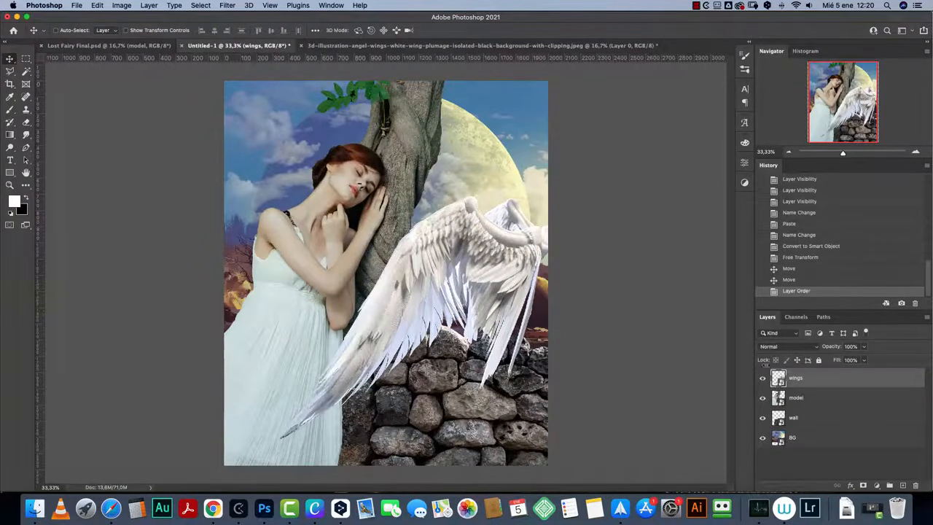
pyautogui.moveTo(499, 257); pyautogui.dragTo(412, 207)
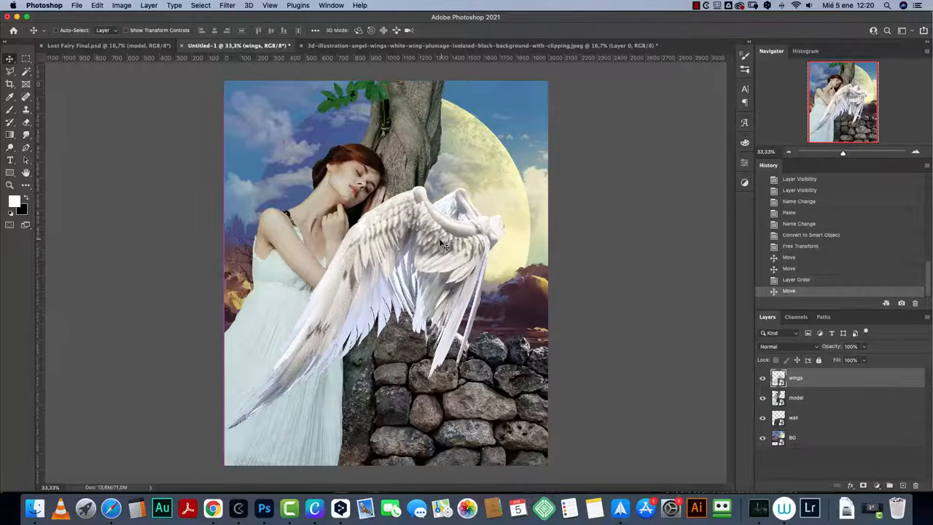
# Step: Start Puppet Warp on the wings layer and add pins along the front wing's outer edge from the upper joint to the tip
pyautogui.click(98, 5)
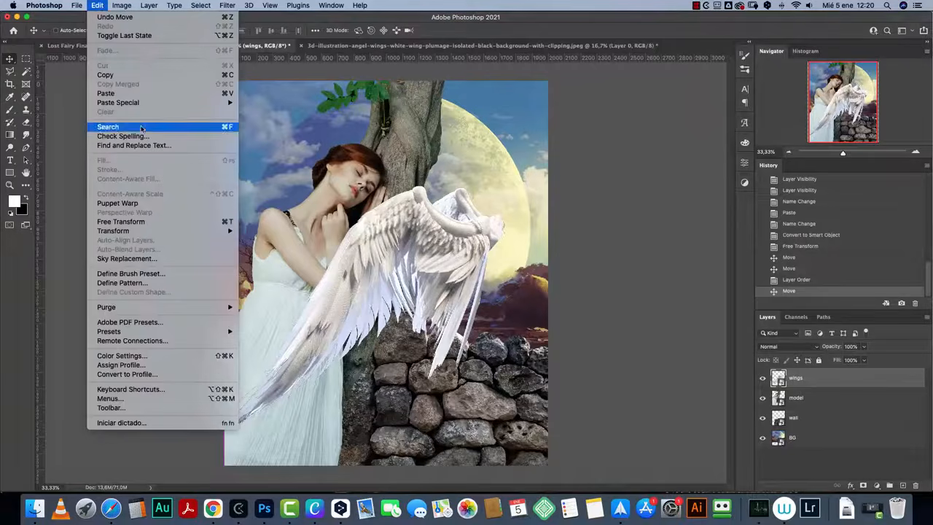
pyautogui.click(138, 203)
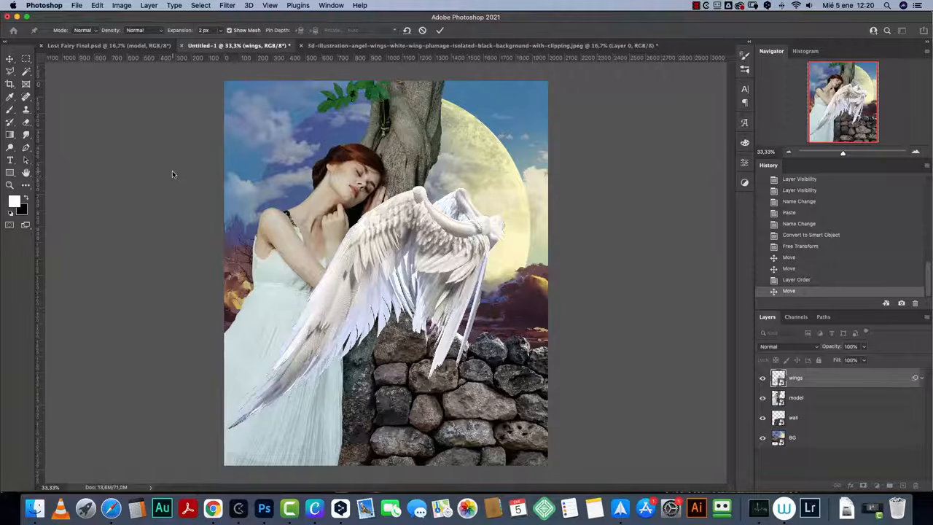
pyautogui.click(915, 152)
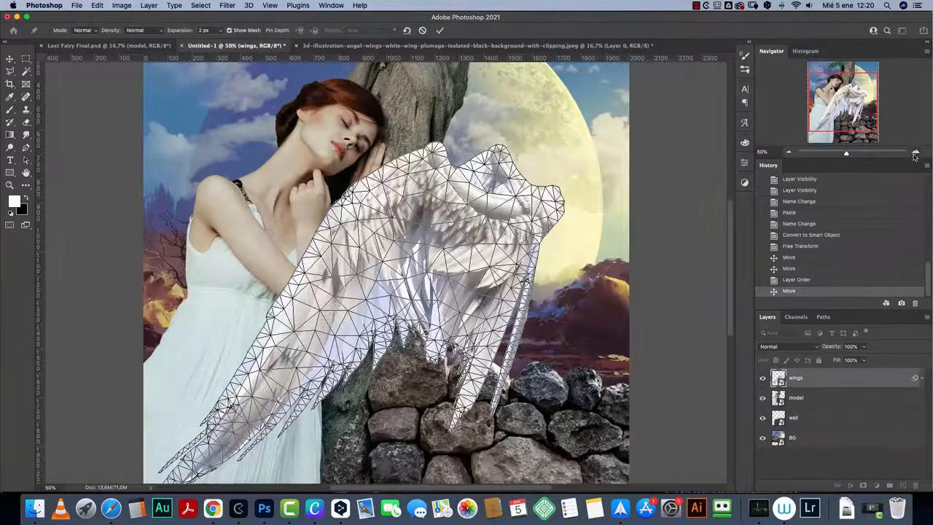
pyautogui.click(433, 154)
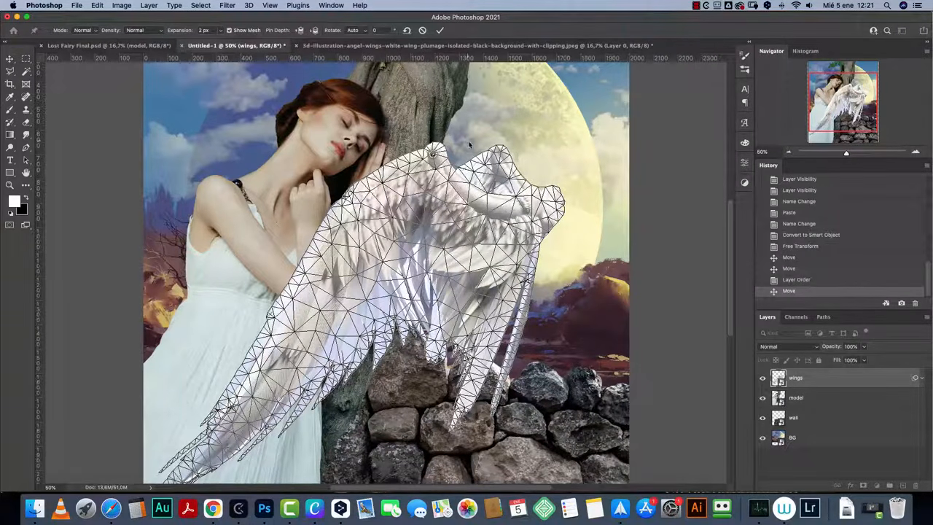
pyautogui.click(345, 196)
pyautogui.click(299, 266)
pyautogui.click(246, 369)
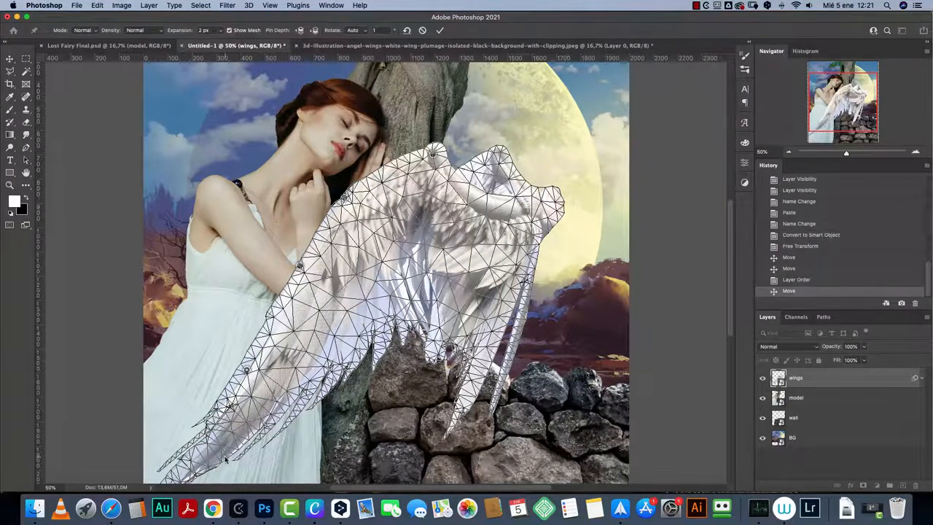
pyautogui.click(195, 452)
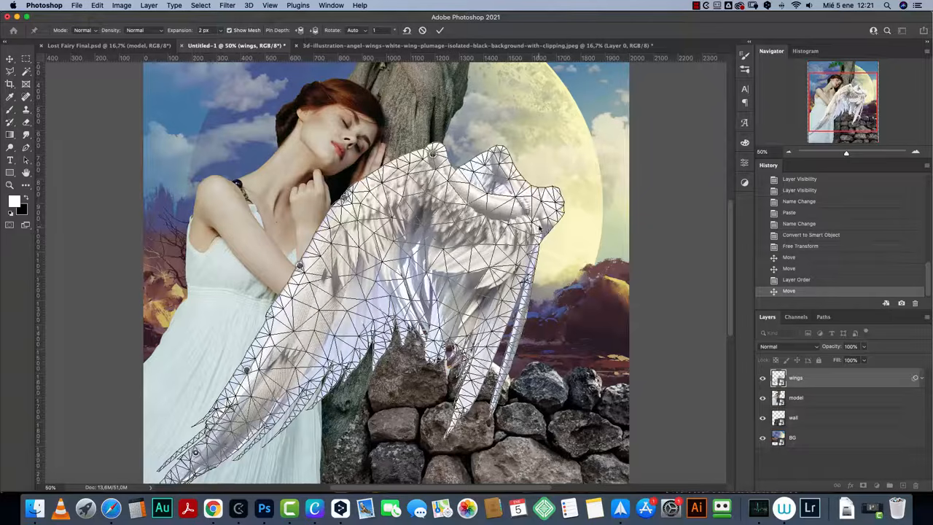
# Step: Pull the warp pins at the wing joint and rear tip inward and raise the two pins along the front wing's outer edge
pyautogui.moveTo(549, 208); pyautogui.dragTo(516, 233)
pyautogui.moveTo(460, 388); pyautogui.dragTo(449, 393)
pyautogui.moveTo(300, 268); pyautogui.dragTo(297, 231)
pyautogui.moveTo(344, 198); pyautogui.dragTo(344, 193)
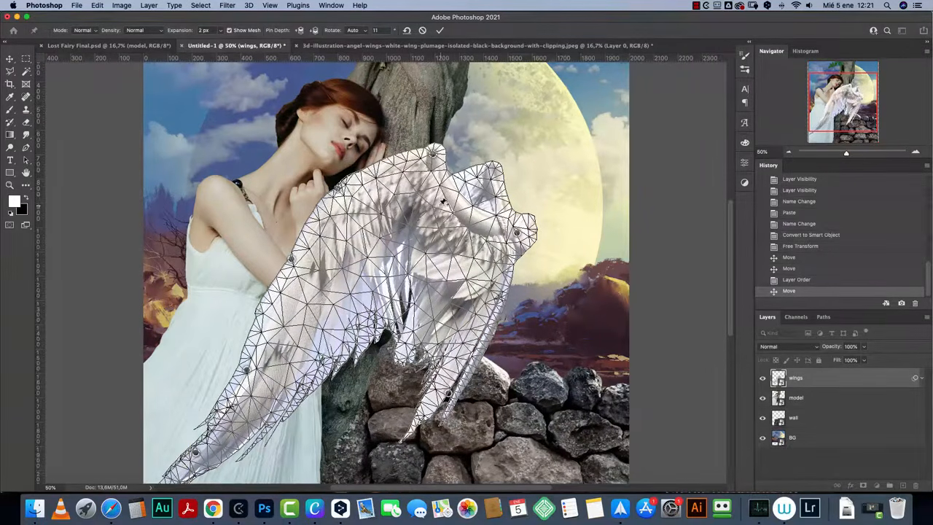
# Step: Move the wing joint pin further inward and push the front wing's two upper outer-edge pins outward to widen its curve
pyautogui.click(915, 151)
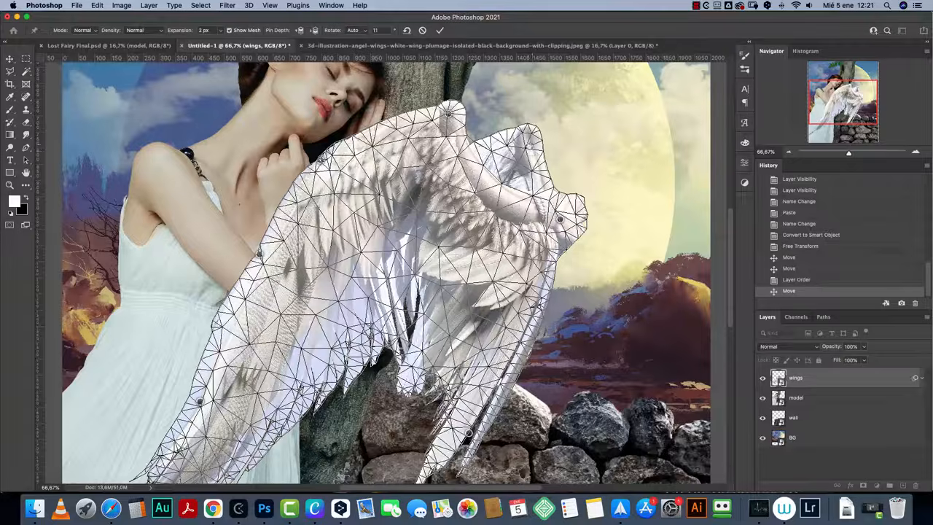
pyautogui.scroll(3, 526, 146)
pyautogui.press('super+h')
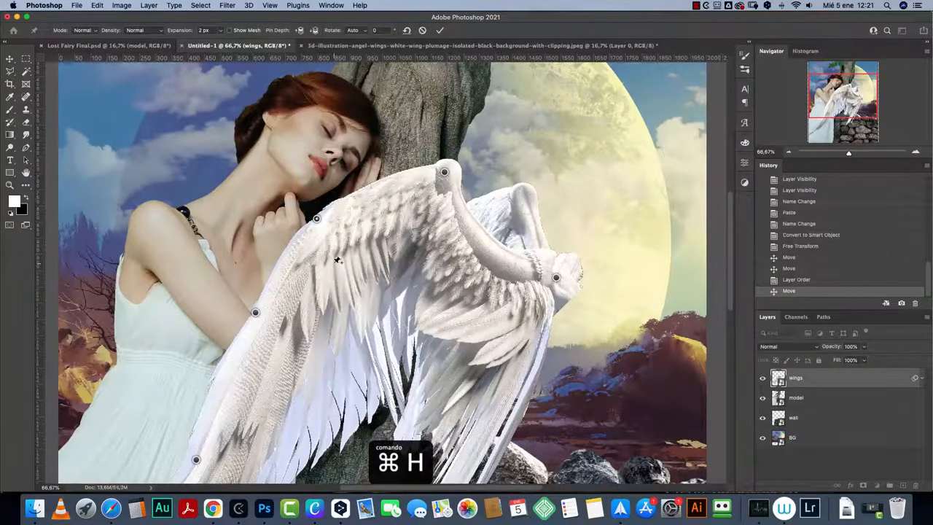
pyautogui.press('super+h')
pyautogui.press('super+h')
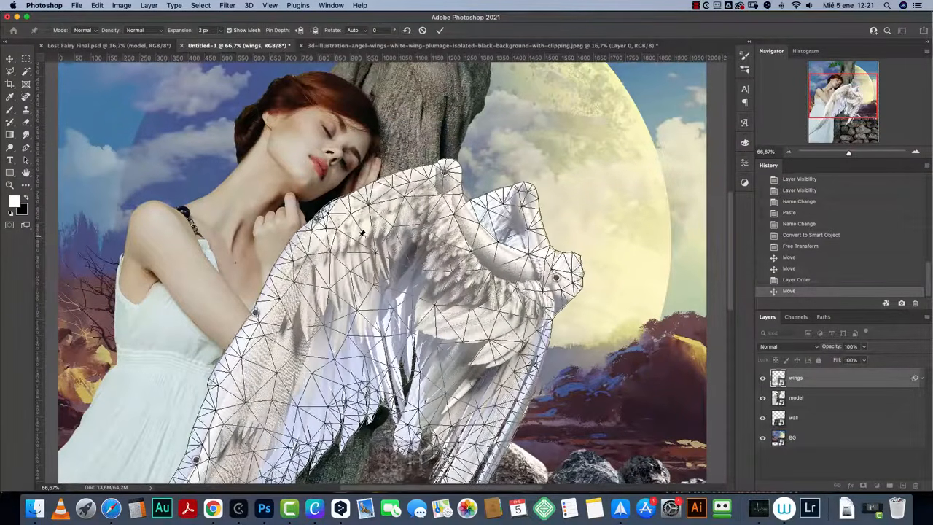
pyautogui.press('super+h')
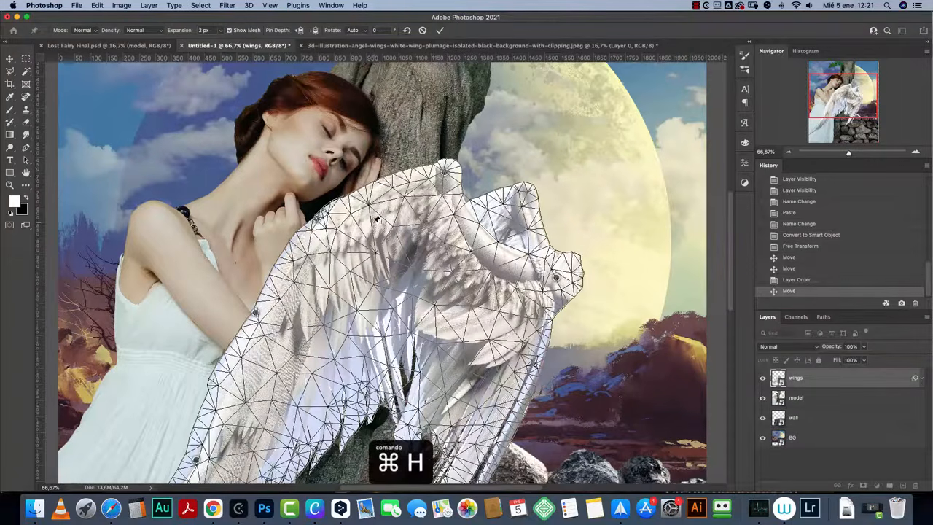
pyautogui.moveTo(559, 281); pyautogui.dragTo(534, 293)
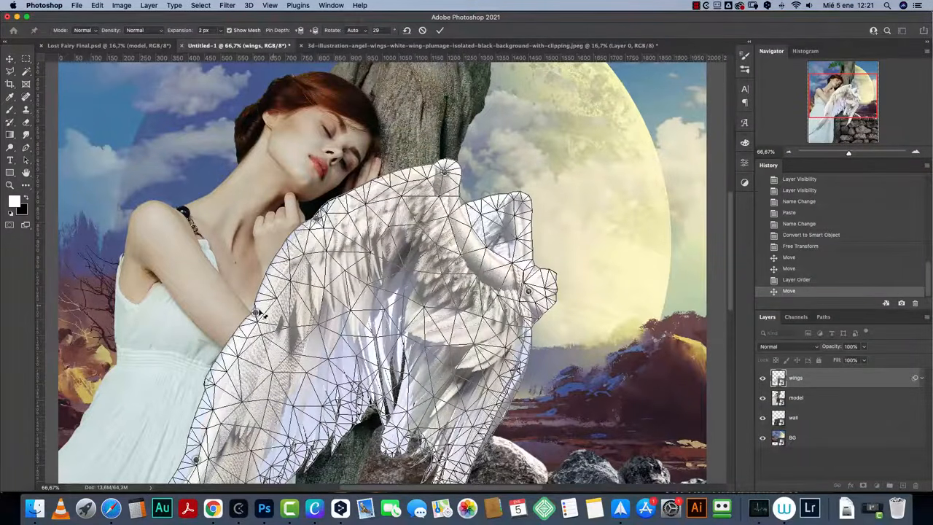
pyautogui.moveTo(257, 311); pyautogui.dragTo(240, 300)
pyautogui.moveTo(317, 217); pyautogui.dragTo(314, 205)
# Step: Hide the warp mesh, rotate the pins on the front wing's edge and at the wing joint, and apply the Puppet Warp
pyautogui.press('alt')
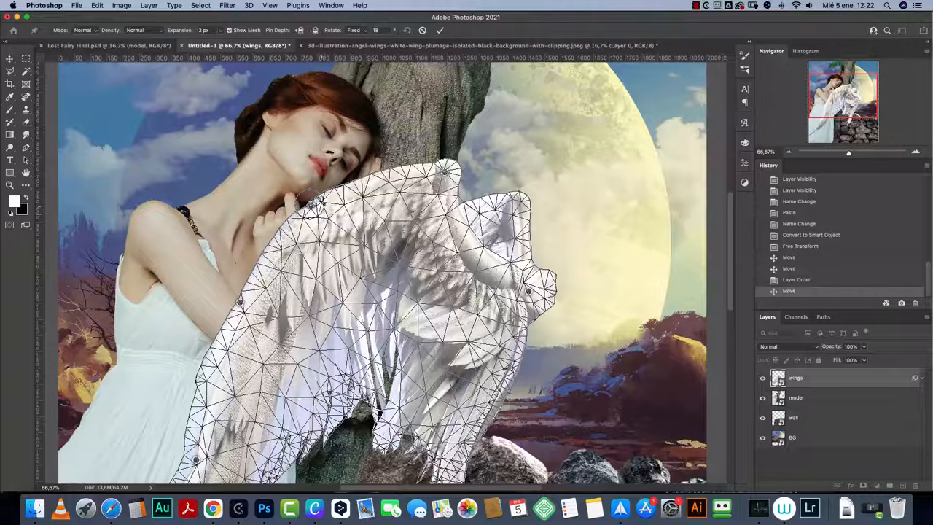
pyautogui.press('super+h')
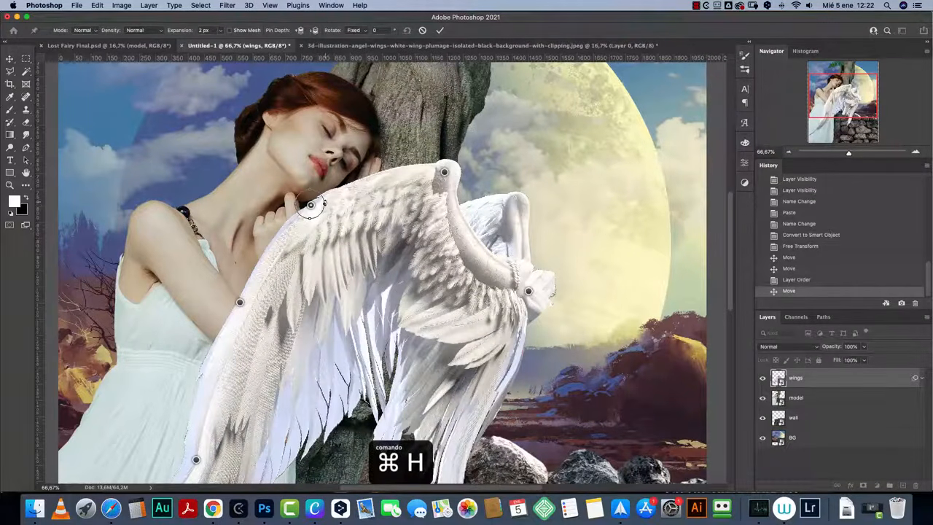
pyautogui.moveTo(326, 205); pyautogui.dragTo(375, 206)
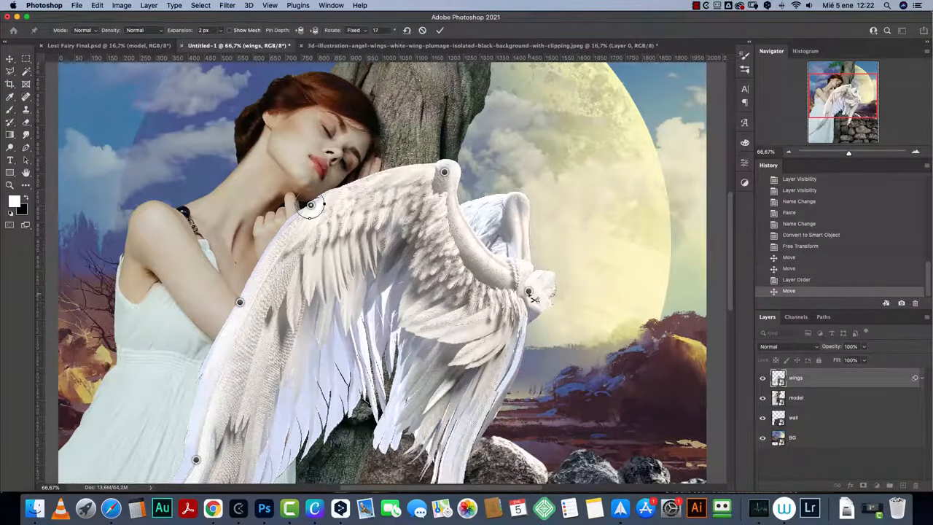
pyautogui.click(529, 291)
pyautogui.moveTo(530, 293)
pyautogui.mouseDown()
pyautogui.moveTo(555, 291)
pyautogui.moveTo(545, 299)
pyautogui.moveTo(540, 270)
pyautogui.moveTo(545, 292)
pyautogui.mouseUp()
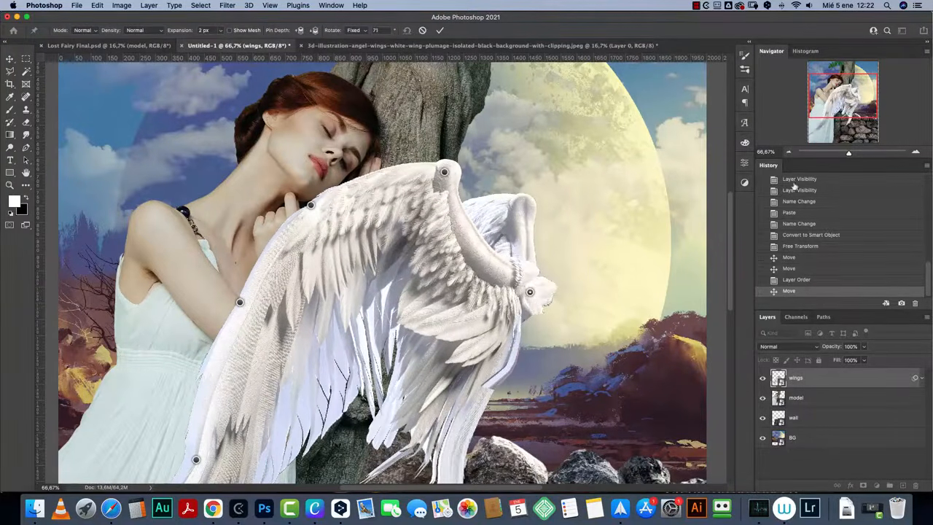
pyautogui.press('Return')
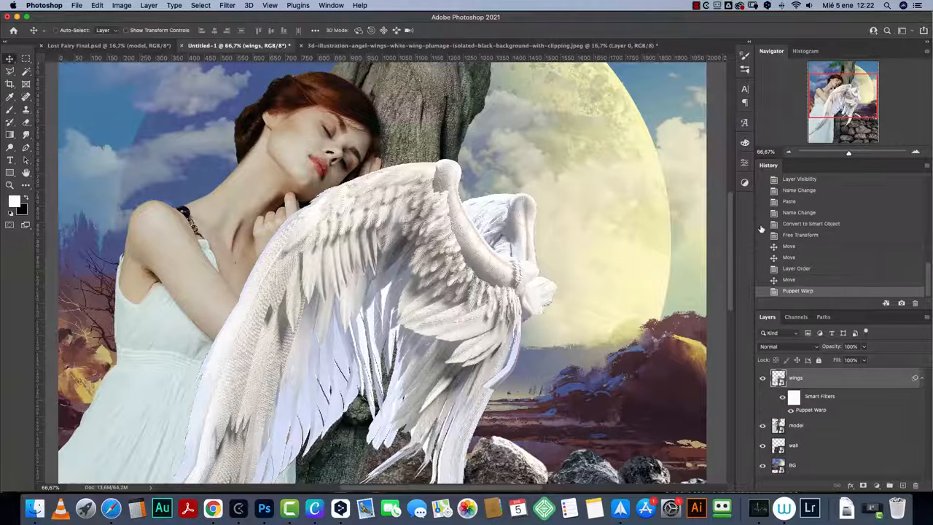
# Step: Place the wings layer below the model layer and move the wings behind the woman's back and shoulders
pyautogui.moveTo(833, 378); pyautogui.dragTo(826, 430)
pyautogui.press('super+minus')
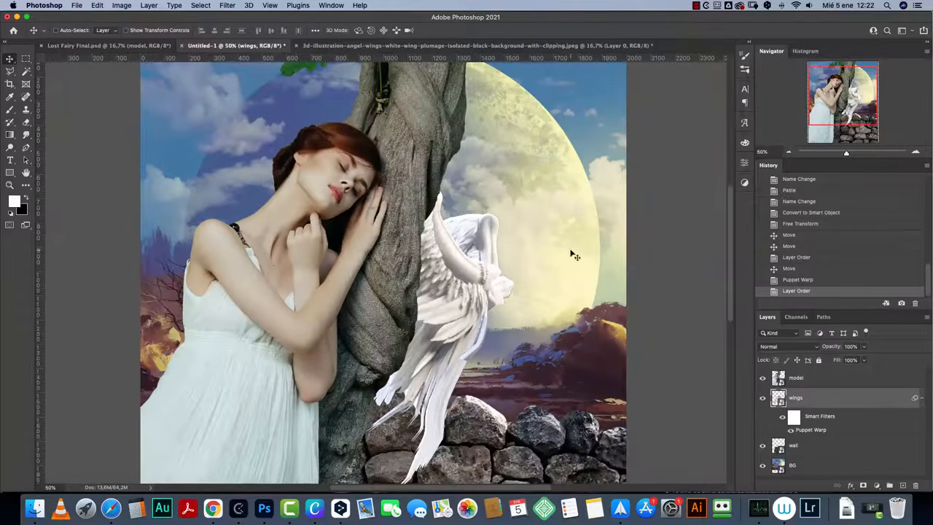
pyautogui.moveTo(450, 313); pyautogui.dragTo(271, 265)
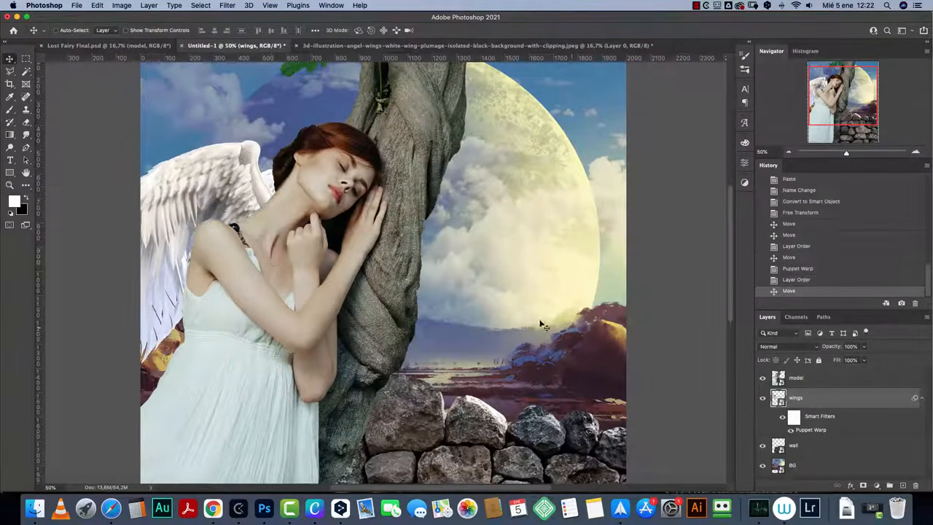
pyautogui.doubleClick(810, 430)
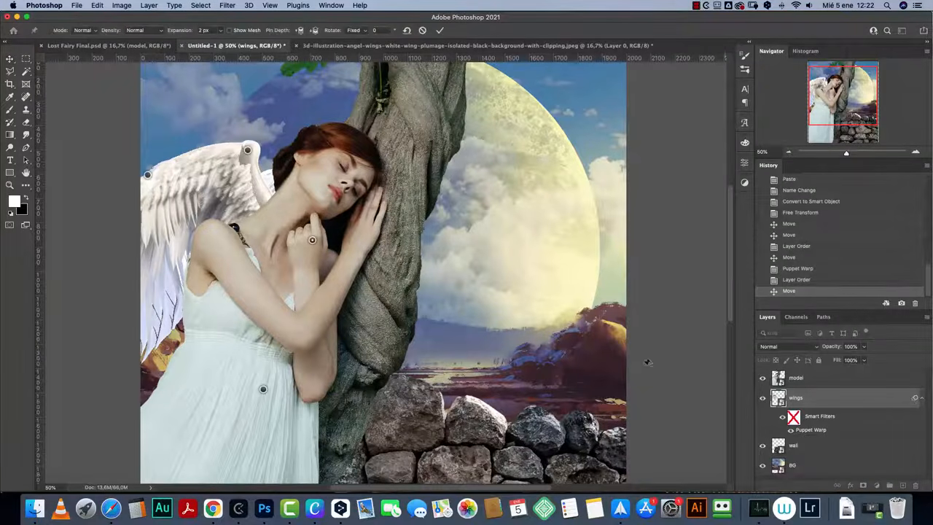
pyautogui.press('super+h')
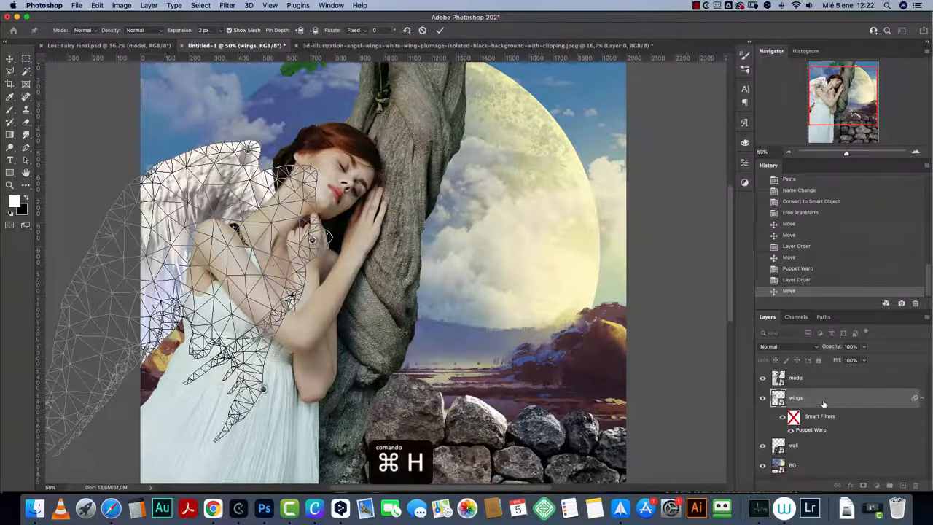
pyautogui.press('Escape')
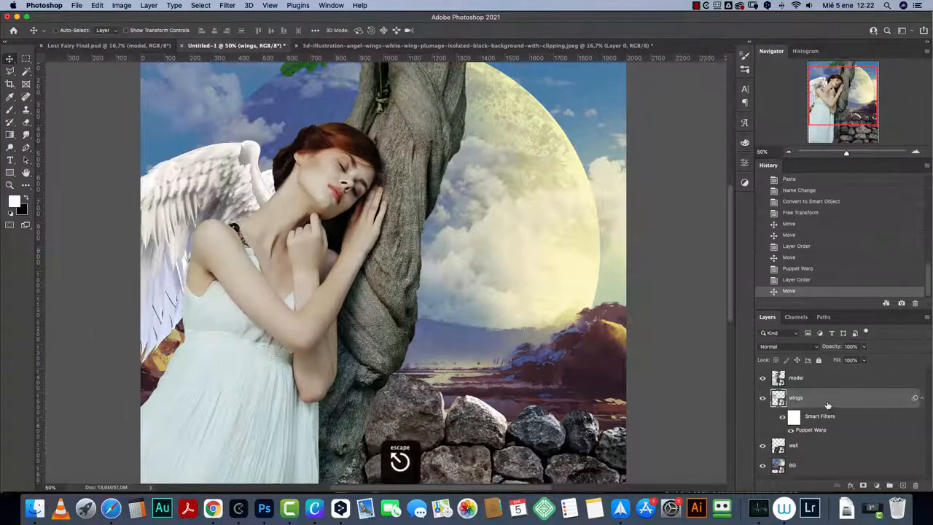
# Step: Collapse the wings layer's filter list and free-transform the wings so they sit lower behind the woman's back
pyautogui.click(921, 400)
pyautogui.press('super+t')
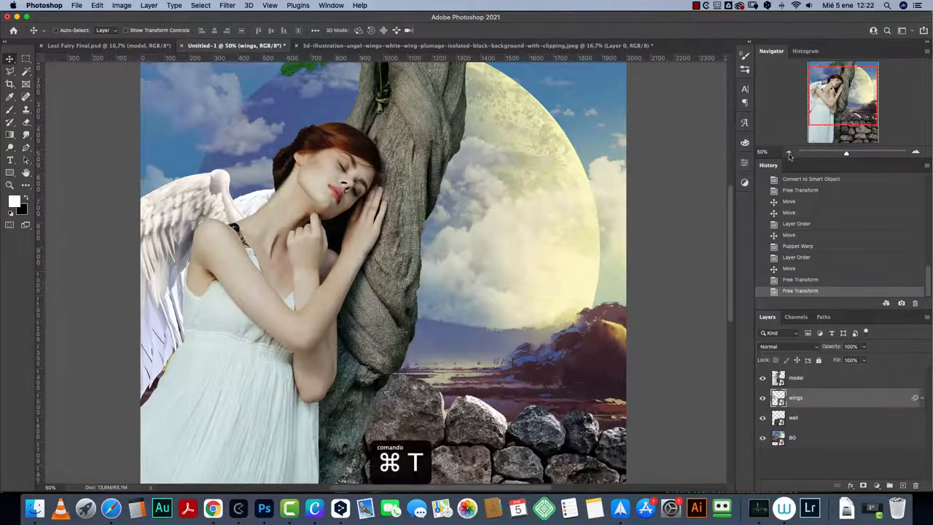
pyautogui.click(787, 153)
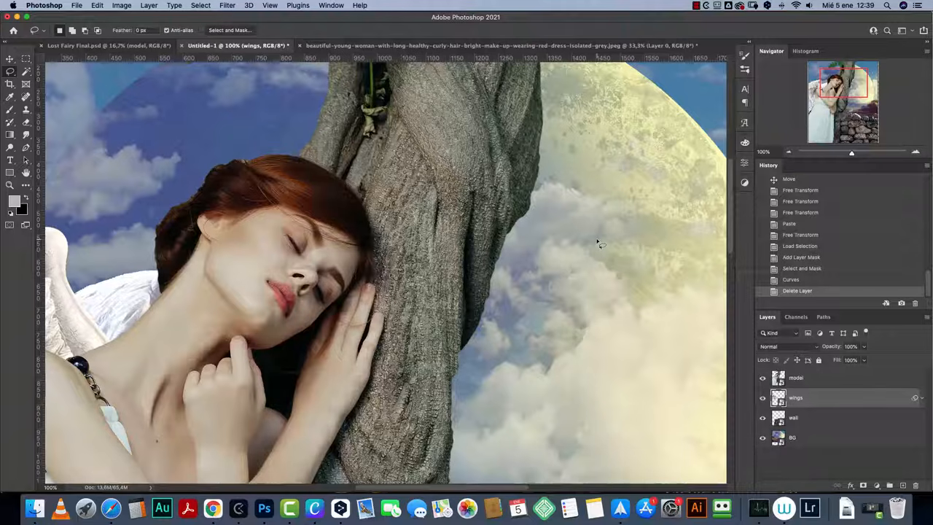
pyautogui.click(787, 152)
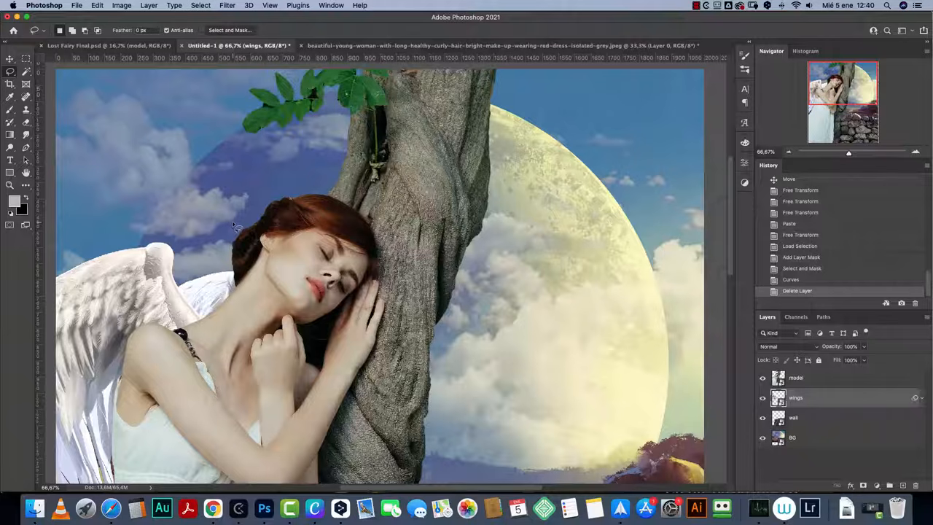
# Step: Preview the curly hair image DREA-p1-4-chocolate.png in the Resources folder and open it
pyautogui.press('super+o')
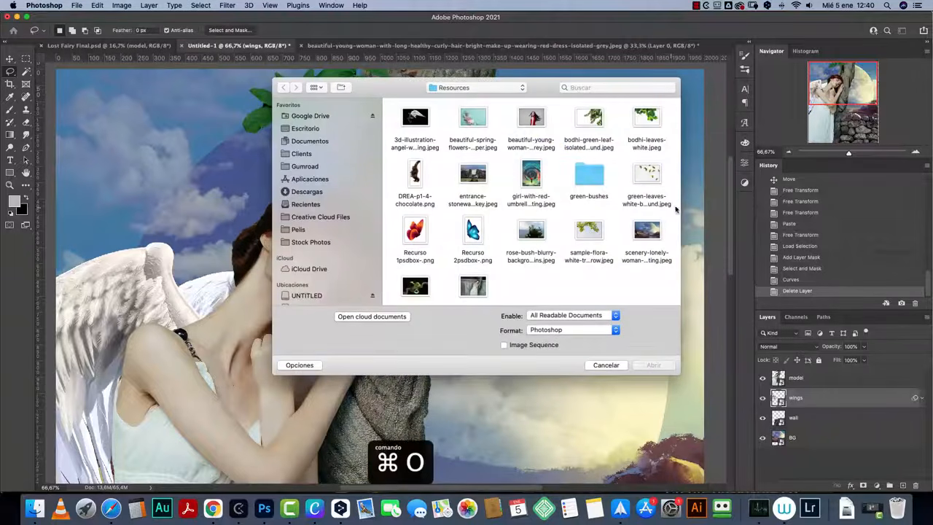
pyautogui.click(419, 182)
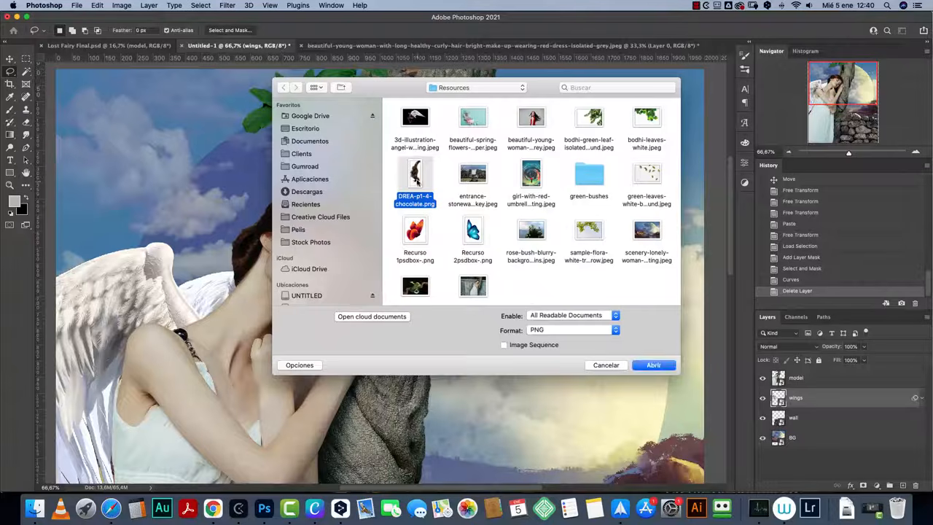
pyautogui.moveTo(419, 182); pyautogui.dragTo(417, 210)
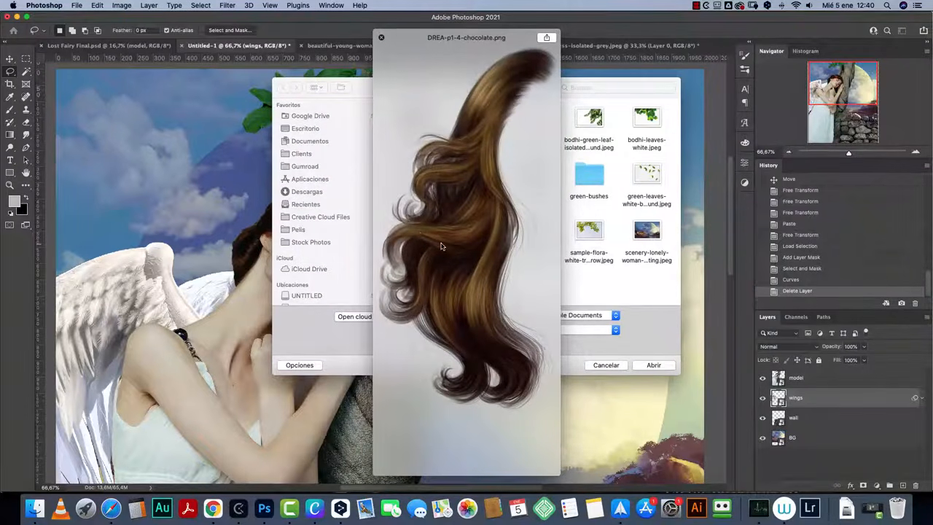
pyautogui.press('space')
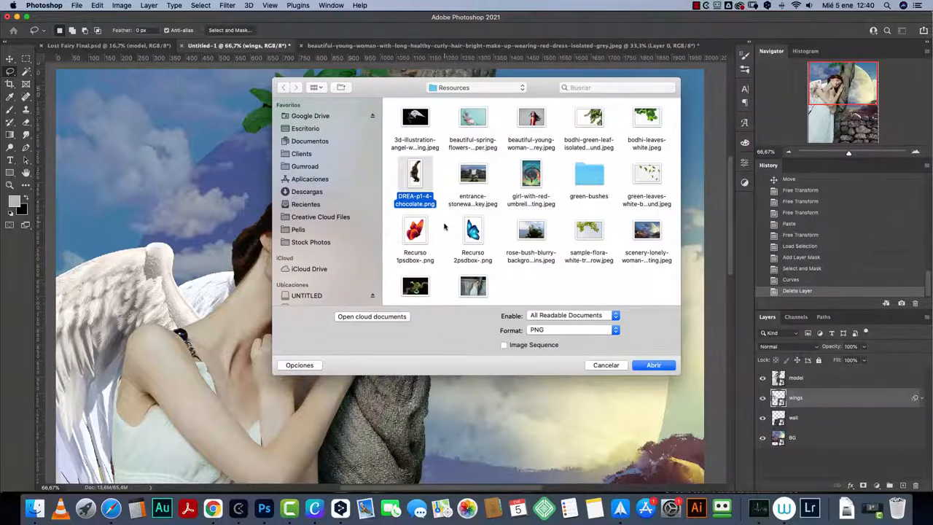
pyautogui.press('space')
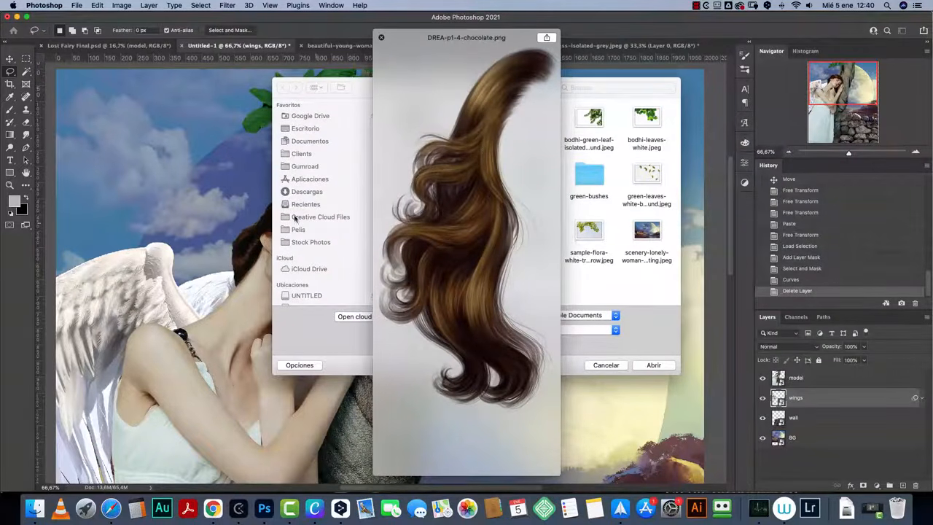
pyautogui.press('space')
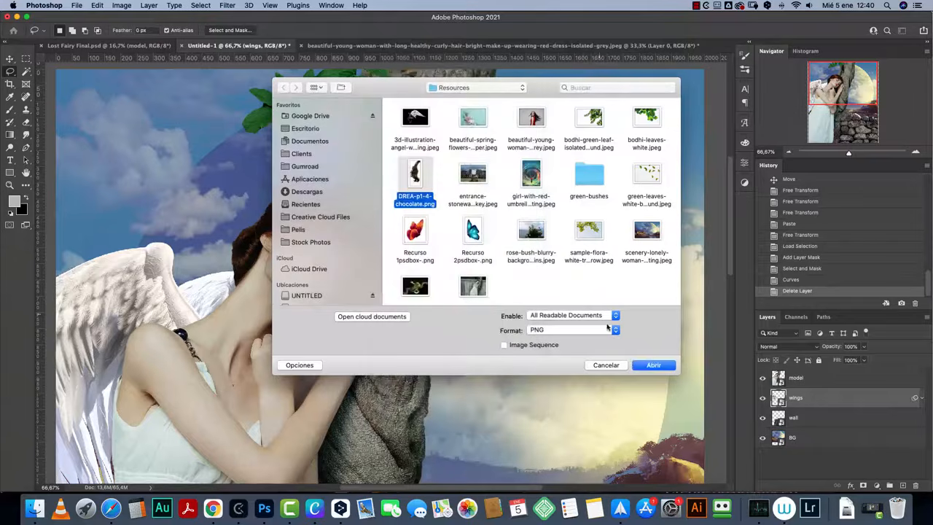
pyautogui.click(653, 365)
pyautogui.press('Return')
# Step: Cut the entire hair image, close its file and paste the hair into the composition between the model and wings layers
pyautogui.hotkey('ctrl', 'a')
pyautogui.hotkey('ctrl', 'x')
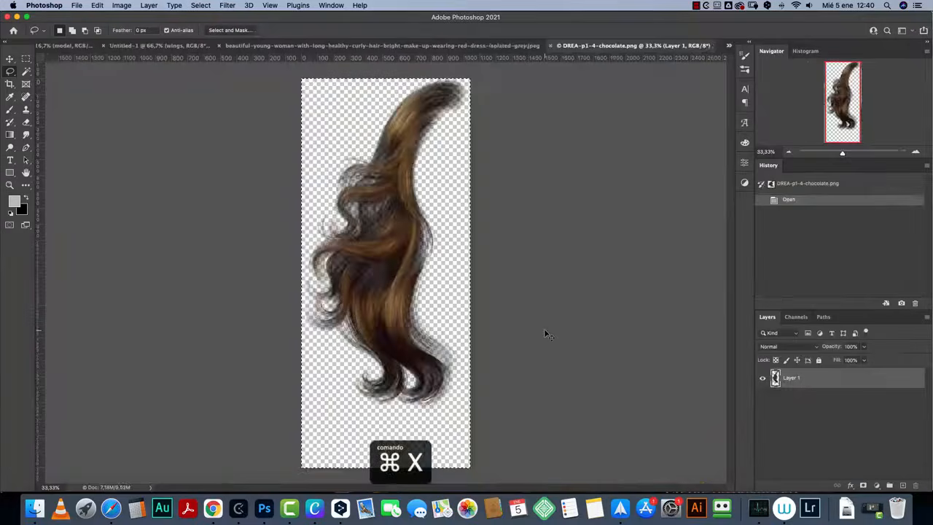
pyautogui.hotkey('ctrl', 'w')
pyautogui.click(439, 175)
pyautogui.press('super+v')
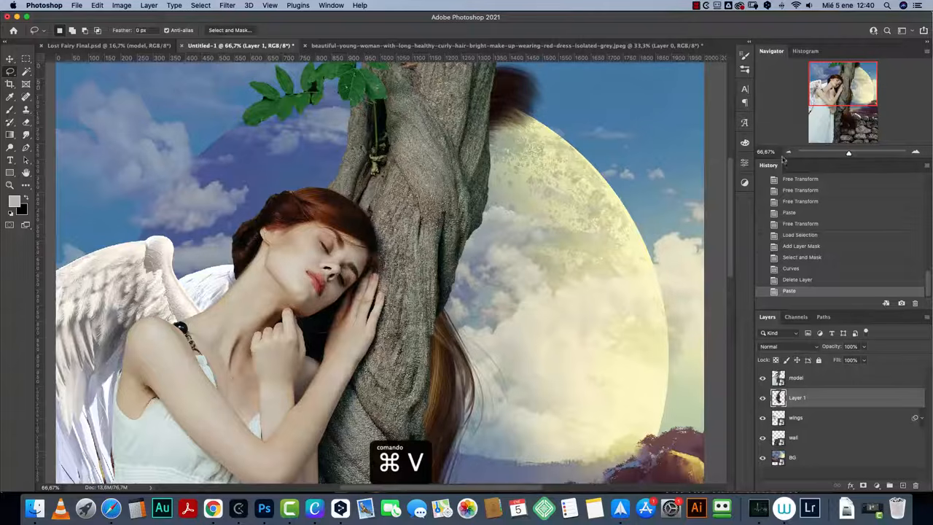
# Step: Scale the pasted hair to about 33.56%, rotate it about 24.92° and position it behind the woman's head
pyautogui.doubleClick(788, 152)
pyautogui.press('super+t')
pyautogui.moveTo(370, 135); pyautogui.dragTo(410, 149)
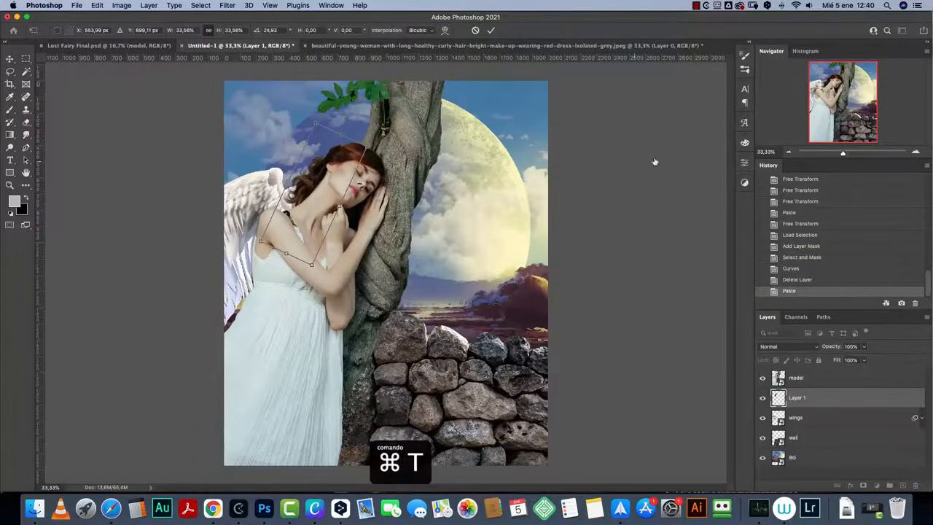
pyautogui.click(915, 151)
pyautogui.click(915, 151)
pyautogui.moveTo(842, 102); pyautogui.dragTo(828, 80)
pyautogui.moveTo(404, 277); pyautogui.dragTo(402, 274)
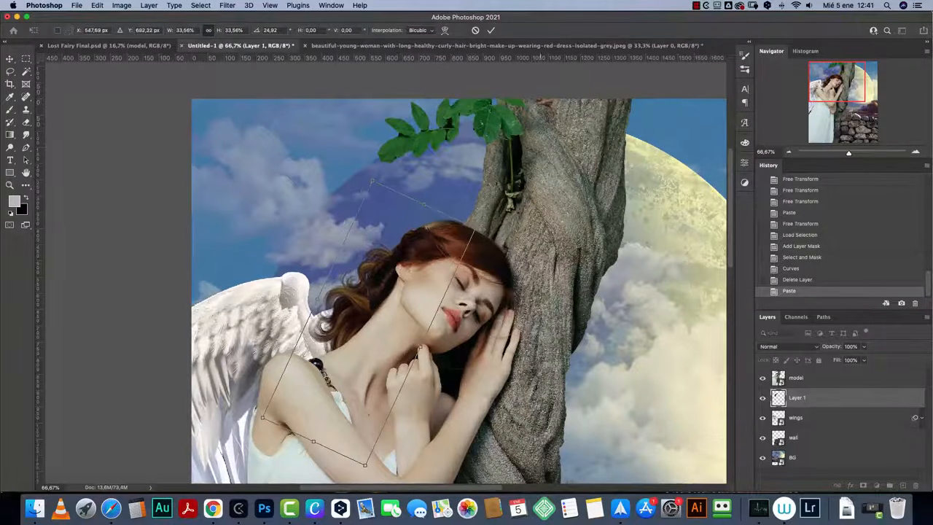
# Step: Refine the hair's size and rotation, fit it behind the woman's head and neck, and apply the transform
pyautogui.moveTo(479, 228); pyautogui.dragTo(549, 221)
pyautogui.moveTo(433, 267); pyautogui.dragTo(425, 263)
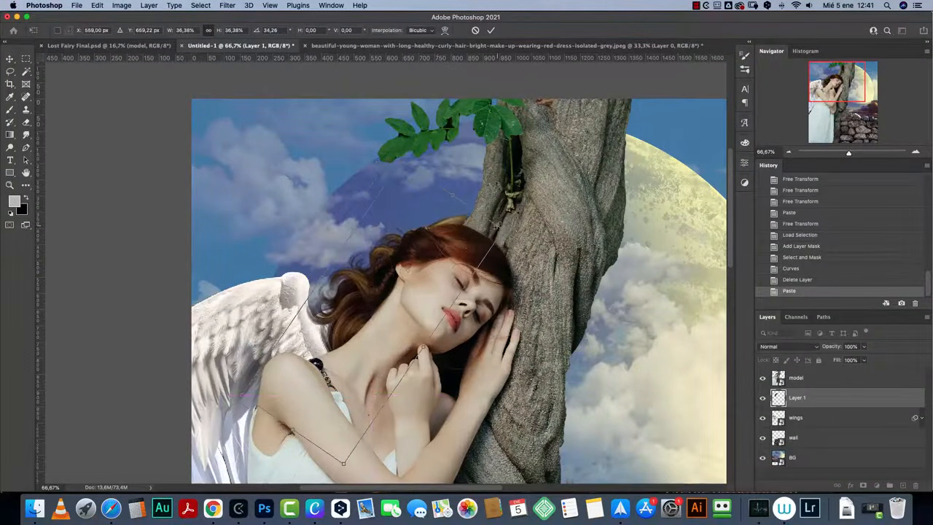
pyautogui.moveTo(502, 230); pyautogui.dragTo(459, 251)
pyautogui.moveTo(394, 302); pyautogui.dragTo(405, 271)
pyautogui.moveTo(477, 240); pyautogui.dragTo(491, 236)
pyautogui.moveTo(438, 260); pyautogui.dragTo(435, 265)
pyautogui.press('Return')
# Step: Add an empty layer mask to the model layer
pyautogui.press('super+1')
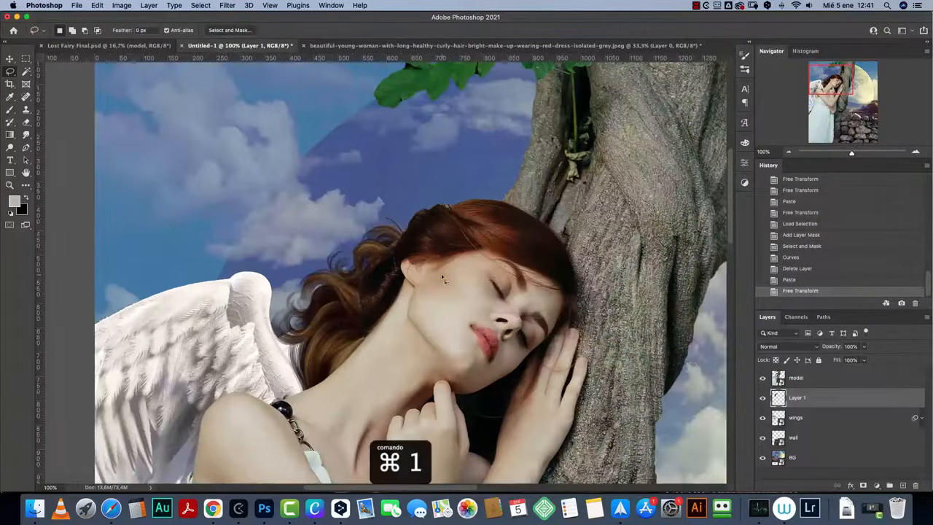
pyautogui.click(811, 381)
pyautogui.click(863, 486)
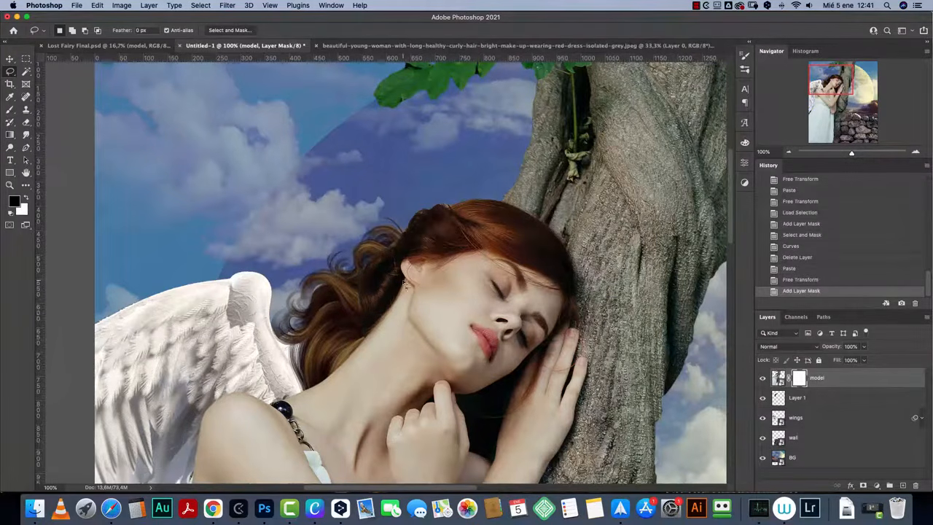
# Step: Put the pasted hair layer into a group named hair
pyautogui.click(813, 400)
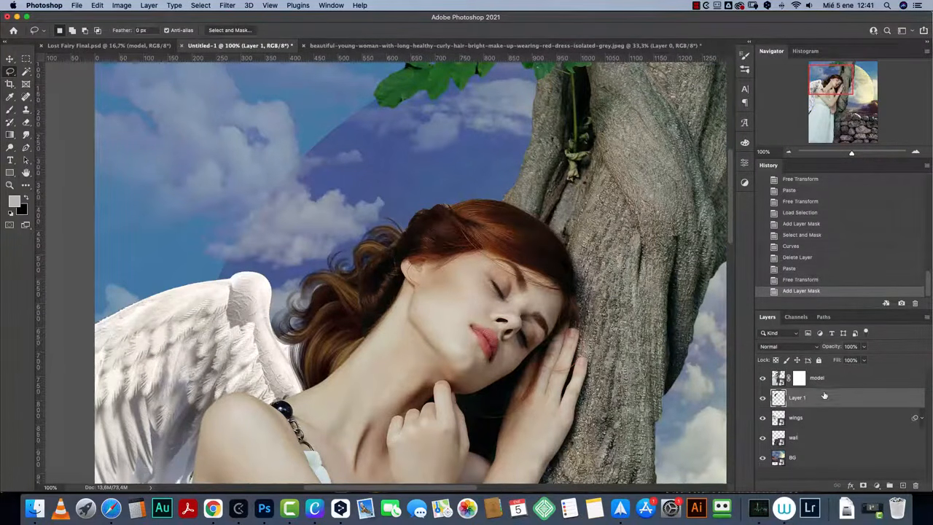
pyautogui.press('super+g')
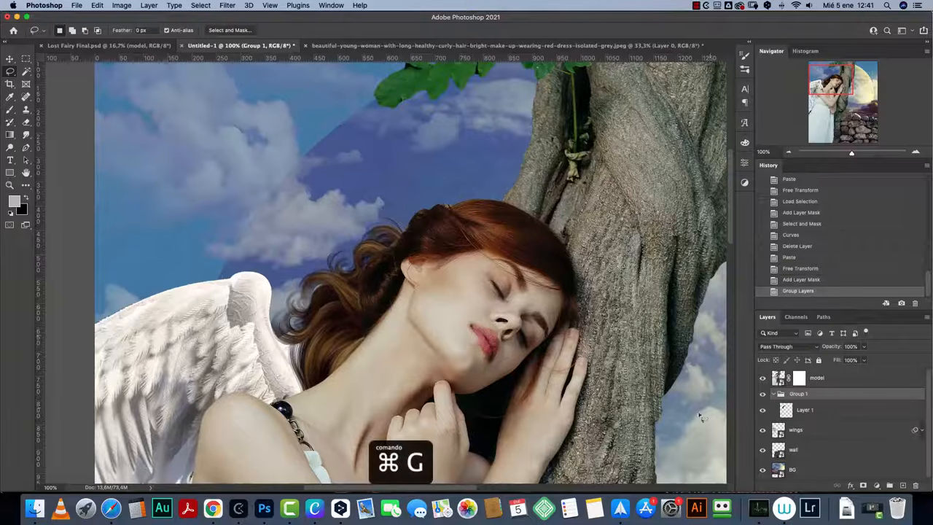
pyautogui.write('hair')
pyautogui.press('Return')
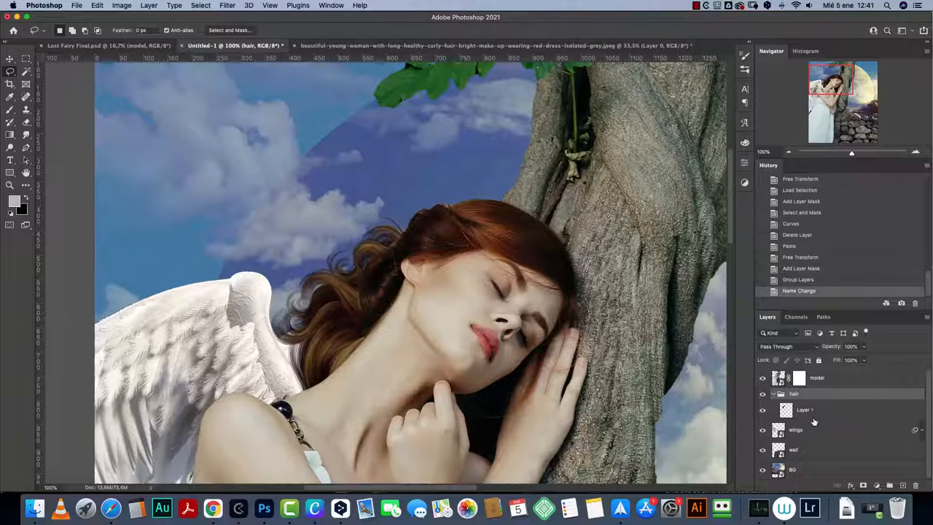
# Step: Group the model layer, the hair group and the wings layer together and name the group Model
pyautogui.click(832, 433)
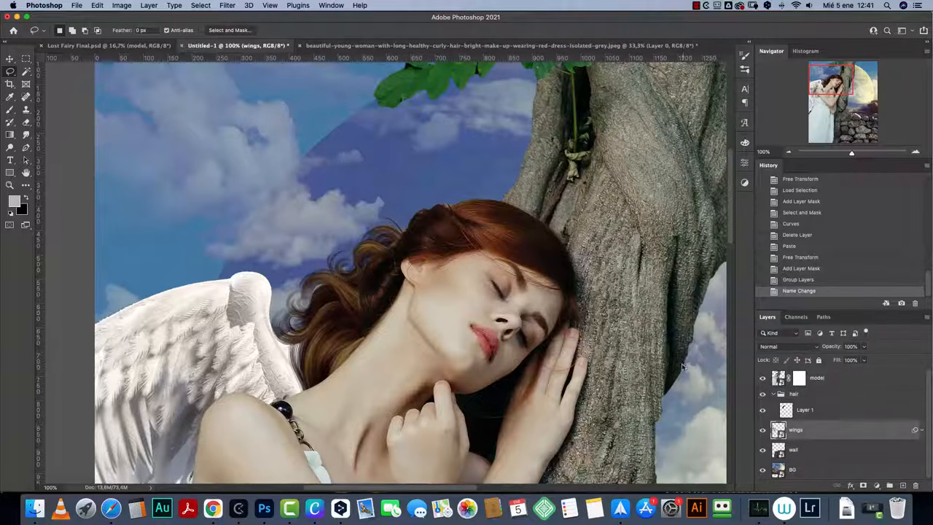
pyautogui.click(811, 396)
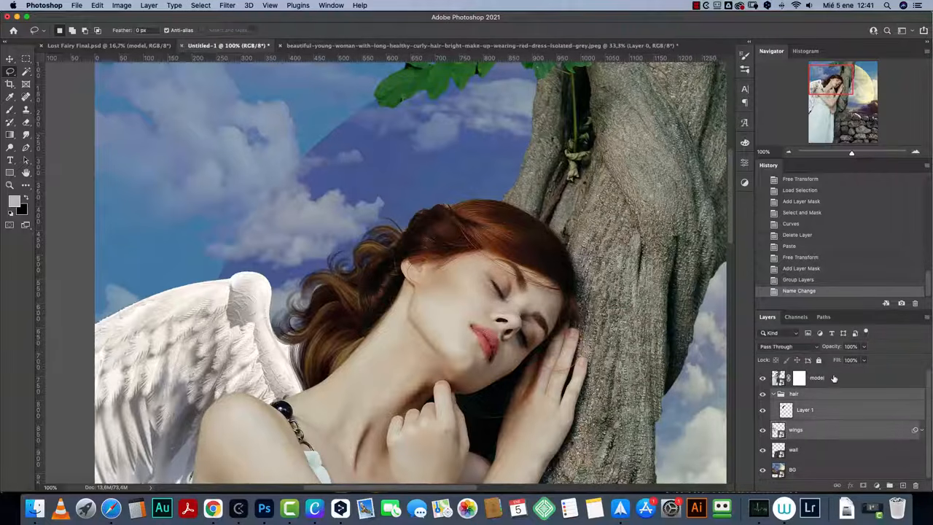
pyautogui.click(833, 377)
pyautogui.press('super+g')
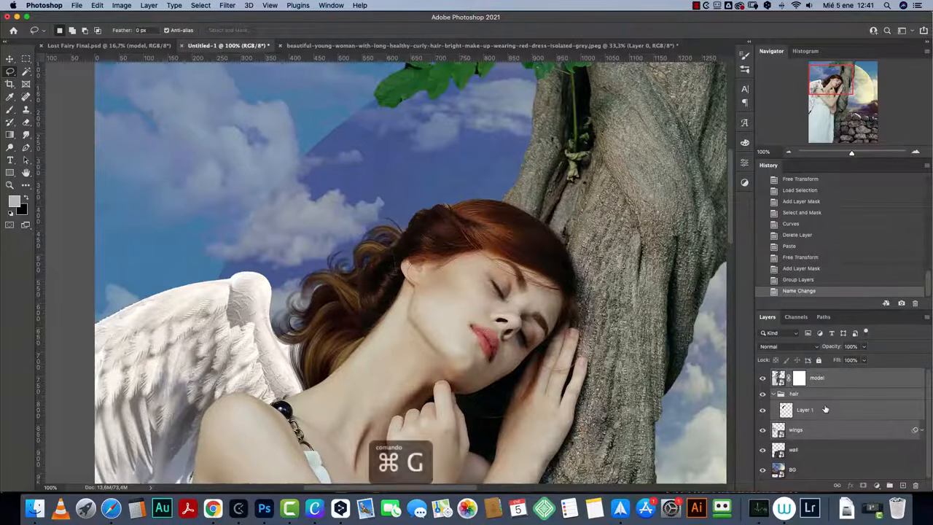
pyautogui.doubleClick(797, 374)
pyautogui.write('Mo')
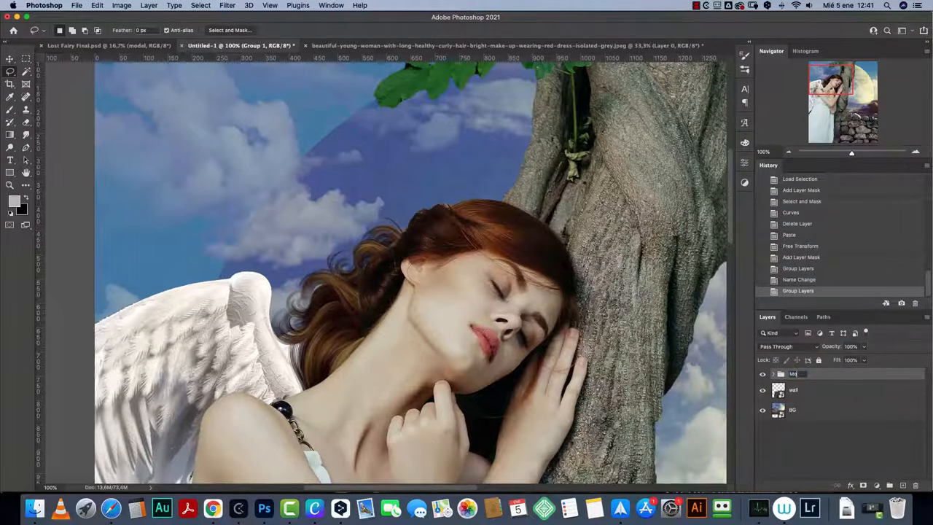
pyautogui.write('del')
pyautogui.press('Return')
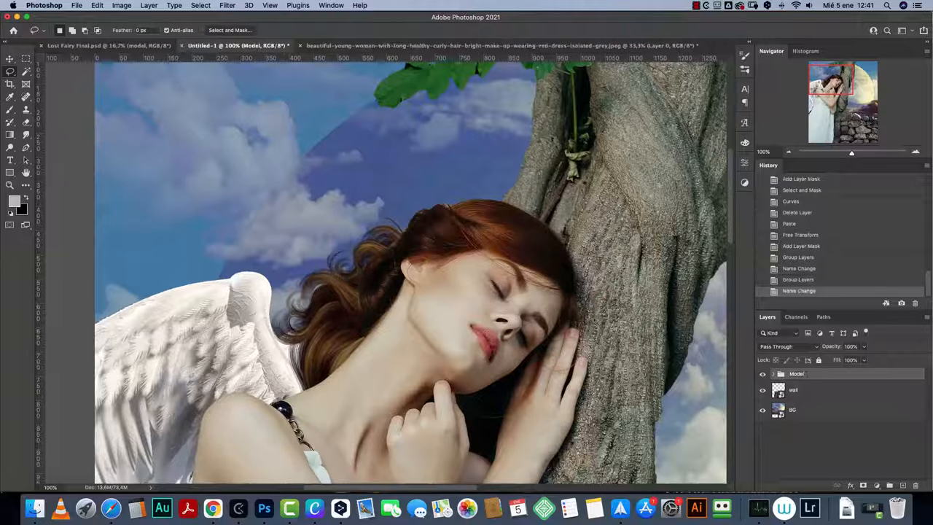
# Step: Hide and show the Model group to compare the composition with and without it
pyautogui.click(787, 152)
pyautogui.click(762, 374)
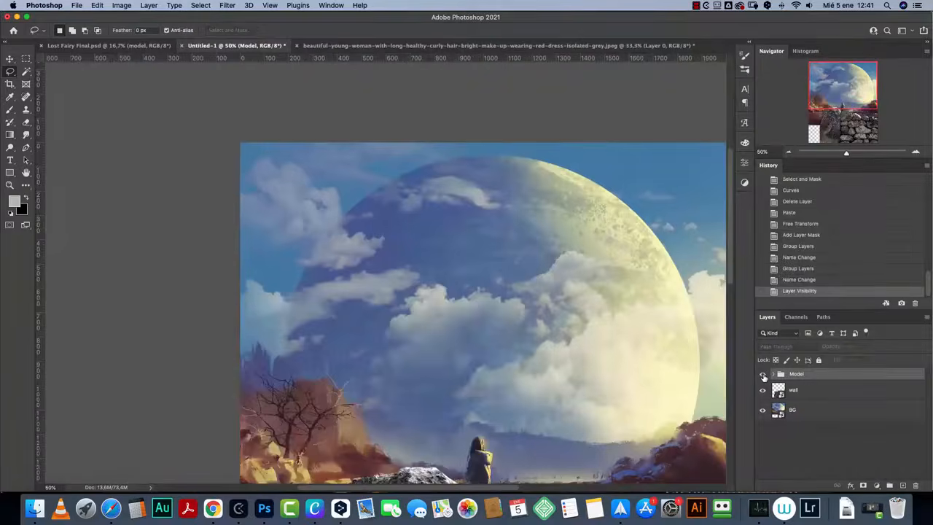
pyautogui.click(762, 374)
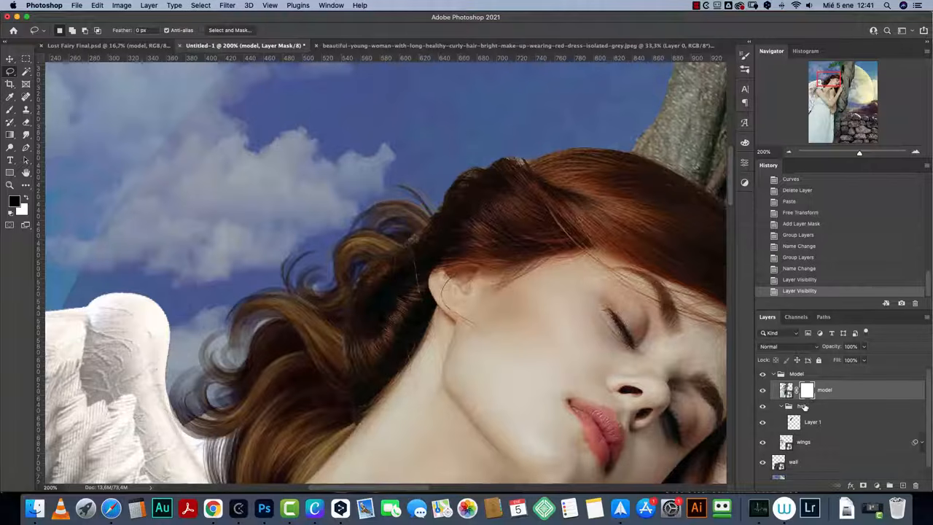
# Step: Paint black on the model layer's mask along the original hair behind the neck to blend it into the curls, lowering brush opacity to 50%
pyautogui.press('b')
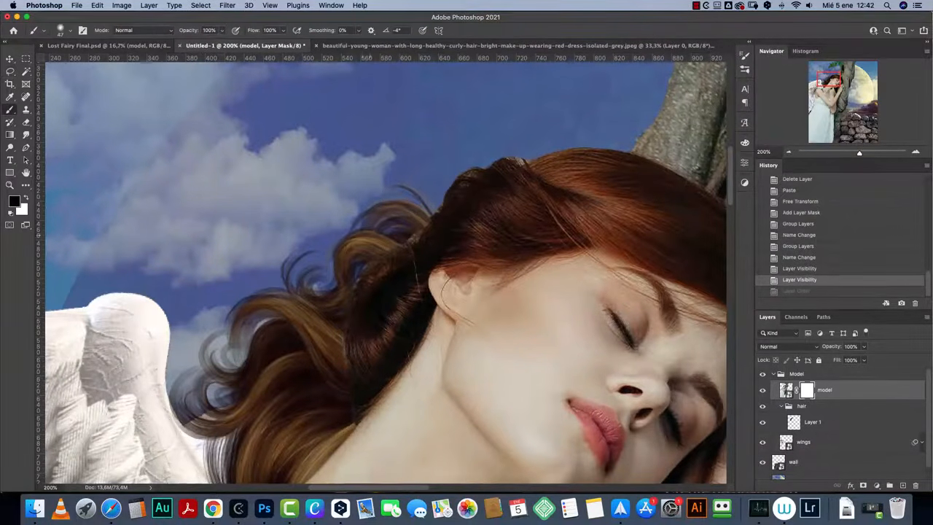
pyautogui.rightClick(361, 316)
pyautogui.moveTo(400, 332); pyautogui.dragTo(362, 340)
pyautogui.click(324, 291)
pyautogui.click(336, 342)
pyautogui.click(334, 353)
pyautogui.click(330, 383)
pyautogui.click(331, 393)
pyautogui.click(333, 404)
pyautogui.click(333, 405)
pyautogui.click(329, 411)
pyautogui.click(339, 403)
pyautogui.click(342, 404)
pyautogui.click(331, 365)
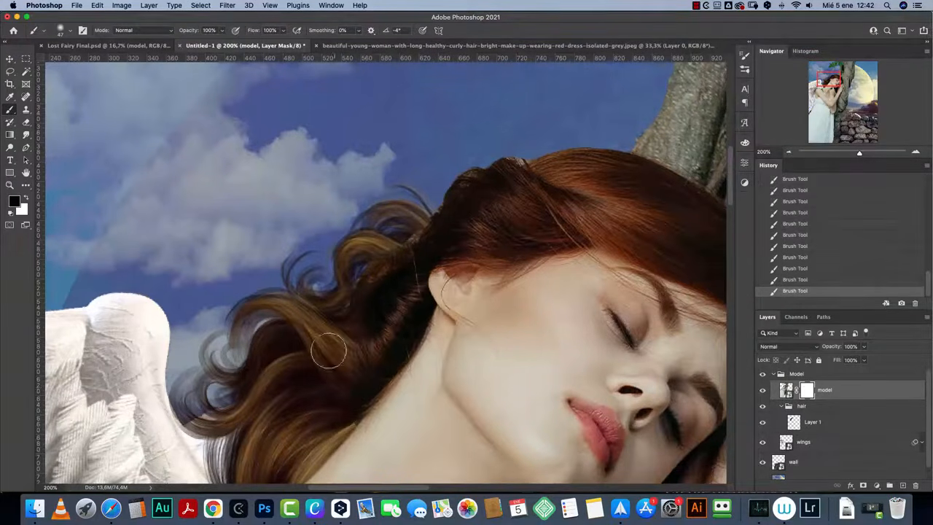
pyautogui.press('5')
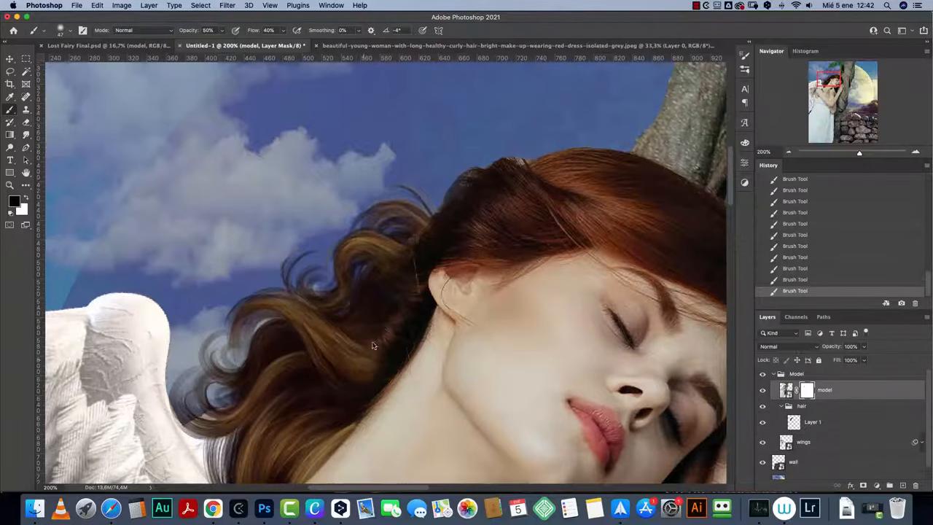
# Step: Rename the pasted hair layer inside the hair group as "paited hair"
pyautogui.click(786, 154)
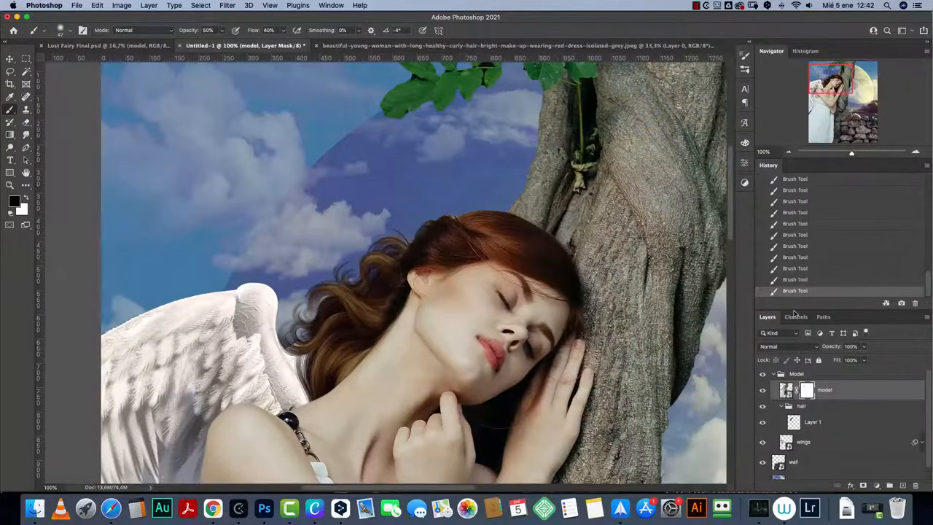
pyautogui.click(816, 422)
pyautogui.doubleClick(812, 422)
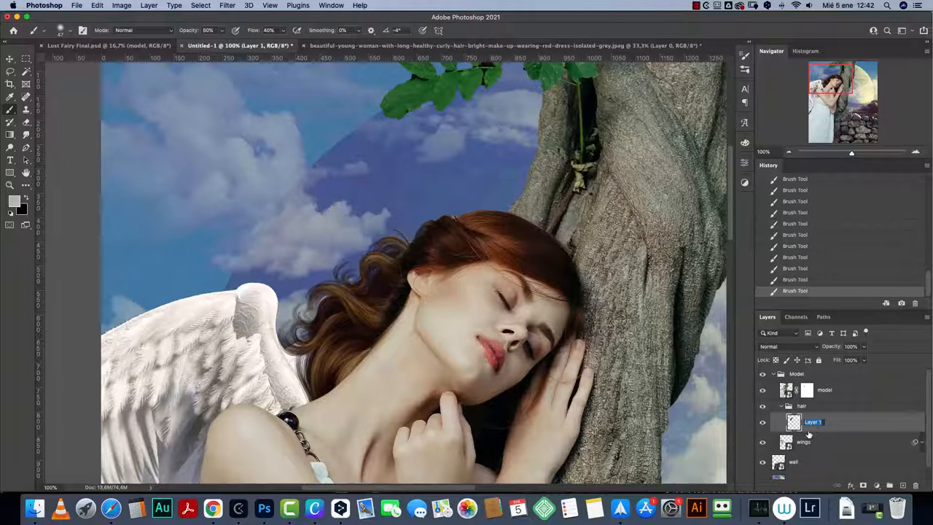
pyautogui.write('paint hair')
pyautogui.press('Return')
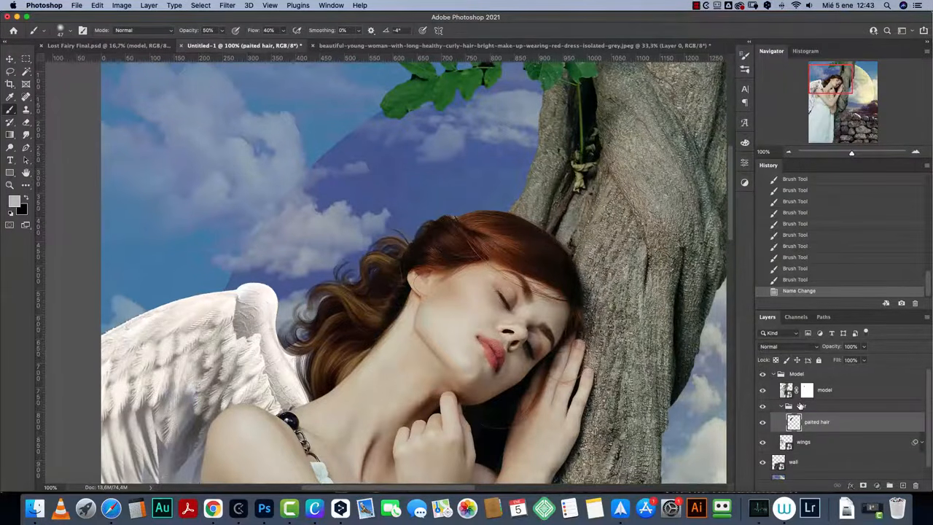
# Step: Start a Curves adjustment on the paited hair layer and raise the red channel from input 130 to 139 and 62 to 75
pyautogui.press('super+m')
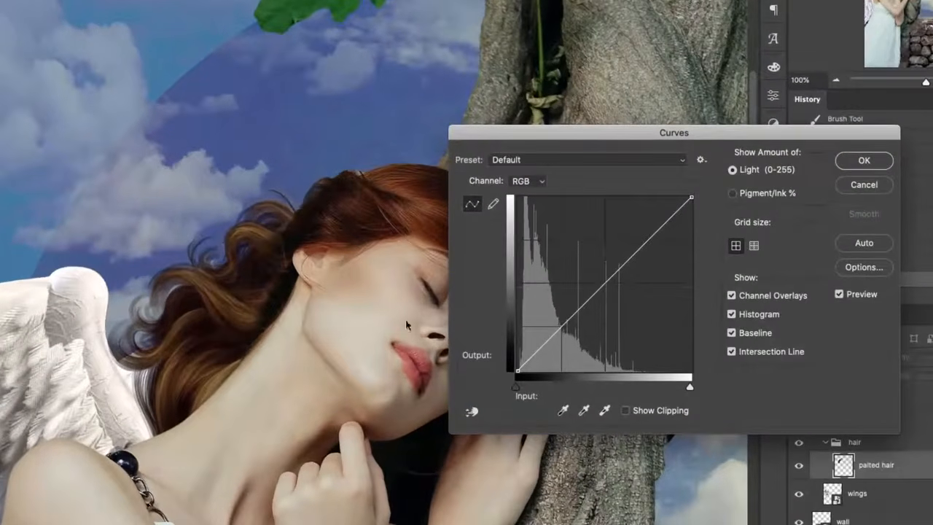
pyautogui.moveTo(598, 292); pyautogui.dragTo(604, 277)
pyautogui.click(538, 182)
pyautogui.click(546, 188)
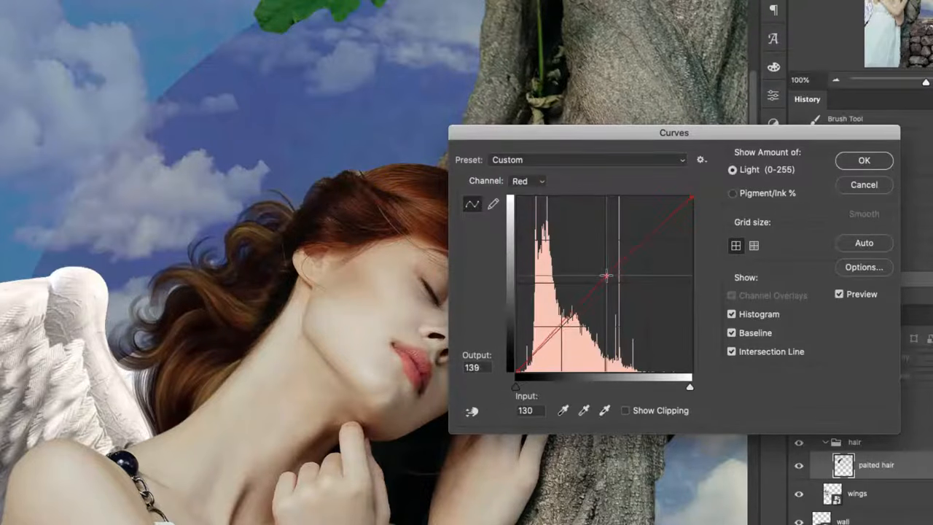
pyautogui.moveTo(558, 321); pyautogui.dragTo(558, 321)
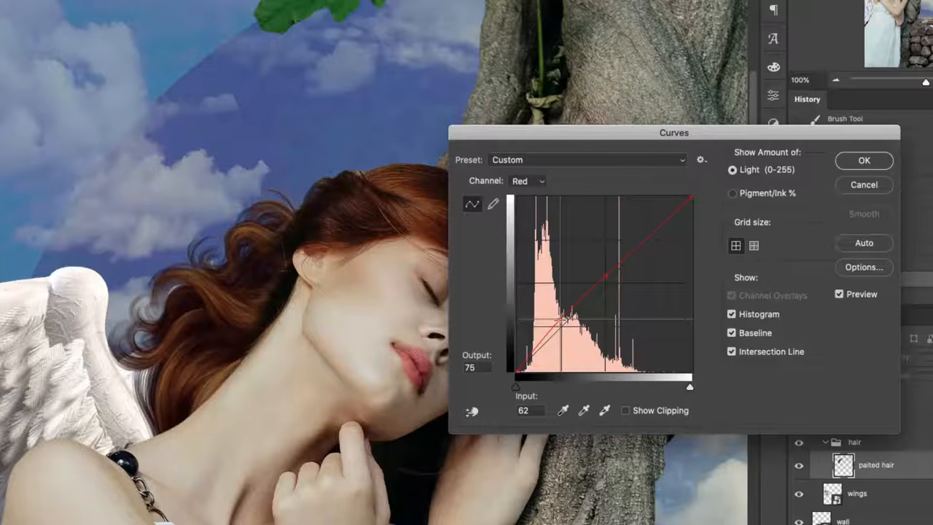
# Step: Darken the hair in the composite RGB curve by lowering the midpoint at input 127 to output 104
pyautogui.click(536, 168)
pyautogui.click(559, 201)
pyautogui.click(536, 184)
pyautogui.click(536, 168)
pyautogui.moveTo(602, 286); pyautogui.dragTo(604, 300)
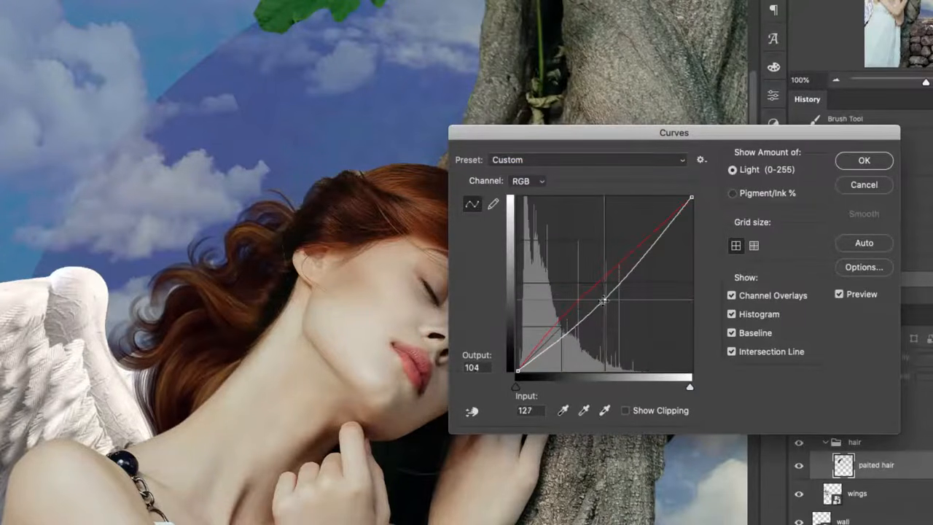
# Step: Lower the green curve at input 128 to output 124, compare with the preview off and on, and apply the Curves adjustment
pyautogui.click(540, 181)
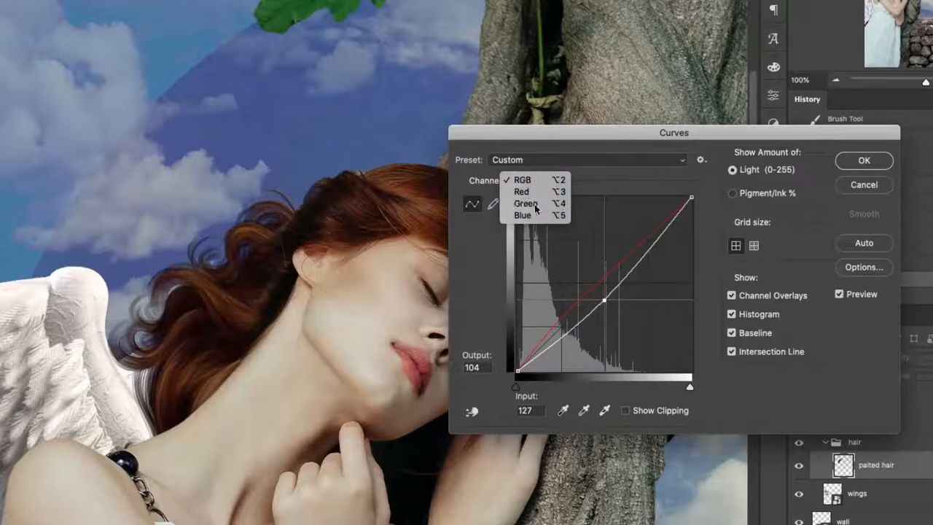
pyautogui.click(532, 203)
pyautogui.moveTo(604, 283); pyautogui.dragTo(600, 291)
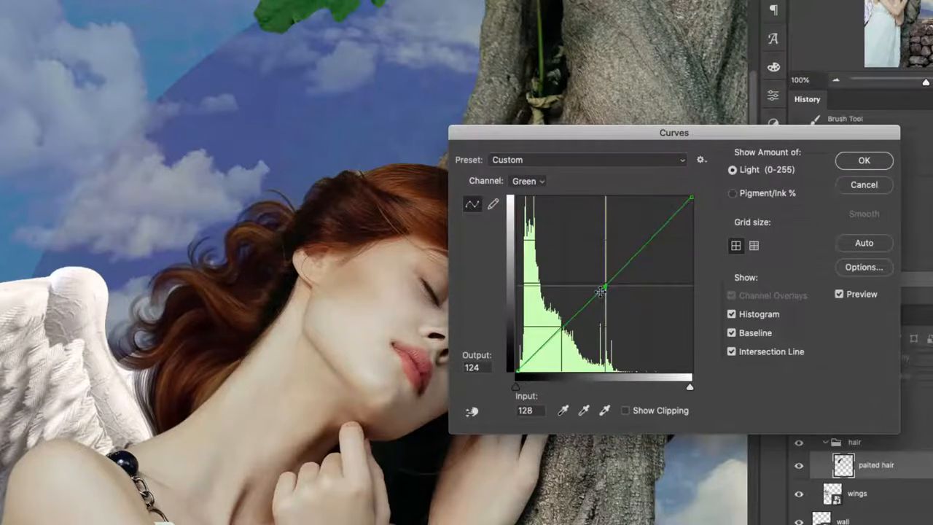
pyautogui.click(838, 294)
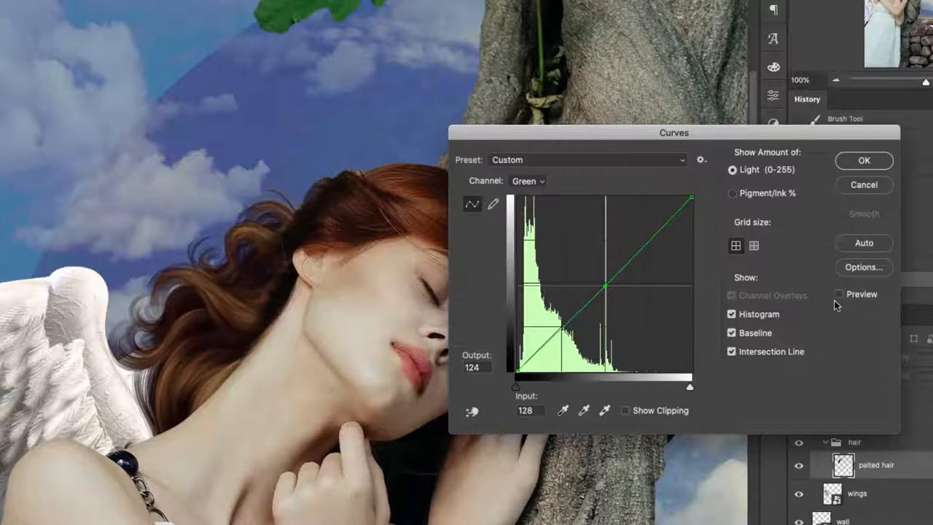
pyautogui.click(838, 294)
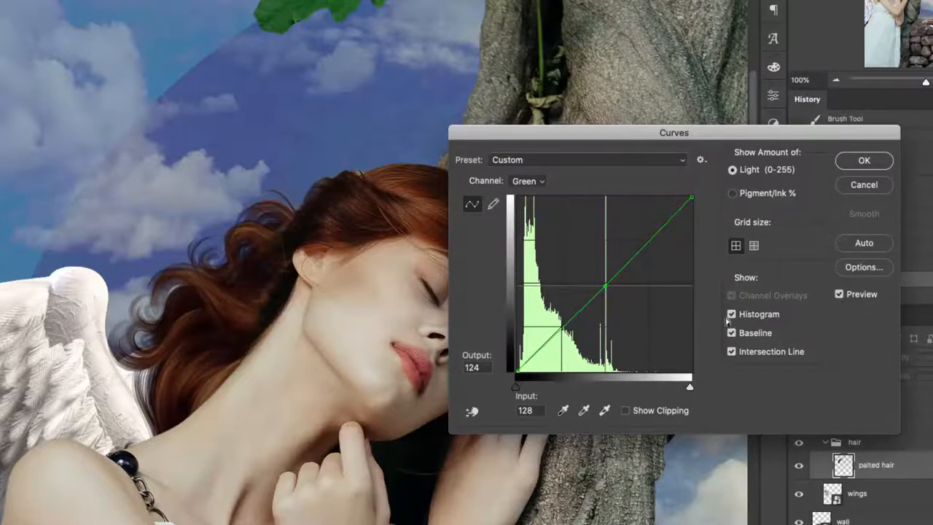
pyautogui.click(862, 162)
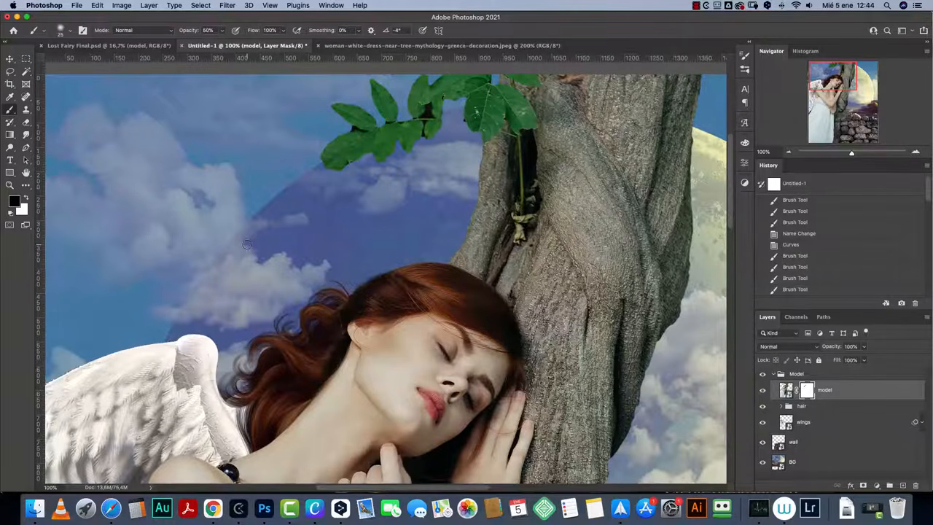
# Step: Examine the loose hair strands on top of the head in the original woman-white-dress photo and return to the composition
pyautogui.click(915, 151)
pyautogui.click(915, 151)
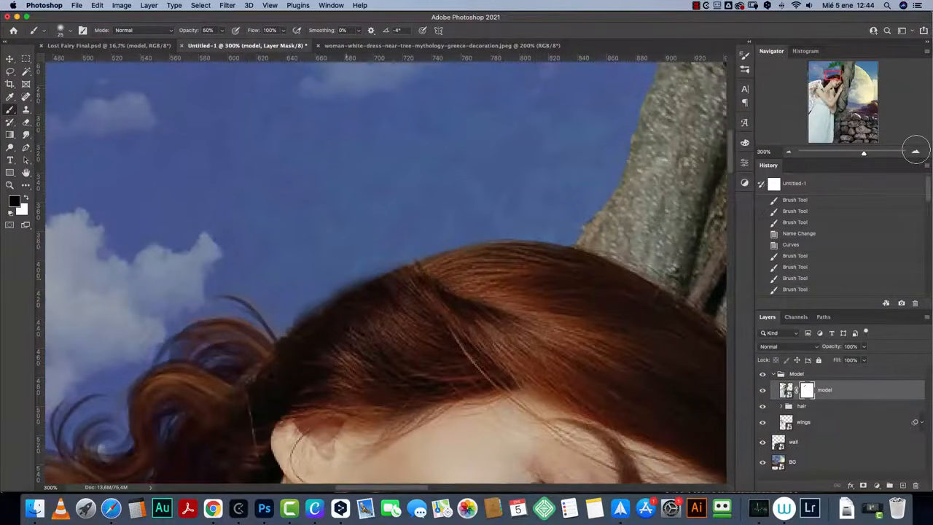
pyautogui.click(442, 45)
pyautogui.click(10, 59)
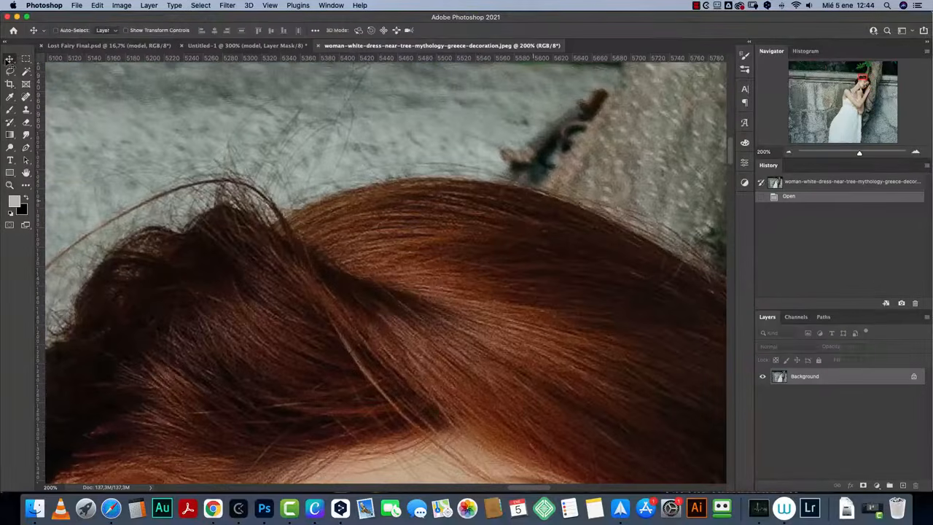
pyautogui.moveTo(310, 139); pyautogui.dragTo(372, 103)
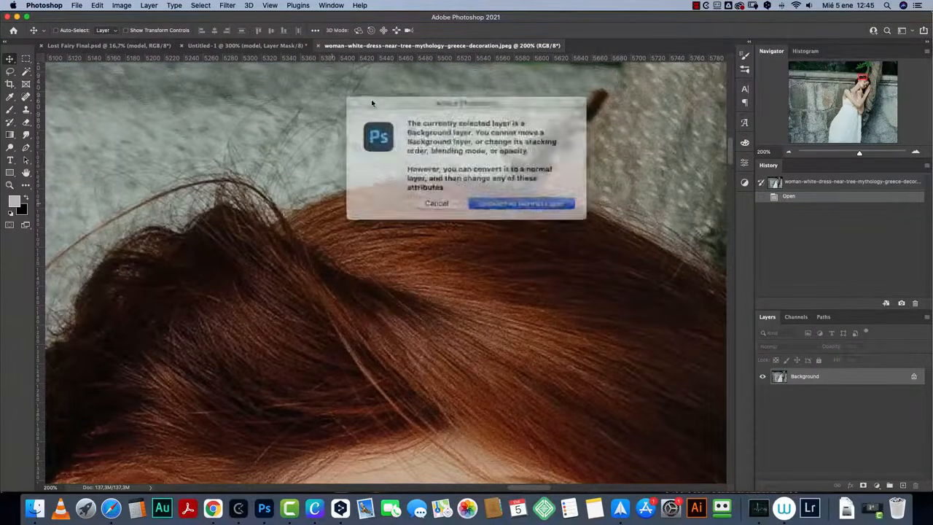
pyautogui.click(437, 203)
pyautogui.moveTo(286, 225); pyautogui.dragTo(452, 213)
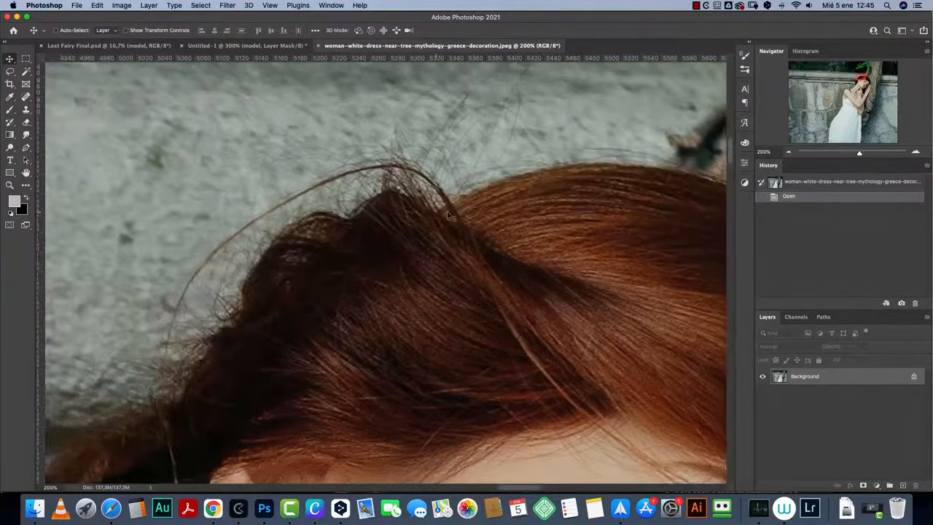
pyautogui.click(260, 47)
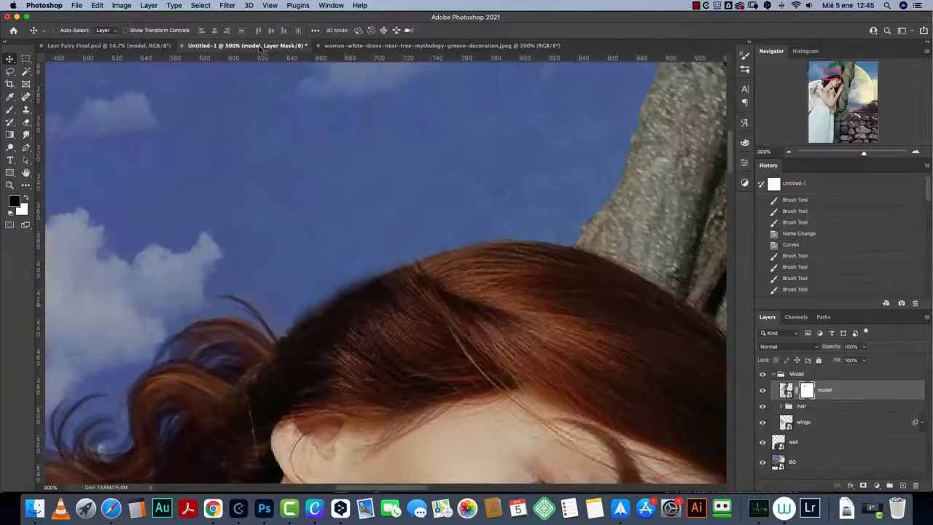
# Step: Add a new layer directly above the wings layer and name it "brush hair"
pyautogui.click(826, 421)
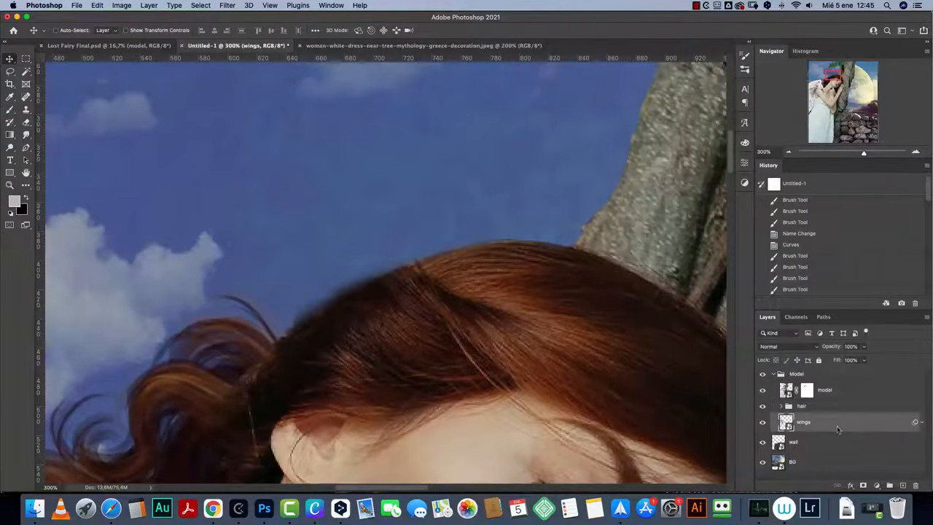
pyautogui.click(902, 485)
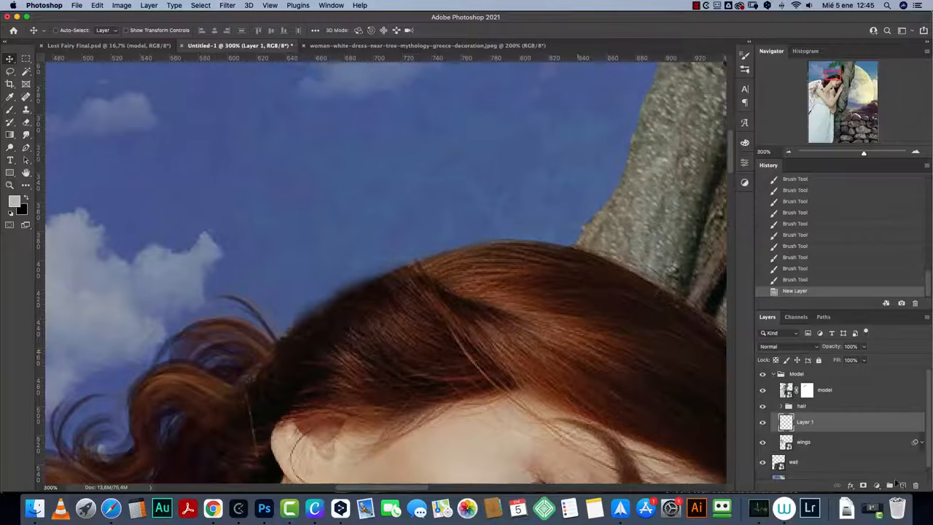
pyautogui.doubleClick(804, 422)
pyautogui.write('brush hair')
pyautogui.press('Return')
# Step: Switch to the Brush tool and set its size to 1 px for painting fine hair strands
pyautogui.press('b')
pyautogui.rightClick(414, 192)
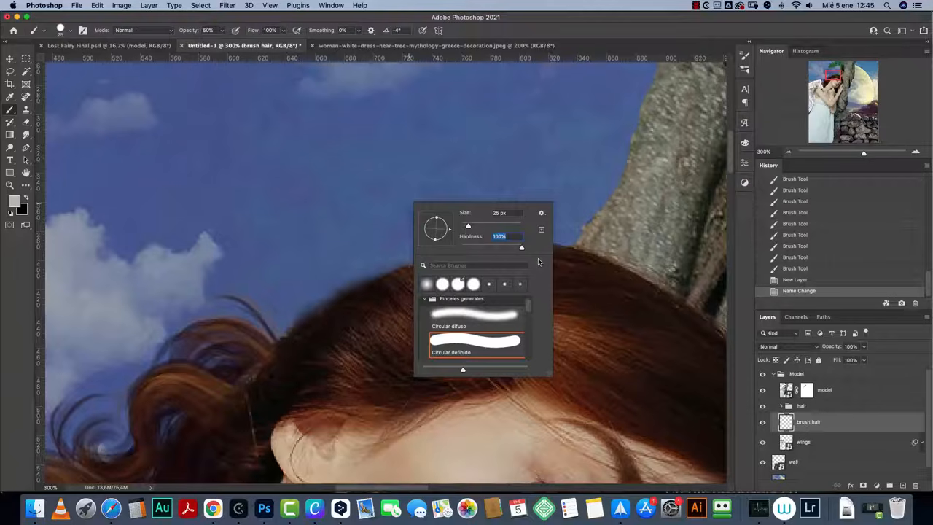
pyautogui.click(509, 213)
pyautogui.press('Return')
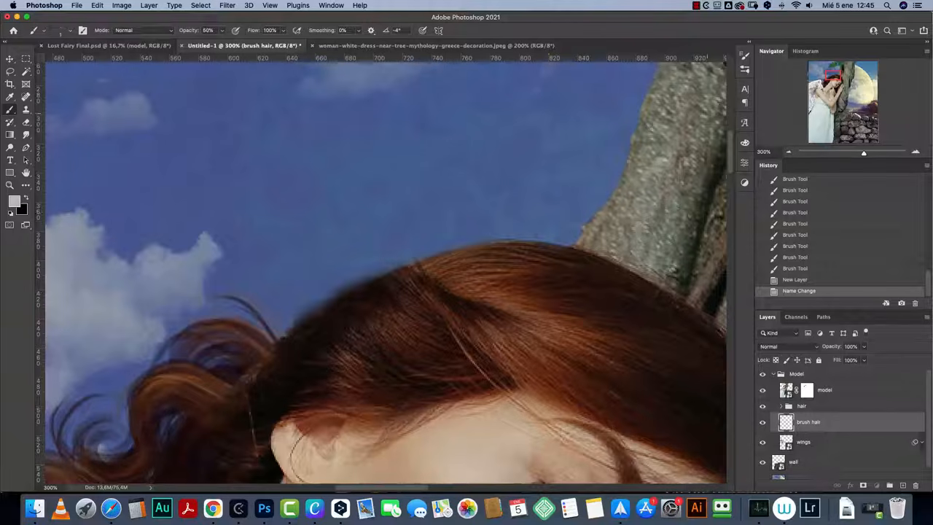
pyautogui.rightClick(436, 174)
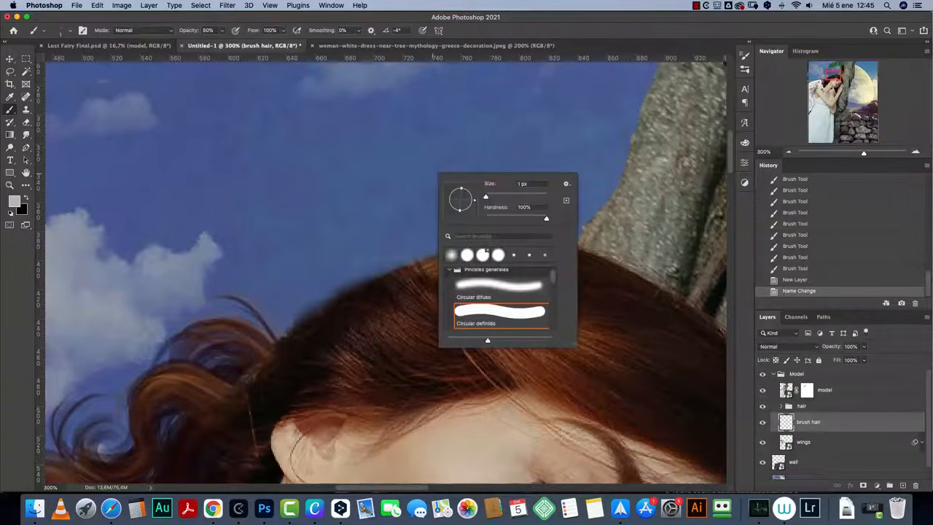
# Step: Enable Transfer for the 1 px brush, with opacity jitter at 0% and controlled by Pen Pressure
pyautogui.click(744, 56)
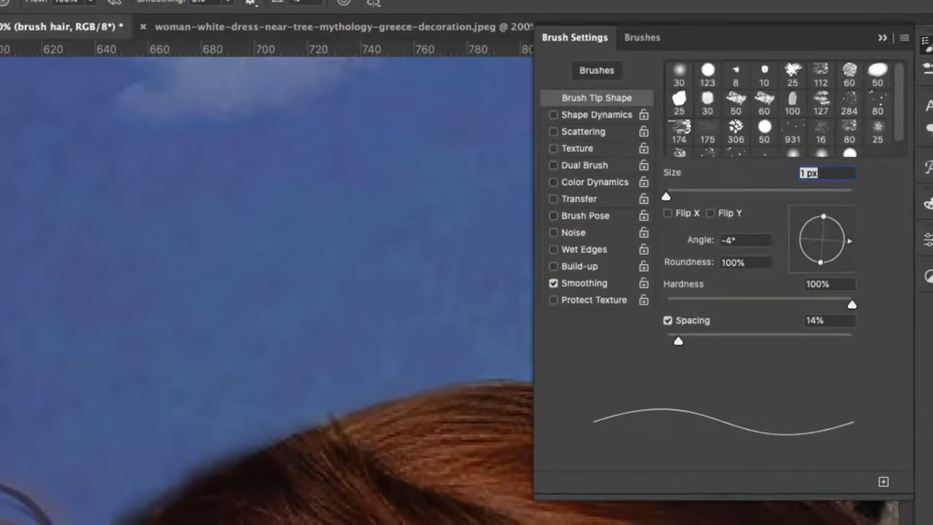
pyautogui.click(579, 199)
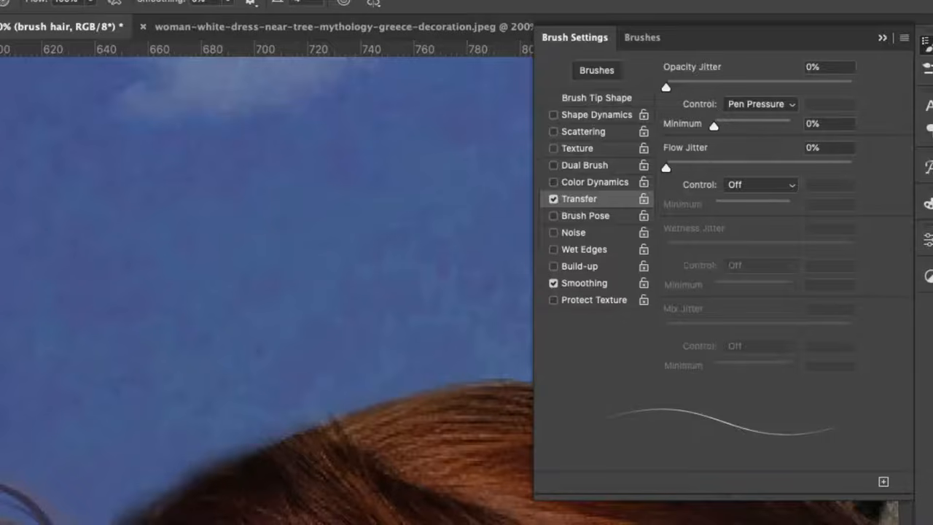
pyautogui.click(777, 106)
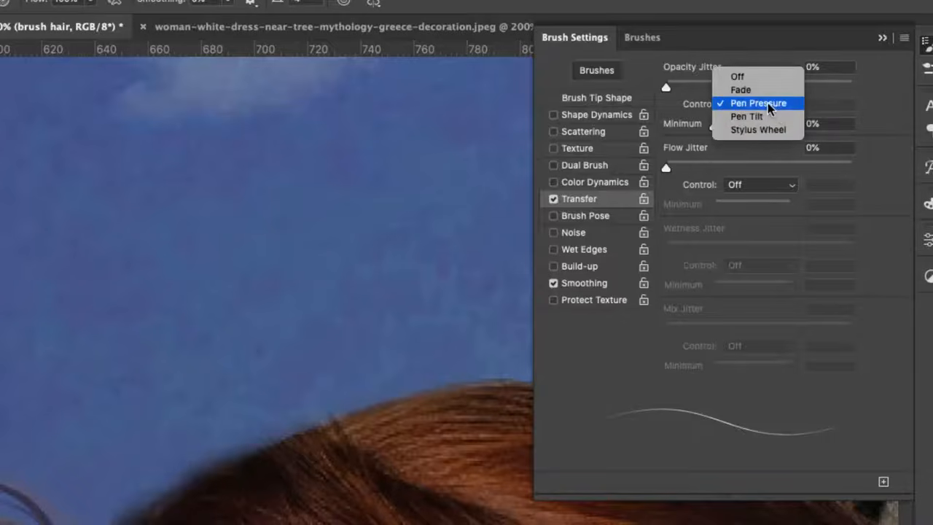
pyautogui.click(768, 102)
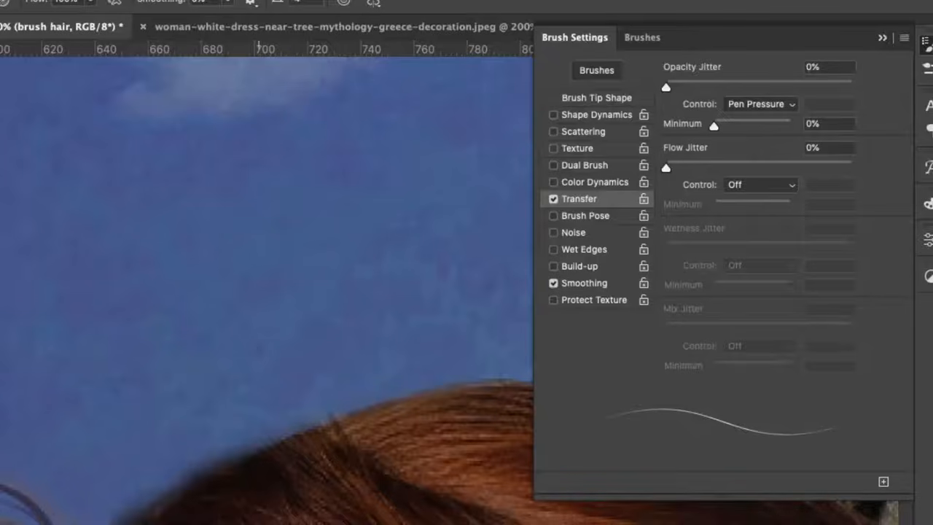
# Step: Paint a few trial strokes in the sky to test the pressure-controlled opacity
pyautogui.moveTo(294, 161)
pyautogui.mouseDown()
pyautogui.moveTo(247, 232)
pyautogui.moveTo(178, 270)
pyautogui.mouseUp()
pyautogui.moveTo(249, 292)
pyautogui.mouseDown()
pyautogui.moveTo(322, 257)
pyautogui.moveTo(364, 199)
pyautogui.moveTo(404, 166)
pyautogui.moveTo(428, 162)
pyautogui.moveTo(452, 184)
pyautogui.moveTo(454, 213)
pyautogui.mouseUp()
pyautogui.moveTo(419, 255)
pyautogui.mouseDown()
pyautogui.moveTo(368, 274)
pyautogui.moveTo(330, 311)
pyautogui.moveTo(56, 457)
pyautogui.mouseUp()
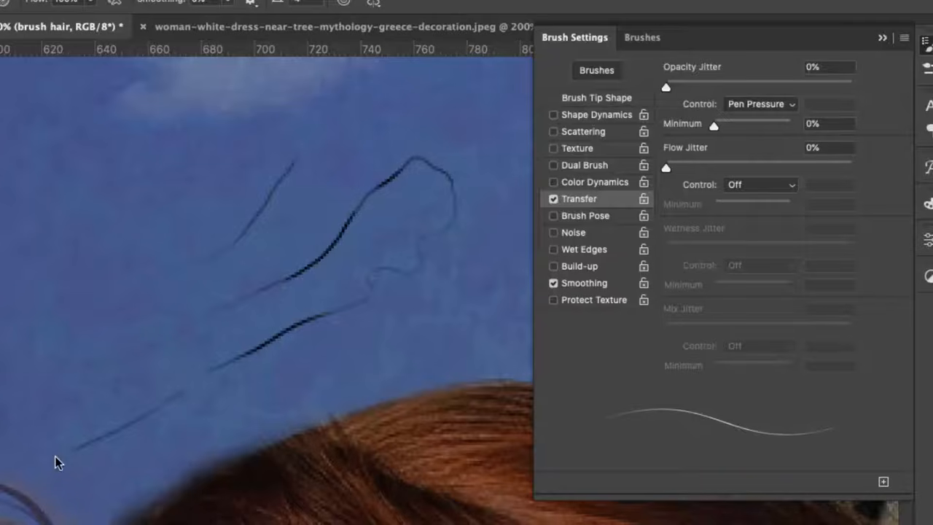
# Step: Enable Shape Dynamics with Pen Pressure size control and set the minimum diameter to 15%
pyautogui.click(590, 117)
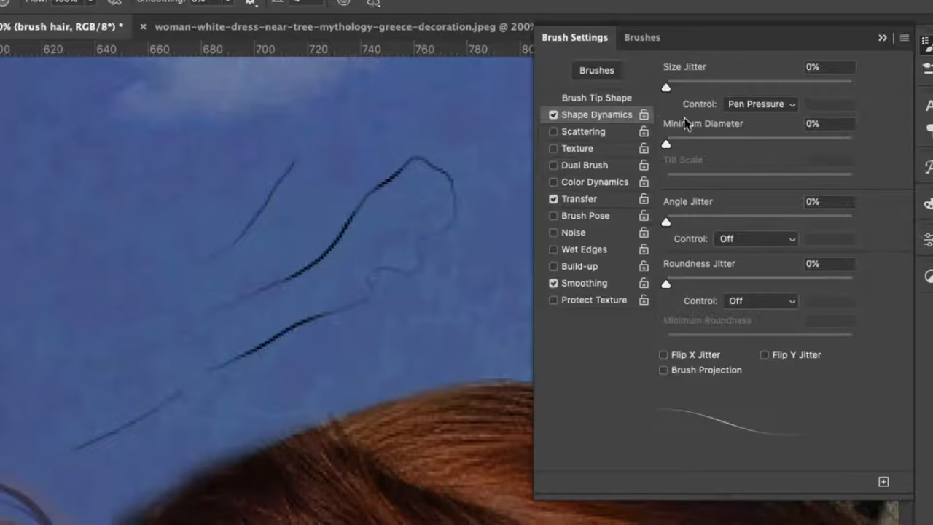
pyautogui.click(831, 124)
pyautogui.write('15')
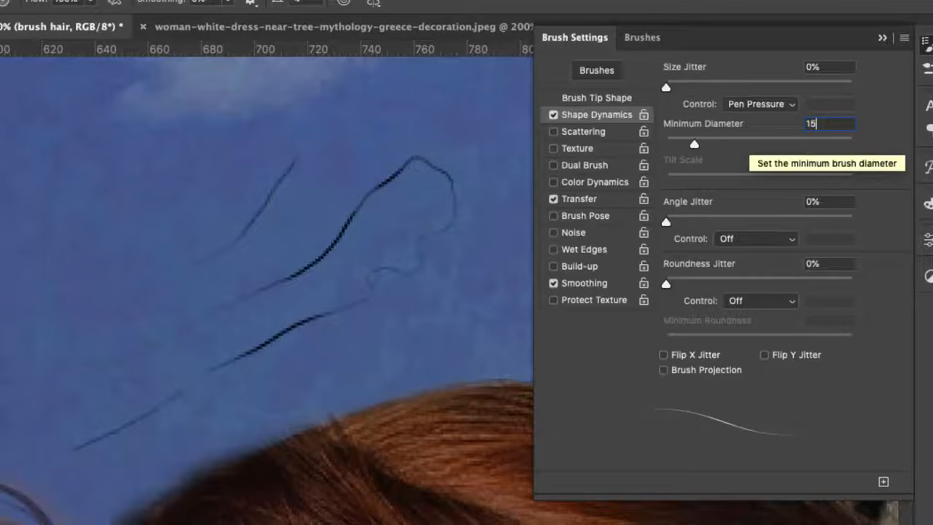
pyautogui.press('Return')
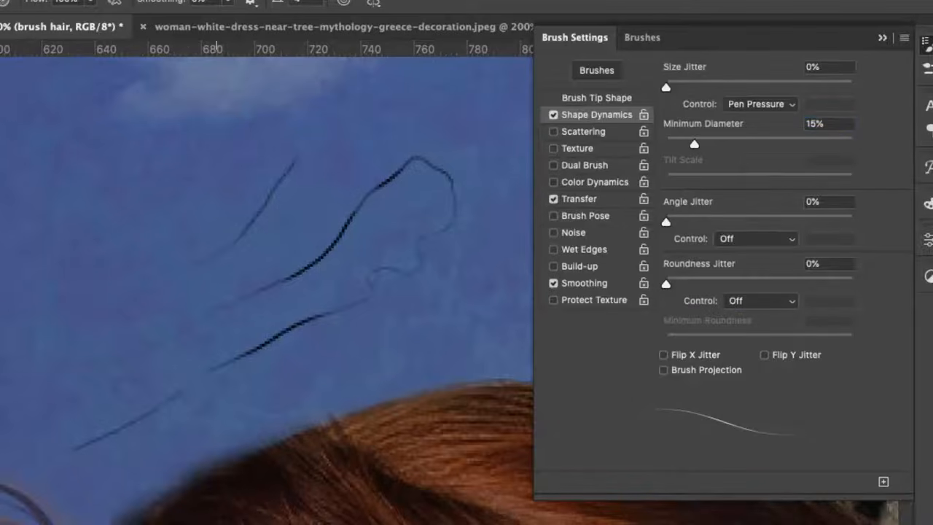
# Step: Test the tapering brush with trial strokes across the sky, and clear everything painted on the "brush hair" layer
pyautogui.moveTo(461, 287); pyautogui.dragTo(302, 368)
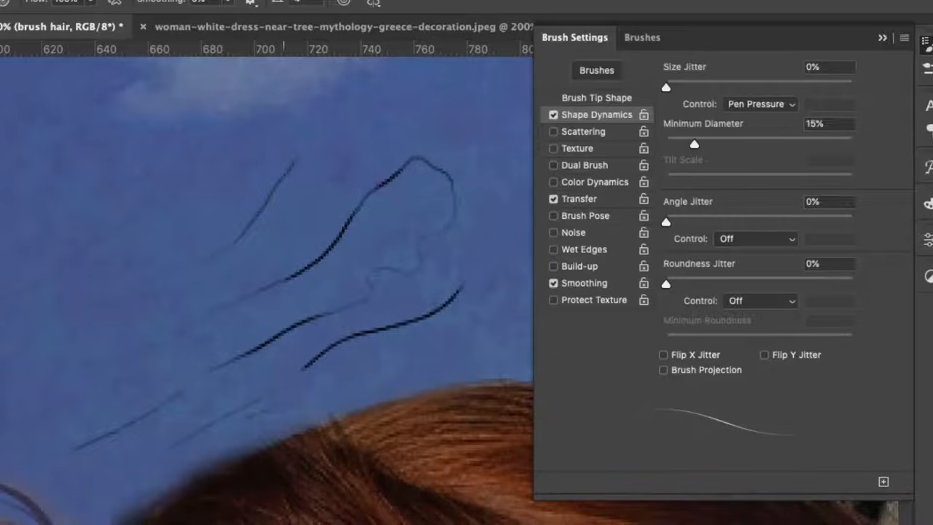
pyautogui.moveTo(469, 322); pyautogui.dragTo(500, 244)
pyautogui.moveTo(508, 88); pyautogui.dragTo(467, 258)
pyautogui.moveTo(481, 156); pyautogui.dragTo(456, 217)
pyautogui.moveTo(427, 108); pyautogui.dragTo(390, 157)
pyautogui.moveTo(394, 103); pyautogui.dragTo(301, 215)
pyautogui.moveTo(321, 134); pyautogui.dragTo(166, 278)
pyautogui.moveTo(209, 194)
pyautogui.mouseDown()
pyautogui.moveTo(64, 296)
pyautogui.moveTo(2, 322)
pyautogui.mouseUp()
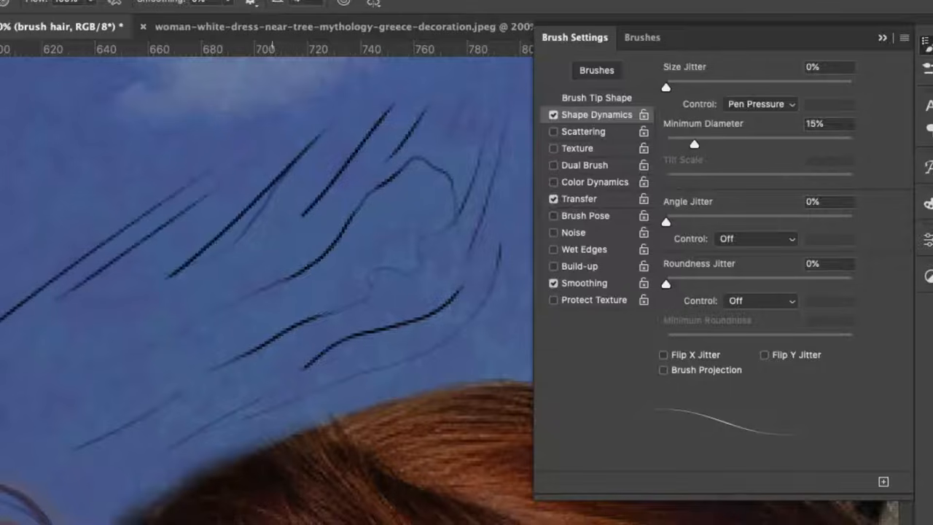
pyautogui.press('super+a')
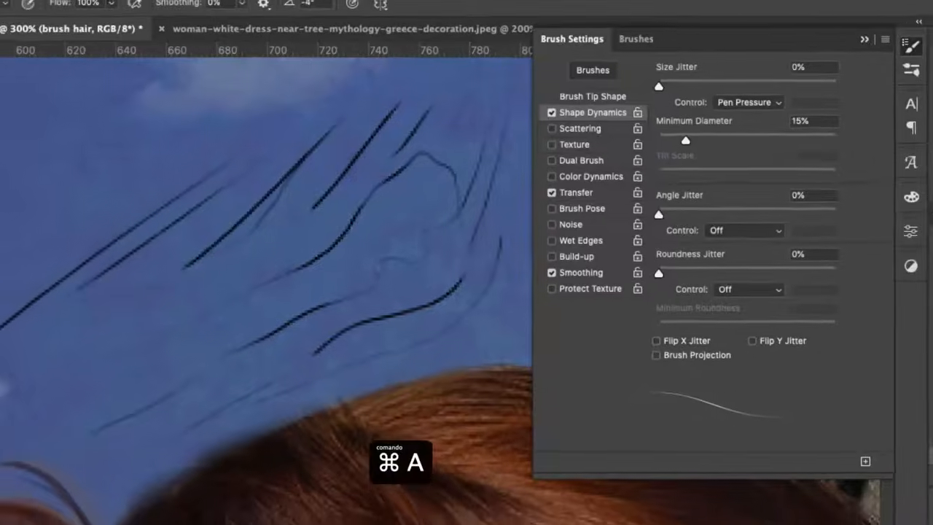
pyautogui.press('Delete')
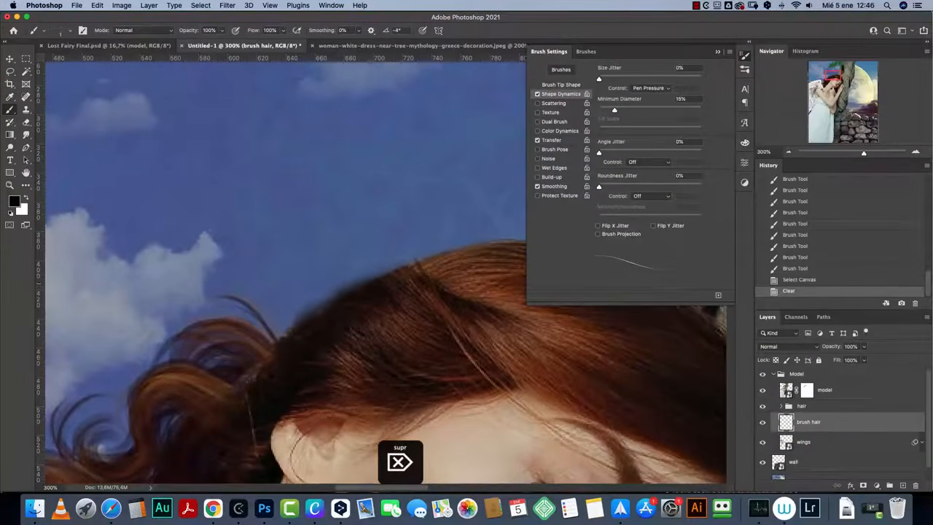
# Step: Set the brush tip spacing to 10% and close the brush settings
pyautogui.click(561, 85)
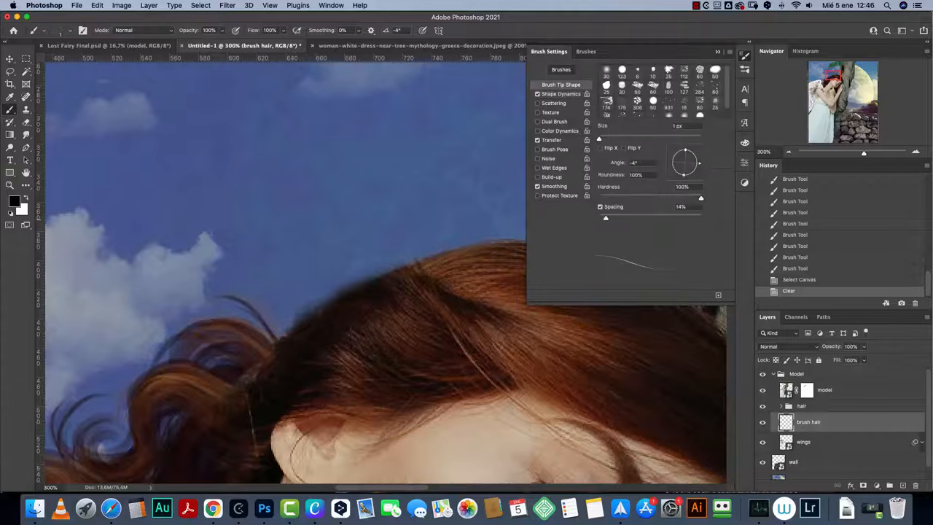
pyautogui.doubleClick(681, 207)
pyautogui.write('10')
pyautogui.click(717, 51)
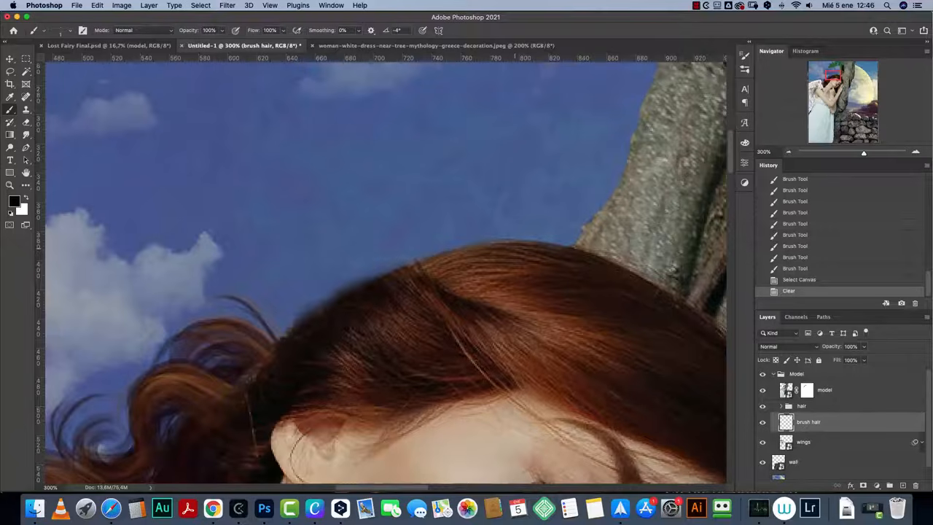
# Step: Sample a dark brown from the hair at the crown and set the brush angle to 0°
pyautogui.keyDown('alt'); pyautogui.click(514, 246); pyautogui.keyUp('alt')
pyautogui.doubleClick(396, 30)
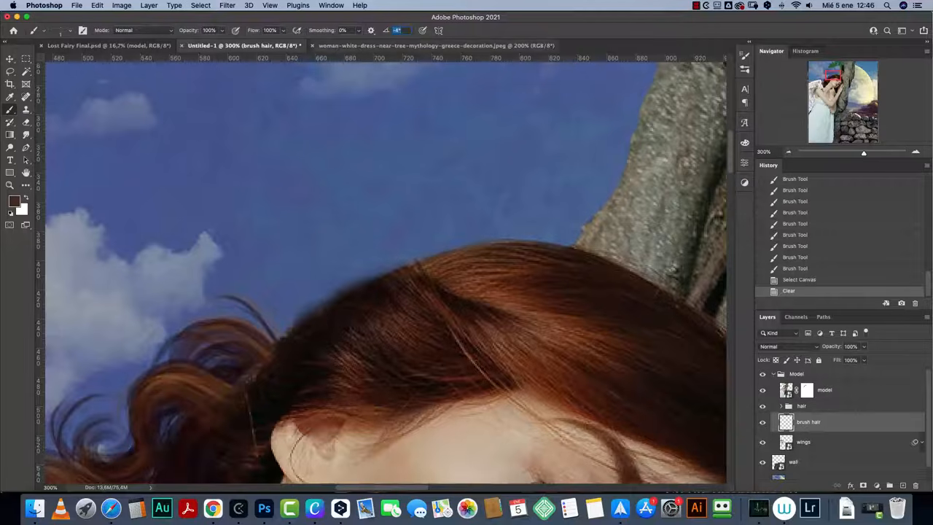
pyautogui.write('0')
pyautogui.press('Return')
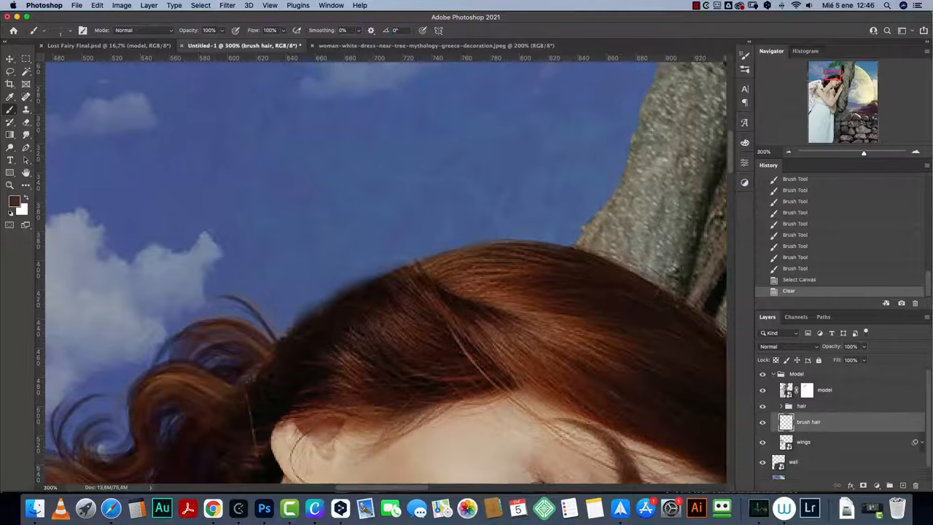
# Step: Paint fine dark brown strands along the upper edge of the head, following the hair's curve
pyautogui.moveTo(531, 249); pyautogui.dragTo(371, 293)
pyautogui.moveTo(495, 251)
pyautogui.mouseDown()
pyautogui.moveTo(368, 302)
pyautogui.moveTo(368, 314)
pyautogui.mouseUp()
pyautogui.moveTo(467, 252); pyautogui.dragTo(372, 306)
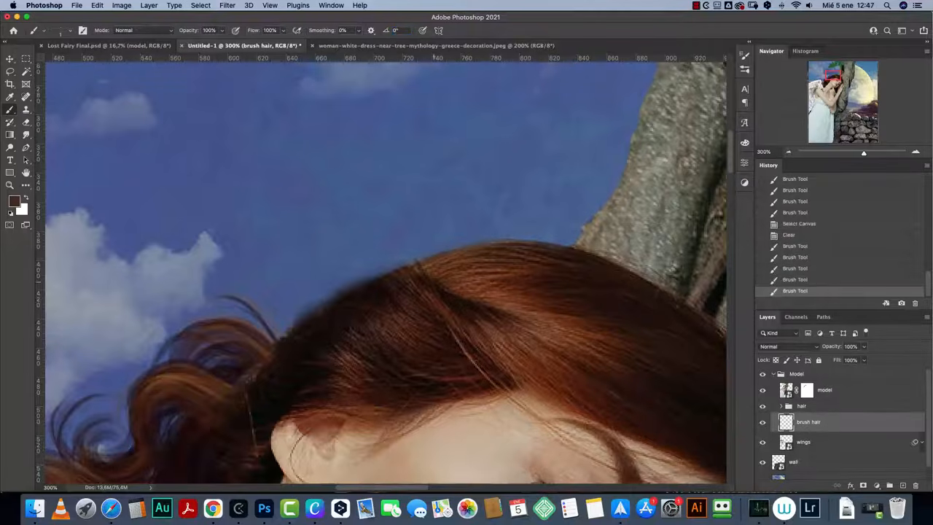
pyautogui.moveTo(503, 247)
pyautogui.mouseDown()
pyautogui.moveTo(408, 292)
pyautogui.moveTo(437, 287)
pyautogui.mouseUp()
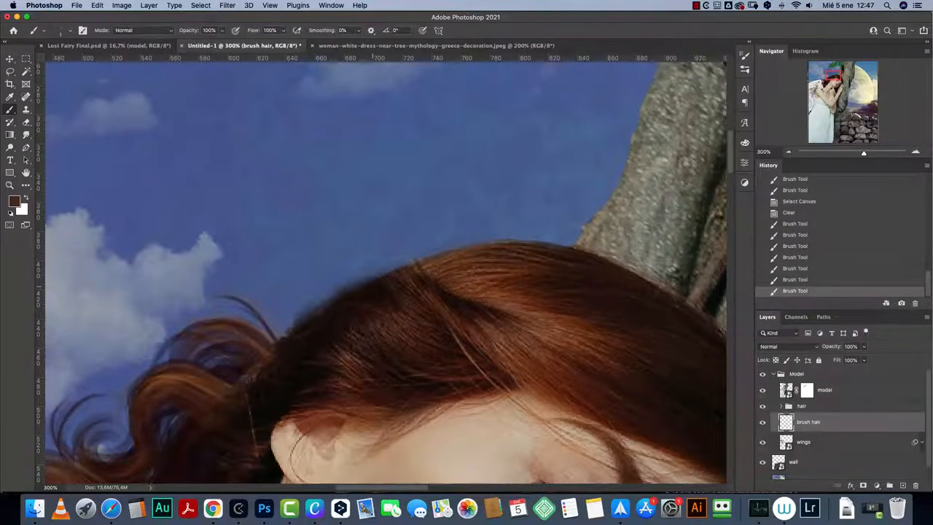
# Step: Sample dark and reddish-brown hair tones and paint matching flyaway strands along the back of the head and above the crown
pyautogui.keyDown('alt'); pyautogui.click(374, 285); pyautogui.keyUp('alt')
pyautogui.moveTo(379, 283)
pyautogui.mouseDown()
pyautogui.moveTo(328, 306)
pyautogui.moveTo(350, 292)
pyautogui.mouseUp()
pyautogui.keyDown('alt'); pyautogui.click(386, 286); pyautogui.keyUp('alt')
pyautogui.moveTo(412, 271); pyautogui.dragTo(361, 286)
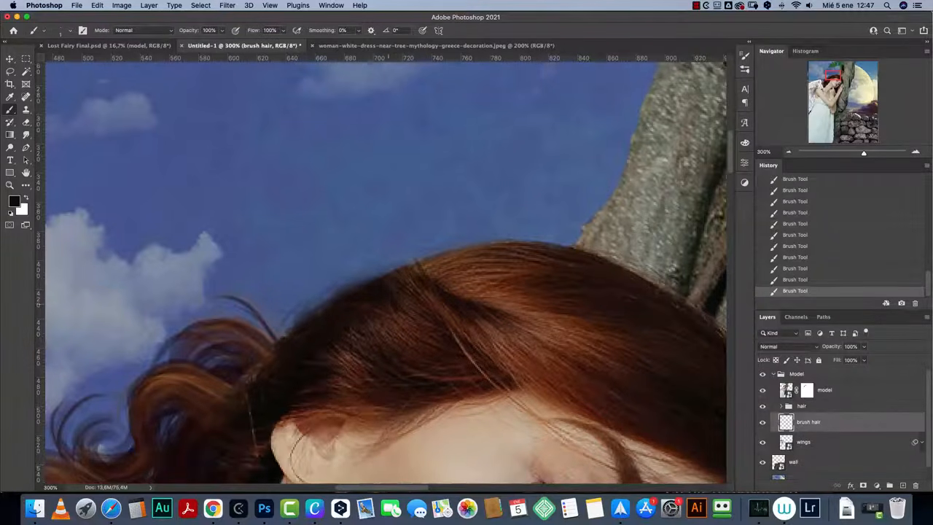
pyautogui.keyDown('alt'); pyautogui.click(449, 263); pyautogui.keyUp('alt')
pyautogui.moveTo(560, 238); pyautogui.dragTo(513, 237)
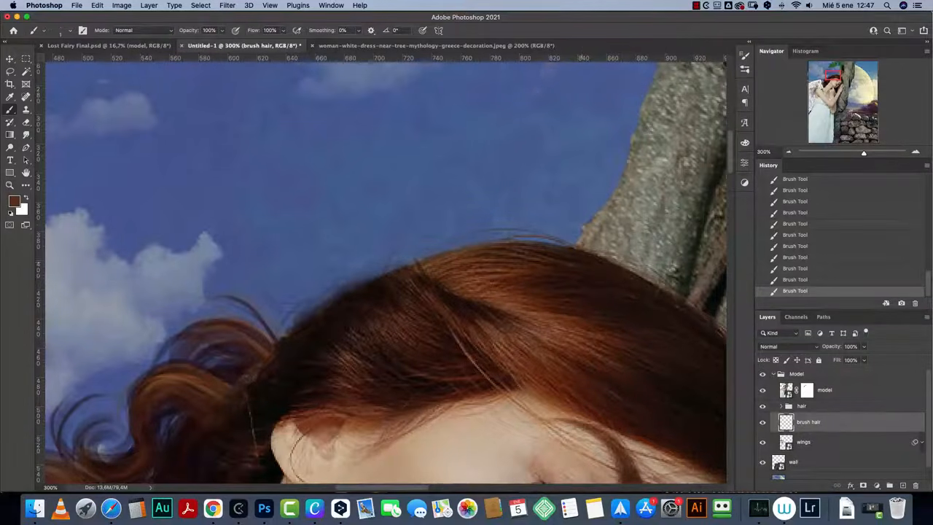
# Step: Consult the woman-white-dress photo and paint curled flyaway strands above the dark back of the head, undoing unwanted strokes
pyautogui.click(436, 45)
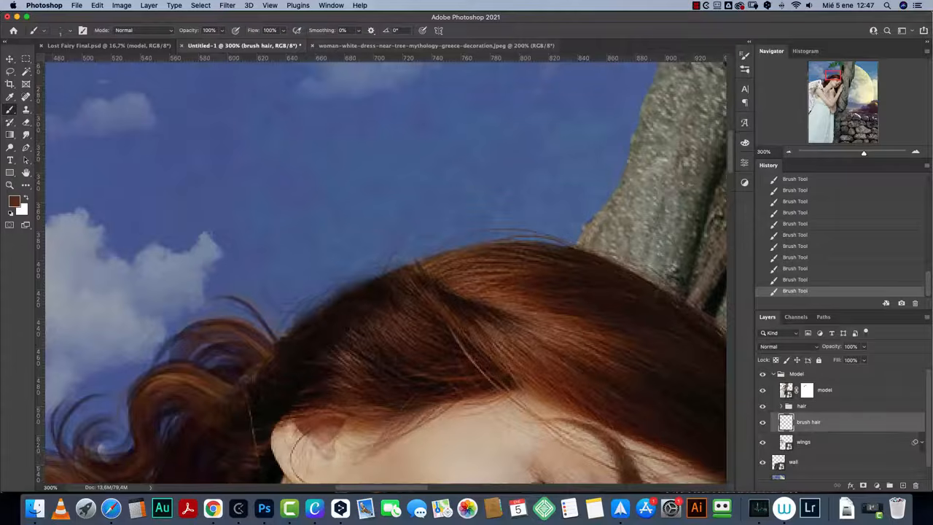
pyautogui.moveTo(480, 182)
pyautogui.mouseDown()
pyautogui.moveTo(388, 281)
pyautogui.moveTo(367, 265)
pyautogui.moveTo(343, 286)
pyautogui.mouseUp()
pyautogui.click(244, 46)
pyautogui.keyDown('alt'); pyautogui.click(379, 289); pyautogui.keyUp('alt')
pyautogui.press('super+z')
pyautogui.press('super+z')
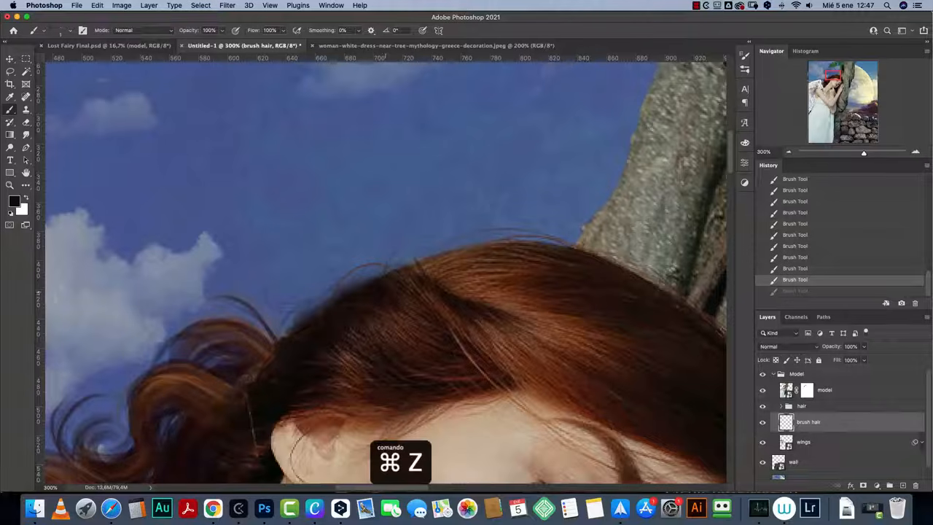
pyautogui.moveTo(409, 279); pyautogui.dragTo(412, 279)
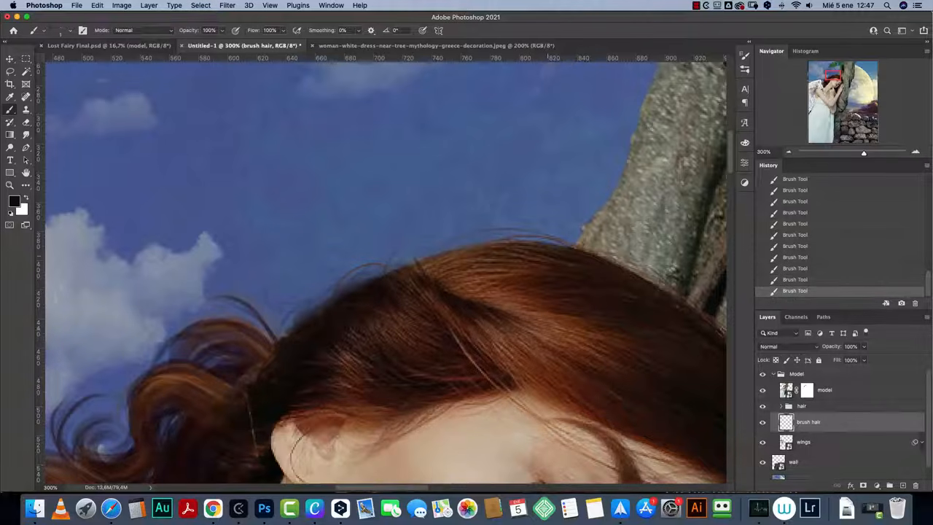
# Step: Sample brown hair tones and paint more fine strands around the parting and crown, undoing and restoring strokes as needed
pyautogui.press('super+z')
pyautogui.press('super+z')
pyautogui.keyDown('alt'); pyautogui.click(483, 252); pyautogui.keyUp('alt')
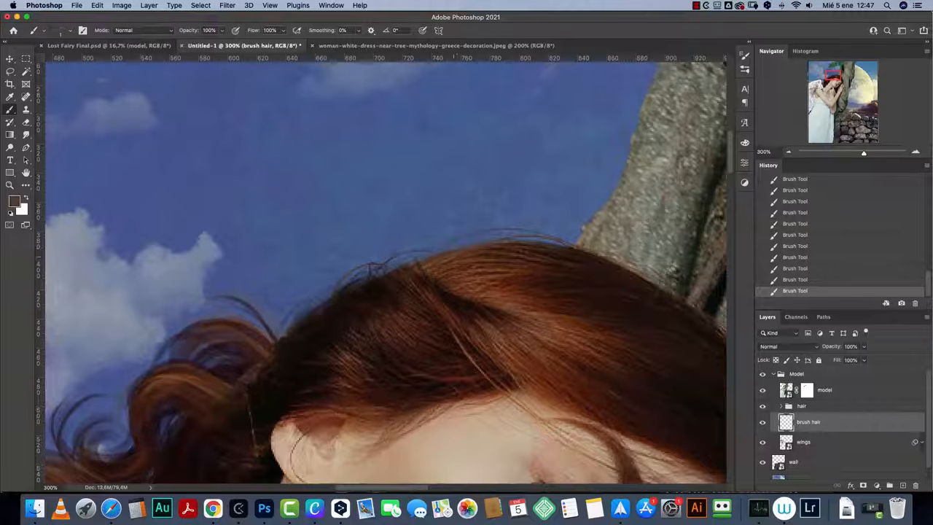
pyautogui.press('super+z')
pyautogui.press('super+z')
pyautogui.press('super+z')
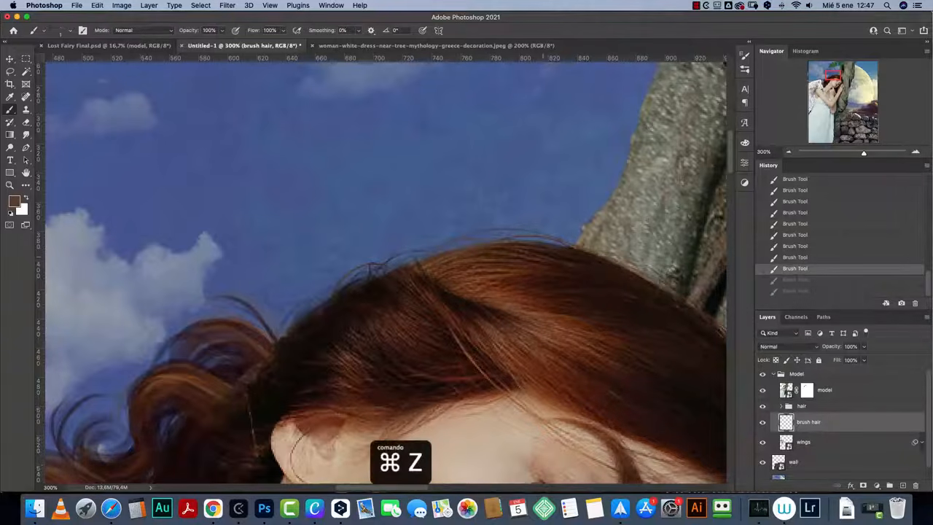
pyautogui.press('shift+super+z')
pyautogui.press('shift+super+z')
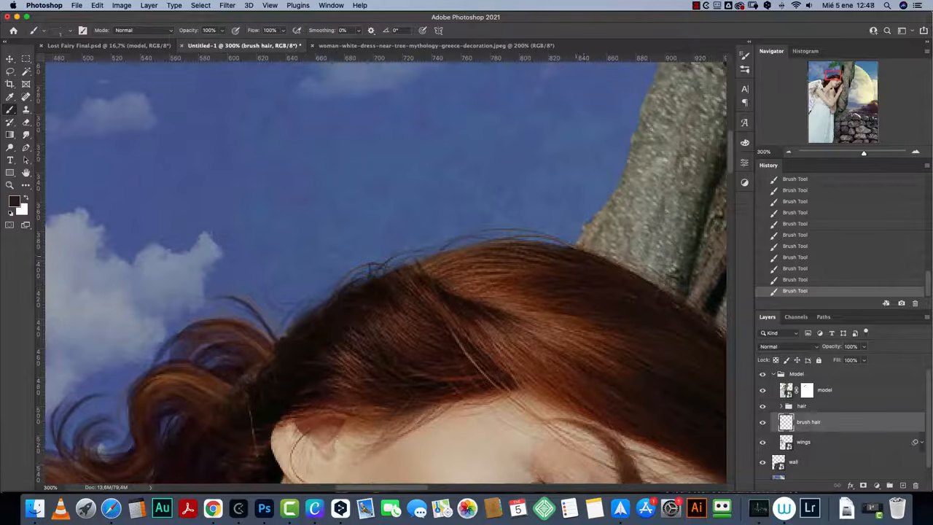
pyautogui.press('super+z')
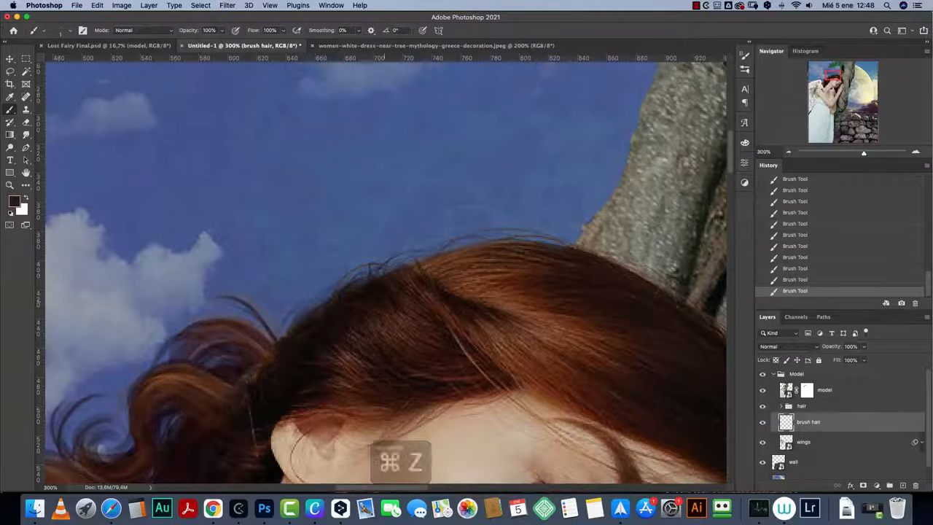
# Step: Paint thin loose strands around the curls beside the wing, undoing unwanted strokes
pyautogui.press('super+1')
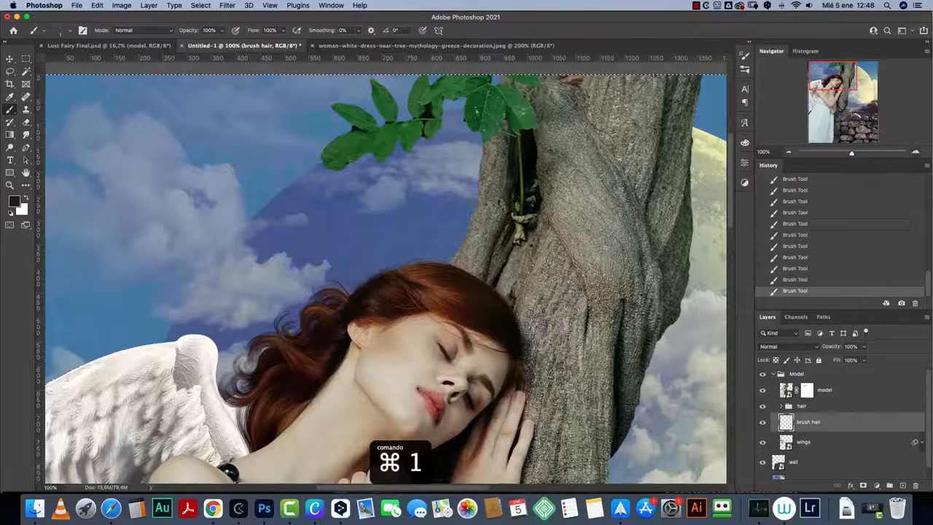
pyautogui.press('super+plus')
pyautogui.press('super+plus')
pyautogui.press('super+plus')
pyautogui.moveTo(211, 364); pyautogui.dragTo(615, 147)
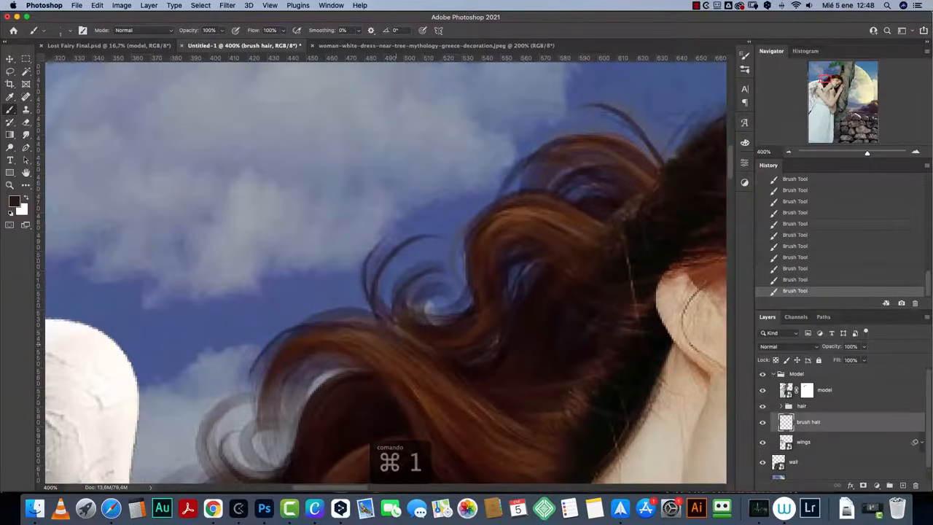
pyautogui.moveTo(382, 328); pyautogui.dragTo(445, 203)
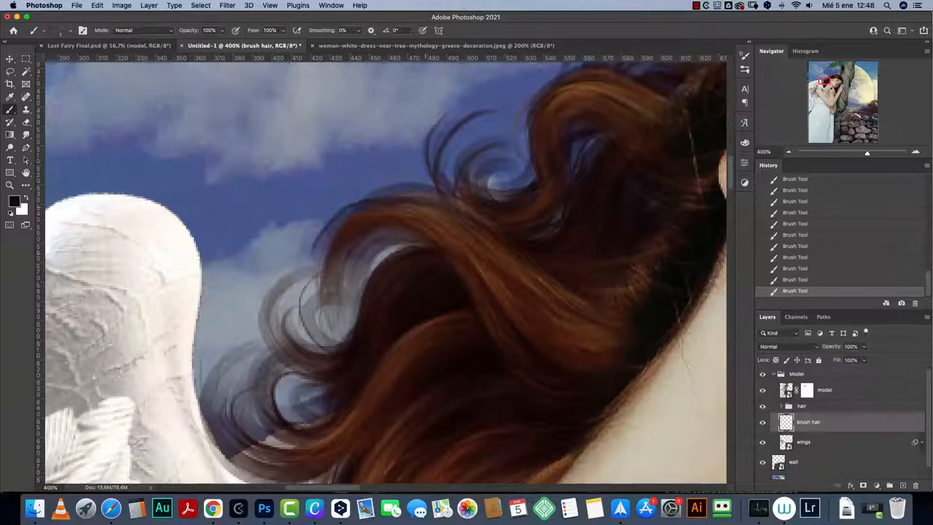
pyautogui.scroll(5, 386, 270)
pyautogui.moveTo(485, 213)
pyautogui.mouseDown()
pyautogui.moveTo(474, 227)
pyautogui.moveTo(475, 251)
pyautogui.mouseUp()
pyautogui.press('super+z')
pyautogui.press('super+z')
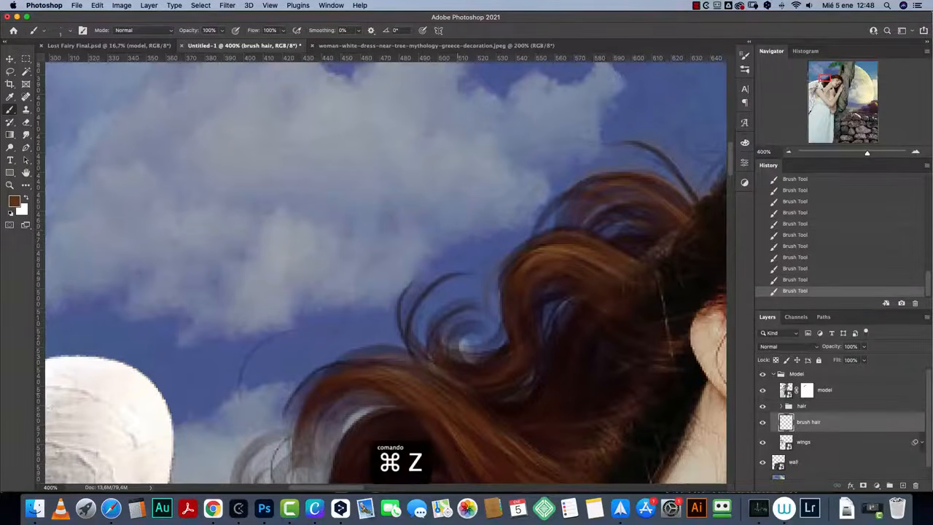
# Step: Sample the hair color at the back of the head and paint a longer curved loose strand rising into the sky
pyautogui.hscroll(7, 440, 328)
pyautogui.scroll(4, 439, 328)
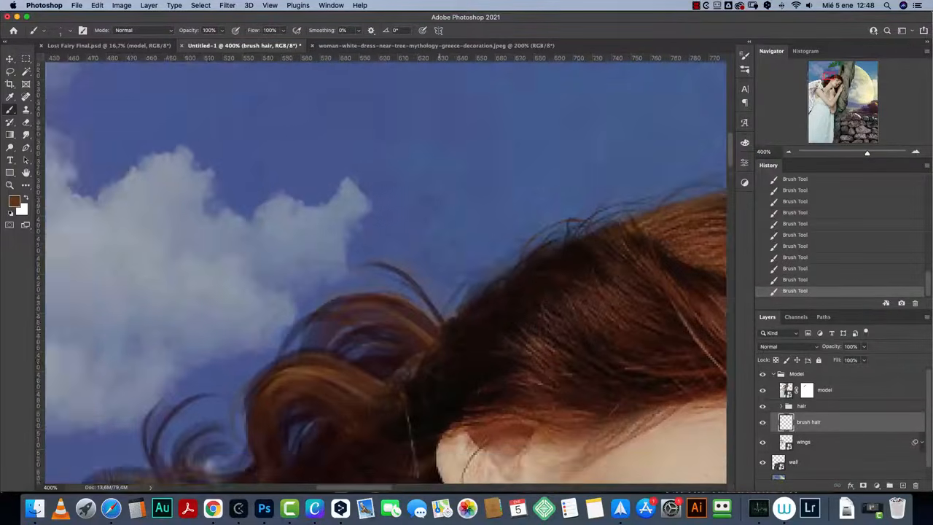
pyautogui.hscroll(3, 439, 328)
pyautogui.scroll(2, 439, 328)
pyautogui.keyDown('alt'); pyautogui.click(531, 294); pyautogui.keyUp('alt')
pyautogui.moveTo(434, 312); pyautogui.dragTo(463, 255)
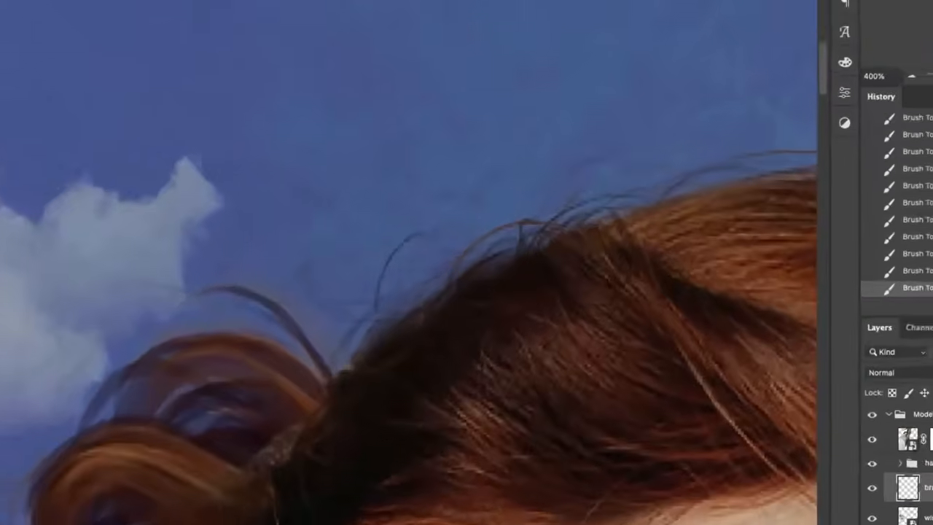
# Step: Compare the composition at 100% with the "brush hair" layer hidden and shown, leaving it visible
pyautogui.press('super+1')
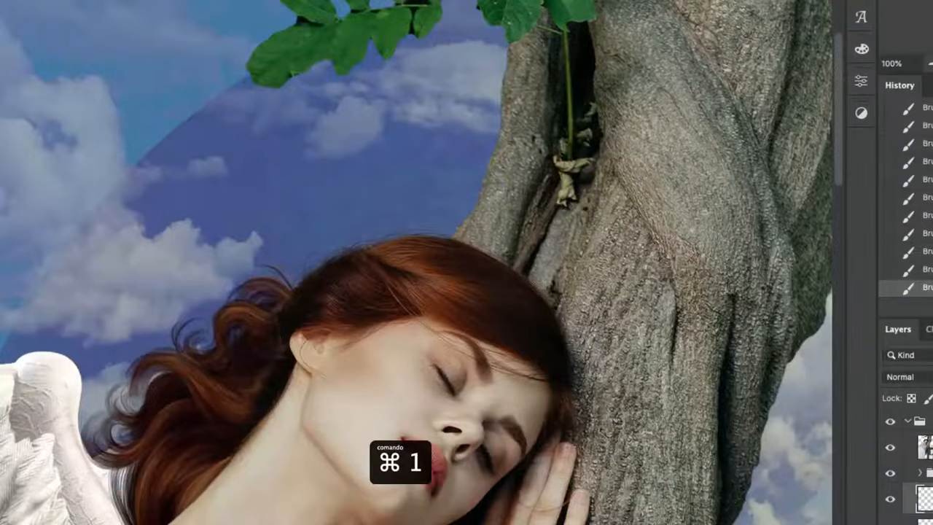
pyautogui.click(890, 499)
pyautogui.click(890, 499)
pyautogui.click(890, 499)
pyautogui.click(889, 499)
pyautogui.click(890, 499)
pyautogui.click(890, 500)
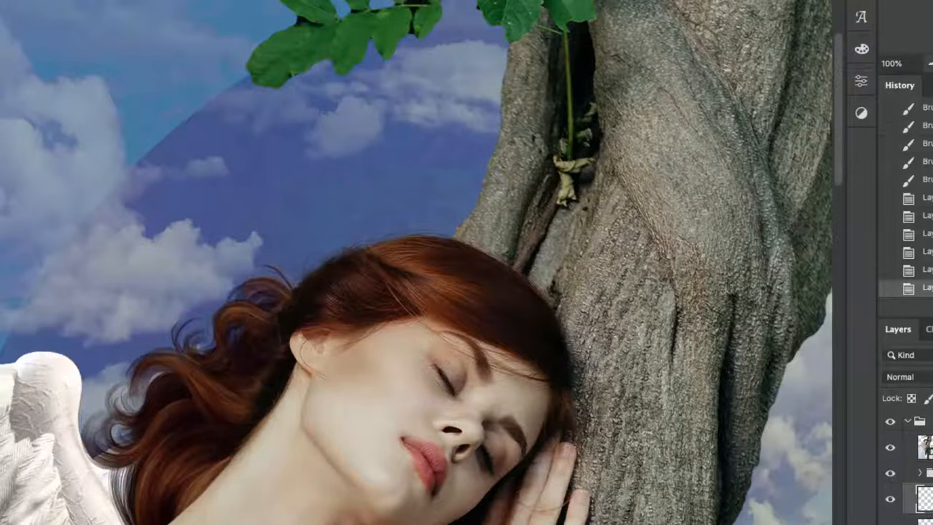
# Step: Compare the composition with the "brush hair" layer hidden and shown, and inspect the finished Lost Fairy Final.psd artwork at 100%
pyautogui.click(889, 499)
pyautogui.click(890, 499)
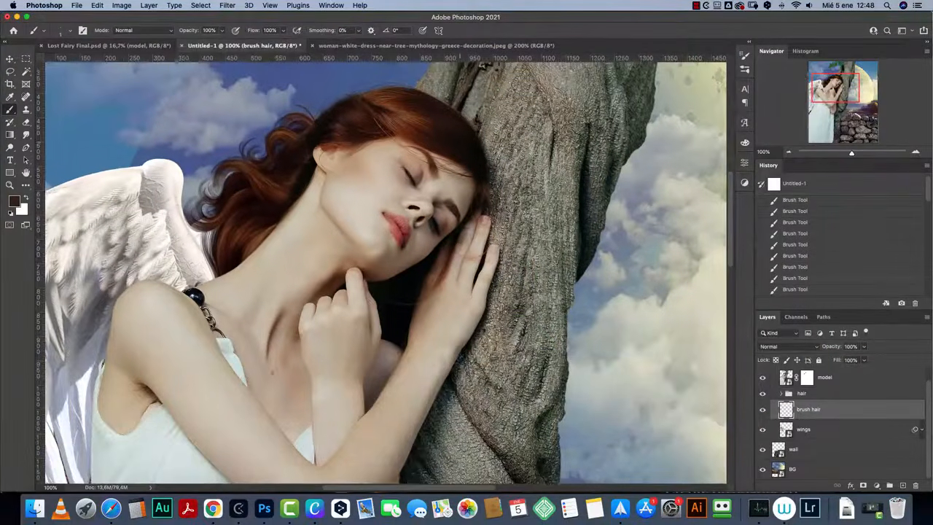
pyautogui.scroll(5, 385, 272)
pyautogui.click(95, 46)
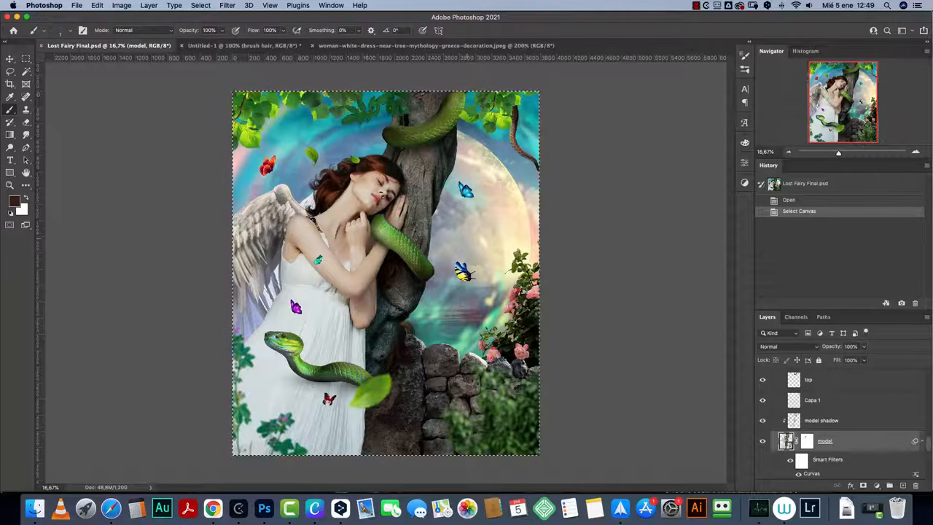
pyautogui.press('super+1')
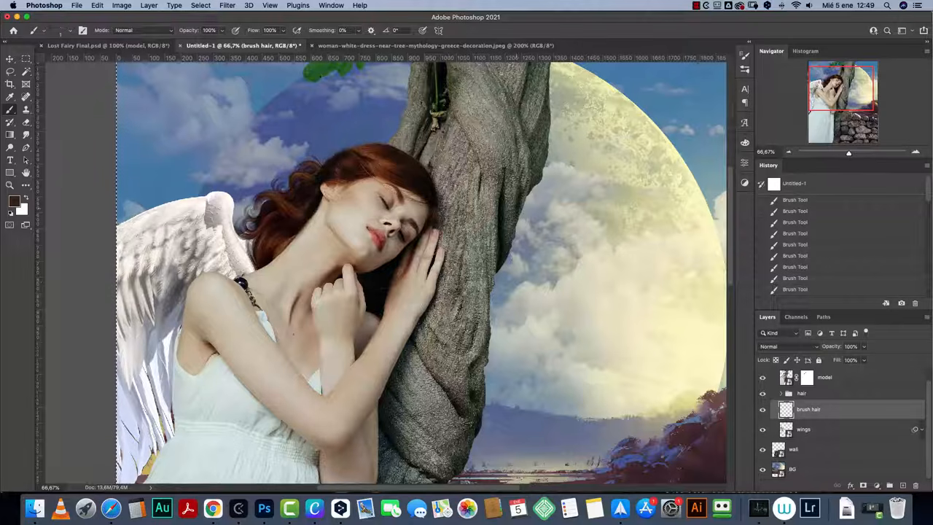
# Step: Close the woman-white-dress photo, preview the curly-haired woman in the red dress in Finder's Resources folder, and open that image in Photoshop
pyautogui.click(402, 46)
pyautogui.press('super+w')
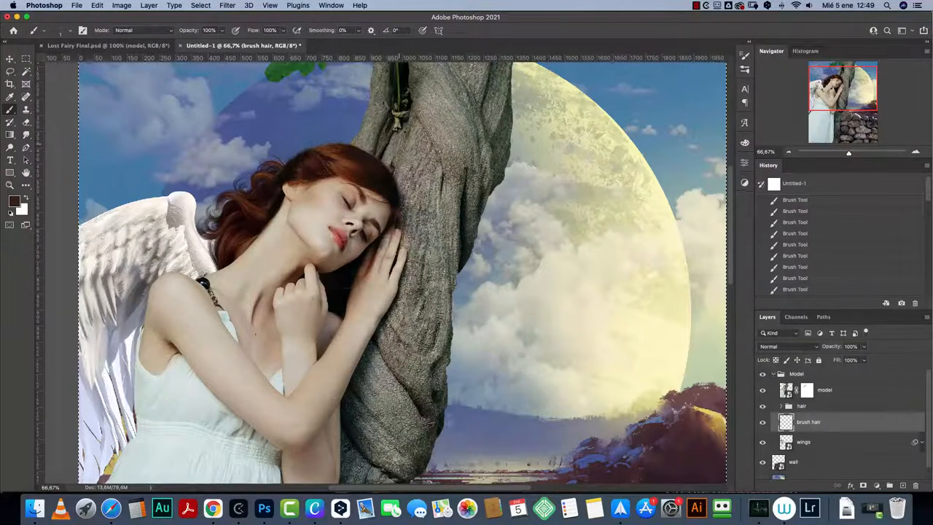
pyautogui.click(38, 509)
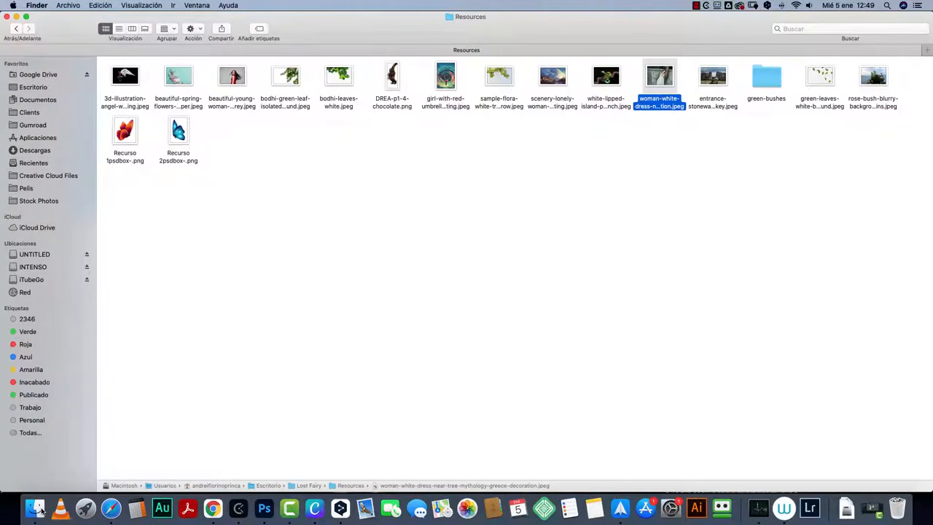
pyautogui.click(234, 77)
pyautogui.press('space')
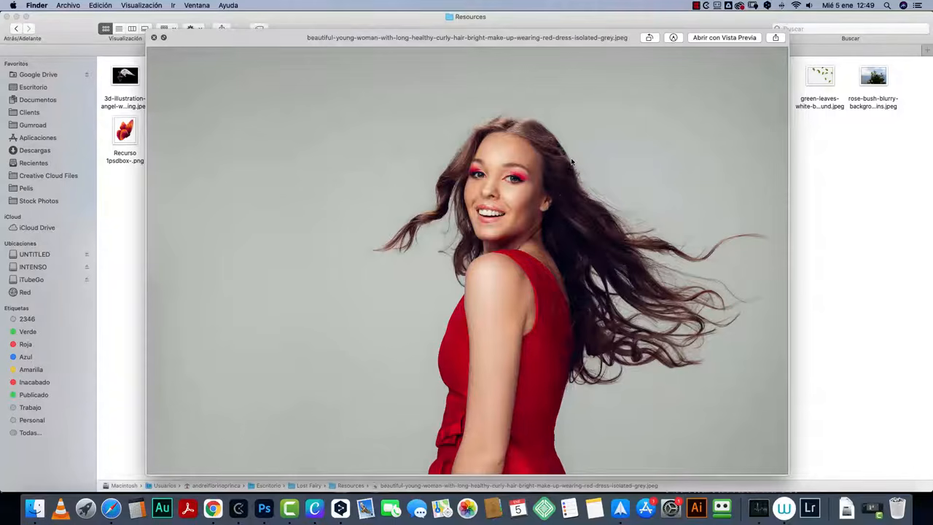
pyautogui.press('space')
pyautogui.rightClick(243, 75)
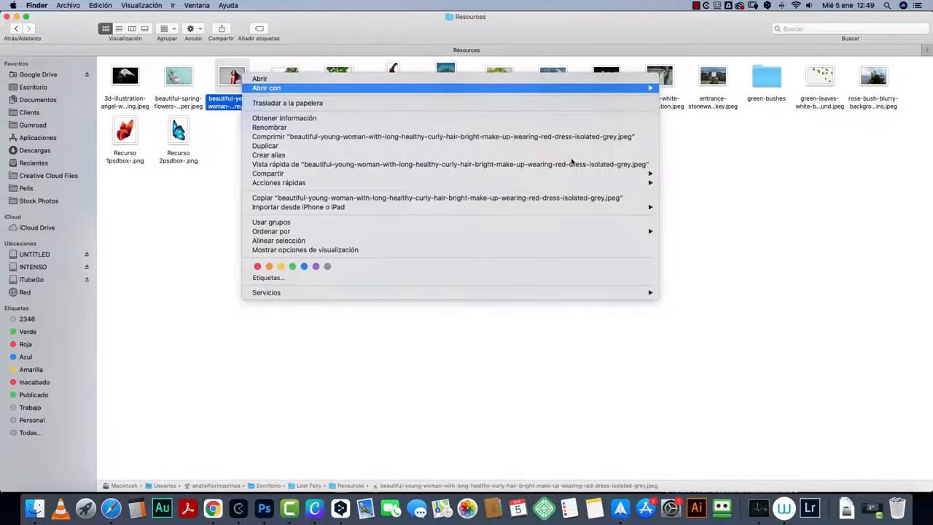
pyautogui.moveTo(291, 87)
pyautogui.click(693, 127)
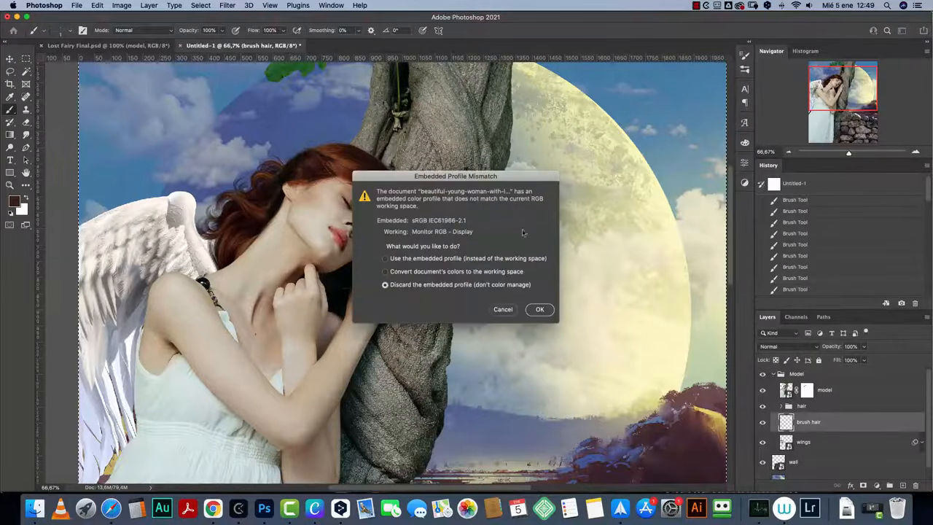
# Step: Examine the flying hair strands against the grey background at 100% and 50% zoom
pyautogui.press('super+1')
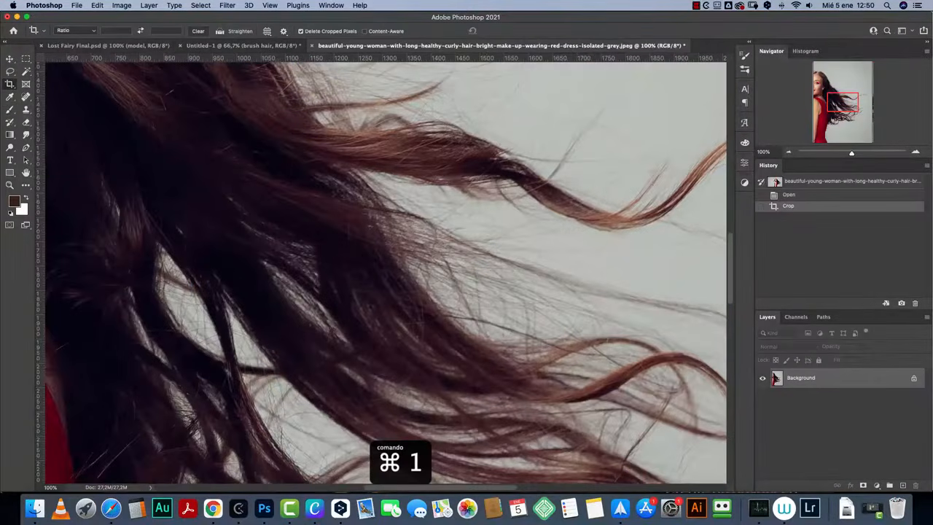
pyautogui.click(788, 153)
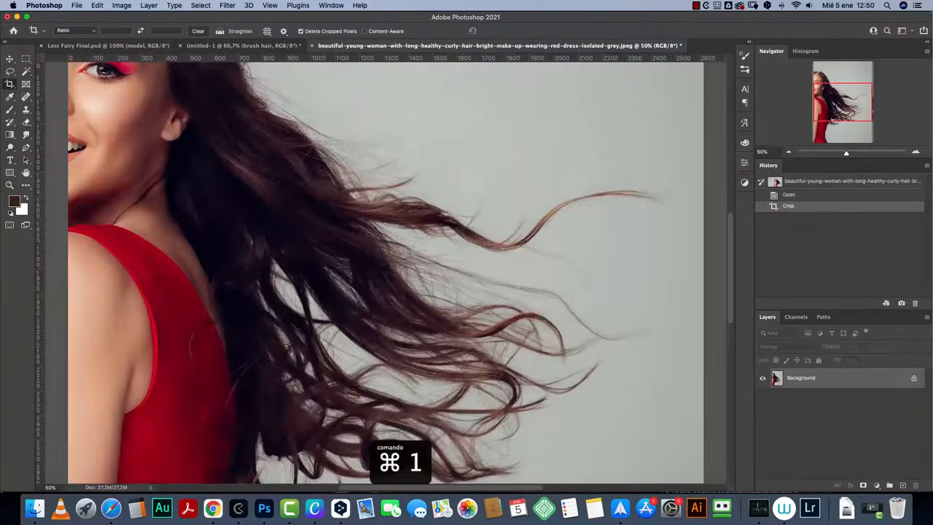
pyautogui.press('super+1')
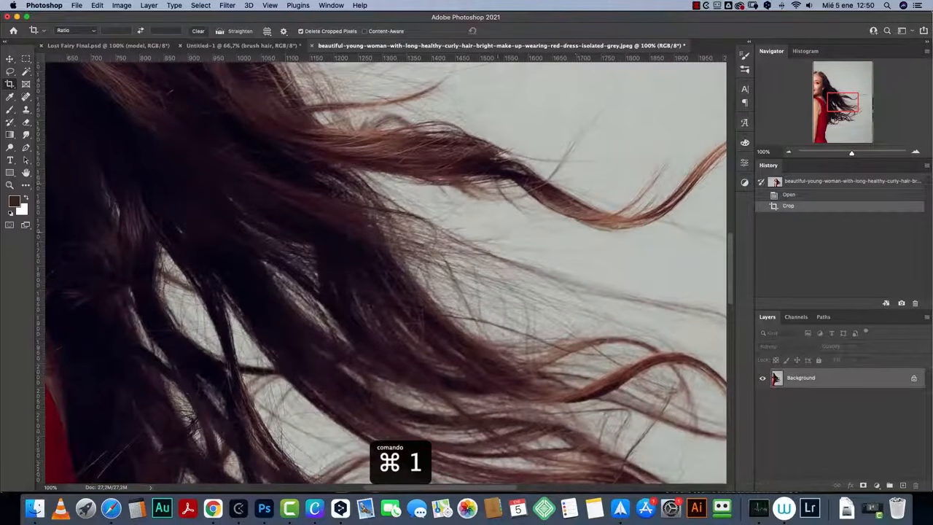
pyautogui.moveTo(496, 150); pyautogui.dragTo(276, 396)
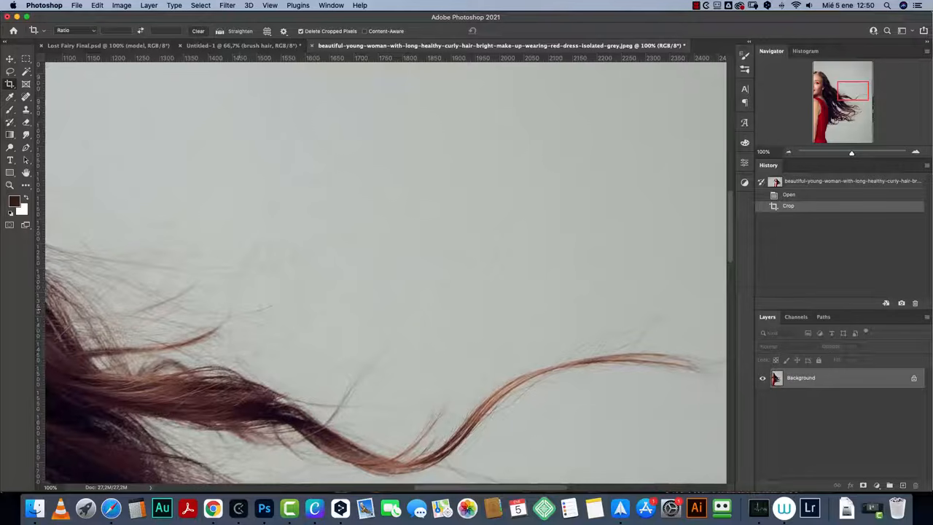
pyautogui.moveTo(276, 396); pyautogui.dragTo(351, 178)
pyautogui.press('super+minus')
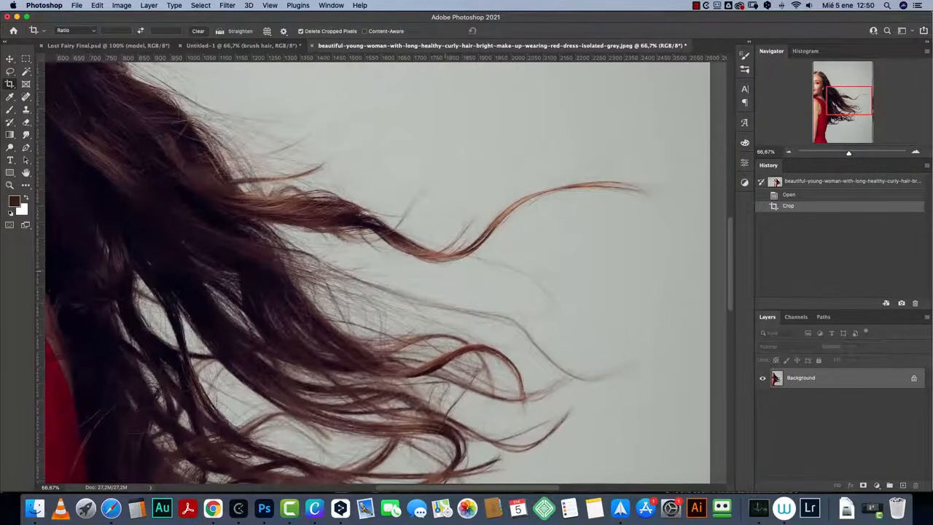
pyautogui.press('super+minus')
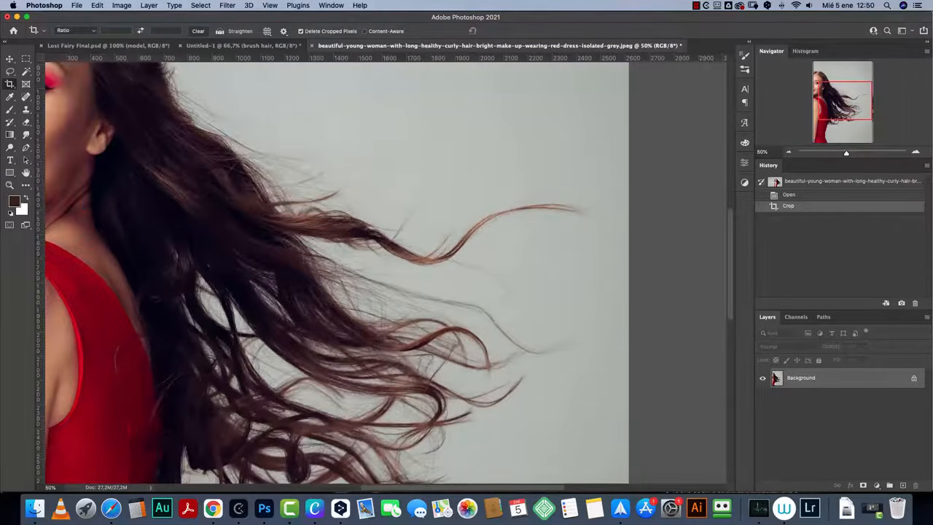
pyautogui.moveTo(413, 176); pyautogui.dragTo(465, 156)
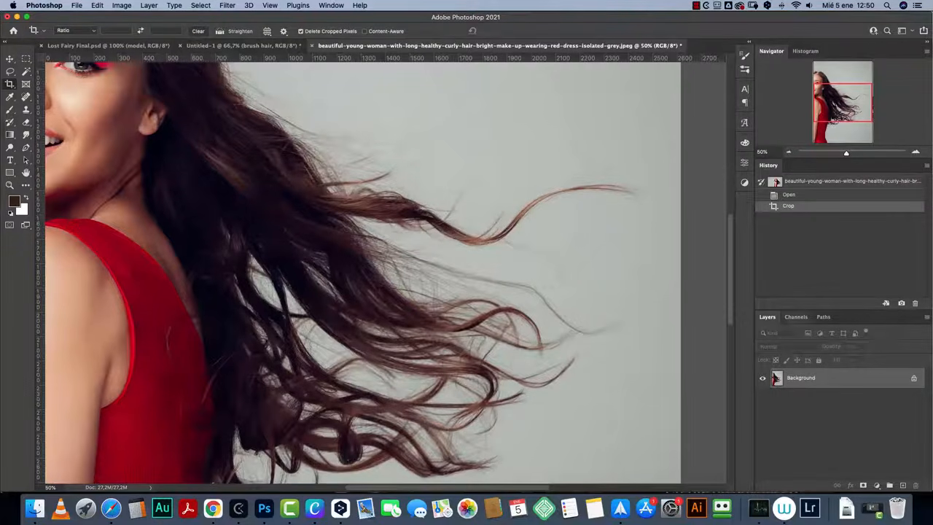
# Step: Compare the hair-to-background contrast in the Red, Green and Blue channels, and return to the RGB composite
pyautogui.click(796, 317)
pyautogui.click(730, 316)
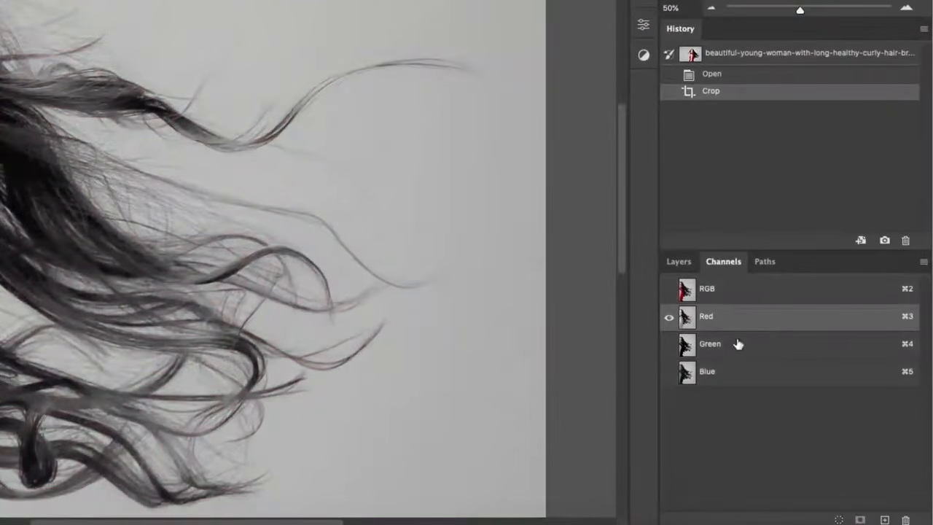
pyautogui.click(737, 350)
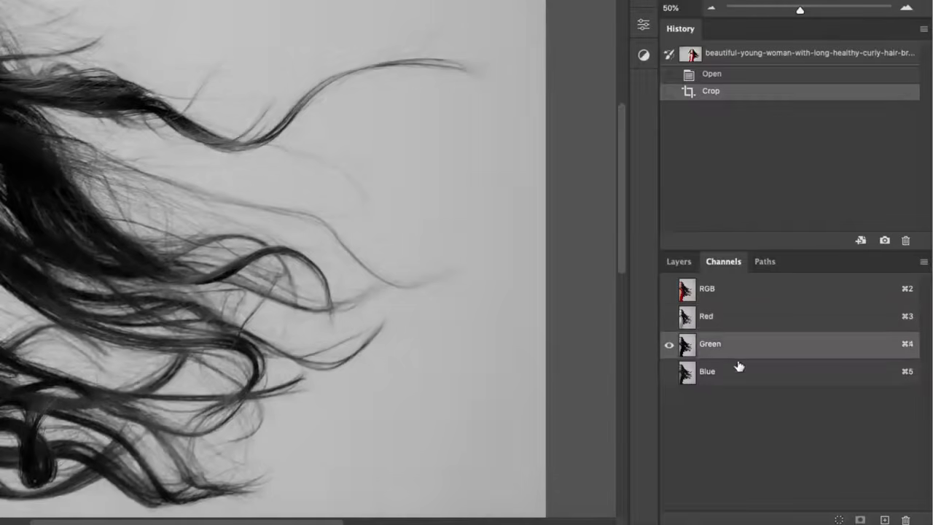
pyautogui.click(736, 368)
pyautogui.click(723, 348)
pyautogui.click(732, 321)
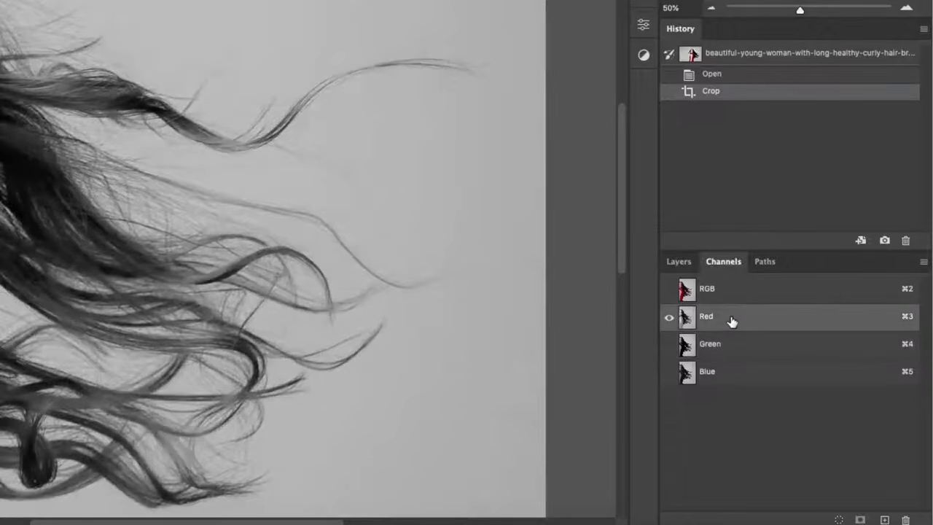
pyautogui.click(736, 351)
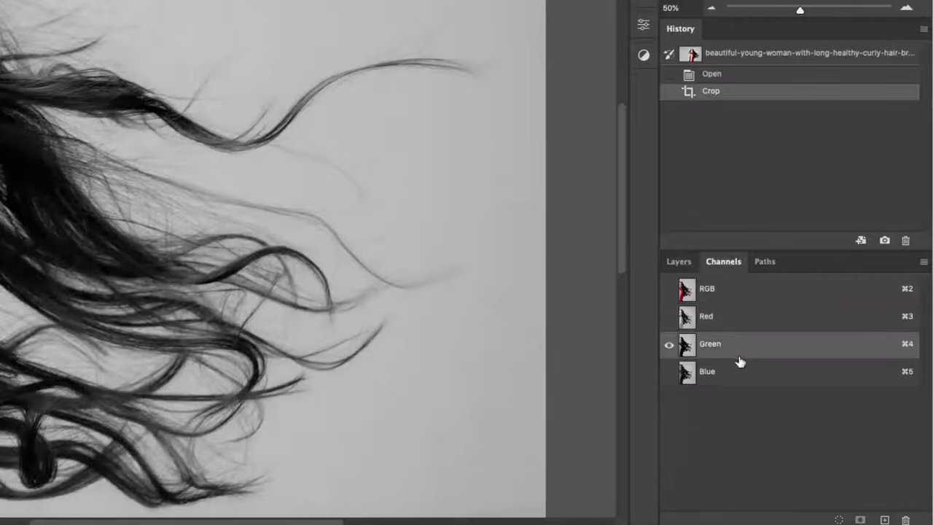
pyautogui.click(731, 373)
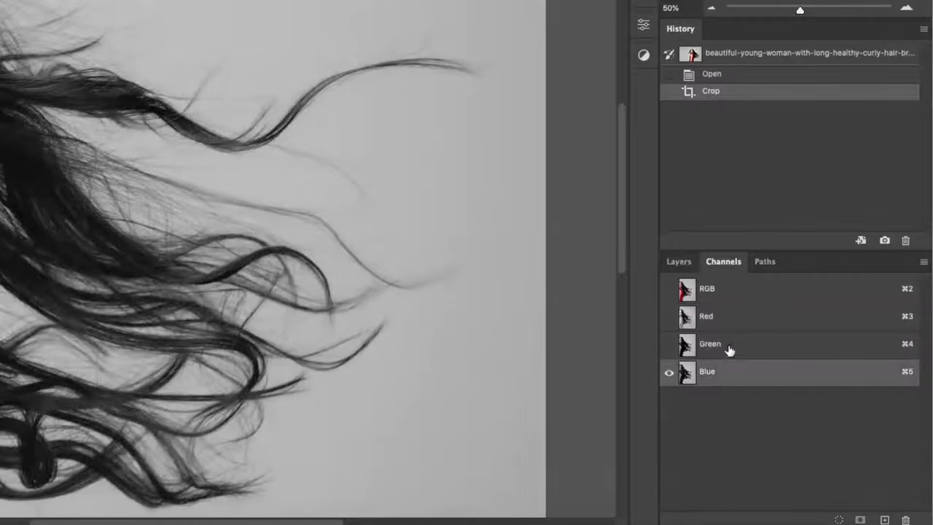
pyautogui.click(729, 349)
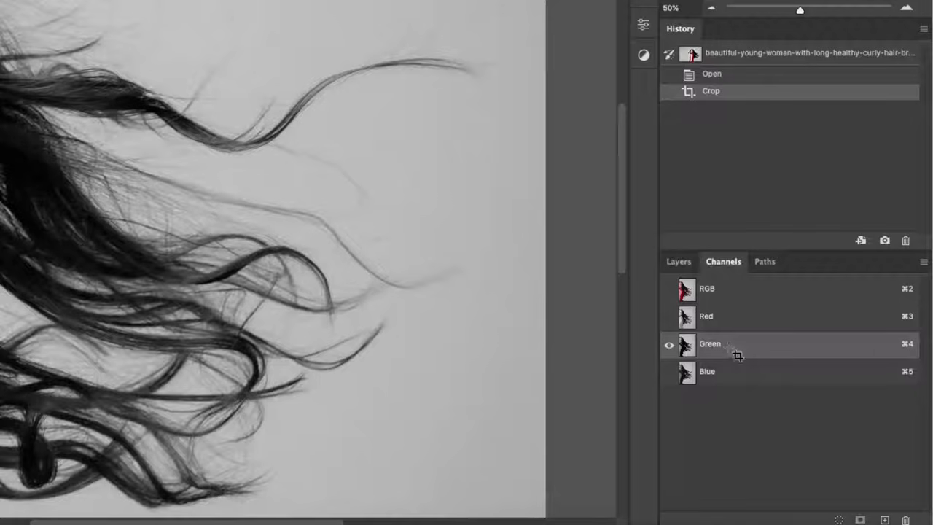
pyautogui.click(719, 291)
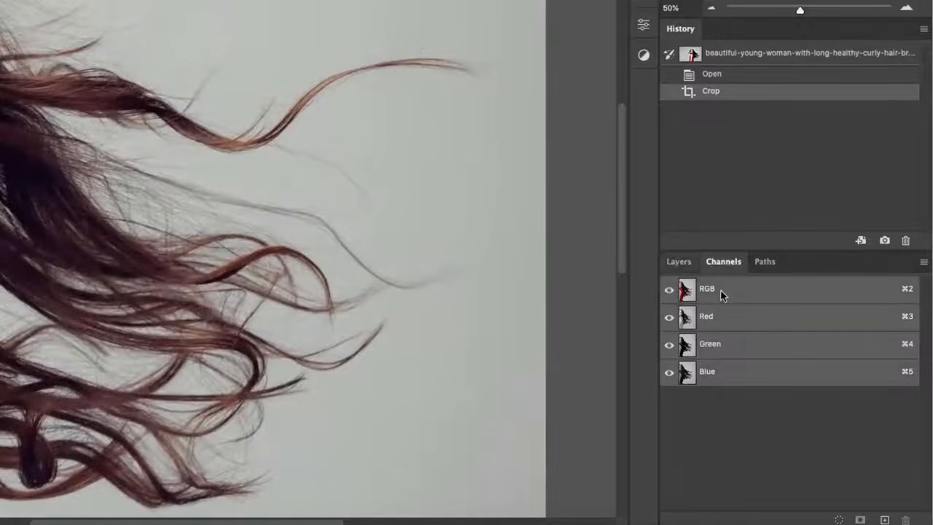
# Step: Start Calculations from the Green channel, and set the Source 2 channel to Blue
pyautogui.click(766, 346)
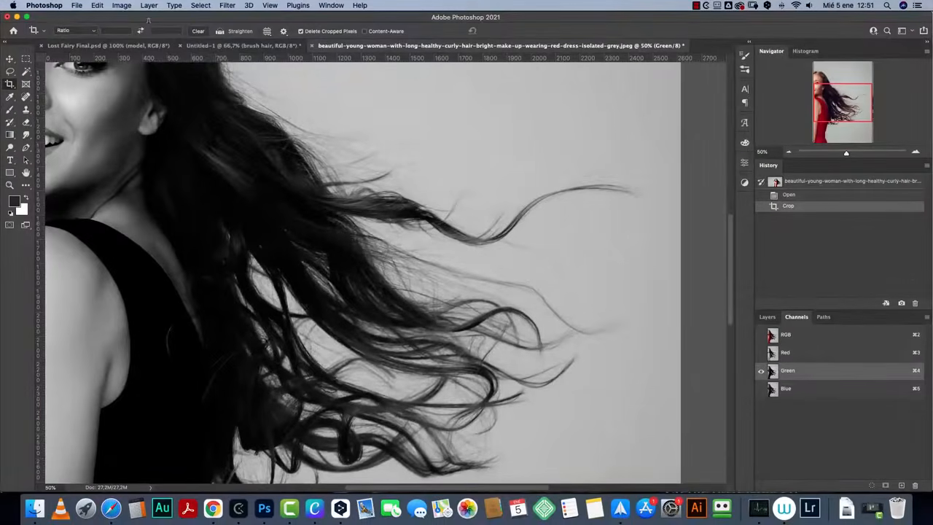
pyautogui.click(122, 6)
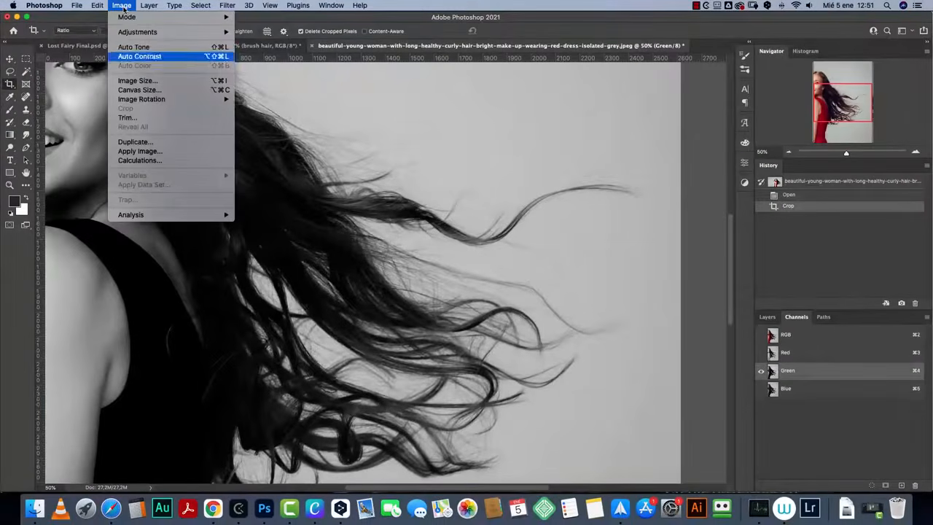
pyautogui.click(140, 160)
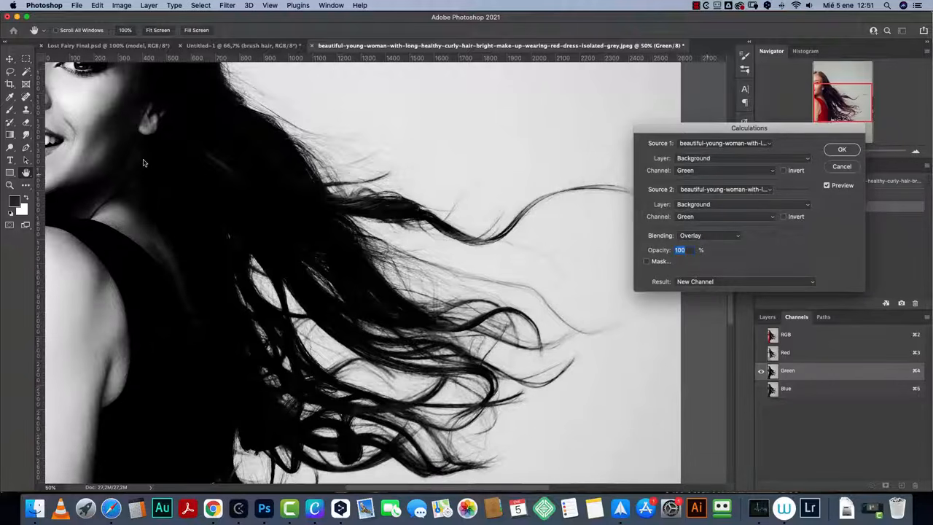
pyautogui.moveTo(728, 131); pyautogui.dragTo(648, 144)
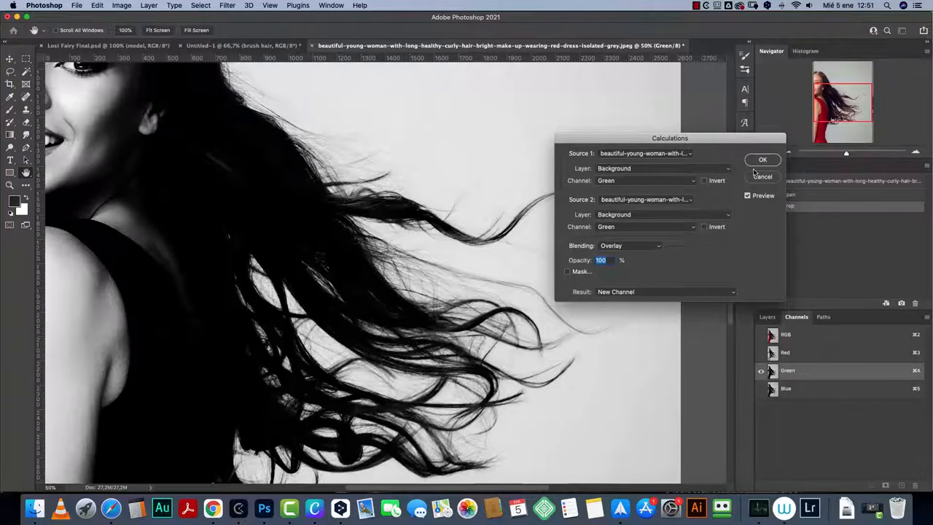
pyautogui.moveTo(675, 131); pyautogui.dragTo(668, 127)
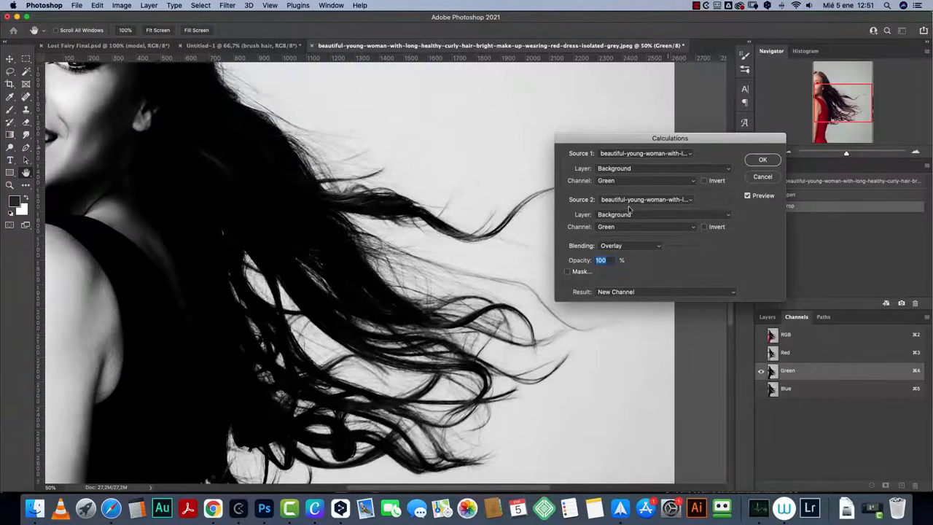
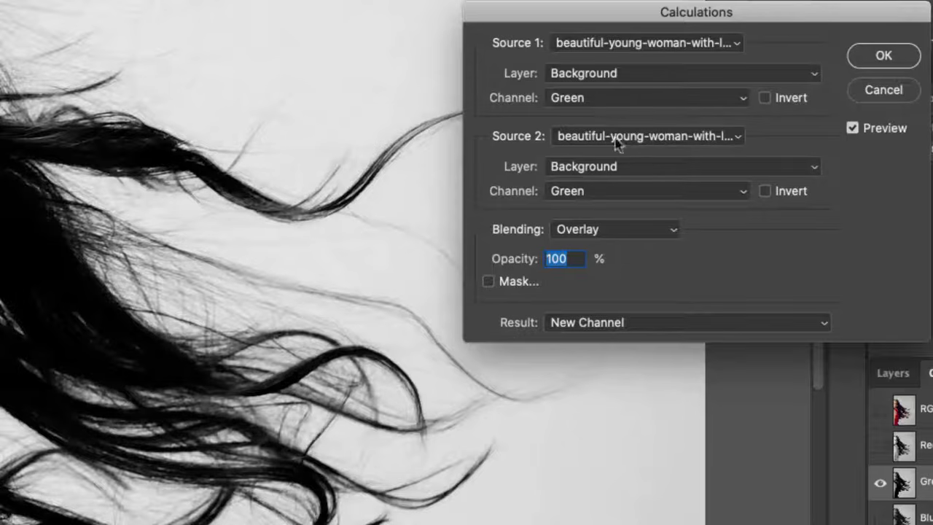
pyautogui.click(638, 191)
pyautogui.click(634, 207)
# Step: Preview the darkening blend modes for the channel calculation, and set Blending to Linear Burn
pyautogui.click(632, 230)
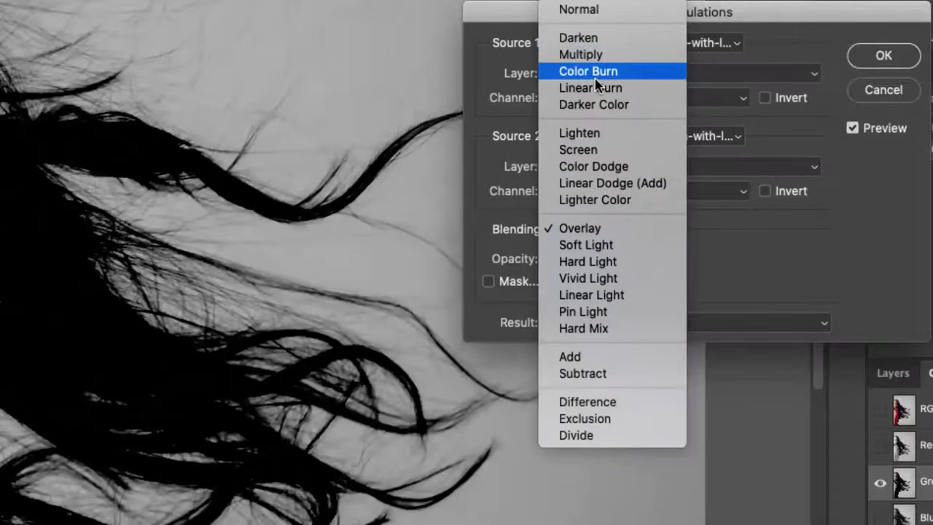
pyautogui.press('Up')
pyautogui.press('Down')
pyautogui.press('Down')
pyautogui.press('Up')
pyautogui.press('Up')
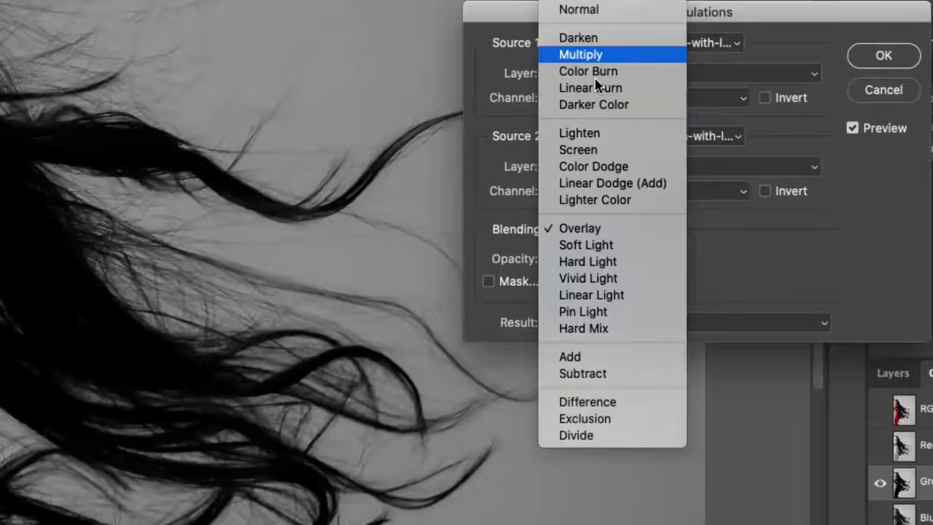
pyautogui.press('Down')
pyautogui.press('Down')
pyautogui.press('Down')
pyautogui.press('Down')
pyautogui.press('Up')
pyautogui.press('Up')
pyautogui.press('Up')
pyautogui.press('Up')
pyautogui.press('Up')
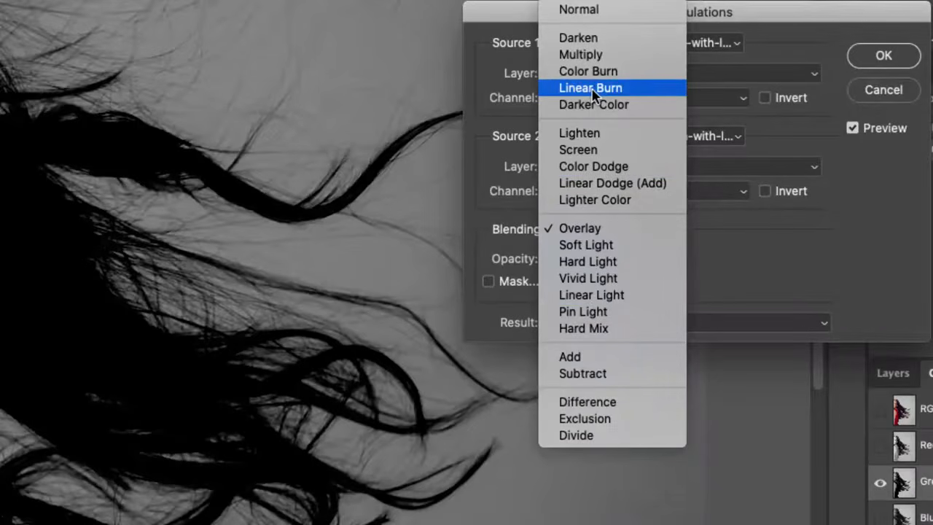
pyautogui.click(592, 89)
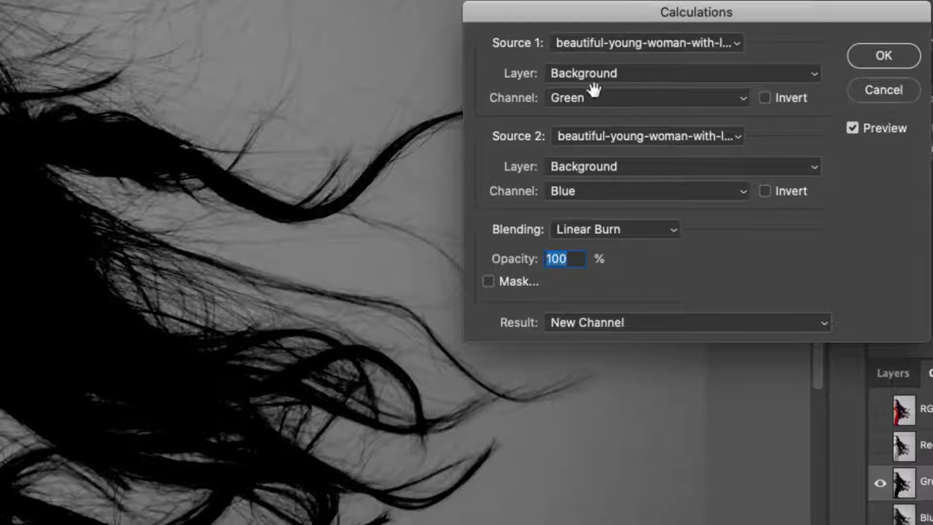
# Step: Review the result options for the calculation, keeping New Channel as the output
pyautogui.click(587, 327)
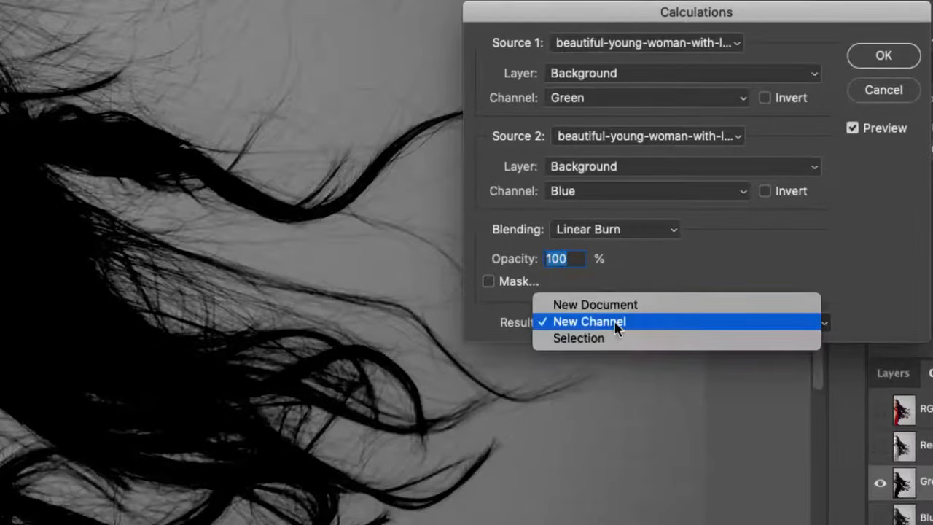
pyautogui.press('Down')
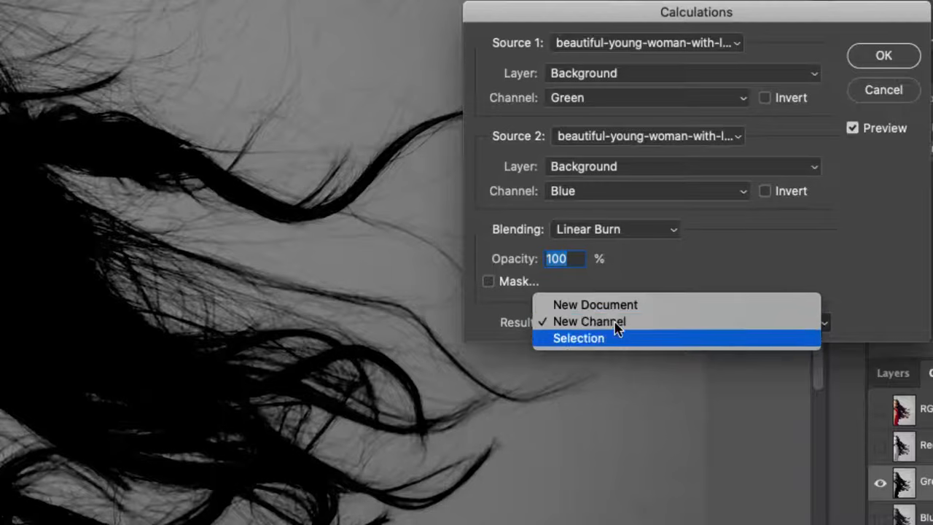
pyautogui.click(714, 266)
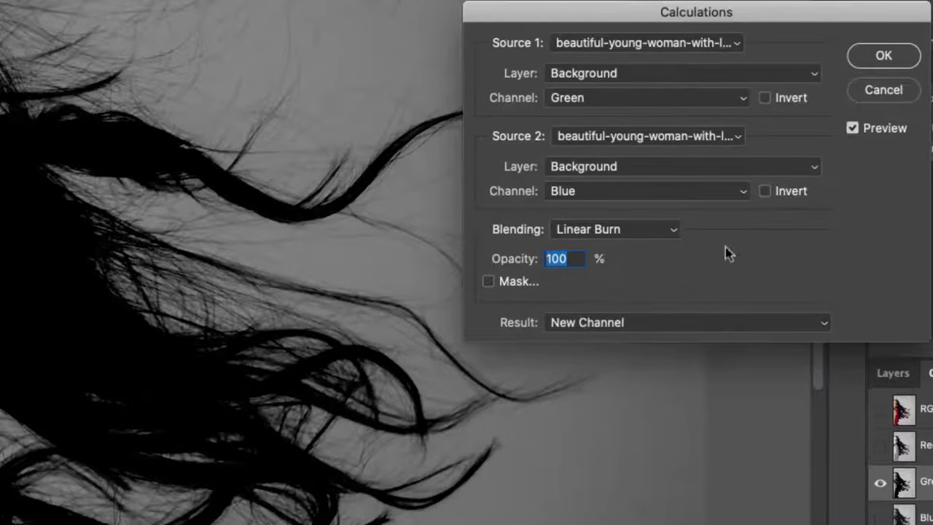
# Step: Apply the Green and Blue Linear Burn calculation as a new channel, and start another calculation from that channel
pyautogui.click(885, 57)
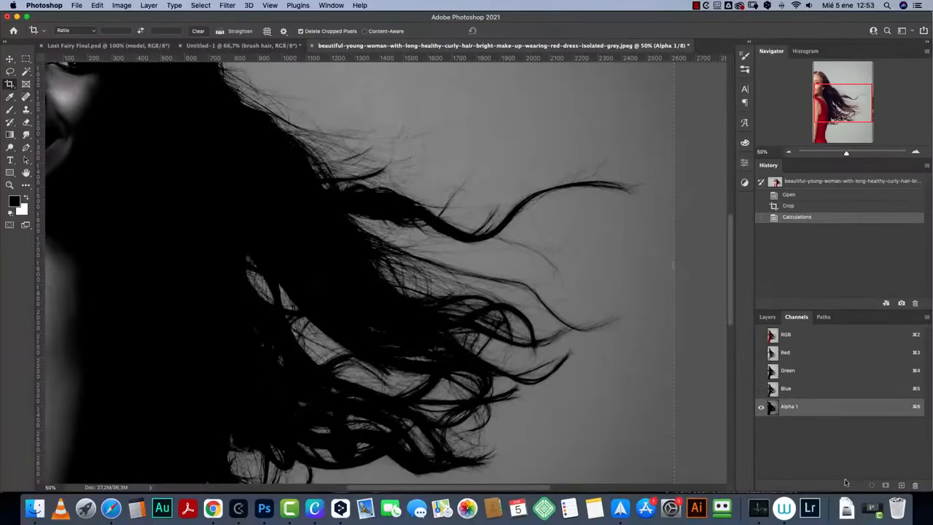
pyautogui.click(11, 59)
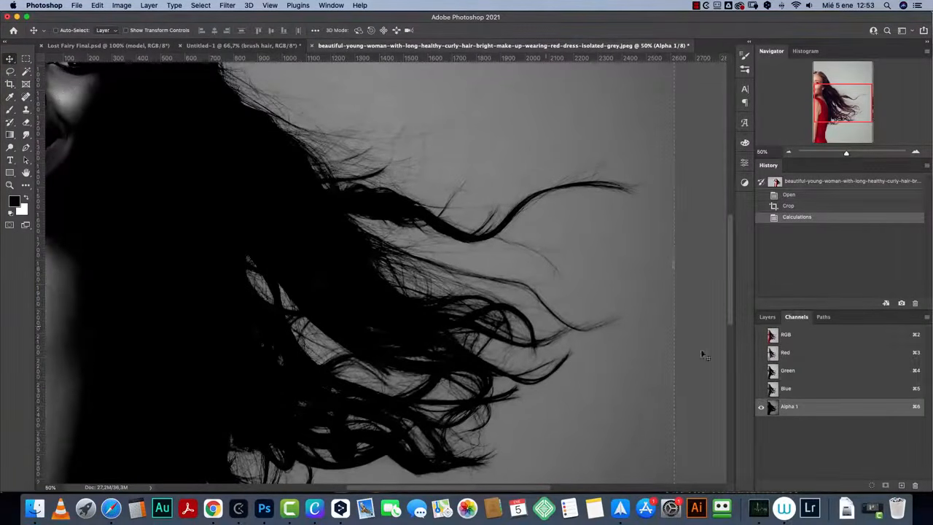
pyautogui.click(124, 5)
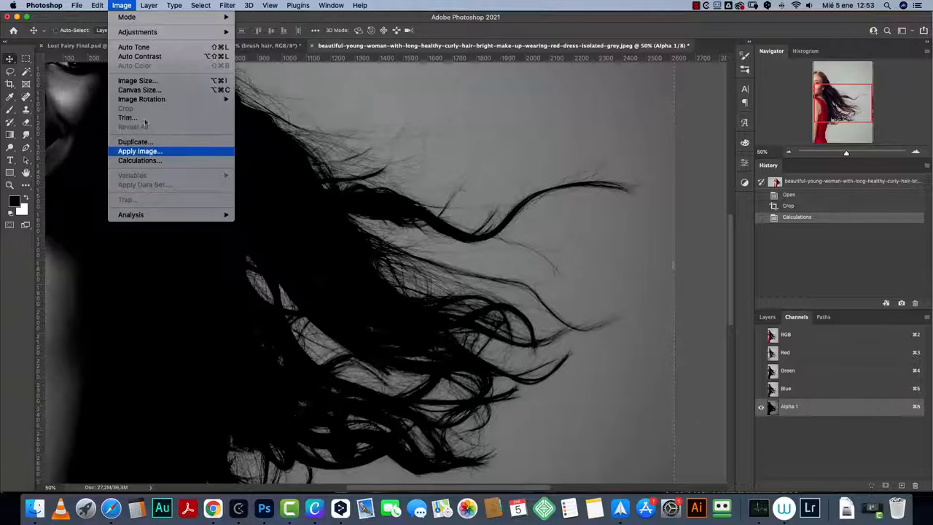
pyautogui.click(150, 160)
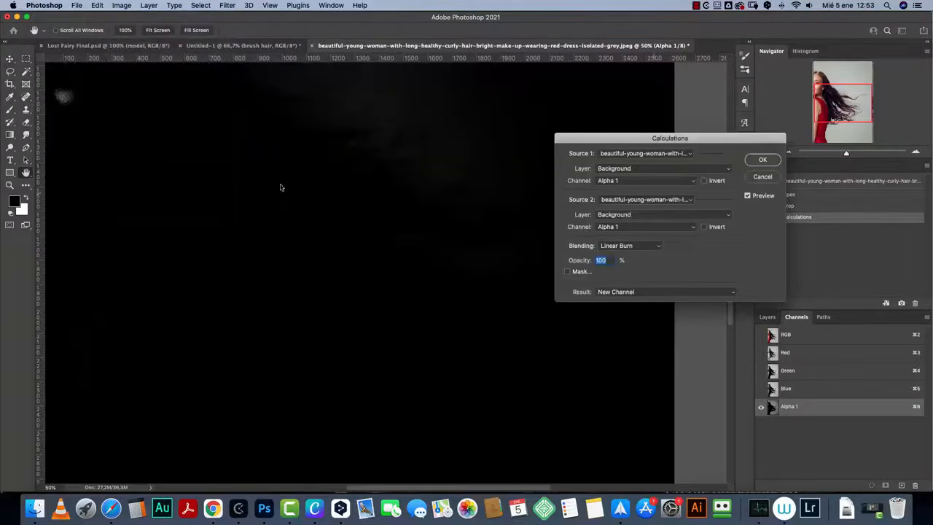
# Step: Set the blending of the second channel calculation to Overlay
pyautogui.click(632, 248)
pyautogui.press('Down')
pyautogui.press('Down')
pyautogui.press('Down')
pyautogui.press('Down')
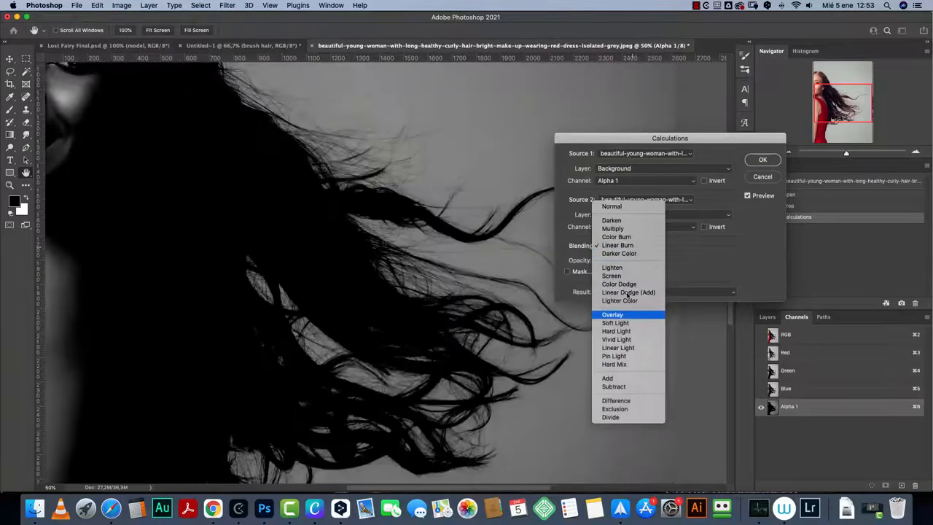
pyautogui.click(624, 315)
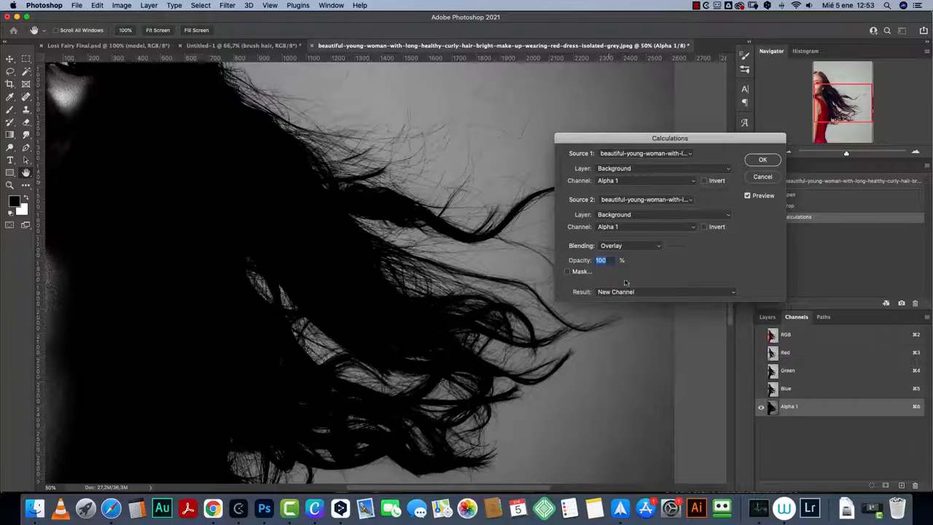
# Step: Try Red, Green and Blue as the Source 1 channel, keeping Alpha 1 as Source 2
pyautogui.click(621, 182)
pyautogui.click(616, 150)
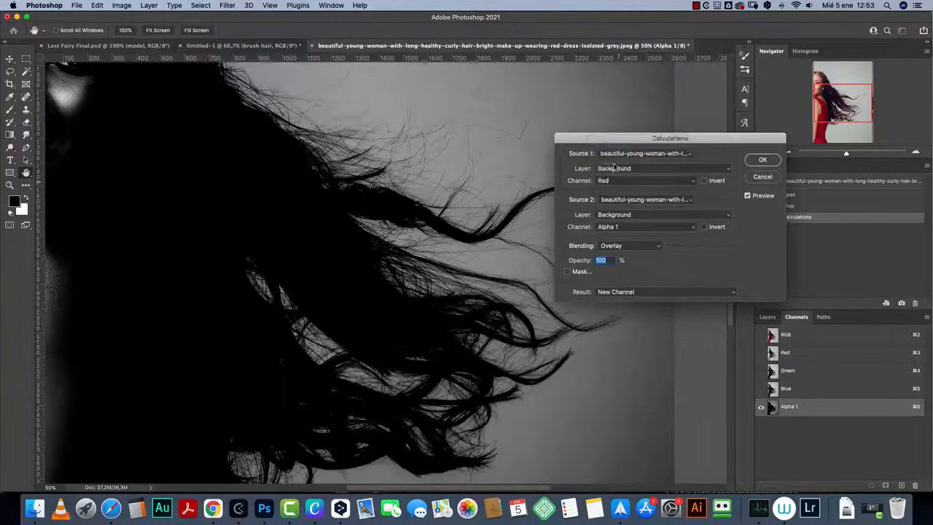
pyautogui.click(616, 181)
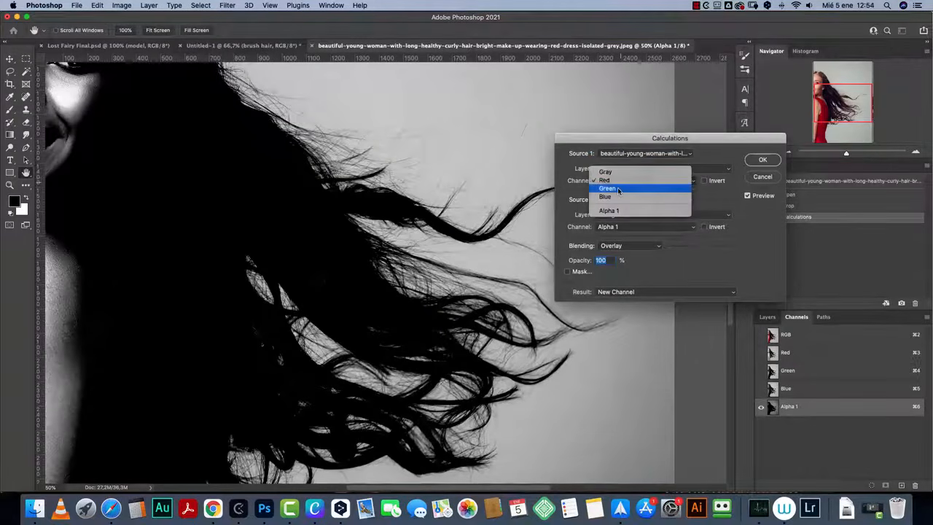
pyautogui.click(617, 187)
pyautogui.click(623, 225)
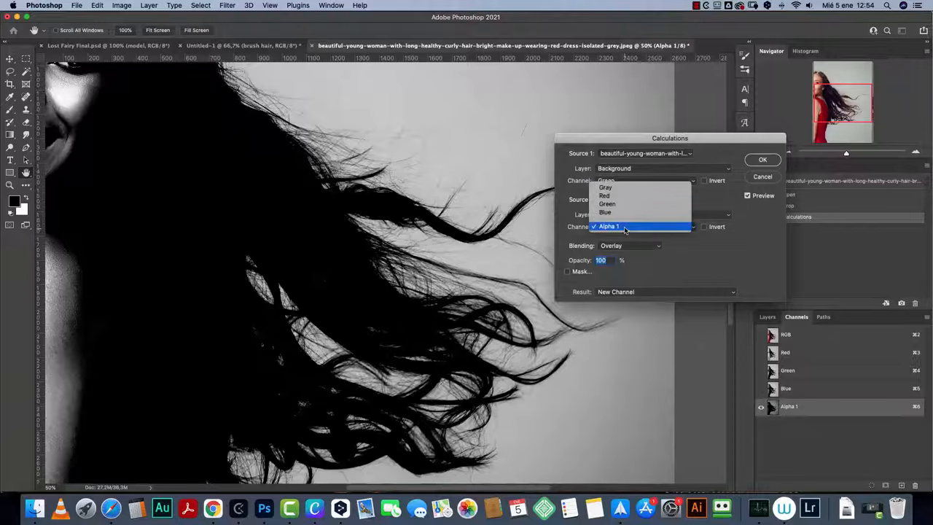
pyautogui.click(624, 228)
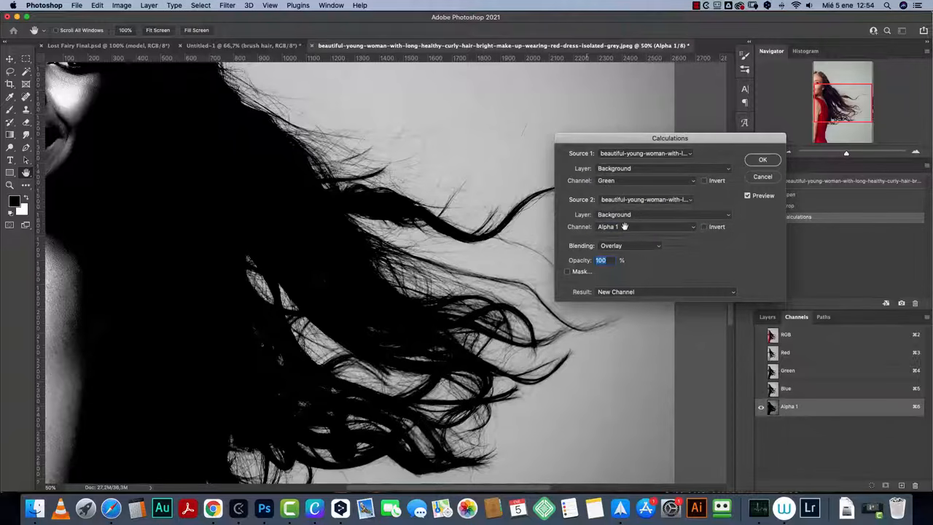
pyautogui.click(625, 181)
pyautogui.click(620, 190)
# Step: Preview Color Burn blending for the Blue and Alpha 1 calculation, and return to Overlay
pyautogui.click(630, 248)
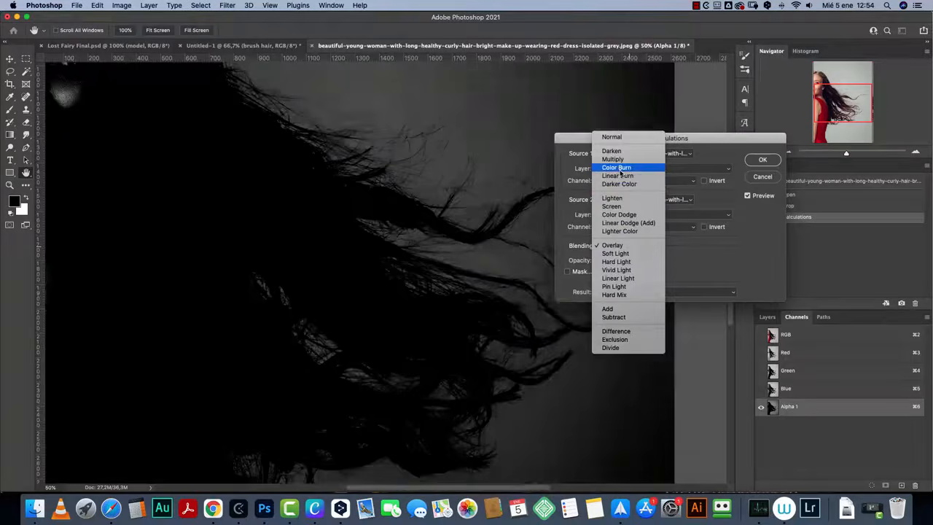
pyautogui.click(619, 169)
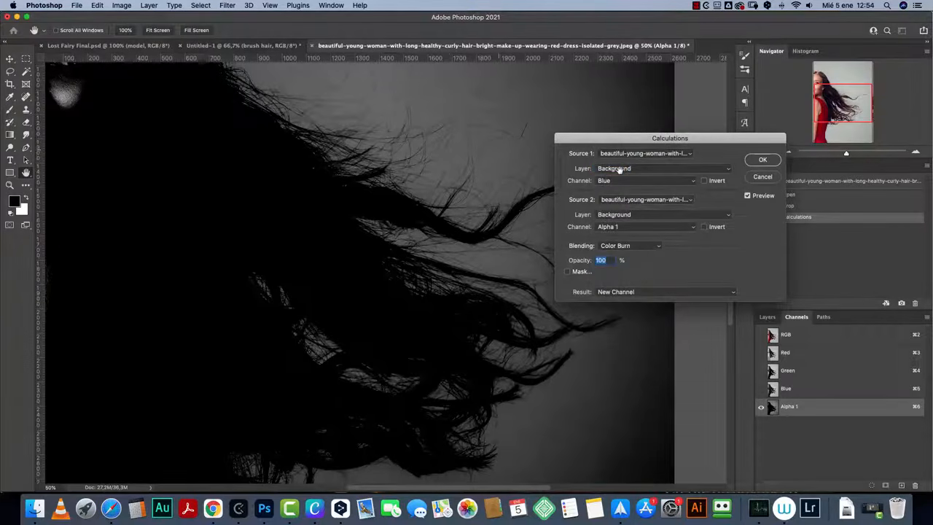
pyautogui.click(632, 246)
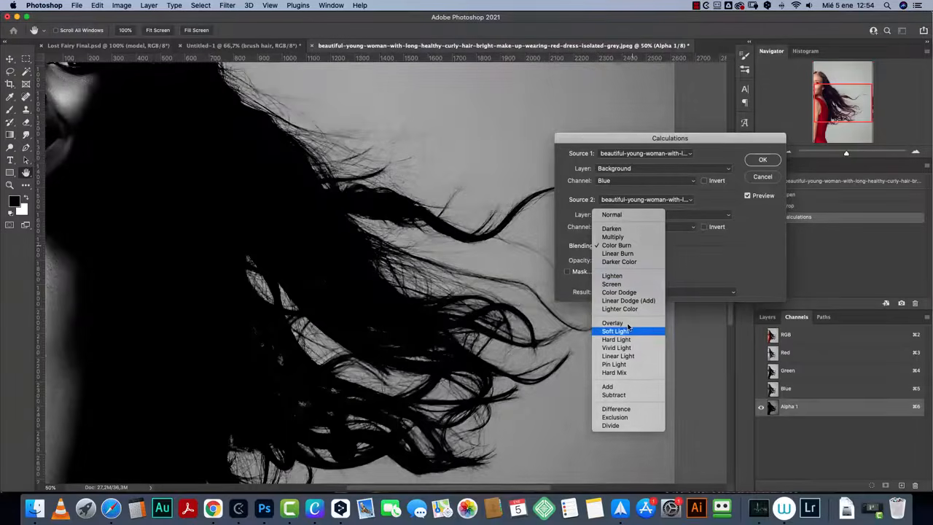
pyautogui.click(623, 322)
# Step: Try Alpha 1 as the Source 1 channel, and compare the result by toggling the preview
pyautogui.click(624, 182)
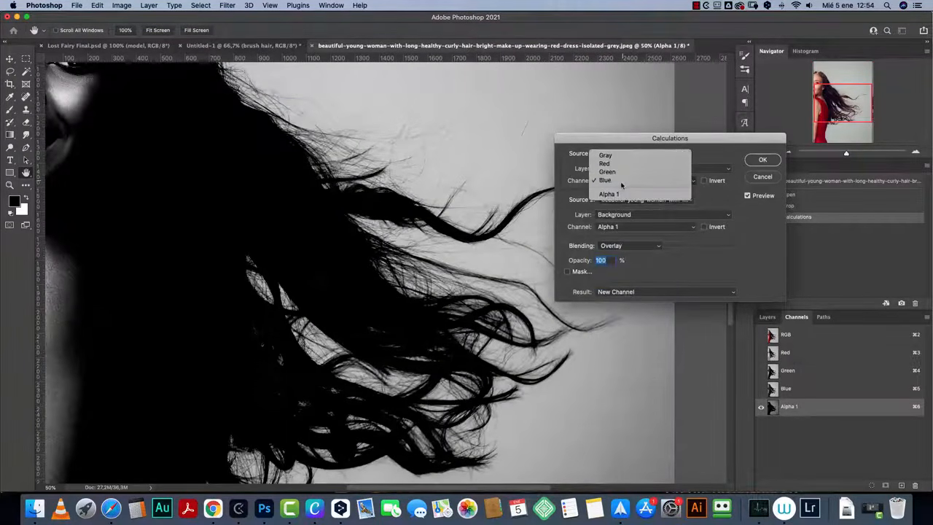
pyautogui.click(615, 194)
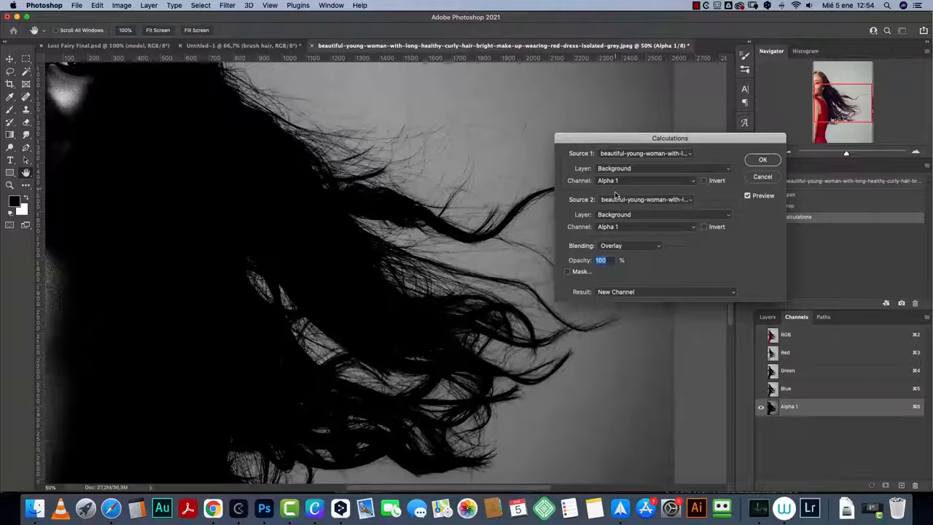
pyautogui.click(747, 196)
pyautogui.click(747, 195)
pyautogui.click(747, 195)
pyautogui.click(747, 196)
# Step: Set Source 1 to Green, preview Soft Light, and create a new channel with Hard Light blending
pyautogui.click(624, 180)
pyautogui.click(619, 156)
pyautogui.click(631, 249)
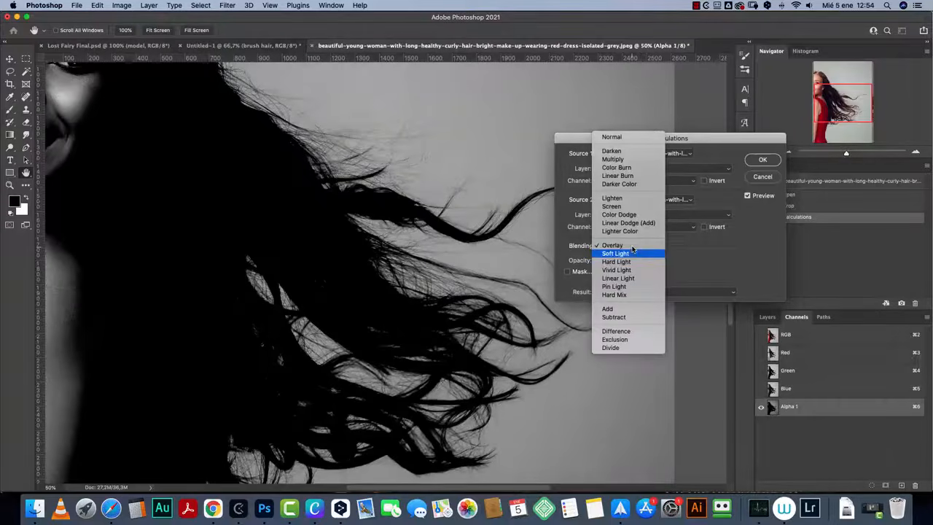
pyautogui.click(628, 253)
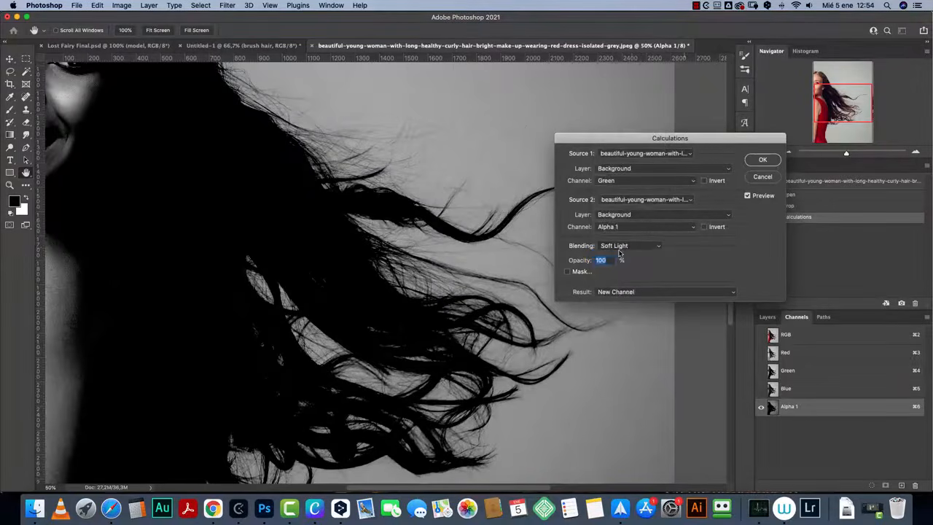
pyautogui.click(617, 251)
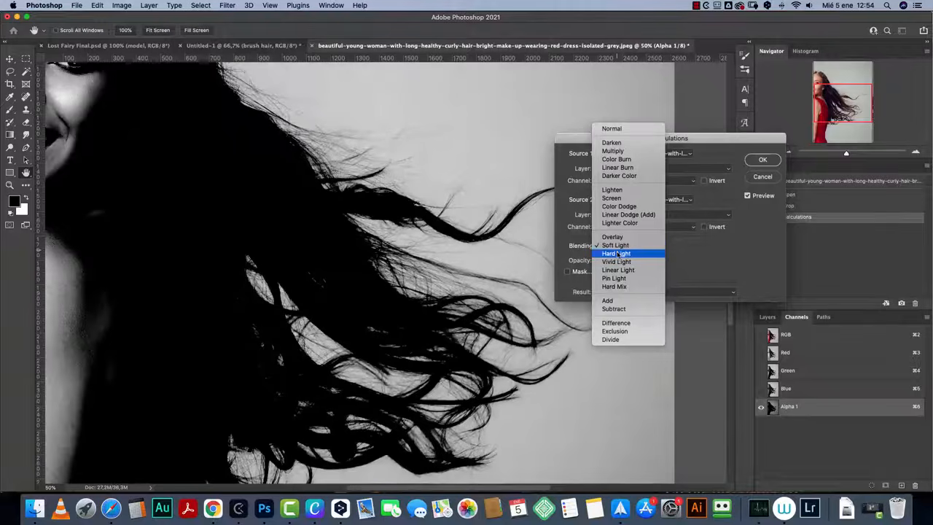
pyautogui.click(617, 253)
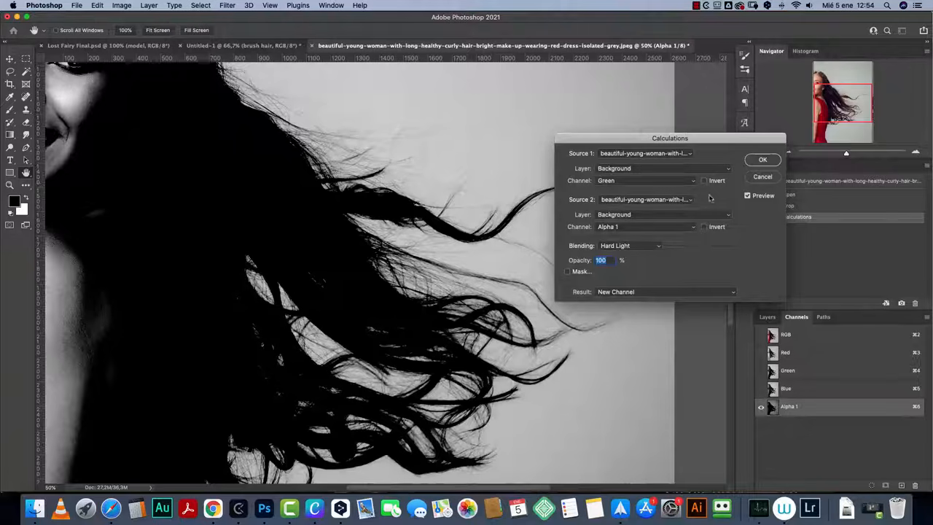
pyautogui.click(763, 160)
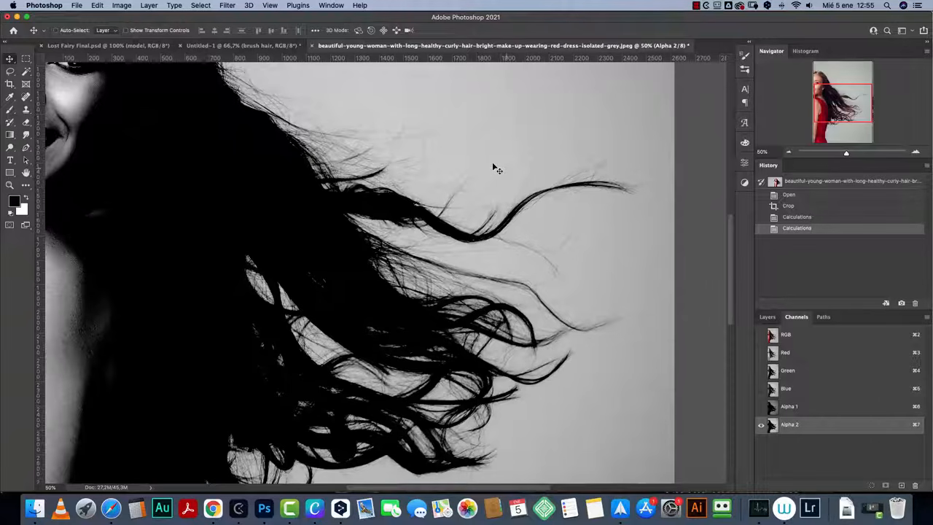
# Step: Set up a soft 159 px brush in Overlay mode with 50% opacity, 20% flow and white as the foreground colour
pyautogui.click(787, 153)
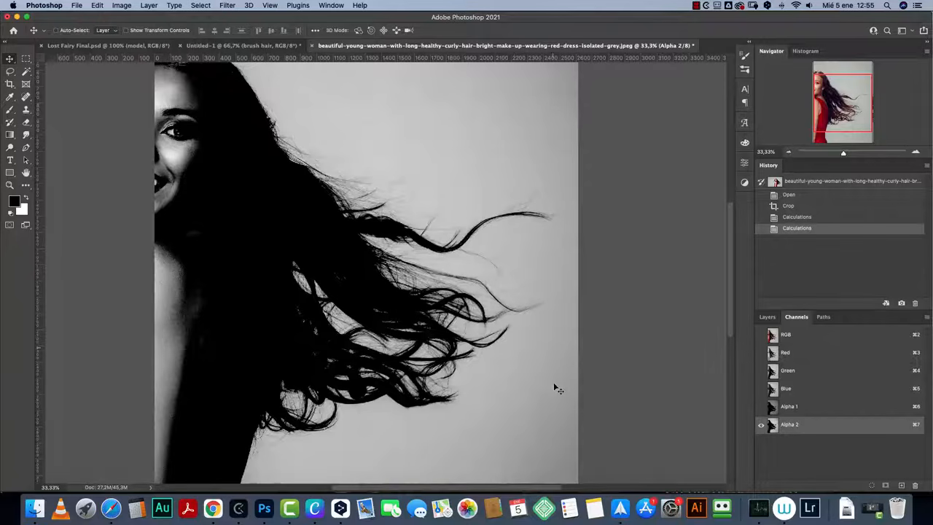
pyautogui.click(915, 152)
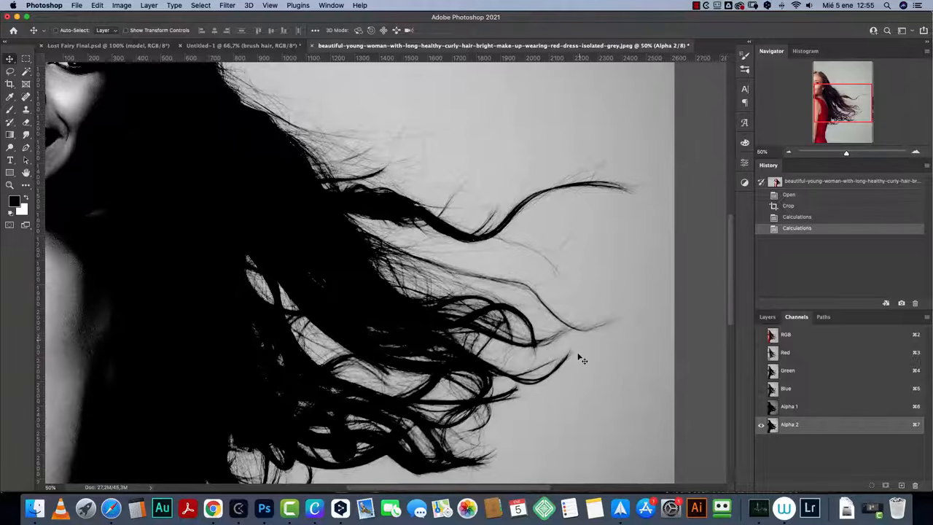
pyautogui.press('b')
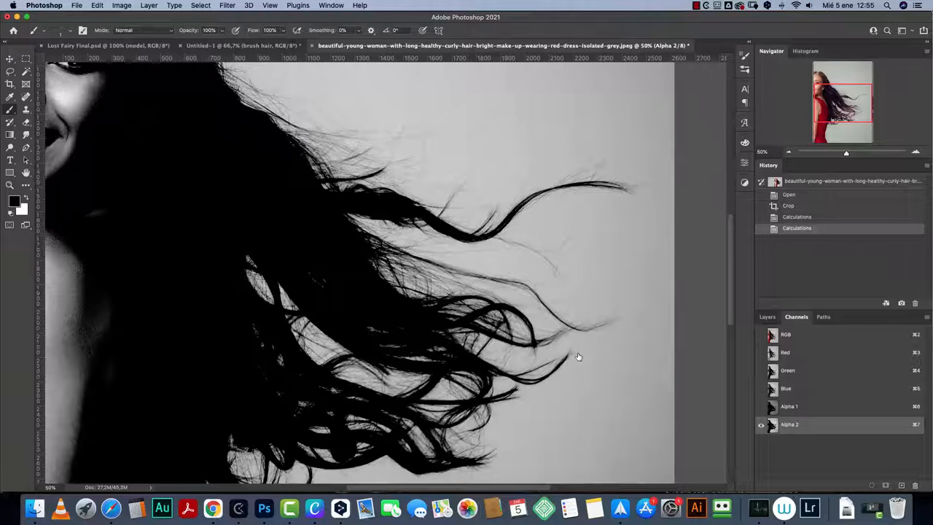
pyautogui.rightClick(300, 159)
pyautogui.moveTo(384, 199)
pyautogui.mouseDown()
pyautogui.moveTo(353, 199)
pyautogui.moveTo(391, 179)
pyautogui.mouseUp()
pyautogui.click(777, 431)
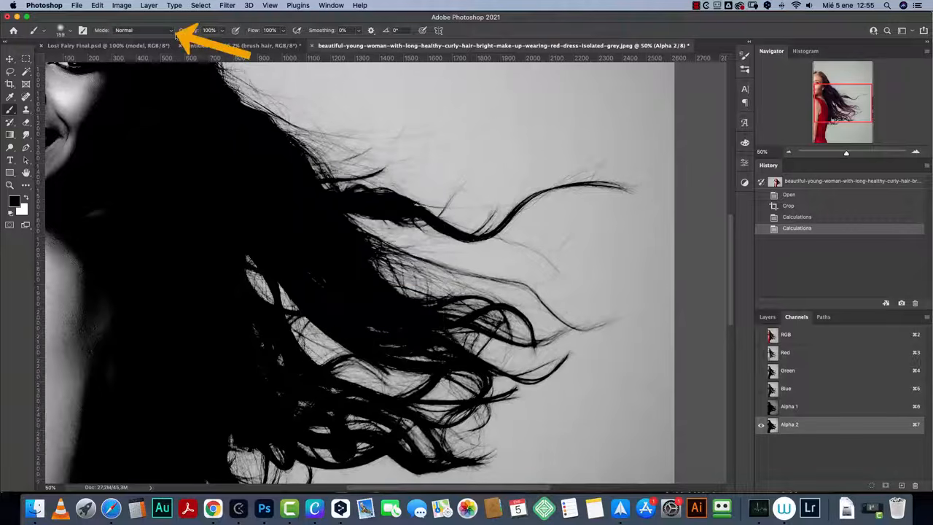
pyautogui.click(156, 30)
pyautogui.click(145, 149)
pyautogui.click(24, 197)
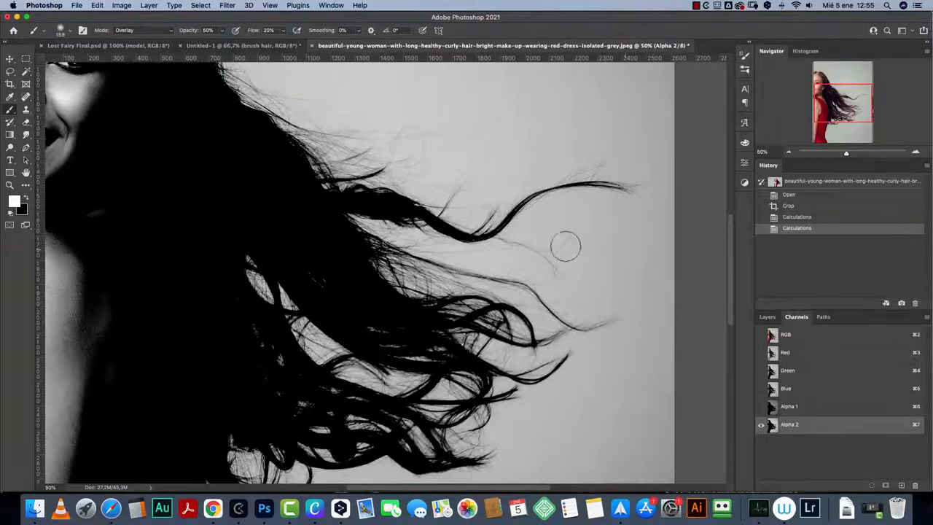
# Step: Undo a test stroke on the strands, and turn off the brush's Shape Dynamics and Transfer options
pyautogui.moveTo(534, 265)
pyautogui.mouseDown()
pyautogui.moveTo(558, 257)
pyautogui.moveTo(533, 253)
pyautogui.mouseUp()
pyautogui.press('super+z')
pyautogui.click(743, 56)
pyautogui.click(537, 96)
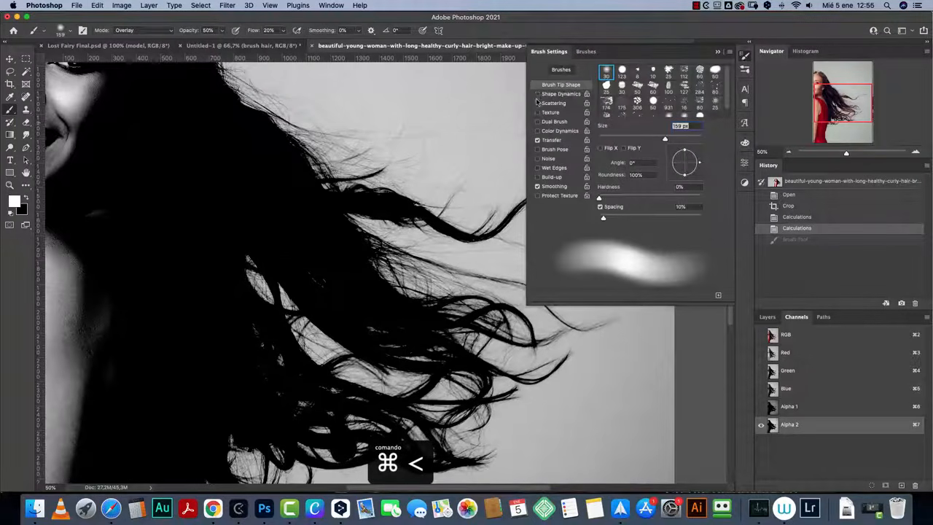
pyautogui.click(537, 141)
pyautogui.click(718, 53)
# Step: Try lightening the background between and around the hair strands with white Overlay strokes, and undo all of them
pyautogui.moveTo(385, 208); pyautogui.dragTo(442, 259)
pyautogui.moveTo(382, 235); pyautogui.dragTo(499, 280)
pyautogui.moveTo(399, 265)
pyautogui.mouseDown()
pyautogui.moveTo(497, 297)
pyautogui.moveTo(494, 328)
pyautogui.moveTo(438, 335)
pyautogui.moveTo(481, 379)
pyautogui.moveTo(437, 393)
pyautogui.moveTo(446, 399)
pyautogui.moveTo(626, 310)
pyautogui.moveTo(506, 315)
pyautogui.mouseUp()
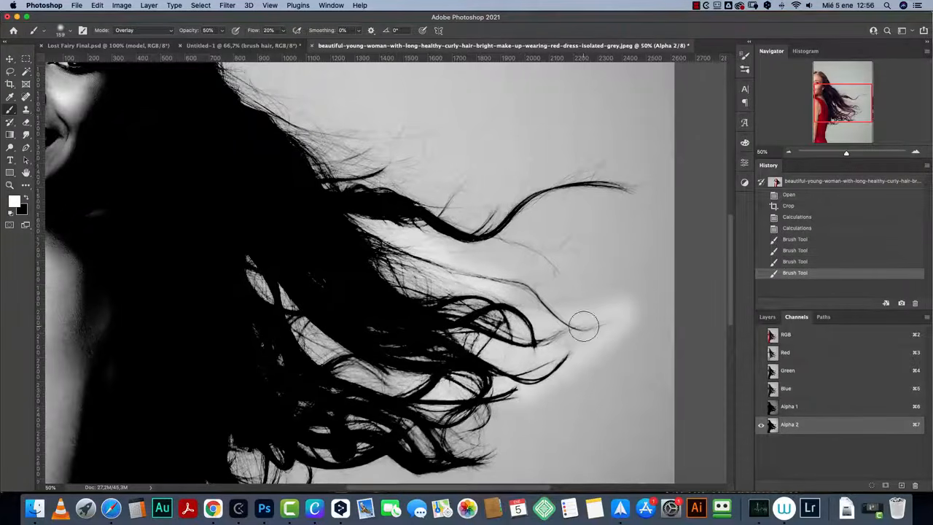
pyautogui.press('super+z')
pyautogui.press('super+z')
pyautogui.press('super+z')
pyautogui.press('super+z')
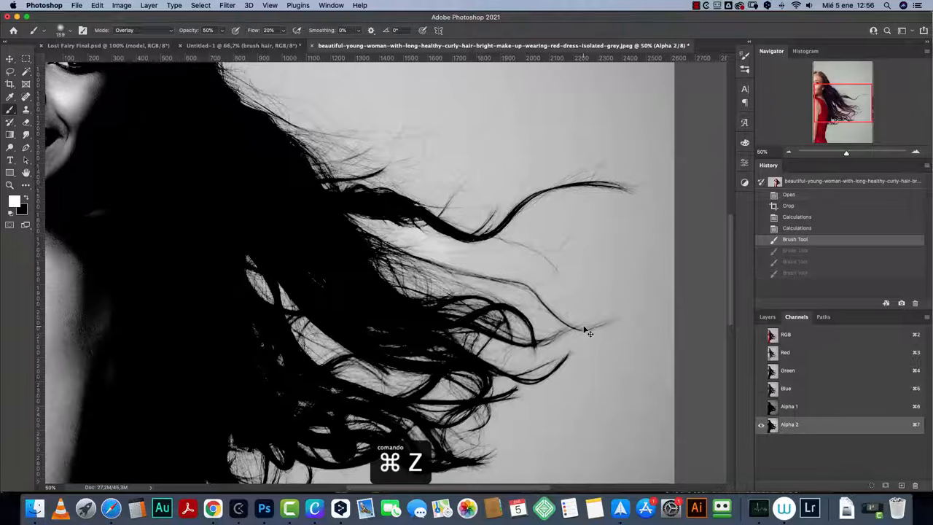
pyautogui.press('super+z')
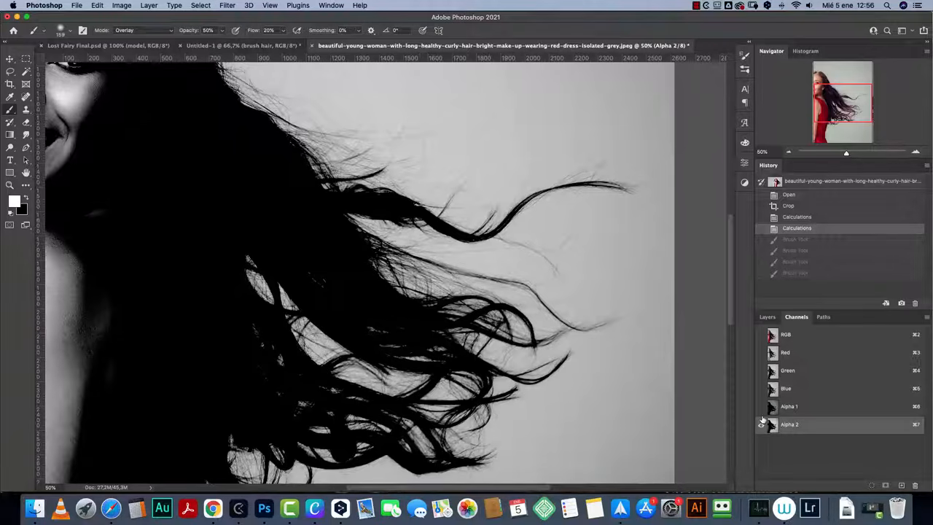
# Step: Open Curves on the Alpha 2 channel, set the white point input to 226, and move the black point inward
pyautogui.press('super+m')
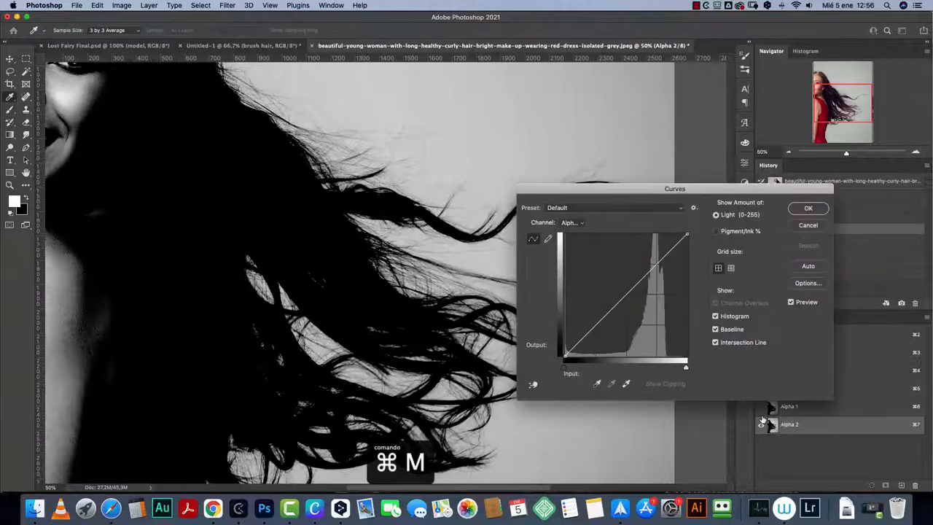
pyautogui.moveTo(663, 186); pyautogui.dragTo(697, 172)
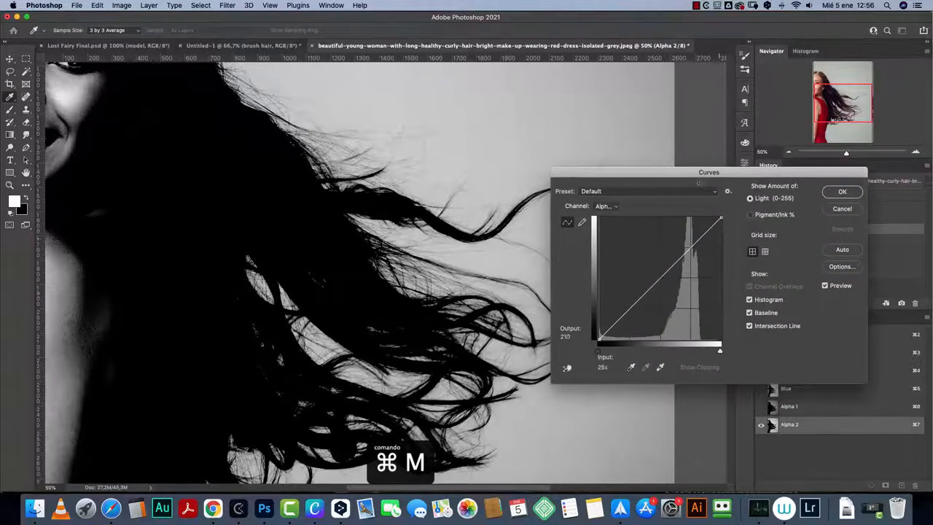
pyautogui.moveTo(720, 217); pyautogui.dragTo(706, 208)
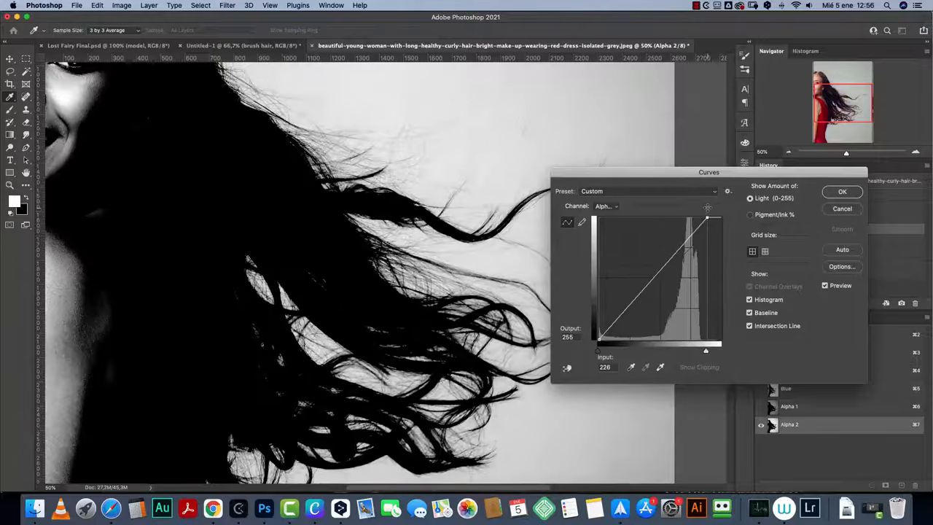
pyautogui.moveTo(598, 339); pyautogui.dragTo(616, 339)
# Step: Add curve points at input 122, output 96 and input 184, output 199, compare before and after, and apply the Curves adjustment
pyautogui.moveTo(654, 291); pyautogui.dragTo(658, 294)
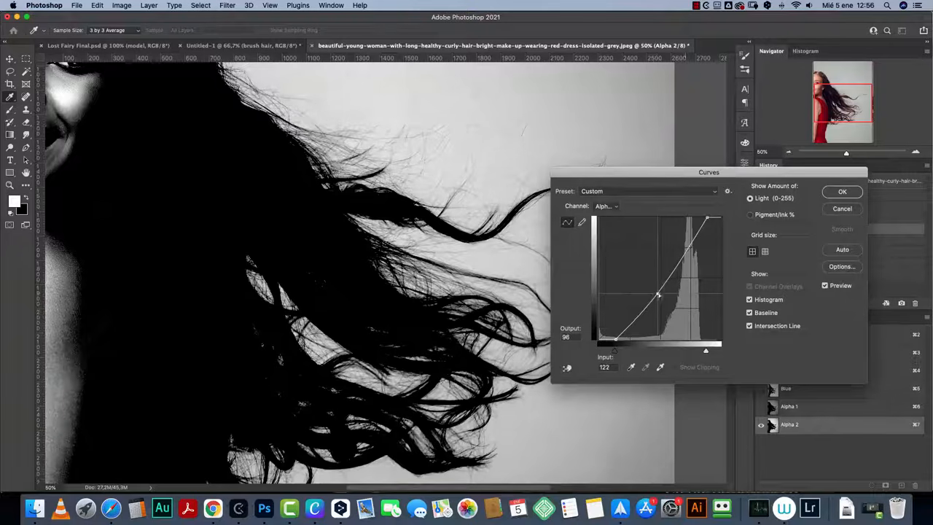
pyautogui.click(685, 246)
pyautogui.moveTo(685, 246); pyautogui.dragTo(685, 245)
pyautogui.click(825, 285)
pyautogui.click(825, 285)
pyautogui.click(825, 285)
pyautogui.click(825, 285)
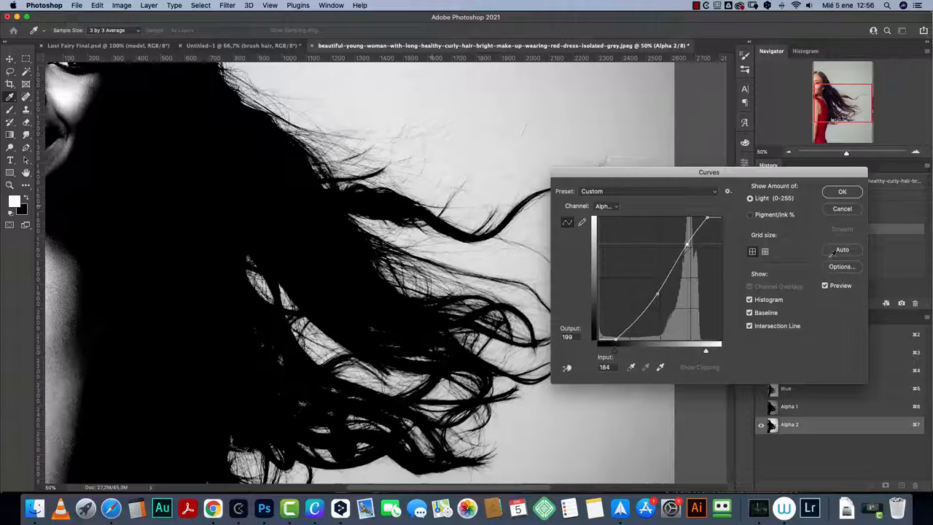
pyautogui.click(842, 192)
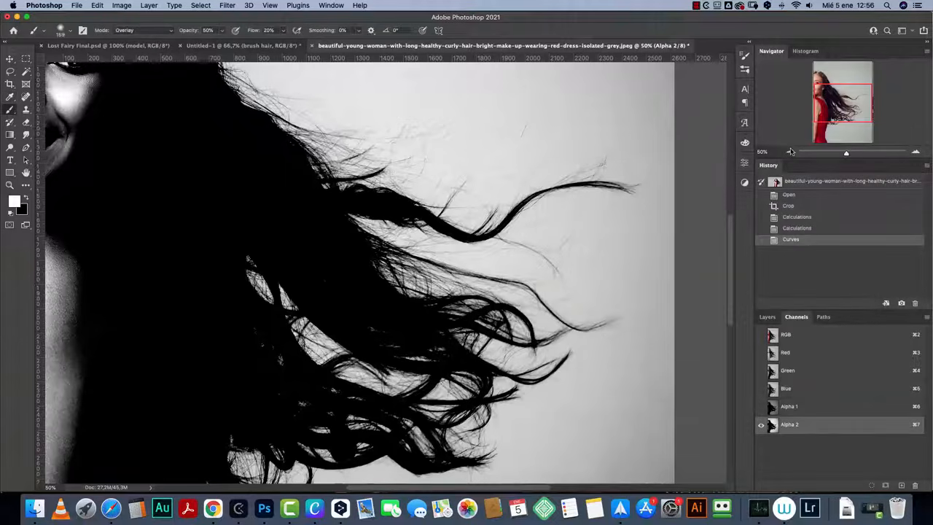
# Step: Load the Alpha 2 channel as a selection, check the selected strands, and return to the RGB composite view
pyautogui.click(790, 151)
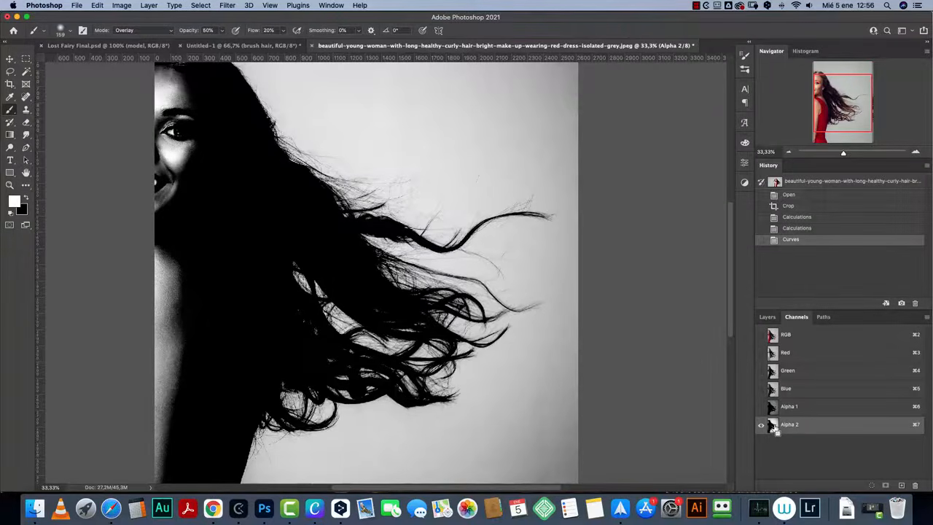
pyautogui.keyDown('super'); pyautogui.click(773, 426); pyautogui.keyUp('super')
pyautogui.press('super+1')
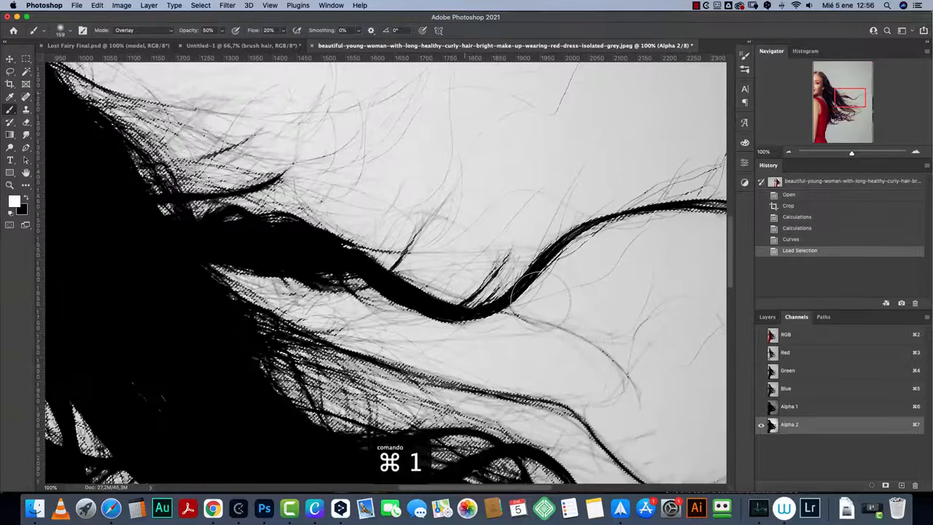
pyautogui.press('super+minus')
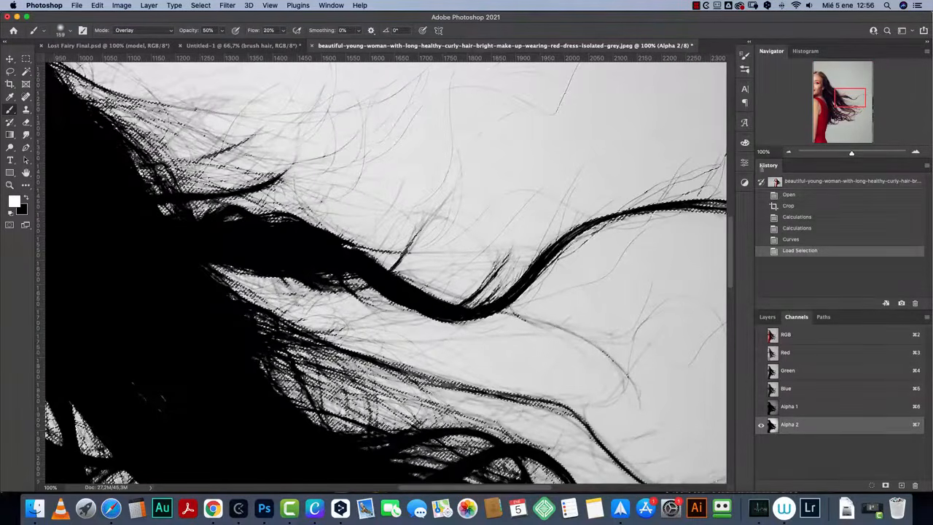
pyautogui.press('super+minus')
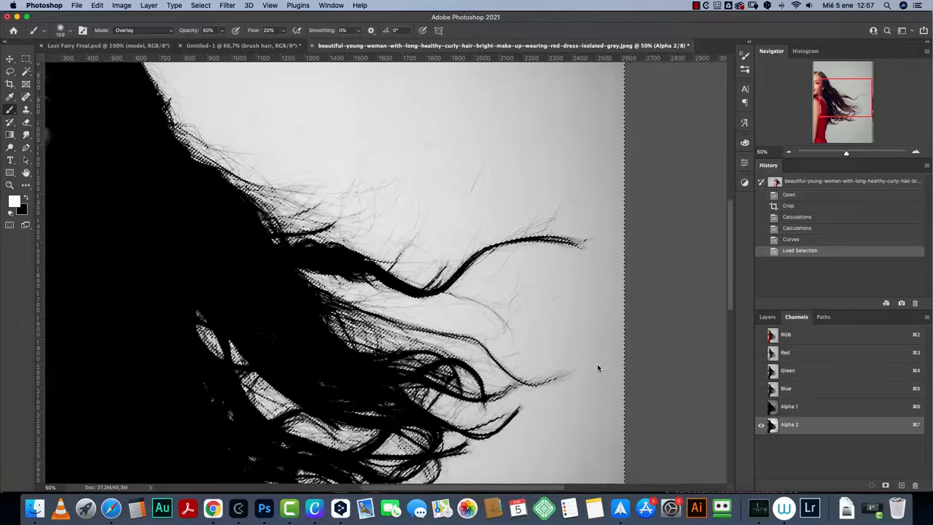
pyautogui.click(774, 335)
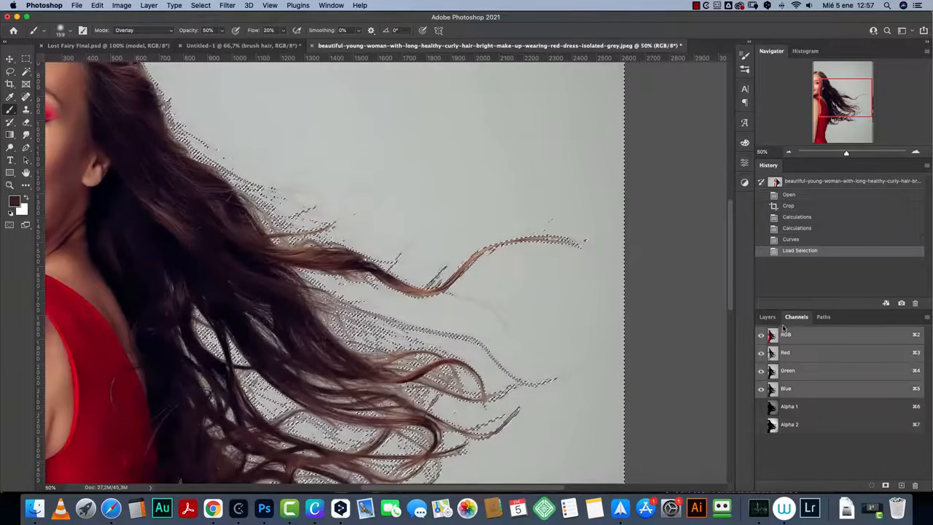
# Step: Add a layer mask to the woman's photo from the loaded selection, and invert the mask
pyautogui.click(766, 316)
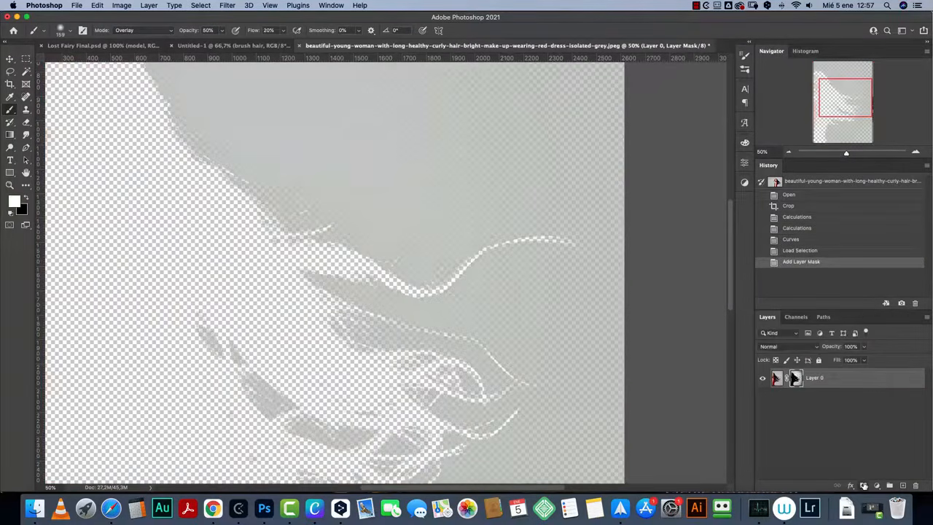
pyautogui.click(863, 485)
pyautogui.press('super+i')
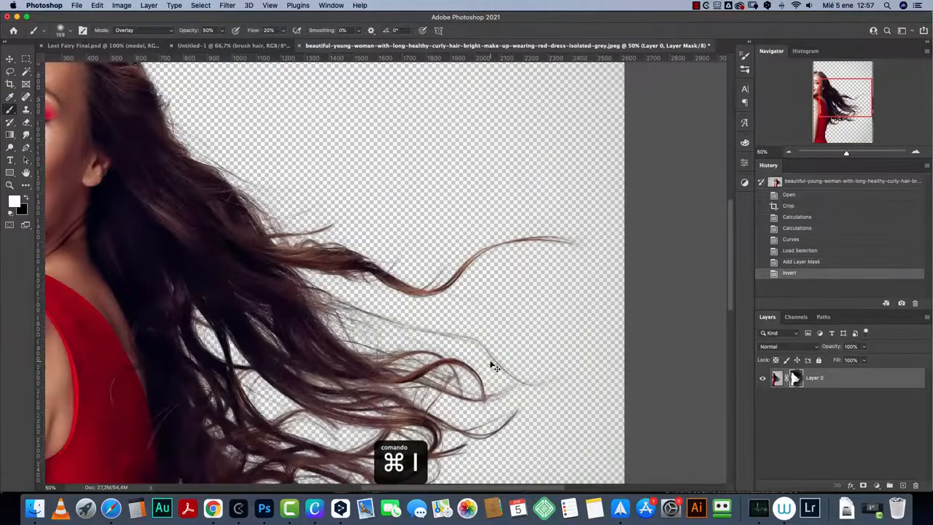
# Step: Examine the masked flyaway strands and curl edges at 100%, and check the whole cutout
pyautogui.moveTo(411, 317); pyautogui.dragTo(473, 196)
pyautogui.press('super+1')
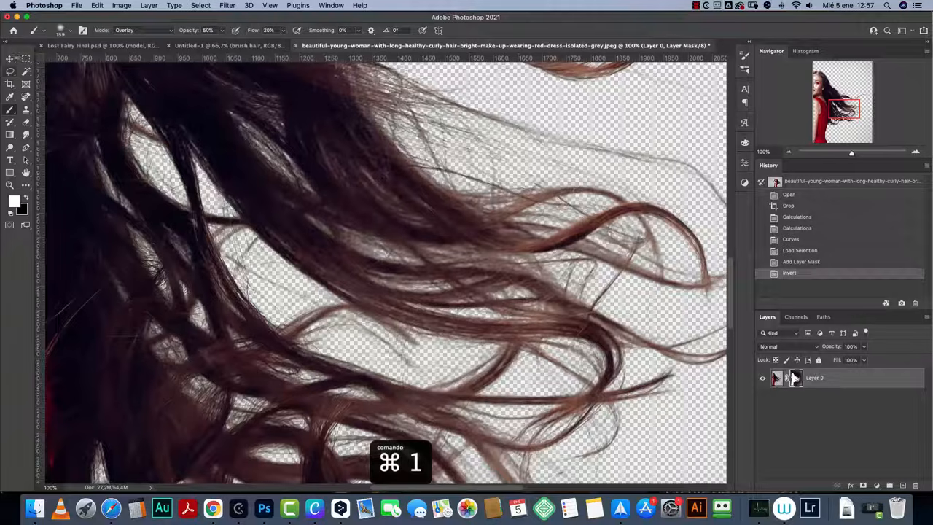
pyautogui.click(10, 57)
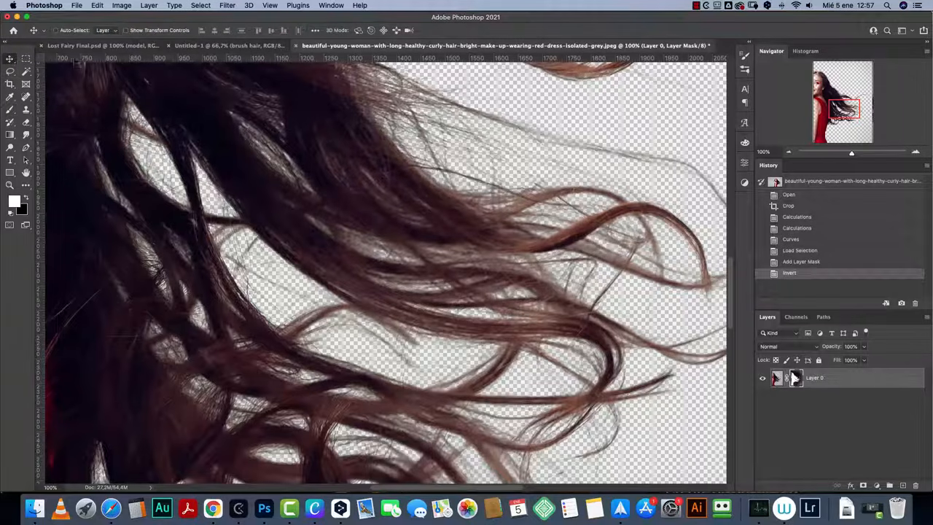
pyautogui.moveTo(847, 105); pyautogui.dragTo(854, 92)
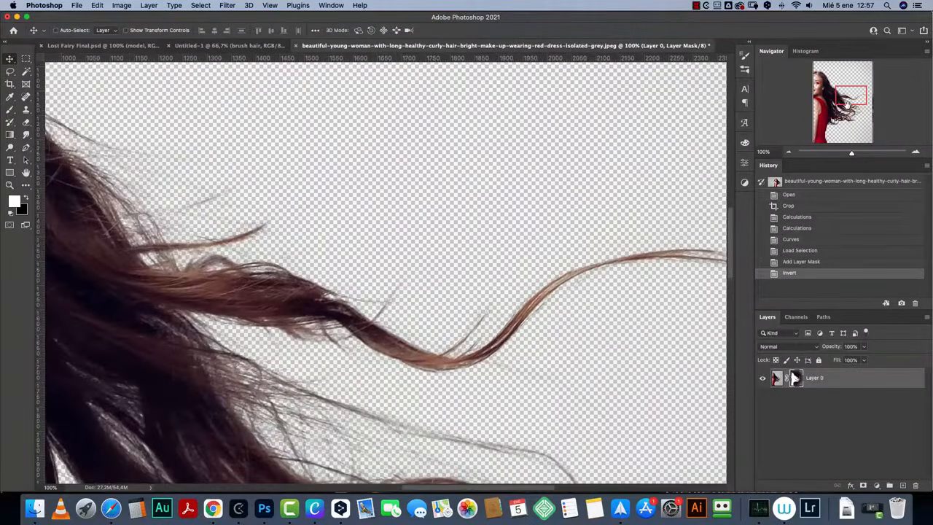
pyautogui.click(788, 152)
pyautogui.click(788, 152)
pyautogui.click(787, 152)
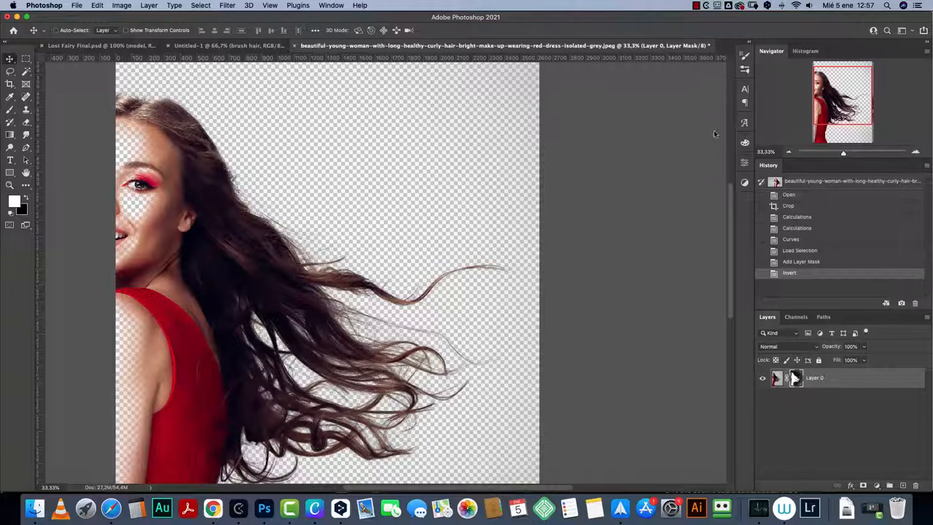
# Step: Lasso around the woman's face and body, fill that area of the layer mask with black, and deselect
pyautogui.click(10, 71)
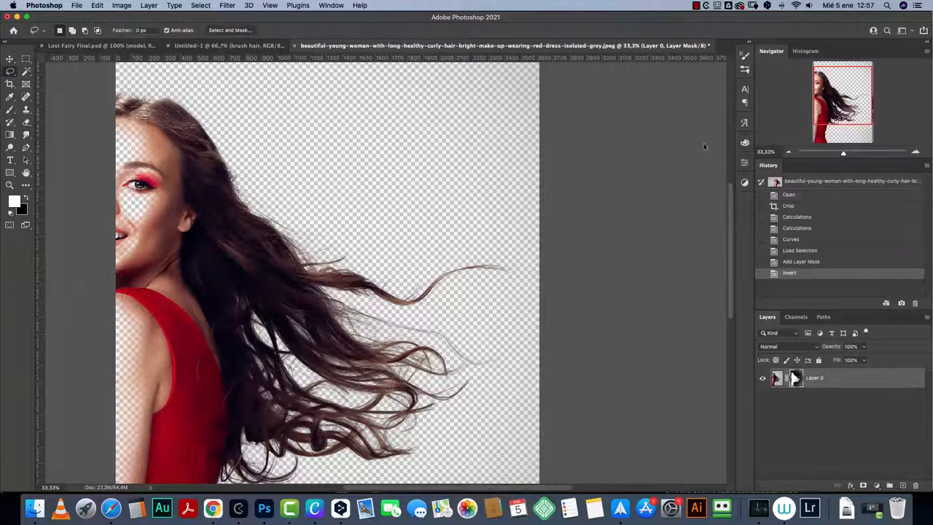
pyautogui.click(787, 152)
pyautogui.moveTo(227, 159)
pyautogui.mouseDown()
pyautogui.moveTo(245, 382)
pyautogui.moveTo(269, 439)
pyautogui.moveTo(265, 519)
pyautogui.mouseUp()
pyautogui.moveTo(109, 470)
pyautogui.mouseDown()
pyautogui.moveTo(126, 170)
pyautogui.moveTo(225, 99)
pyautogui.moveTo(247, 133)
pyautogui.mouseUp()
pyautogui.press('x')
pyautogui.hotkey('alt', 'BackSpace')
pyautogui.press('super+d')
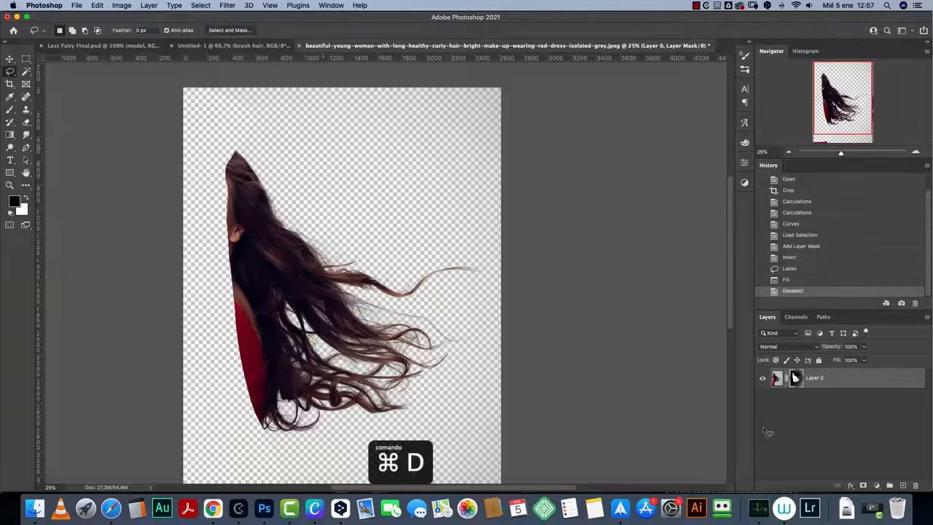
pyautogui.click(10, 58)
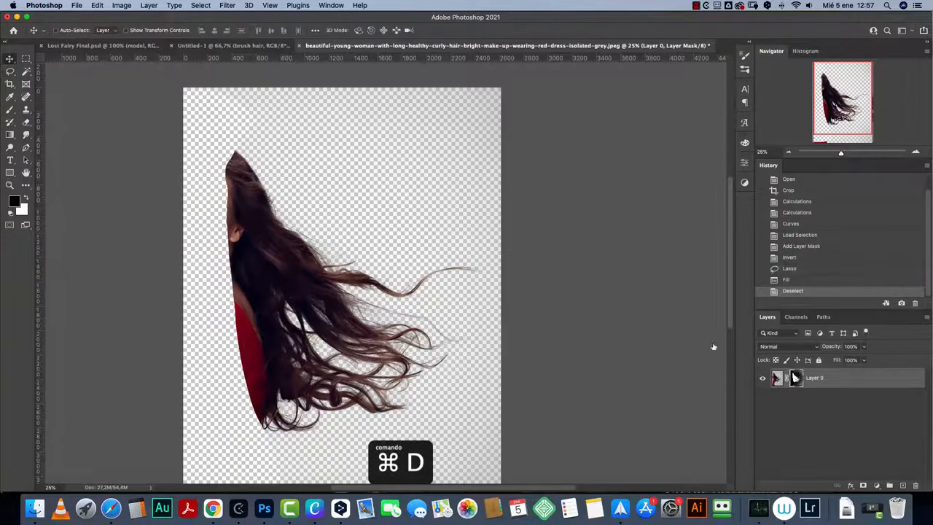
# Step: Brush black on the layer mask to hide the leftover skin and red dress beside the hair, and rename the layer "stock hair"
pyautogui.press('b')
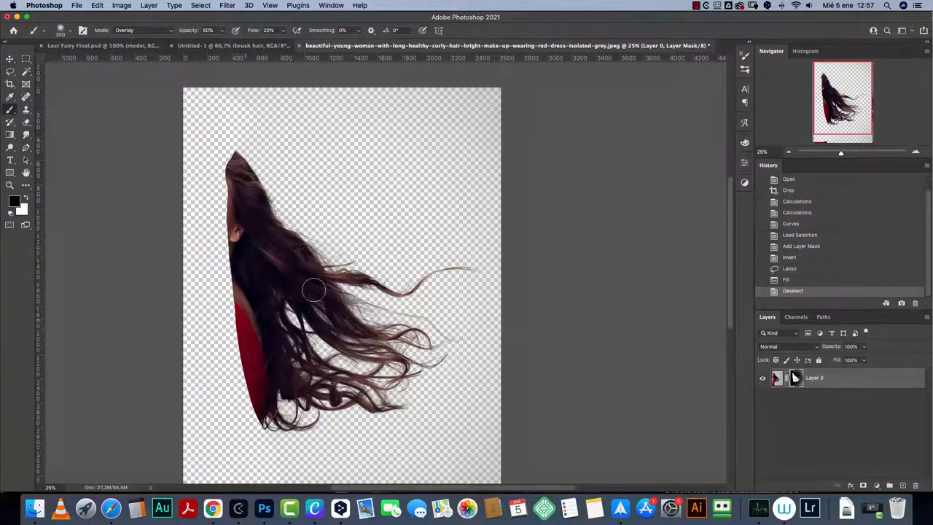
pyautogui.moveTo(204, 267); pyautogui.dragTo(223, 330)
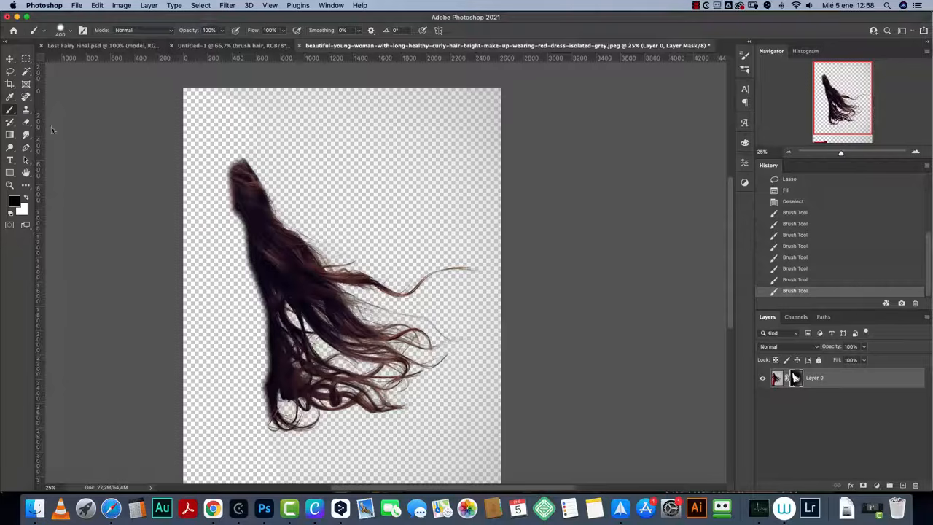
pyautogui.click(10, 59)
pyautogui.doubleClick(816, 378)
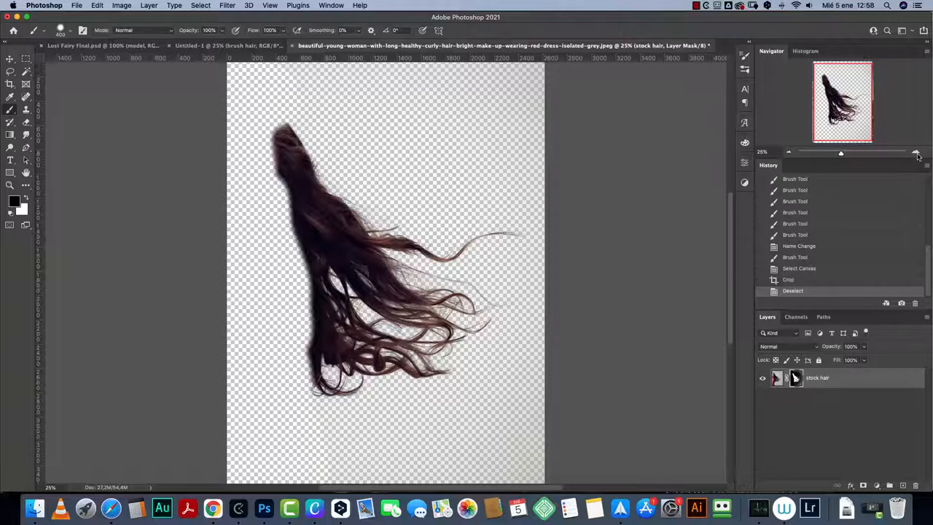
# Step: Copy the masked stock hair layer into the Untitled-1 composite, placing it below the hair group
pyautogui.press('v')
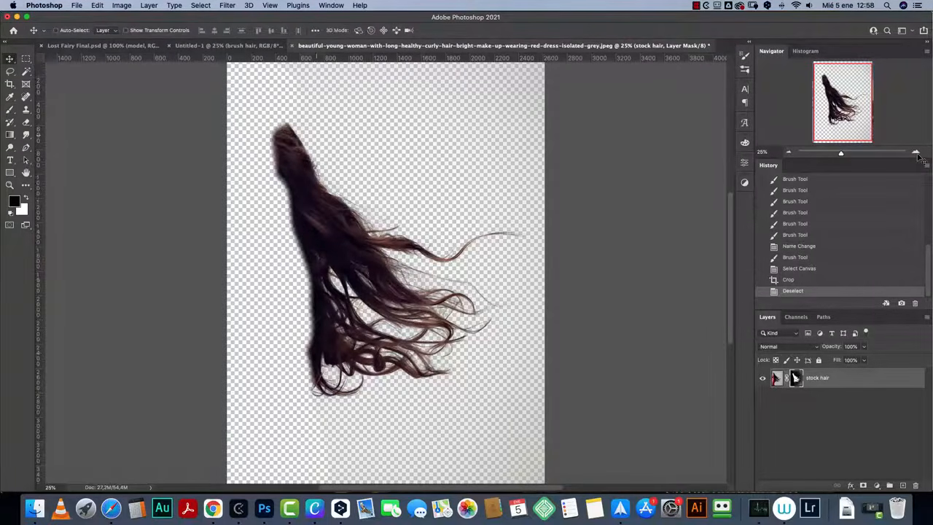
pyautogui.moveTo(298, 156); pyautogui.dragTo(233, 46)
pyautogui.moveTo(794, 378); pyautogui.dragTo(806, 421)
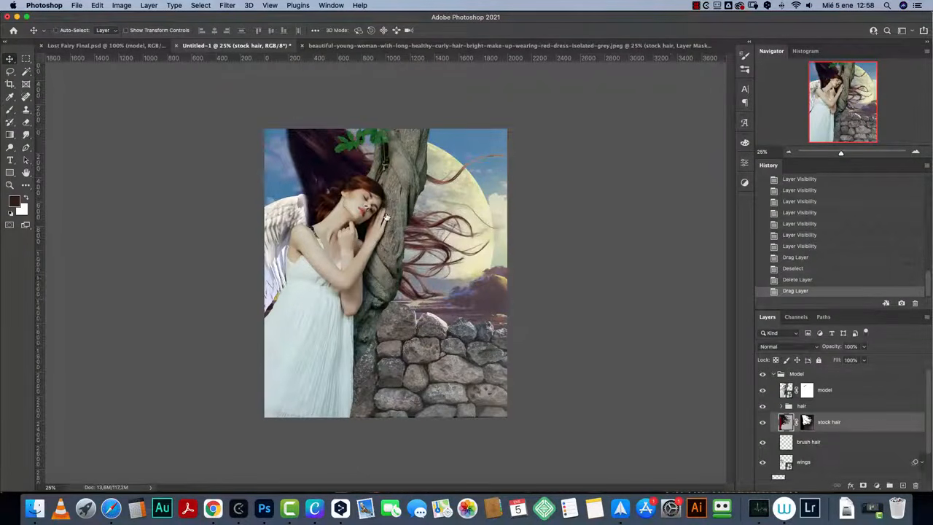
# Step: Move the stock hair and brush hair layers into the hair group, with stock hair uppermost and brush hair lowest
pyautogui.click(776, 406)
pyautogui.moveTo(842, 445); pyautogui.dragTo(841, 422)
pyautogui.moveTo(828, 462); pyautogui.dragTo(830, 443)
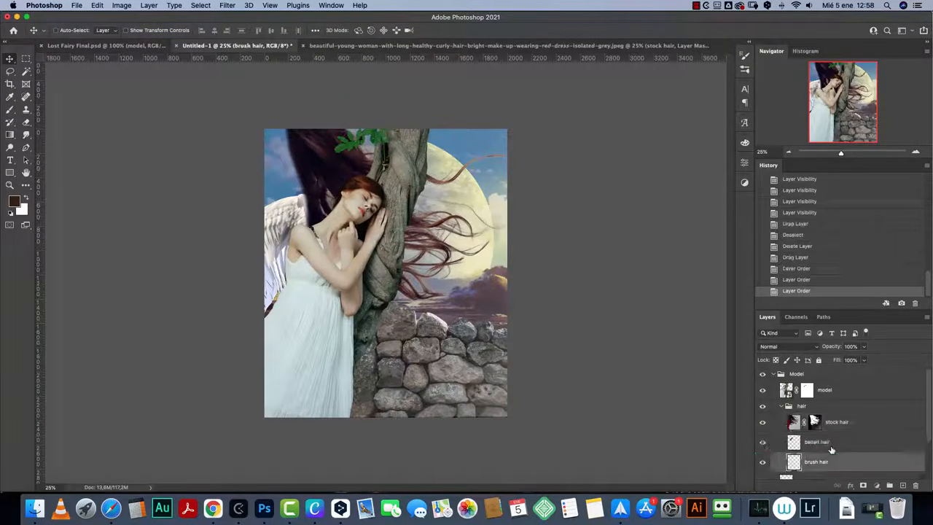
pyautogui.click(842, 423)
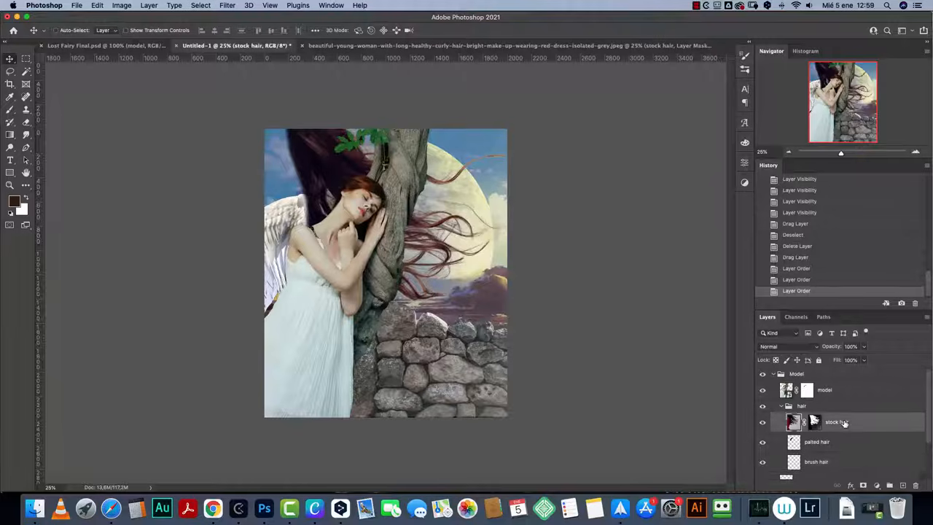
pyautogui.press('super+t')
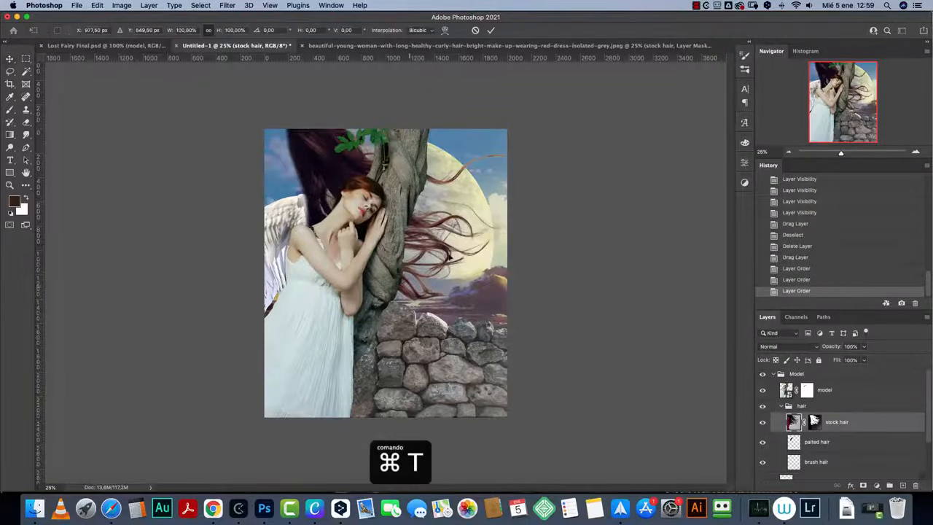
pyautogui.rightClick(400, 236)
pyautogui.press('Escape')
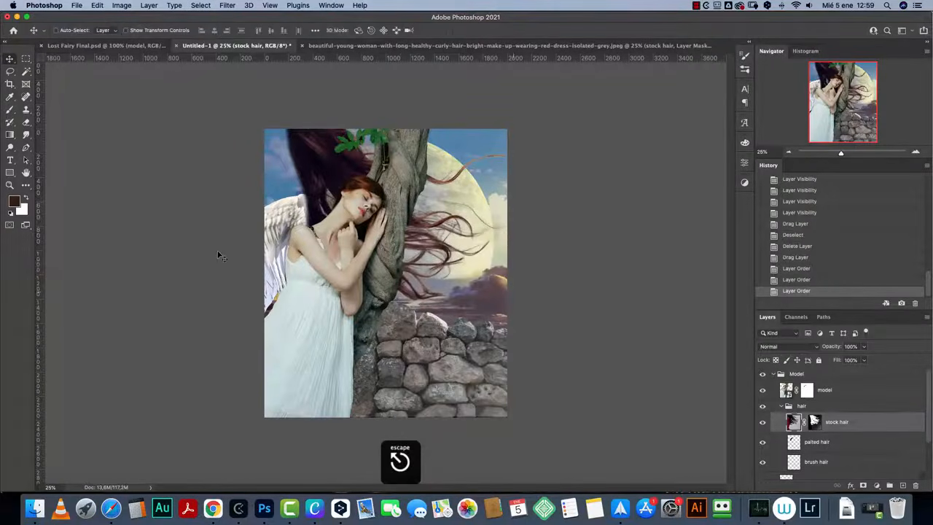
# Step: Compare the image with and without the stock hair, and move its layer directly above the brush hair layer
pyautogui.click(762, 421)
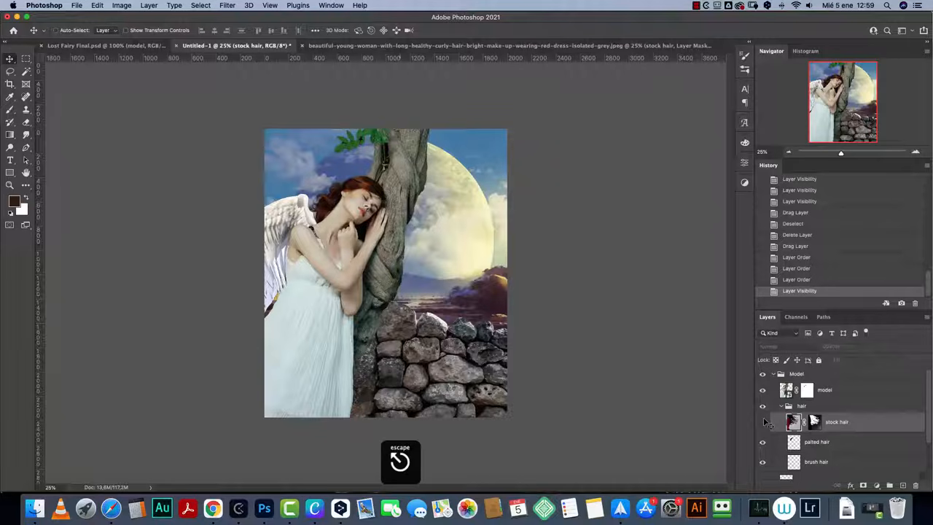
pyautogui.click(762, 422)
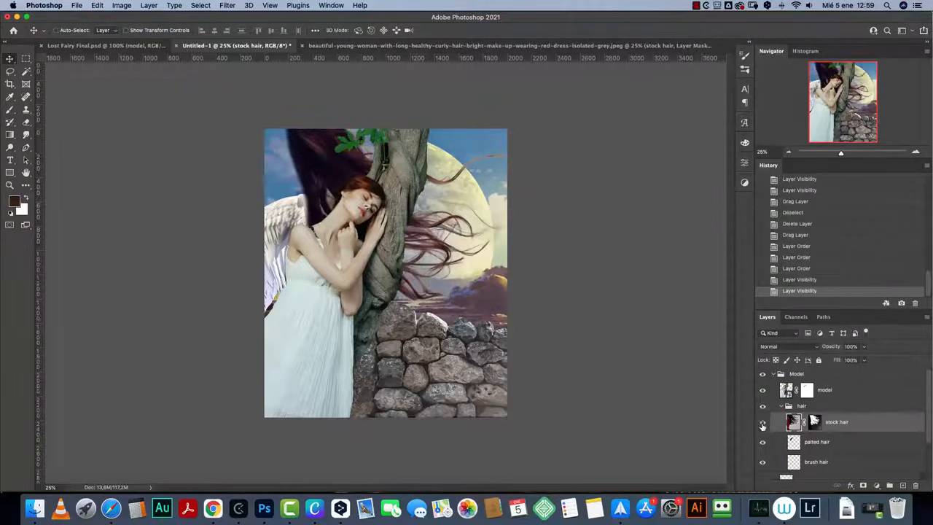
pyautogui.moveTo(852, 422); pyautogui.dragTo(845, 451)
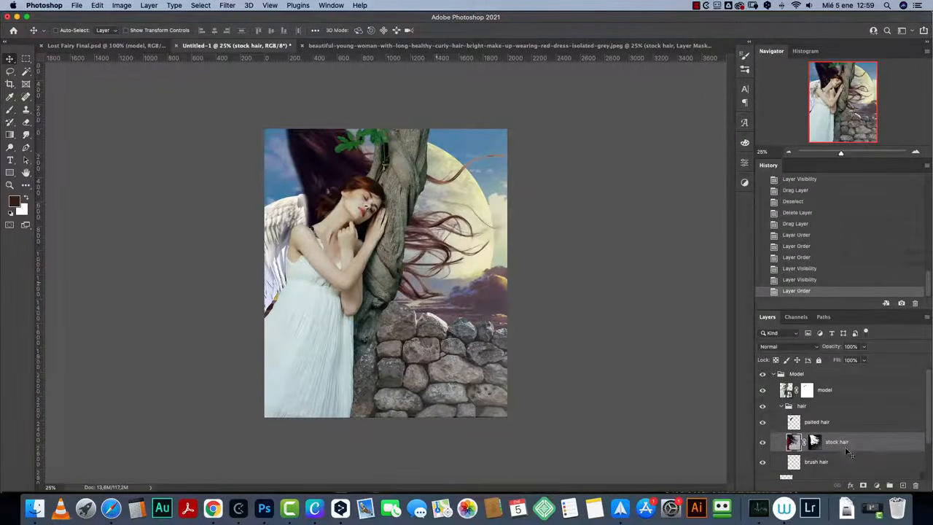
# Step: Scale down the stock hair proportionally with Free Transform and place it behind the tree trunk, blowing out towards the moon
pyautogui.press('super+t')
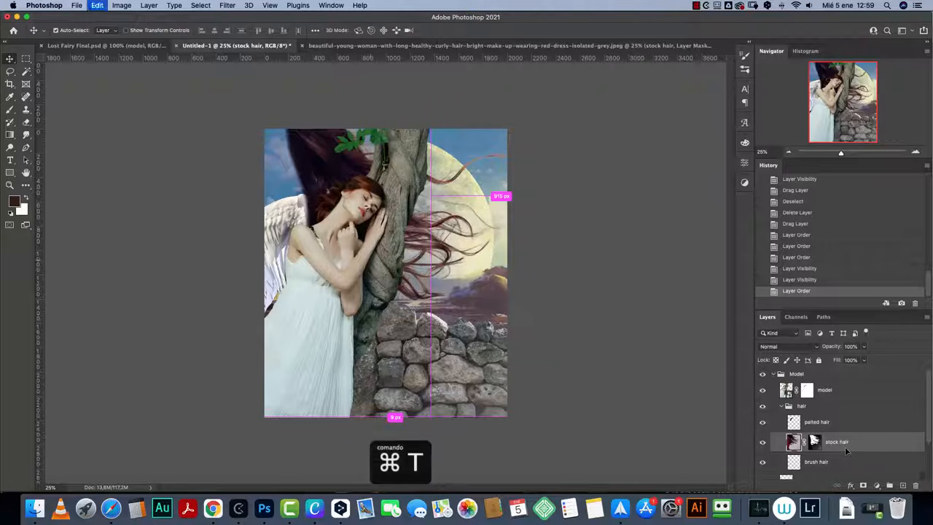
pyautogui.click(788, 153)
pyautogui.moveTo(492, 370); pyautogui.dragTo(398, 242)
pyautogui.moveTo(359, 145); pyautogui.dragTo(419, 251)
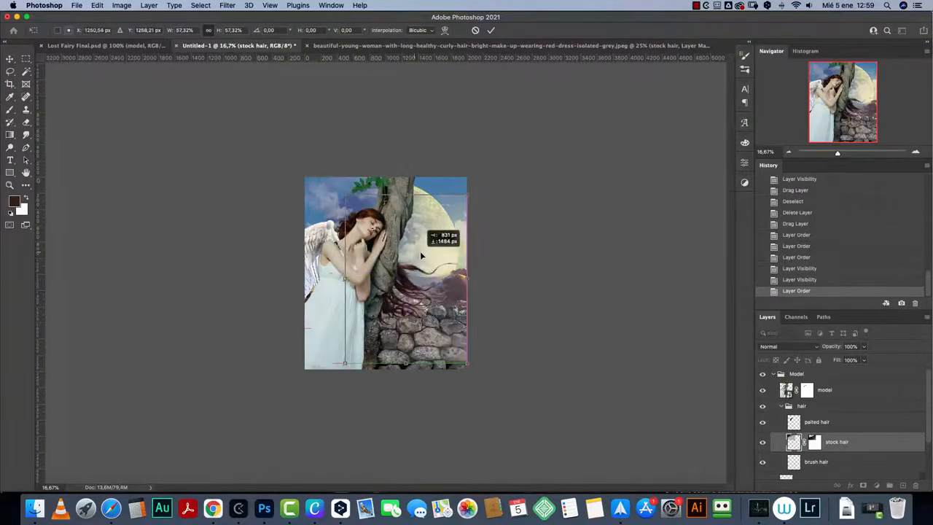
pyautogui.moveTo(466, 195); pyautogui.dragTo(442, 230)
pyautogui.moveTo(410, 274); pyautogui.dragTo(419, 260)
pyautogui.press('Return')
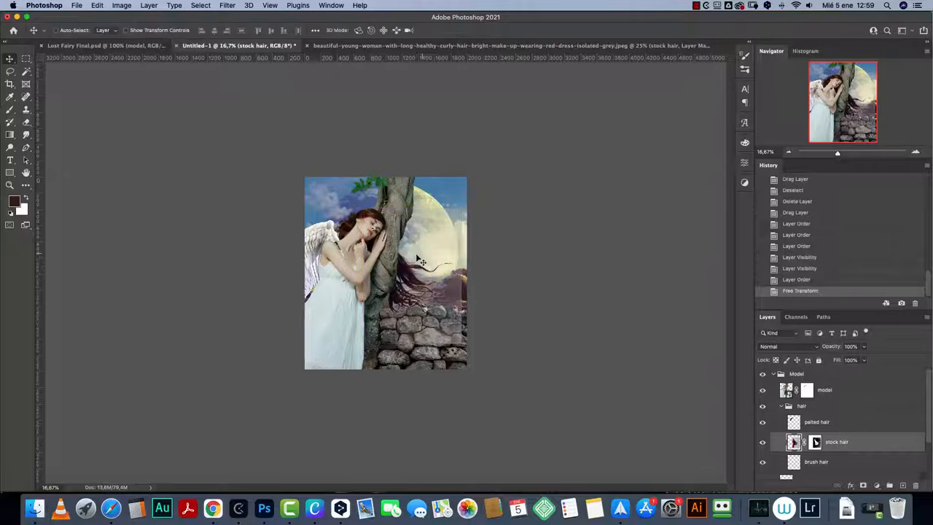
# Step: Paint black on the stock hair mask with a 300 px brush to remove the grey backdrop residue over the stone wall
pyautogui.press('cmd+1')
pyautogui.hscroll(8, 266, 245)
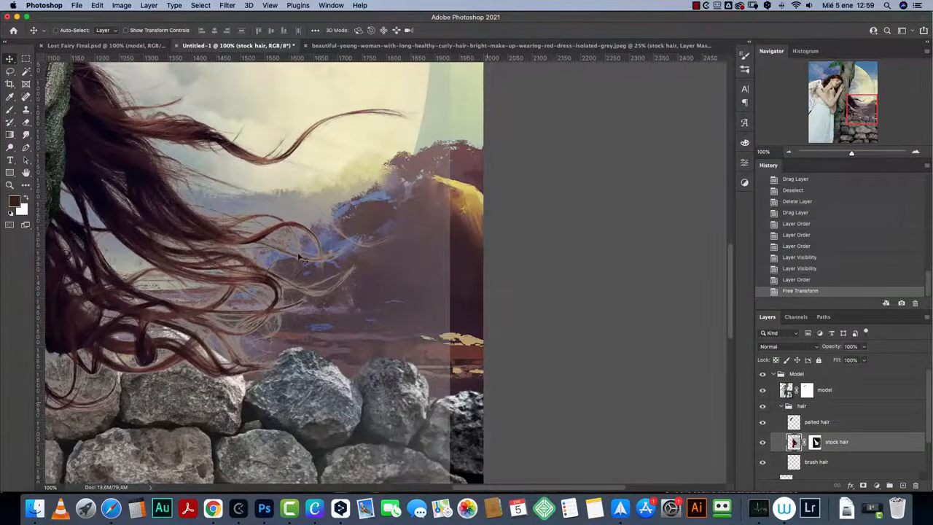
pyautogui.hscroll(-10, 348, 266)
pyautogui.scroll(5, 348, 266)
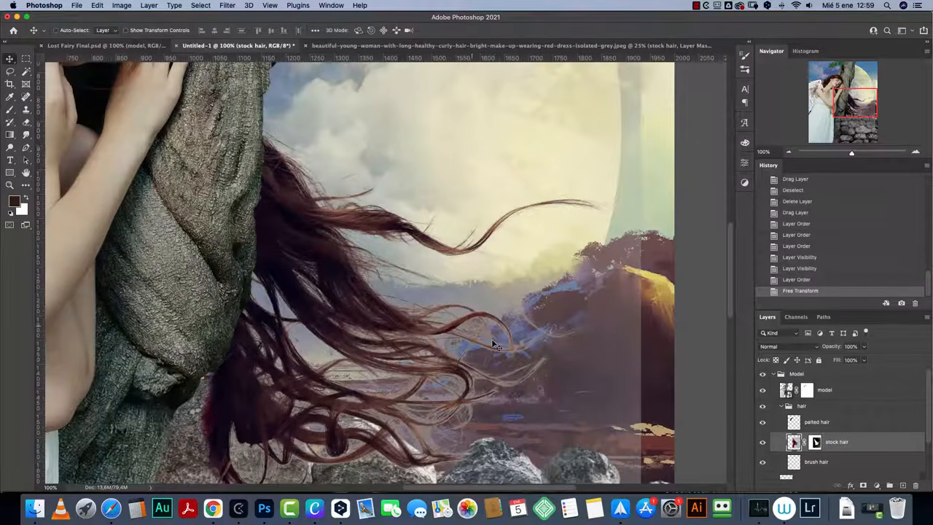
pyautogui.click(814, 441)
pyautogui.scroll(-10, 539, 232)
pyautogui.hscroll(-3, 539, 232)
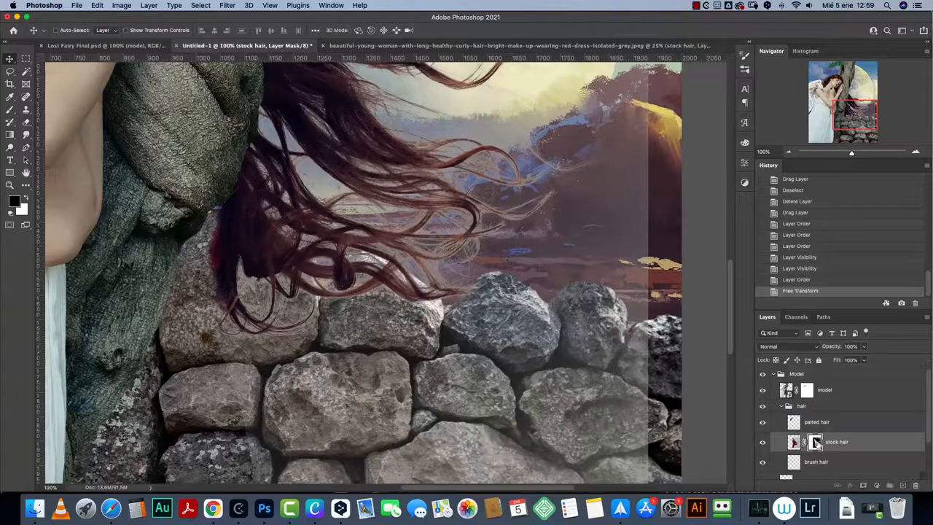
pyautogui.scroll(3, 491, 401)
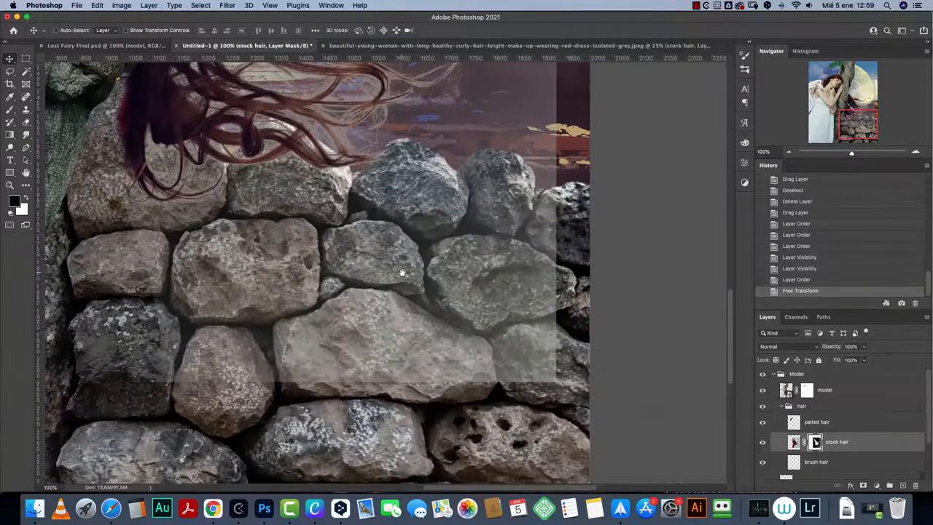
pyautogui.press('b')
pyautogui.press('[')
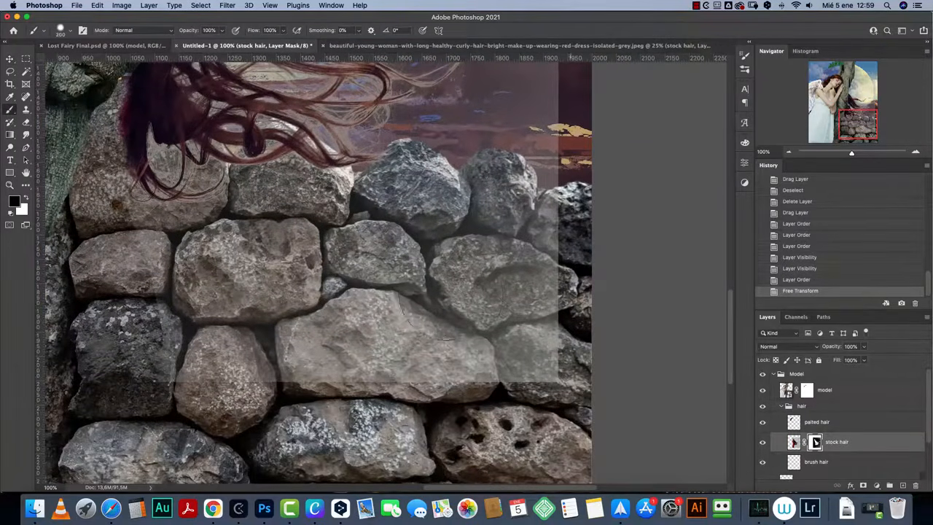
pyautogui.moveTo(551, 362)
pyautogui.mouseDown()
pyautogui.moveTo(518, 389)
pyautogui.moveTo(402, 392)
pyautogui.mouseUp()
pyautogui.moveTo(440, 365); pyautogui.dragTo(227, 373)
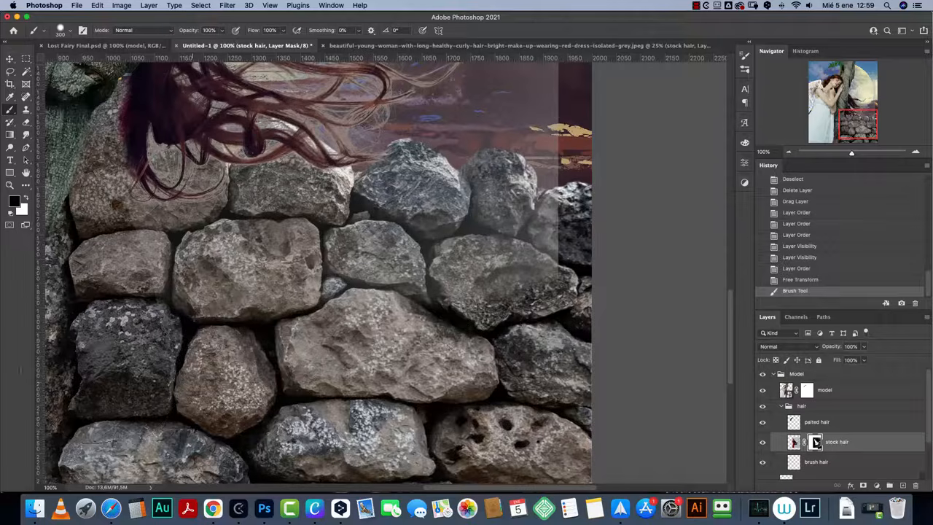
pyautogui.rightClick(243, 327)
pyautogui.moveTo(386, 364); pyautogui.dragTo(353, 364)
pyautogui.moveTo(145, 321)
pyautogui.mouseDown()
pyautogui.moveTo(177, 315)
pyautogui.moveTo(113, 291)
pyautogui.moveTo(450, 331)
pyautogui.mouseUp()
# Step: Mask out the remaining backdrop residue along the image's right edge, over the hills, sky and moon
pyautogui.moveTo(583, 236); pyautogui.dragTo(510, 397)
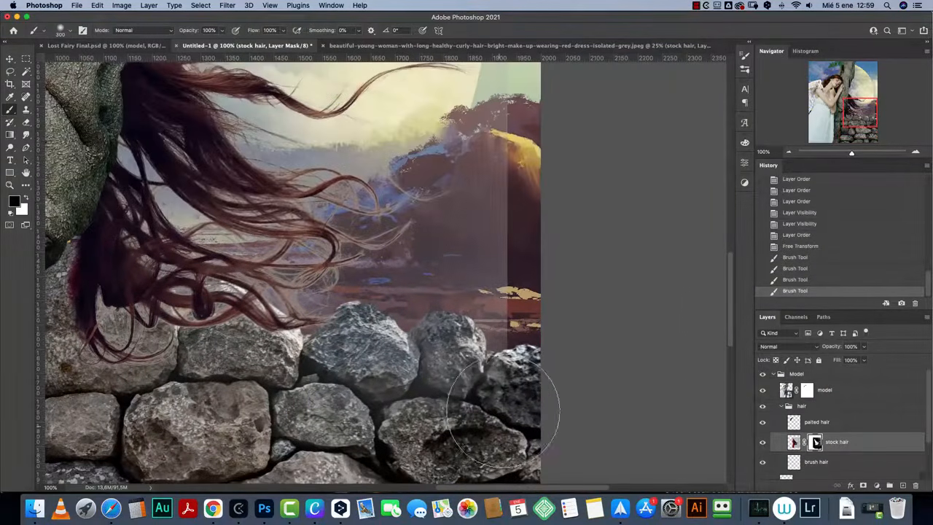
pyautogui.moveTo(540, 224); pyautogui.dragTo(516, 374)
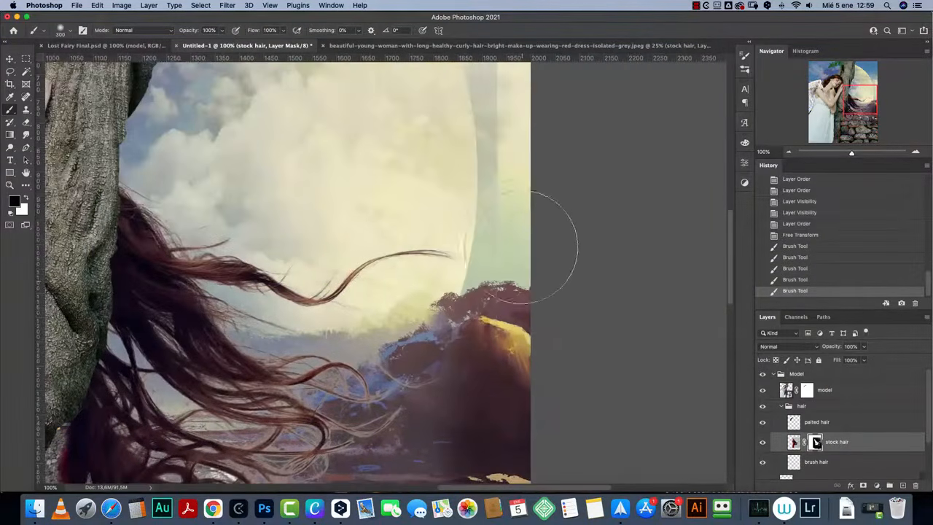
pyautogui.moveTo(527, 219); pyautogui.dragTo(576, 310)
pyautogui.moveTo(546, 156); pyautogui.dragTo(558, 291)
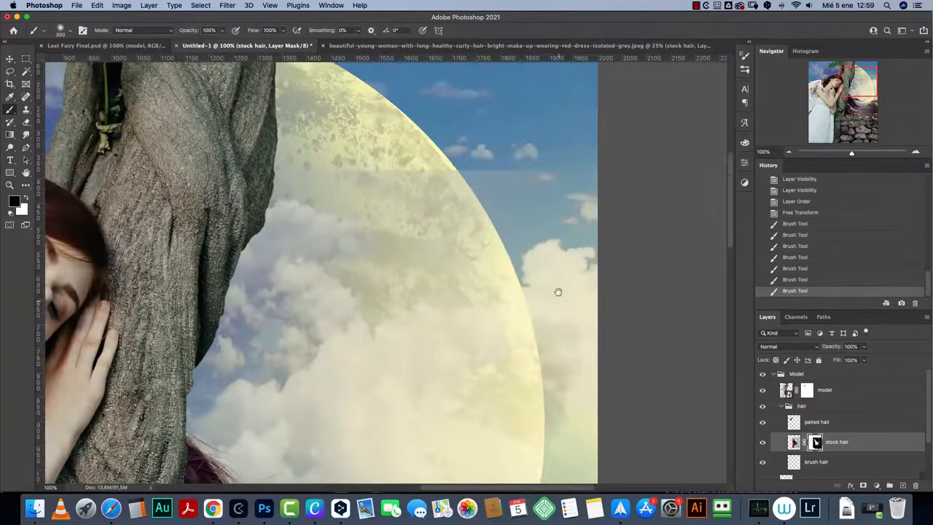
pyautogui.moveTo(529, 260)
pyautogui.mouseDown()
pyautogui.moveTo(440, 342)
pyautogui.moveTo(553, 370)
pyautogui.moveTo(592, 290)
pyautogui.moveTo(568, 287)
pyautogui.mouseUp()
pyautogui.press('cmd+1')
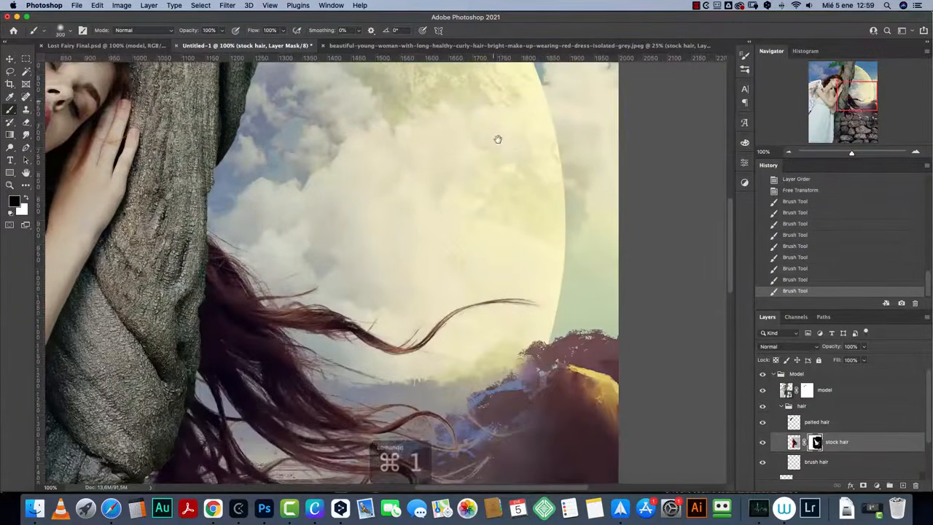
pyautogui.moveTo(529, 227); pyautogui.dragTo(580, 167)
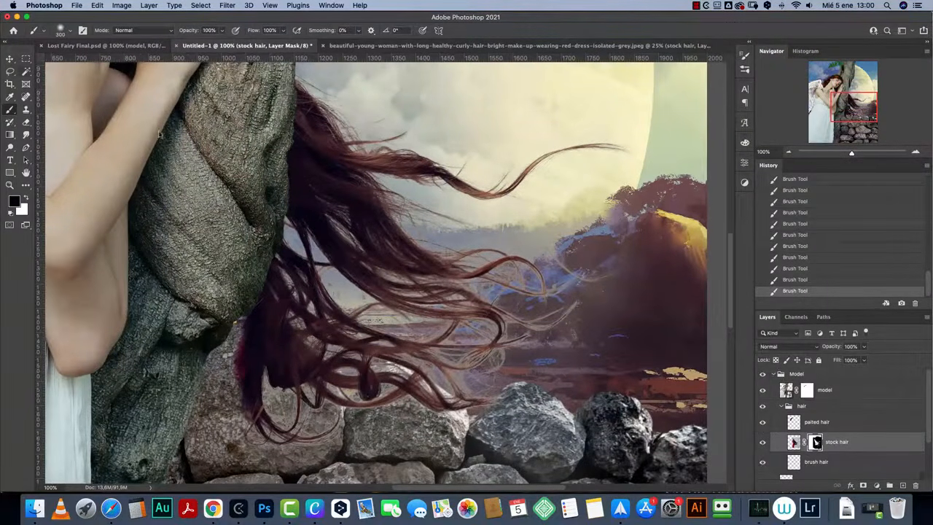
# Step: Move the stock hair slightly down and to the left so it emerges from behind the tree trunk
pyautogui.click(15, 65)
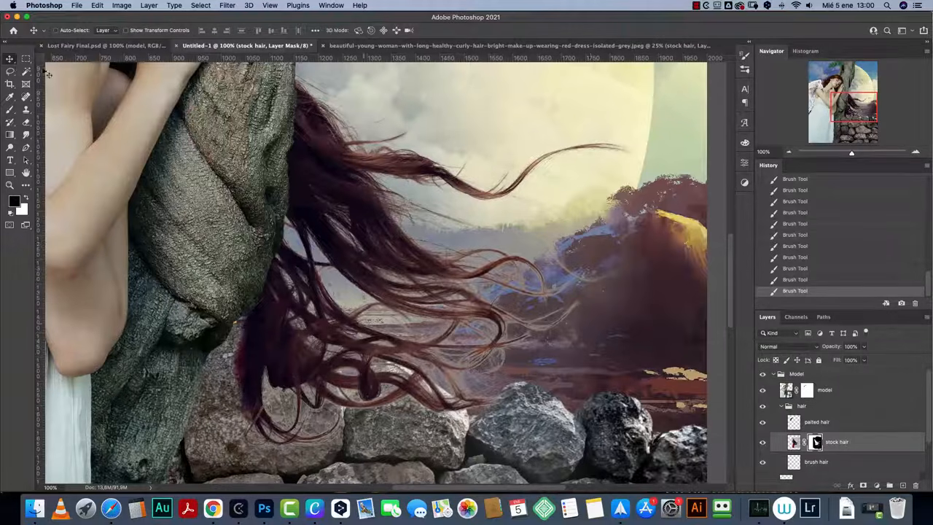
pyautogui.click(789, 153)
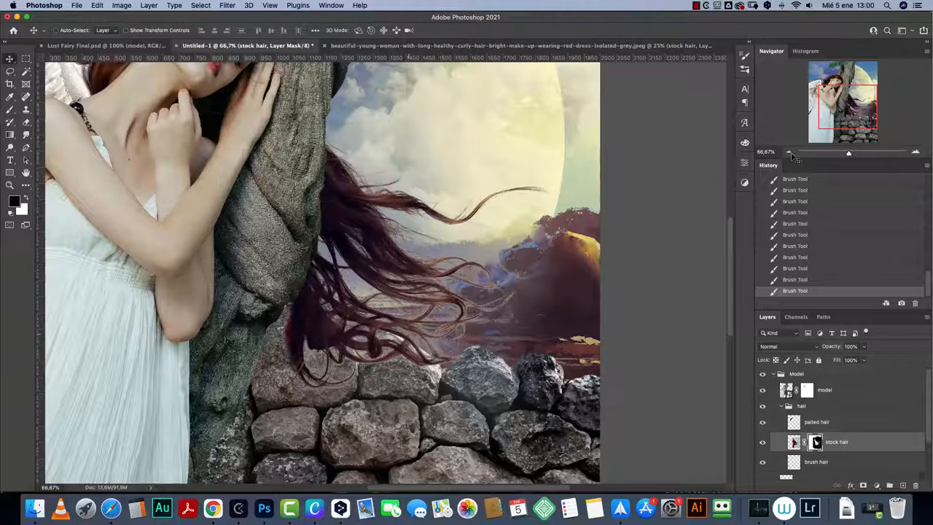
pyautogui.moveTo(428, 361); pyautogui.dragTo(412, 333)
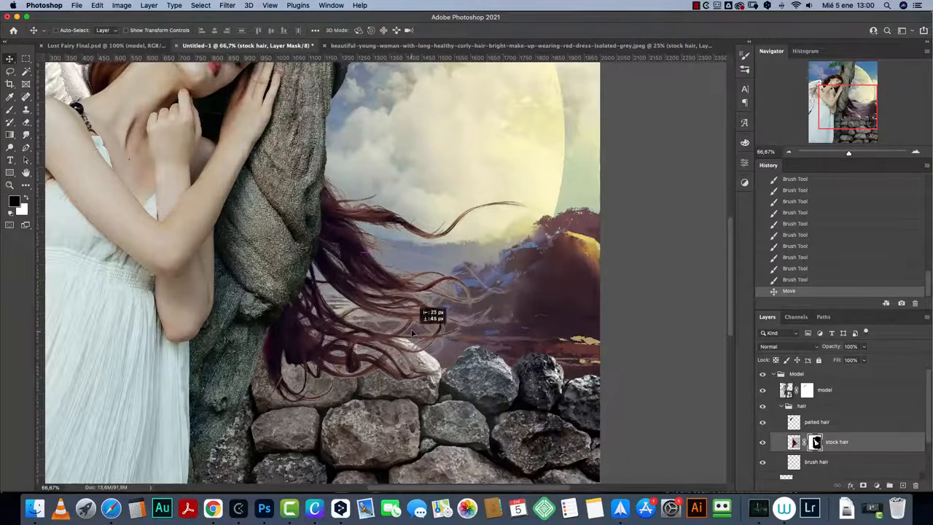
pyautogui.press('super+1')
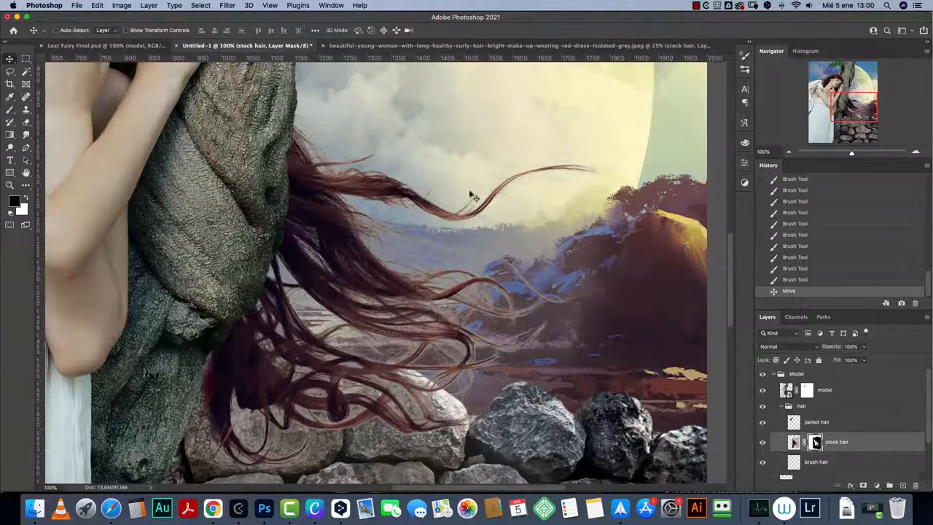
pyautogui.moveTo(380, 387); pyautogui.dragTo(373, 389)
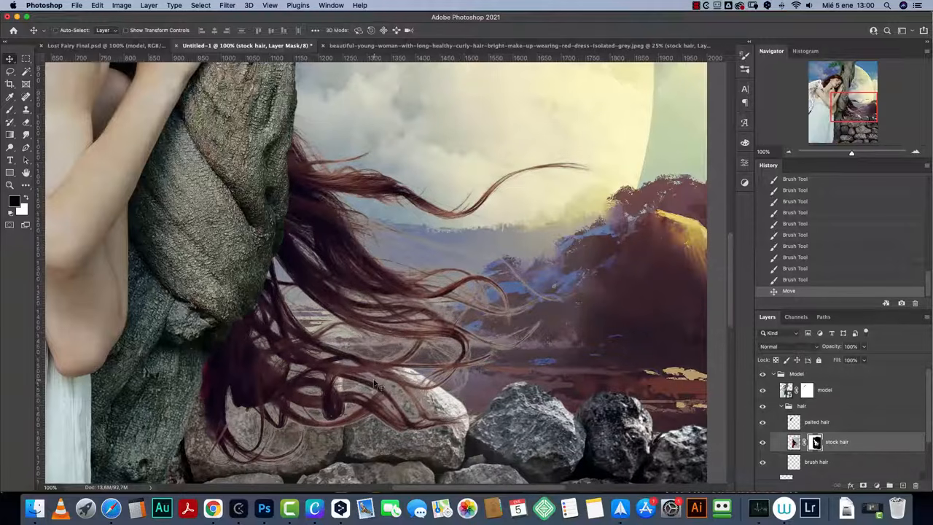
pyautogui.click(788, 151)
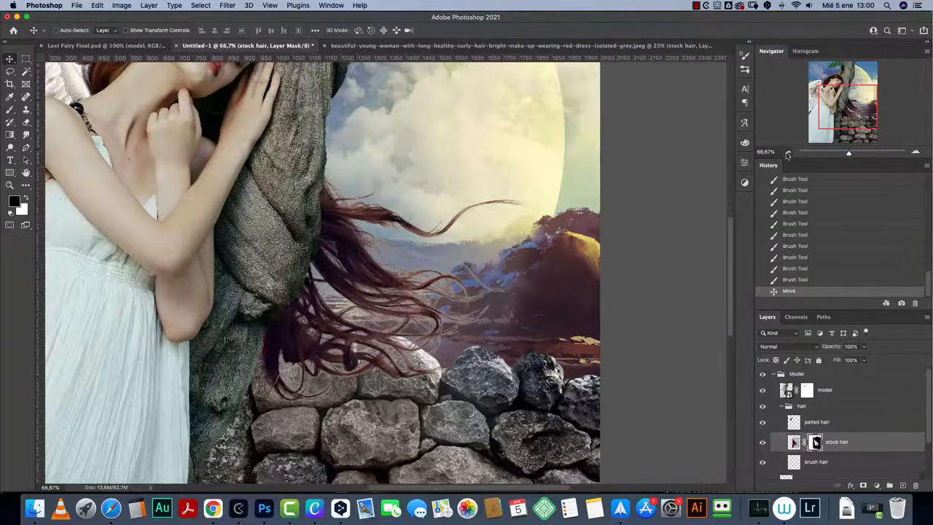
# Step: Increase the contrast of the stock hair's layer mask with Curves, lowering the shadow point and adding a point at input 163, output 158
pyautogui.scroll(3, 576, 264)
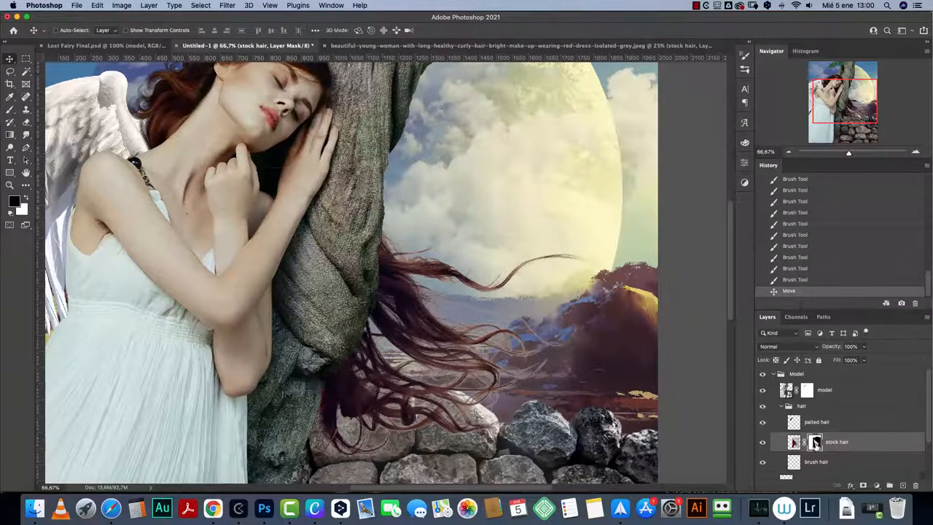
pyautogui.press('super+m')
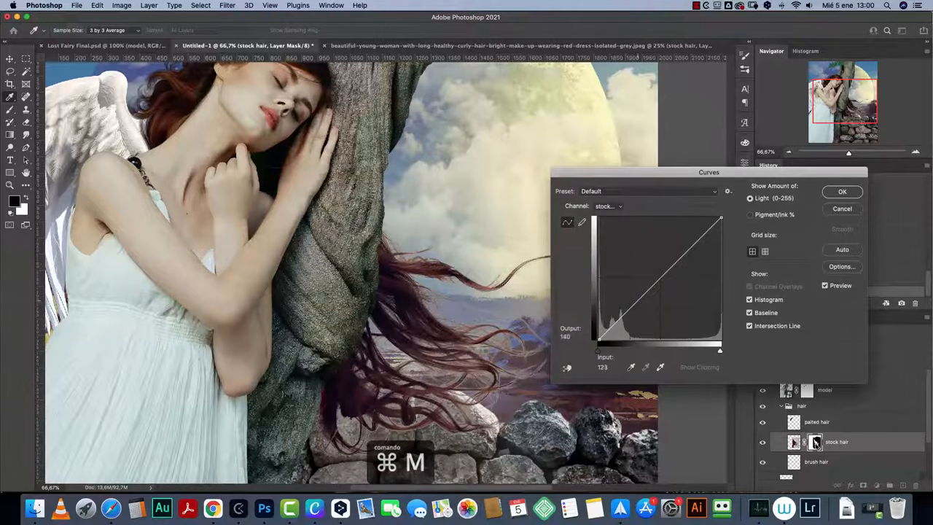
pyautogui.moveTo(656, 172); pyautogui.dragTo(692, 165)
pyautogui.moveTo(680, 288); pyautogui.dragTo(680, 297)
pyautogui.press('super+1')
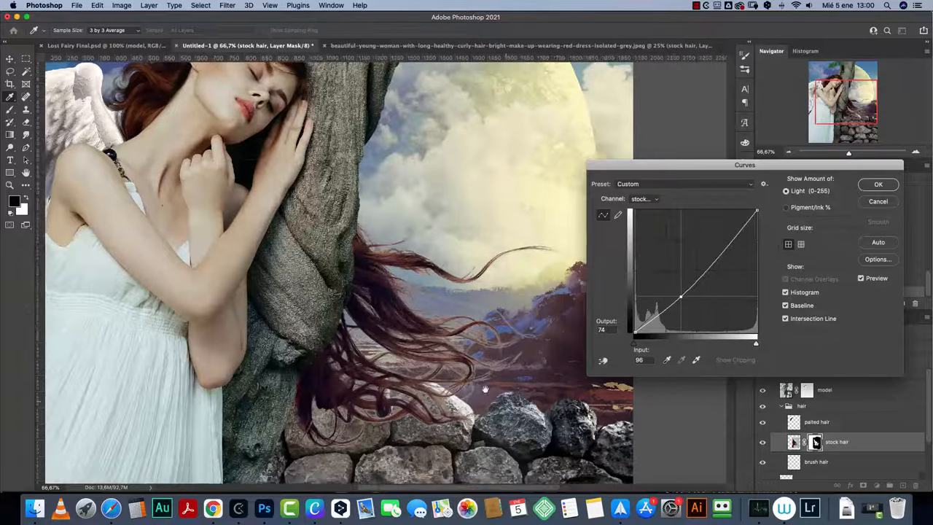
pyautogui.press('super+1')
pyautogui.moveTo(680, 296); pyautogui.dragTo(712, 255)
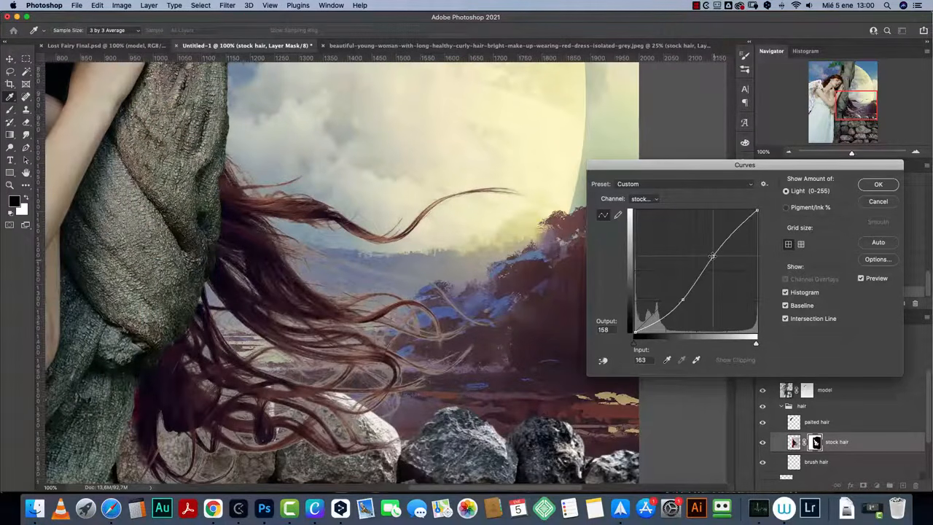
pyautogui.click(860, 278)
pyautogui.click(860, 279)
pyautogui.click(860, 279)
pyautogui.click(860, 279)
pyautogui.click(878, 184)
# Step: Examine the edges of the hair strands over the stone wall at 300% and again at 100%
pyautogui.moveTo(489, 378); pyautogui.dragTo(631, 279)
pyautogui.press('super+1')
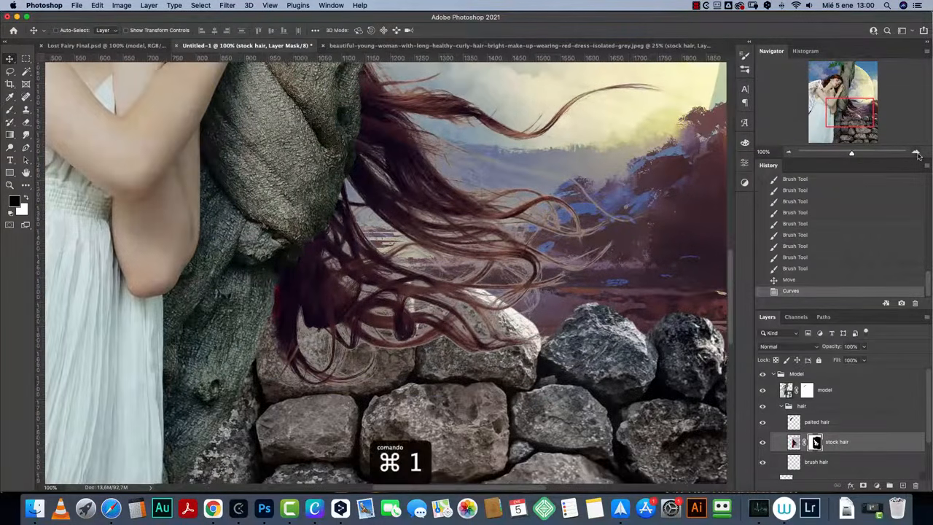
pyautogui.click(917, 153)
pyautogui.click(917, 153)
pyautogui.moveTo(492, 341); pyautogui.dragTo(589, 173)
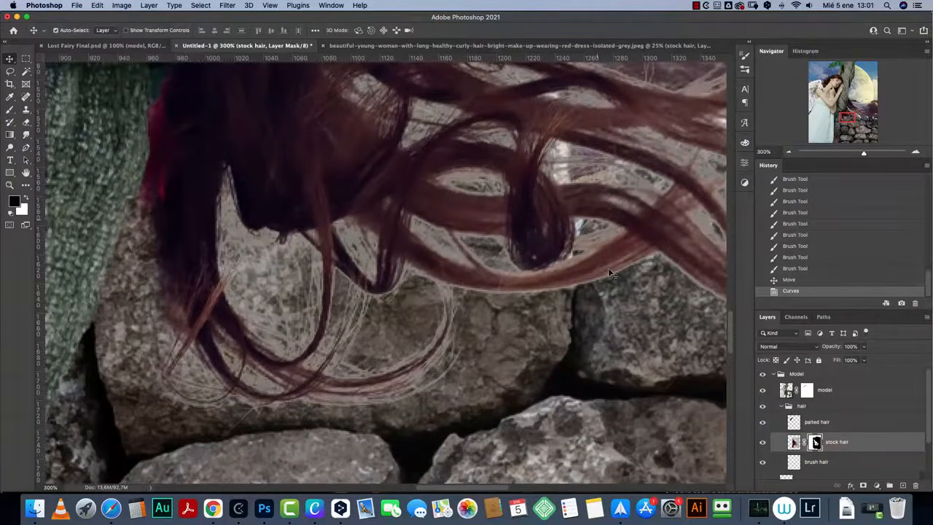
pyautogui.press('super+1')
pyautogui.moveTo(611, 274); pyautogui.dragTo(603, 305)
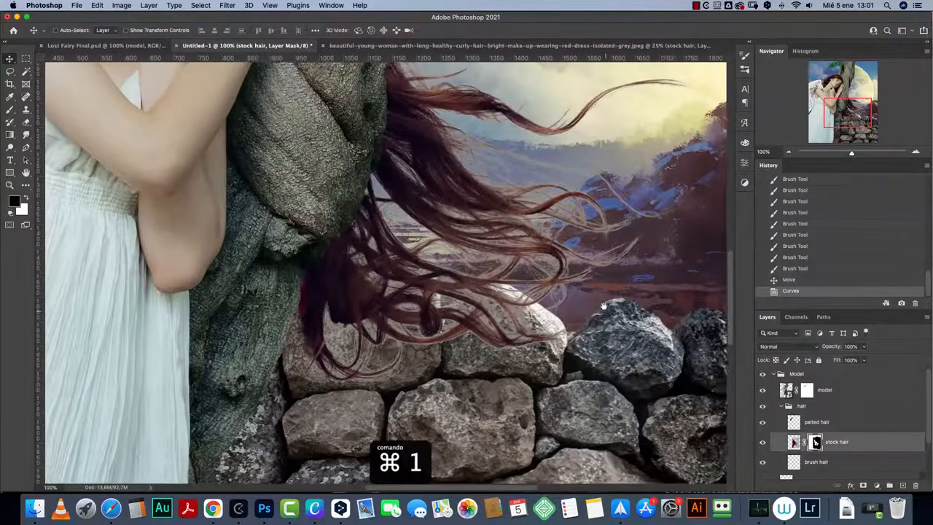
# Step: Open the stock hair's layer mask in Select and Mask and check the available view modes
pyautogui.rightClick(824, 447)
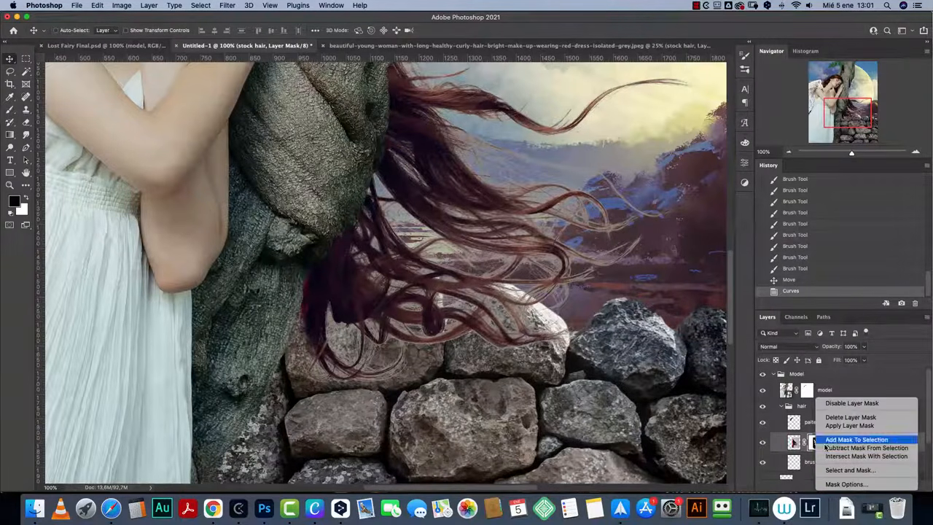
pyautogui.click(837, 469)
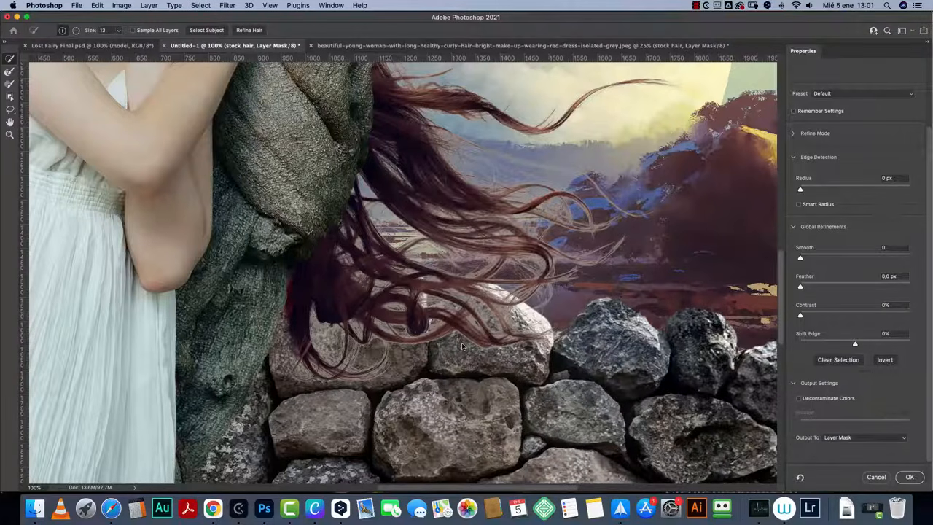
pyautogui.scroll(3, 927, 159)
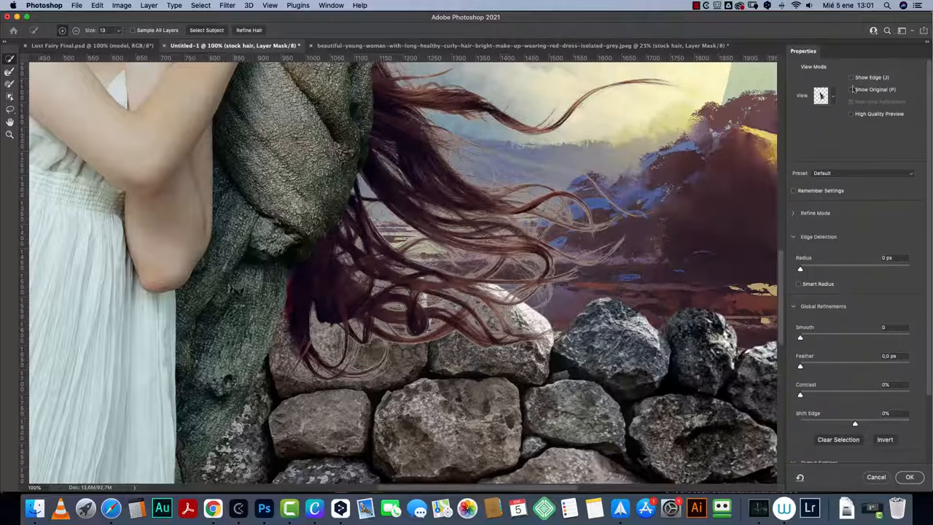
pyautogui.click(835, 96)
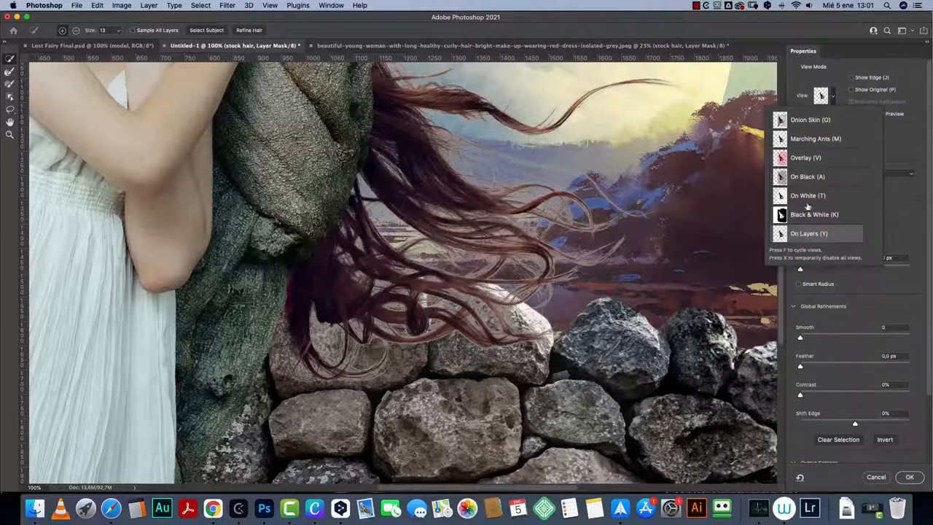
pyautogui.click(912, 147)
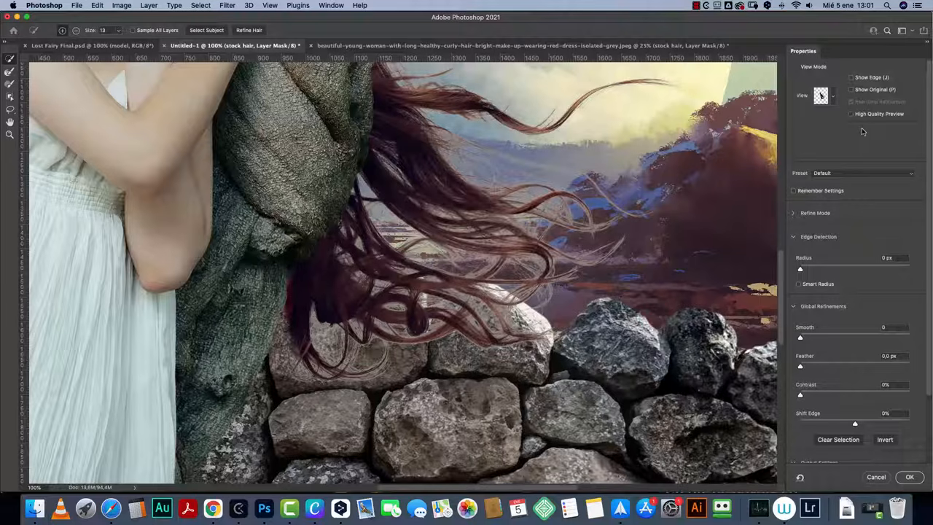
# Step: Decontaminate the hair's edge colors by 80% and output the result to a new layer with a layer mask
pyautogui.moveTo(928, 287); pyautogui.dragTo(926, 379)
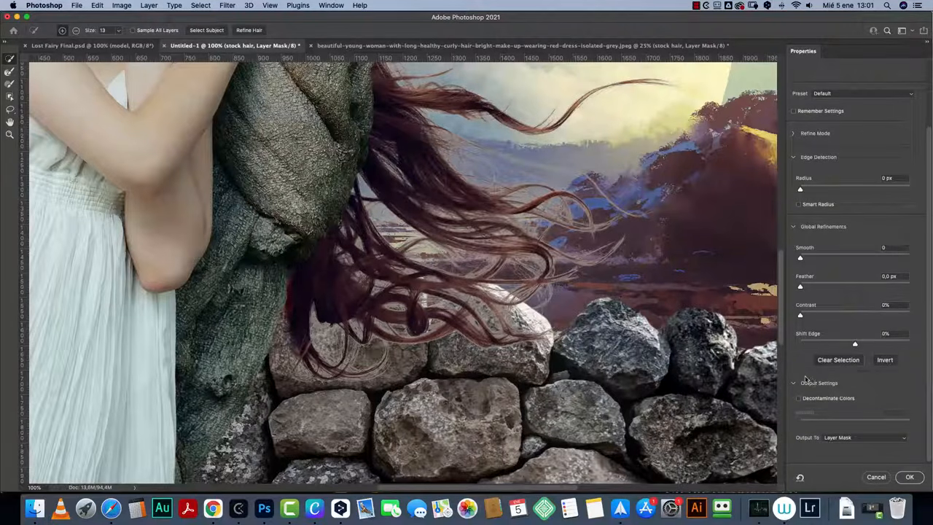
pyautogui.click(827, 438)
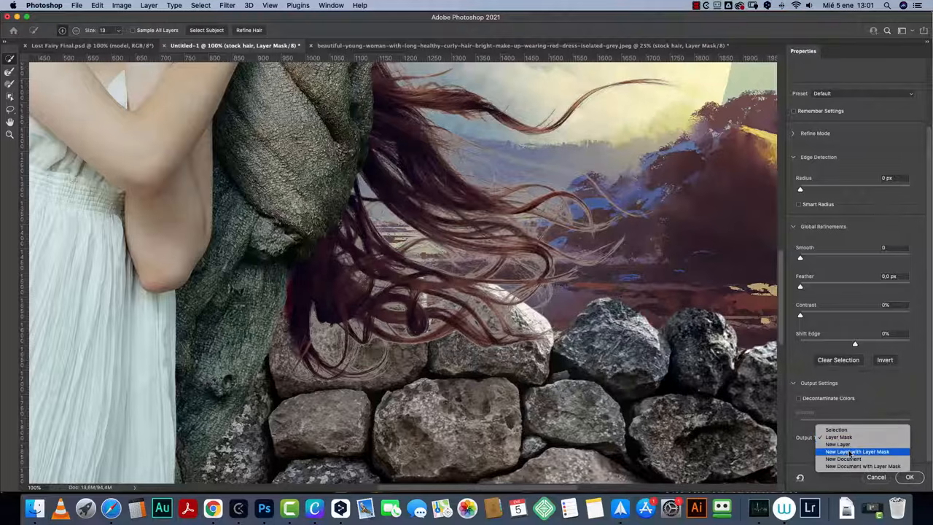
pyautogui.click(850, 452)
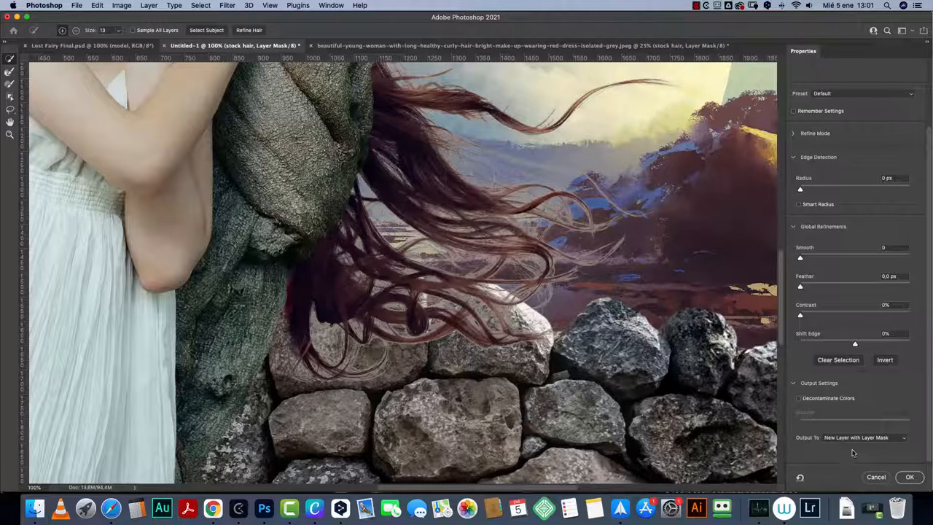
pyautogui.click(799, 399)
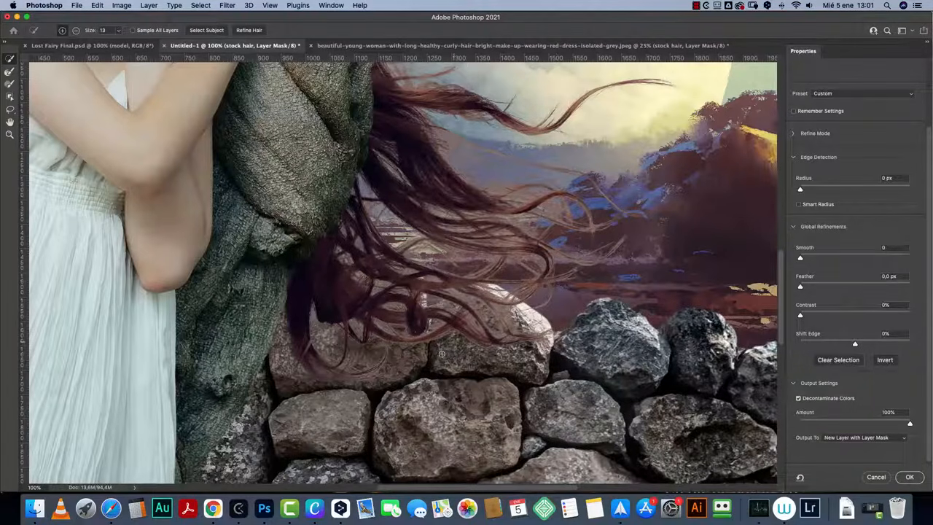
pyautogui.press('super+1')
pyautogui.moveTo(908, 424); pyautogui.dragTo(887, 425)
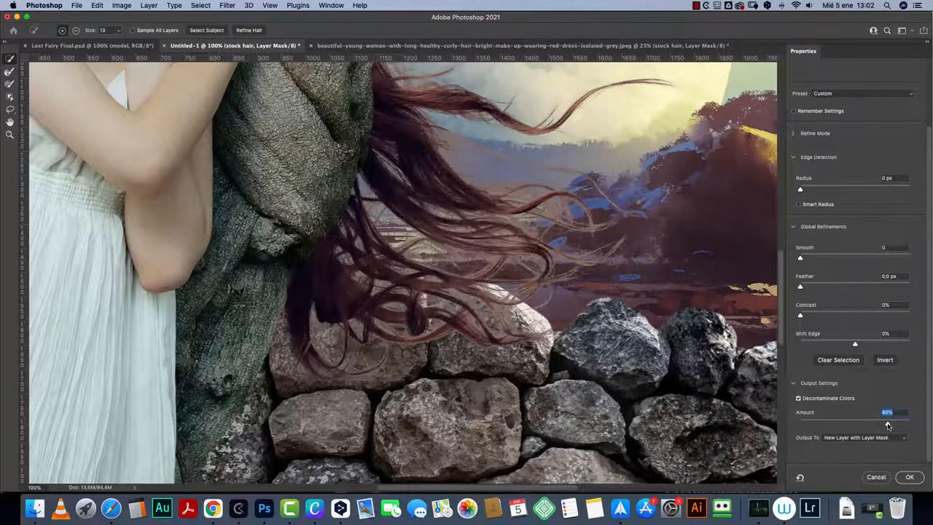
pyautogui.click(910, 477)
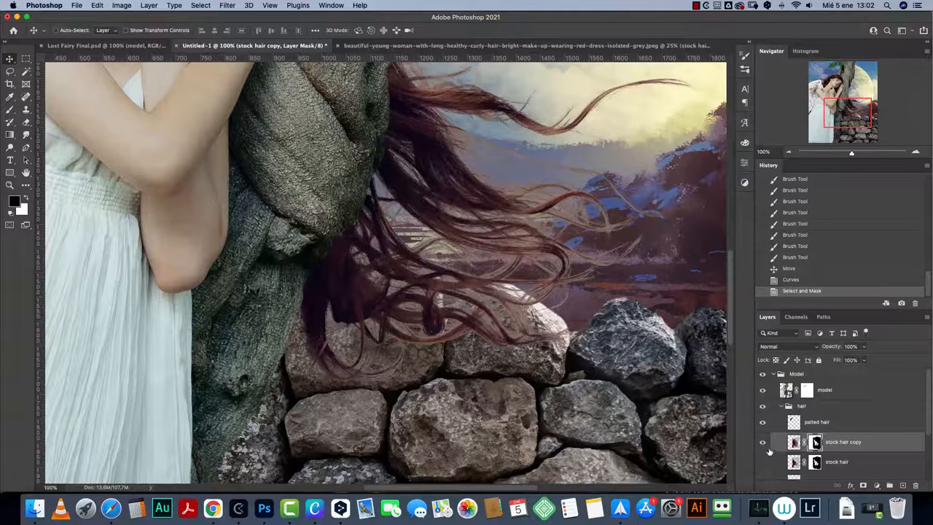
# Step: Compare the decontaminated hair copy with the original stock hair by alternating the two layers' visibility
pyautogui.click(763, 442)
pyautogui.click(763, 462)
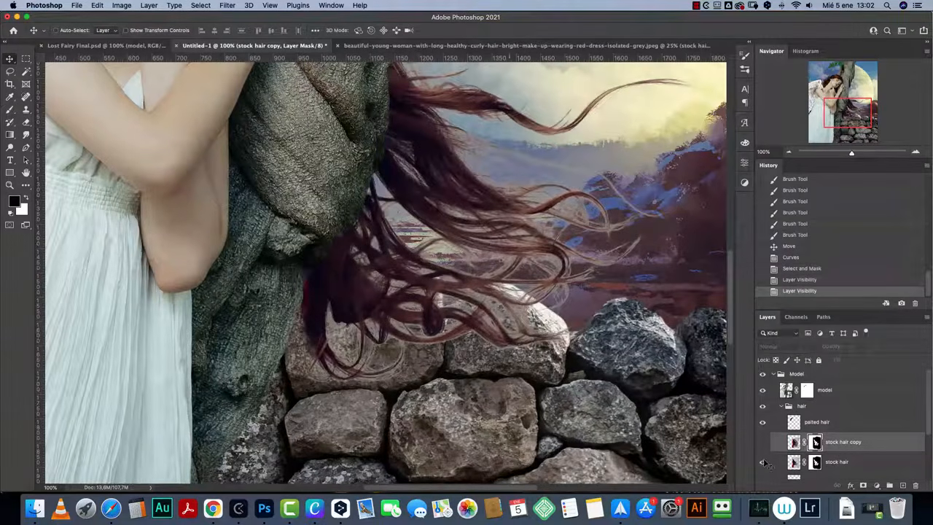
pyautogui.click(763, 462)
pyautogui.click(762, 442)
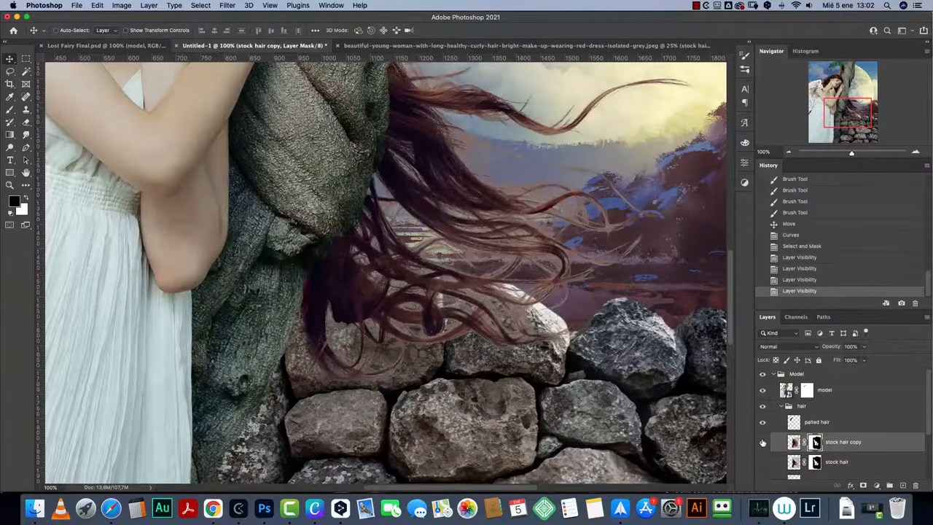
pyautogui.moveTo(566, 254); pyautogui.dragTo(564, 324)
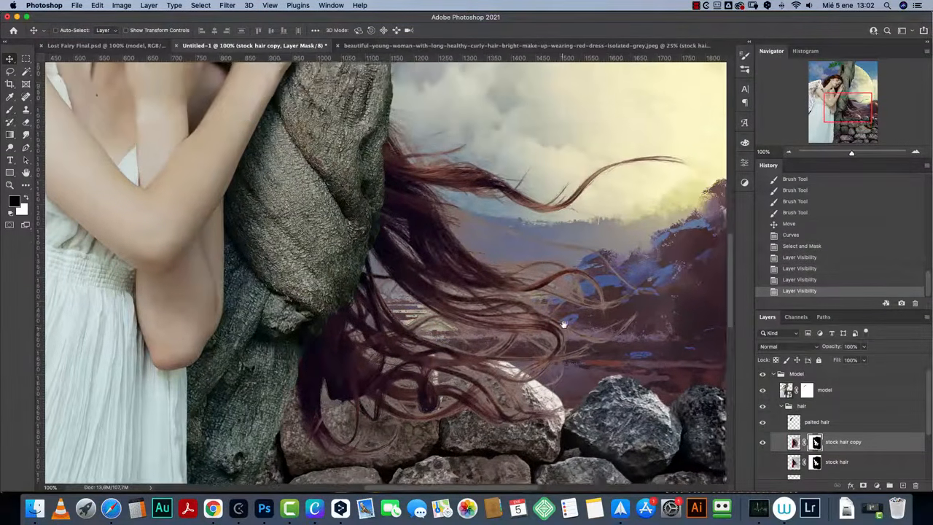
# Step: Add a new layer clipped to the stock hair copy for painting and set its blending mode to Darken
pyautogui.click(905, 445)
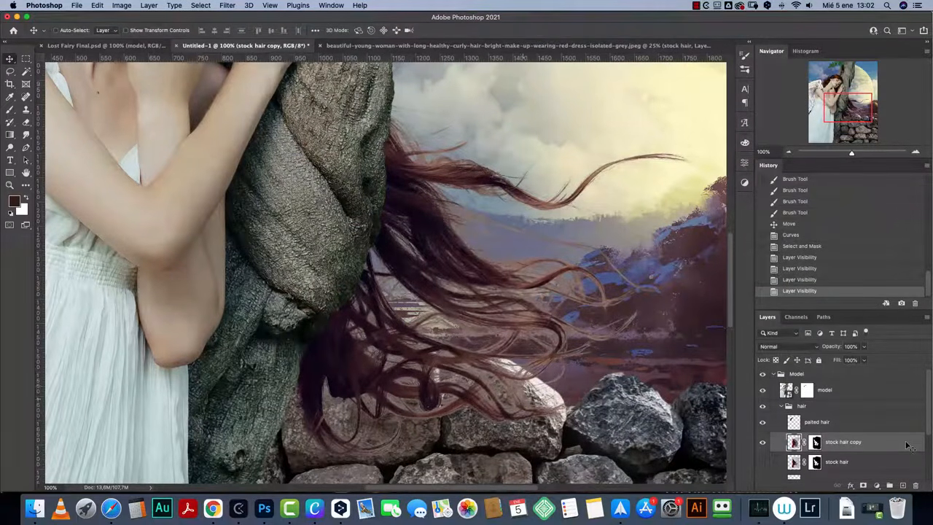
pyautogui.click(902, 485)
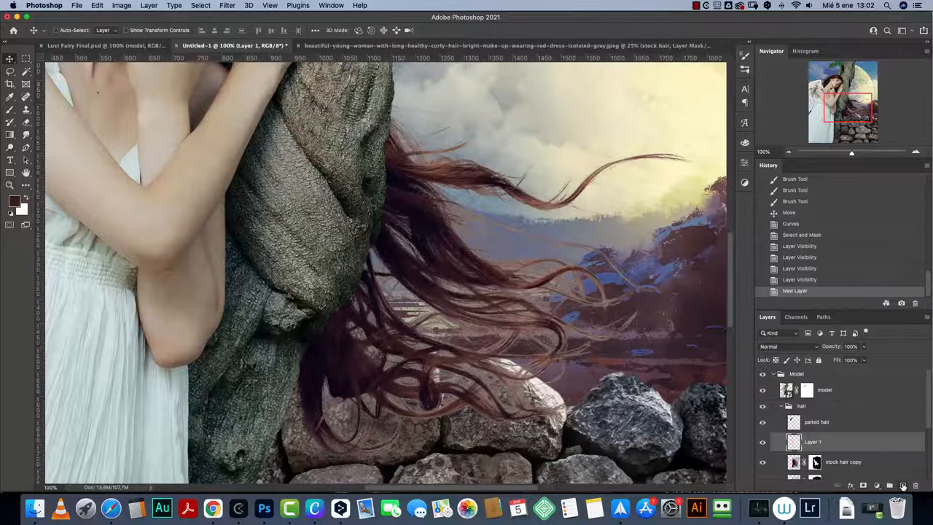
pyautogui.keyDown('alt'); pyautogui.click(878, 450); pyautogui.keyUp('alt')
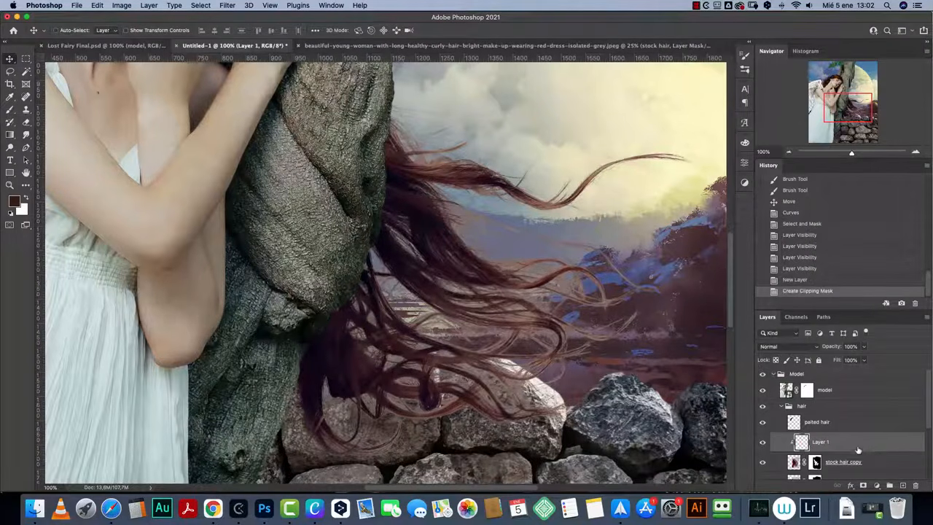
pyautogui.press('b')
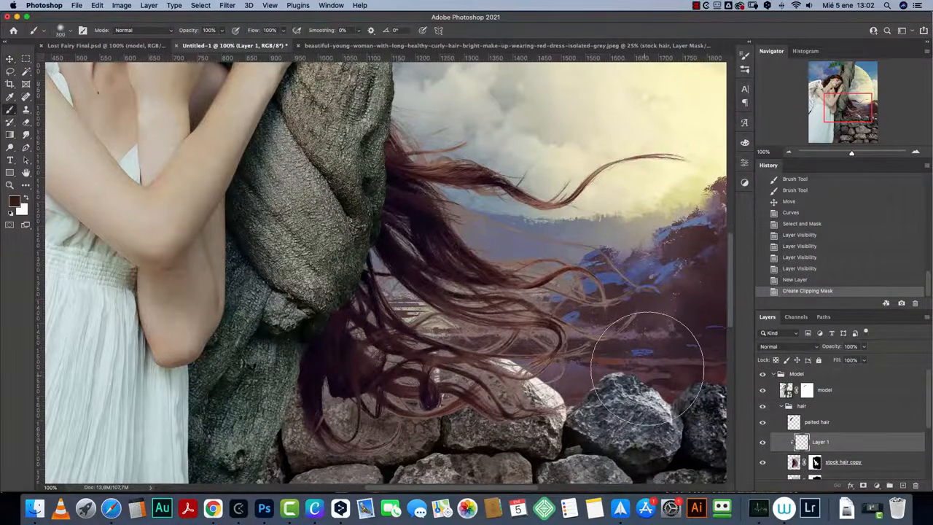
pyautogui.scroll(1, 645, 368)
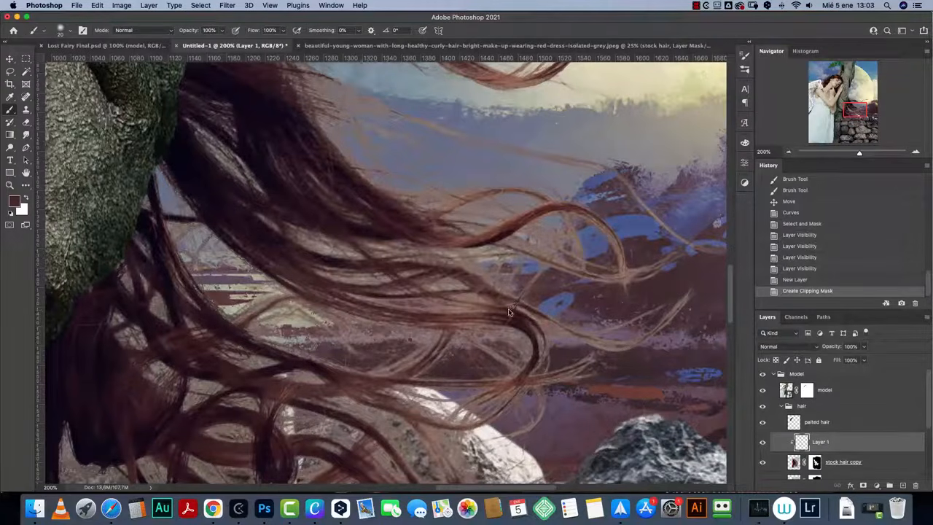
pyautogui.click(792, 347)
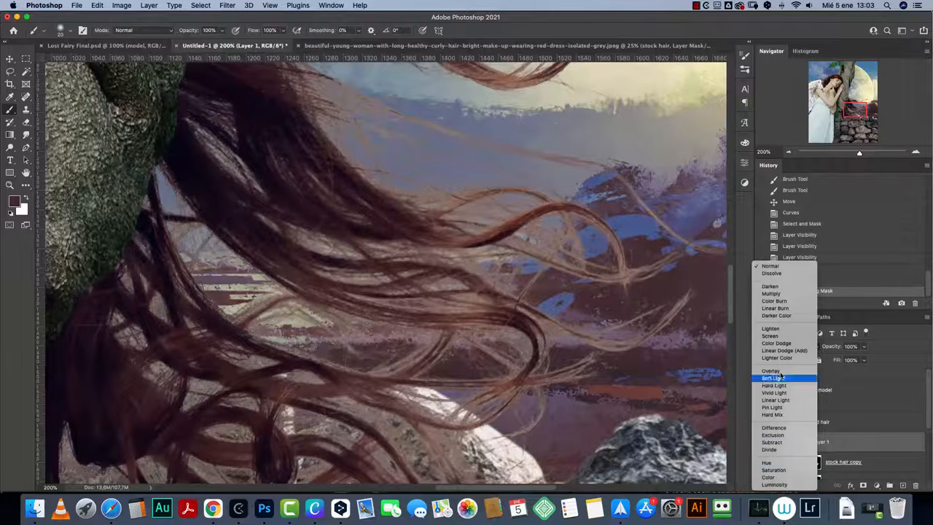
pyautogui.click(771, 286)
# Step: Try darkening the light curled strands over the hills with a 20 px brush at 50% opacity and 40% flow
pyautogui.hscroll(5, 546, 342)
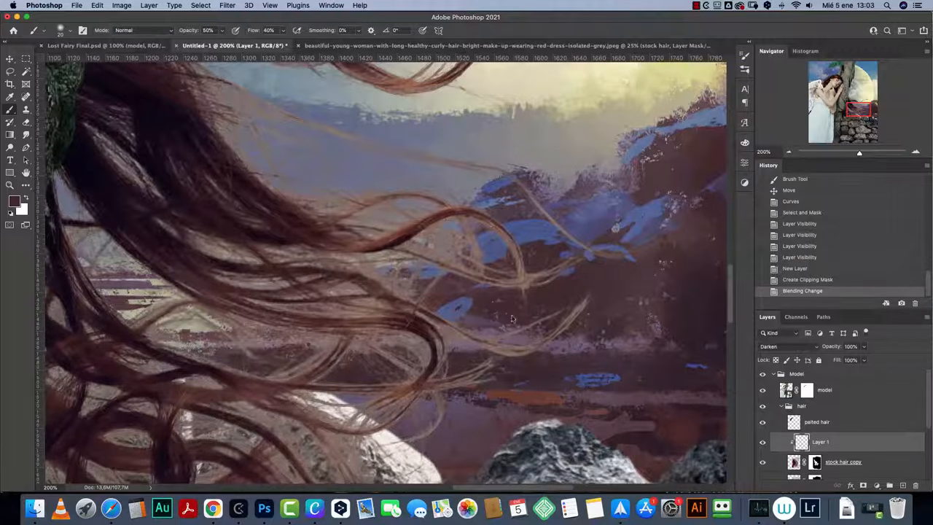
pyautogui.moveTo(511, 244); pyautogui.dragTo(521, 278)
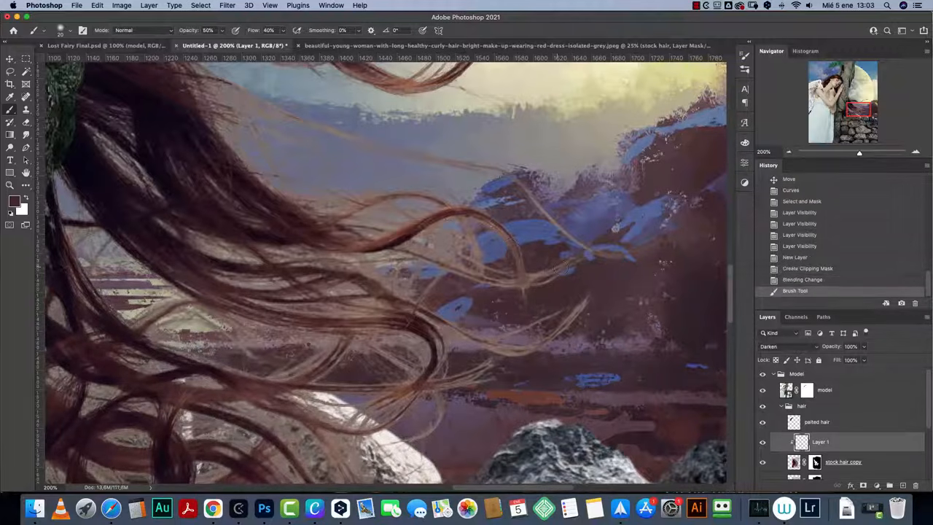
pyautogui.press('super+z')
pyautogui.moveTo(519, 246); pyautogui.dragTo(529, 293)
pyautogui.press('super+z')
pyautogui.moveTo(570, 256); pyautogui.dragTo(490, 289)
pyautogui.press('super+z')
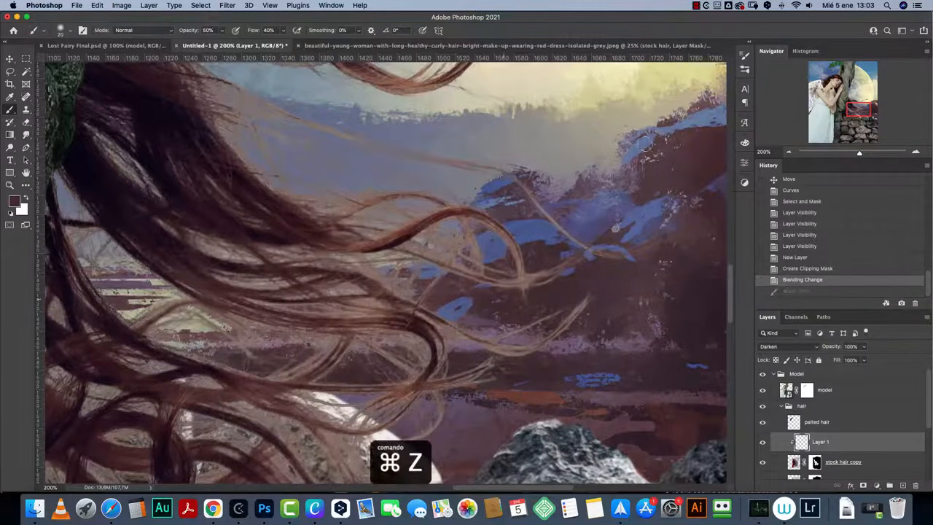
# Step: Enable Transfer for the brush, with its opacity controlled by pen pressure
pyautogui.click(745, 56)
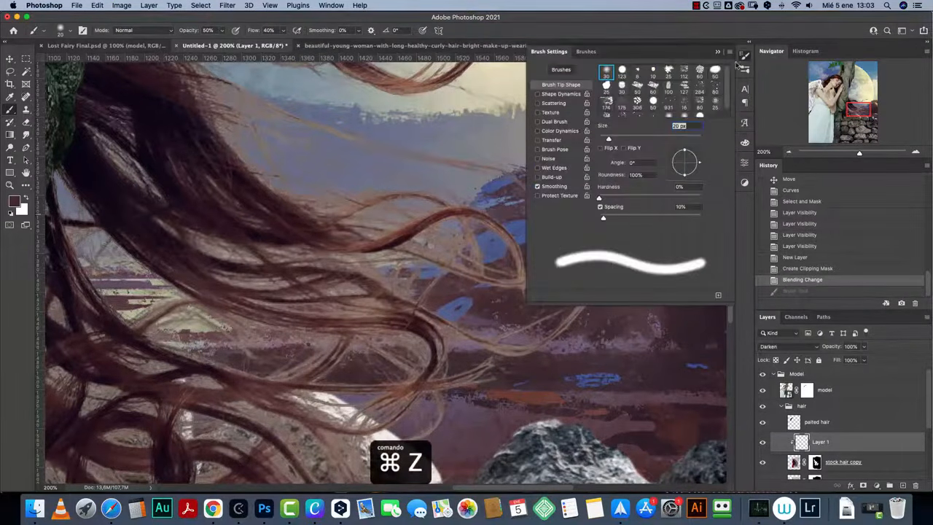
pyautogui.click(551, 141)
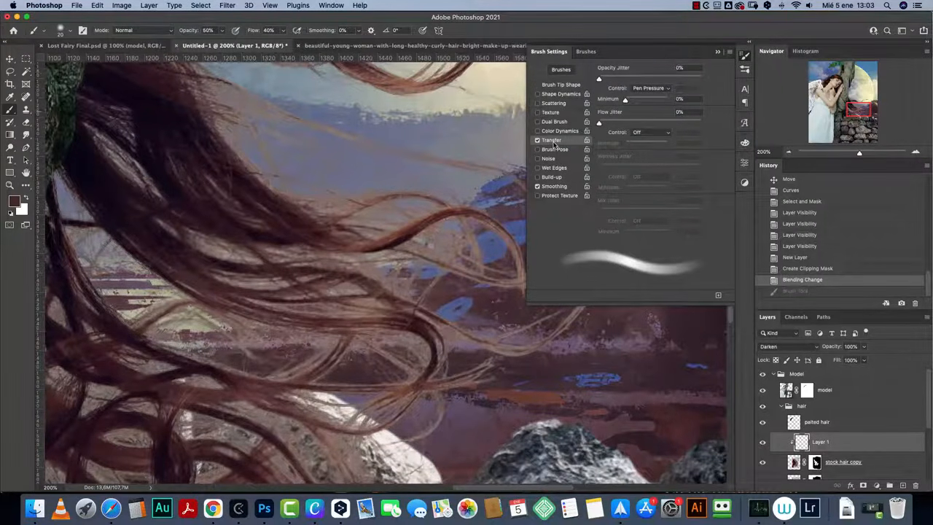
pyautogui.click(718, 52)
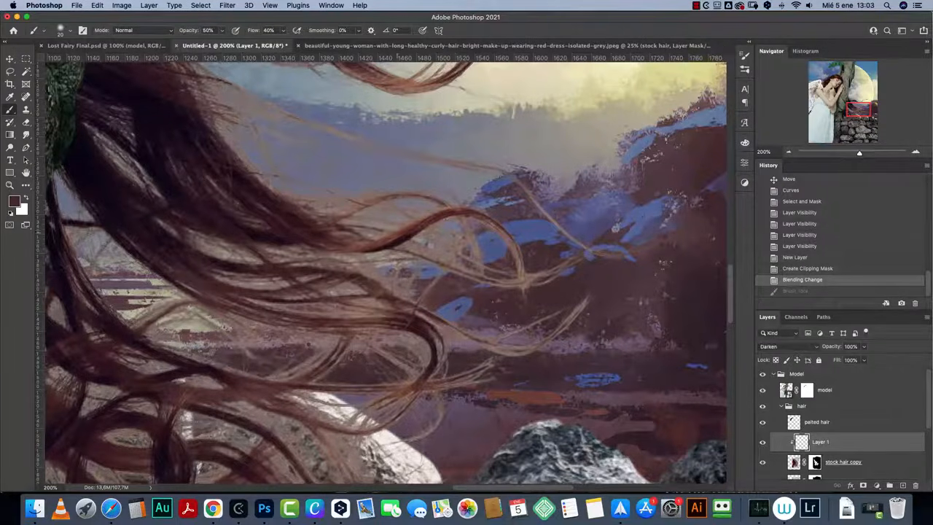
# Step: Darken the light tips of the curled strands over the hills with fine pressure-sensitive strokes on the clipped Darken layer
pyautogui.moveTo(423, 247)
pyautogui.mouseDown()
pyautogui.moveTo(523, 277)
pyautogui.moveTo(548, 271)
pyautogui.mouseUp()
pyautogui.moveTo(551, 269); pyautogui.dragTo(545, 275)
pyautogui.moveTo(542, 276); pyautogui.dragTo(531, 288)
pyautogui.moveTo(587, 294)
pyautogui.mouseDown()
pyautogui.moveTo(568, 320)
pyautogui.moveTo(575, 312)
pyautogui.mouseUp()
pyautogui.moveTo(573, 314)
pyautogui.mouseDown()
pyautogui.moveTo(536, 350)
pyautogui.moveTo(562, 329)
pyautogui.moveTo(484, 361)
pyautogui.moveTo(527, 353)
pyautogui.moveTo(487, 347)
pyautogui.mouseUp()
pyautogui.press('[')
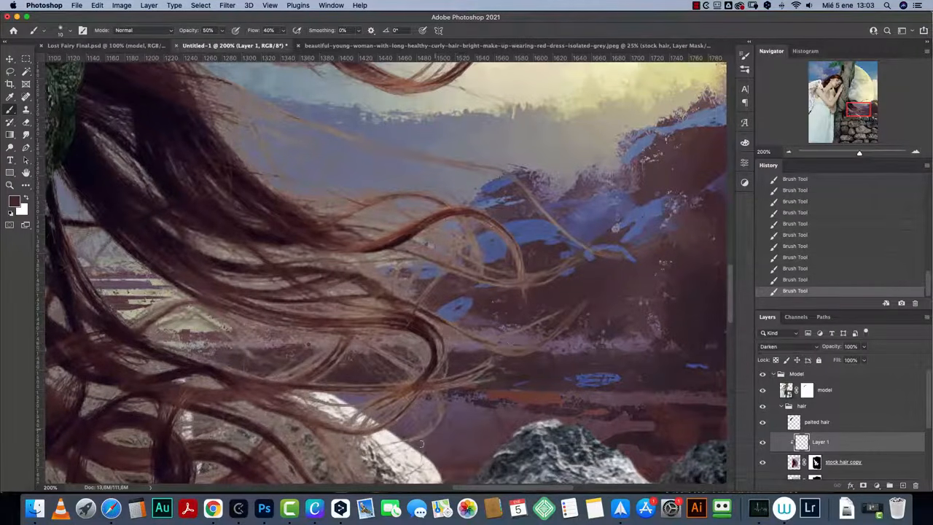
pyautogui.moveTo(435, 333); pyautogui.dragTo(555, 277)
# Step: Darken the light lower strands over the stone wall on the clipped layer, using a brush of up to 25 px
pyautogui.press(']')
pyautogui.press(']')
pyautogui.press(']')
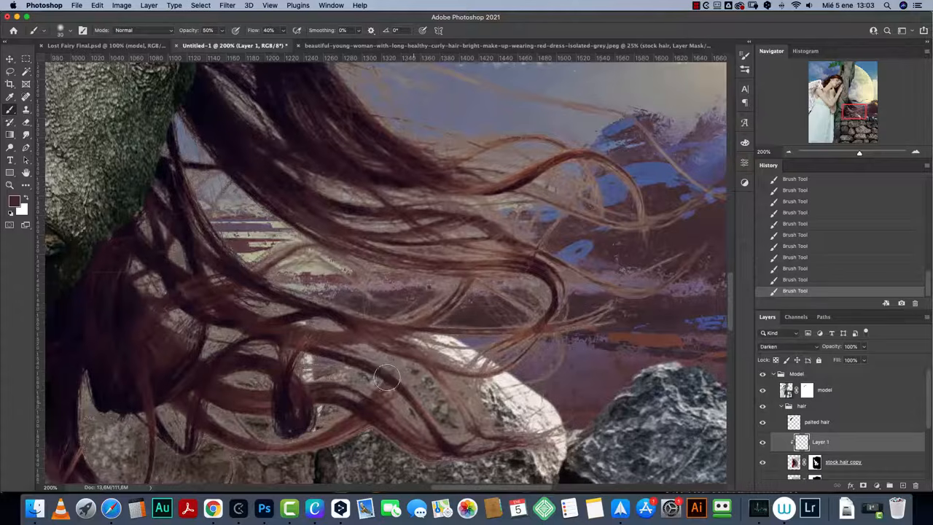
pyautogui.moveTo(379, 441); pyautogui.dragTo(468, 342)
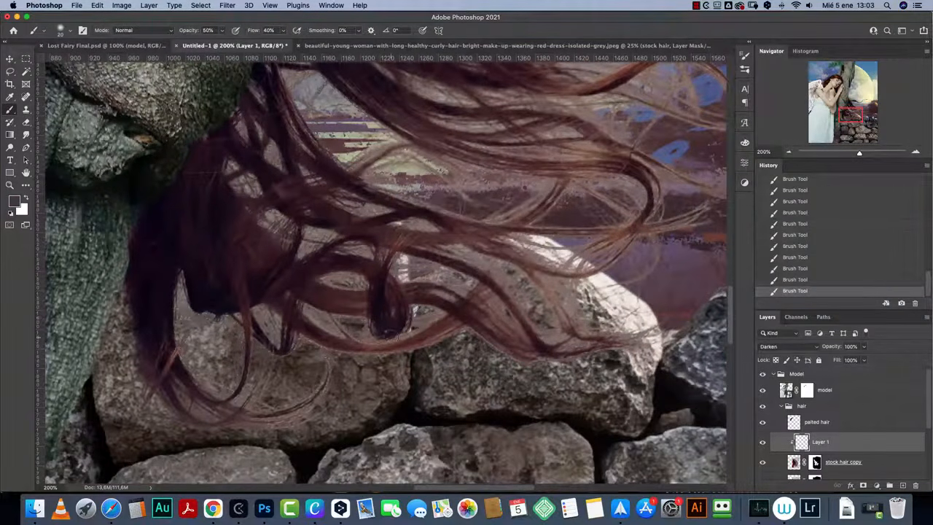
pyautogui.press(']')
pyautogui.press(']')
pyautogui.press(']')
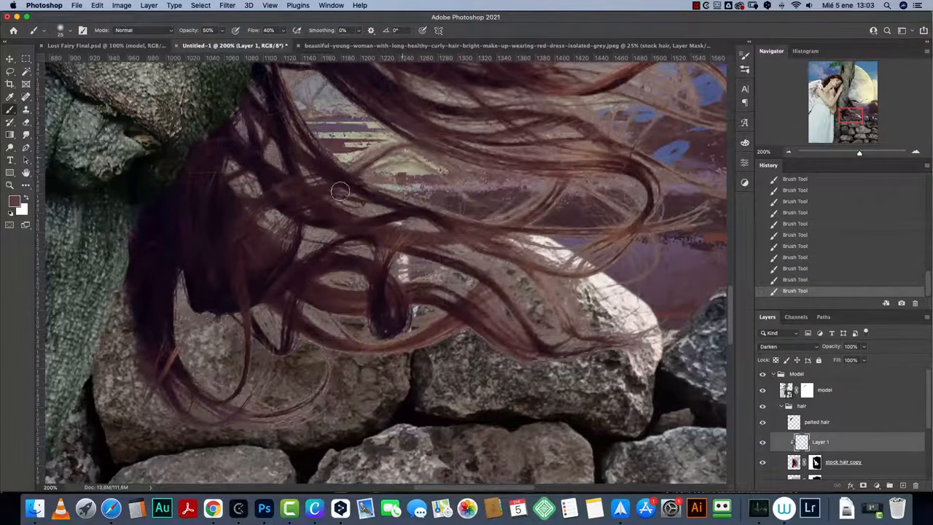
# Step: Start a Curves adjustment on the stock hair copy layer and lower the blue channel's midtones from input 122 to output 110
pyautogui.doubleClick(792, 154)
pyautogui.moveTo(470, 172); pyautogui.dragTo(538, 334)
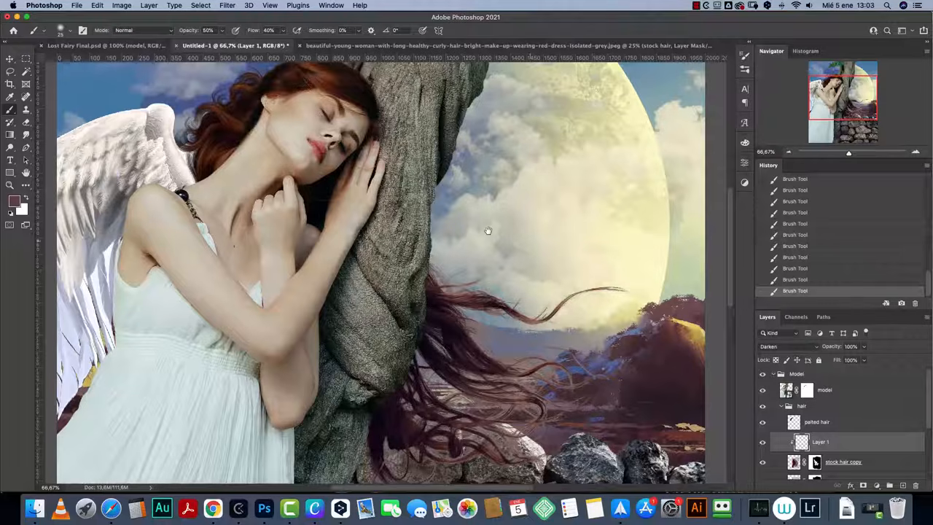
pyautogui.moveTo(486, 233); pyautogui.dragTo(497, 234)
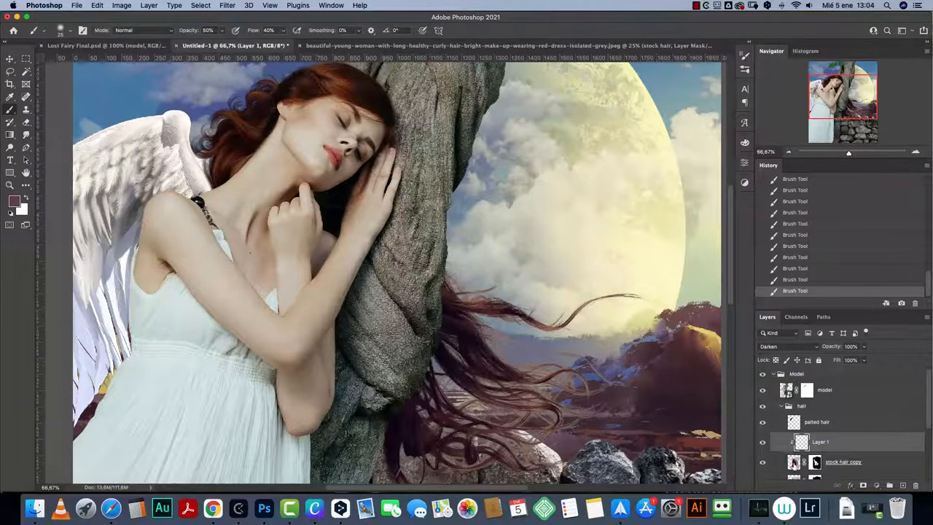
pyautogui.click(793, 461)
pyautogui.press('super+m')
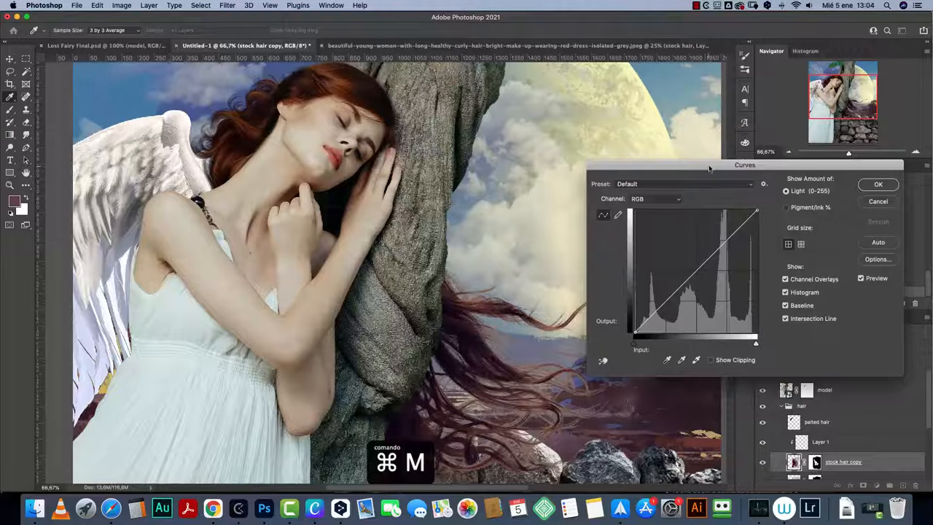
pyautogui.moveTo(708, 167); pyautogui.dragTo(708, 150)
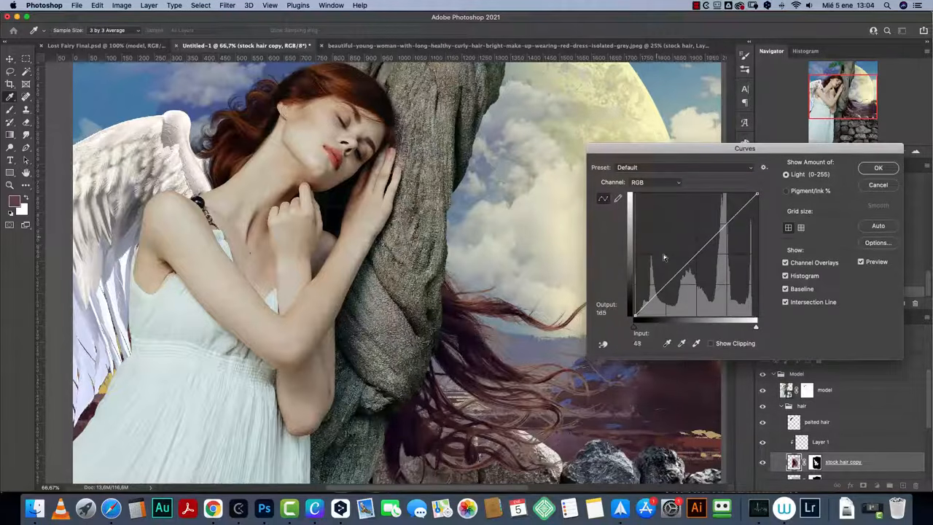
pyautogui.moveTo(728, 153); pyautogui.dragTo(698, 161)
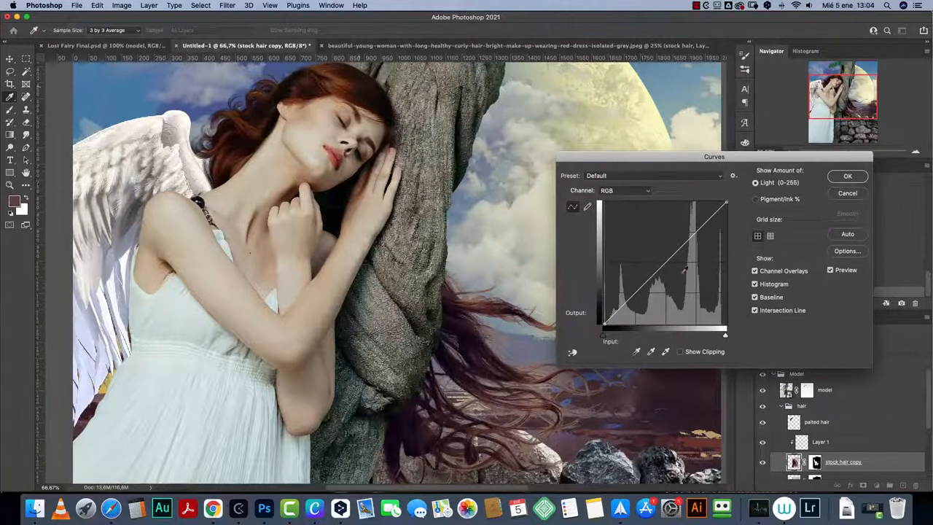
pyautogui.click(626, 191)
pyautogui.click(625, 197)
pyautogui.click(623, 193)
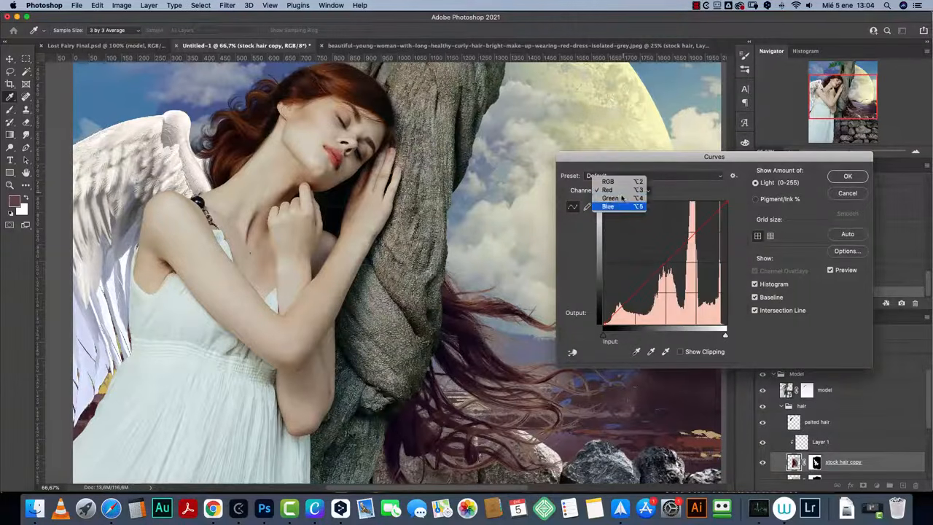
pyautogui.click(621, 205)
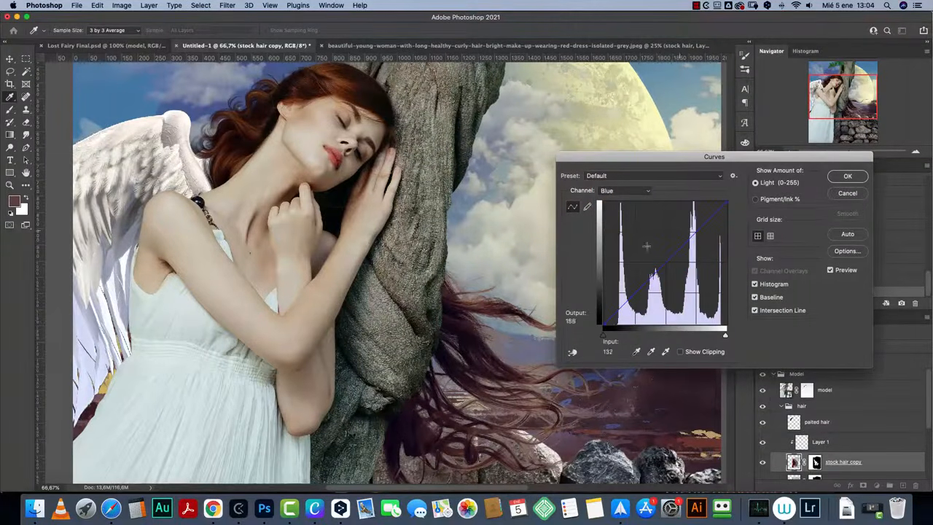
pyautogui.moveTo(658, 265); pyautogui.dragTo(663, 271)
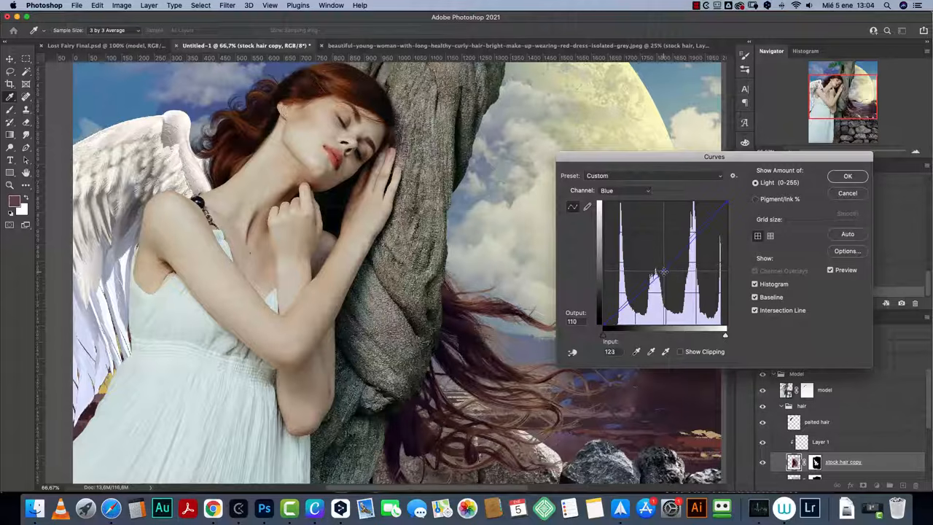
# Step: Lower the green channel's midtones slightly and set the red curve's midtone point at input 123 to output 120
pyautogui.click(624, 191)
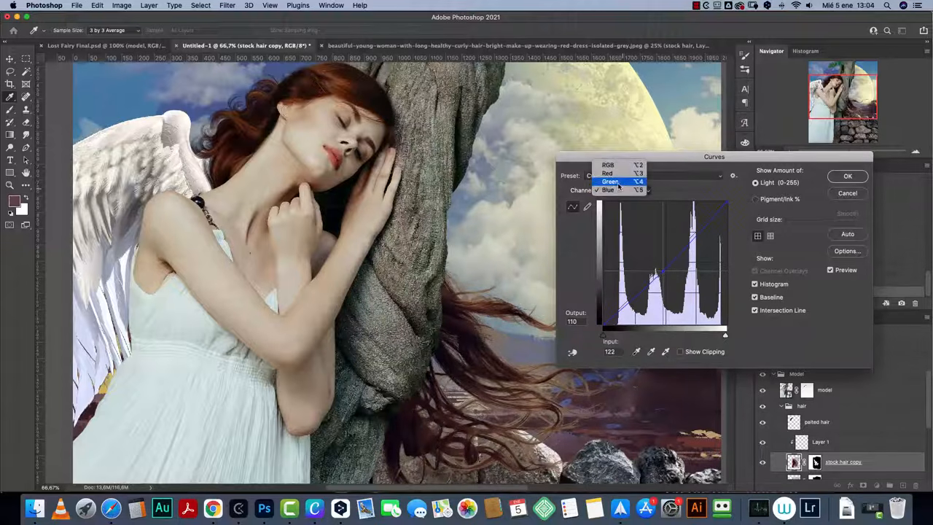
pyautogui.click(620, 180)
pyautogui.moveTo(658, 263); pyautogui.dragTo(661, 272)
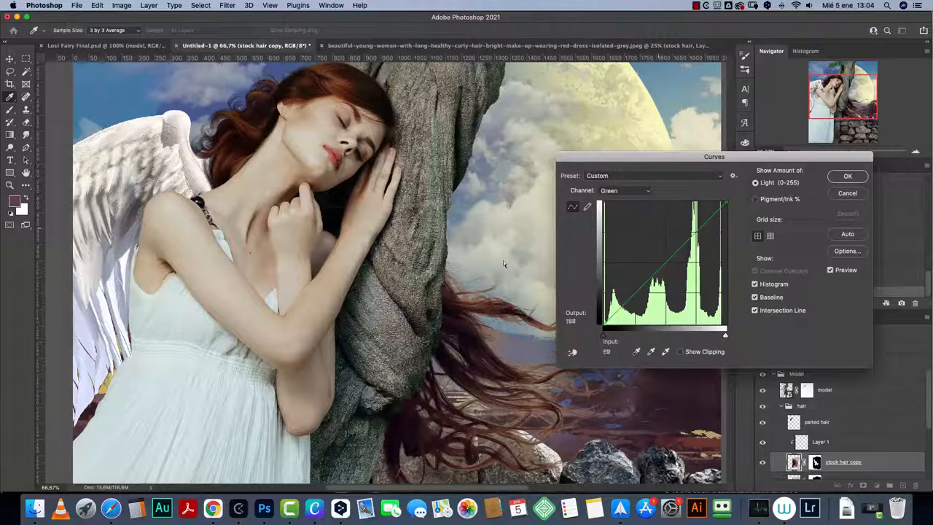
pyautogui.click(624, 190)
pyautogui.click(620, 181)
pyautogui.moveTo(663, 264); pyautogui.dragTo(664, 267)
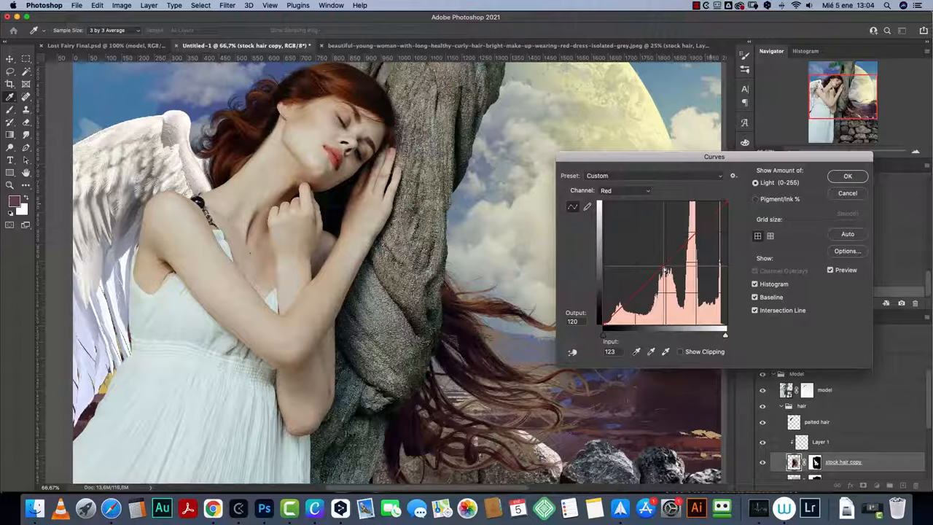
# Step: Lower the blue curve's white point to output 239 and set the green curve's midtone point at input 117 to output 113
pyautogui.click(645, 193)
pyautogui.click(621, 207)
pyautogui.moveTo(724, 202); pyautogui.dragTo(728, 210)
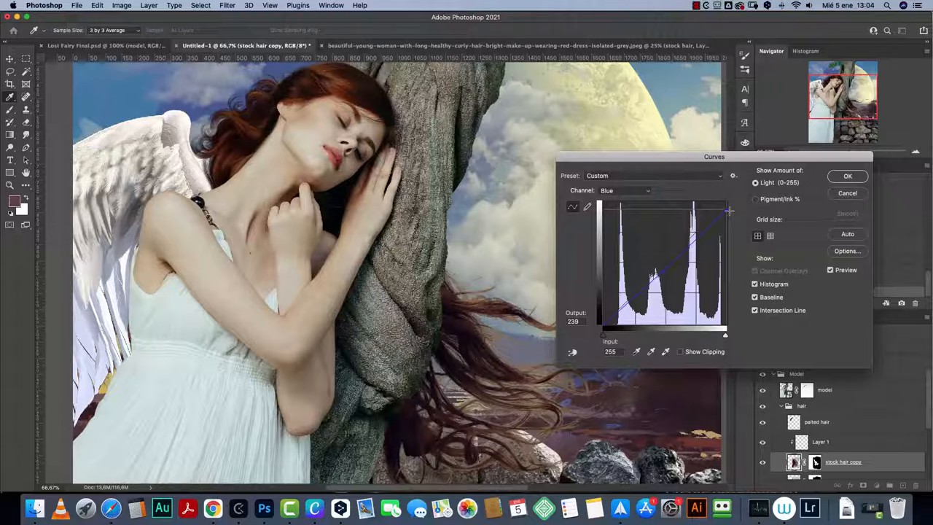
pyautogui.click(627, 190)
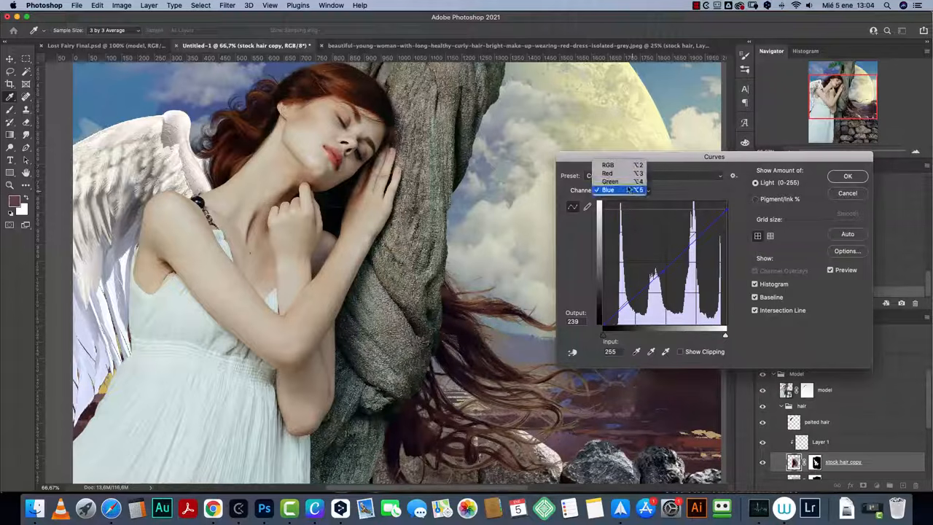
pyautogui.click(619, 182)
pyautogui.click(659, 269)
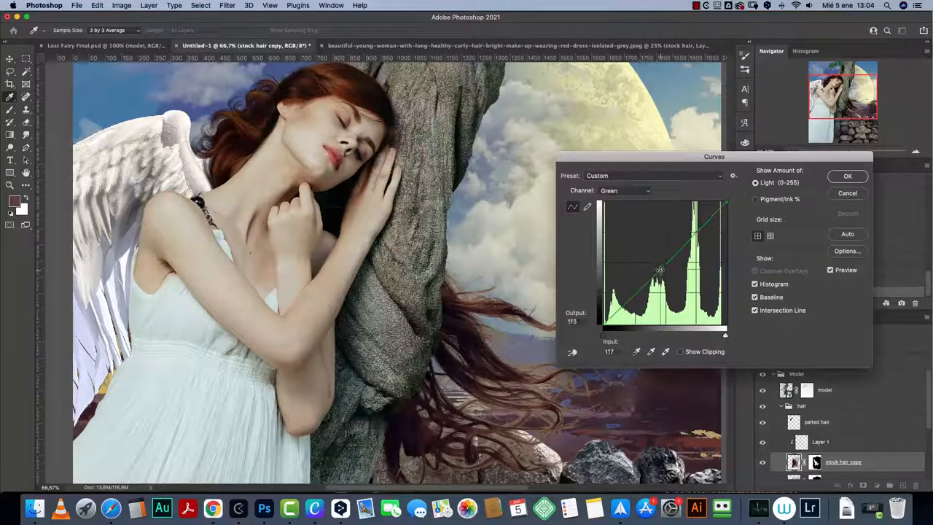
# Step: Pull down the blue curve's shadows, set its midtone point at input 118 to output 115, and compare the preview with the original
pyautogui.click(619, 191)
pyautogui.click(618, 197)
pyautogui.click(639, 299)
pyautogui.click(689, 248)
pyautogui.moveTo(687, 248); pyautogui.dragTo(661, 268)
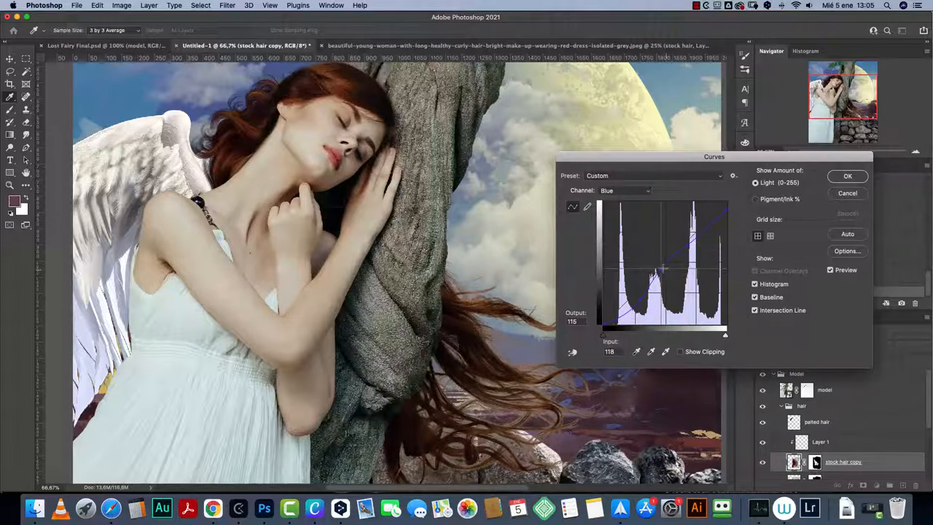
pyautogui.click(831, 272)
pyautogui.click(831, 270)
pyautogui.click(619, 177)
pyautogui.click(724, 197)
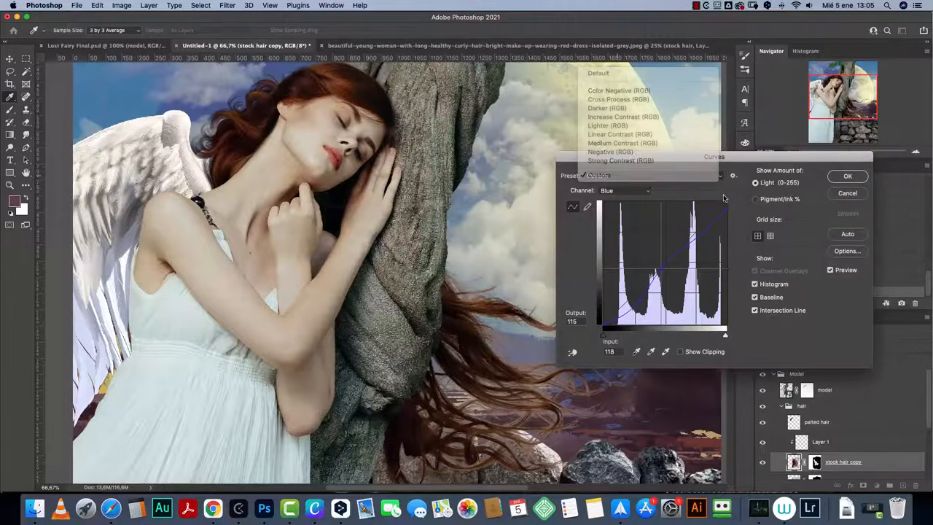
# Step: Lower the RGB curve's midtone point at input 121 to output 103, check the preview, and apply the Curves adjustment
pyautogui.click(619, 190)
pyautogui.click(609, 171)
pyautogui.moveTo(658, 260); pyautogui.dragTo(660, 275)
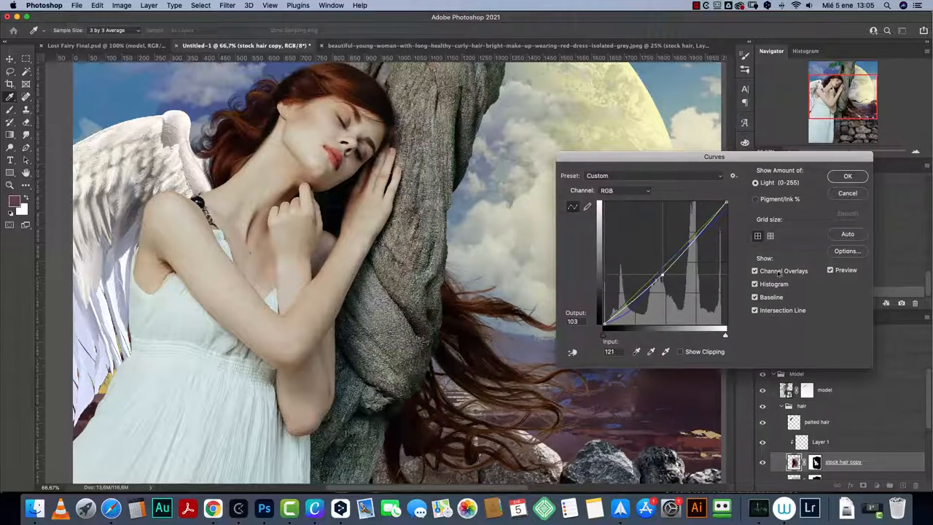
pyautogui.click(830, 270)
pyautogui.click(832, 270)
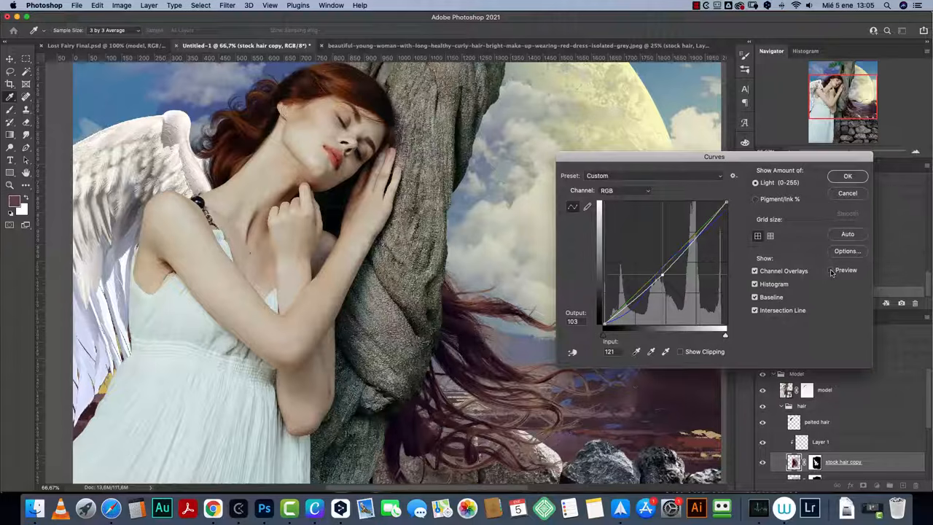
pyautogui.click(845, 175)
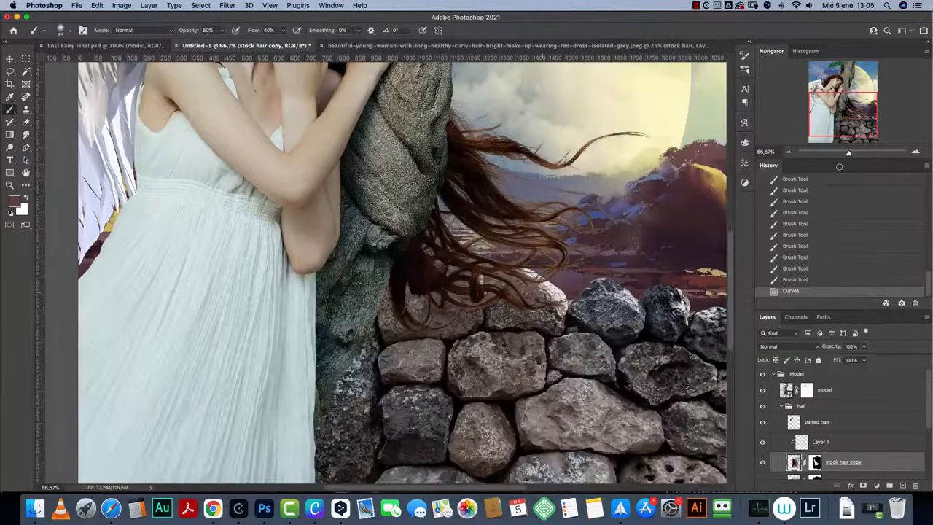
# Step: Compare the hair with and without the painting on clipped Layer 1, then review the whole composition
pyautogui.press('super+1')
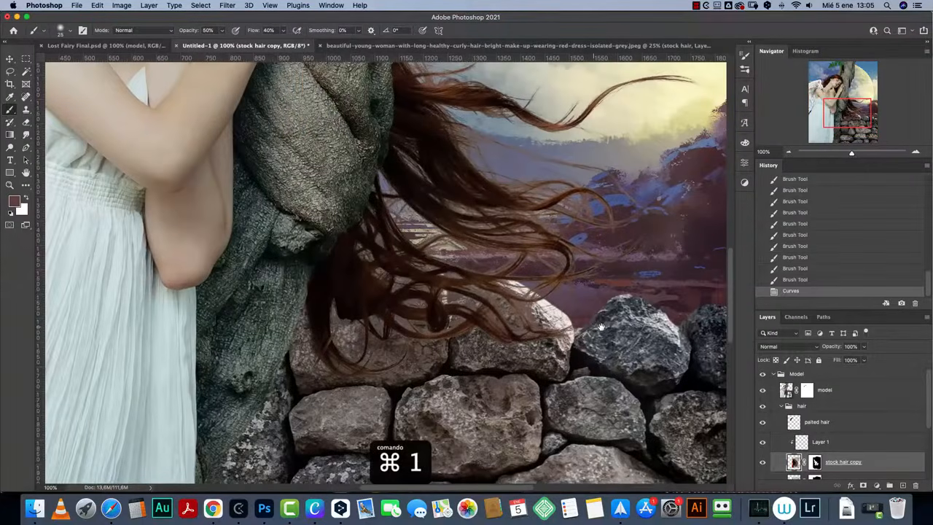
pyautogui.click(762, 442)
pyautogui.click(763, 442)
pyautogui.click(763, 442)
pyautogui.click(763, 443)
pyautogui.click(763, 443)
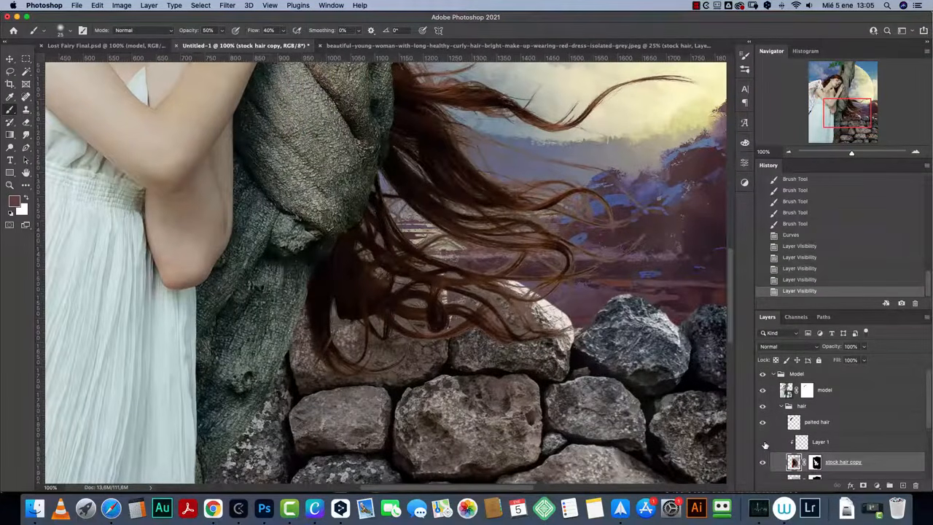
pyautogui.click(762, 443)
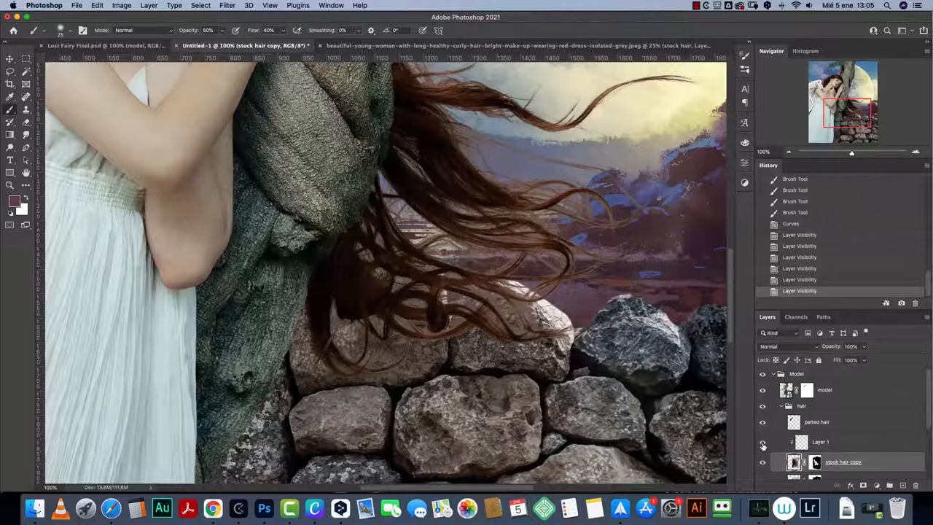
pyautogui.click(788, 153)
pyautogui.click(788, 153)
pyautogui.moveTo(566, 225); pyautogui.dragTo(600, 335)
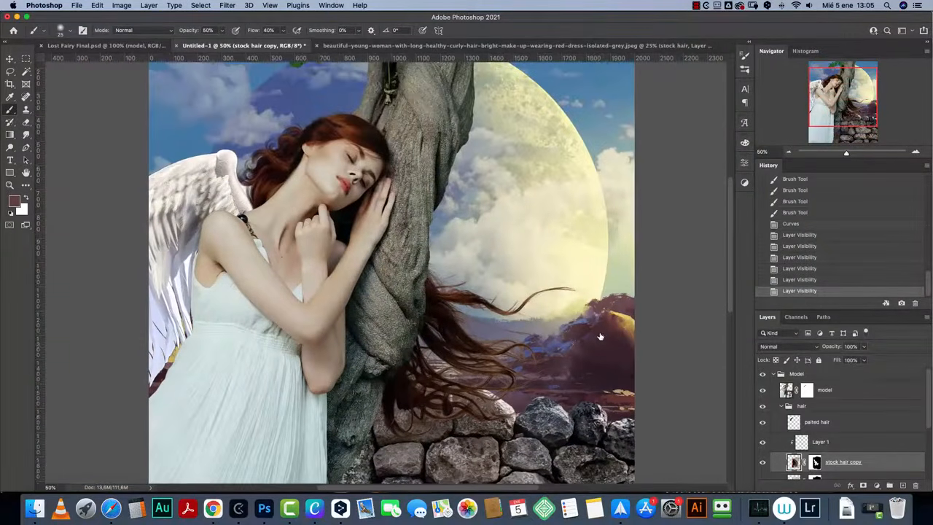
# Step: Select the brush hair layer, reduce the brush to a very fine size and sample a dark brown from the flowing hair
pyautogui.press('super+1')
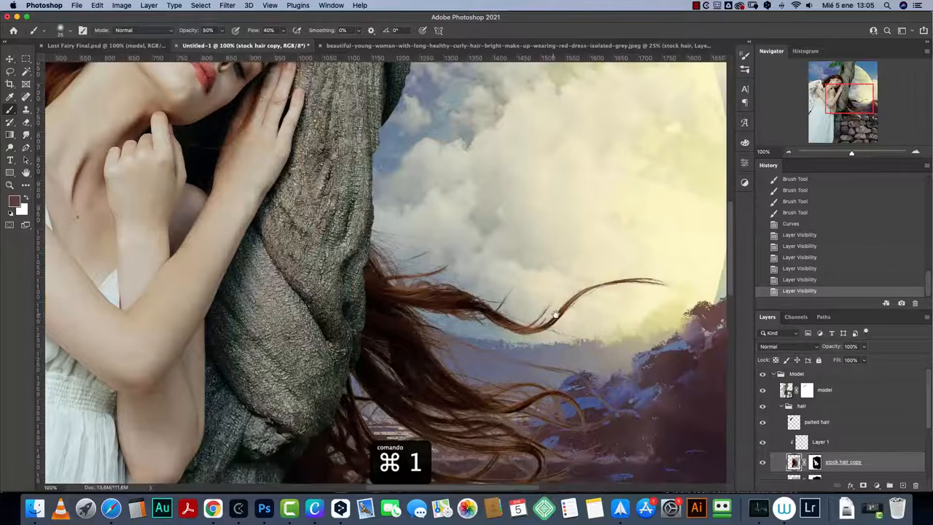
pyautogui.click(874, 424)
pyautogui.scroll(-1, 928, 418)
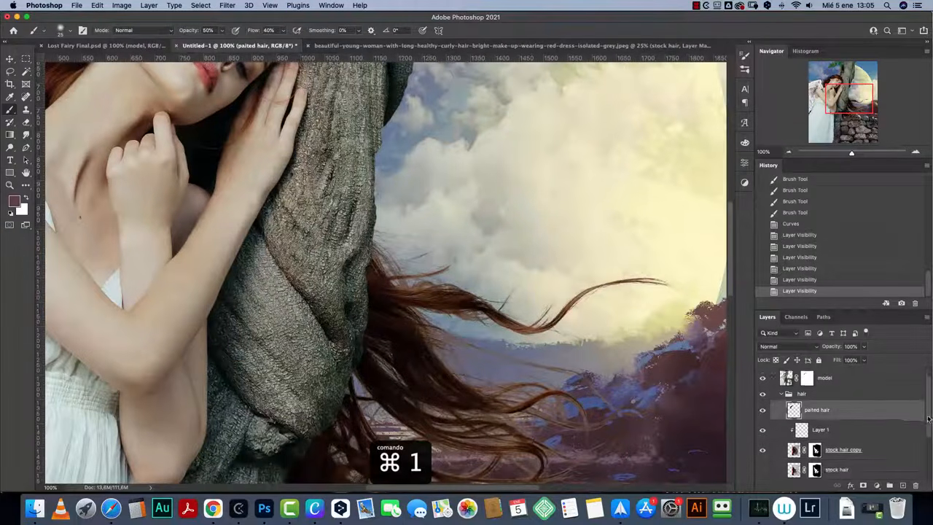
pyautogui.scroll(-1, 927, 419)
pyautogui.click(845, 474)
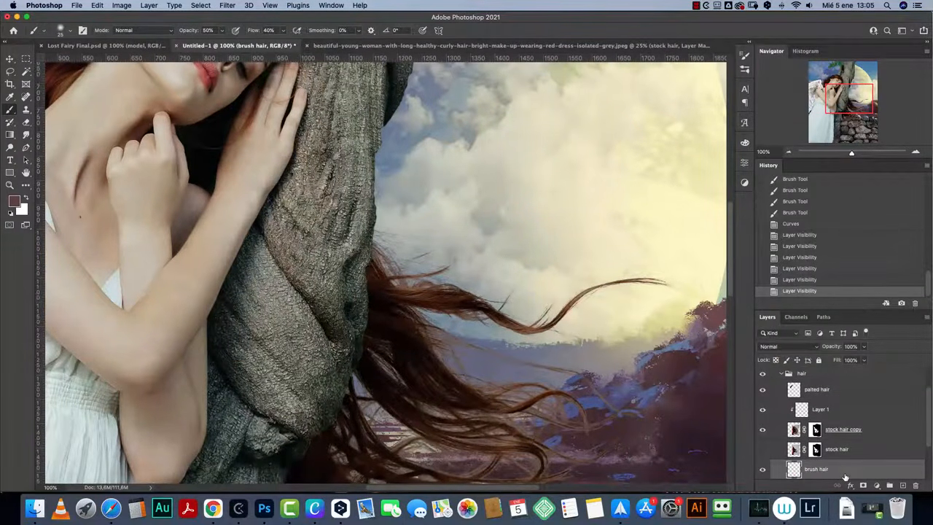
pyautogui.rightClick(517, 220)
pyautogui.moveTo(576, 266); pyautogui.dragTo(650, 252)
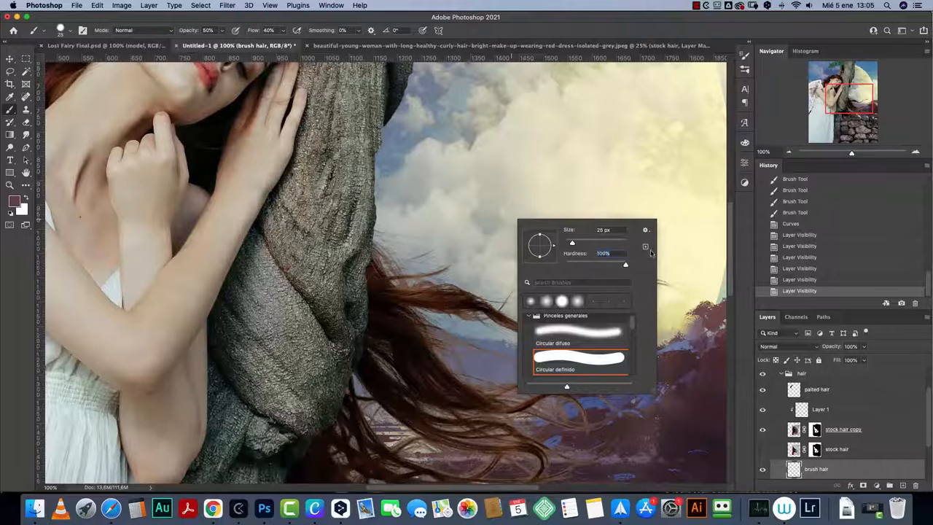
pyautogui.click(848, 472)
pyautogui.press('[')
pyautogui.press('[')
pyautogui.press('[')
pyautogui.press('[')
pyautogui.press('[')
pyautogui.press('[')
pyautogui.press('[')
pyautogui.press('[')
pyautogui.press('[')
pyautogui.press('[')
pyautogui.keyDown('alt'); pyautogui.click(450, 293); pyautogui.keyUp('alt')
pyautogui.keyDown('alt'); pyautogui.click(394, 291); pyautogui.keyUp('alt')
# Step: Paint fine dark brown stray hairs on the brush hair layer along the wavy lock over the moon and the strands below it
pyautogui.moveTo(446, 290); pyautogui.dragTo(489, 308)
pyautogui.moveTo(467, 296)
pyautogui.mouseDown()
pyautogui.moveTo(538, 329)
pyautogui.moveTo(573, 300)
pyautogui.mouseUp()
pyautogui.moveTo(556, 319)
pyautogui.mouseDown()
pyautogui.moveTo(592, 289)
pyautogui.moveTo(631, 280)
pyautogui.mouseUp()
pyautogui.moveTo(576, 295); pyautogui.dragTo(656, 280)
pyautogui.moveTo(428, 324); pyautogui.dragTo(507, 353)
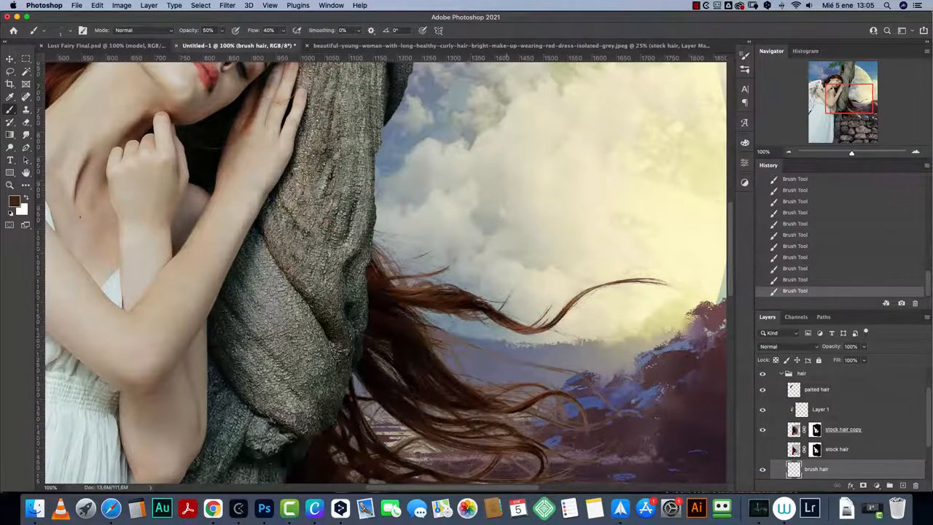
pyautogui.scroll(-5, 503, 413)
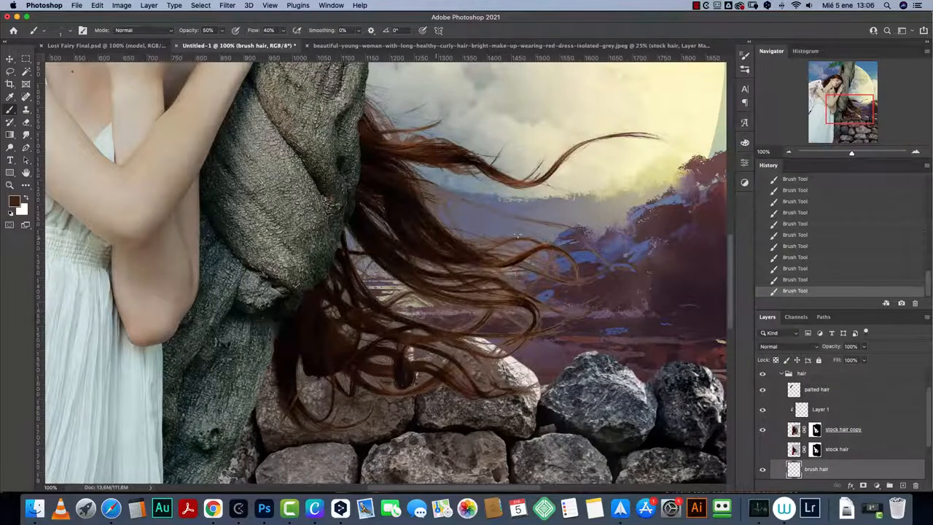
pyautogui.scroll(5, 616, 115)
pyautogui.hscroll(-4, 616, 114)
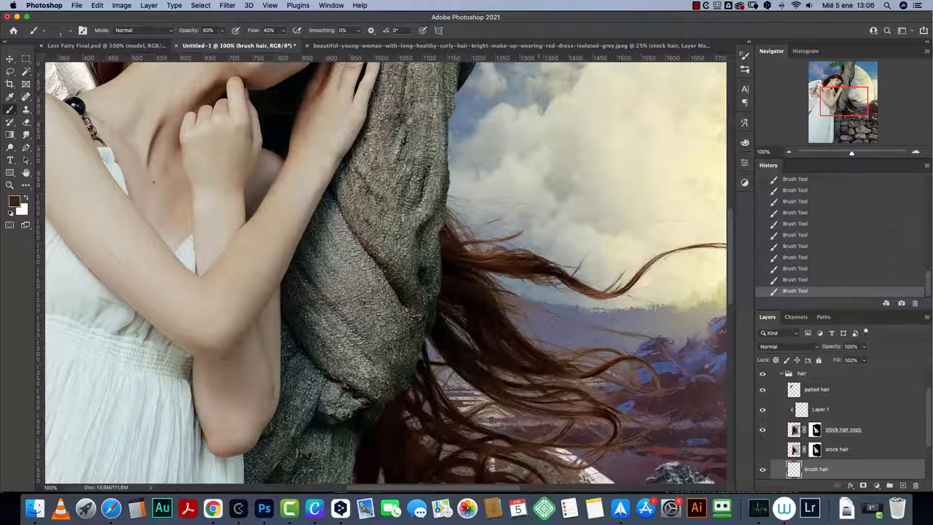
pyautogui.hscroll(4, 649, 379)
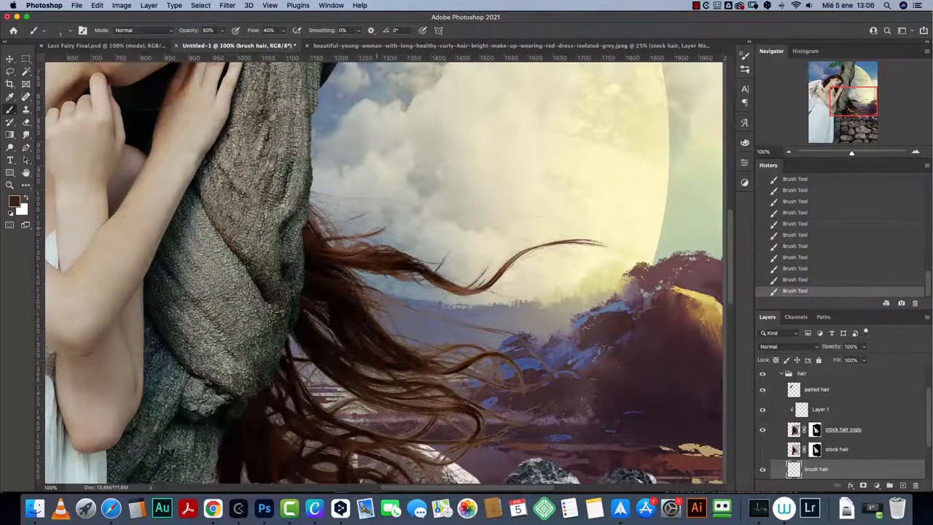
# Step: Undo the last stray-hair stroke and paint a fine strand at the curling tips of the lower hair locks
pyautogui.press('super+z')
pyautogui.scroll(-5, 502, 441)
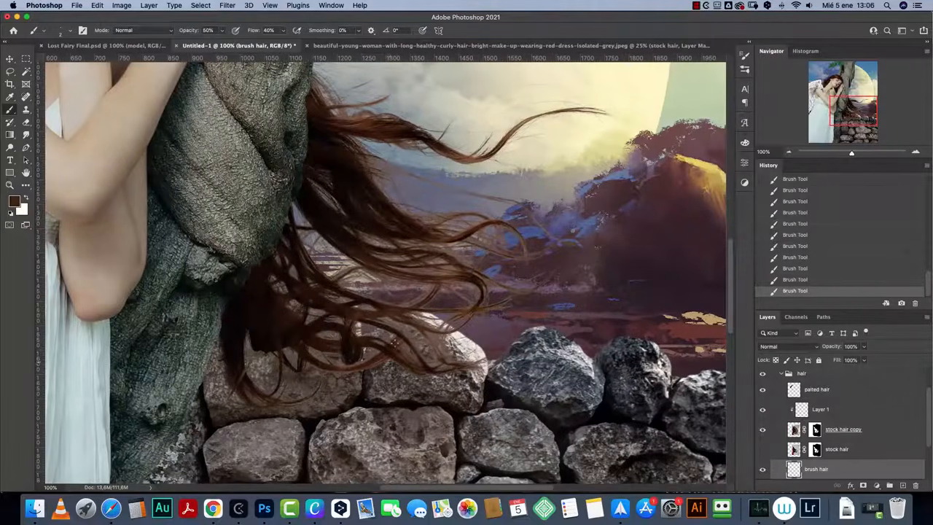
pyautogui.moveTo(478, 309); pyautogui.dragTo(452, 318)
pyautogui.scroll(3, 569, 244)
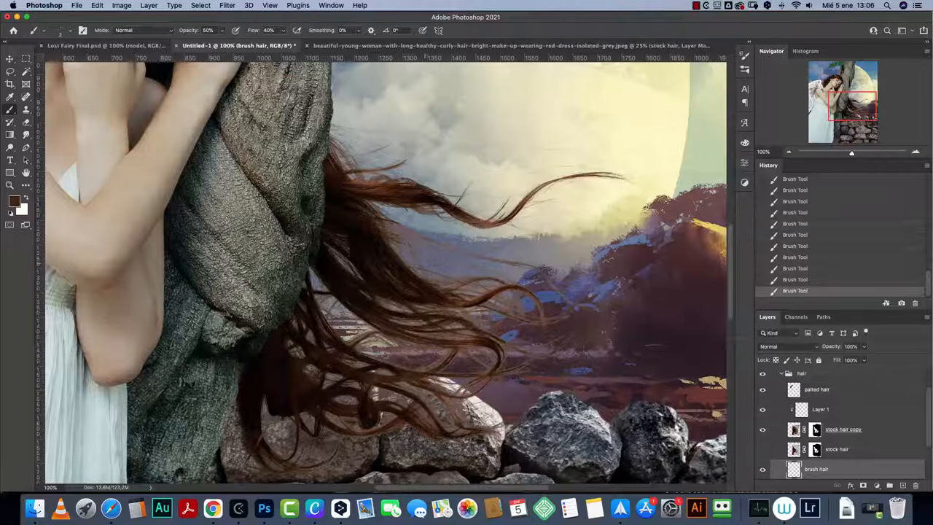
# Step: Compare the flowing hair and the head with and without the brush hair layer, reviewing how the painted strands blend in
pyautogui.click(788, 152)
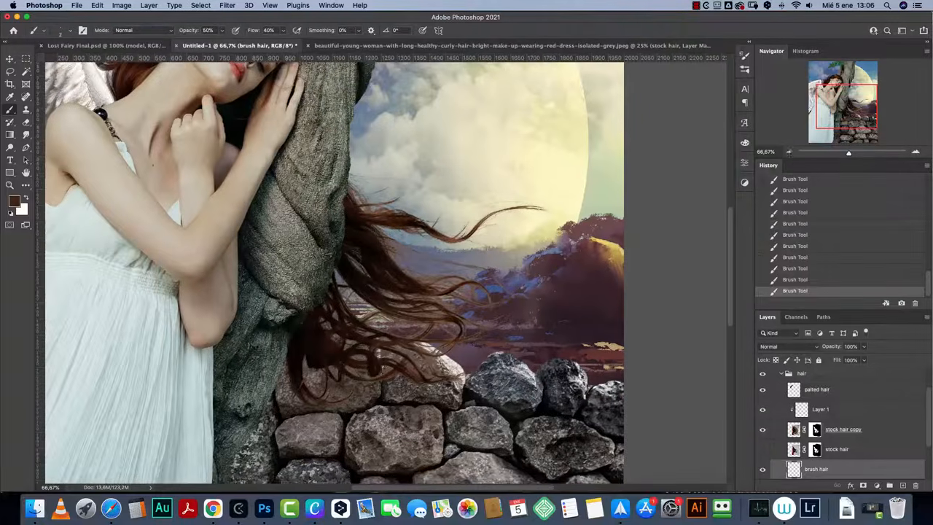
pyautogui.moveTo(535, 184); pyautogui.dragTo(568, 264)
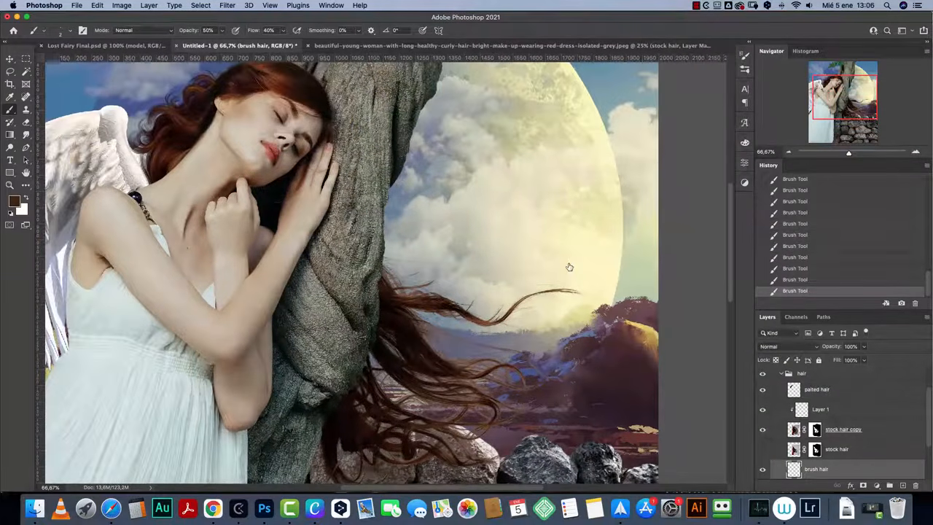
pyautogui.press('super+1')
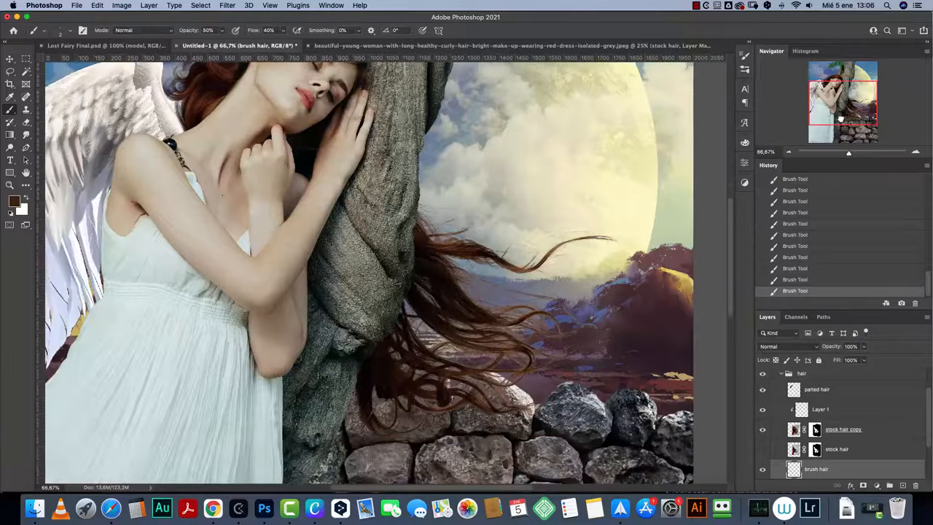
pyautogui.click(762, 469)
pyautogui.click(762, 469)
pyautogui.click(762, 468)
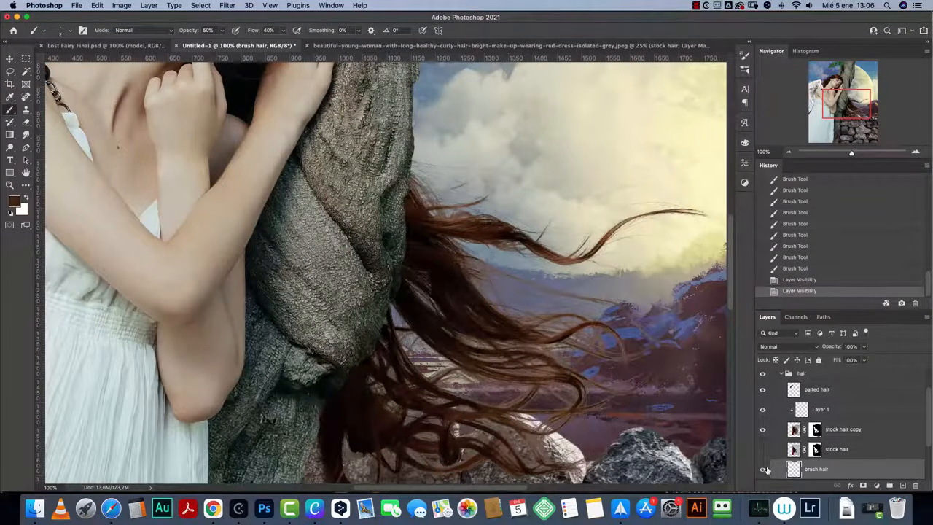
pyautogui.click(762, 468)
pyautogui.click(762, 468)
pyautogui.click(762, 469)
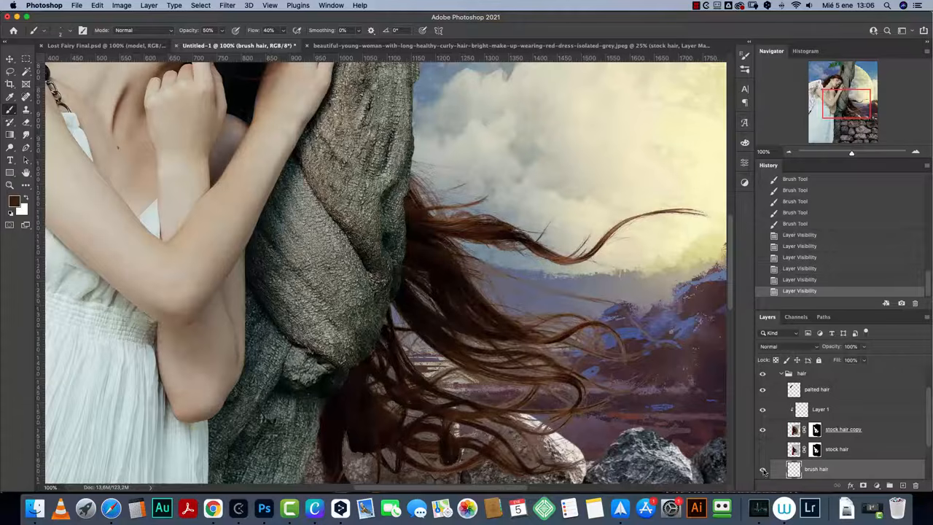
pyautogui.moveTo(465, 220); pyautogui.dragTo(610, 446)
pyautogui.moveTo(479, 165); pyautogui.dragTo(505, 267)
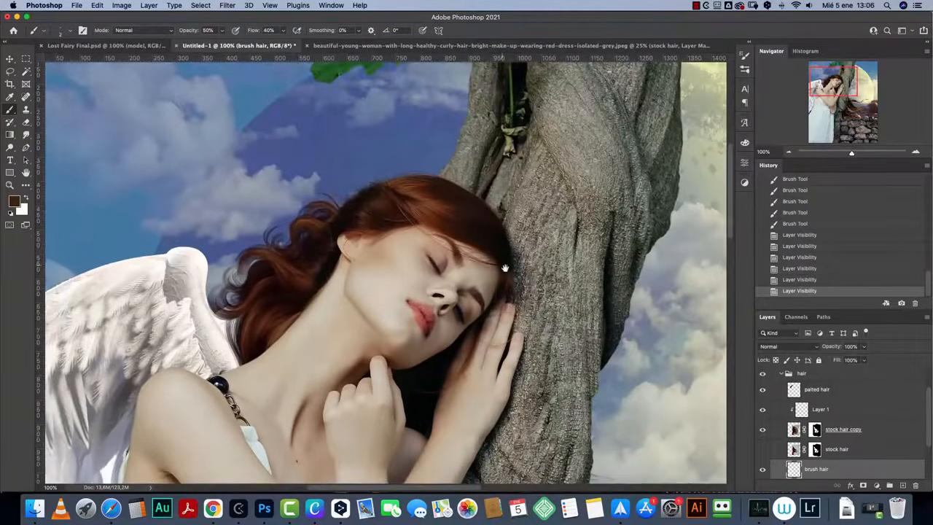
pyautogui.click(762, 469)
pyautogui.click(762, 469)
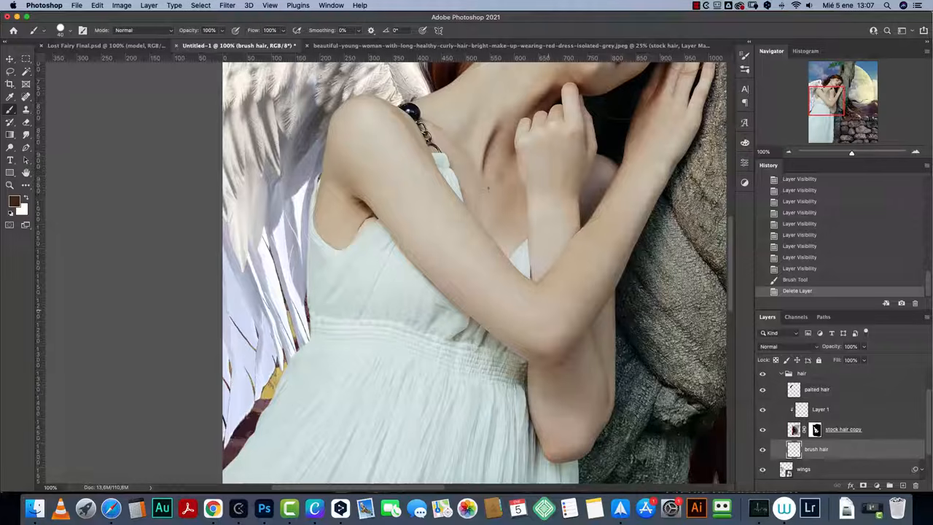
# Step: Load the wings layer's outline as a selection and add a layer mask from it
pyautogui.press('v')
pyautogui.hscroll(-3, 473, 273)
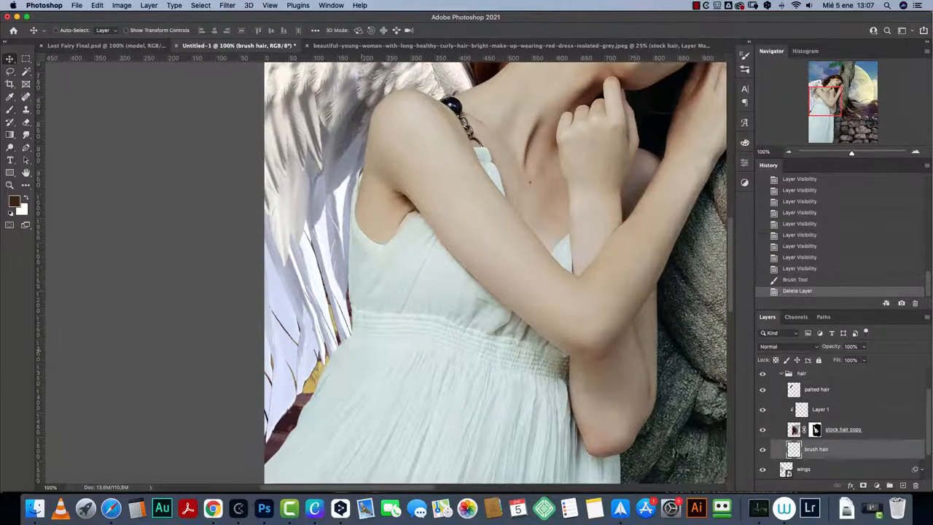
pyautogui.keyDown('super'); pyautogui.click(296, 384); pyautogui.keyUp('super')
pyautogui.moveTo(319, 380); pyautogui.dragTo(334, 339)
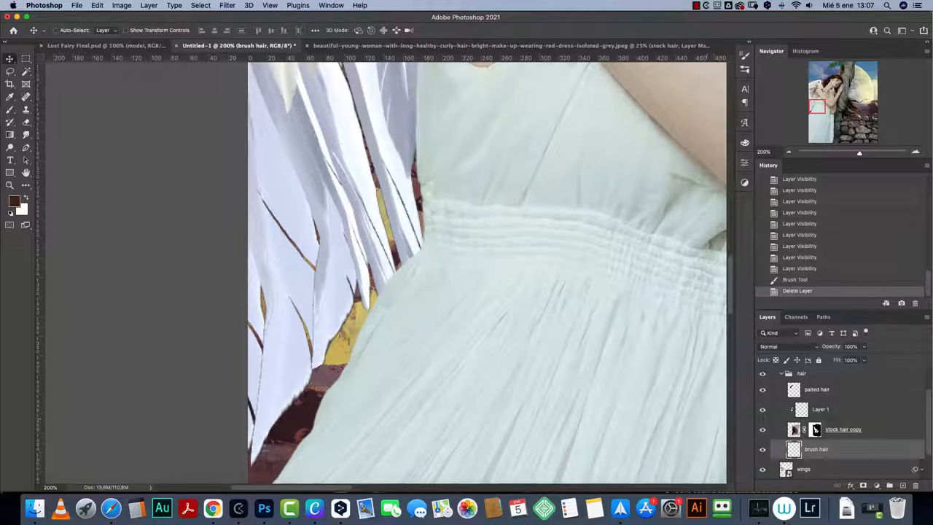
pyautogui.scroll(-2, 845, 423)
pyautogui.click(803, 441)
pyautogui.keyDown('super'); pyautogui.click(786, 441); pyautogui.keyUp('super')
pyautogui.click(863, 484)
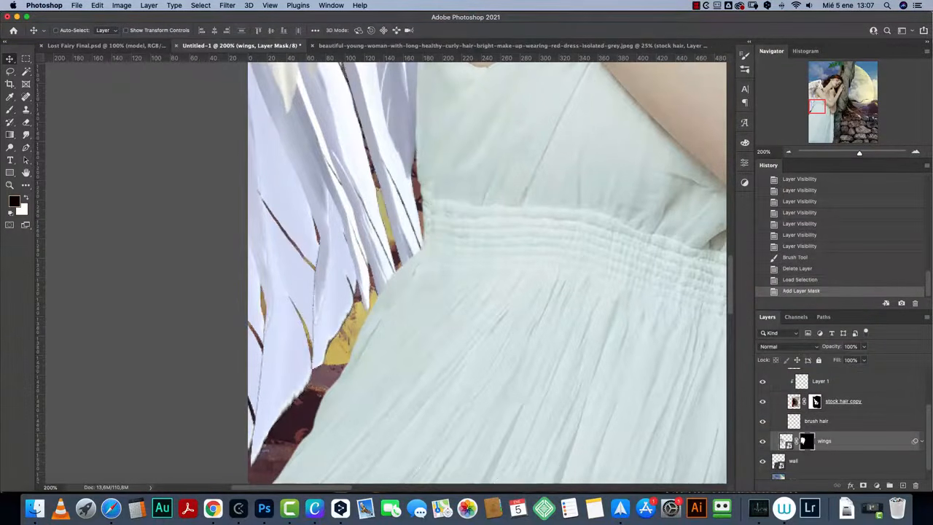
# Step: Refine the wings mask in Select and Mask with Decontaminate Colors on, Feather 1.3 px, Contrast 19% and Shift Edge -12%
pyautogui.rightClick(803, 441)
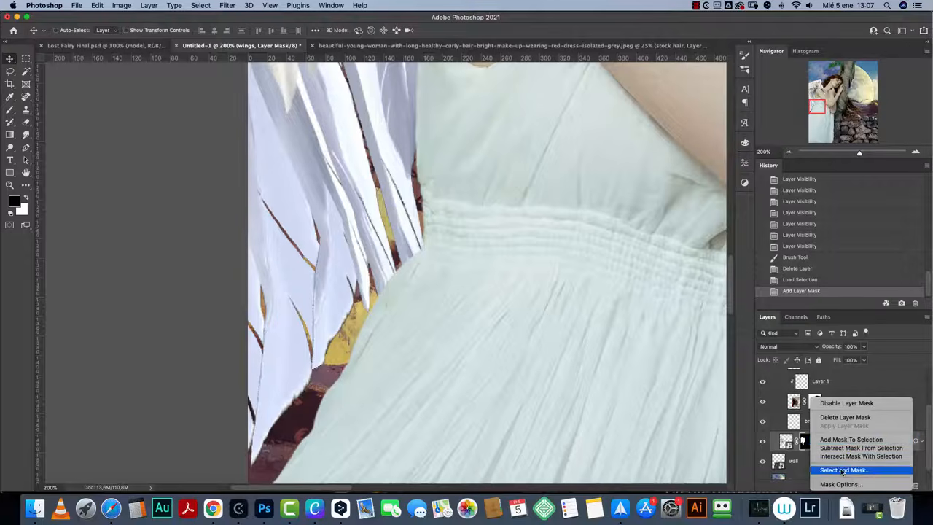
pyautogui.click(842, 471)
pyautogui.click(799, 398)
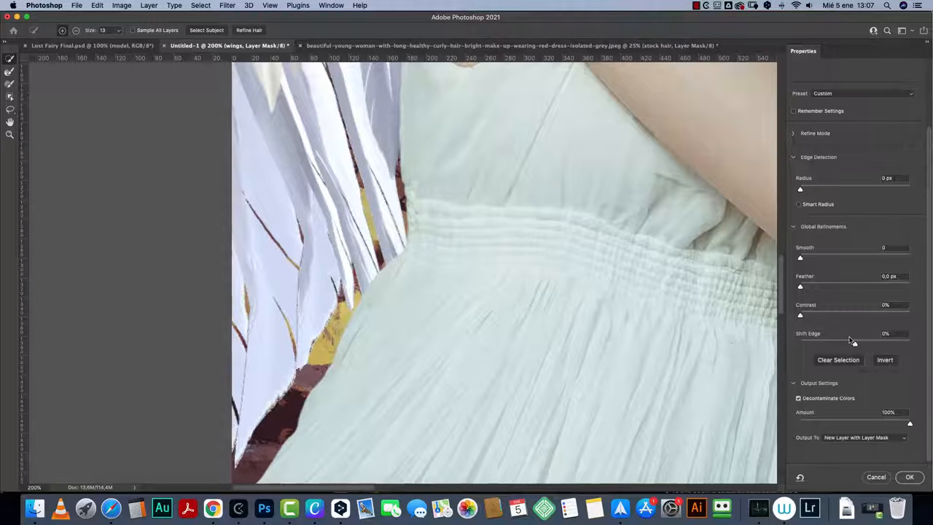
pyautogui.moveTo(809, 286); pyautogui.dragTo(808, 286)
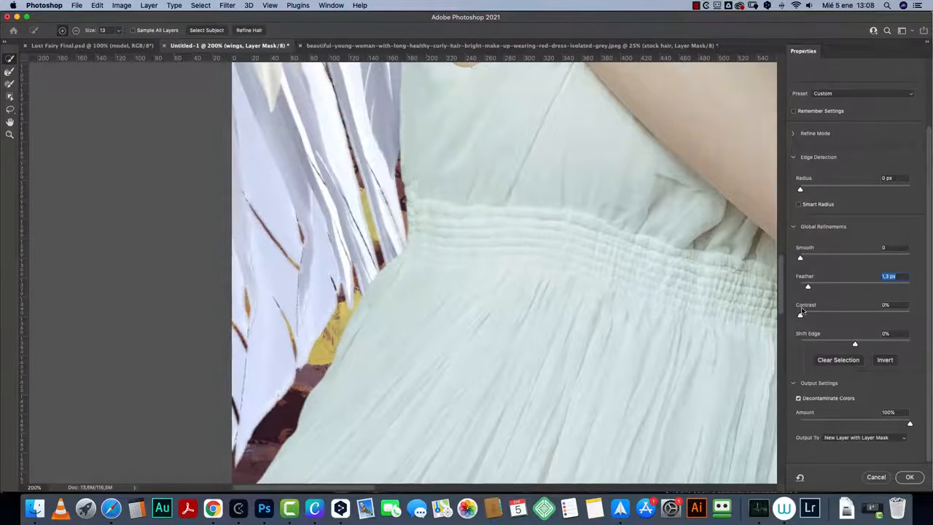
pyautogui.moveTo(800, 314); pyautogui.dragTo(820, 313)
pyautogui.moveTo(855, 343); pyautogui.dragTo(847, 345)
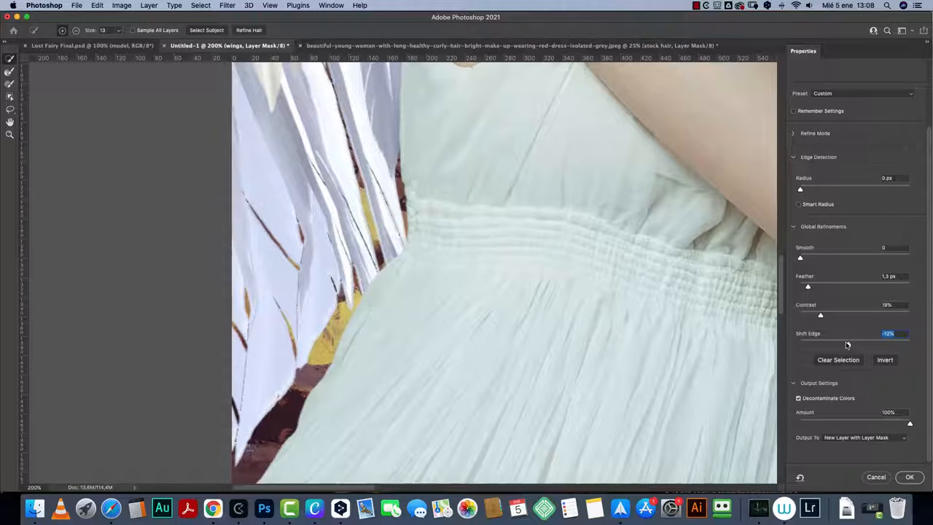
# Step: Set the decontamination amount to 59%, compare with the original edge, and output to a new layer with a layer mask
pyautogui.moveTo(909, 424); pyautogui.dragTo(874, 424)
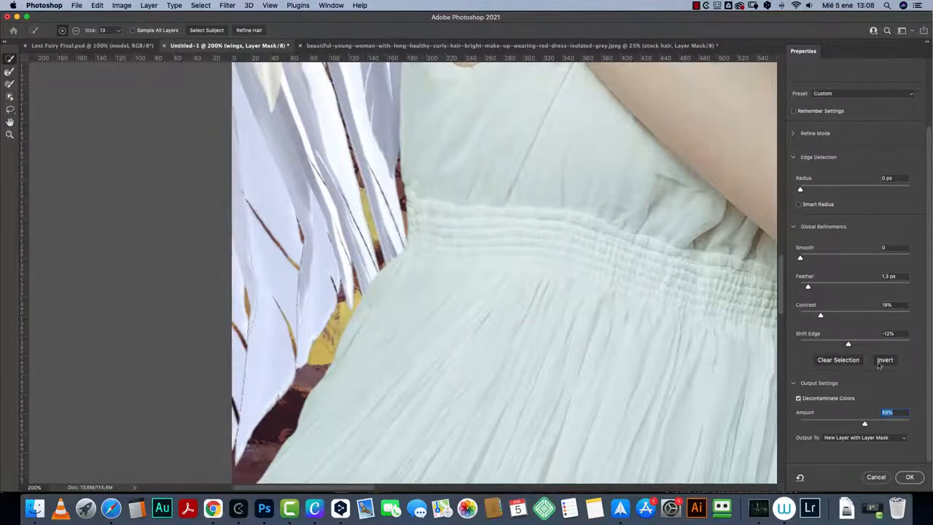
pyautogui.moveTo(928, 187); pyautogui.dragTo(927, 82)
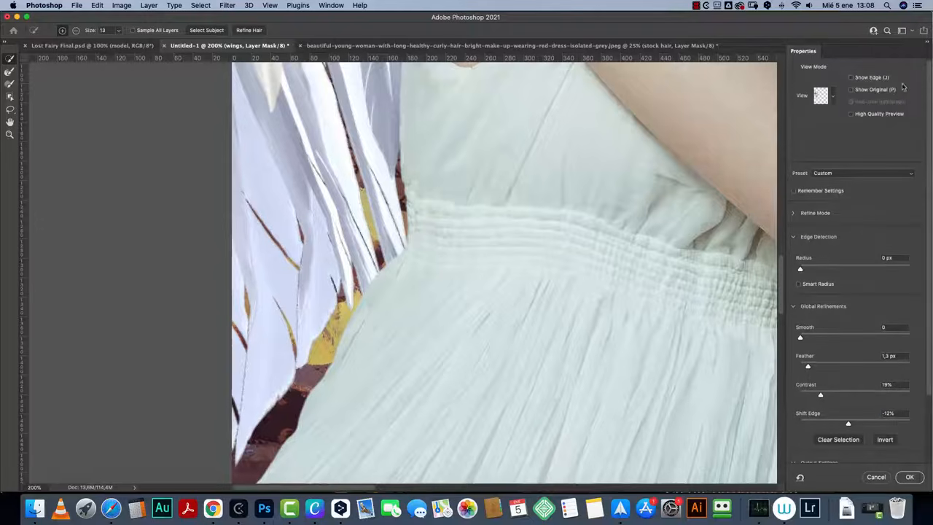
pyautogui.click(850, 90)
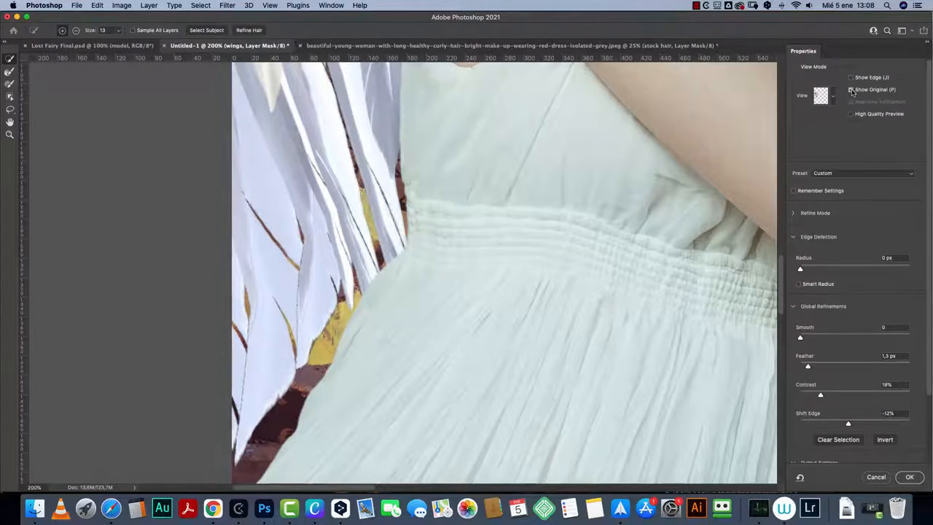
pyautogui.click(850, 91)
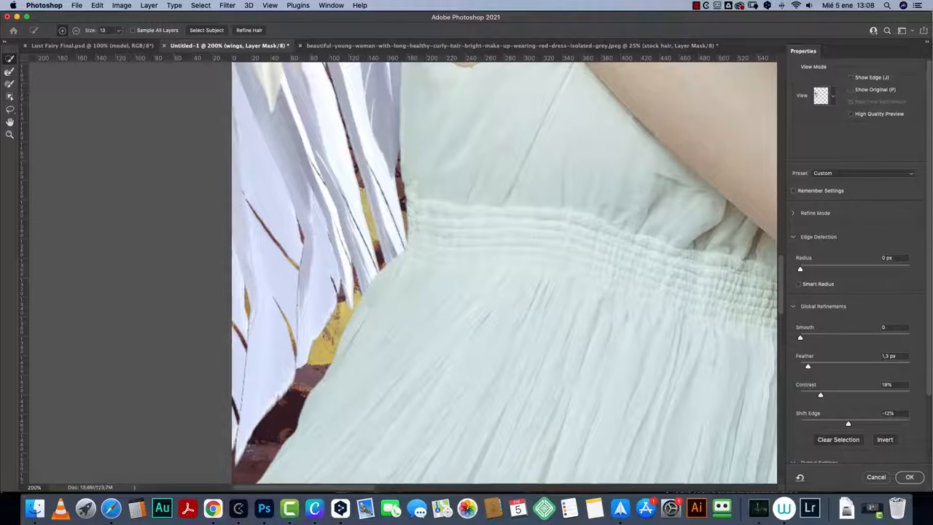
pyautogui.click(909, 476)
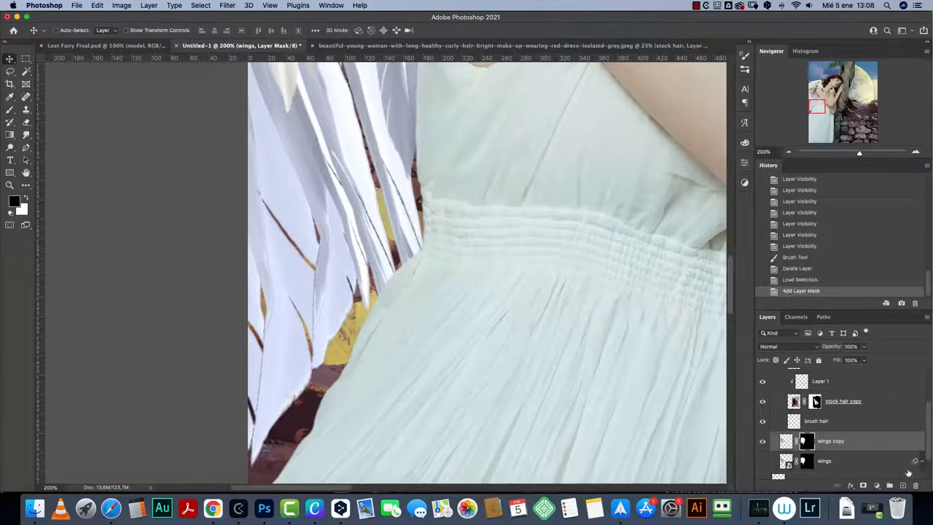
# Step: Review the refined wing edges and the hair within the whole composition
pyautogui.click(788, 152)
pyautogui.click(789, 152)
pyautogui.click(788, 152)
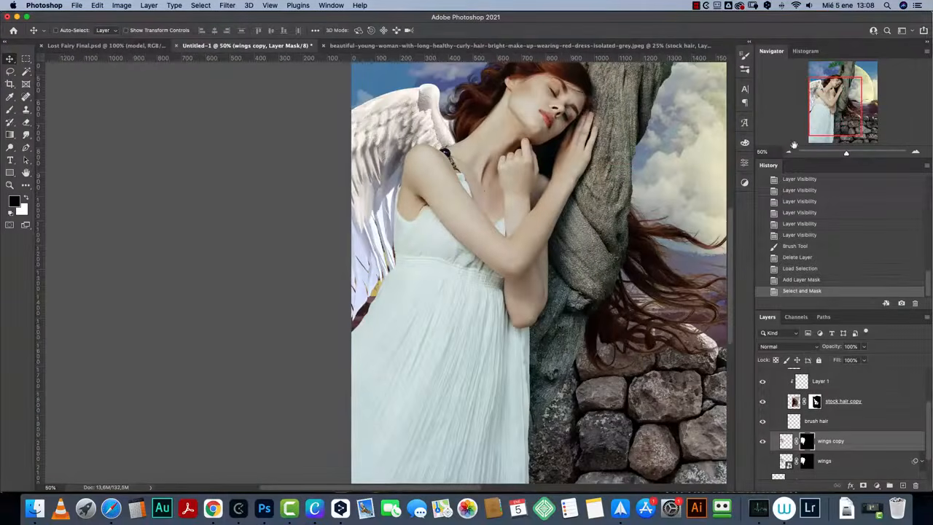
pyautogui.moveTo(823, 123); pyautogui.dragTo(829, 119)
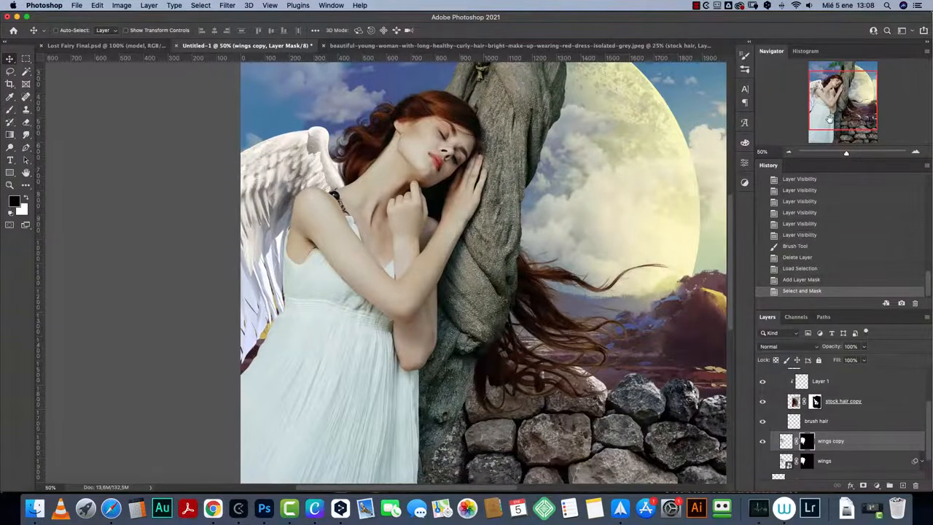
pyautogui.click(788, 151)
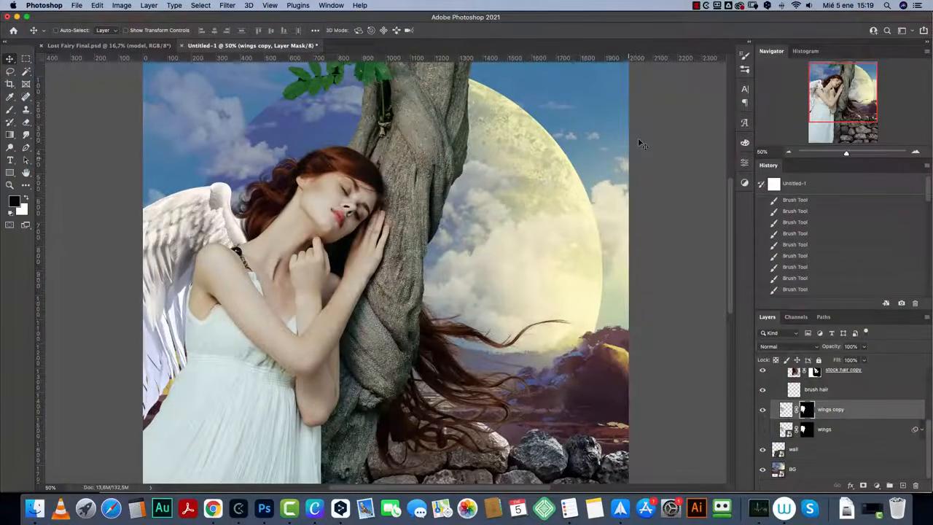
pyautogui.moveTo(833, 83); pyautogui.dragTo(828, 86)
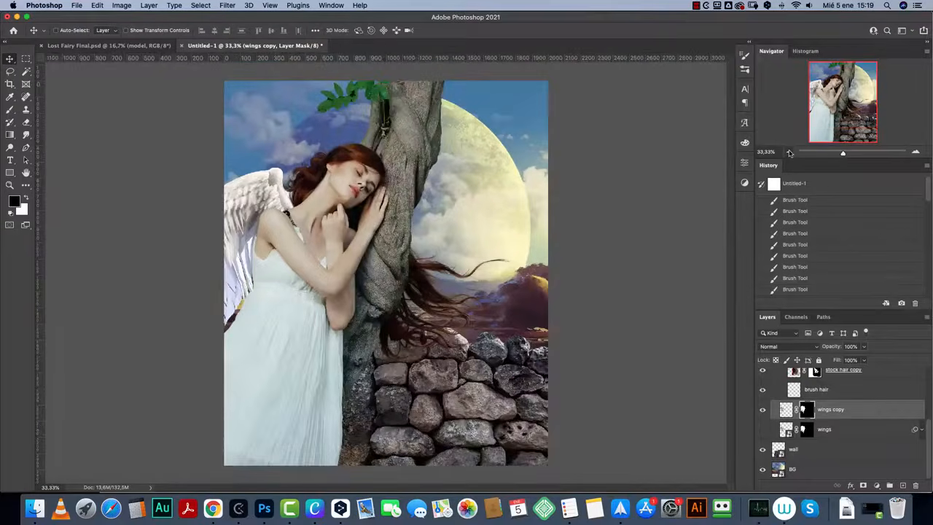
pyautogui.click(788, 152)
# Step: Preview both bush images in the green-bushes folder and open Bush-1.png using its embedded profile
pyautogui.press('super+o')
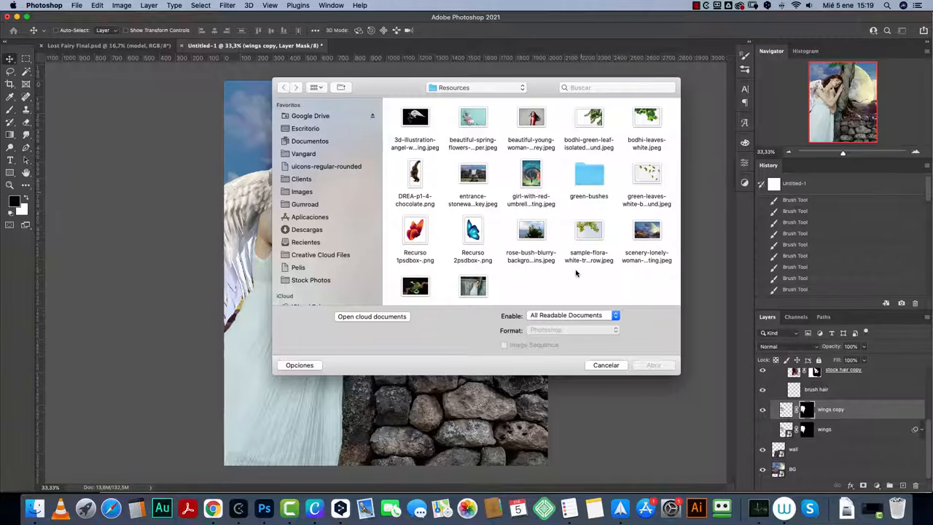
pyautogui.click(596, 180)
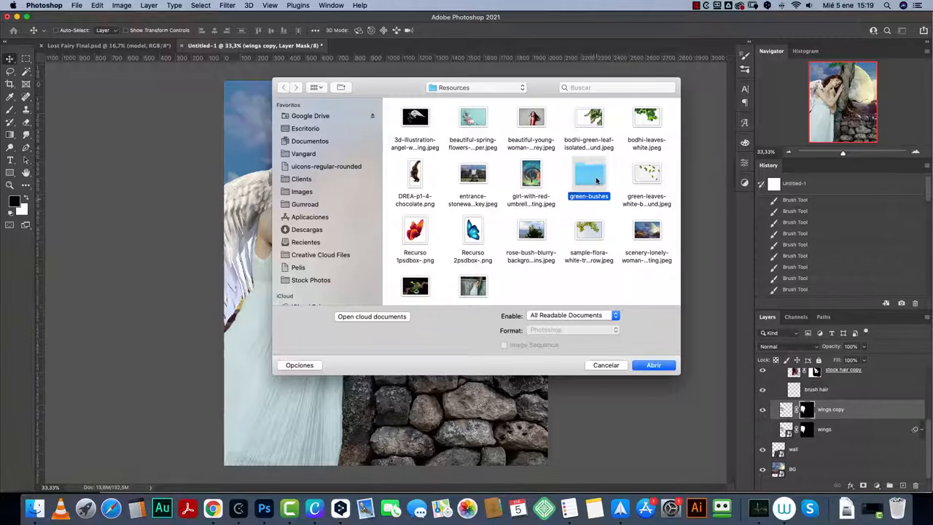
pyautogui.doubleClick(597, 179)
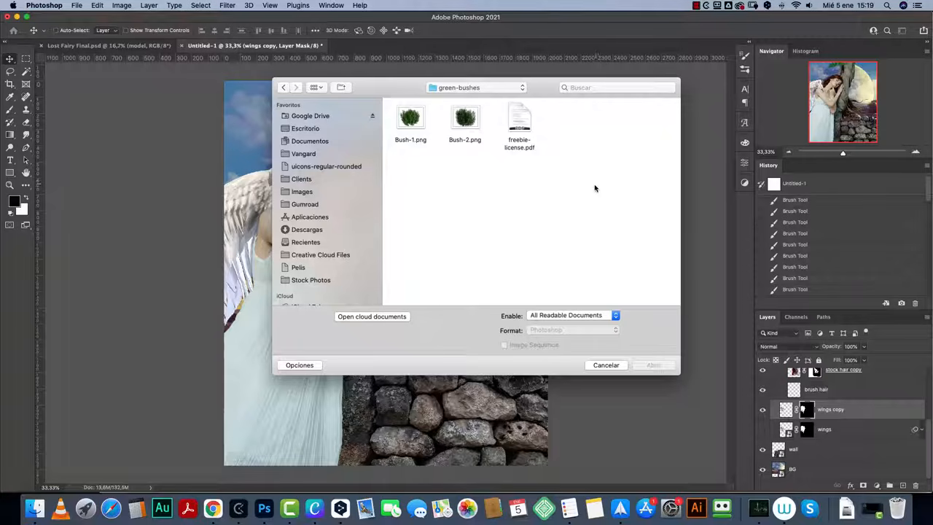
pyautogui.click(463, 123)
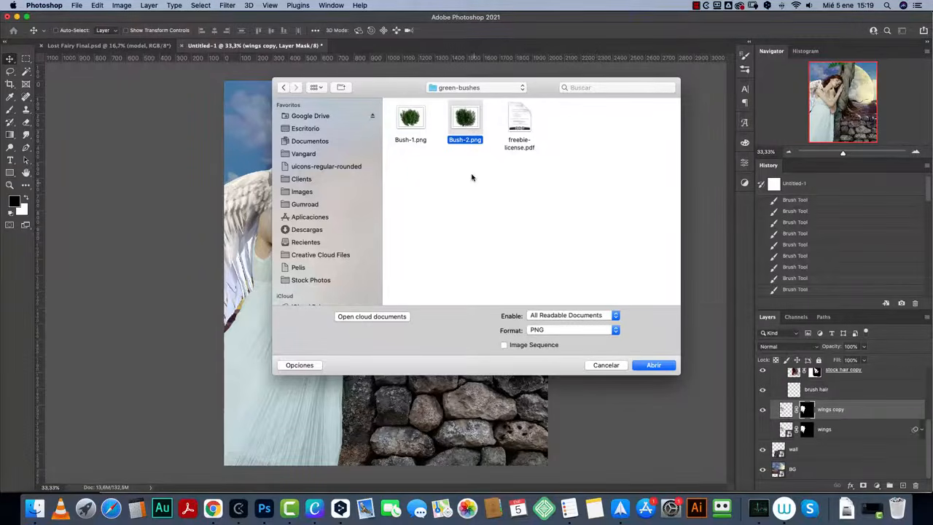
pyautogui.press('space')
pyautogui.press('space')
pyautogui.click(419, 118)
pyautogui.press('space')
pyautogui.press('space')
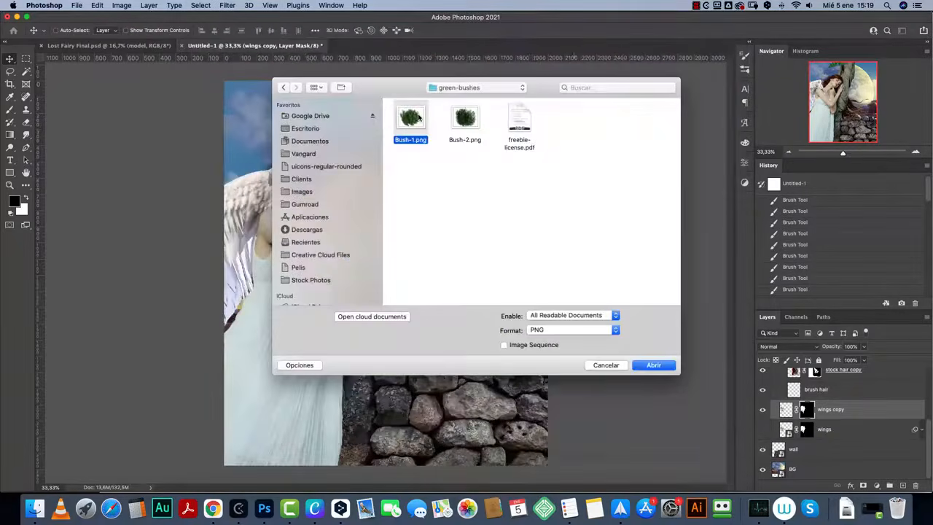
pyautogui.click(654, 366)
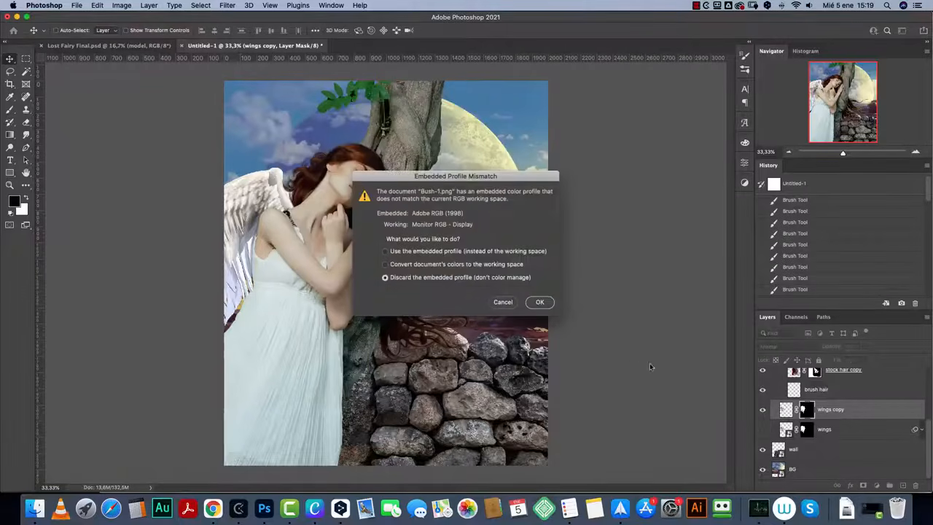
pyautogui.click(453, 251)
# Step: Cut the bush image to the clipboard and close its file
pyautogui.press('super+x')
pyautogui.press('super+w')
pyautogui.click(437, 174)
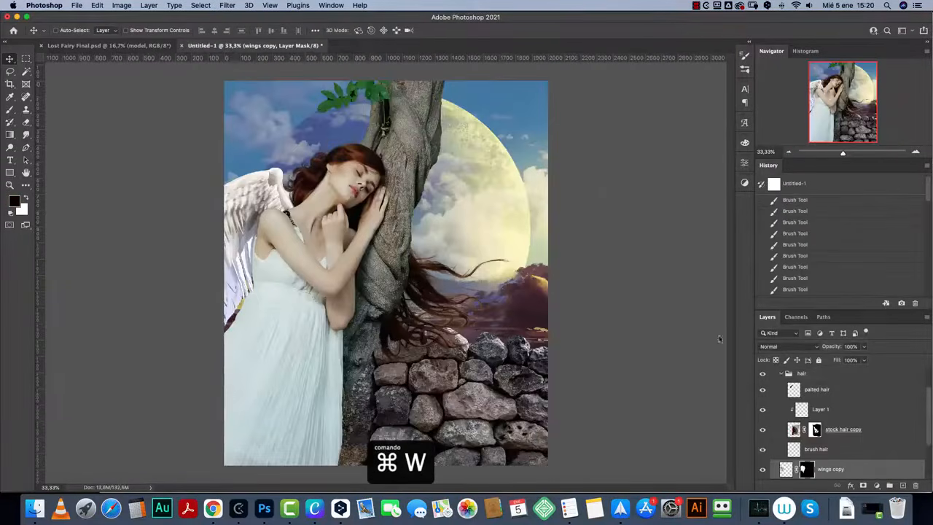
# Step: Collapse the hair and Model groups and paste the bush as a new layer above the Model group
pyautogui.click(781, 374)
pyautogui.moveTo(929, 393); pyautogui.dragTo(919, 358)
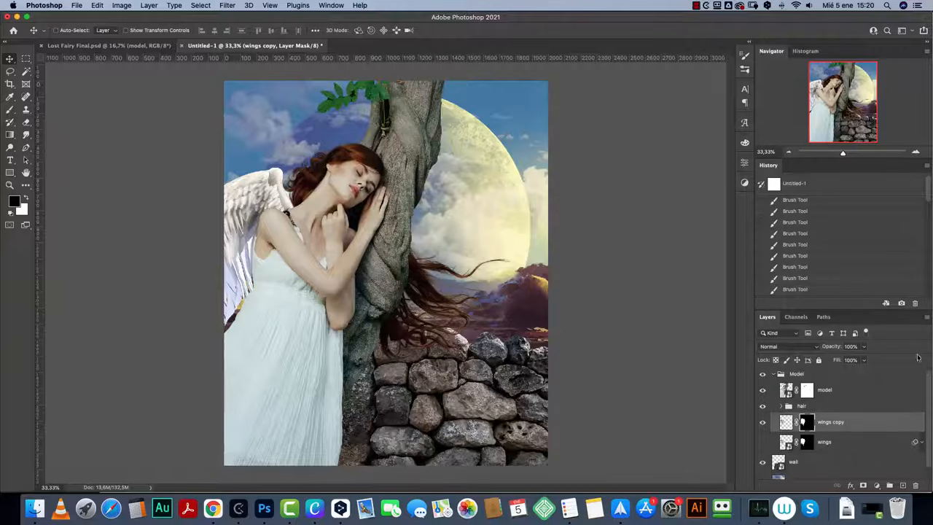
pyautogui.click(774, 375)
pyautogui.click(797, 375)
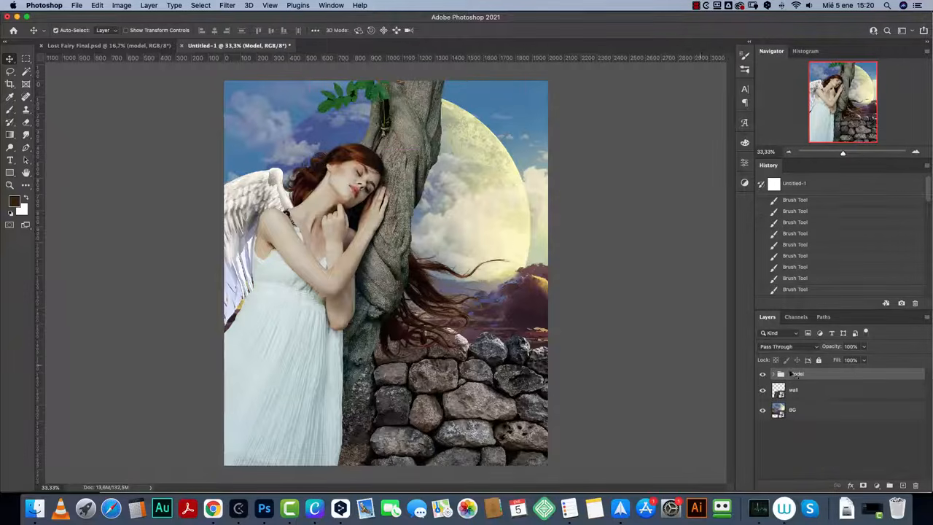
pyautogui.press('super+v')
# Step: Free-transform the pasted bush into the lower-right corner of the composition, in front of the stone wall
pyautogui.press('super+t')
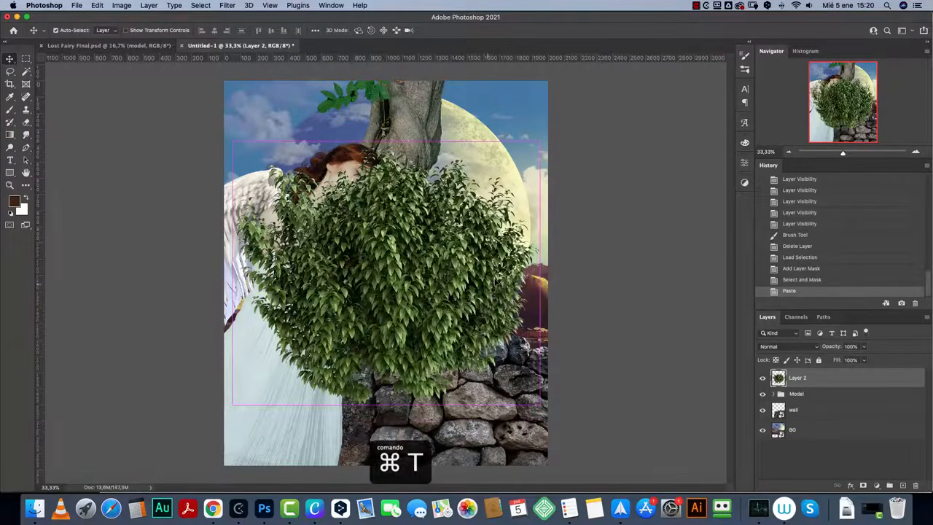
pyautogui.moveTo(414, 280); pyautogui.dragTo(591, 437)
pyautogui.moveTo(542, 403); pyautogui.dragTo(569, 385)
pyautogui.press('Return')
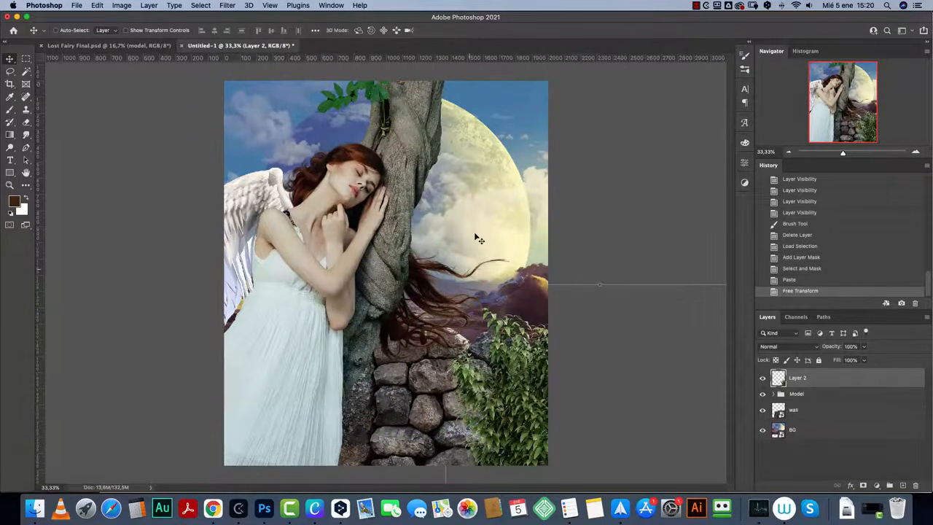
# Step: Apply a Field Blur of 20 px to the bush layer
pyautogui.click(237, 10)
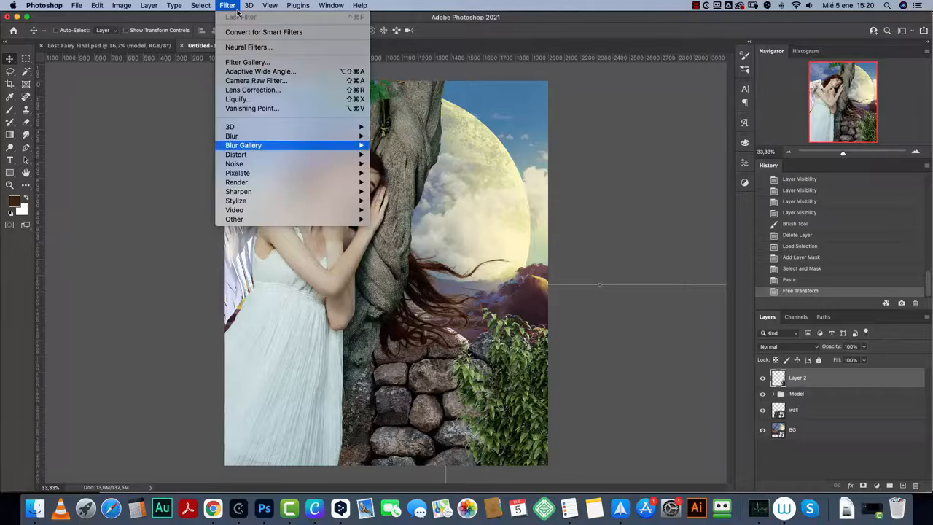
pyautogui.moveTo(243, 145)
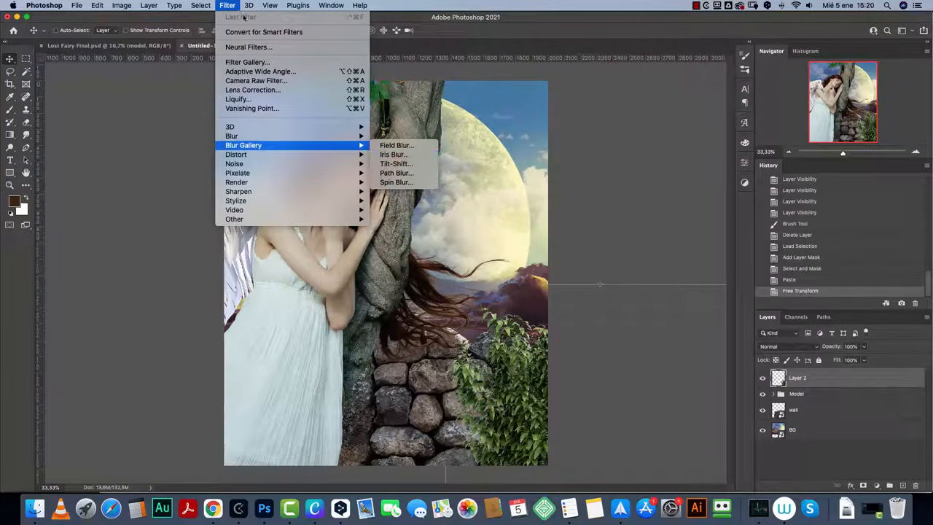
pyautogui.click(401, 146)
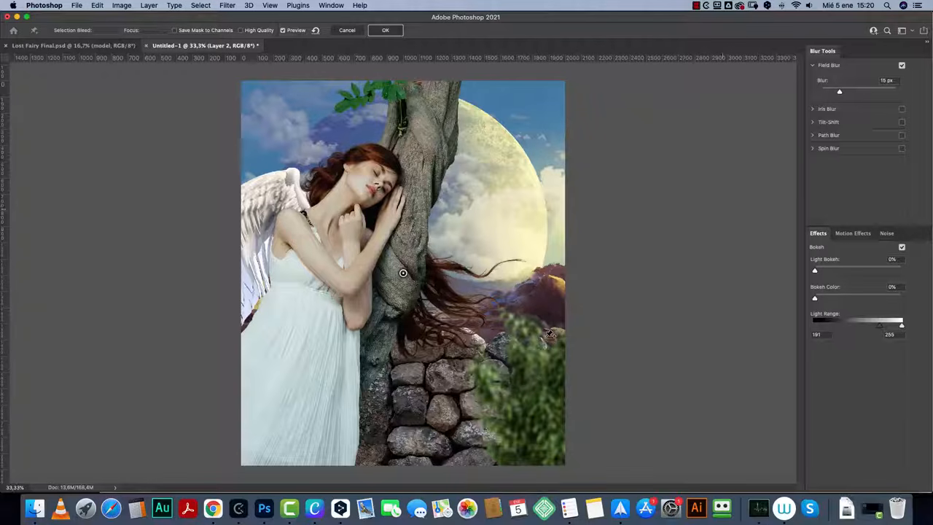
pyautogui.moveTo(838, 91); pyautogui.dragTo(840, 95)
pyautogui.moveTo(840, 94); pyautogui.dragTo(844, 97)
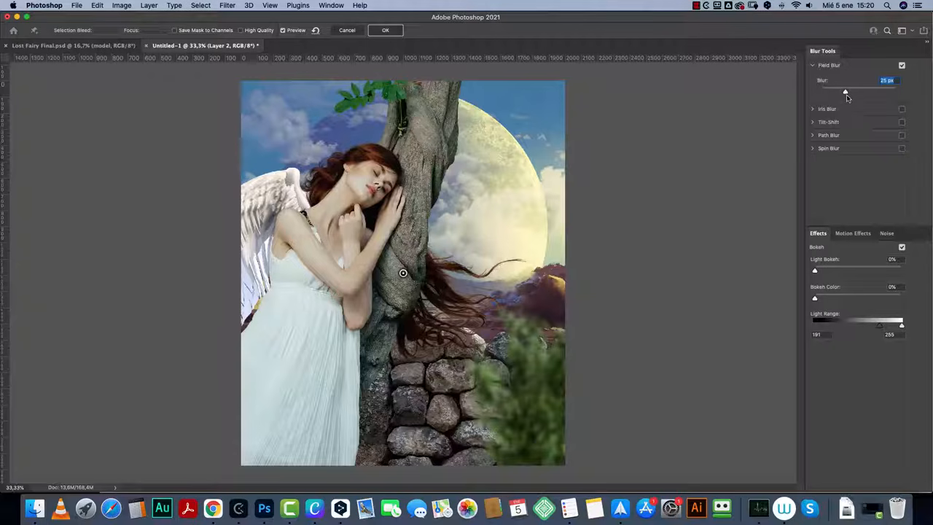
pyautogui.moveTo(845, 91); pyautogui.dragTo(858, 92)
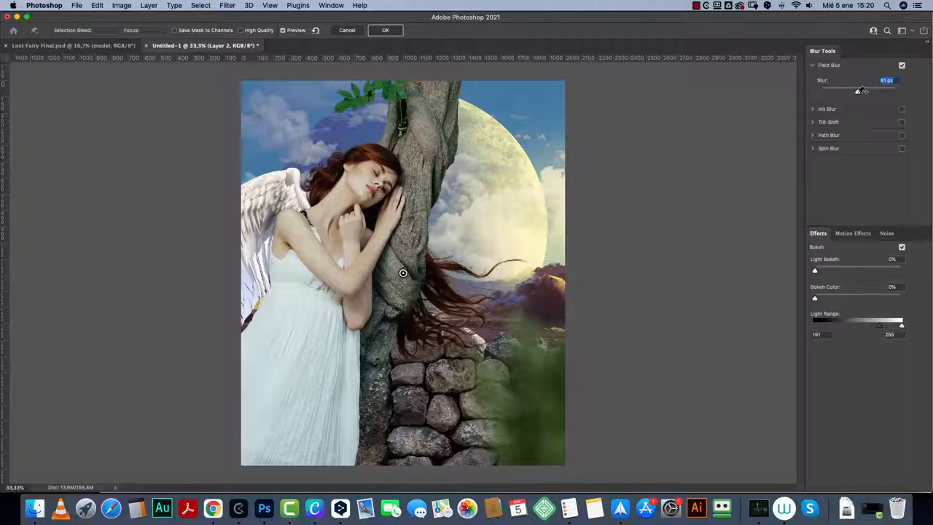
pyautogui.moveTo(850, 90); pyautogui.dragTo(841, 93)
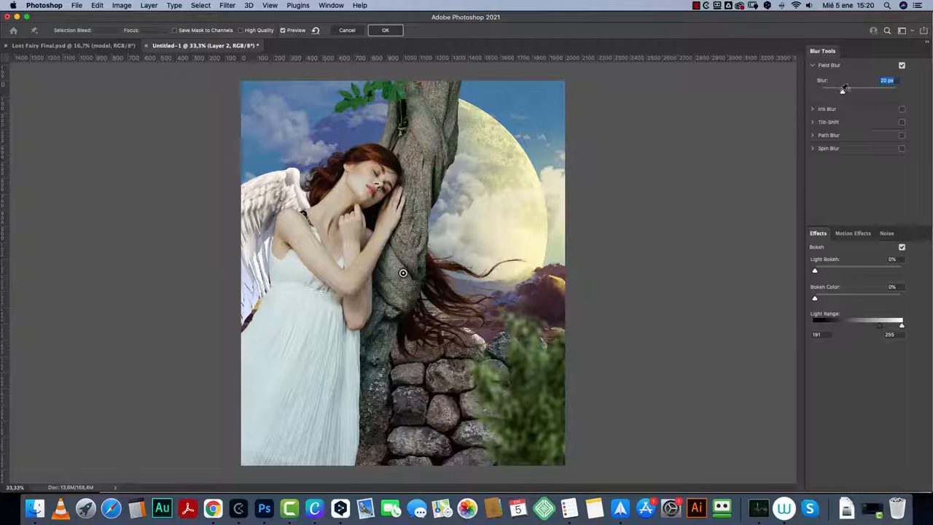
pyautogui.click(388, 31)
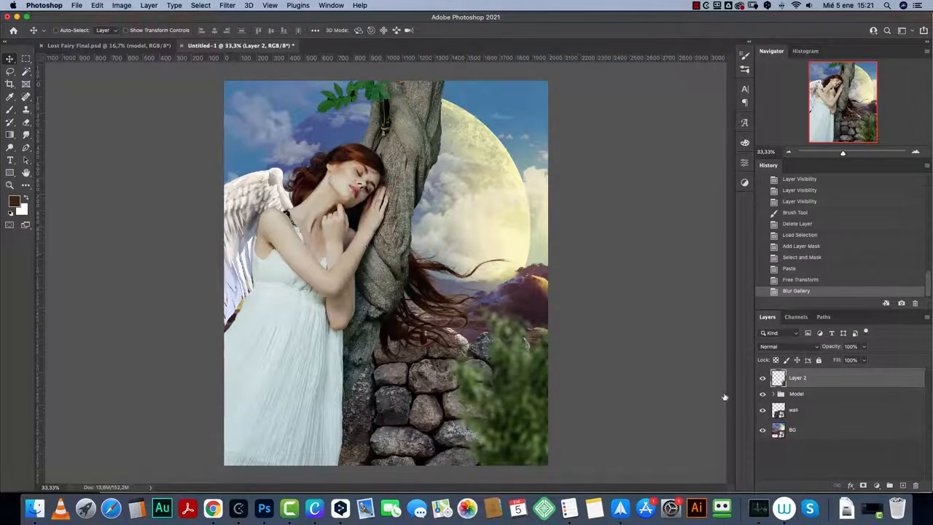
# Step: Apply a Field Blur of 10 px to the BG layer so the sky and moon soften behind the model
pyautogui.click(799, 429)
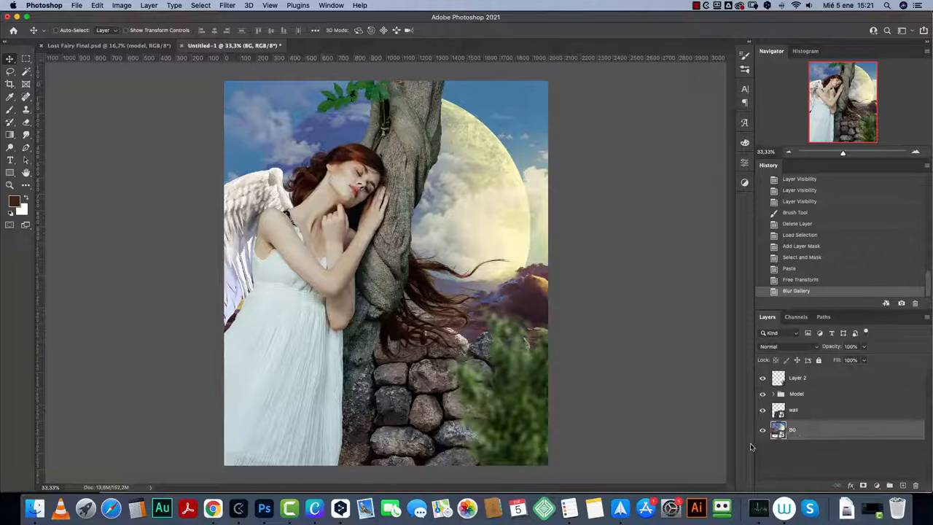
pyautogui.press('super+1')
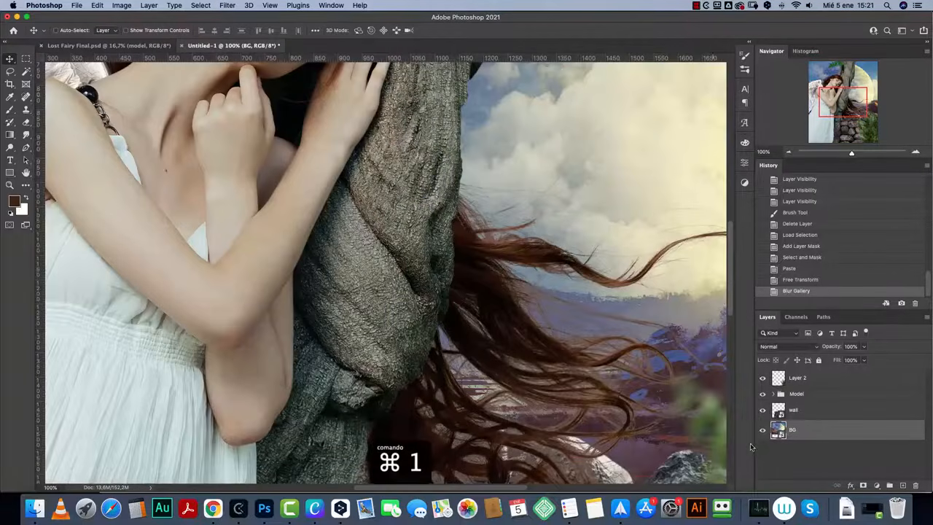
pyautogui.moveTo(847, 104)
pyautogui.mouseDown()
pyautogui.moveTo(857, 109)
pyautogui.moveTo(853, 88)
pyautogui.mouseUp()
pyautogui.click(789, 152)
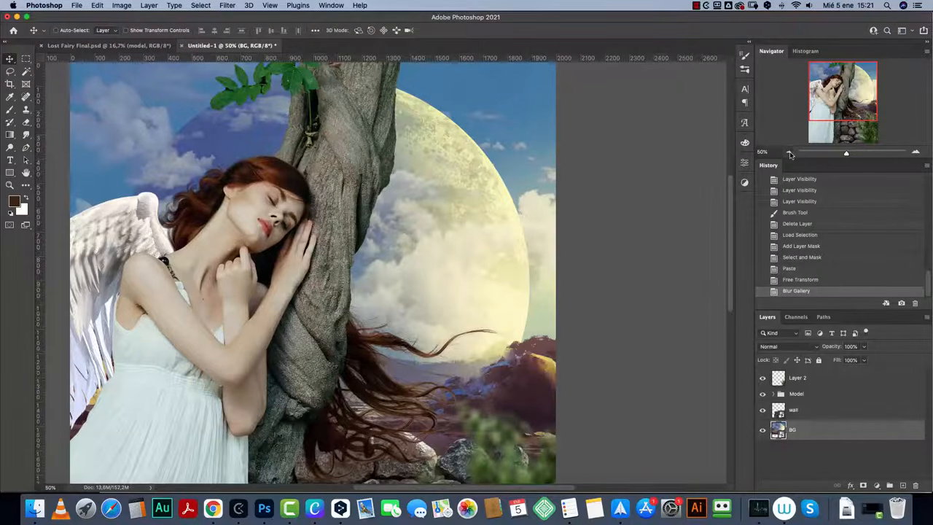
pyautogui.click(789, 152)
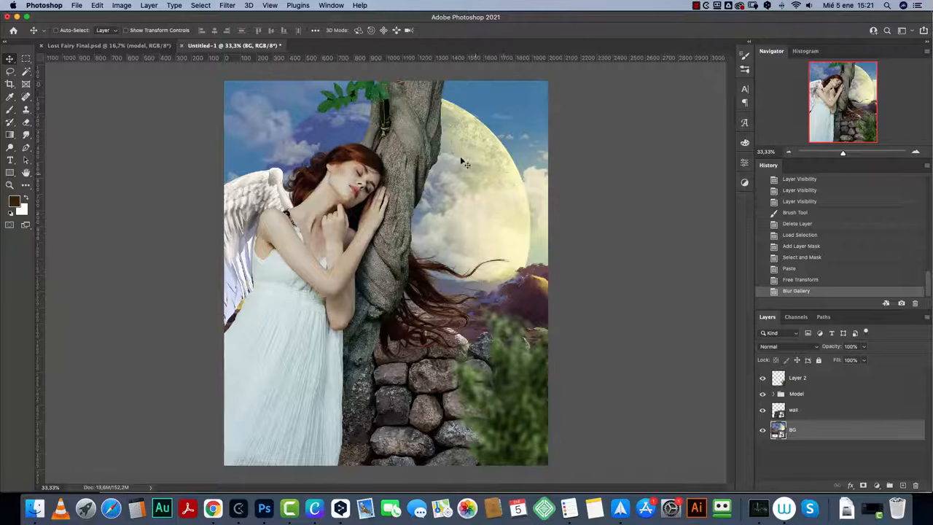
pyautogui.click(227, 6)
pyautogui.moveTo(244, 145)
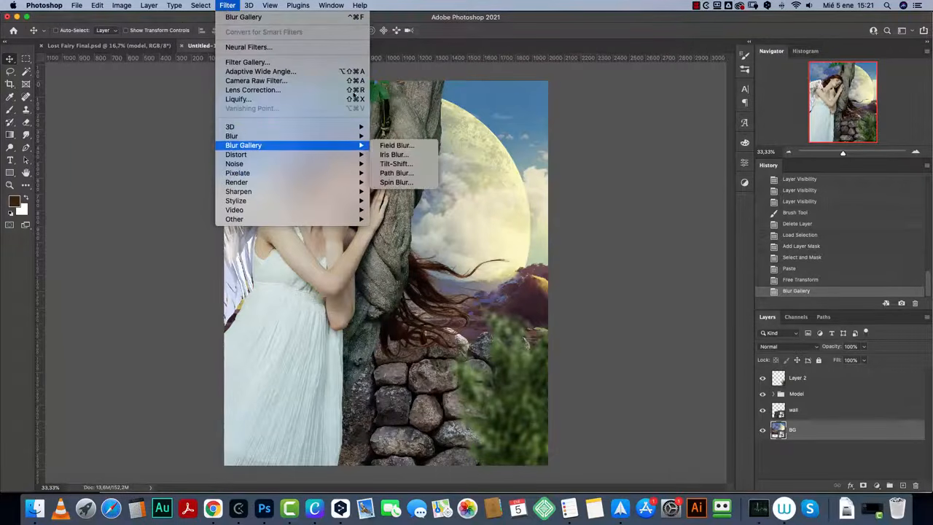
pyautogui.click(430, 147)
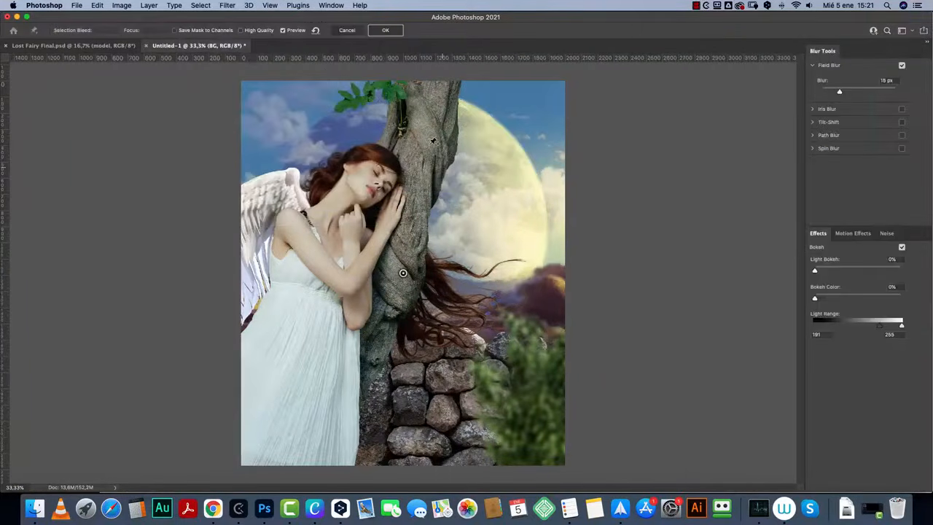
pyautogui.press('super+1')
pyautogui.moveTo(634, 173); pyautogui.dragTo(558, 342)
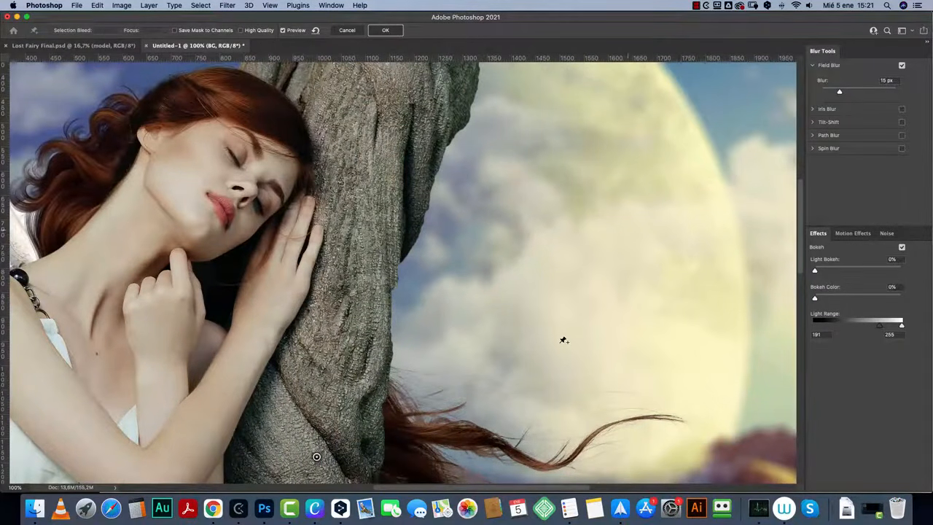
pyautogui.click(889, 80)
pyautogui.write('10')
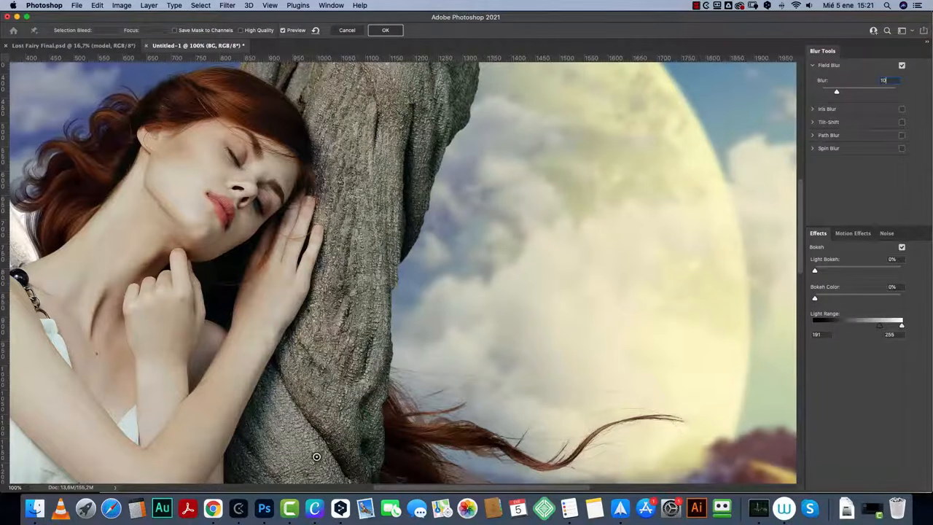
pyautogui.press('Return')
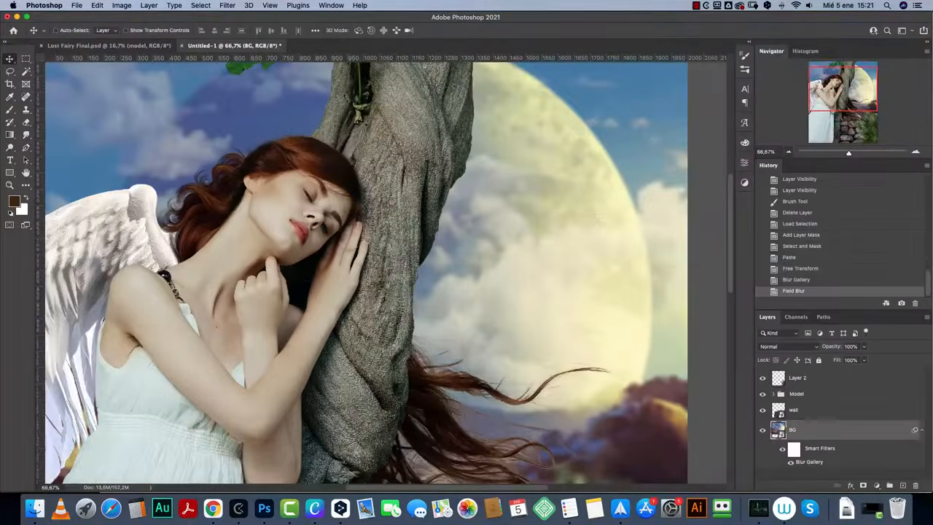
pyautogui.scroll(-2, 383, 271)
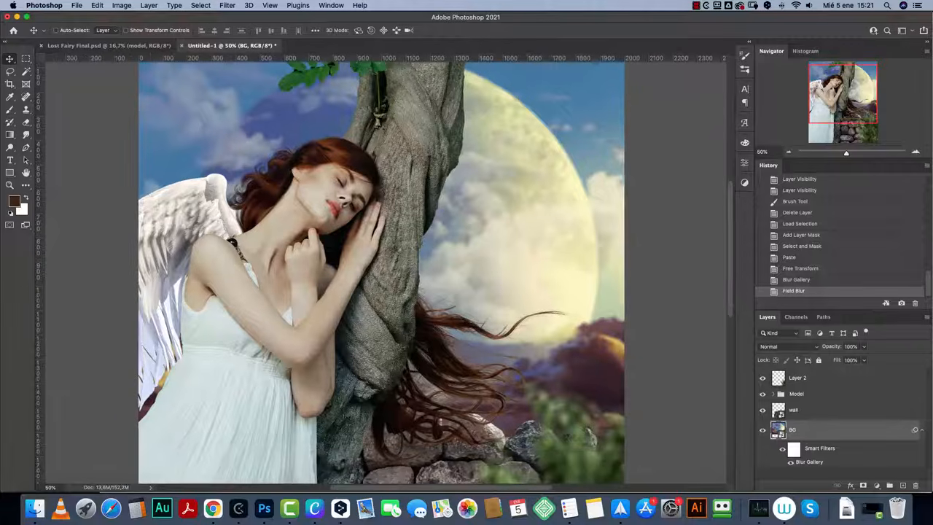
pyautogui.press('super+minus')
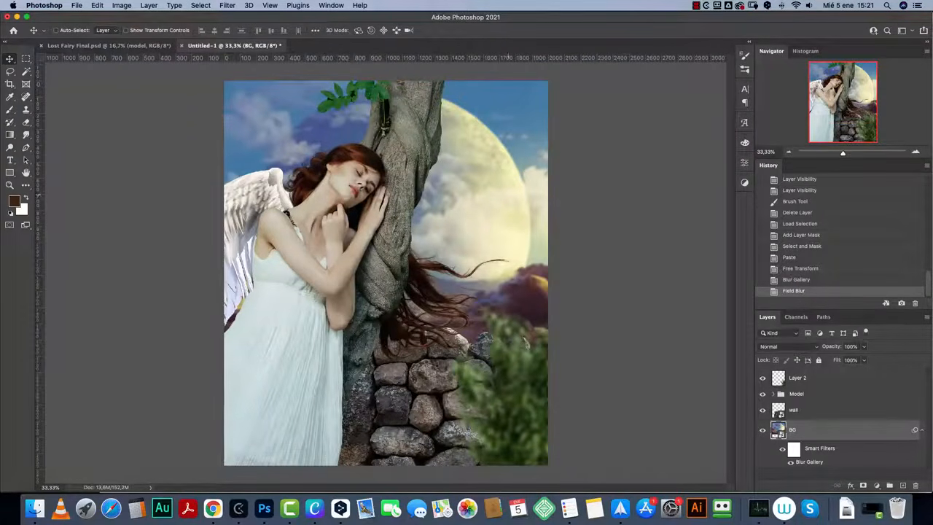
# Step: Browse the Resources folder for foliage images and preview green-leaves-white-background.jpeg
pyautogui.press('super+o')
pyautogui.click(477, 88)
pyautogui.click(477, 100)
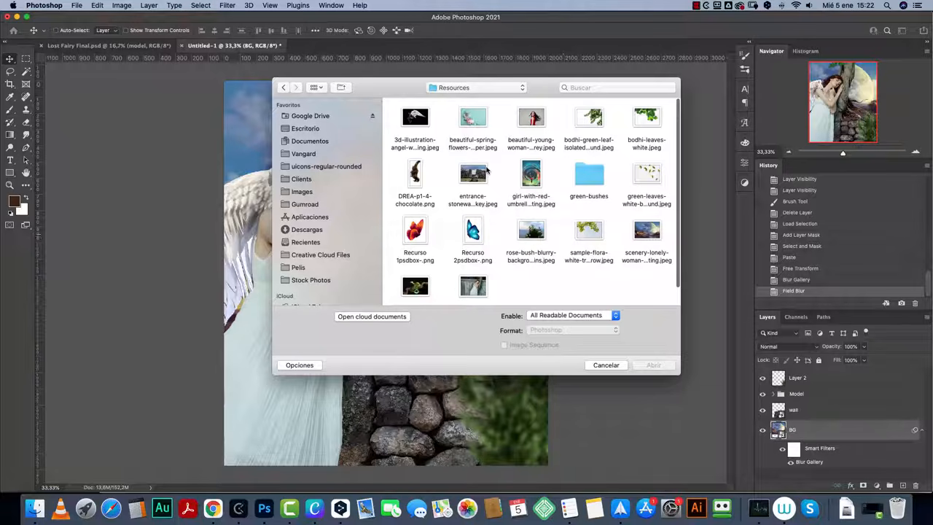
pyautogui.click(647, 119)
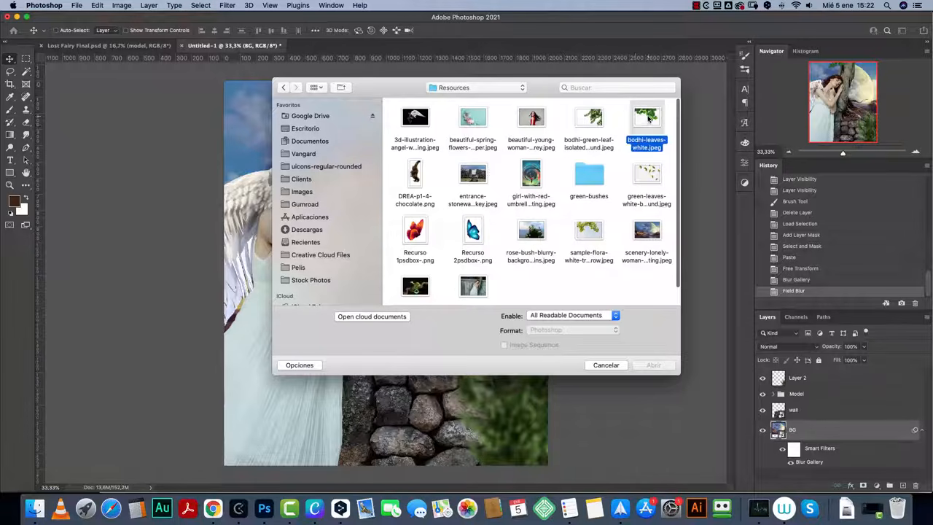
pyautogui.click(651, 177)
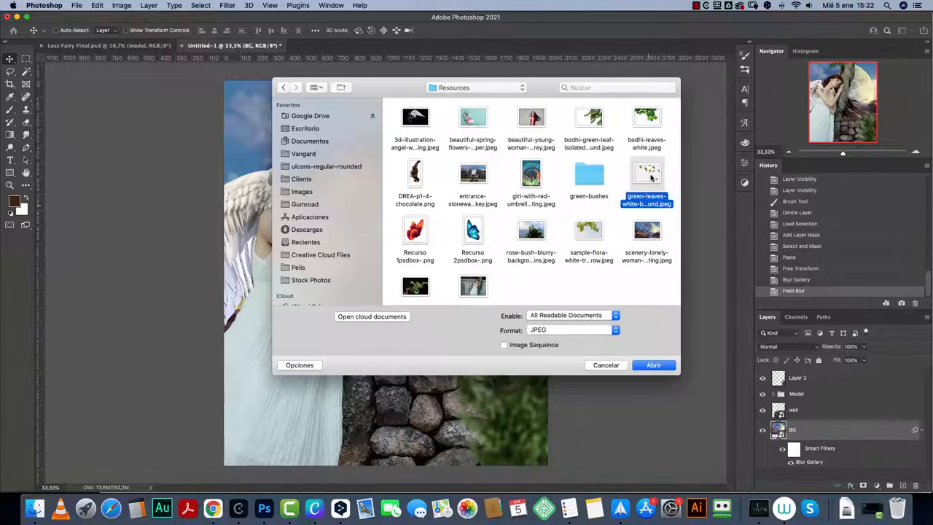
pyautogui.press('space')
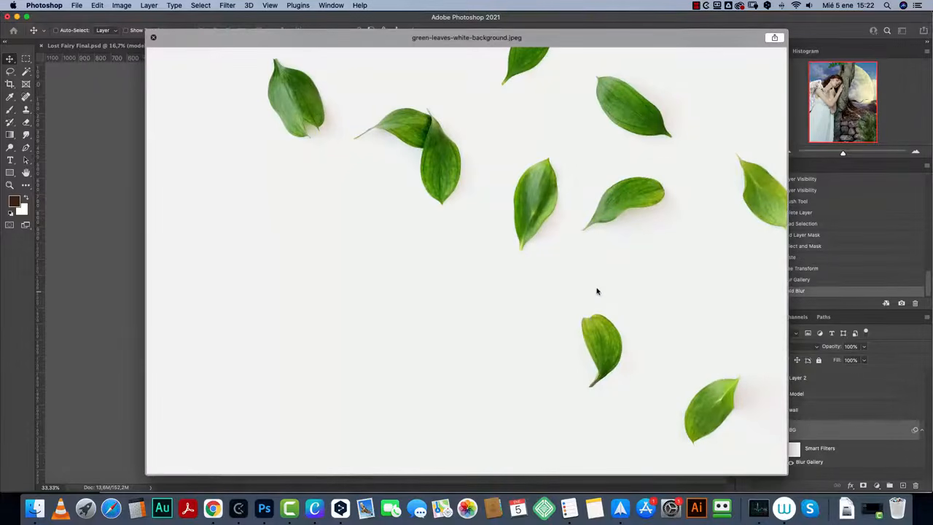
pyautogui.press('space')
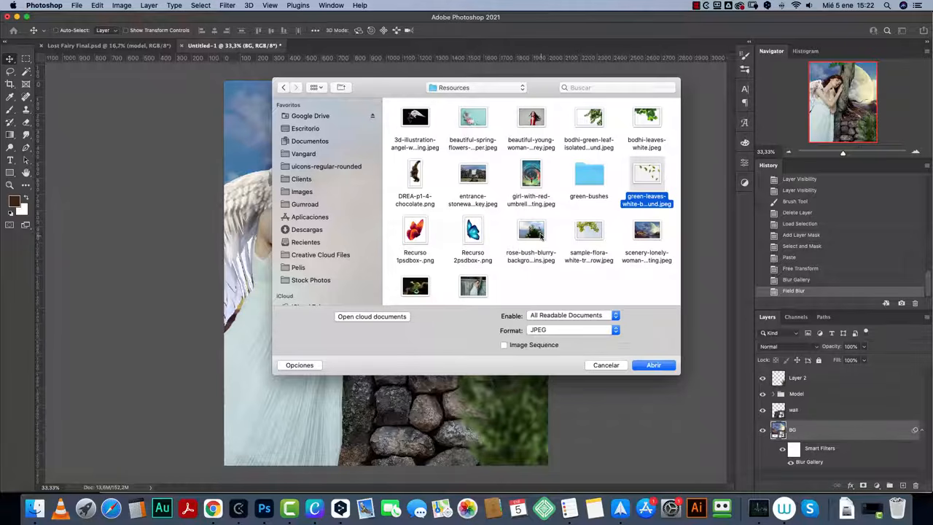
# Step: Preview rose-bush-blurry-background-sky-mountains.jpeg and open it using its embedded profile
pyautogui.click(541, 233)
pyautogui.press('space')
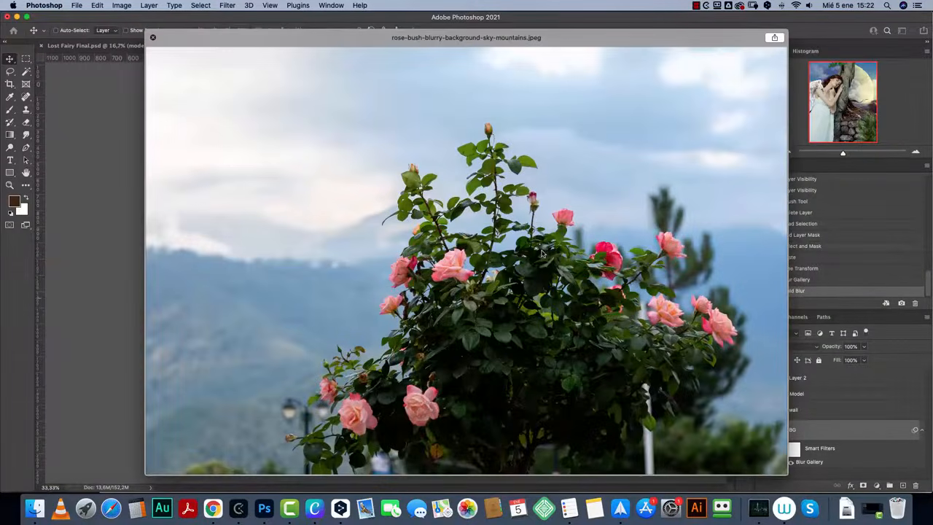
pyautogui.press('space')
pyautogui.click(653, 366)
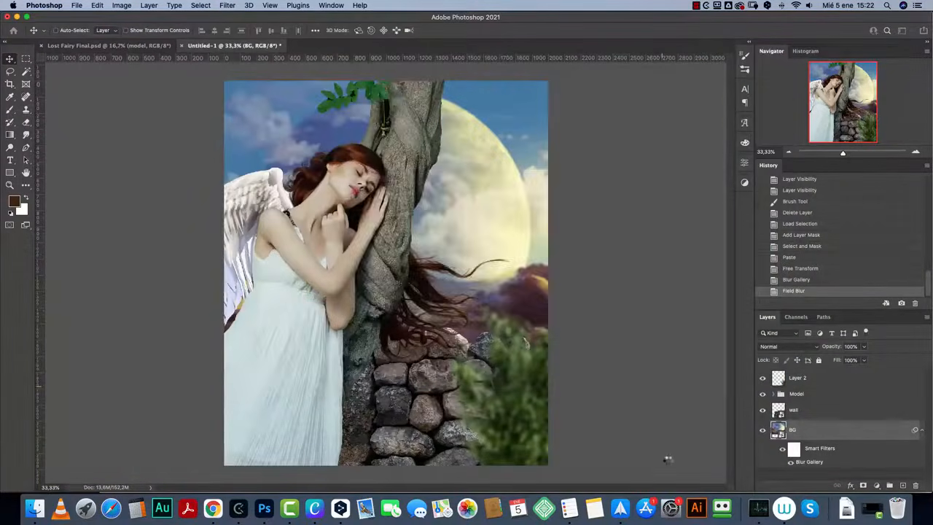
pyautogui.click(449, 259)
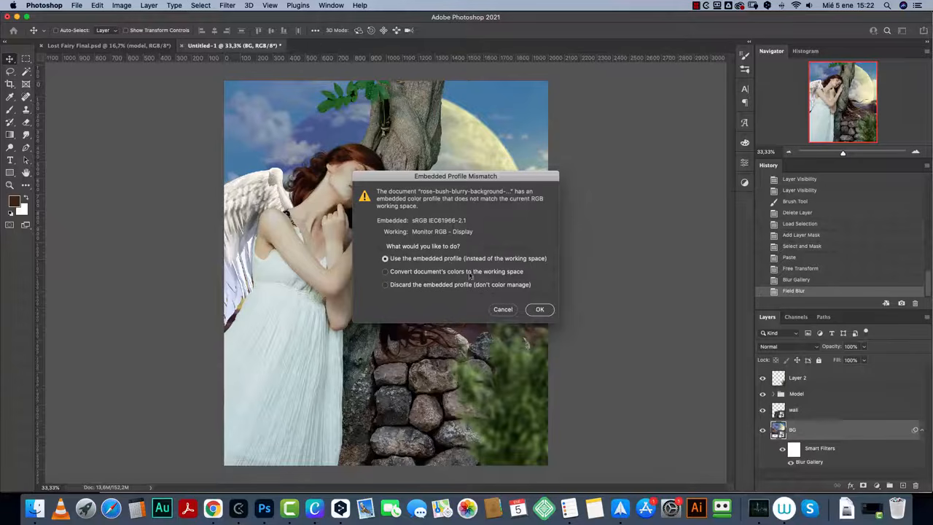
pyautogui.click(533, 309)
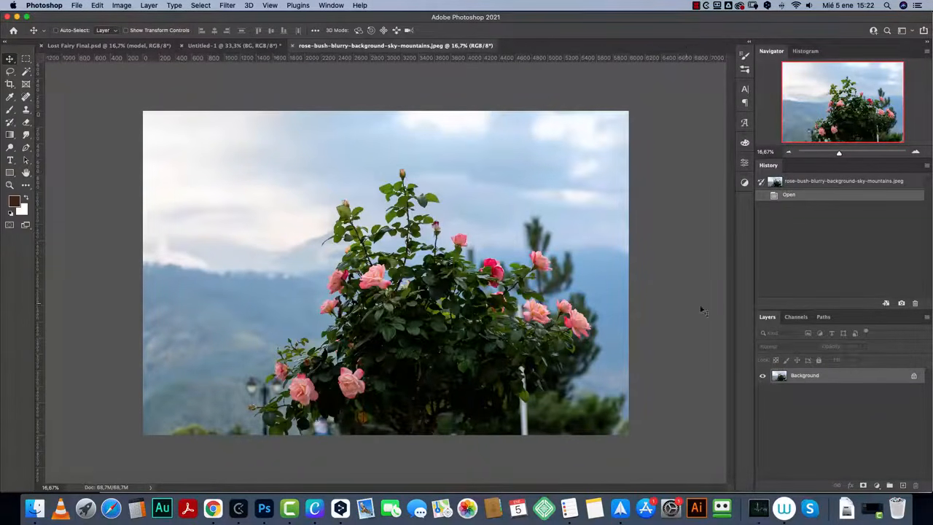
# Step: Compare the Red, Green and Blue channels of the rose bush image one by one and select the Blue channel
pyautogui.click(796, 317)
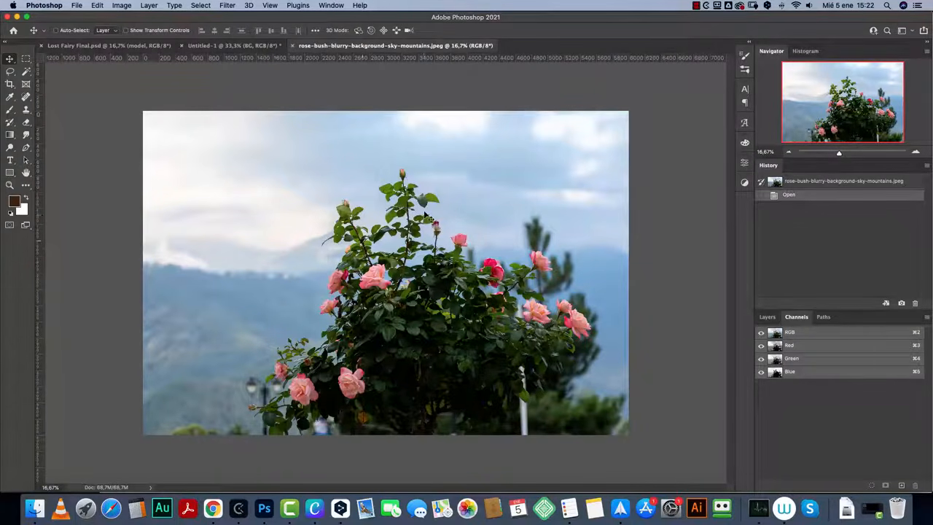
pyautogui.click(800, 348)
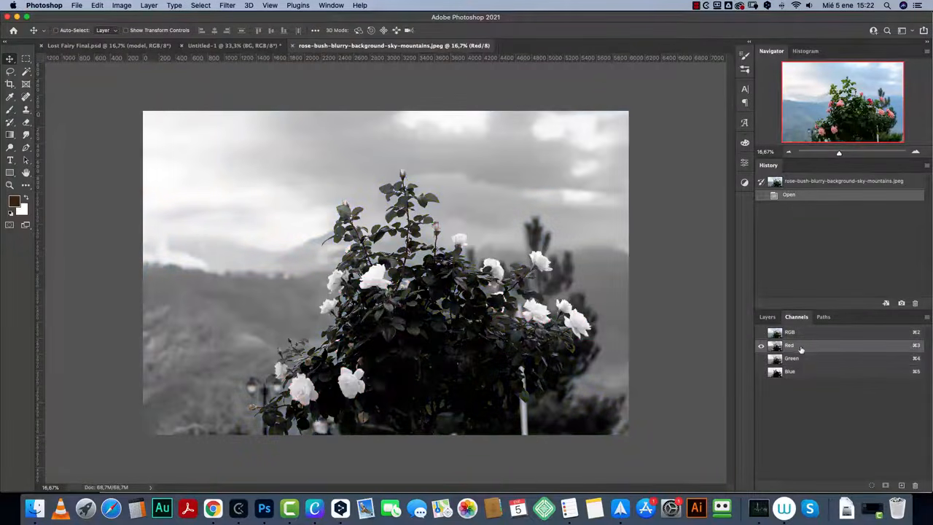
pyautogui.click(802, 358)
pyautogui.click(802, 371)
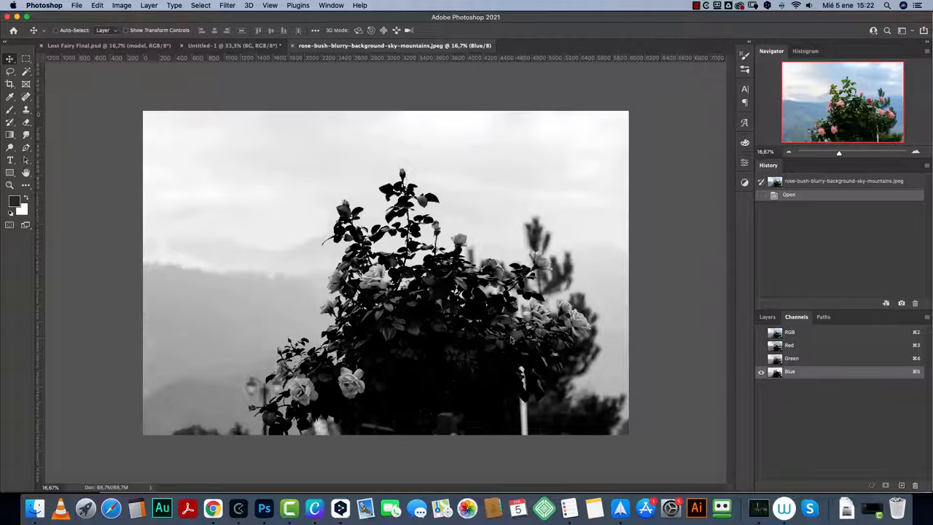
pyautogui.click(795, 360)
pyautogui.click(796, 373)
# Step: Run Calculations on the Blue channel with itself using Multiply blending at 100% opacity, outputting to a new channel
pyautogui.click(123, 6)
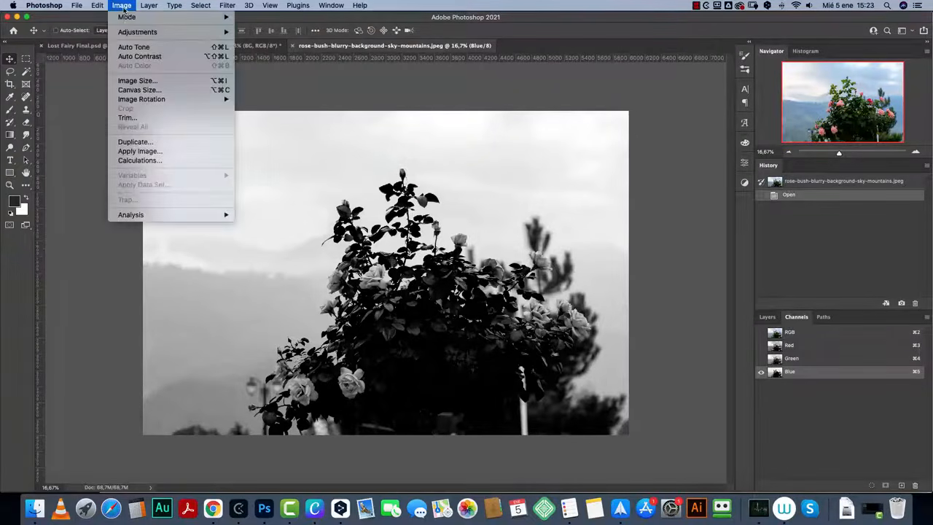
pyautogui.click(144, 161)
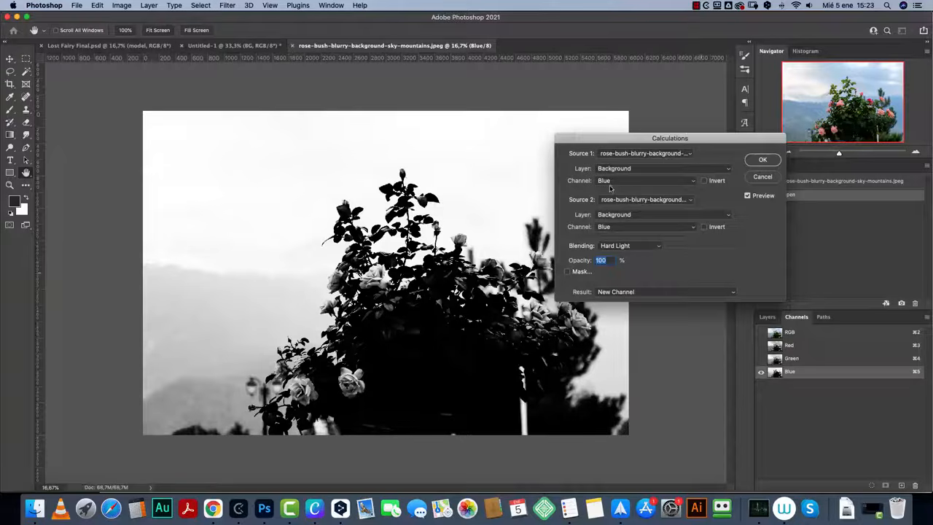
pyautogui.click(628, 246)
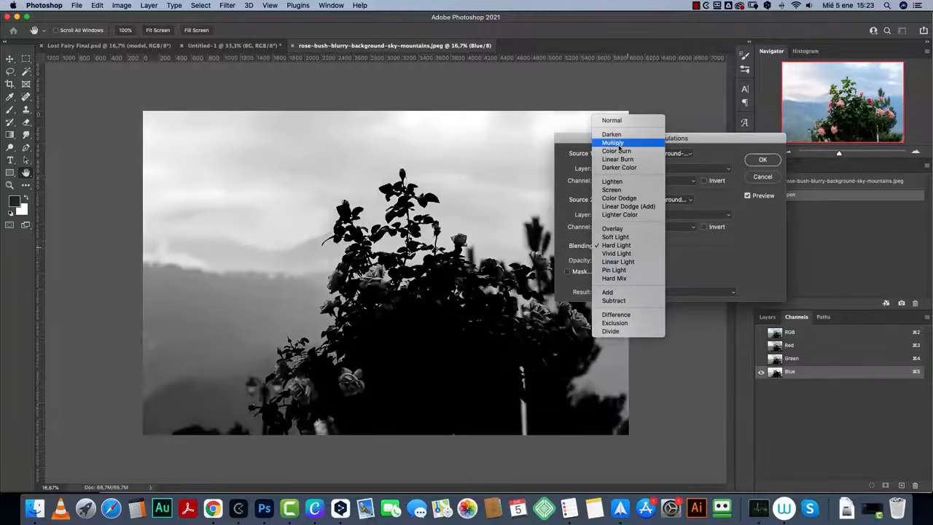
pyautogui.click(617, 145)
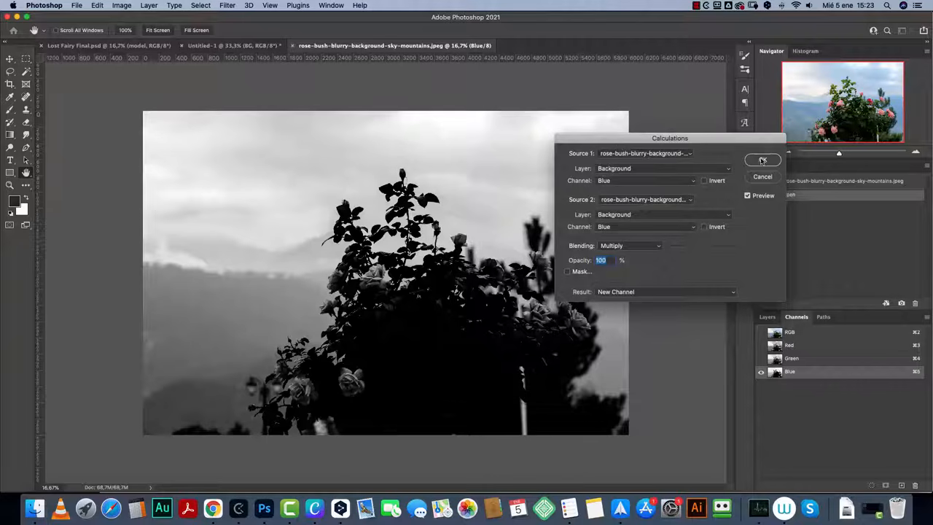
pyautogui.click(762, 160)
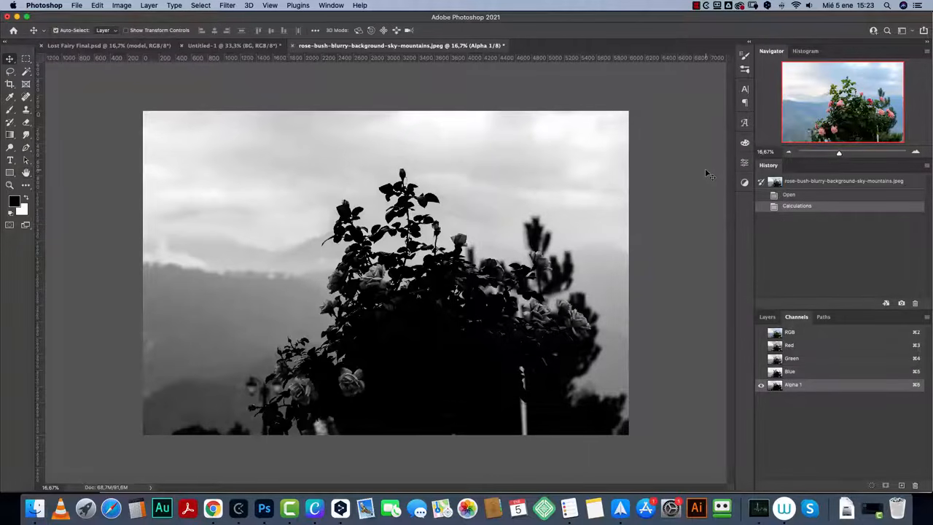
# Step: Apply Levels to the Alpha 1 channel with the black input at 33 and the white input at 206
pyautogui.press('super+l')
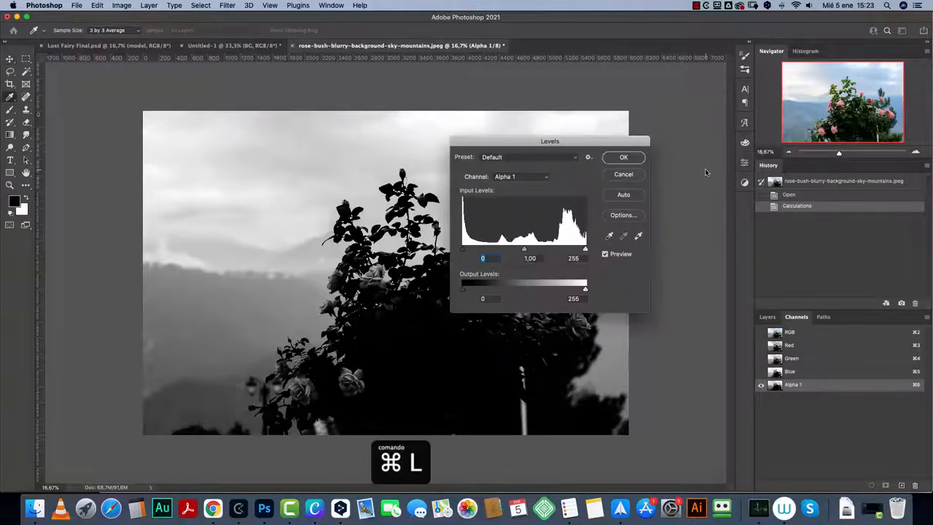
pyautogui.moveTo(549, 147); pyautogui.dragTo(574, 159)
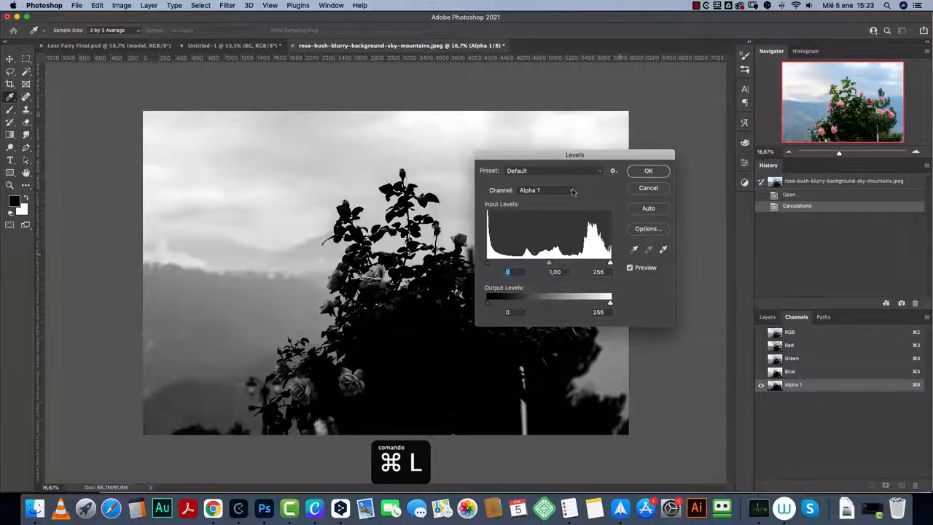
pyautogui.moveTo(609, 262); pyautogui.dragTo(586, 264)
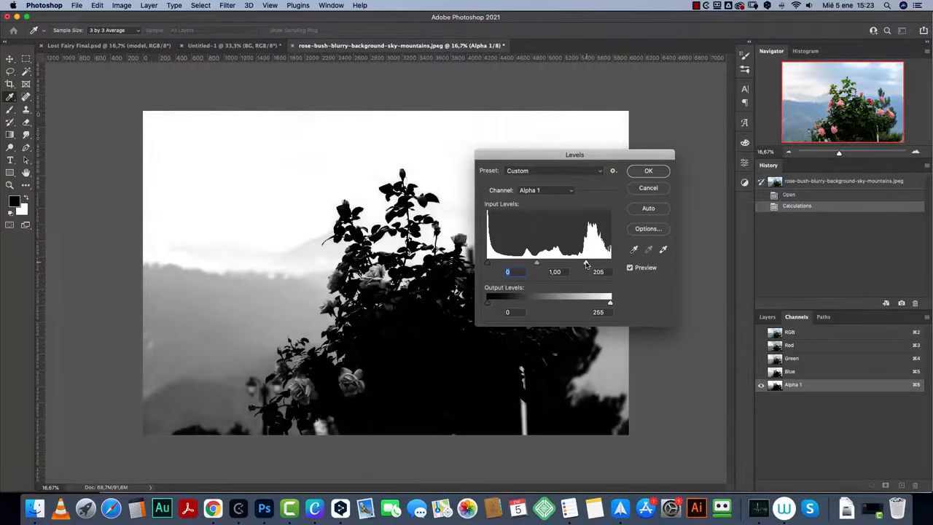
pyautogui.moveTo(490, 266); pyautogui.dragTo(500, 266)
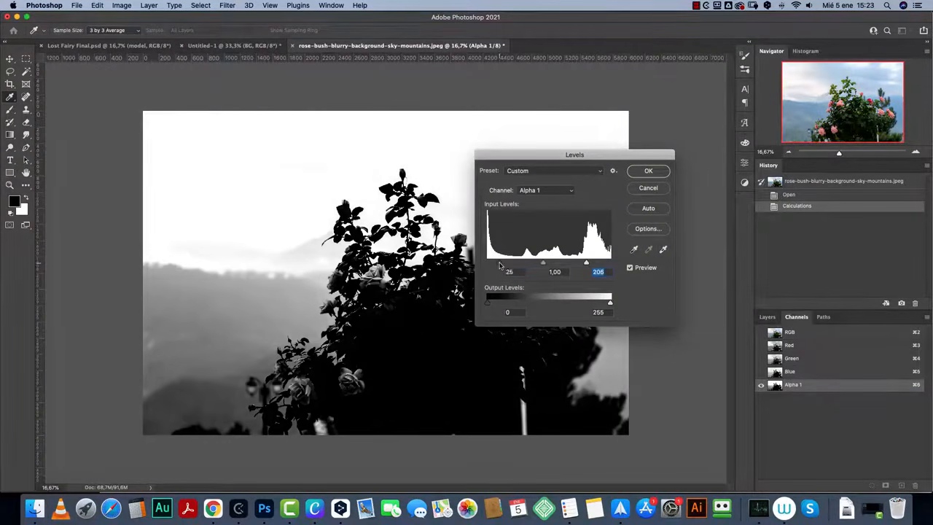
pyautogui.click(648, 170)
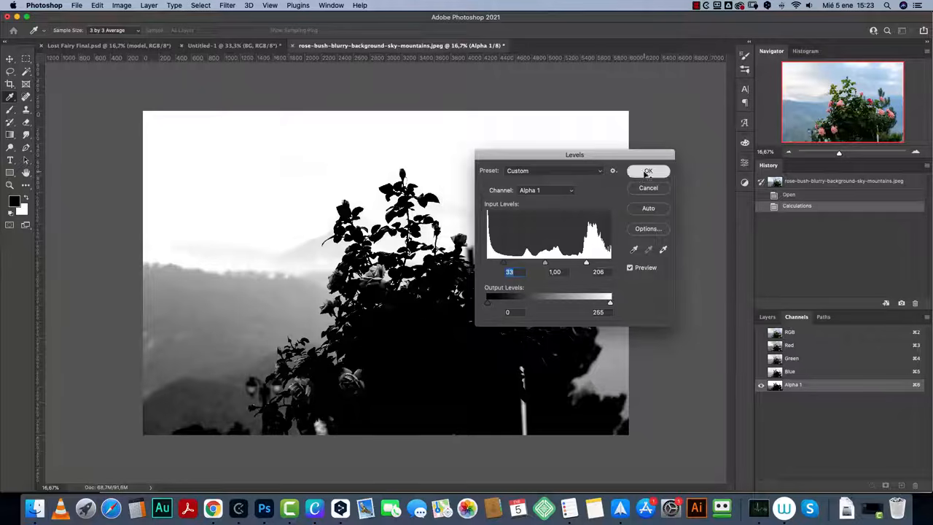
# Step: Examine the Alpha 1 channel closely around the leaves, roses and hills to judge the contrast along the bush's edges
pyautogui.press('super+1')
pyautogui.scroll(10, 583, 170)
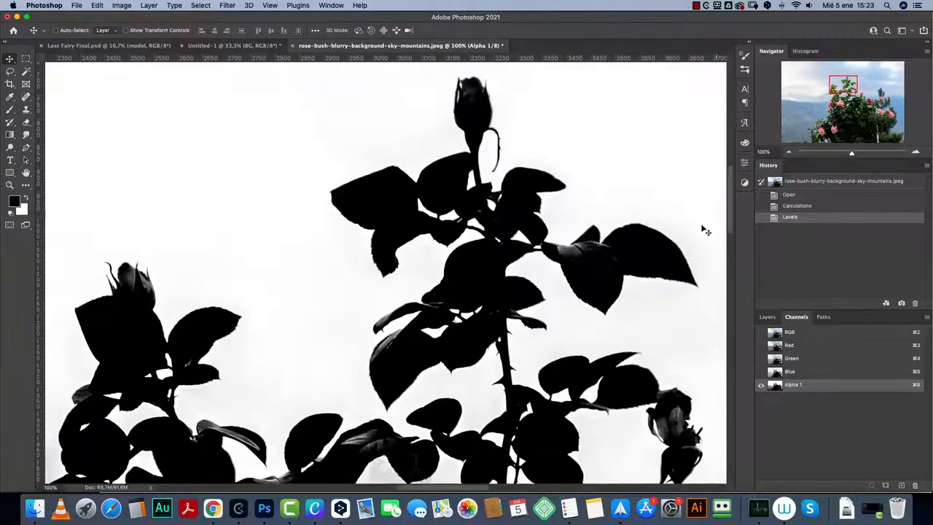
pyautogui.click(787, 152)
pyautogui.click(787, 151)
pyautogui.moveTo(841, 101); pyautogui.dragTo(838, 115)
pyautogui.press('super+1')
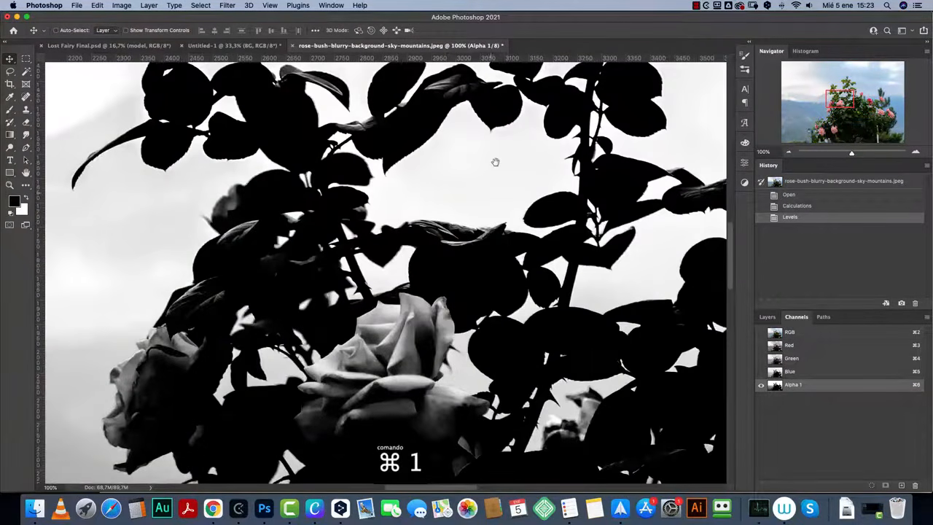
pyautogui.moveTo(494, 161); pyautogui.dragTo(516, 308)
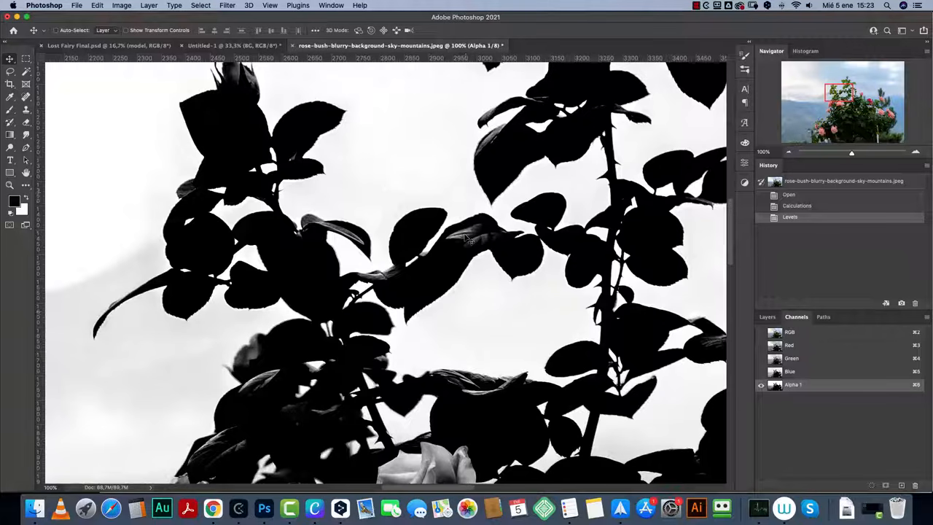
pyautogui.moveTo(844, 93); pyautogui.dragTo(832, 106)
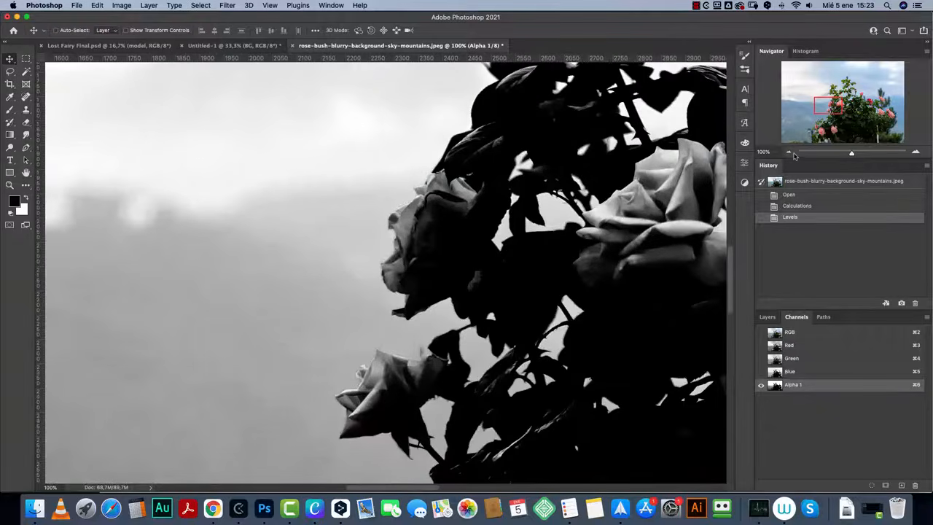
pyautogui.click(789, 153)
pyautogui.click(789, 153)
pyautogui.click(789, 153)
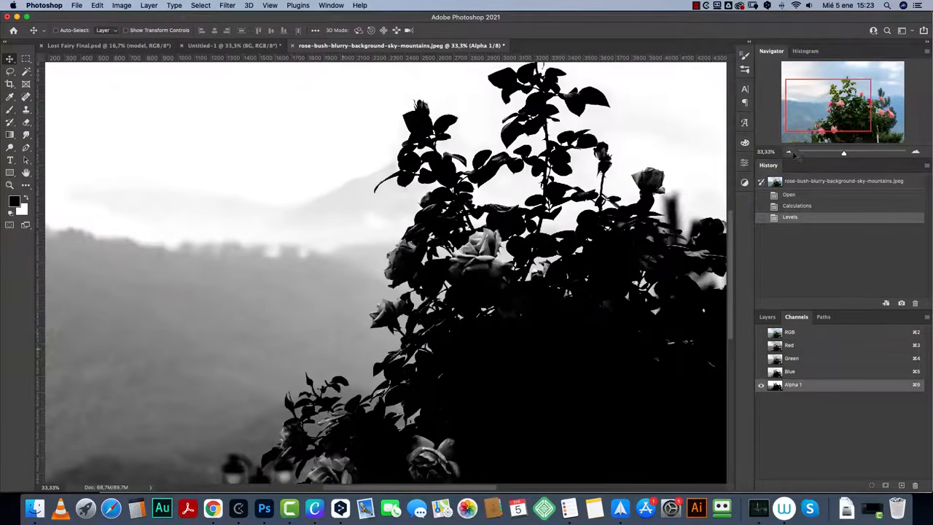
pyautogui.moveTo(846, 107); pyautogui.dragTo(863, 86)
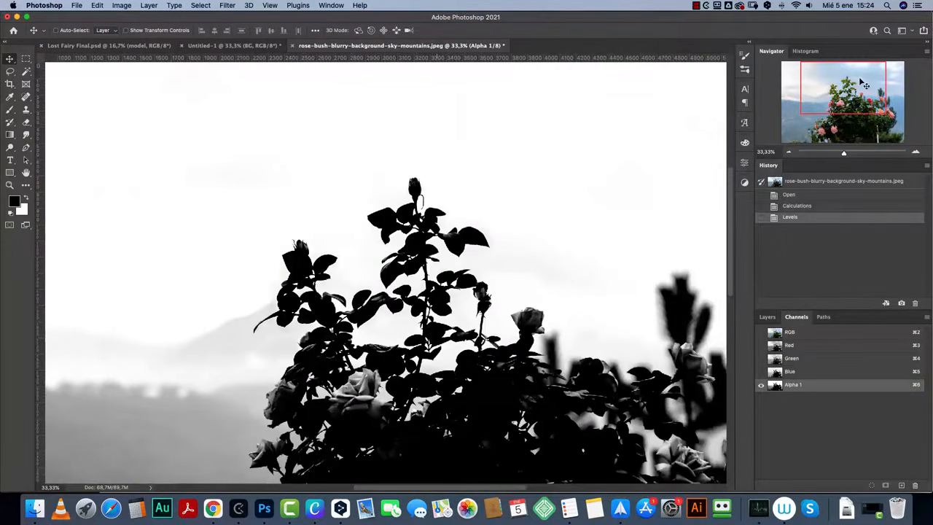
pyautogui.moveTo(575, 359); pyautogui.dragTo(321, 187)
pyautogui.moveTo(323, 359); pyautogui.dragTo(714, 321)
pyautogui.moveTo(456, 267); pyautogui.dragTo(473, 375)
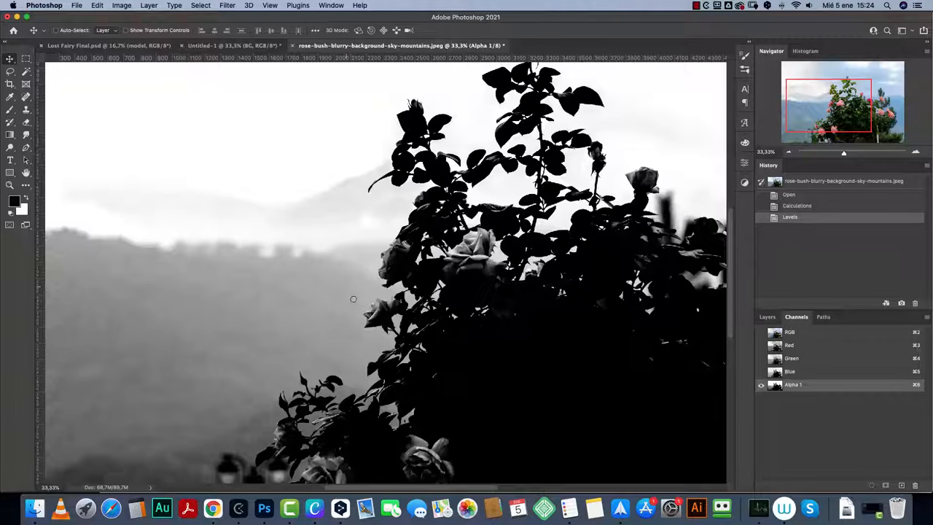
# Step: Set the Brush tool to Overlay mode and enlarge its tip to 250 px
pyautogui.press('b')
pyautogui.click(143, 31)
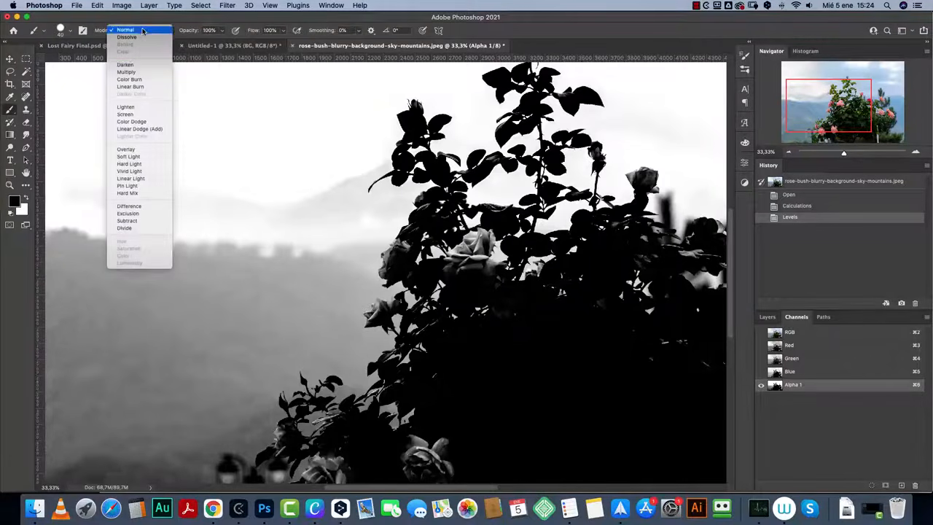
pyautogui.click(134, 150)
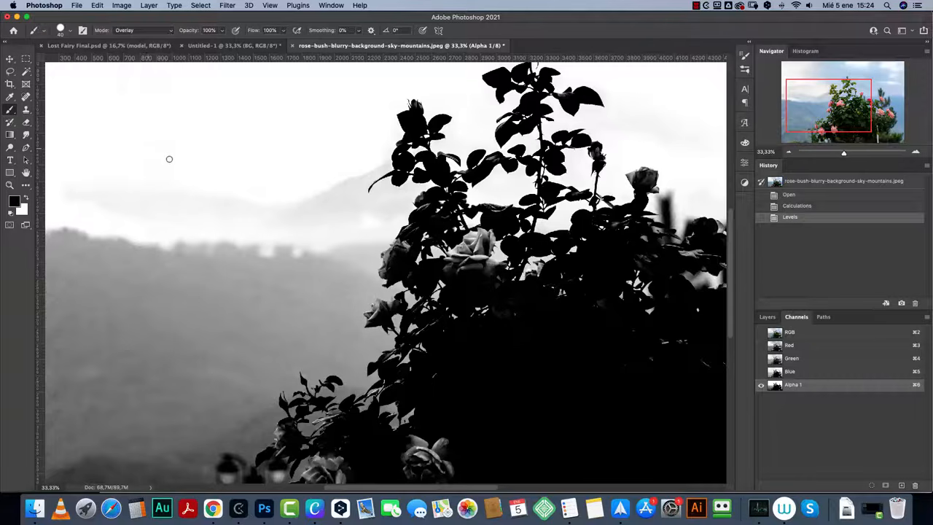
pyautogui.press(']')
pyautogui.press(']')
pyautogui.press(']')
pyautogui.press(']')
pyautogui.press(']')
pyautogui.rightClick(227, 151)
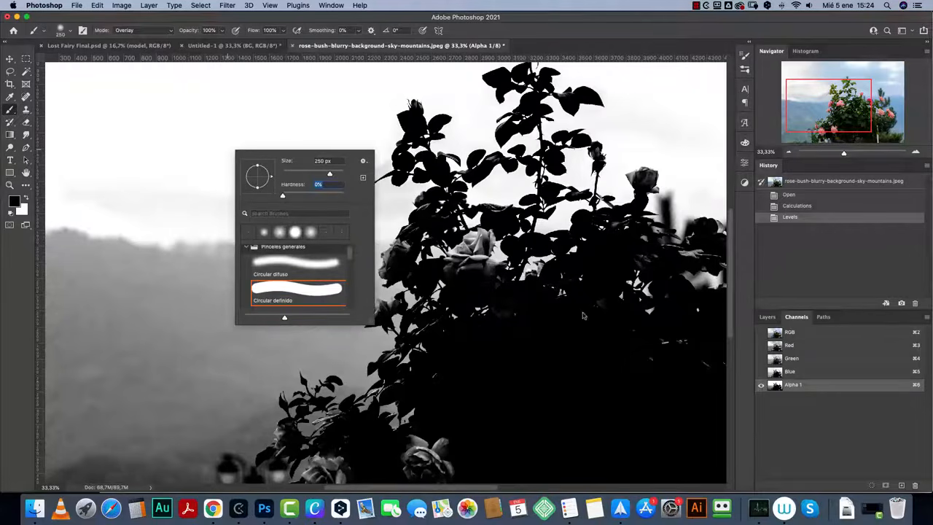
pyautogui.click(775, 386)
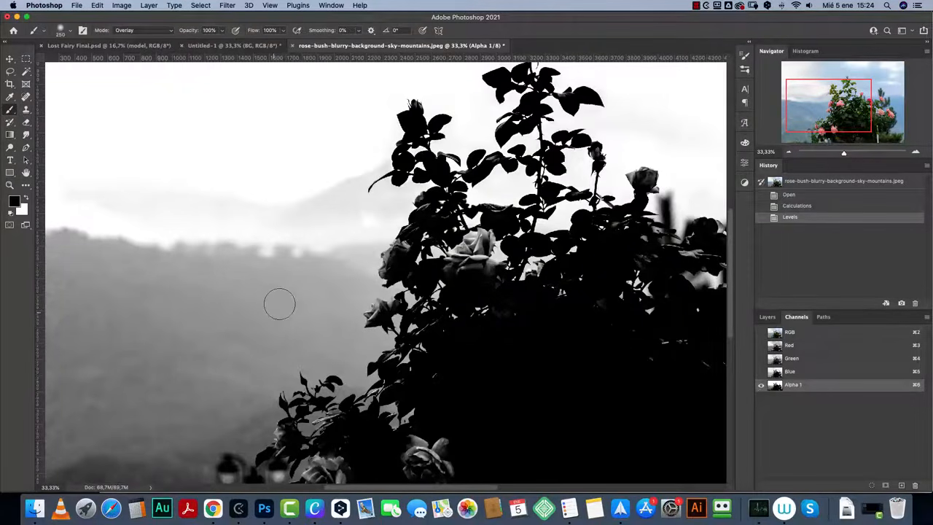
# Step: Paint white in Overlay mode over the grey sky and hills around the bush in the Alpha 1 channel, enlarging the brush to 500 px
pyautogui.press('x')
pyautogui.moveTo(383, 209)
pyautogui.mouseDown()
pyautogui.moveTo(365, 252)
pyautogui.moveTo(363, 277)
pyautogui.moveTo(377, 289)
pyautogui.moveTo(363, 295)
pyautogui.moveTo(372, 322)
pyautogui.moveTo(362, 374)
pyautogui.moveTo(356, 384)
pyautogui.moveTo(331, 374)
pyautogui.moveTo(274, 441)
pyautogui.mouseUp()
pyautogui.moveTo(357, 286)
pyautogui.mouseDown()
pyautogui.moveTo(353, 346)
pyautogui.moveTo(401, 355)
pyautogui.mouseUp()
pyautogui.moveTo(334, 421)
pyautogui.mouseDown()
pyautogui.moveTo(448, 287)
pyautogui.moveTo(370, 298)
pyautogui.moveTo(432, 204)
pyautogui.moveTo(427, 142)
pyautogui.moveTo(364, 204)
pyautogui.moveTo(319, 153)
pyautogui.moveTo(349, 241)
pyautogui.moveTo(325, 324)
pyautogui.moveTo(342, 386)
pyautogui.moveTo(423, 419)
pyautogui.moveTo(284, 375)
pyautogui.moveTo(234, 254)
pyautogui.moveTo(248, 332)
pyautogui.moveTo(287, 392)
pyautogui.moveTo(326, 395)
pyautogui.moveTo(245, 302)
pyautogui.moveTo(177, 183)
pyautogui.moveTo(131, 146)
pyautogui.moveTo(120, 295)
pyautogui.moveTo(209, 281)
pyautogui.moveTo(267, 381)
pyautogui.moveTo(153, 379)
pyautogui.moveTo(111, 217)
pyautogui.moveTo(141, 131)
pyautogui.moveTo(167, 401)
pyautogui.moveTo(183, 381)
pyautogui.moveTo(204, 430)
pyautogui.mouseUp()
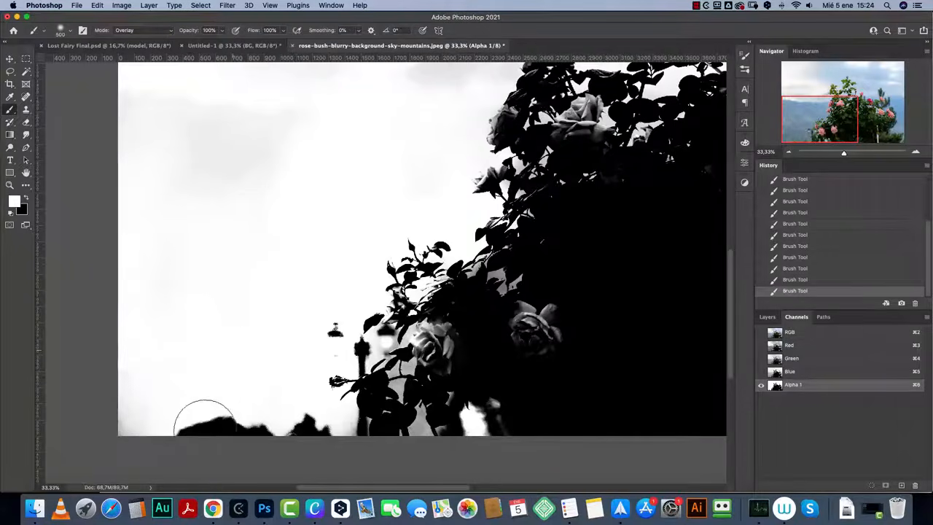
pyautogui.moveTo(413, 182); pyautogui.dragTo(308, 386)
pyautogui.moveTo(218, 306)
pyautogui.mouseDown()
pyautogui.moveTo(123, 316)
pyautogui.moveTo(22, 369)
pyautogui.mouseUp()
pyautogui.moveTo(487, 250); pyautogui.dragTo(189, 300)
pyautogui.moveTo(328, 279); pyautogui.dragTo(486, 345)
pyautogui.moveTo(567, 304)
pyautogui.mouseDown()
pyautogui.moveTo(599, 400)
pyautogui.moveTo(643, 420)
pyautogui.mouseUp()
pyautogui.moveTo(638, 371); pyautogui.dragTo(523, 196)
pyautogui.moveTo(523, 195)
pyautogui.mouseDown()
pyautogui.moveTo(512, 350)
pyautogui.moveTo(475, 397)
pyautogui.moveTo(477, 429)
pyautogui.moveTo(544, 406)
pyautogui.moveTo(539, 430)
pyautogui.mouseUp()
pyautogui.moveTo(349, 244); pyautogui.dragTo(640, 295)
pyautogui.moveTo(435, 196); pyautogui.dragTo(523, 197)
# Step: Load the Alpha 1 channel as a selection, add it as a mask to the Background layer in RGB view, and invert the mask
pyautogui.click(788, 151)
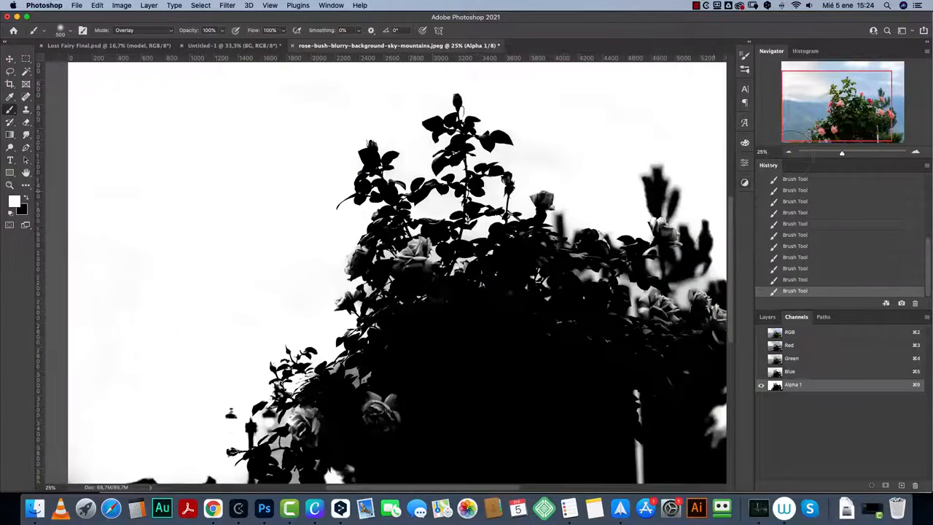
pyautogui.keyDown('super'); pyautogui.click(775, 386); pyautogui.keyUp('super')
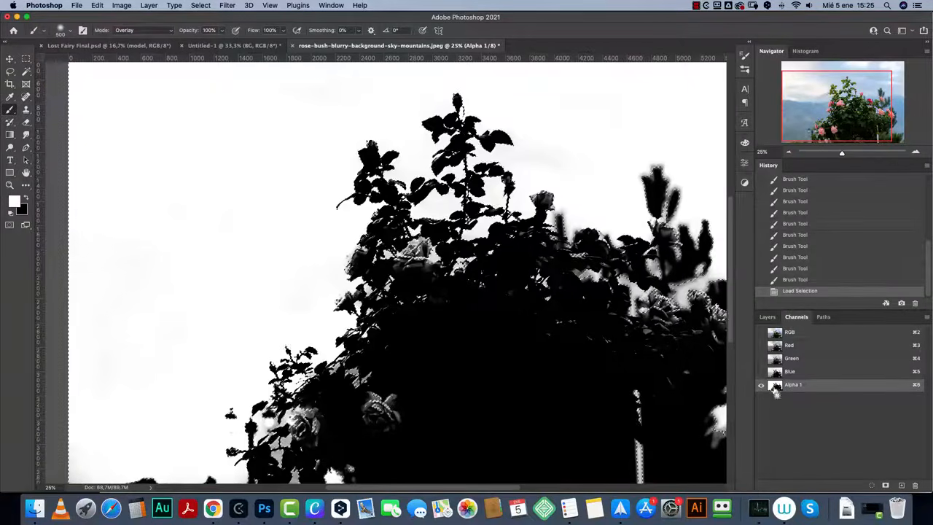
pyautogui.click(797, 338)
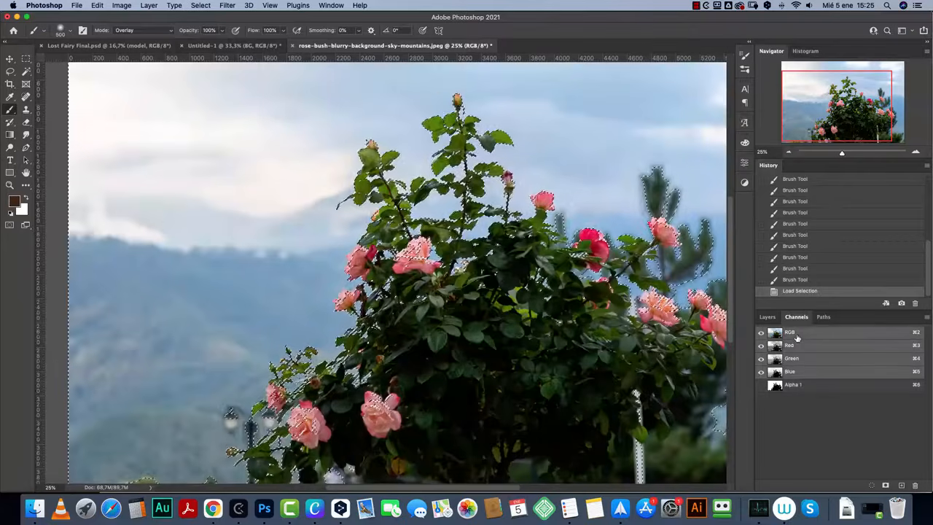
pyautogui.click(767, 317)
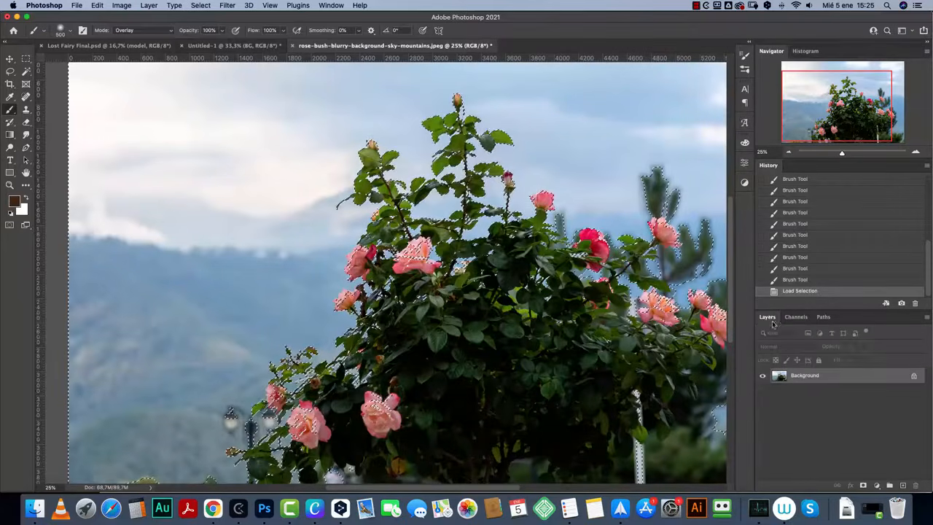
pyautogui.click(862, 484)
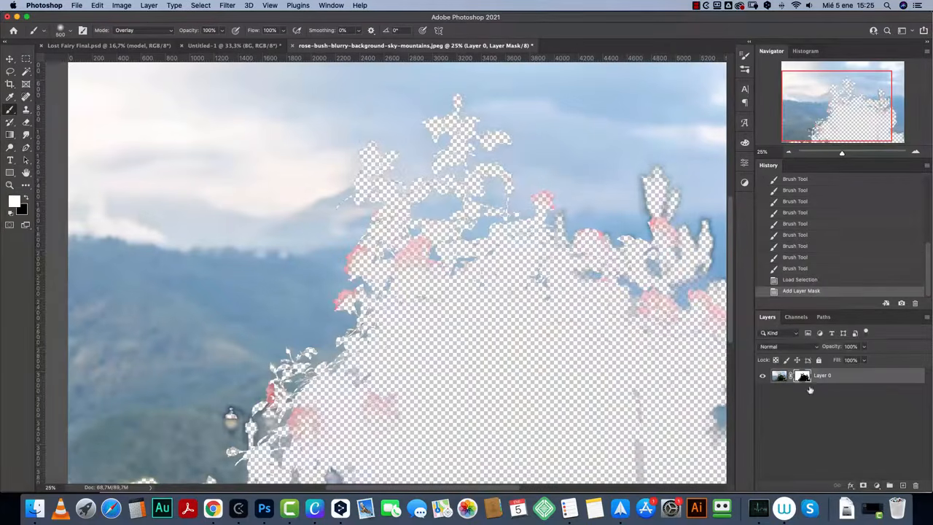
pyautogui.press('super+i')
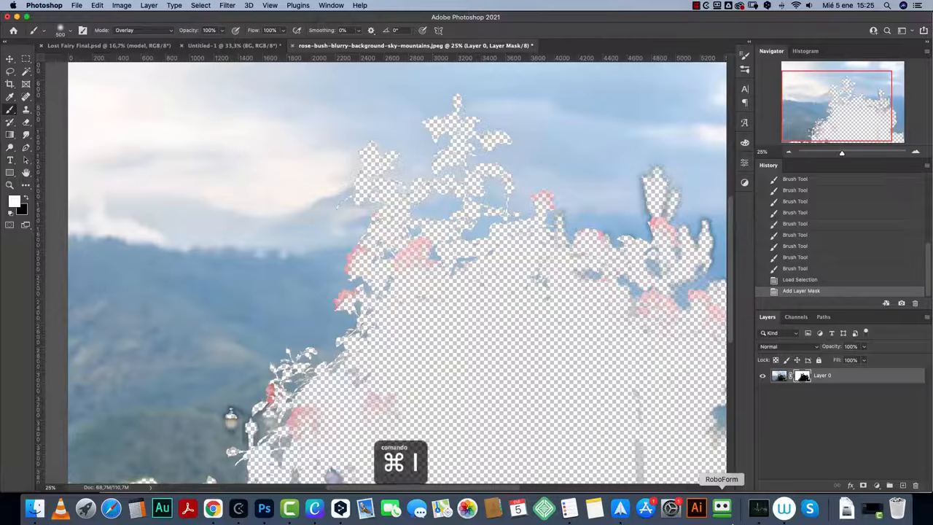
# Step: Shrink the brush to 45 px and paint white in Overlay mode on Layer 0's mask over the large pink rose
pyautogui.press('super+1')
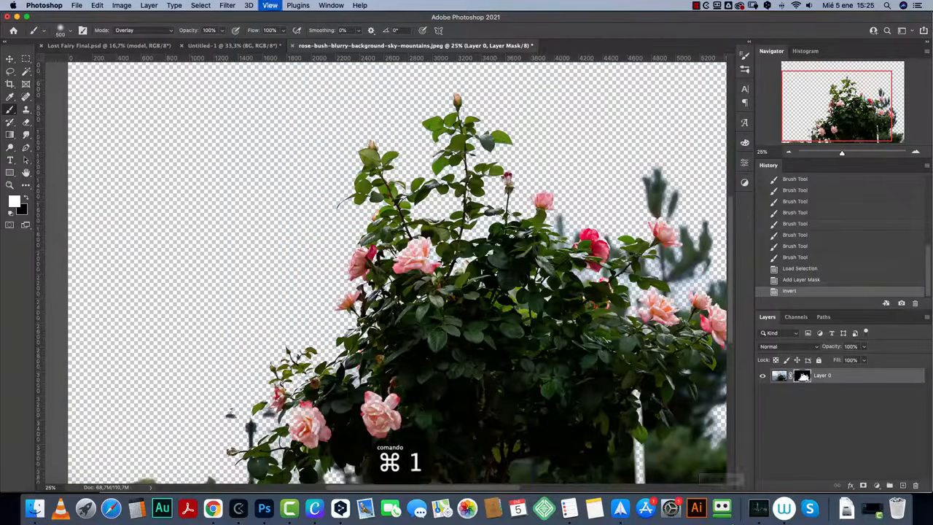
pyautogui.scroll(3, 568, 209)
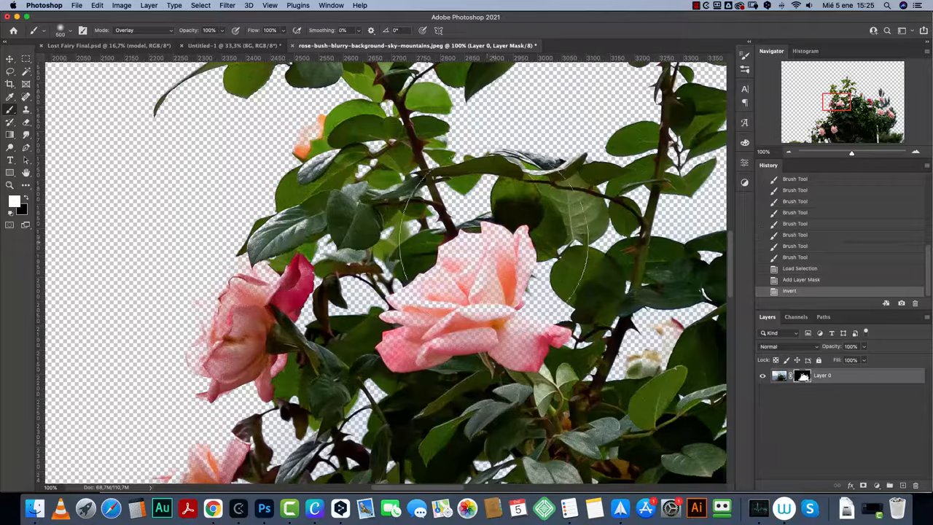
pyautogui.press('[')
pyautogui.press('[')
pyautogui.press('[')
pyautogui.press('[')
pyautogui.press('[')
pyautogui.press('[')
pyautogui.press('[')
pyautogui.press('[')
pyautogui.press('[')
pyautogui.press('[')
pyautogui.press('[')
pyautogui.press('[')
pyautogui.press('[')
pyautogui.press('[')
pyautogui.press('[')
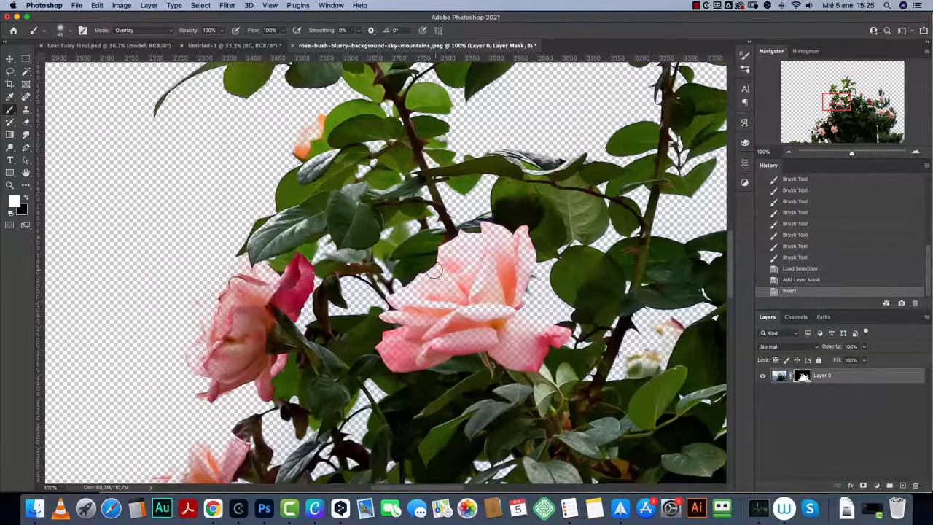
pyautogui.moveTo(398, 298); pyautogui.dragTo(406, 316)
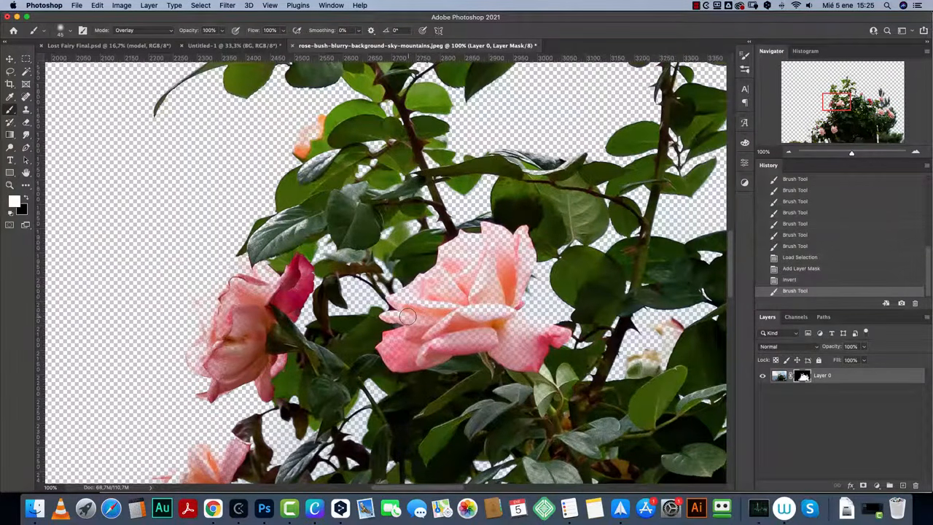
# Step: Set the brush to Normal mode and paint white on the mask over the semi-transparent roses to restore them
pyautogui.click(146, 30)
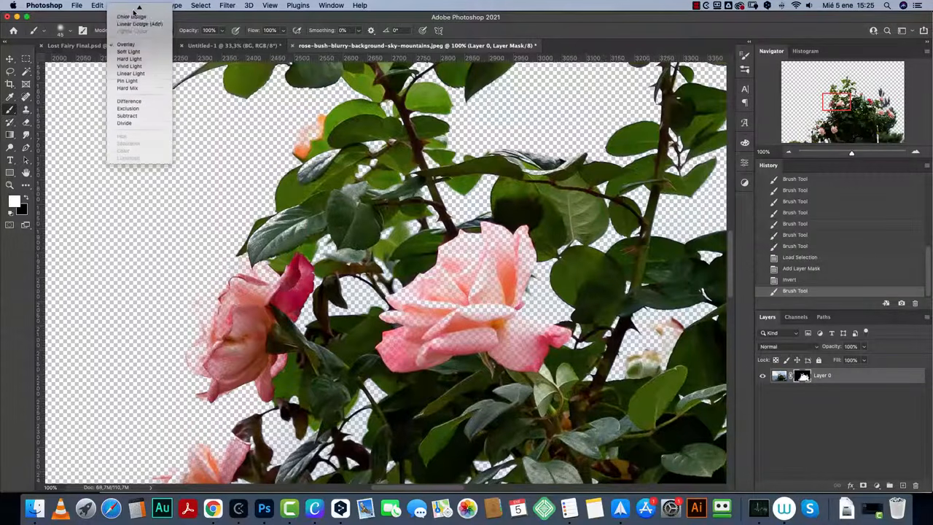
pyautogui.click(133, 9)
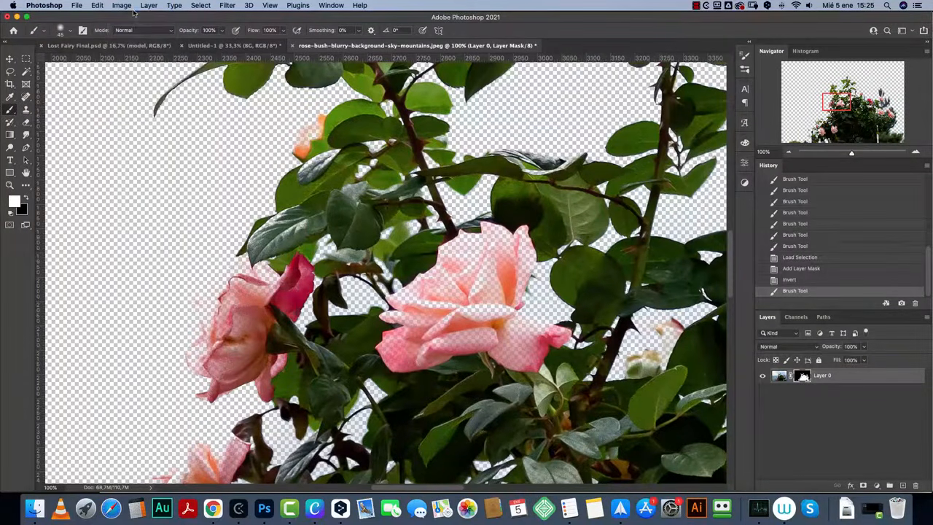
pyautogui.moveTo(466, 247); pyautogui.dragTo(451, 253)
pyautogui.rightClick(464, 232)
pyautogui.moveTo(448, 292)
pyautogui.mouseDown()
pyautogui.moveTo(427, 280)
pyautogui.moveTo(398, 299)
pyautogui.moveTo(420, 346)
pyautogui.moveTo(407, 336)
pyautogui.moveTo(443, 345)
pyautogui.moveTo(478, 329)
pyautogui.moveTo(462, 286)
pyautogui.moveTo(441, 288)
pyautogui.moveTo(454, 257)
pyautogui.moveTo(501, 238)
pyautogui.moveTo(468, 237)
pyautogui.moveTo(523, 247)
pyautogui.moveTo(520, 275)
pyautogui.moveTo(483, 293)
pyautogui.moveTo(486, 246)
pyautogui.moveTo(453, 303)
pyautogui.mouseUp()
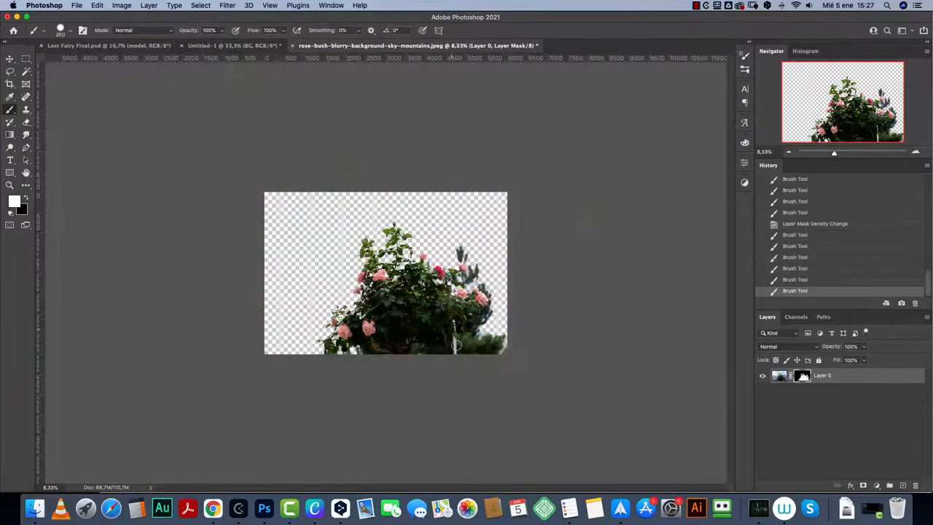
pyautogui.click(455, 344)
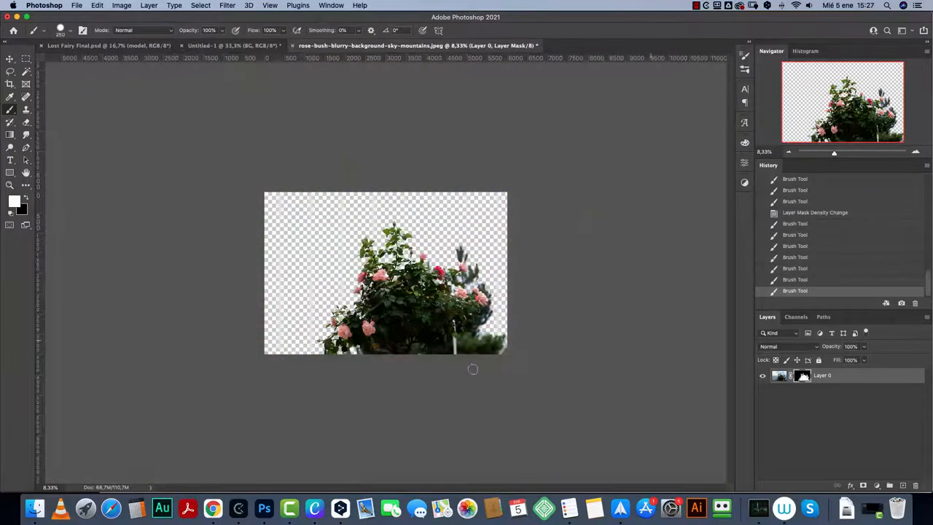
# Step: Apply Layer 0's mask permanently, select the entire canvas and cut the extracted rose bush
pyautogui.rightClick(801, 374)
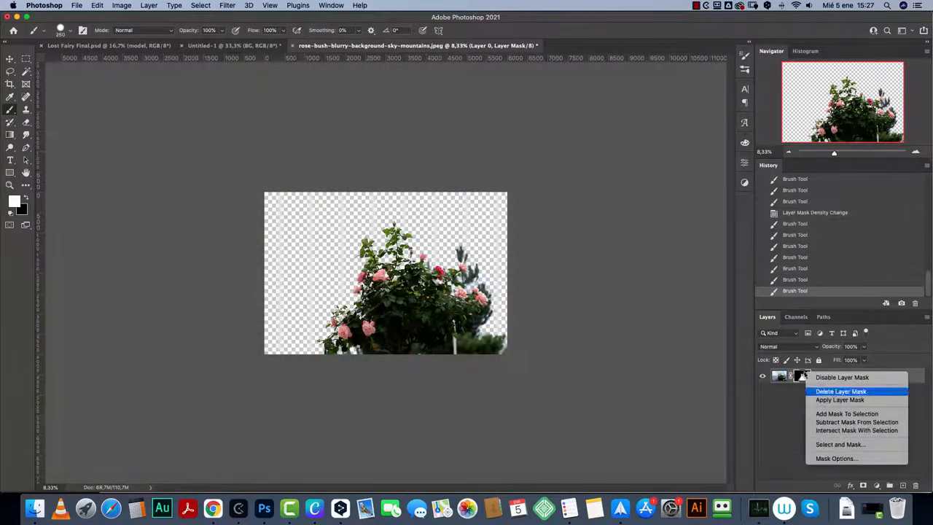
pyautogui.click(813, 396)
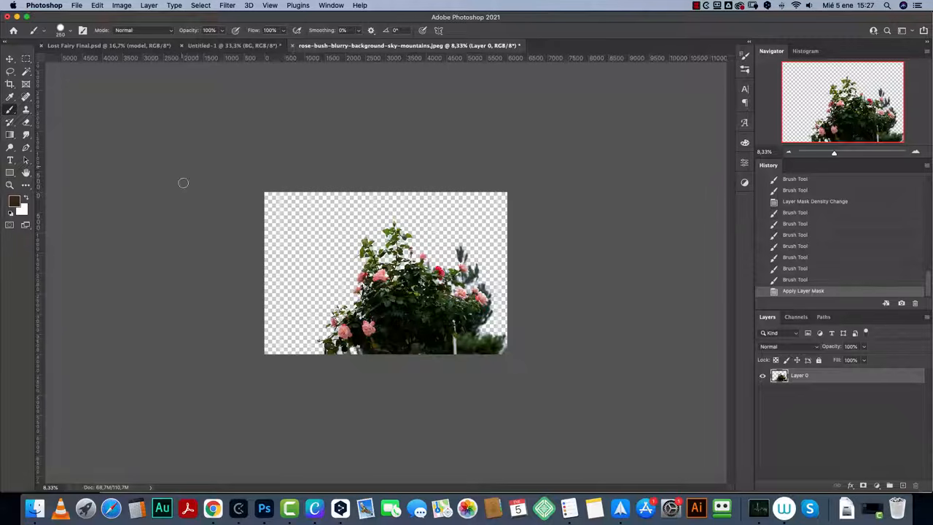
pyautogui.press('super+a')
pyautogui.press('super+x')
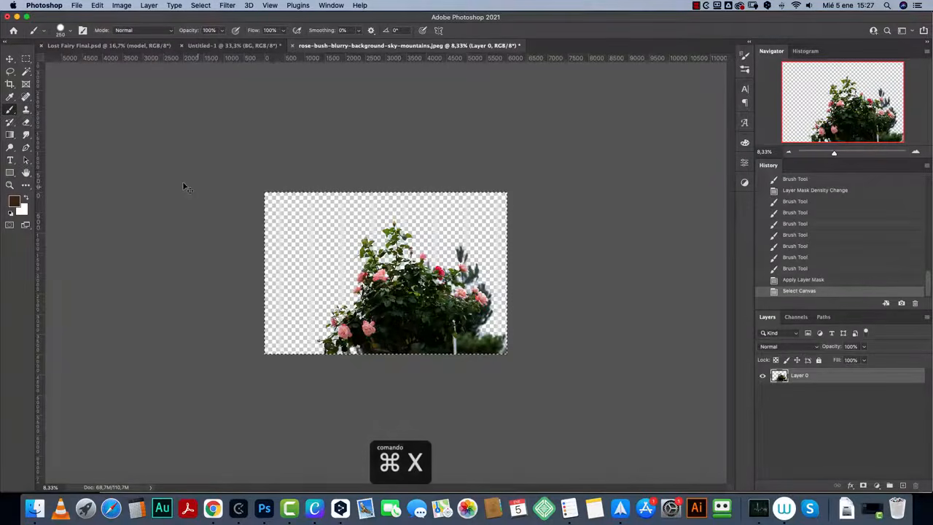
# Step: Paste the rose bush into the Untitled-1 document directly above the BG layer, with BG's smart filter list collapsed
pyautogui.click(236, 47)
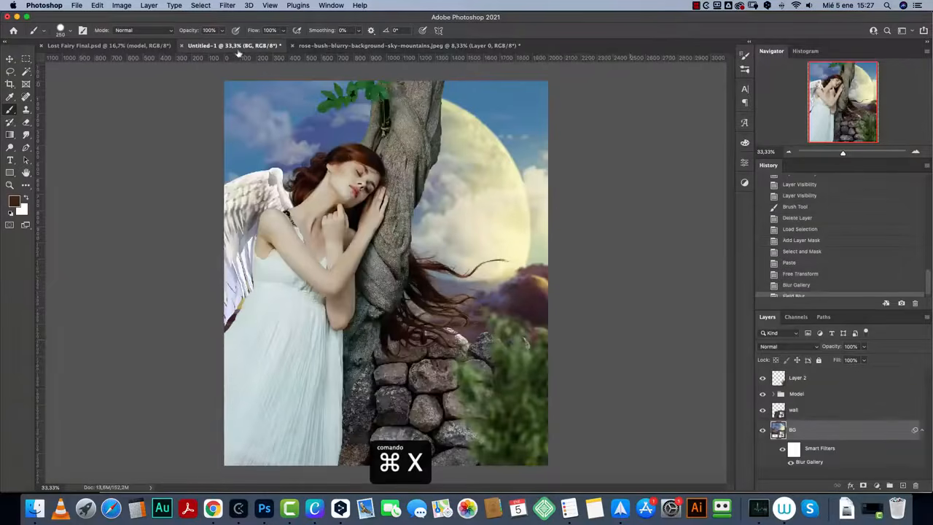
pyautogui.click(918, 429)
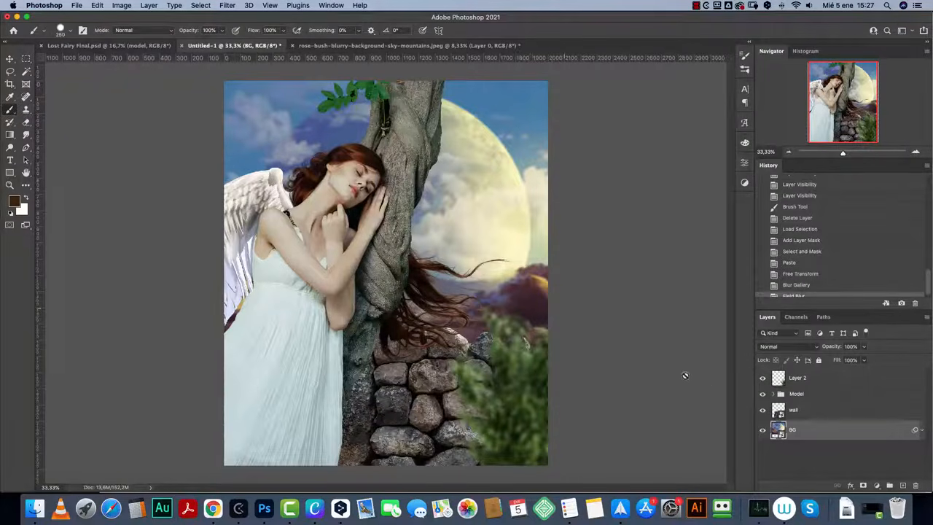
pyautogui.press('super+v')
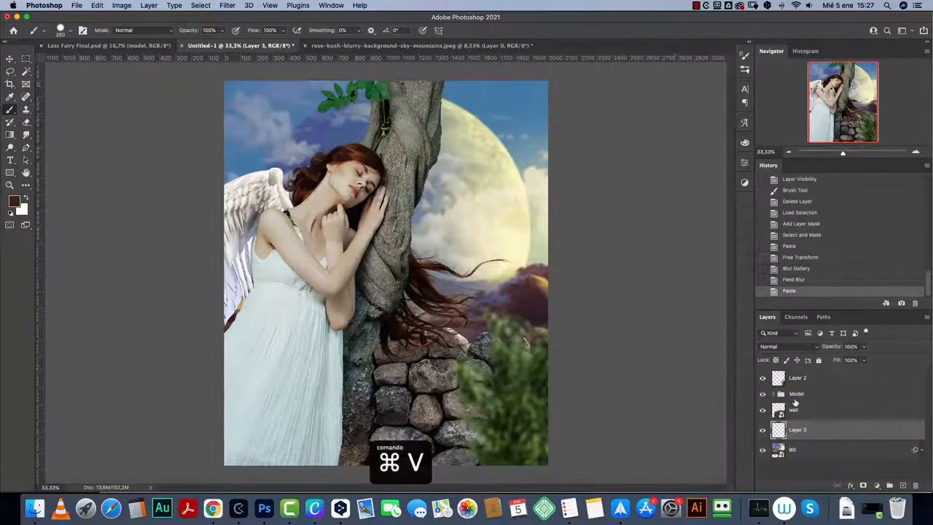
# Step: Free-transform the pasted rose bush down to about 32% and place it in front of the moon beside the tree trunk
pyautogui.press('super+t')
pyautogui.click(788, 151)
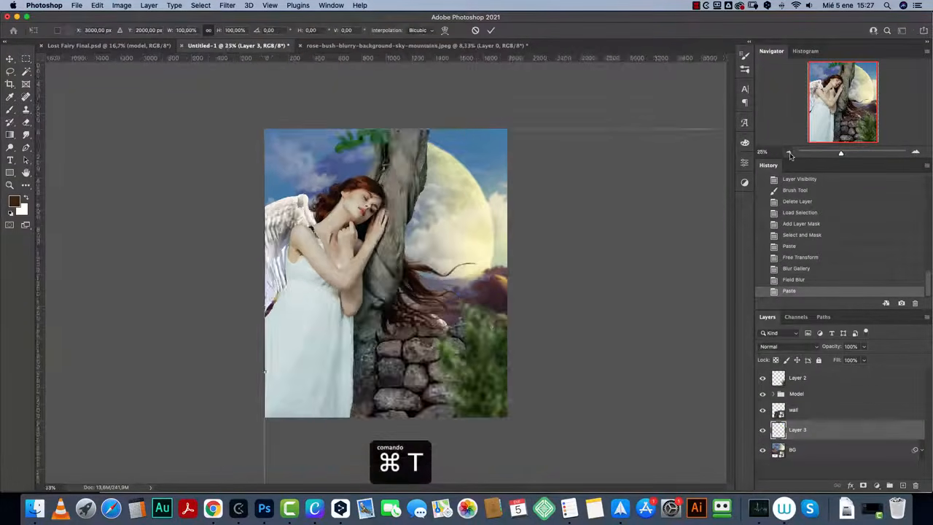
pyautogui.click(787, 152)
pyautogui.moveTo(589, 386); pyautogui.dragTo(439, 283)
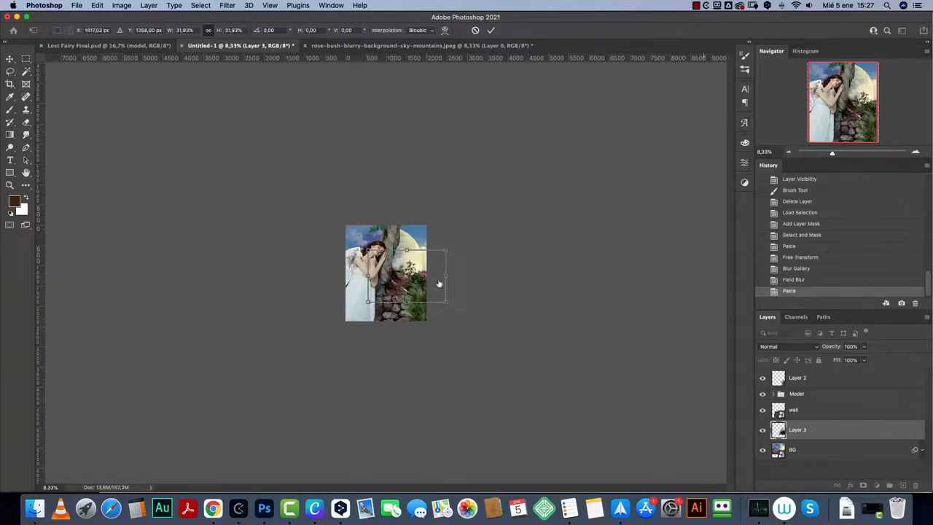
pyautogui.click(915, 152)
pyautogui.click(915, 151)
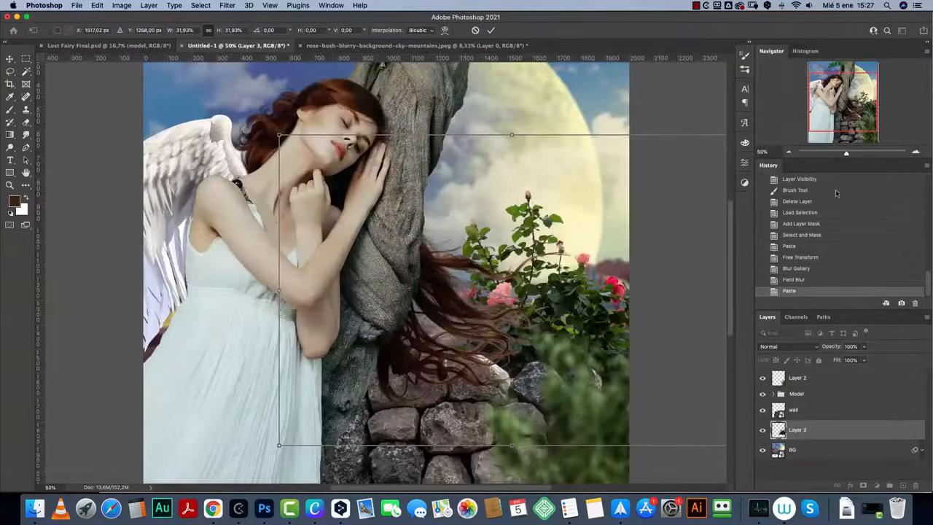
# Step: Reposition and resize the rose bush toward the canvas's right edge beside the moon, and commit the transform
pyautogui.moveTo(583, 321); pyautogui.dragTo(413, 292)
pyautogui.moveTo(563, 89); pyautogui.dragTo(470, 150)
pyautogui.moveTo(324, 311); pyautogui.dragTo(399, 341)
pyautogui.moveTo(515, 183); pyautogui.dragTo(604, 123)
pyautogui.moveTo(475, 287)
pyautogui.mouseDown()
pyautogui.moveTo(454, 277)
pyautogui.moveTo(486, 298)
pyautogui.mouseUp()
pyautogui.press('Return')
# Step: Move the rose bush into place against the canvas's right edge behind the blurred shrub, and rename its layer rose
pyautogui.press('super+plus')
pyautogui.press('super+plus')
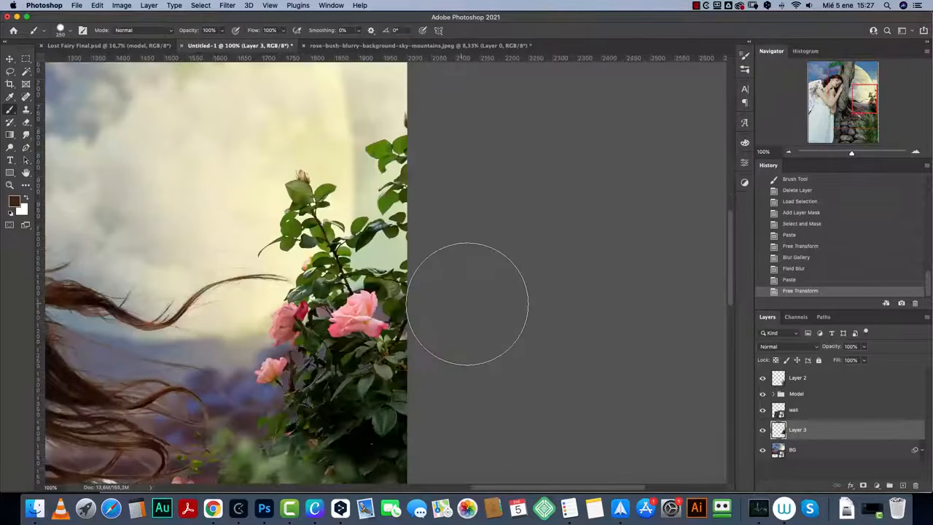
pyautogui.moveTo(412, 316); pyautogui.dragTo(494, 284)
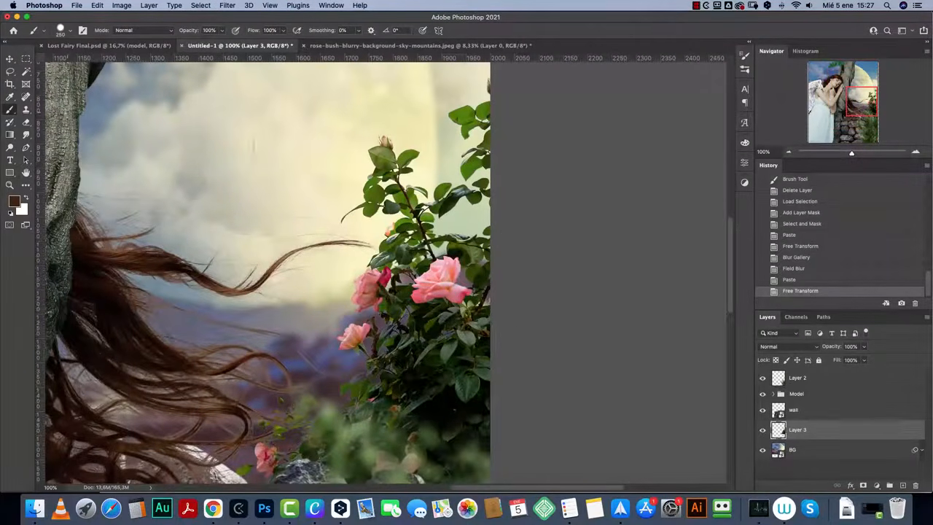
pyautogui.click(10, 60)
pyautogui.moveTo(404, 154); pyautogui.dragTo(406, 157)
pyautogui.moveTo(544, 306); pyautogui.dragTo(564, 270)
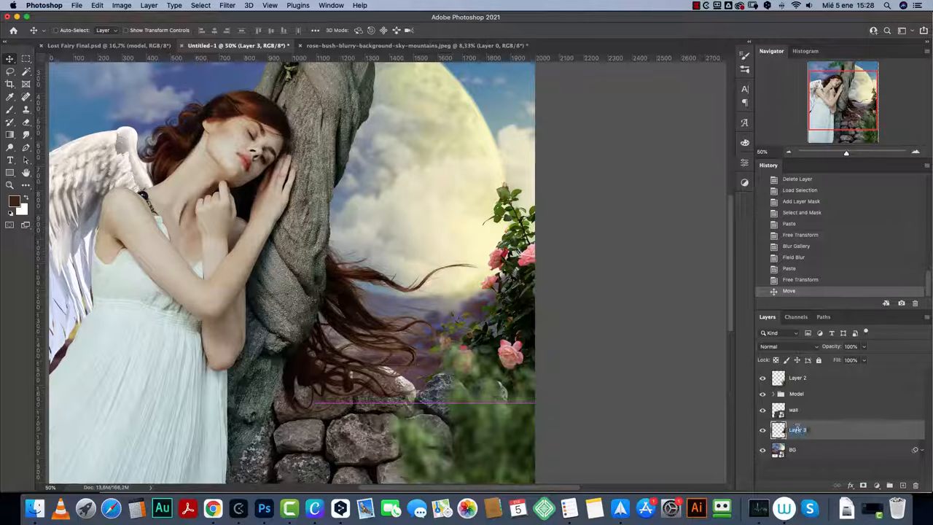
pyautogui.write('rose')
pyautogui.press('Return')
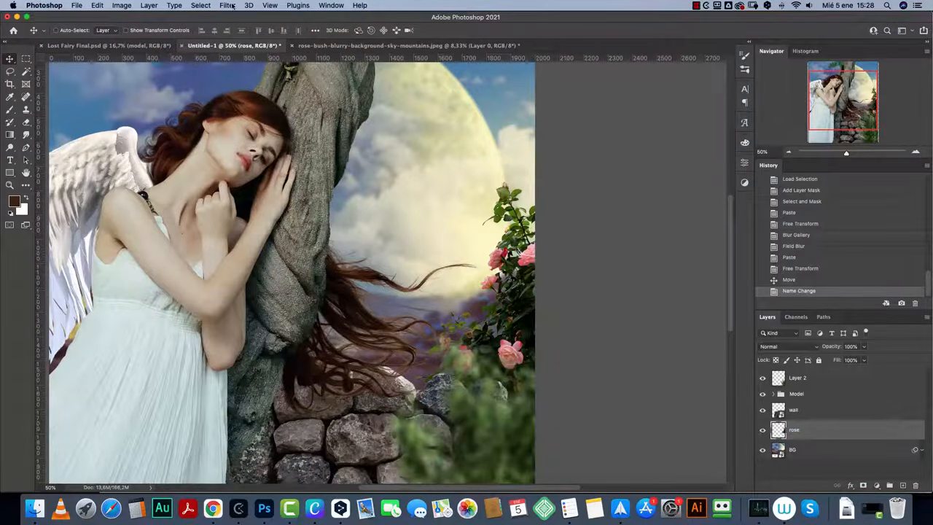
# Step: Apply a Field Blur of 8 px to the rose layer
pyautogui.click(229, 6)
pyautogui.moveTo(269, 158)
pyautogui.click(395, 146)
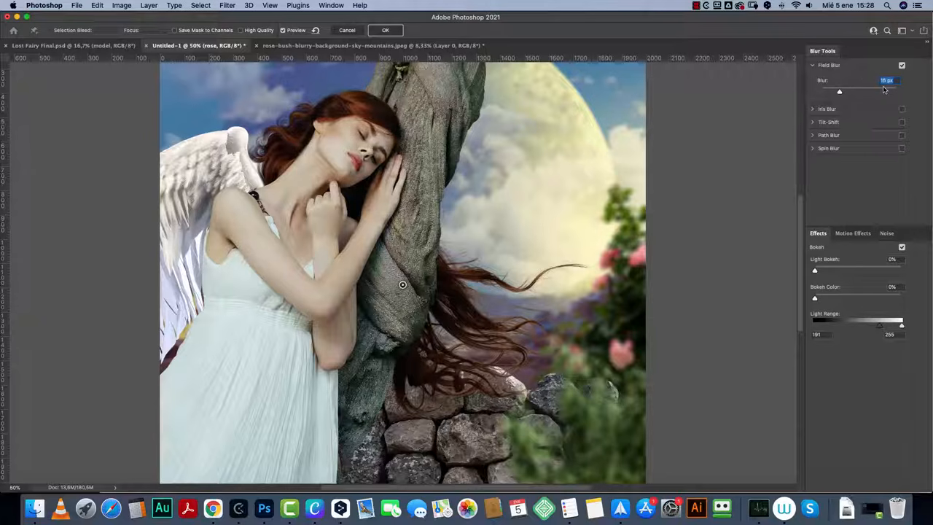
pyautogui.write('10')
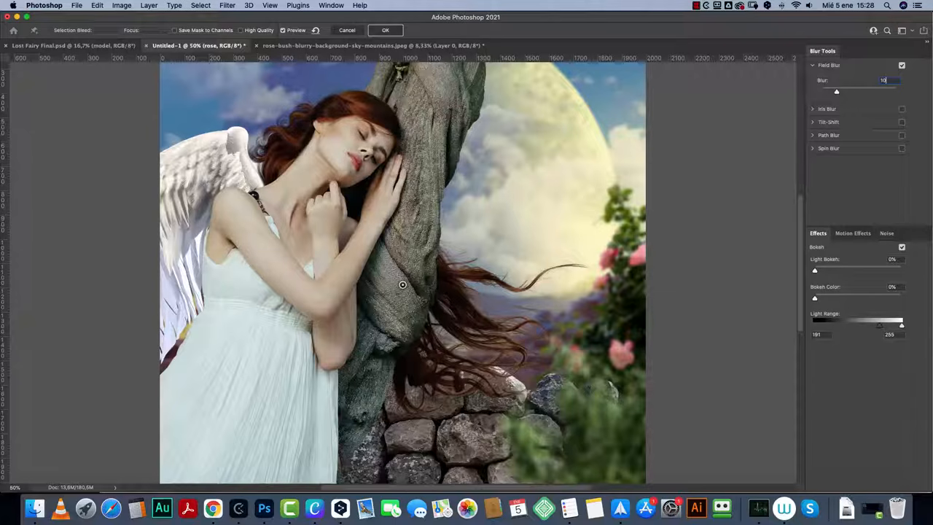
pyautogui.write('8')
pyautogui.press('Return')
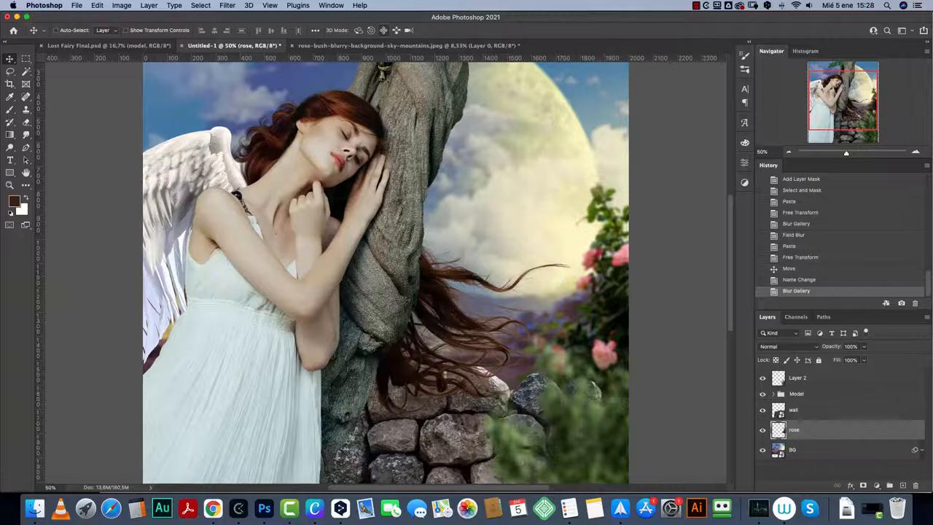
# Step: Examine the blurred rose bush up close near the hair and wall, and within the whole composition
pyautogui.press('super+1')
pyautogui.hscroll(5, 384, 273)
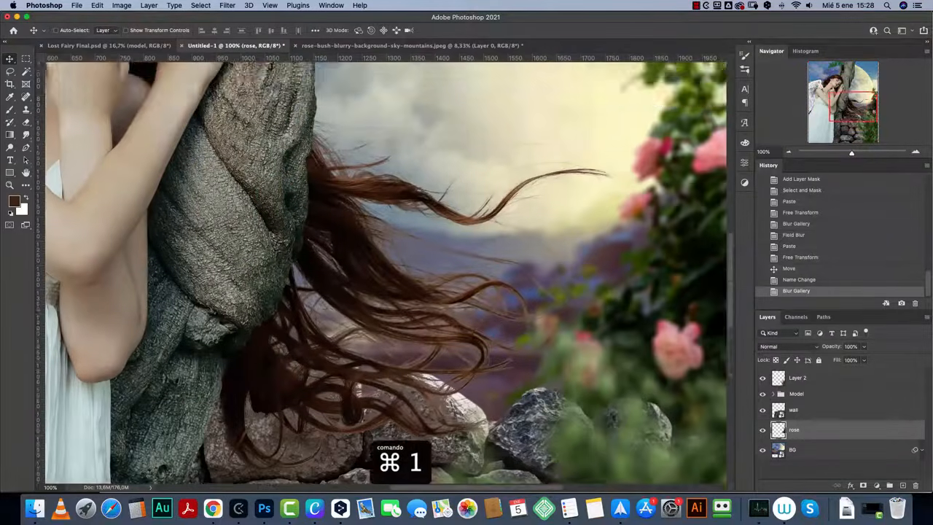
pyautogui.scroll(-2, 384, 273)
pyautogui.scroll(1, 480, 273)
pyautogui.press('super+minus')
pyautogui.press('super+minus')
pyautogui.press('super+minus')
pyautogui.press('super+minus')
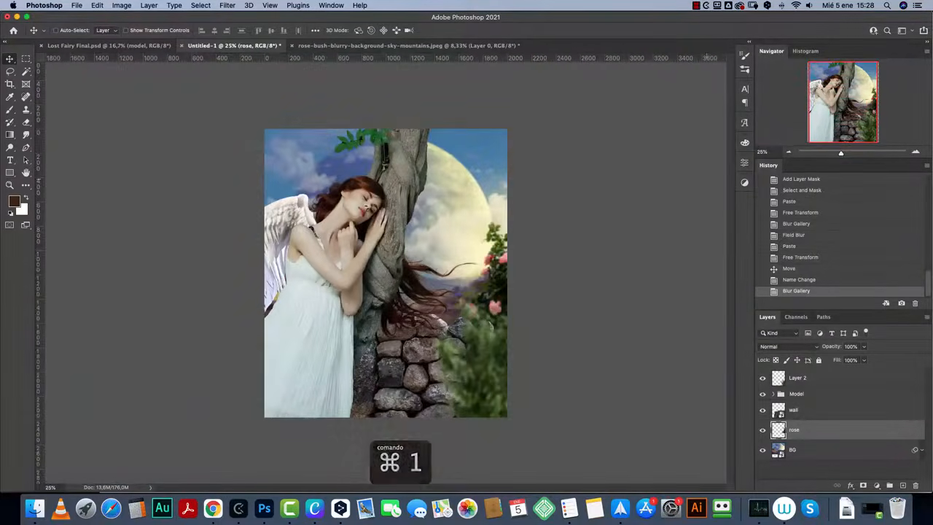
pyautogui.press('super+plus')
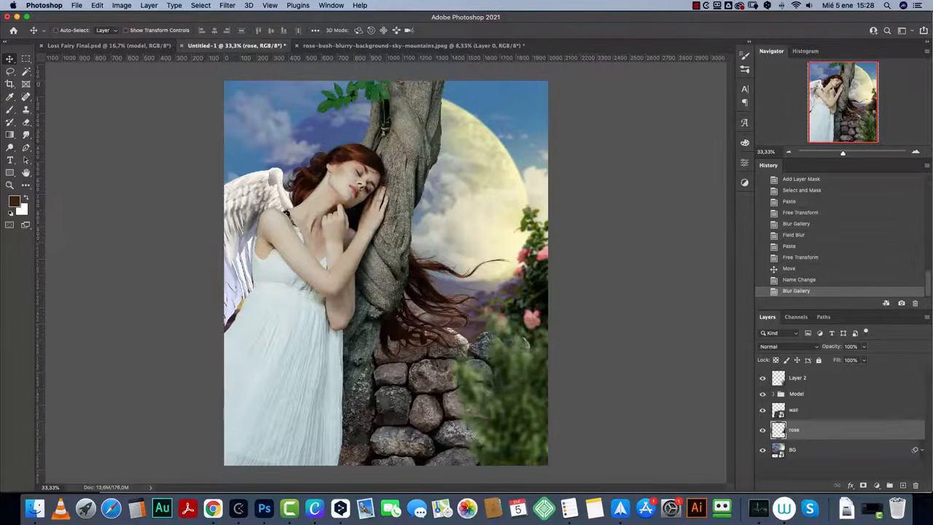
pyautogui.press('super+plus')
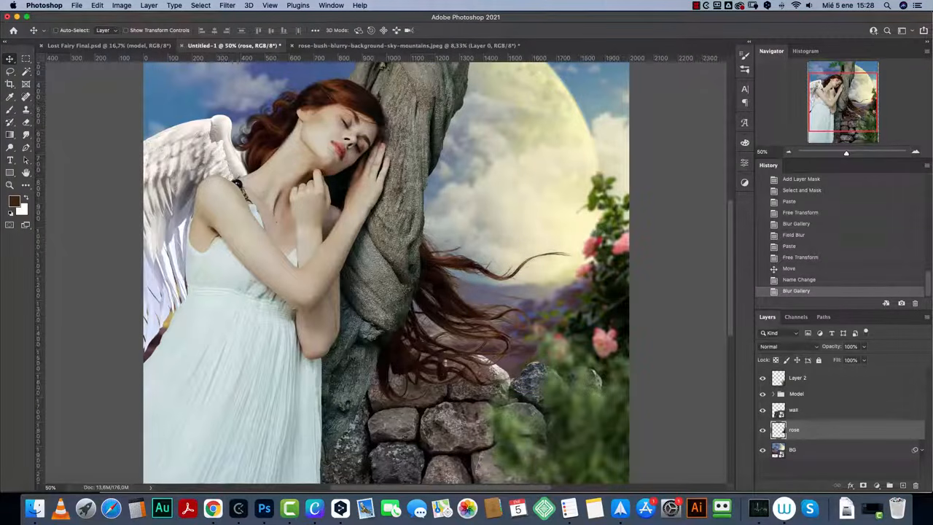
pyautogui.press('super+minus')
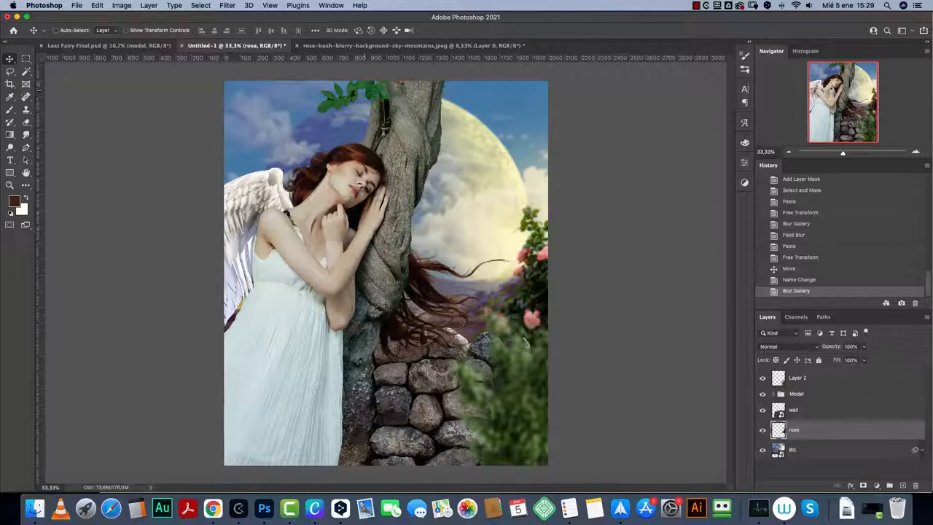
# Step: Close the rose bush image without saving and open bodhi-leaves-white.jpeg from Resources, discarding its embedded color profile
pyautogui.click(297, 45)
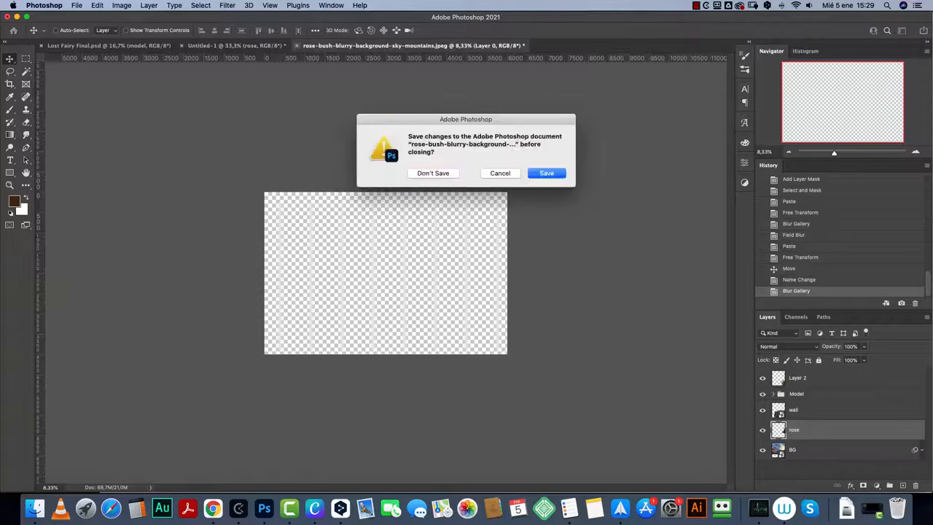
pyautogui.click(433, 174)
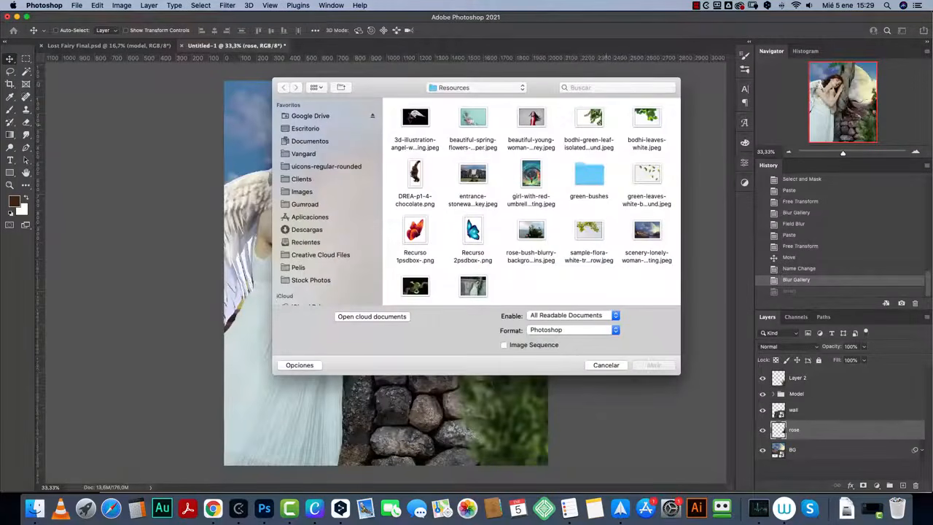
pyautogui.click(589, 118)
pyautogui.press('space')
pyautogui.press('space')
pyautogui.press('Right')
pyautogui.press('space')
pyautogui.press('space')
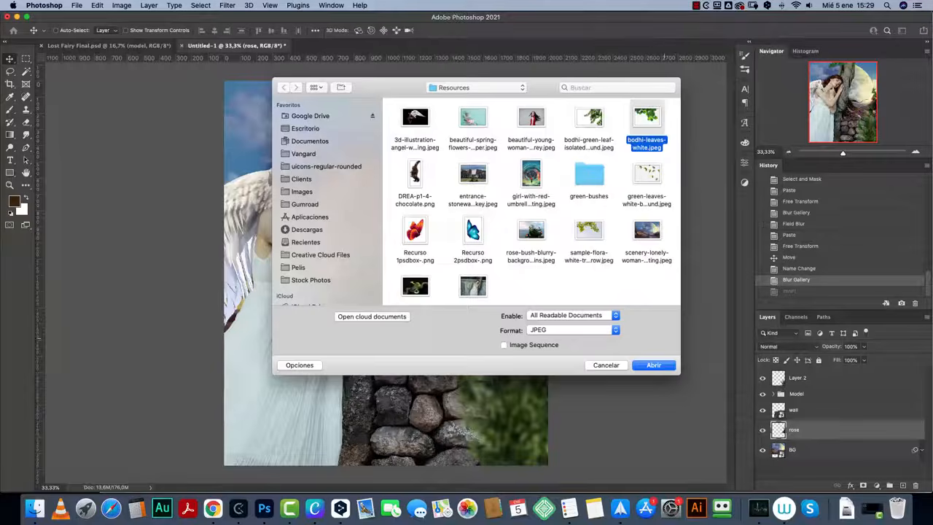
pyautogui.press('Return')
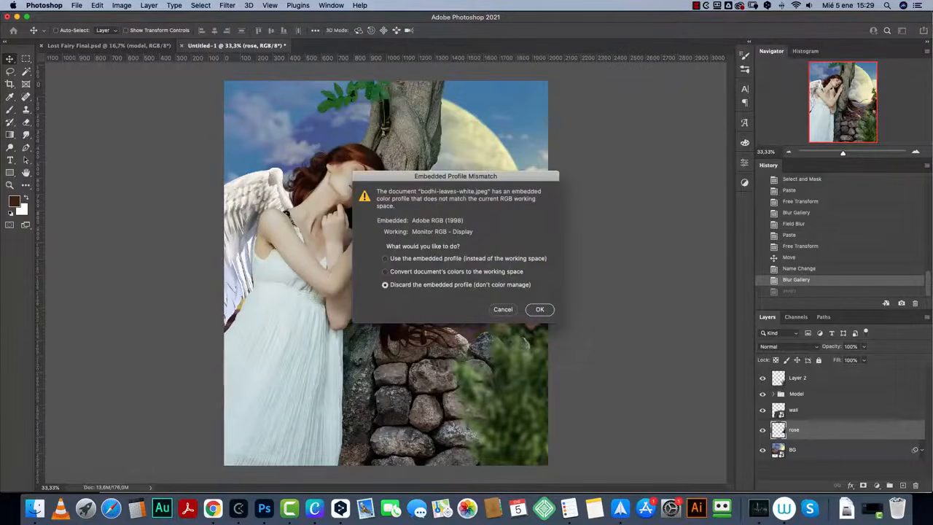
pyautogui.press('Return')
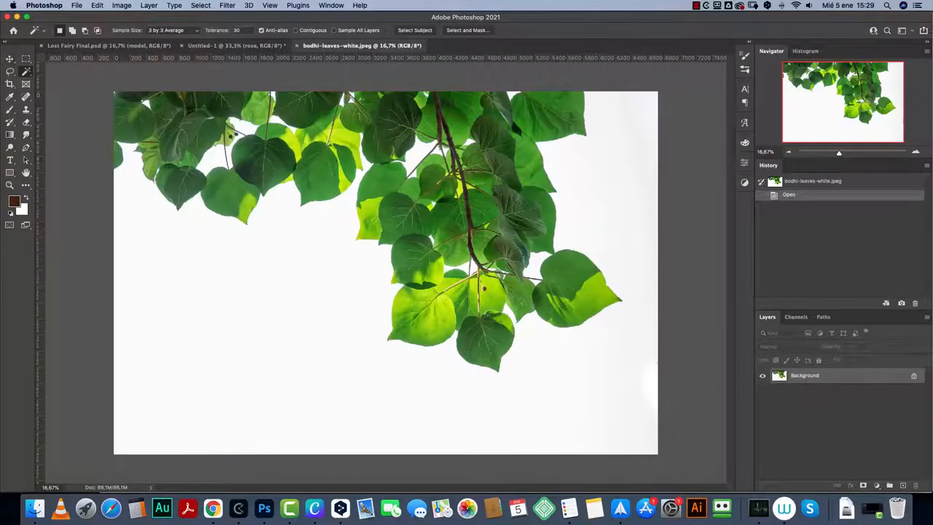
# Step: Select the white background around the bodhi leaves with the Magic Wand at tolerance 30, non-contiguous
pyautogui.click(321, 255)
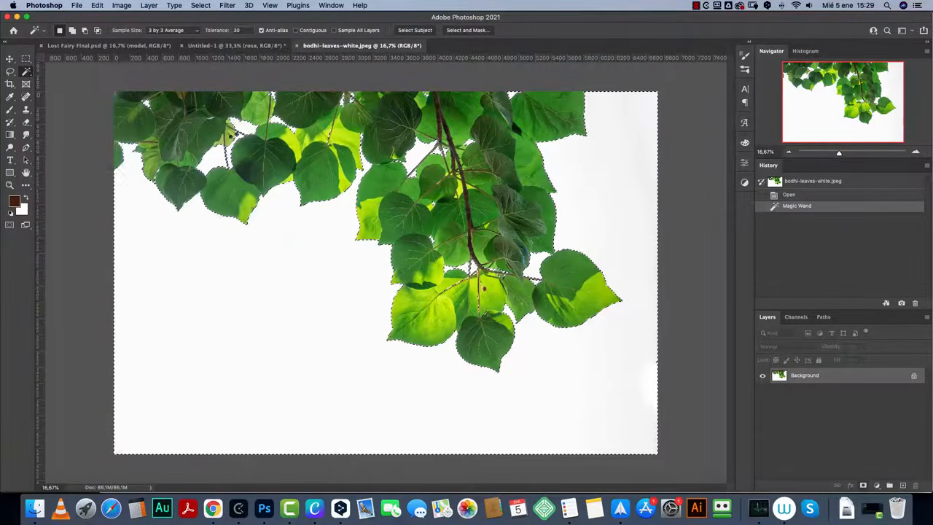
# Step: Add an inverted layer mask to hide the selected white background around the bodhi leaves, and inspect the cut-out edges
pyautogui.keyDown('alt'); pyautogui.click(862, 485); pyautogui.keyUp('alt')
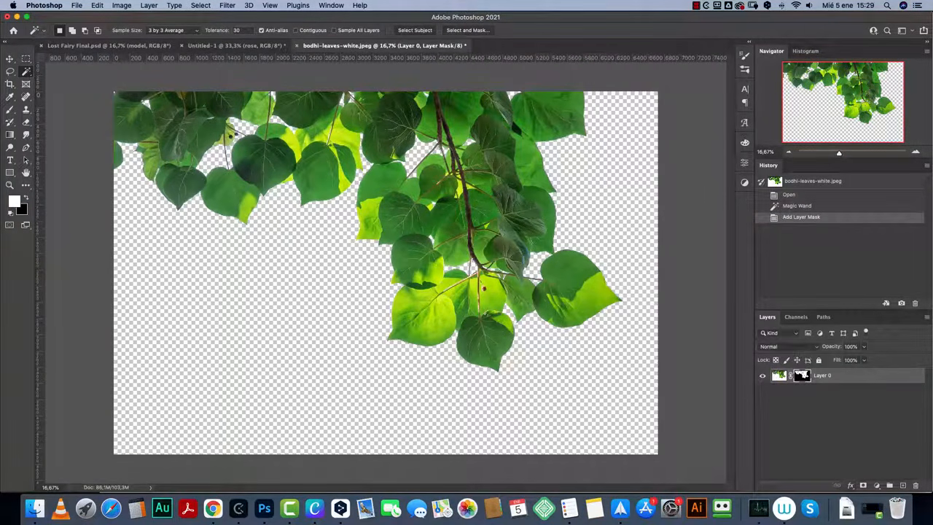
pyautogui.press('super+1')
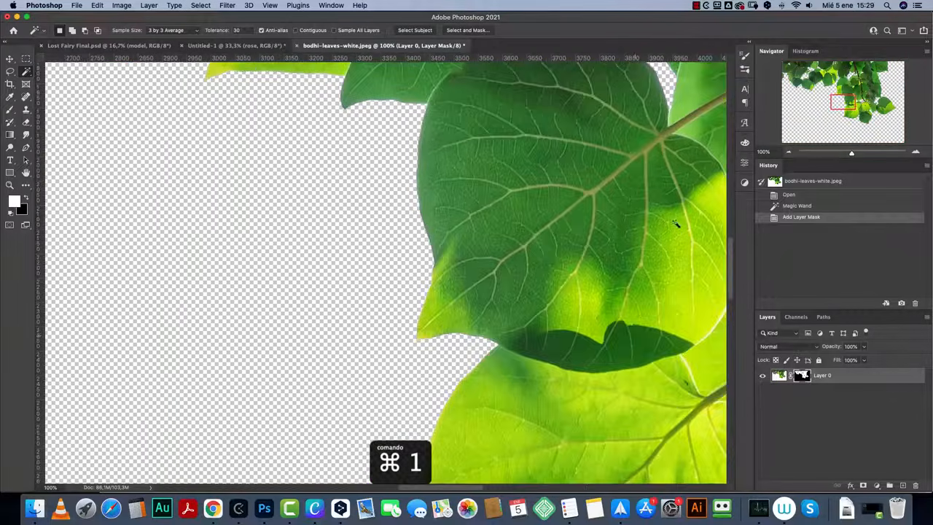
pyautogui.moveTo(641, 218); pyautogui.dragTo(580, 375)
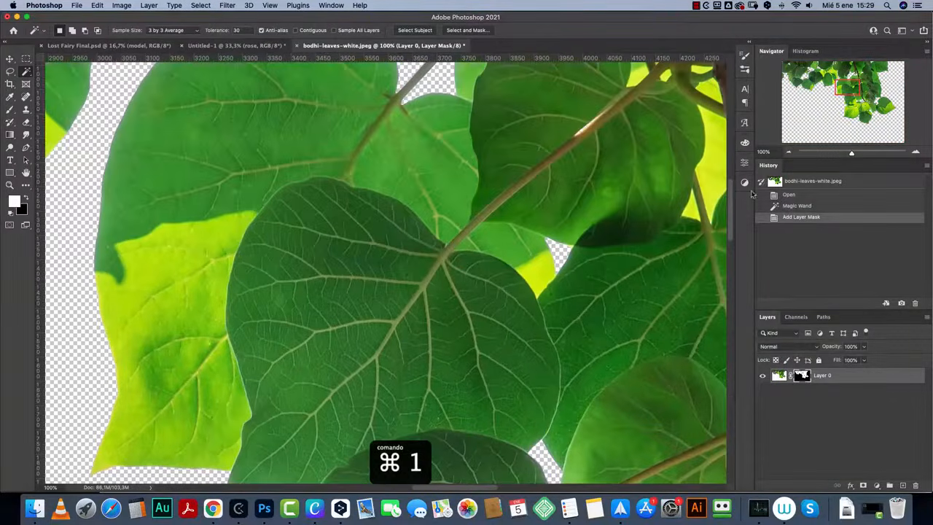
pyautogui.click(787, 152)
pyautogui.click(787, 152)
pyautogui.click(787, 152)
pyautogui.click(788, 152)
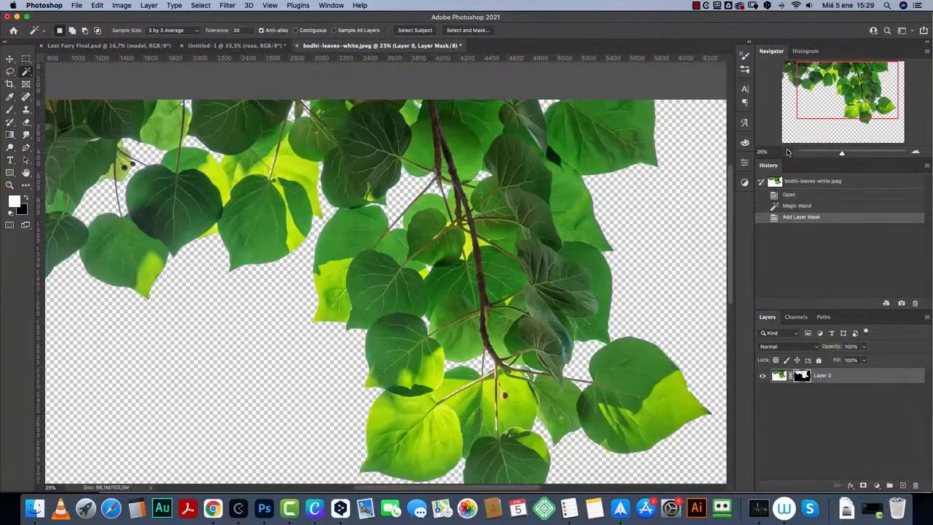
pyautogui.click(788, 152)
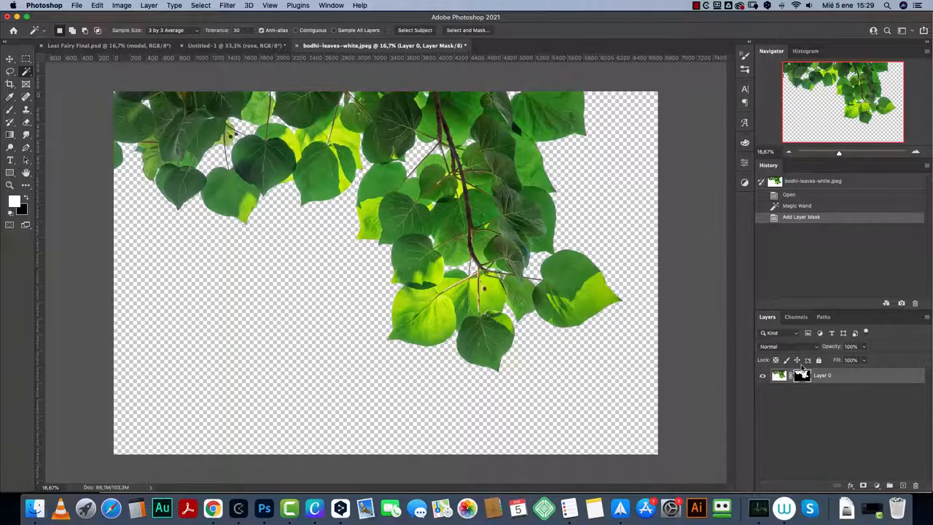
# Step: Shift the leaf mask's edge slightly inward in Select and Mask, outputting to a new masked layer that replaces the original
pyautogui.rightClick(802, 371)
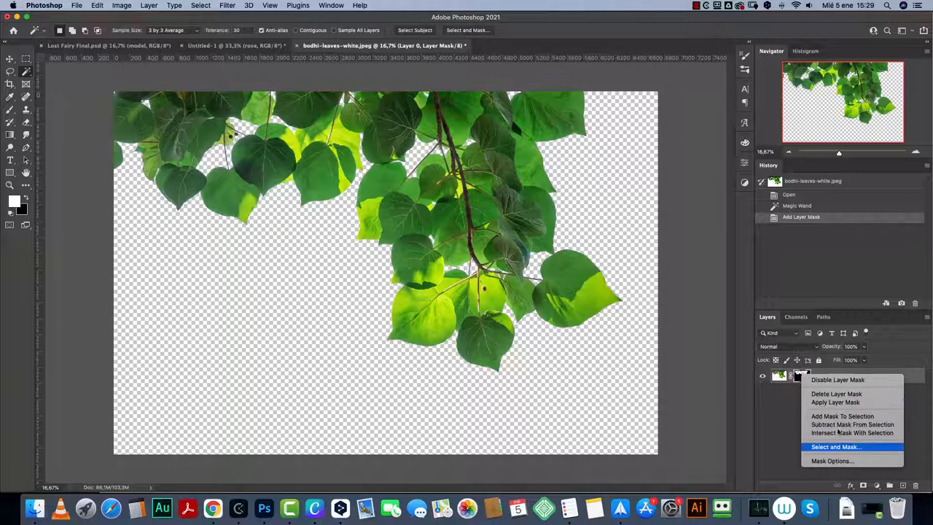
pyautogui.click(849, 448)
pyautogui.press('super+1')
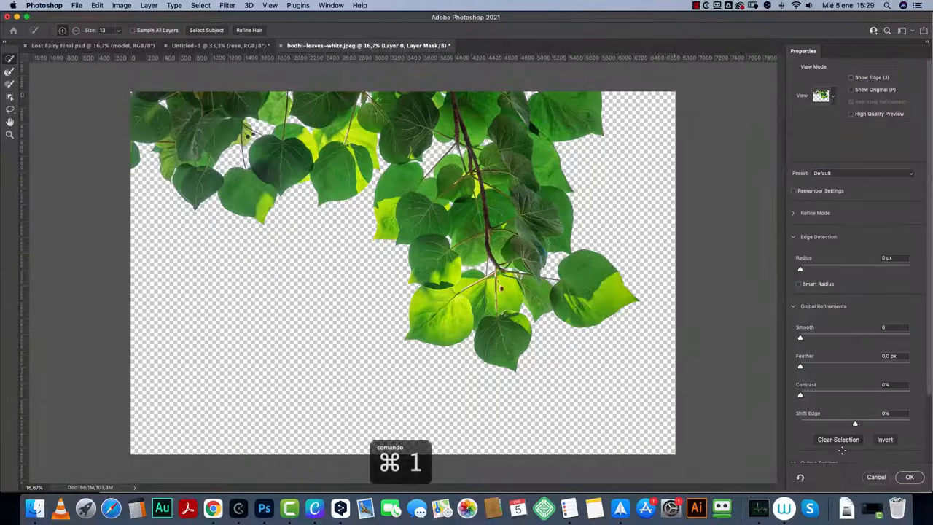
pyautogui.moveTo(850, 429); pyautogui.dragTo(838, 424)
pyautogui.moveTo(722, 376); pyautogui.dragTo(470, 339)
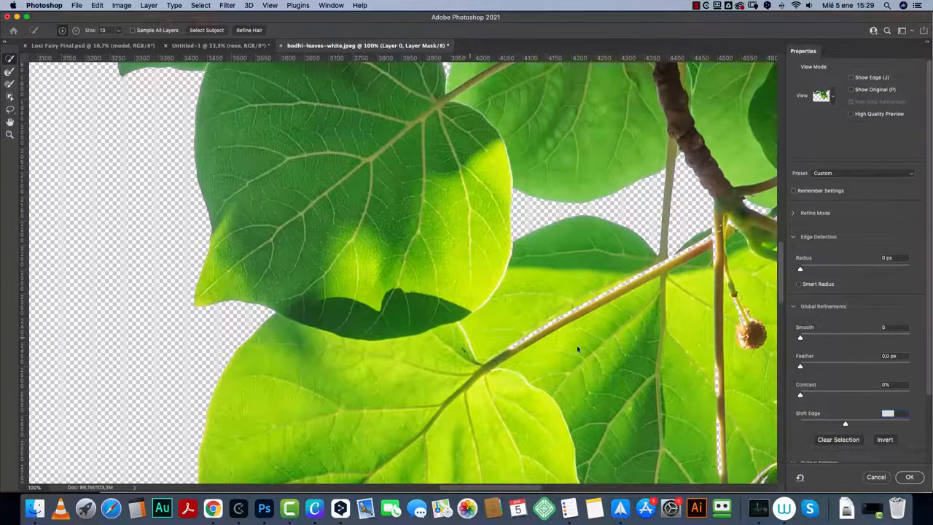
pyautogui.moveTo(800, 366); pyautogui.dragTo(916, 486)
pyautogui.click(909, 477)
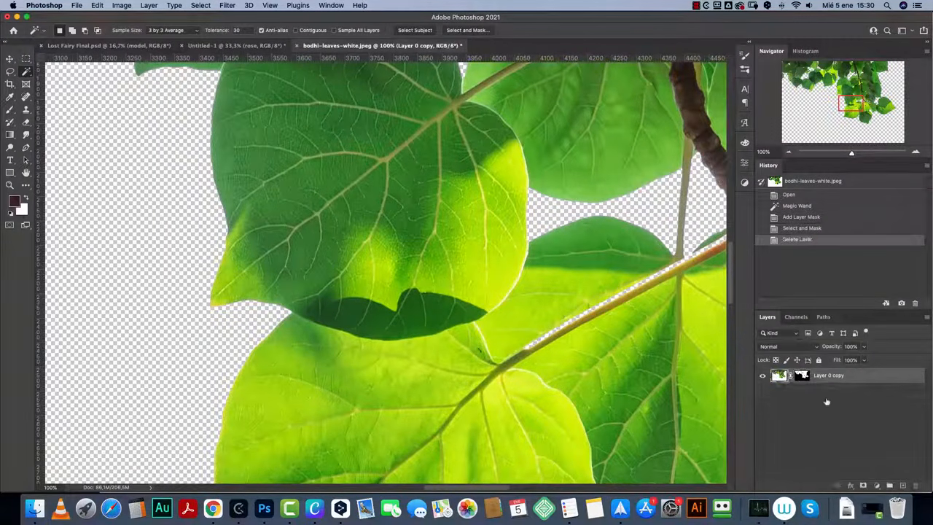
# Step: Paint white on the layer mask with a small 30 px brush to restore the missing edges of the stems and leaves
pyautogui.click(802, 375)
pyautogui.press('x')
pyautogui.press('b')
pyautogui.press('[')
pyautogui.press('[')
pyautogui.press('[')
pyautogui.press('[')
pyautogui.press('[')
pyautogui.press('[')
pyautogui.press('[')
pyautogui.press('[')
pyautogui.press('[')
pyautogui.press('[')
pyautogui.press('[')
pyautogui.press('[')
pyautogui.moveTo(641, 283)
pyautogui.mouseDown()
pyautogui.moveTo(528, 342)
pyautogui.moveTo(545, 336)
pyautogui.moveTo(470, 388)
pyautogui.mouseUp()
pyautogui.hscroll(5, 470, 387)
pyautogui.scroll(3, 470, 388)
pyautogui.moveTo(505, 358); pyautogui.dragTo(585, 319)
pyautogui.moveTo(600, 354)
pyautogui.mouseDown()
pyautogui.moveTo(616, 405)
pyautogui.moveTo(612, 440)
pyautogui.mouseUp()
pyautogui.moveTo(611, 443)
pyautogui.mouseDown()
pyautogui.moveTo(530, 283)
pyautogui.moveTo(514, 354)
pyautogui.moveTo(525, 399)
pyautogui.mouseUp()
pyautogui.scroll(5, 604, 240)
pyautogui.press('super+1')
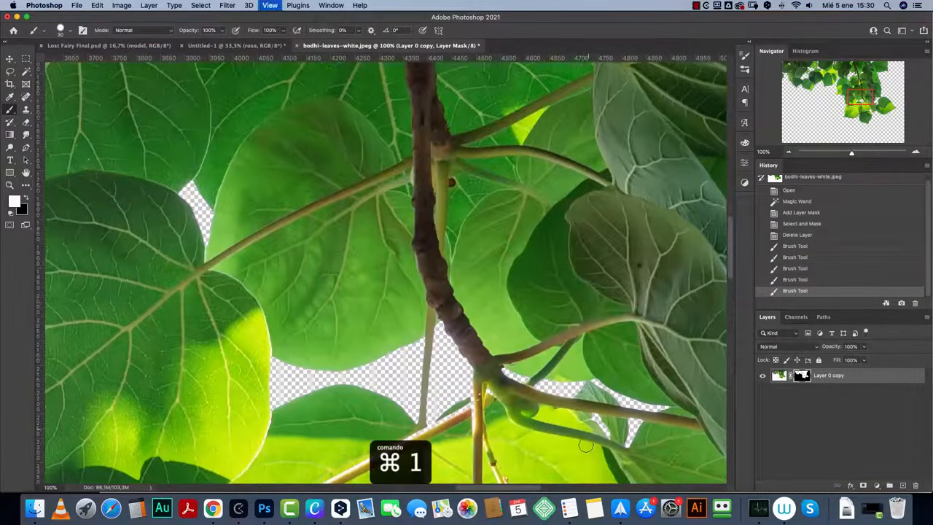
pyautogui.moveTo(862, 102)
pyautogui.mouseDown()
pyautogui.moveTo(874, 81)
pyautogui.moveTo(863, 113)
pyautogui.mouseUp()
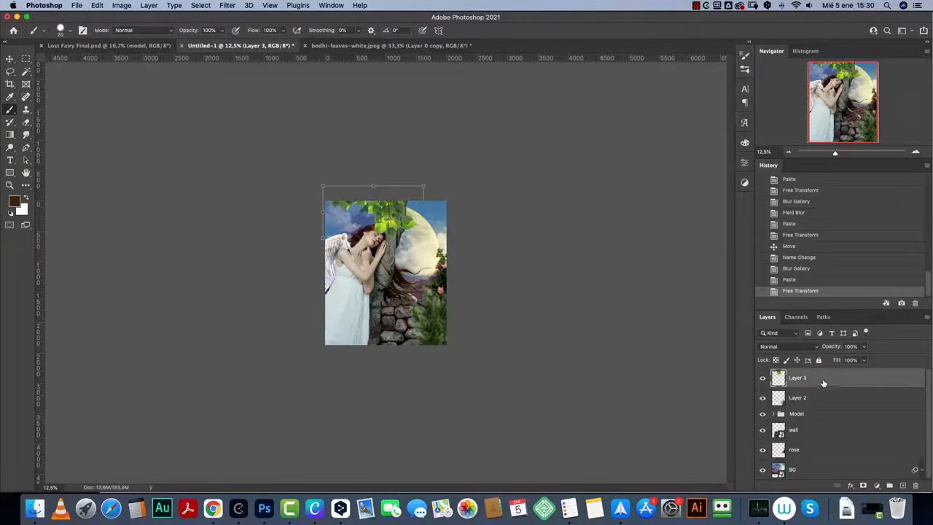
# Step: Move the pasted bodhi leaves, Layer 3, beneath the Model group and above the wall layer in Untitled-1
pyautogui.moveTo(824, 385); pyautogui.dragTo(820, 428)
pyautogui.press('super+1')
pyautogui.moveTo(477, 139); pyautogui.dragTo(629, 377)
pyautogui.tripleClick(788, 152)
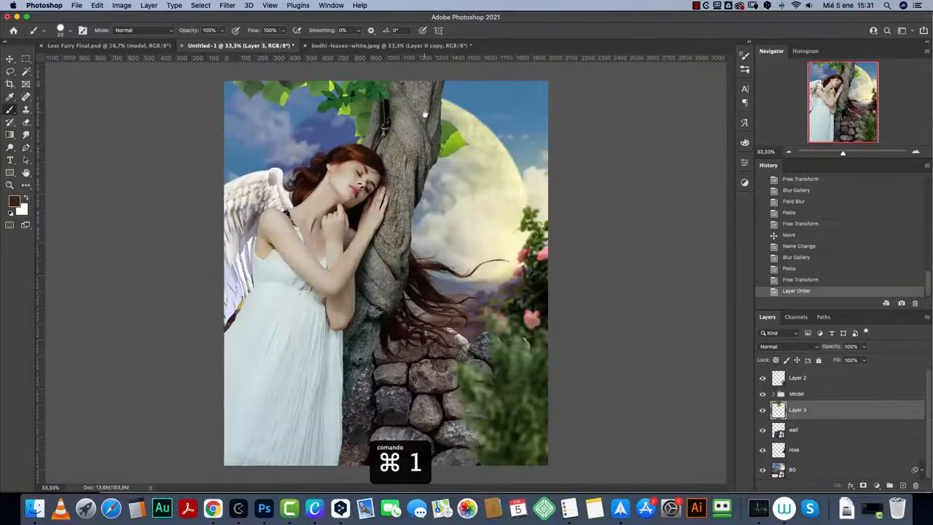
pyautogui.click(915, 151)
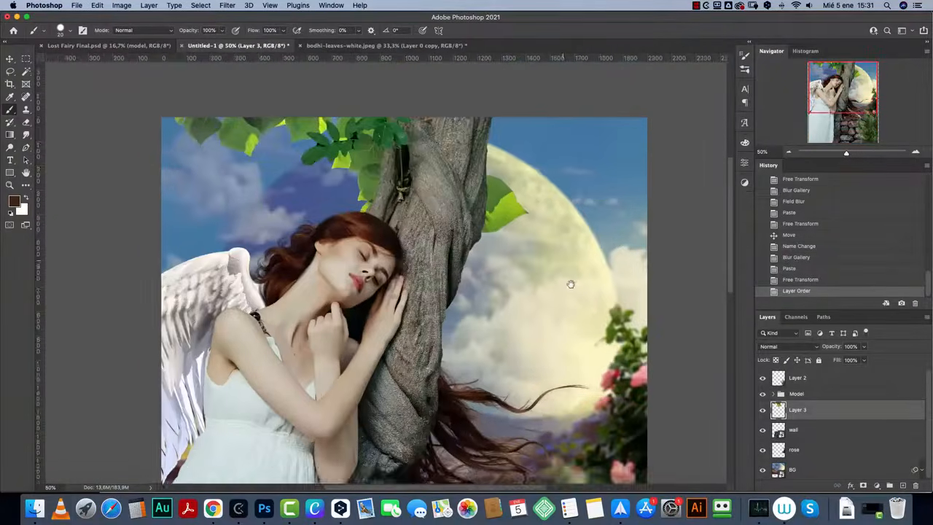
pyautogui.moveTo(570, 284); pyautogui.dragTo(589, 304)
# Step: Convert Layer 3 to a Smart Object and transform the leaves so they hang above the model, beside the tree trunk
pyautogui.press('super+t')
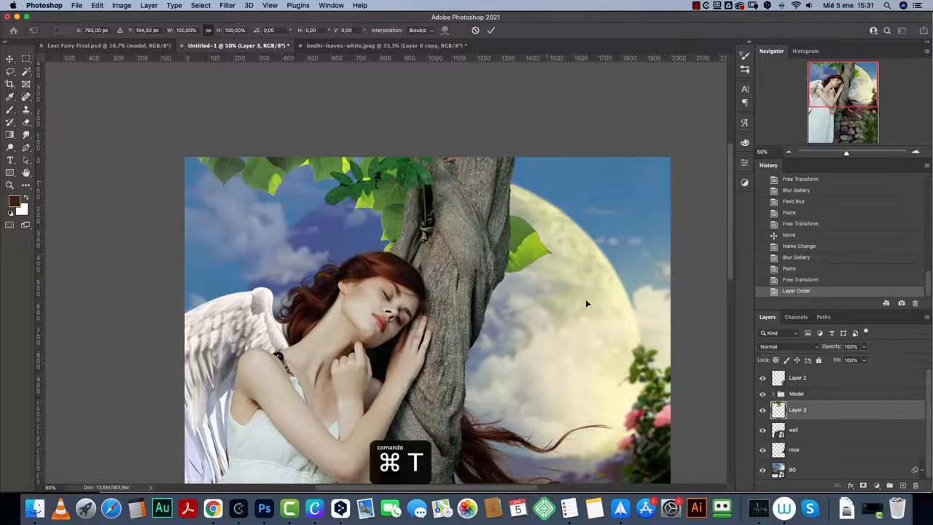
pyautogui.rightClick(820, 410)
pyautogui.click(762, 206)
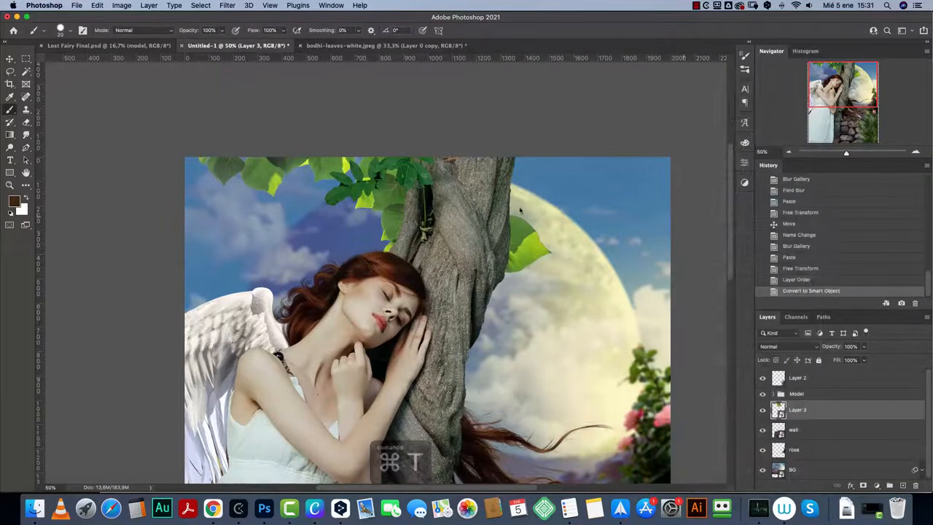
pyautogui.press('super+t')
pyautogui.moveTo(578, 205); pyautogui.dragTo(470, 199)
pyautogui.moveTo(417, 234)
pyautogui.mouseDown()
pyautogui.moveTo(328, 206)
pyautogui.moveTo(415, 247)
pyautogui.moveTo(426, 197)
pyautogui.moveTo(479, 191)
pyautogui.moveTo(487, 175)
pyautogui.moveTo(409, 217)
pyautogui.mouseUp()
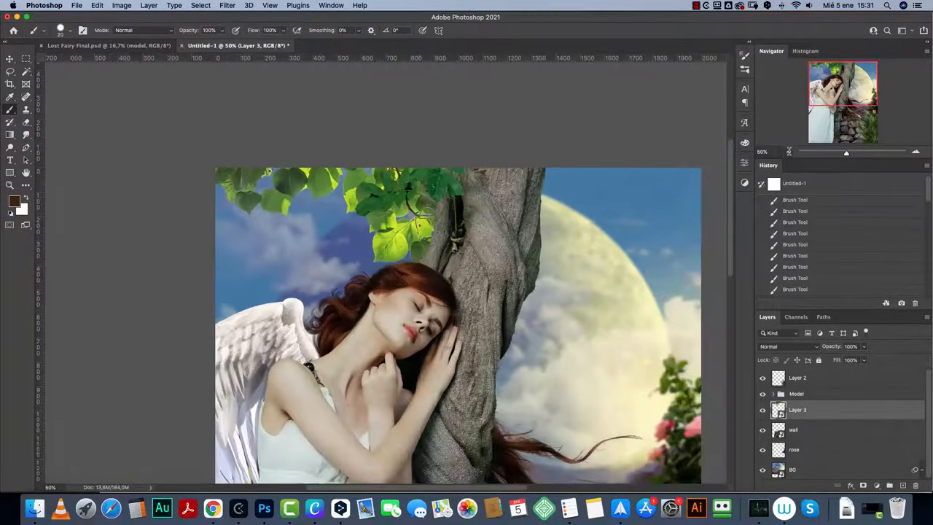
# Step: Open bodhi-green-leaf-isolated-white-background.jpeg from the Resources folder
pyautogui.press('super+Tab')
pyautogui.press('Return')
pyautogui.press('super+o')
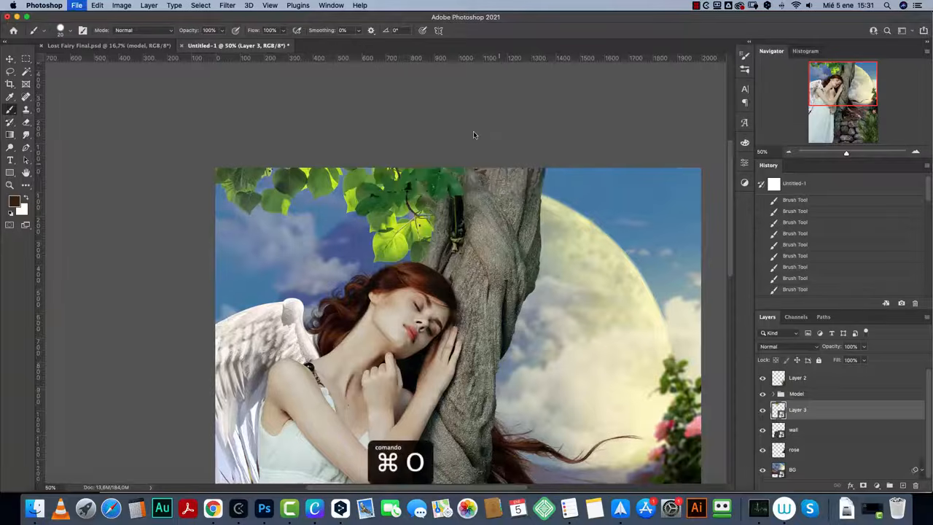
pyautogui.click(590, 122)
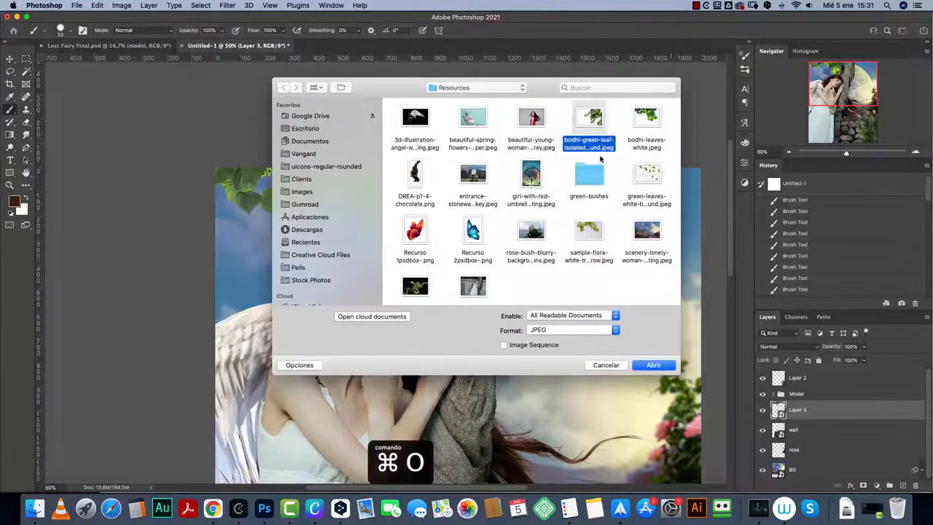
pyautogui.click(661, 368)
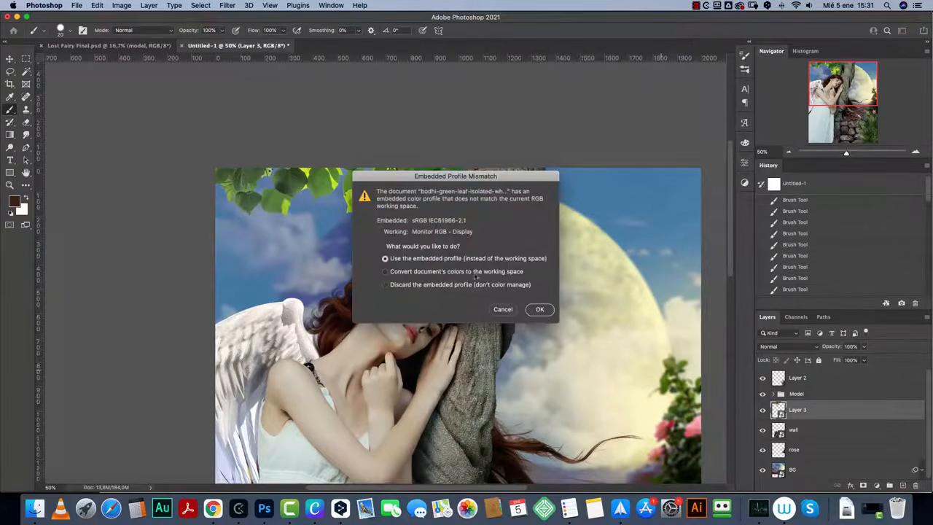
pyautogui.click(549, 312)
# Step: Select the white background with the Magic Wand at tolerance 30, non-contiguous, and hide it with an inverted layer mask
pyautogui.click(28, 71)
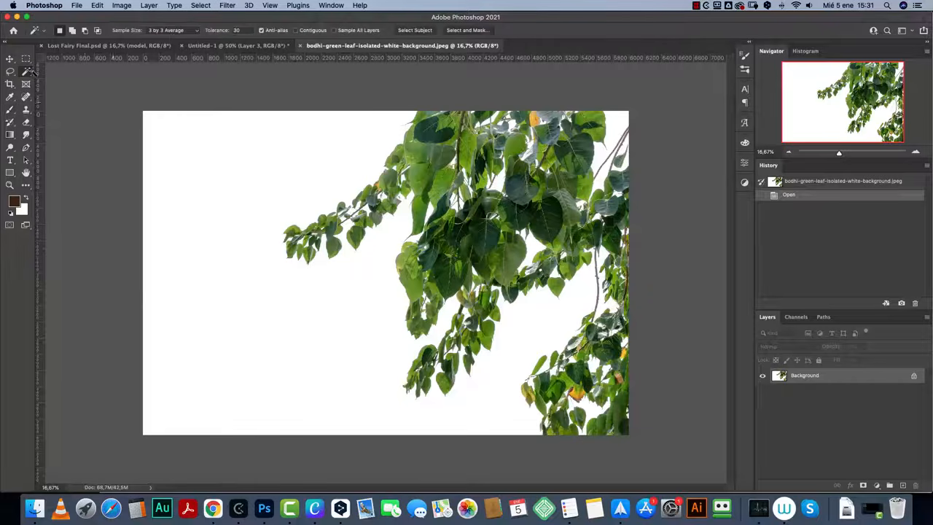
pyautogui.click(551, 326)
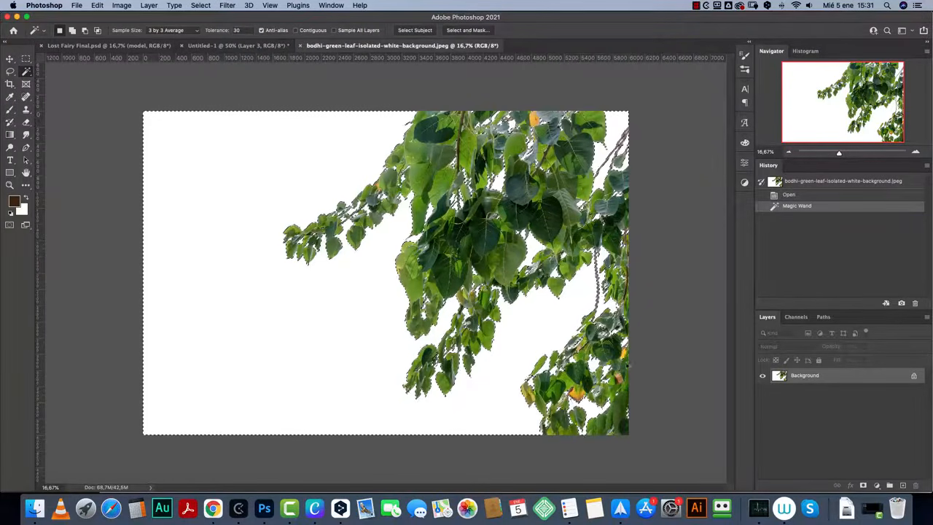
pyautogui.keyDown('alt'); pyautogui.click(862, 485); pyautogui.keyUp('alt')
pyautogui.press('super+1')
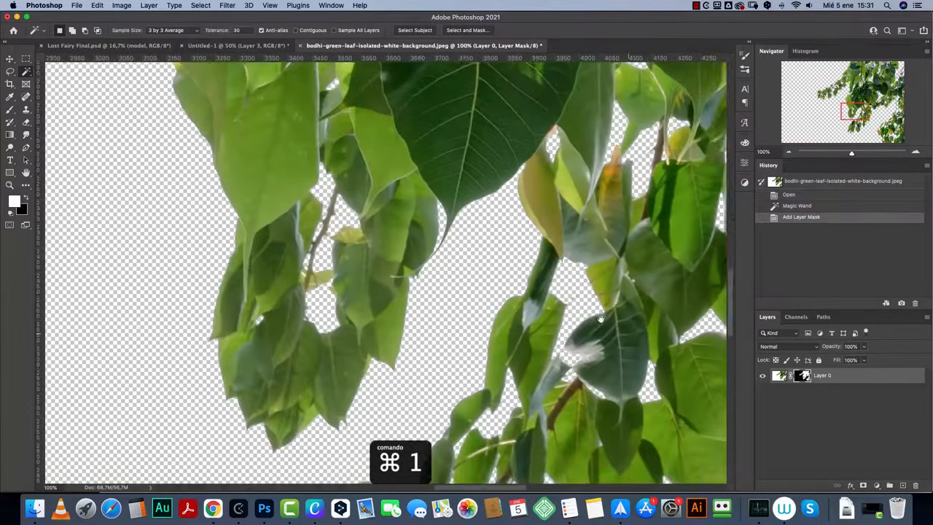
pyautogui.moveTo(599, 318); pyautogui.dragTo(348, 386)
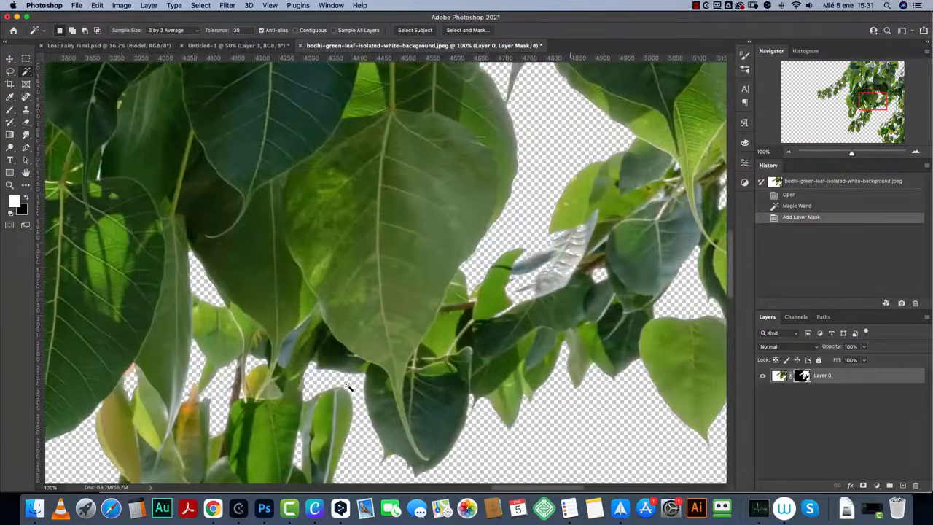
# Step: Paint white on the layer mask with a small brush to restore the wrongly removed pale areas of the leaves
pyautogui.press('b')
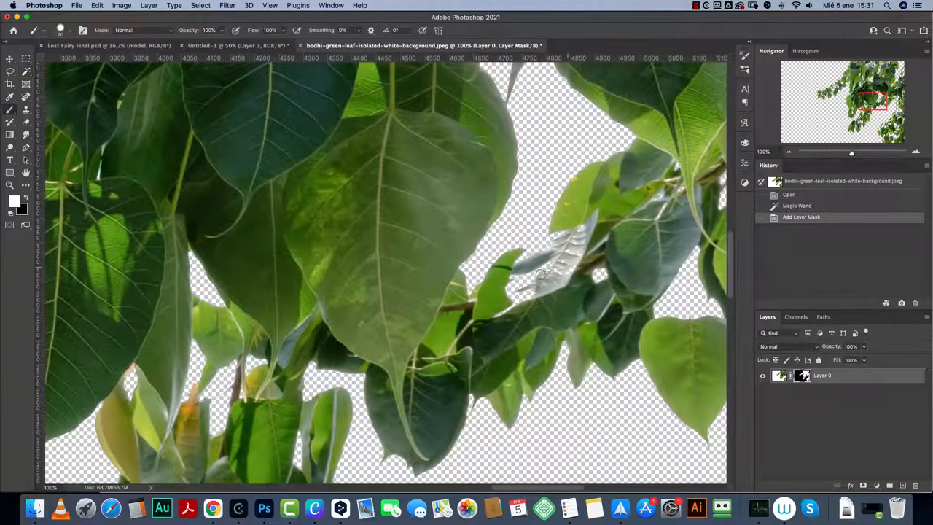
pyautogui.moveTo(534, 285); pyautogui.dragTo(577, 251)
pyautogui.moveTo(550, 291); pyautogui.dragTo(549, 293)
pyautogui.moveTo(554, 96); pyautogui.dragTo(546, 335)
pyautogui.moveTo(426, 233)
pyautogui.mouseDown()
pyautogui.moveTo(400, 410)
pyautogui.moveTo(446, 379)
pyautogui.mouseUp()
pyautogui.moveTo(491, 139); pyautogui.dragTo(485, 273)
pyautogui.press(']')
pyautogui.press(']')
pyautogui.press(']')
pyautogui.moveTo(491, 240)
pyautogui.mouseDown()
pyautogui.moveTo(441, 303)
pyautogui.moveTo(489, 268)
pyautogui.moveTo(504, 236)
pyautogui.moveTo(441, 226)
pyautogui.moveTo(487, 298)
pyautogui.mouseUp()
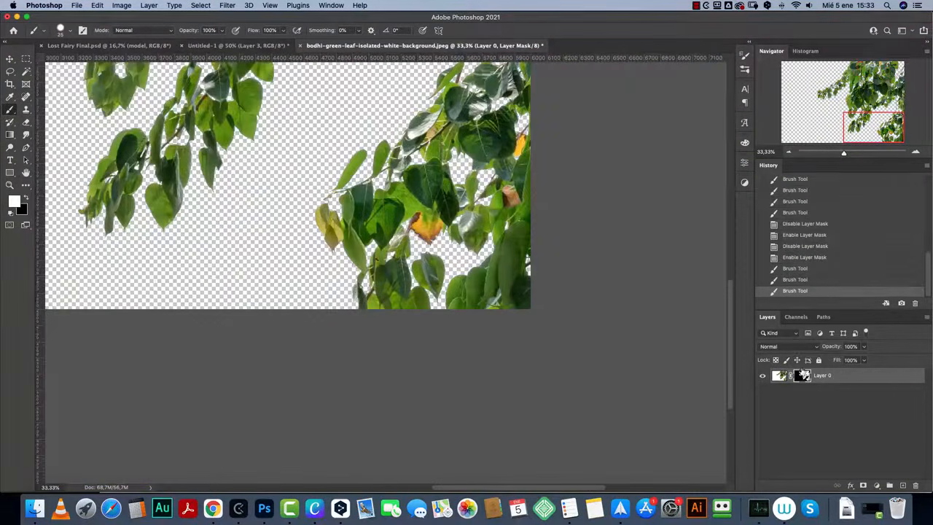
# Step: Apply the layer mask to the cut-out bodhi leaf branch
pyautogui.rightClick(804, 374)
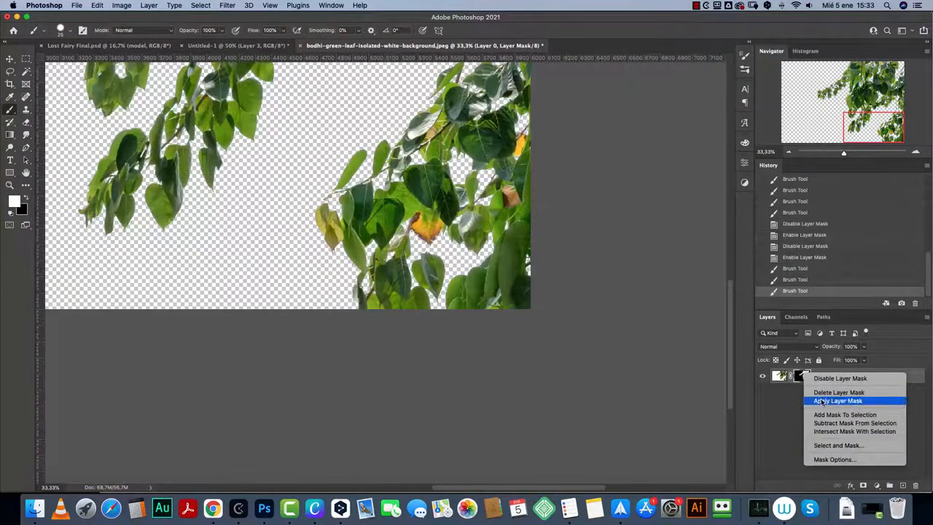
pyautogui.click(820, 400)
pyautogui.click(788, 152)
# Step: Paste the leaf branch into Untitled-1 above Layer 2 and convert it to a Smart Object
pyautogui.click(266, 48)
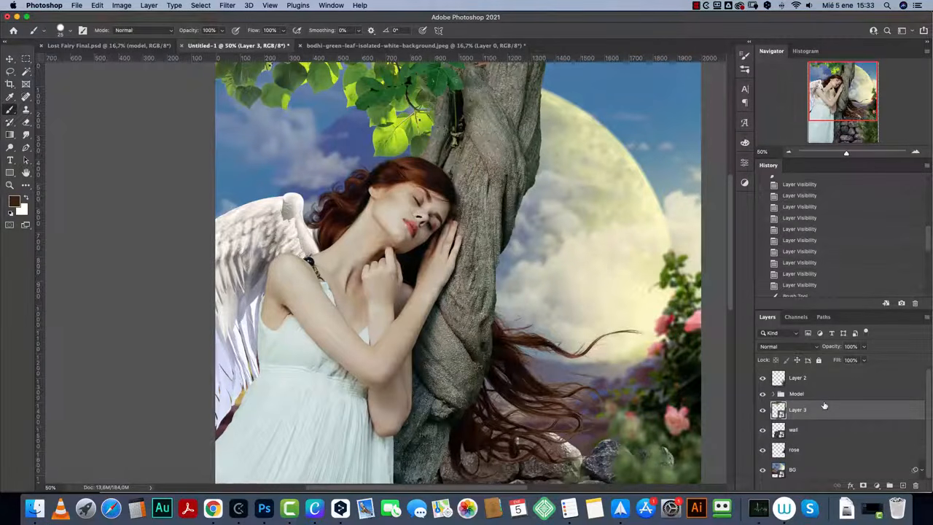
pyautogui.click(817, 381)
pyautogui.press('super+v')
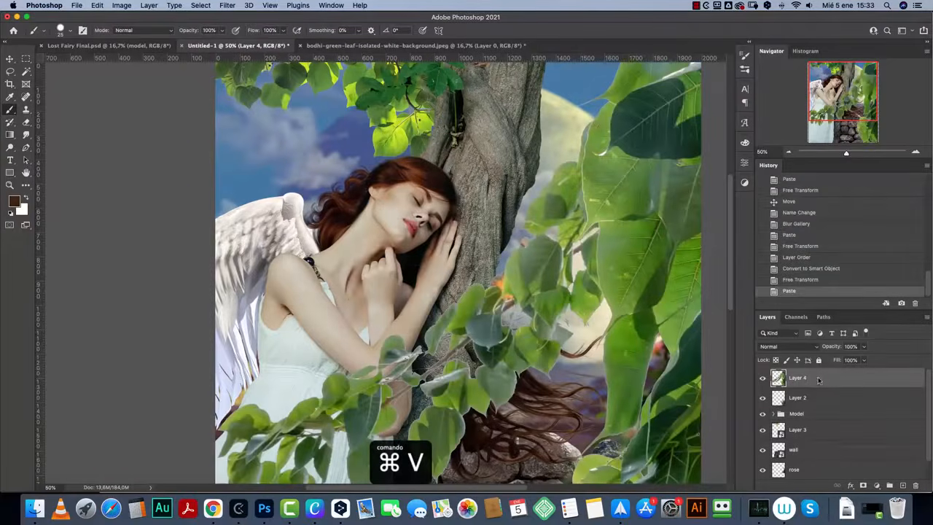
pyautogui.rightClick(828, 382)
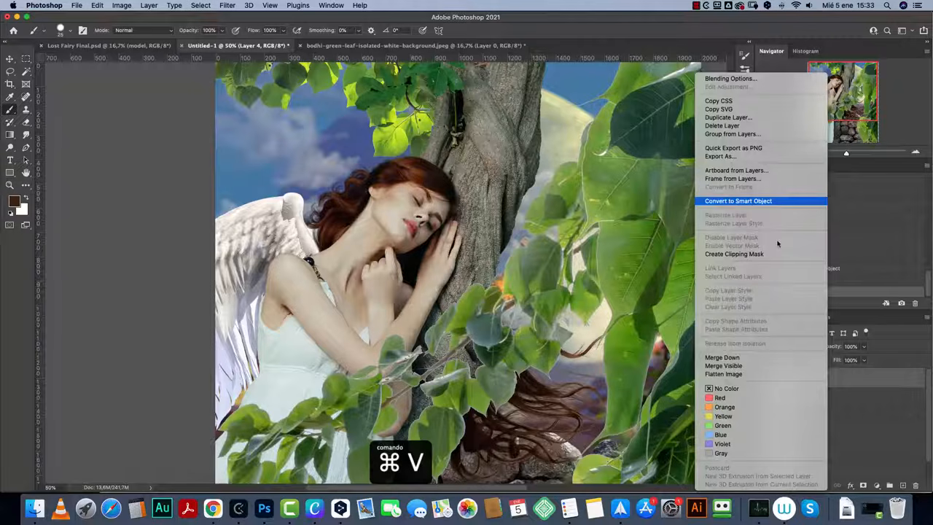
pyautogui.click(767, 202)
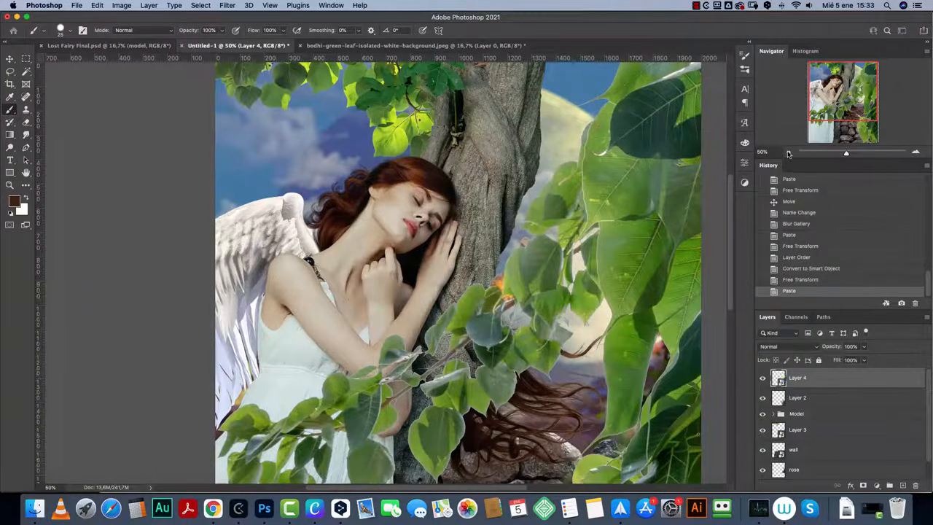
# Step: Scale the pasted leaf branch to about 24%, place it over the composition's upper-right corner, and flip it horizontally
pyautogui.click(787, 153)
pyautogui.press('super+t')
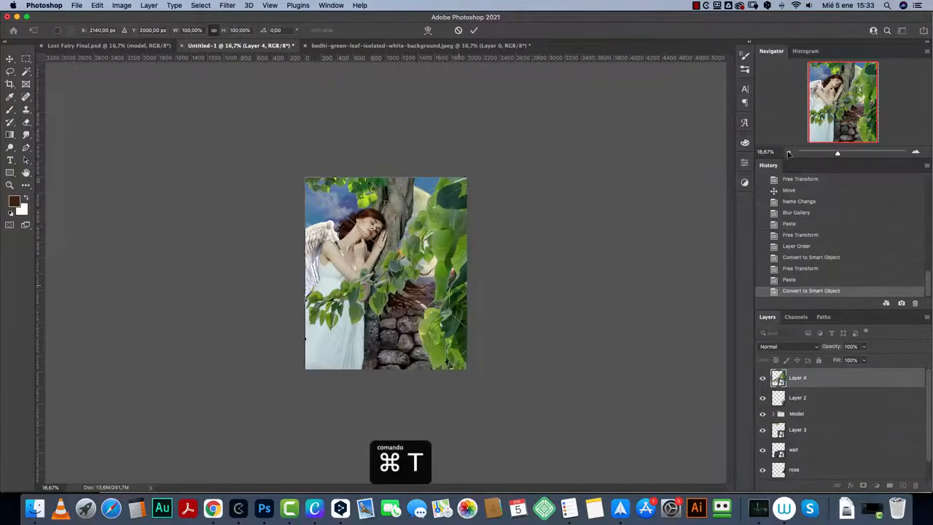
pyautogui.click(786, 152)
pyautogui.moveTo(585, 443); pyautogui.dragTo(458, 220)
pyautogui.rightClick(424, 218)
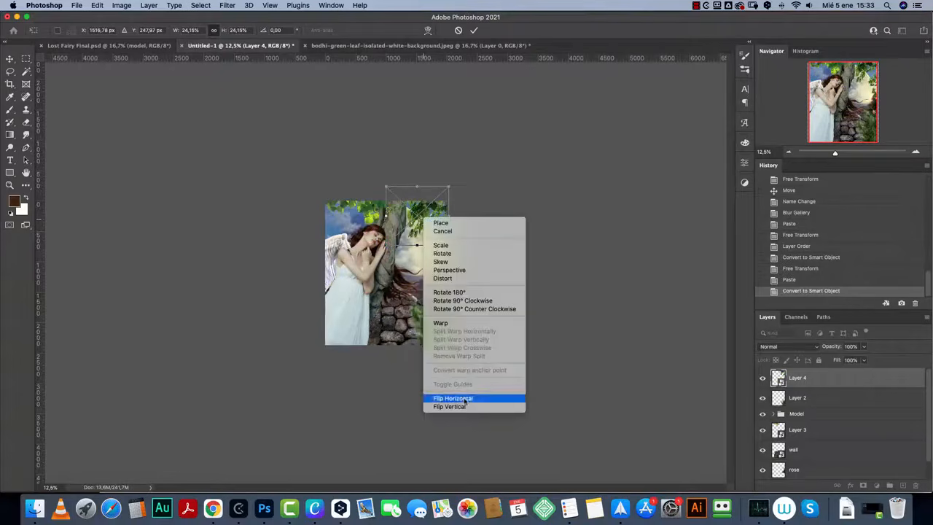
pyautogui.click(465, 399)
# Step: Enlarge and reposition the flipped leaves across the sky beside the trunk, and move Layer 4 beneath the Model group
pyautogui.click(915, 152)
pyautogui.click(915, 153)
pyautogui.click(915, 153)
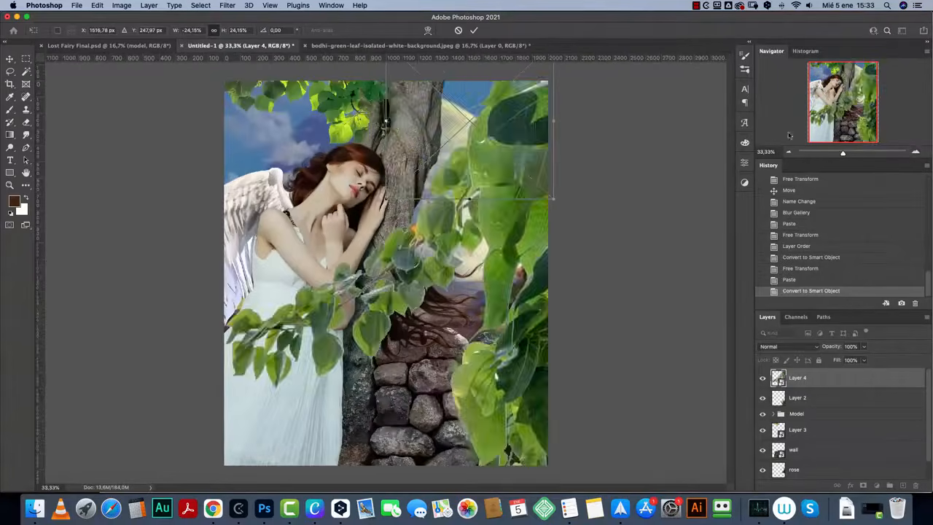
pyautogui.moveTo(555, 122); pyautogui.dragTo(638, 123)
pyautogui.moveTo(490, 191)
pyautogui.mouseDown()
pyautogui.moveTo(519, 128)
pyautogui.moveTo(505, 188)
pyautogui.mouseUp()
pyautogui.moveTo(647, 239); pyautogui.dragTo(623, 218)
pyautogui.press('Return')
pyautogui.press('b')
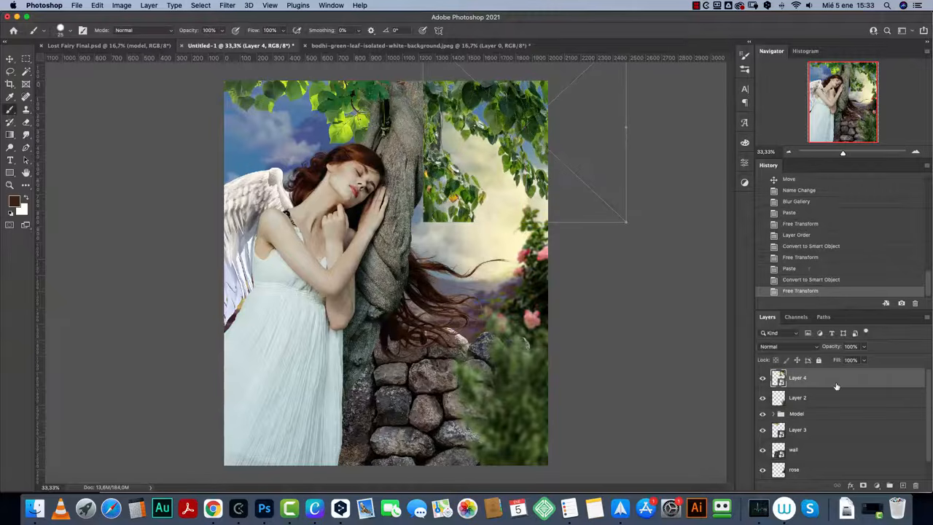
pyautogui.moveTo(836, 386); pyautogui.dragTo(853, 426)
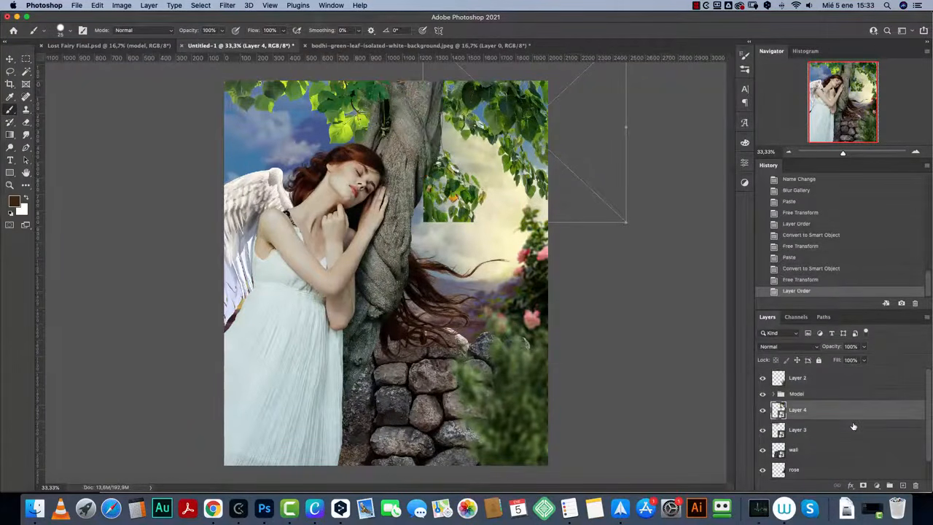
# Step: Add a layer mask to Layer 4 and paint black with a 125 px brush to hide the cut-off leaves beside the trunk
pyautogui.click(861, 484)
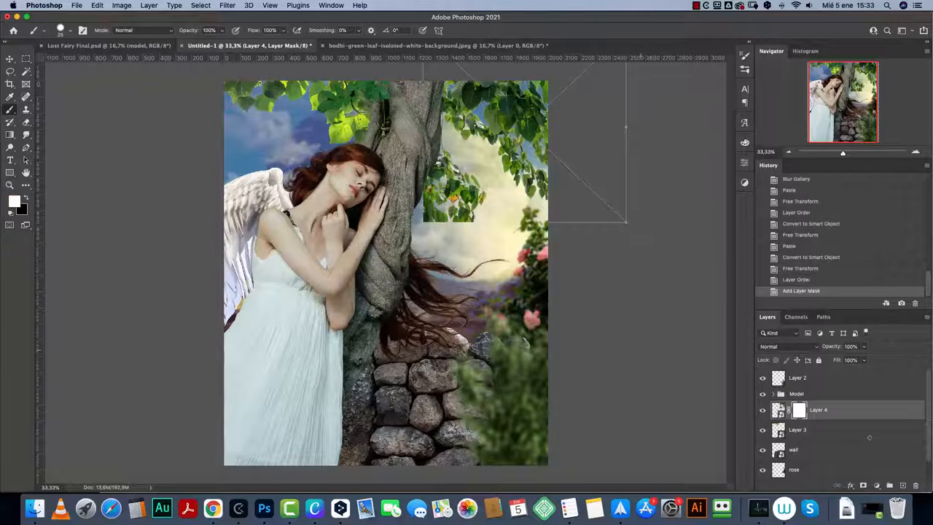
pyautogui.click(917, 152)
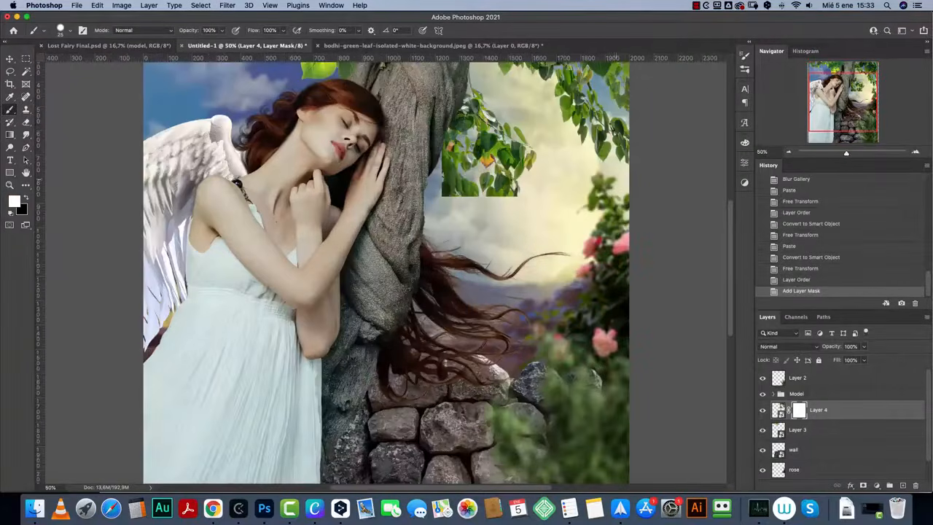
pyautogui.press(']')
pyautogui.press(']')
pyautogui.press(']')
pyautogui.press(']')
pyautogui.press(']')
pyautogui.press(']')
pyautogui.press(']')
pyautogui.press(']')
pyautogui.press(']')
pyautogui.press(']')
pyautogui.press('x')
pyautogui.moveTo(482, 89)
pyautogui.mouseDown()
pyautogui.moveTo(460, 117)
pyautogui.moveTo(515, 150)
pyautogui.moveTo(457, 143)
pyautogui.moveTo(470, 175)
pyautogui.moveTo(464, 186)
pyautogui.moveTo(478, 174)
pyautogui.mouseUp()
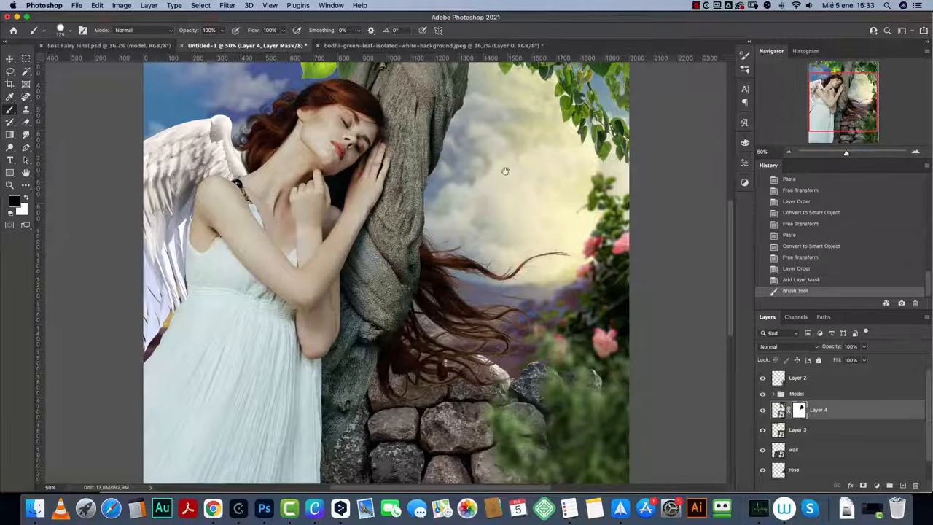
# Step: Examine the masked foliage around the trunk and the overall composition at several magnifications
pyautogui.moveTo(570, 115); pyautogui.dragTo(539, 290)
pyautogui.press('v')
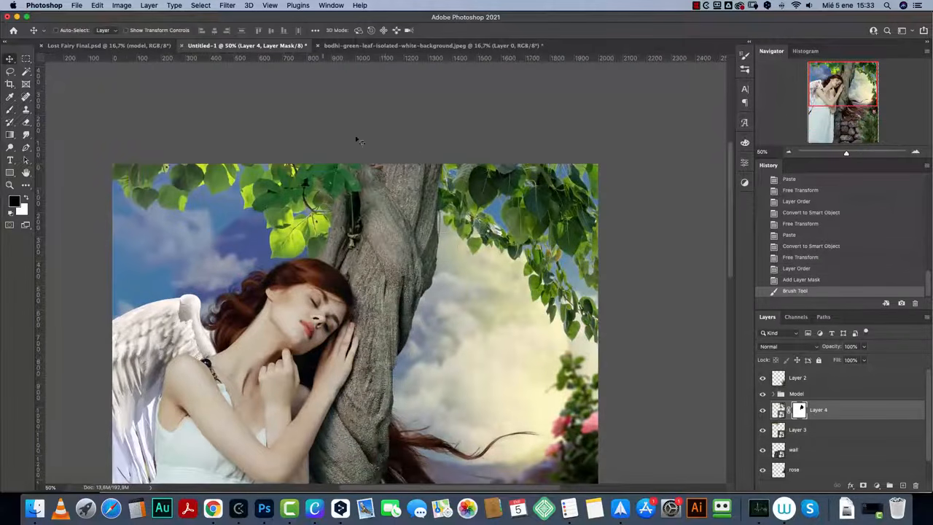
pyautogui.click(788, 153)
pyautogui.click(794, 153)
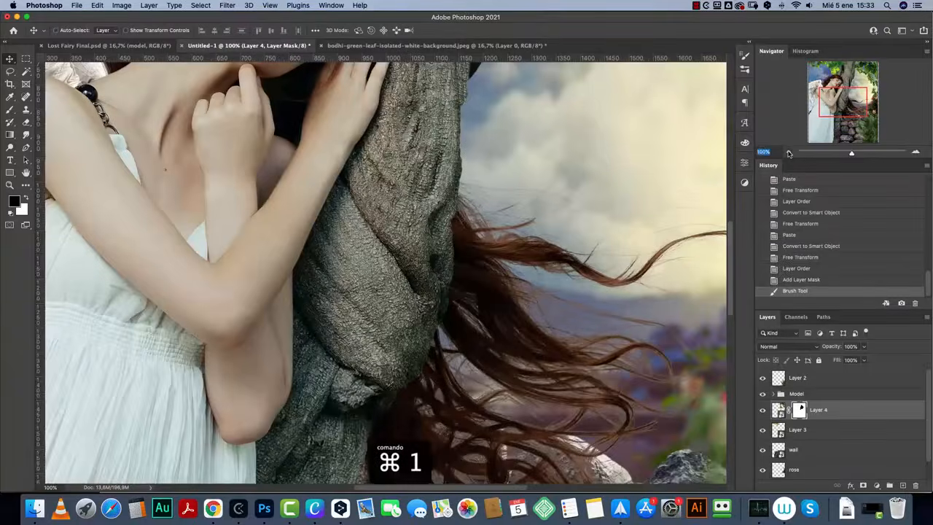
pyautogui.click(789, 153)
pyautogui.click(789, 153)
pyautogui.moveTo(545, 182); pyautogui.dragTo(545, 246)
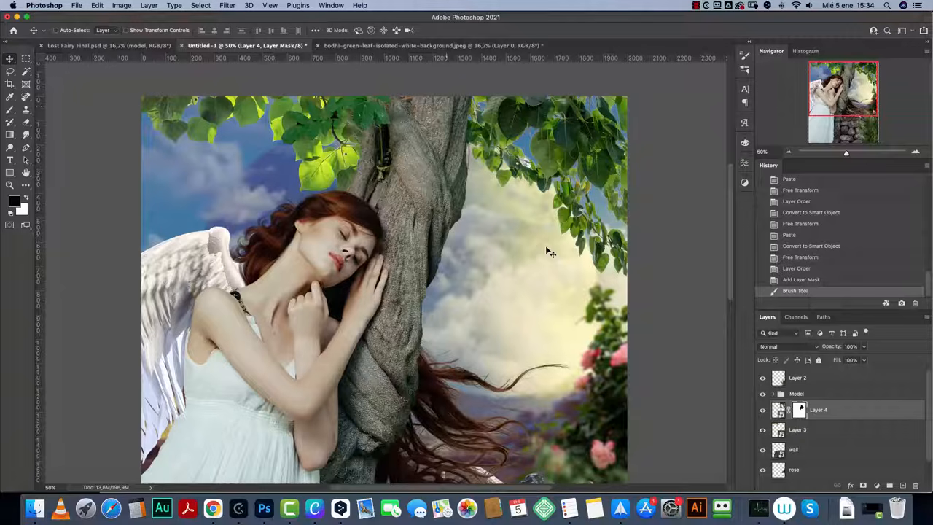
pyautogui.click(787, 153)
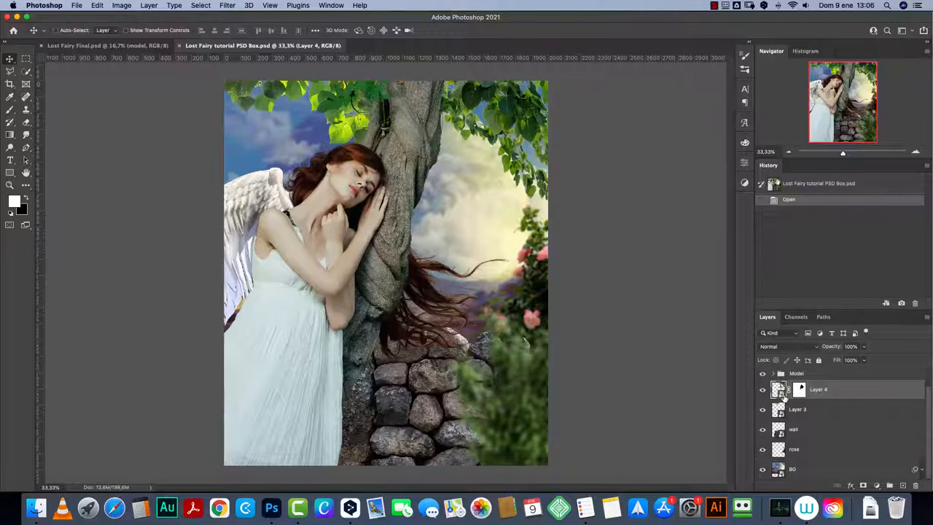
# Step: Create a new layer above the wall layer, clip it to the wall, and name it "wall shadow"
pyautogui.click(850, 433)
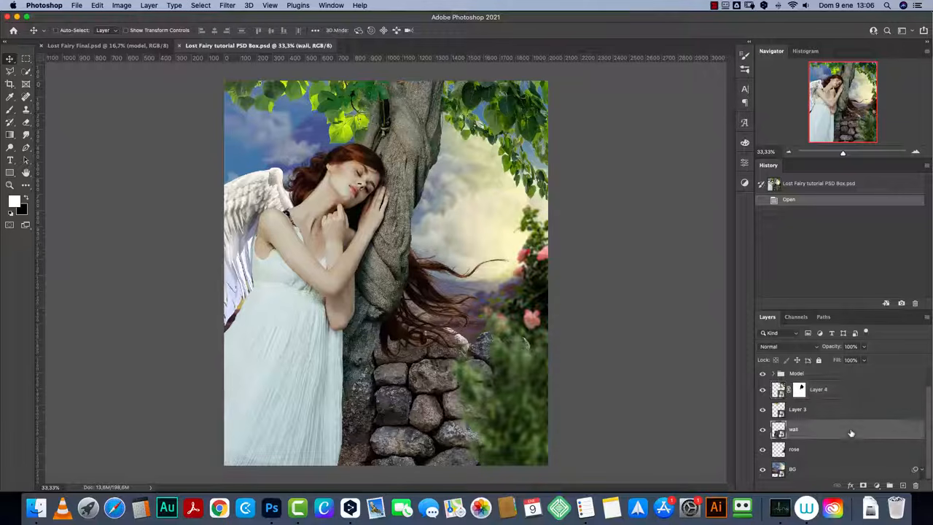
pyautogui.click(902, 485)
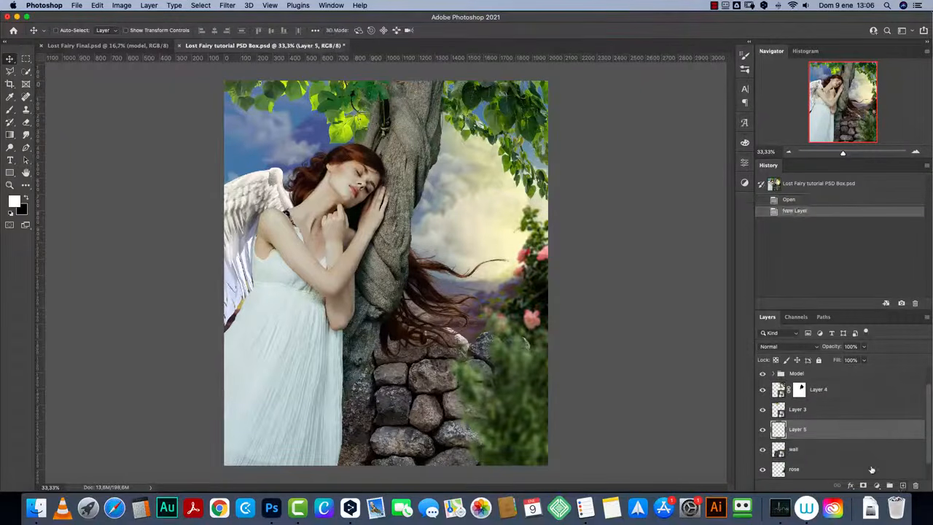
pyautogui.keyDown('alt'); pyautogui.click(831, 440); pyautogui.keyUp('alt')
pyautogui.doubleClick(805, 431)
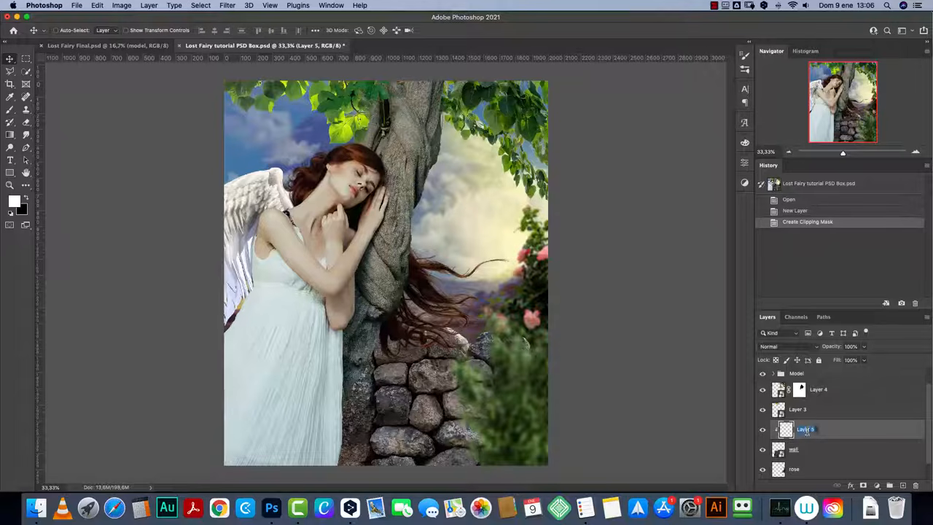
pyautogui.write('wall shadow')
pyautogui.press('Return')
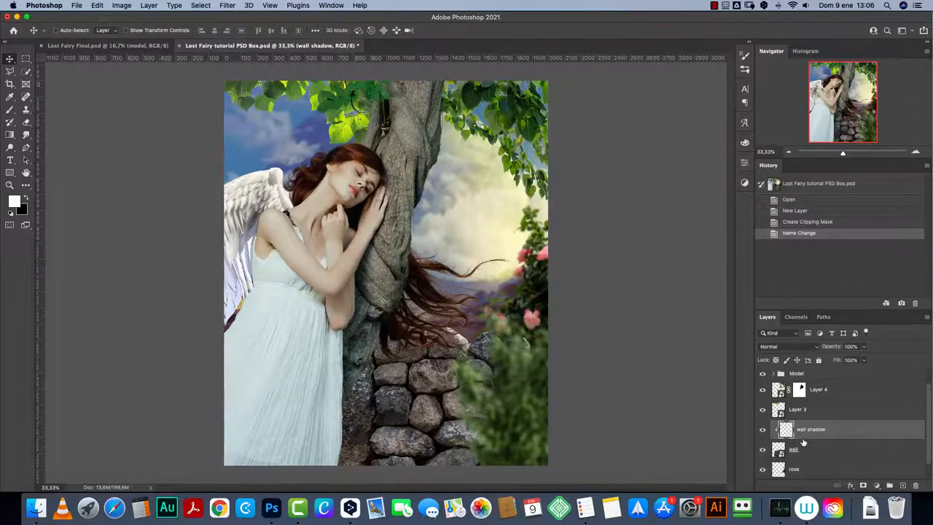
# Step: Isolate the wall with its shadow layer and set up a 400 px black brush at 100% opacity and flow
pyautogui.keyDown('alt'); pyautogui.click(762, 449); pyautogui.keyUp('alt')
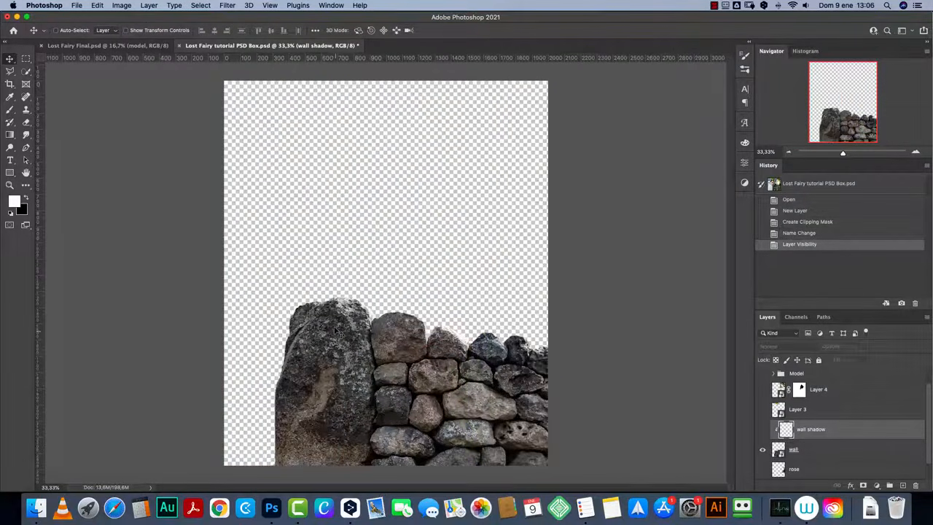
pyautogui.press('b')
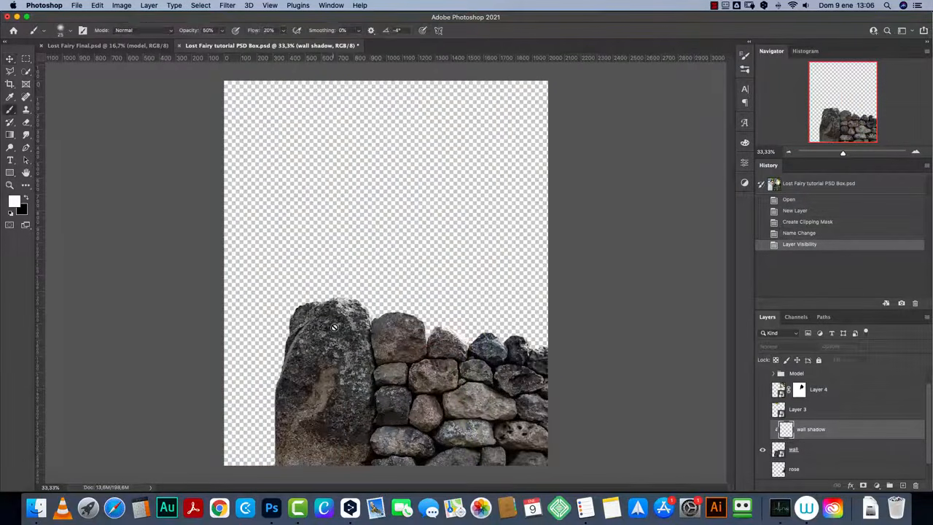
pyautogui.click(761, 430)
pyautogui.press(']')
pyautogui.press(']')
pyautogui.press(']')
pyautogui.press(']')
pyautogui.press(']')
pyautogui.press(']')
pyautogui.press(']')
pyautogui.press(']')
pyautogui.press(']')
pyautogui.press(']')
pyautogui.press(']')
pyautogui.press(']')
pyautogui.press(']')
pyautogui.press(']')
pyautogui.press('x')
pyautogui.press('0')
pyautogui.hotkey('shift', '0')
# Step: Test the wall shadow clipping with a broad black stroke, releasing and re-creating the clipping mask, and clear the stroke
pyautogui.moveTo(349, 289)
pyautogui.mouseDown()
pyautogui.moveTo(558, 344)
pyautogui.moveTo(434, 311)
pyautogui.moveTo(297, 377)
pyautogui.moveTo(448, 325)
pyautogui.moveTo(448, 379)
pyautogui.mouseUp()
pyautogui.keyDown('alt'); pyautogui.click(835, 437); pyautogui.keyUp('alt')
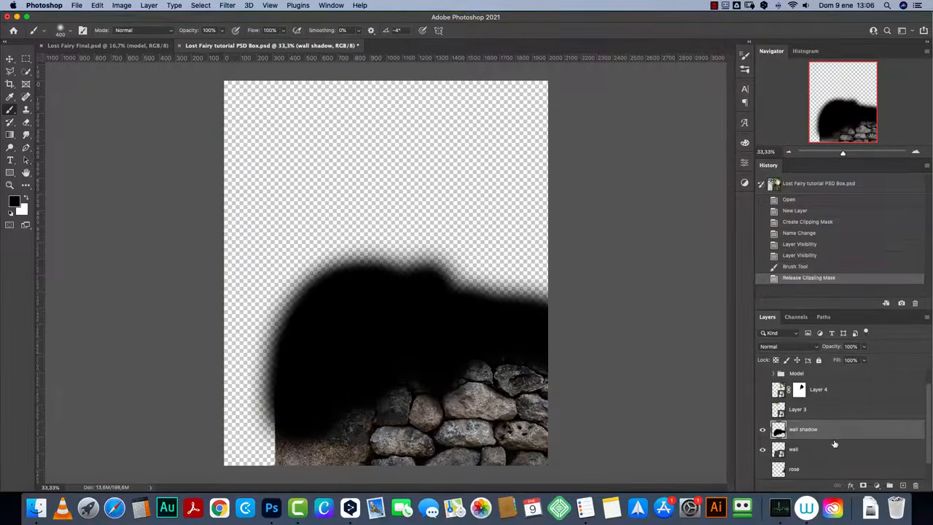
pyautogui.keyDown('alt'); pyautogui.click(833, 440); pyautogui.keyUp('alt')
pyautogui.press('super+a')
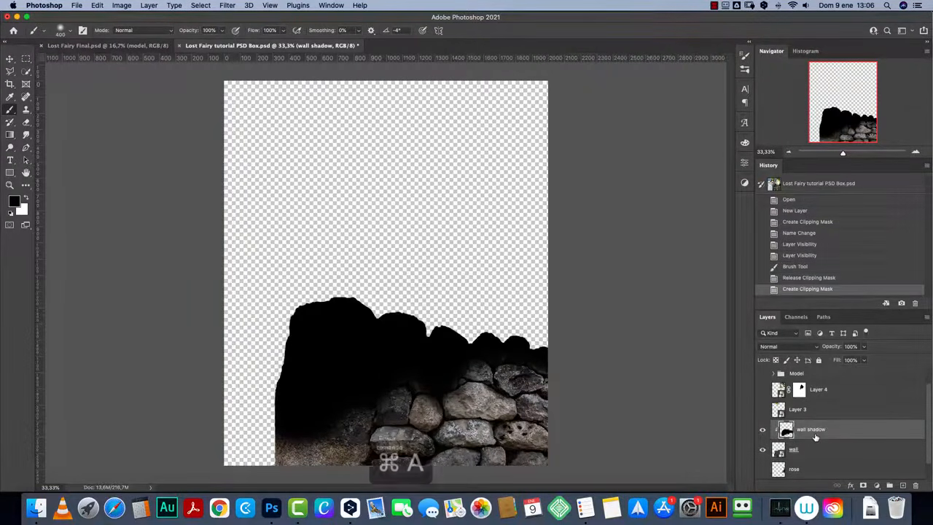
pyautogui.press('Delete')
pyautogui.press('super+d')
# Step: Toggle the wall layer's visibility and restore the visibility of all other layers
pyautogui.click(762, 449)
pyautogui.click(763, 450)
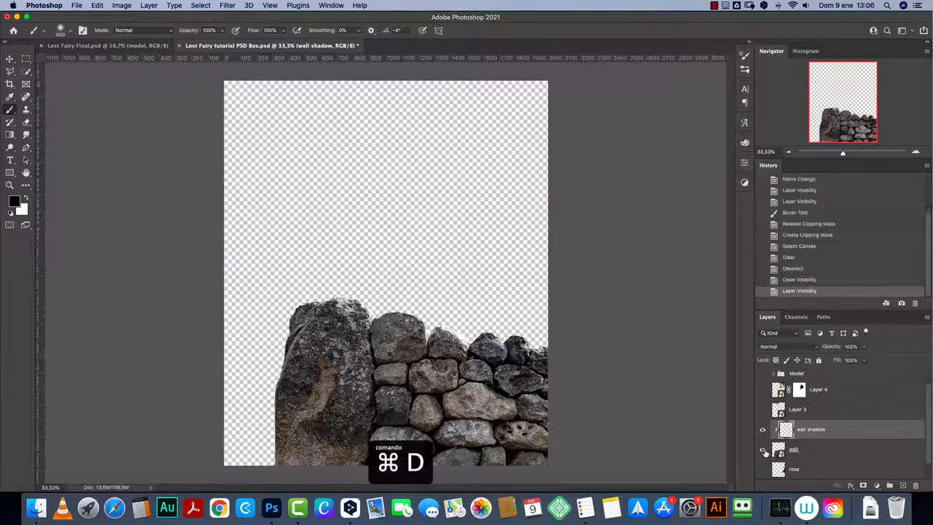
pyautogui.rightClick(762, 451)
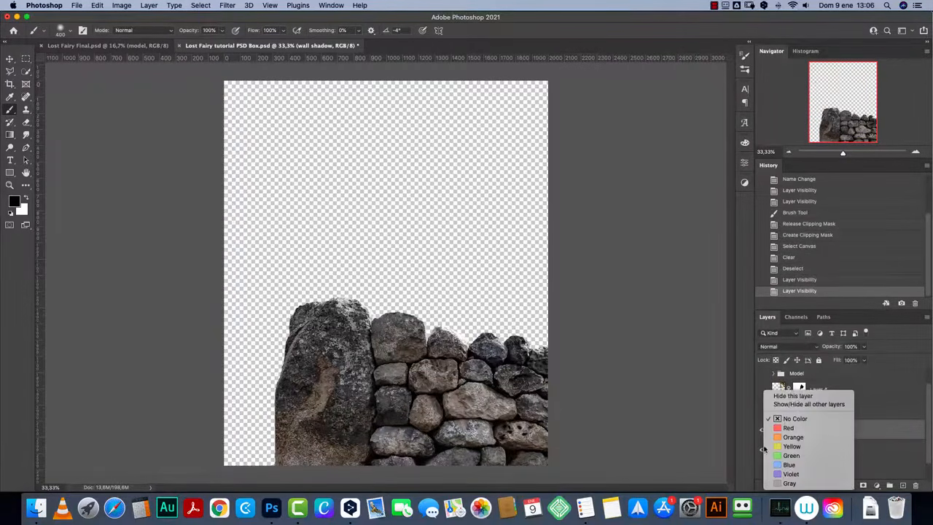
pyautogui.click(794, 404)
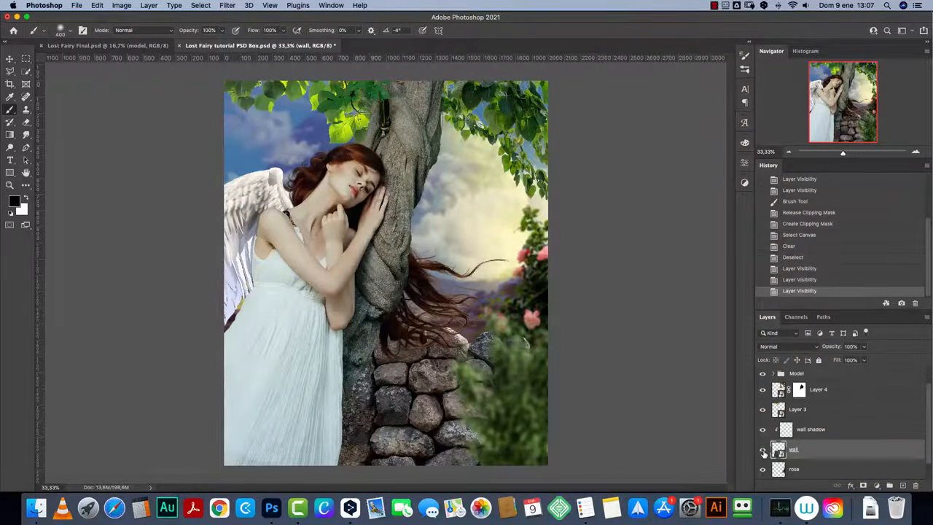
# Step: Isolate the wall, wall shadow and Layer 4 layers one after another, restoring all layers each time
pyautogui.keyDown('alt'); pyautogui.click(763, 451); pyautogui.keyUp('alt')
pyautogui.keyDown('alt'); pyautogui.click(763, 451); pyautogui.keyUp('alt')
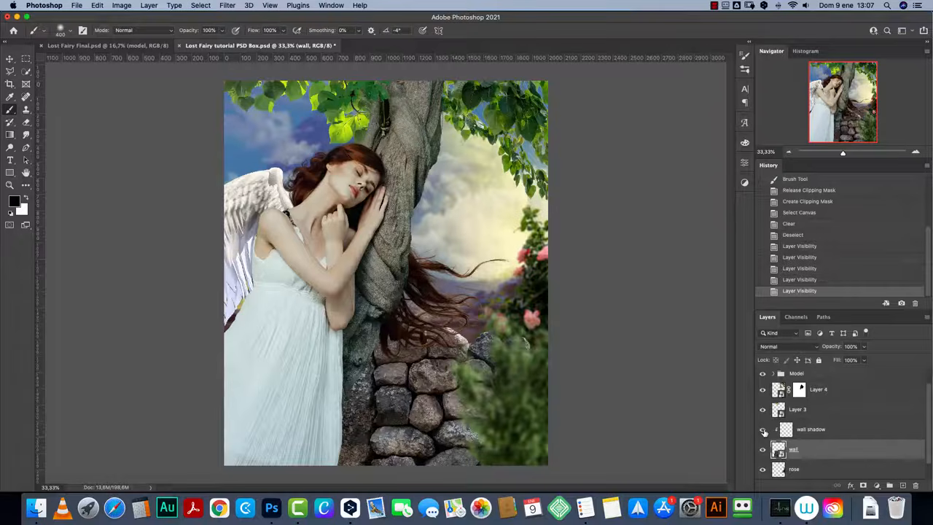
pyautogui.keyDown('alt'); pyautogui.click(763, 431); pyautogui.keyUp('alt')
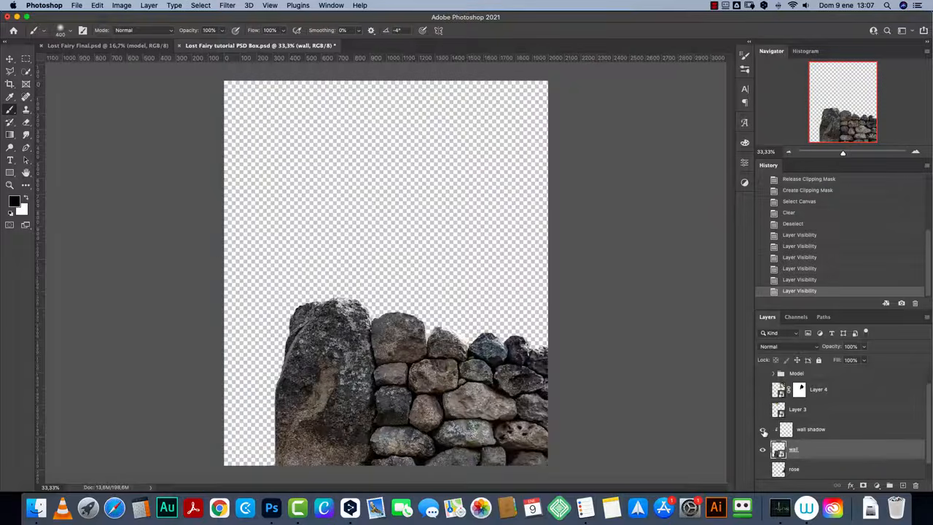
pyautogui.keyDown('alt'); pyautogui.click(763, 432); pyautogui.keyUp('alt')
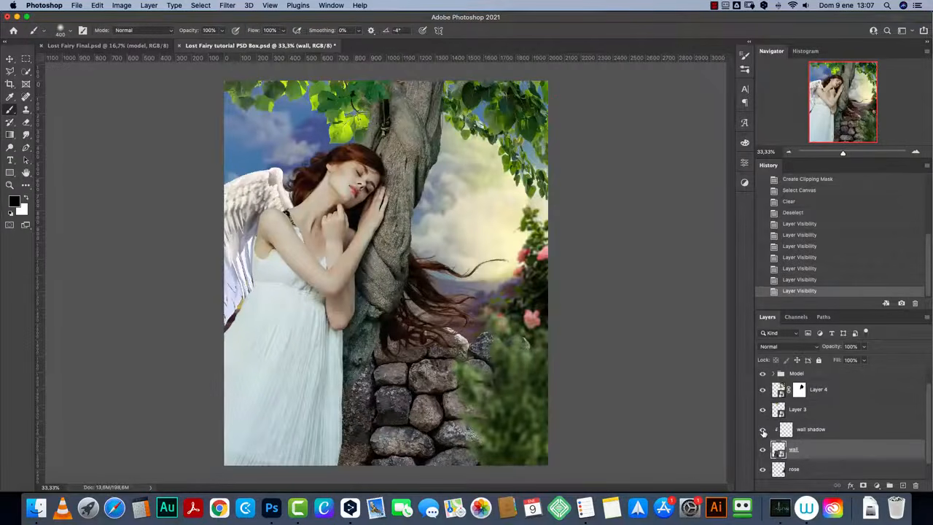
pyautogui.keyDown('alt'); pyautogui.click(763, 431); pyautogui.keyUp('alt')
pyautogui.keyDown('alt'); pyautogui.click(763, 431); pyautogui.keyUp('alt')
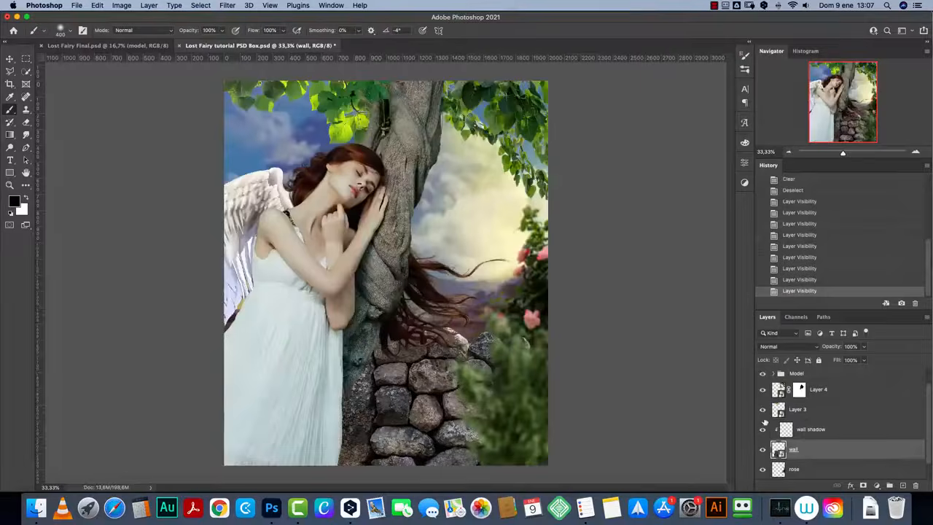
pyautogui.keyDown('alt'); pyautogui.click(762, 389); pyautogui.keyUp('alt')
pyautogui.keyDown('alt'); pyautogui.click(762, 389); pyautogui.keyUp('alt')
# Step: Hide the layers above the wall to reveal it against the background, and show them again
pyautogui.scroll(1, 924, 386)
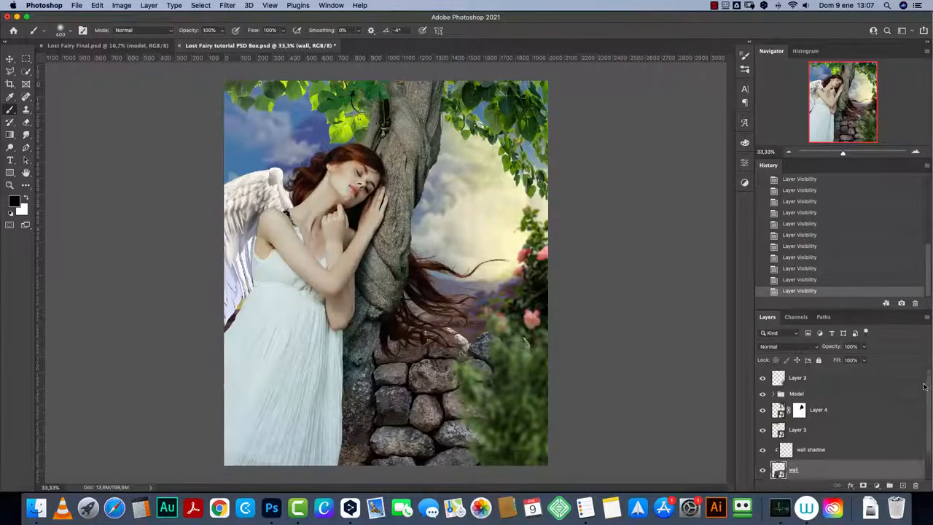
pyautogui.keyDown('alt'); pyautogui.click(763, 463); pyautogui.keyUp('alt')
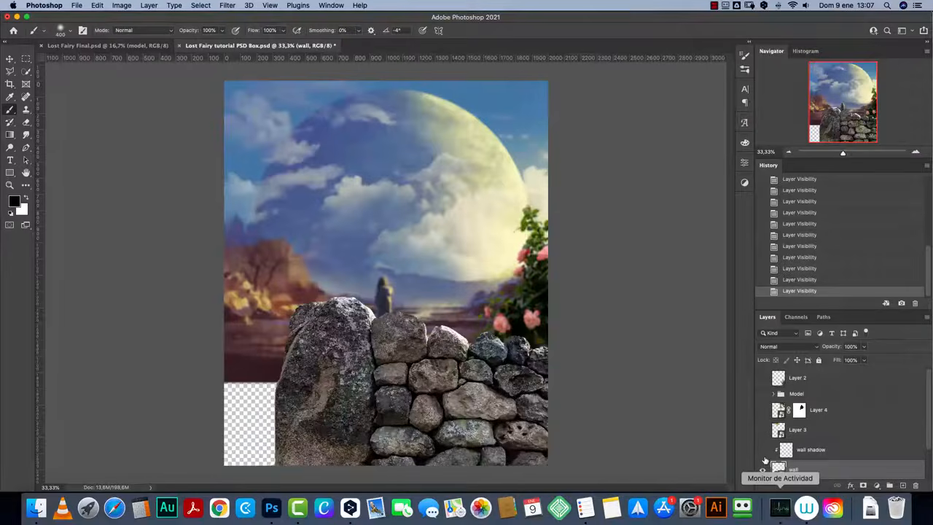
pyautogui.moveTo(762, 451); pyautogui.dragTo(760, 355)
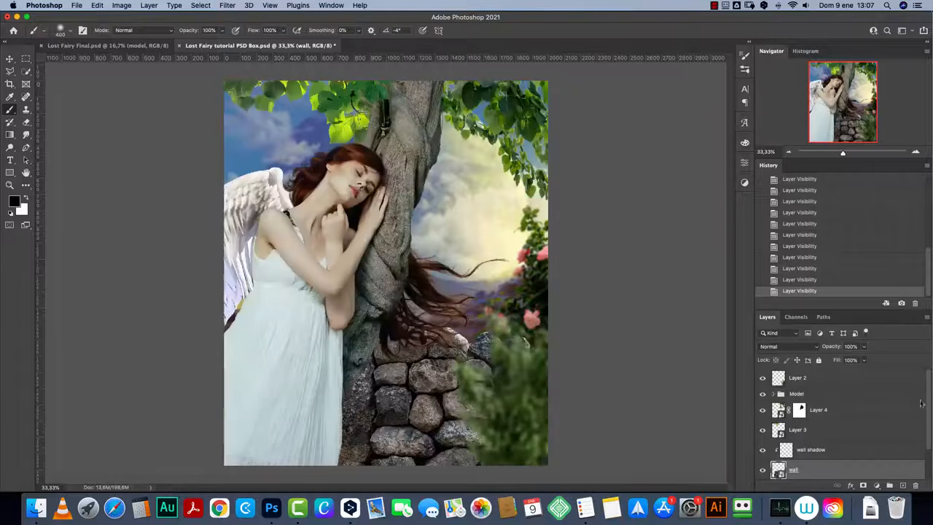
pyautogui.scroll(-1, 924, 405)
# Step: Select the wall shadow layer, set the brush to 40% opacity and 30% flow, and enable its Transfer dynamics
pyautogui.click(817, 430)
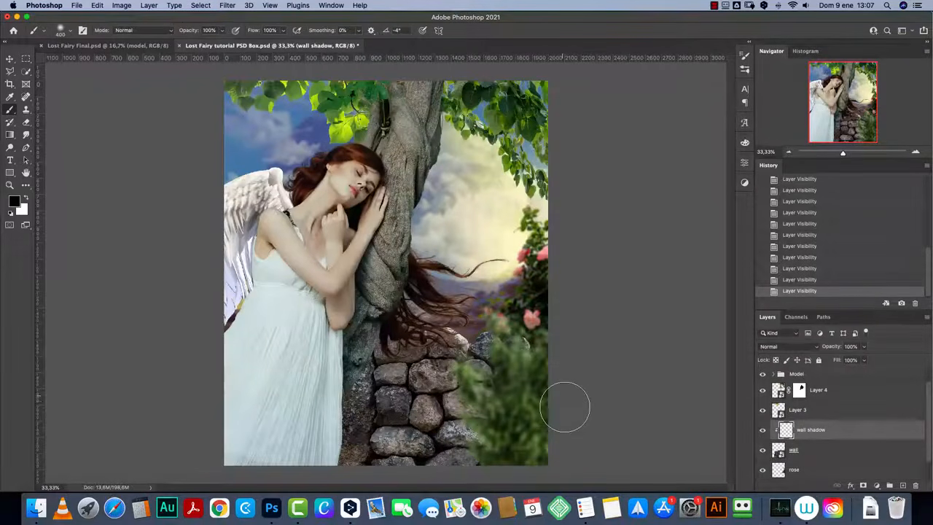
pyautogui.rightClick(545, 343)
pyautogui.click(826, 433)
pyautogui.press('4')
pyautogui.hotkey('shift', '3')
pyautogui.click(916, 152)
pyautogui.click(745, 59)
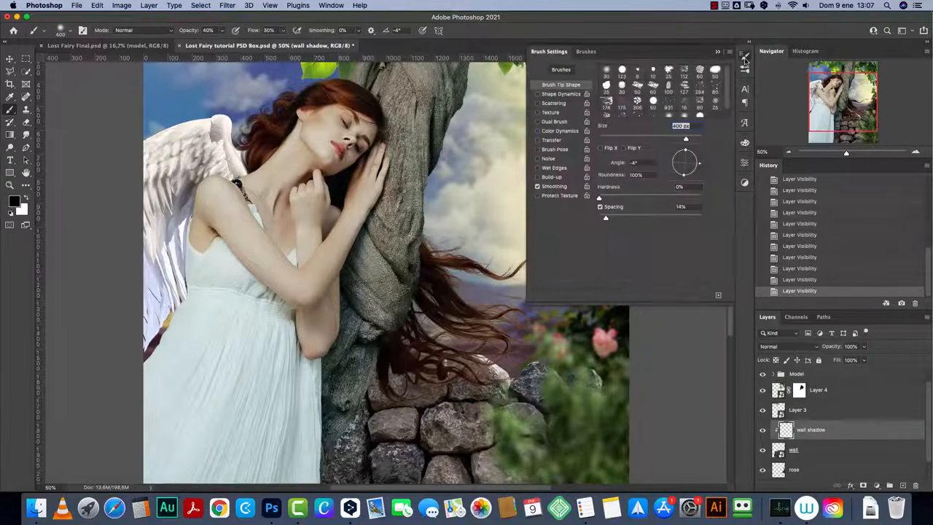
pyautogui.click(552, 140)
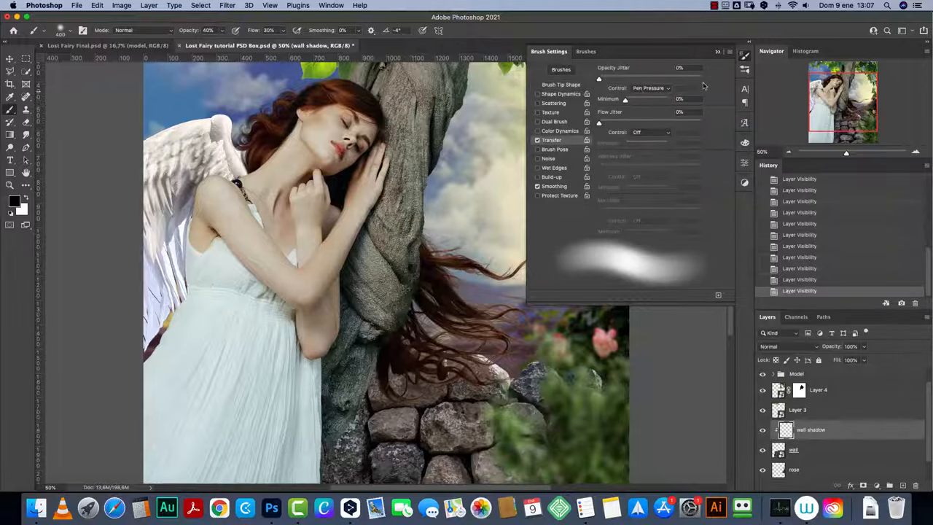
pyautogui.click(717, 52)
# Step: Paint soft black shading on the wall beside the trunk with the 400 px brush, undoing the last stroke
pyautogui.moveTo(404, 333); pyautogui.dragTo(429, 217)
pyautogui.moveTo(361, 340); pyautogui.dragTo(363, 345)
pyautogui.moveTo(386, 271); pyautogui.dragTo(365, 344)
pyautogui.moveTo(389, 277); pyautogui.dragTo(364, 349)
pyautogui.moveTo(339, 446); pyautogui.dragTo(353, 410)
pyautogui.press('super+z')
# Step: Darken the wall along the trunk's base and the dress edge using a 200 px brush
pyautogui.press('[')
pyautogui.press('[')
pyautogui.moveTo(397, 251); pyautogui.dragTo(364, 302)
pyautogui.moveTo(393, 258); pyautogui.dragTo(351, 337)
pyautogui.moveTo(358, 306); pyautogui.dragTo(346, 422)
pyautogui.moveTo(356, 354); pyautogui.dragTo(343, 461)
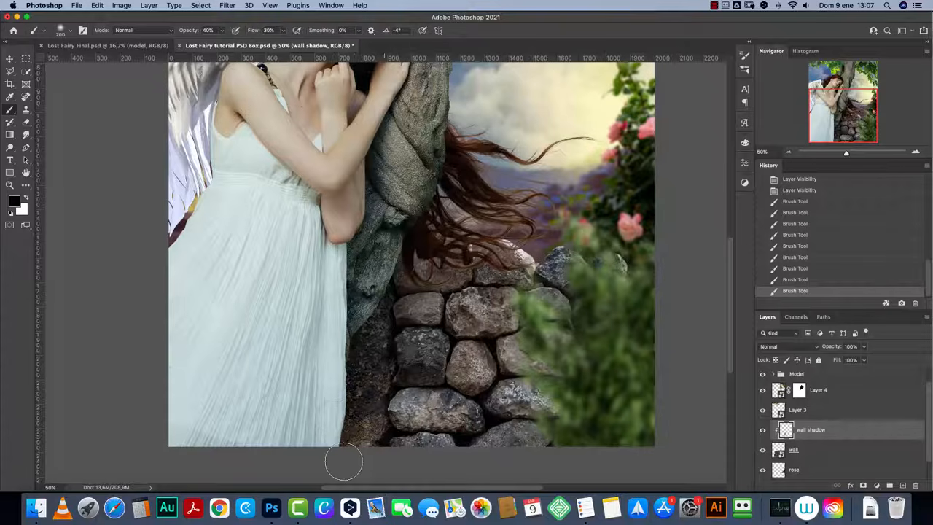
# Step: Extend the shading with a 400 px brush across the stones beneath the hair and toward the rose bush
pyautogui.press(']')
pyautogui.press(']')
pyautogui.moveTo(464, 272)
pyautogui.mouseDown()
pyautogui.moveTo(431, 269)
pyautogui.moveTo(431, 312)
pyautogui.moveTo(395, 413)
pyautogui.mouseUp()
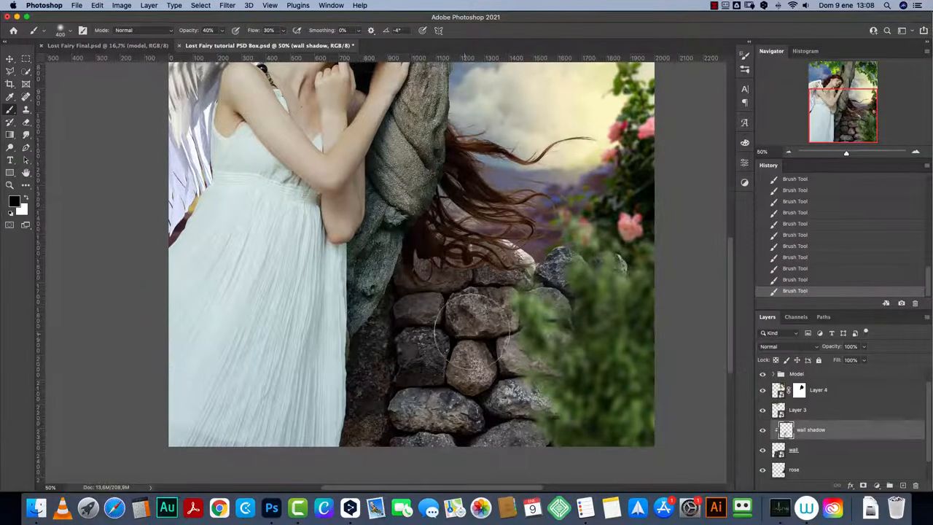
pyautogui.moveTo(409, 454); pyautogui.dragTo(392, 442)
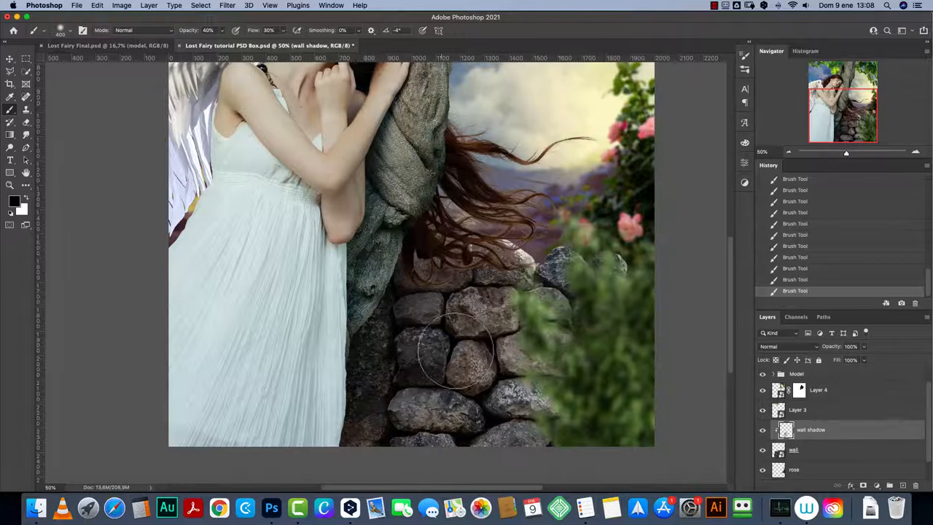
pyautogui.moveTo(413, 275)
pyautogui.mouseDown()
pyautogui.moveTo(384, 306)
pyautogui.moveTo(383, 329)
pyautogui.mouseUp()
pyautogui.moveTo(367, 435); pyautogui.dragTo(435, 373)
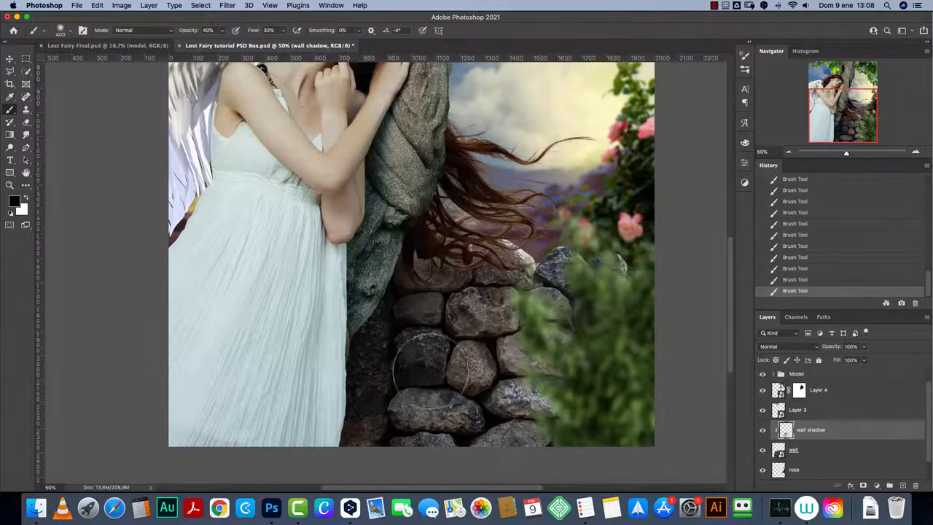
pyautogui.moveTo(510, 271)
pyautogui.mouseDown()
pyautogui.moveTo(528, 404)
pyautogui.moveTo(515, 229)
pyautogui.mouseUp()
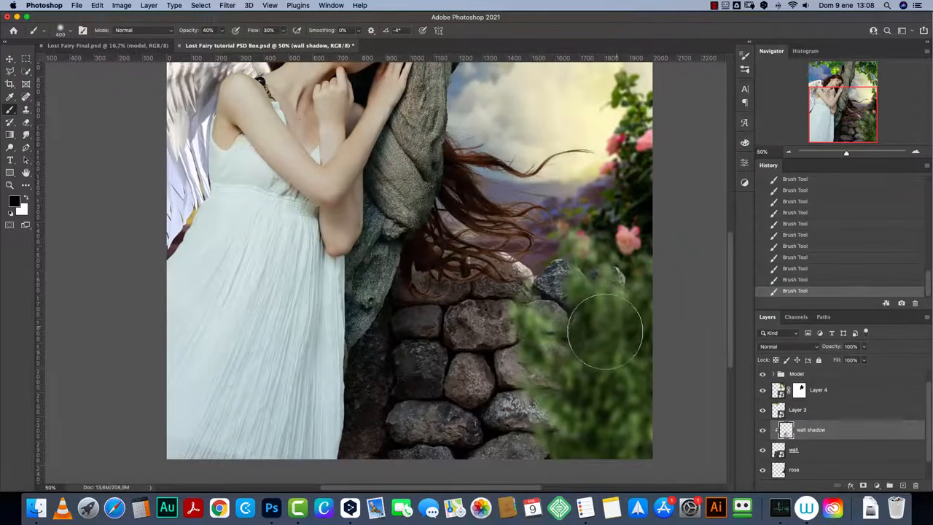
pyautogui.moveTo(572, 376); pyautogui.dragTo(563, 430)
# Step: Select the wings copy layer in the Model group and add a layer named "wings shadow" clipped to it
pyautogui.moveTo(496, 257); pyautogui.dragTo(597, 312)
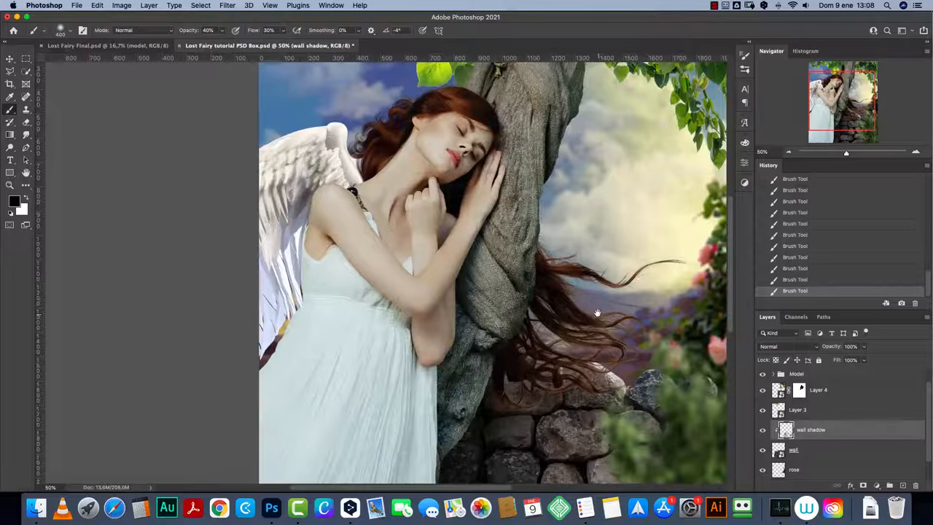
pyautogui.press('v')
pyautogui.click(307, 155)
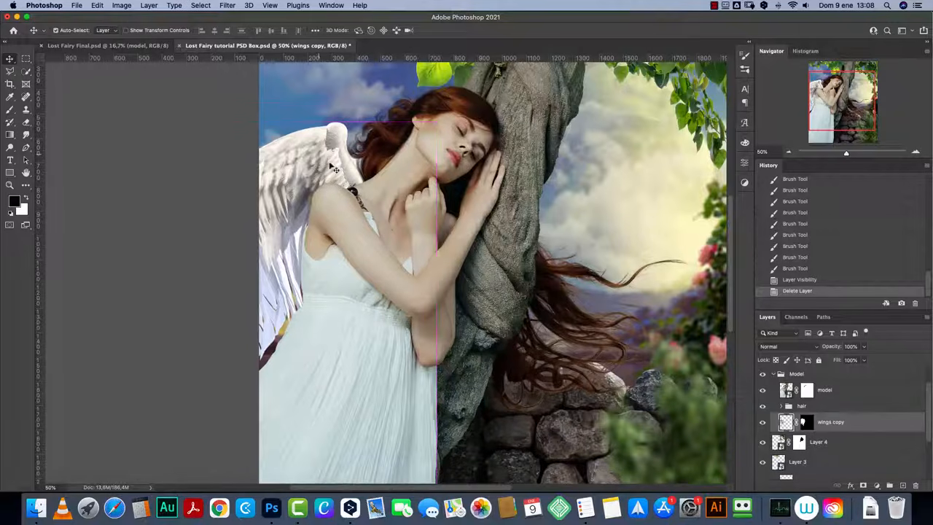
pyautogui.click(413, 226)
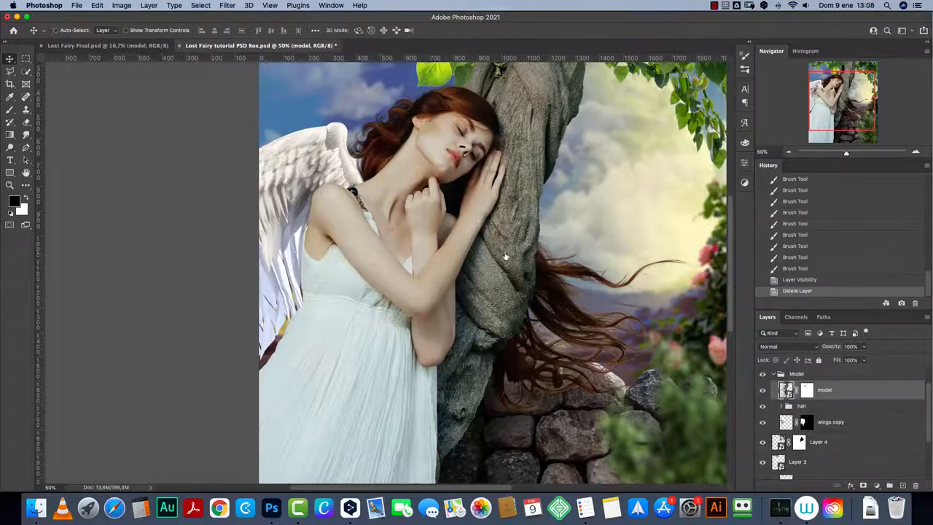
pyautogui.click(315, 167)
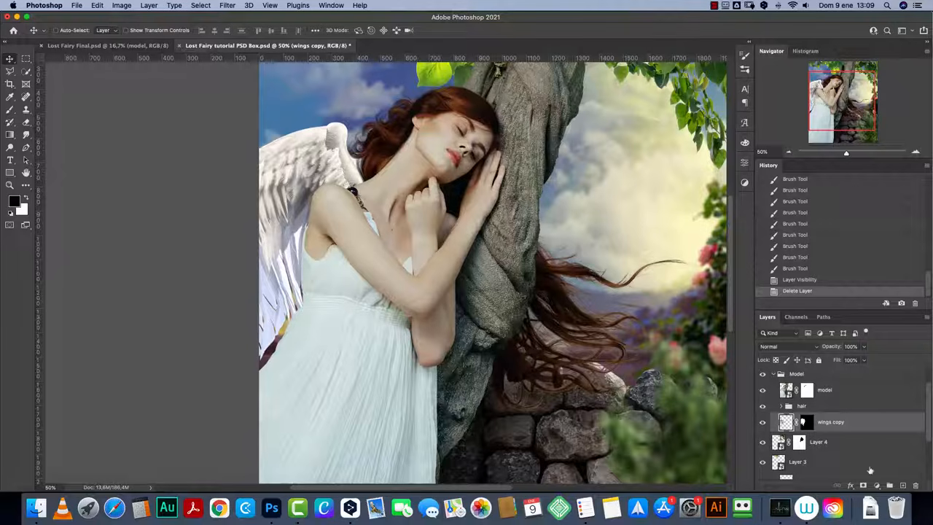
pyautogui.click(902, 485)
pyautogui.keyDown('alt'); pyautogui.click(825, 430); pyautogui.keyUp('alt')
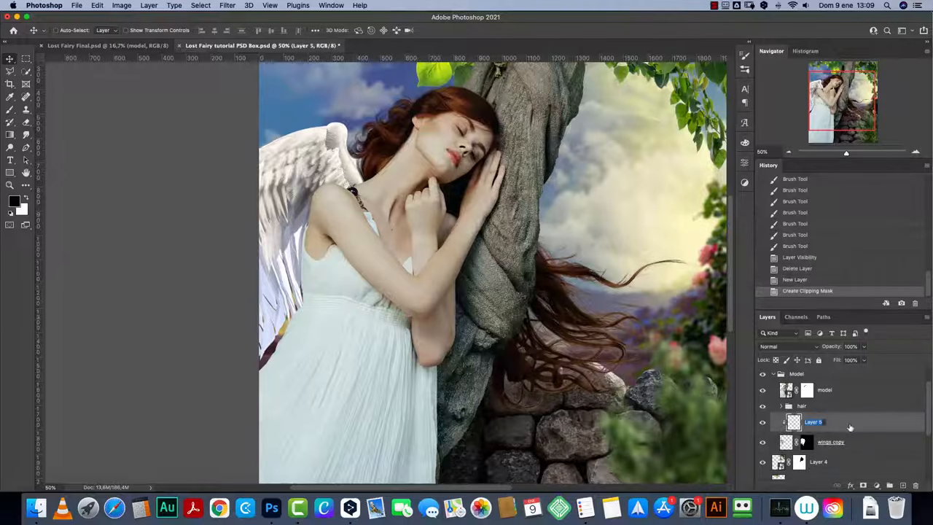
pyautogui.write('wings shadow')
pyautogui.press('Return')
# Step: Paint soft black shading on the wing along its inner edge, behind the shoulder and down beside the dress
pyautogui.press('b')
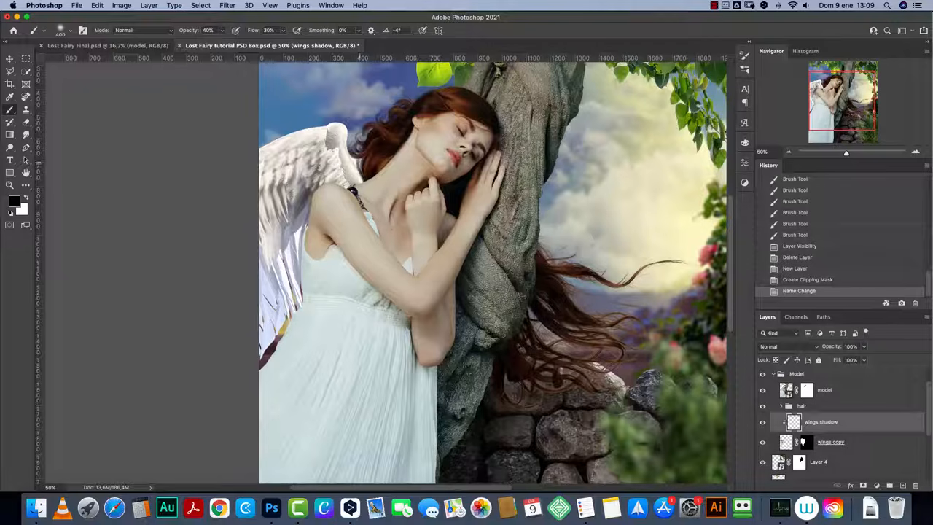
pyautogui.press(']')
pyautogui.press(']')
pyautogui.moveTo(359, 162); pyautogui.dragTo(338, 185)
pyautogui.moveTo(329, 187)
pyautogui.mouseDown()
pyautogui.moveTo(310, 206)
pyautogui.moveTo(300, 276)
pyautogui.mouseUp()
pyautogui.moveTo(311, 212); pyautogui.dragTo(295, 304)
pyautogui.press('[')
pyautogui.moveTo(298, 240); pyautogui.dragTo(297, 301)
pyautogui.moveTo(305, 212); pyautogui.dragTo(313, 191)
pyautogui.moveTo(302, 235); pyautogui.dragTo(278, 309)
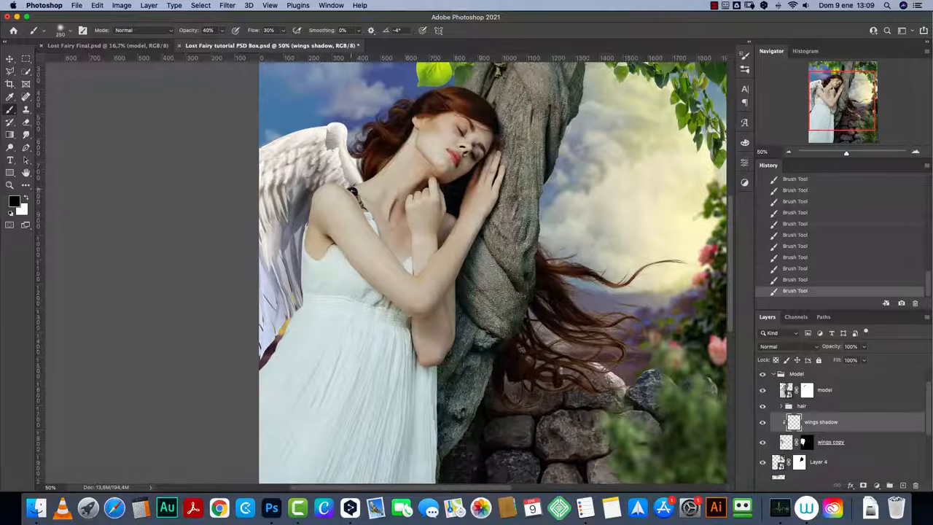
# Step: Deepen the shadow on the wing's lower feathers and near the neck with a 200 px brush
pyautogui.moveTo(347, 169)
pyautogui.mouseDown()
pyautogui.moveTo(344, 177)
pyautogui.moveTo(351, 174)
pyautogui.mouseUp()
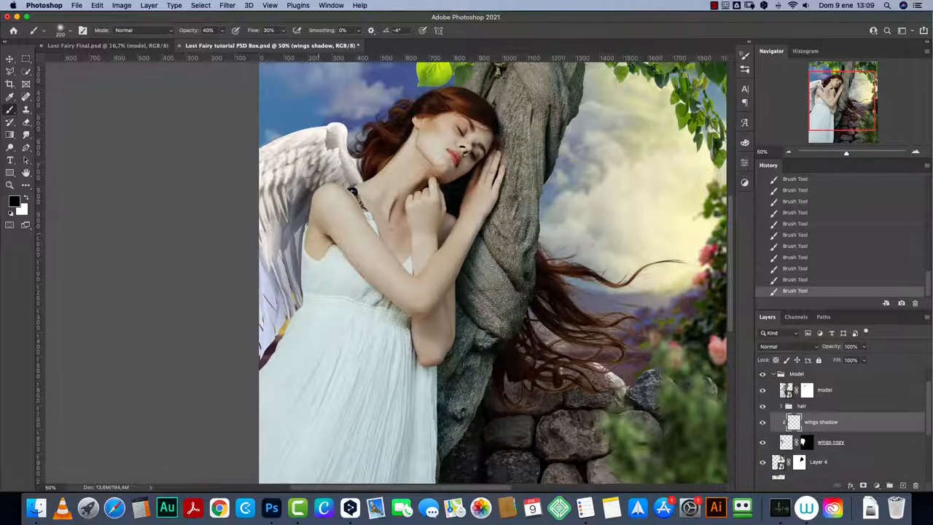
pyautogui.moveTo(274, 325)
pyautogui.mouseDown()
pyautogui.moveTo(266, 337)
pyautogui.moveTo(278, 252)
pyautogui.mouseUp()
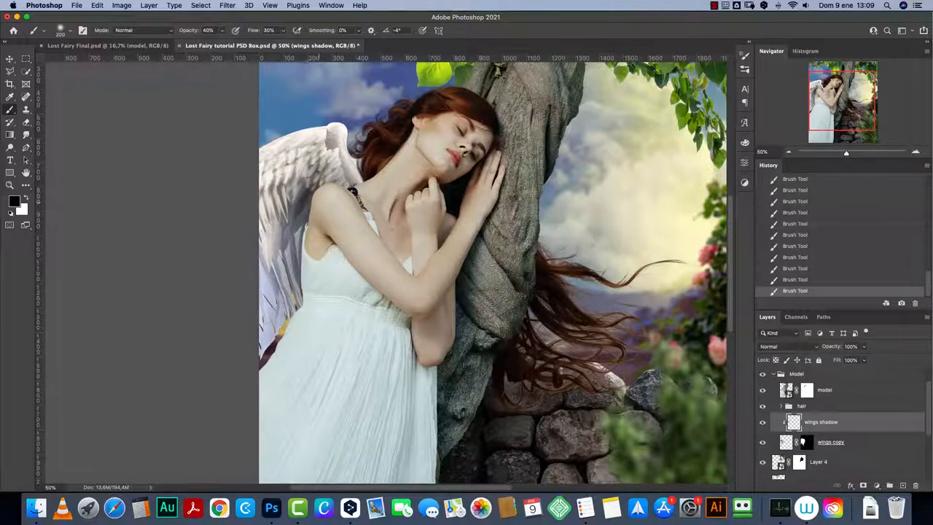
pyautogui.moveTo(275, 346); pyautogui.dragTo(261, 328)
pyautogui.moveTo(269, 265); pyautogui.dragTo(267, 226)
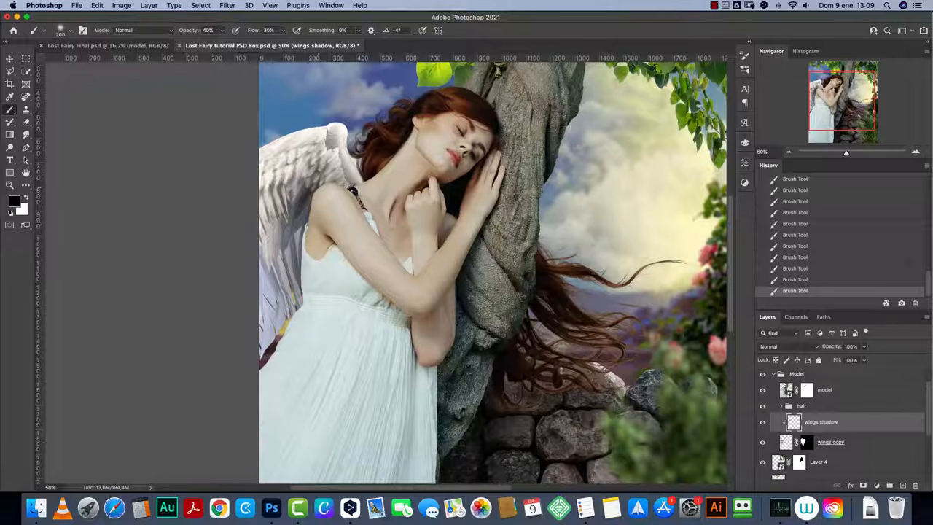
pyautogui.moveTo(355, 181)
pyautogui.mouseDown()
pyautogui.moveTo(341, 156)
pyautogui.moveTo(322, 161)
pyautogui.mouseUp()
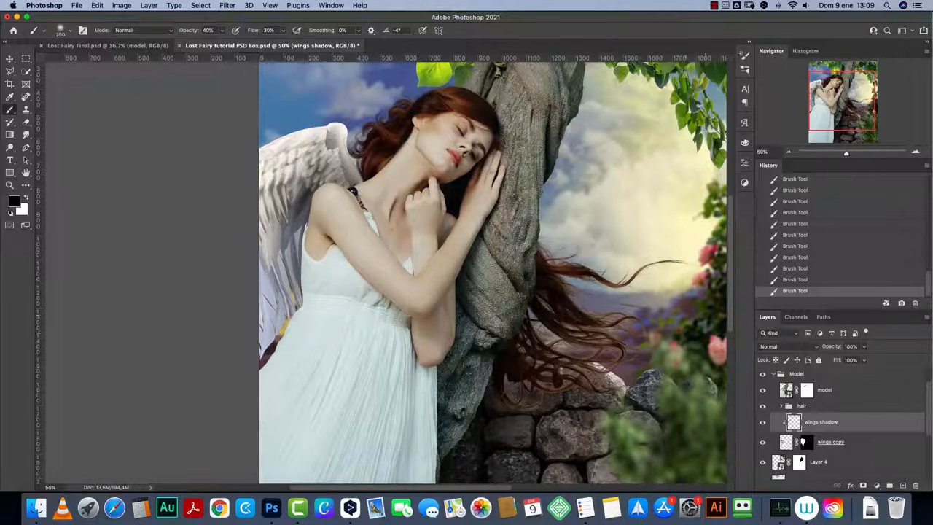
# Step: Add a layer named "model shadow" clipped to the model layer
pyautogui.moveTo(560, 316); pyautogui.dragTo(513, 350)
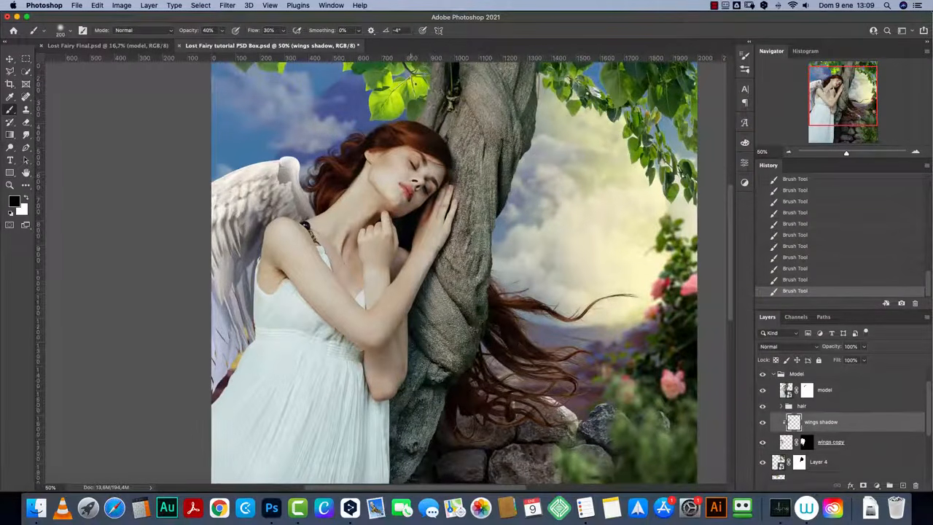
pyautogui.scroll(1, 824, 410)
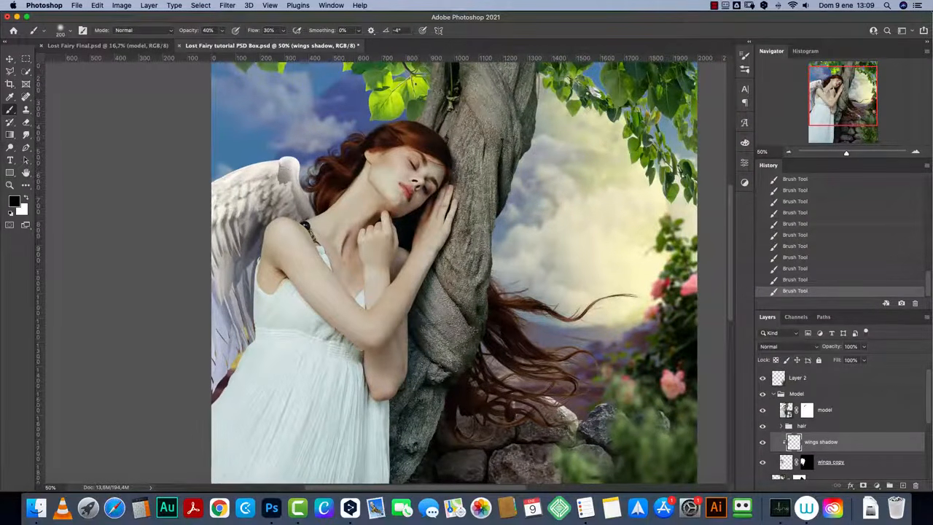
pyautogui.click(824, 409)
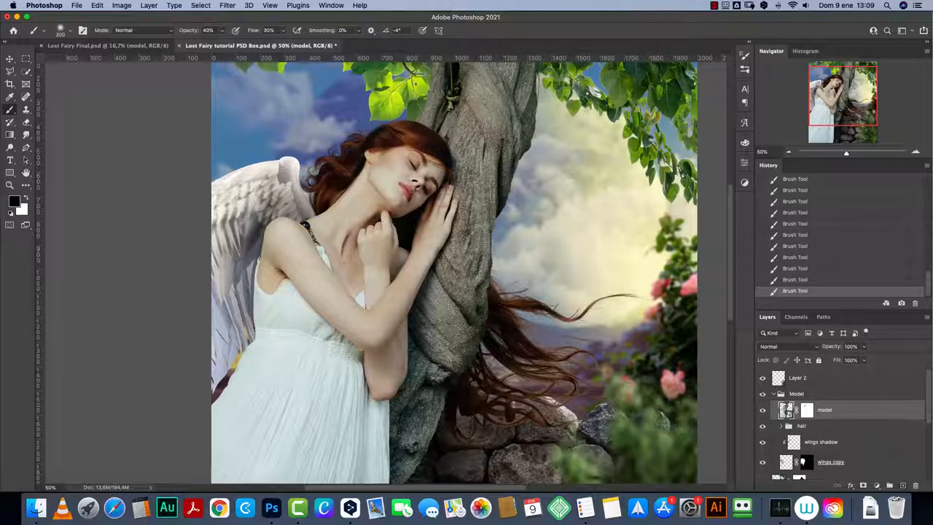
pyautogui.press('super+shift+alt+n')
pyautogui.press('super+alt+g')
pyautogui.doubleClick(813, 410)
pyautogui.write('mode')
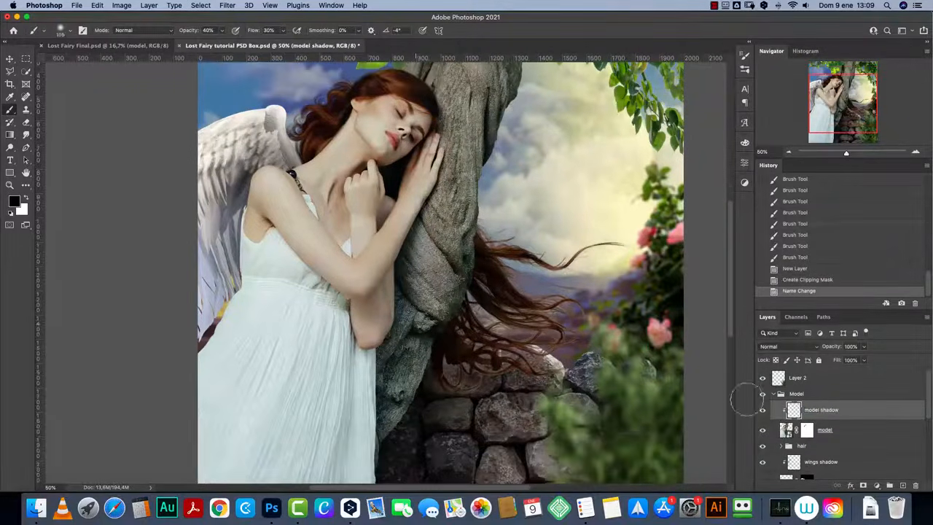
# Step: Paint narrow black shadows on the trunk along the dress edge, the elbow and the forearm using a smaller brush
pyautogui.press('[')
pyautogui.press('[')
pyautogui.press('[')
pyautogui.press('[')
pyautogui.moveTo(389, 345)
pyautogui.mouseDown()
pyautogui.moveTo(385, 369)
pyautogui.moveTo(384, 361)
pyautogui.mouseUp()
pyautogui.moveTo(384, 415); pyautogui.dragTo(386, 430)
pyautogui.moveTo(387, 427); pyautogui.dragTo(389, 379)
pyautogui.moveTo(395, 364); pyautogui.dragTo(406, 336)
pyautogui.moveTo(411, 266); pyautogui.dragTo(420, 245)
# Step: Shade the trunk beside the forearm with a larger brush, undoing the trial strokes alongside the raised hand
pyautogui.press(']')
pyautogui.press(']')
pyautogui.press(']')
pyautogui.moveTo(414, 296)
pyautogui.mouseDown()
pyautogui.moveTo(417, 270)
pyautogui.moveTo(431, 260)
pyautogui.mouseUp()
pyautogui.moveTo(447, 152); pyautogui.dragTo(417, 219)
pyautogui.press('super+z')
pyautogui.moveTo(443, 147); pyautogui.dragTo(410, 239)
pyautogui.press('super+z')
pyautogui.moveTo(448, 183); pyautogui.dragTo(413, 259)
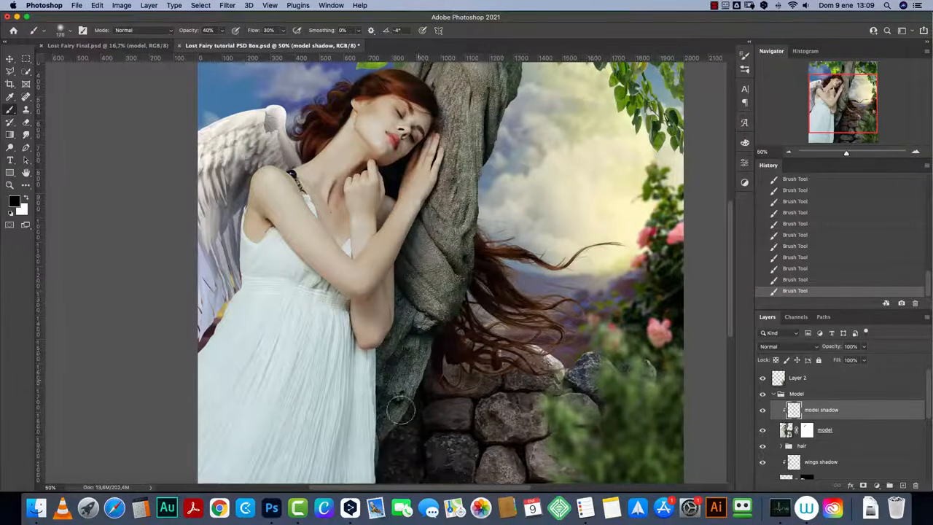
pyautogui.scroll(3, 448, 181)
pyautogui.press('super+z')
# Step: Add fine shadow strokes to the trunk with a smaller brush, and shade its upper part with a 300 px brush
pyautogui.press('[')
pyautogui.press('[')
pyautogui.press('[')
pyautogui.moveTo(456, 231); pyautogui.dragTo(472, 243)
pyautogui.moveTo(499, 45)
pyautogui.mouseDown()
pyautogui.moveTo(501, 111)
pyautogui.moveTo(533, 42)
pyautogui.moveTo(523, 46)
pyautogui.moveTo(549, 48)
pyautogui.mouseUp()
pyautogui.scroll(3, 466, 189)
pyautogui.press(']')
pyautogui.press(']')
pyautogui.press(']')
pyautogui.press(']')
pyautogui.press(']')
pyautogui.press(']')
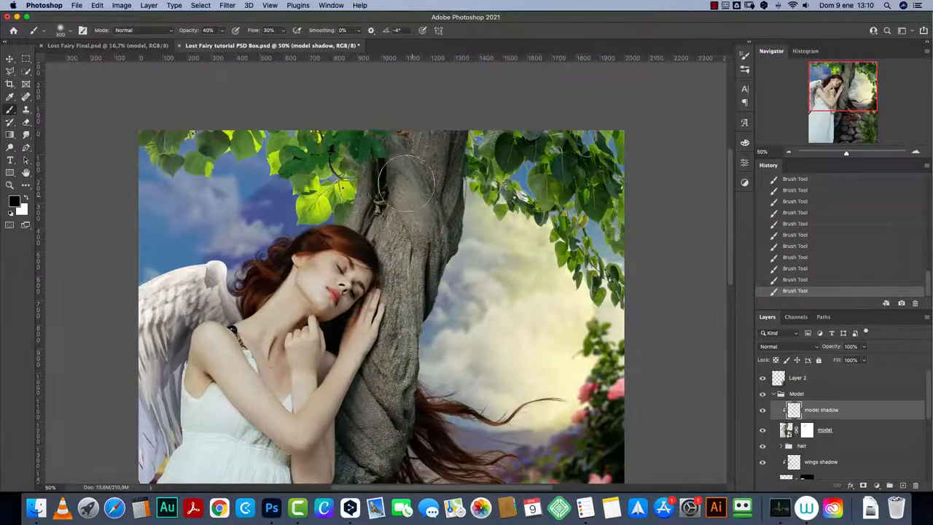
pyautogui.scroll(-3, 495, 240)
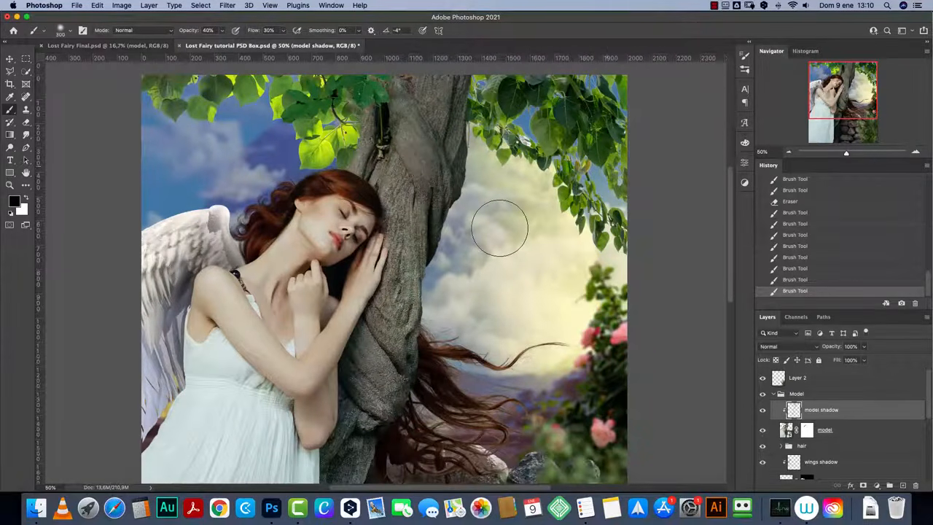
# Step: Select the layer of leaves hanging to the right of the trunk and rename it "leaves right"
pyautogui.press('v')
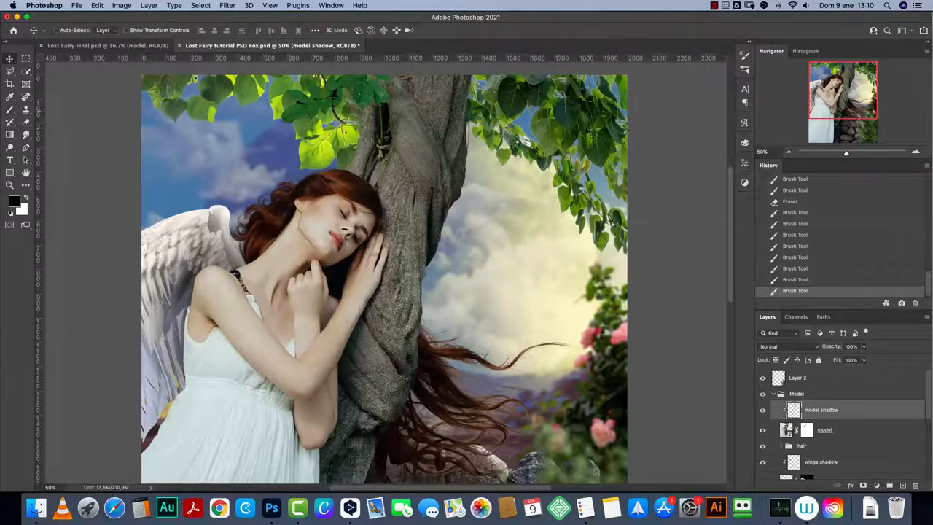
pyautogui.keyDown('super'); pyautogui.click(596, 124); pyautogui.keyUp('super')
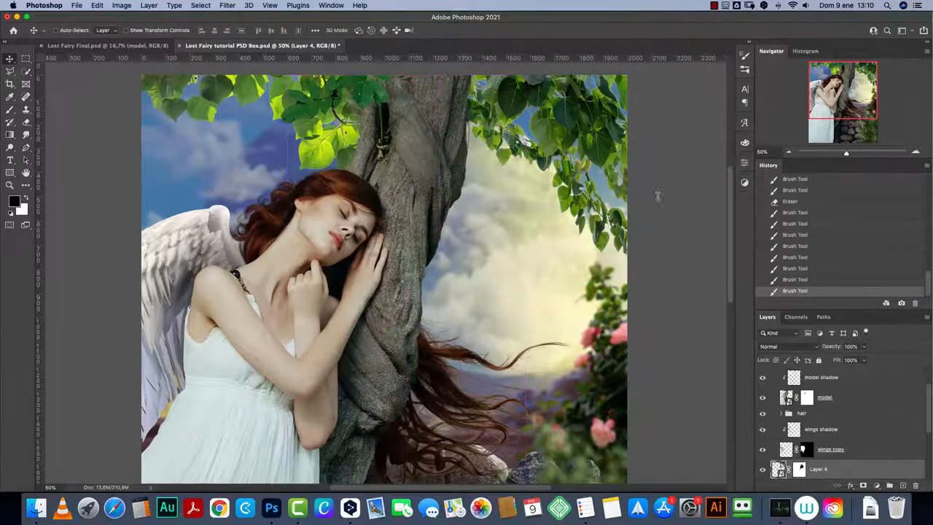
pyautogui.doubleClick(886, 468)
pyautogui.press('Escape')
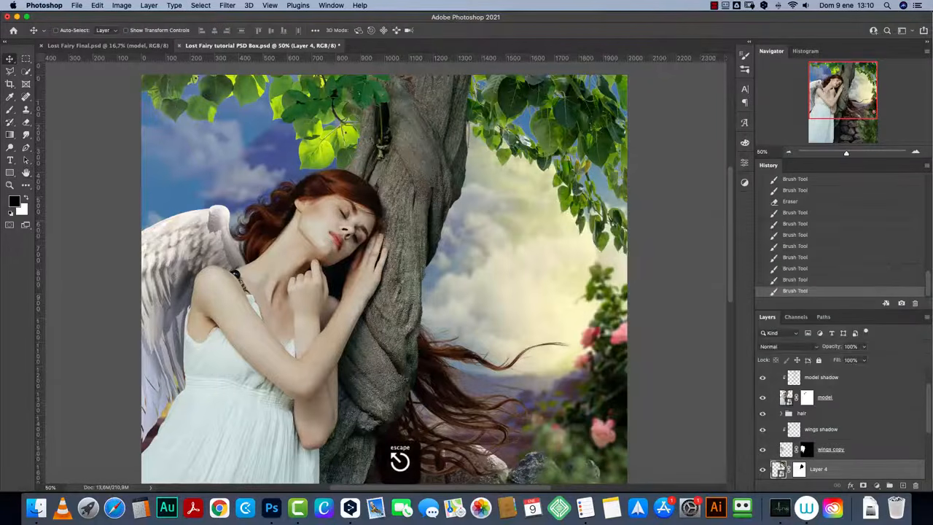
pyautogui.click(762, 469)
pyautogui.write('leaves right')
pyautogui.press('Return')
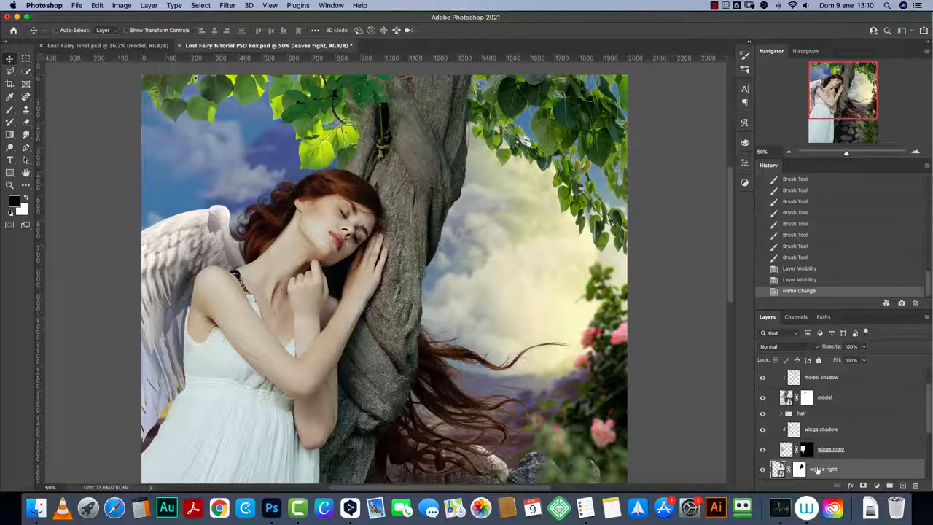
# Step: Open the blending options of the "leaves right" layer and move the dialog clear of the foliage
pyautogui.doubleClick(907, 468)
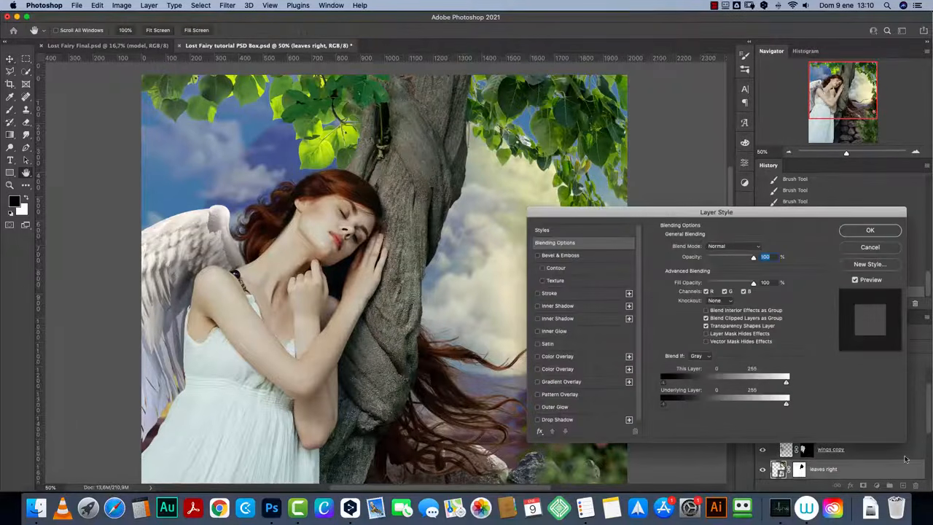
pyautogui.moveTo(725, 213); pyautogui.dragTo(737, 206)
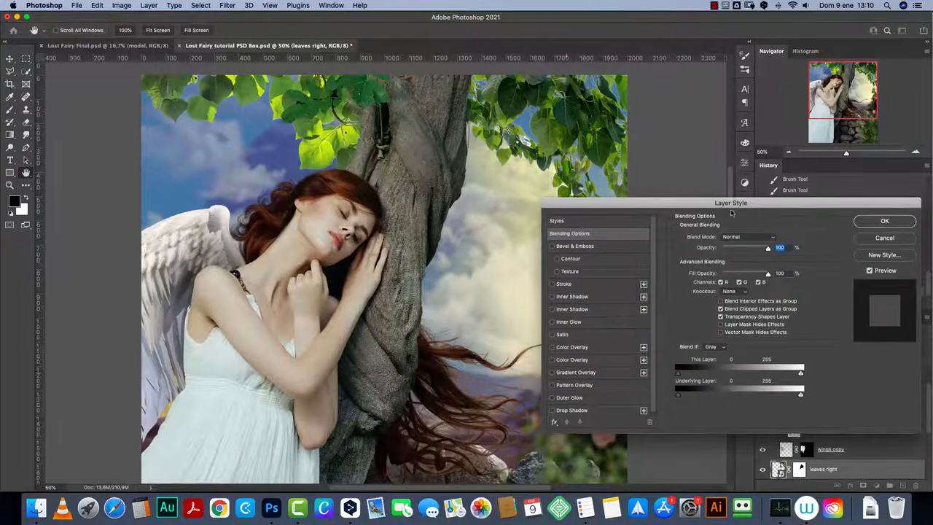
# Step: Add a black-to-transparent linear Gradient Overlay to the leaves right layer at -90° and 62% scale, shifting the dark part toward the leaves' upper edge
pyautogui.click(578, 372)
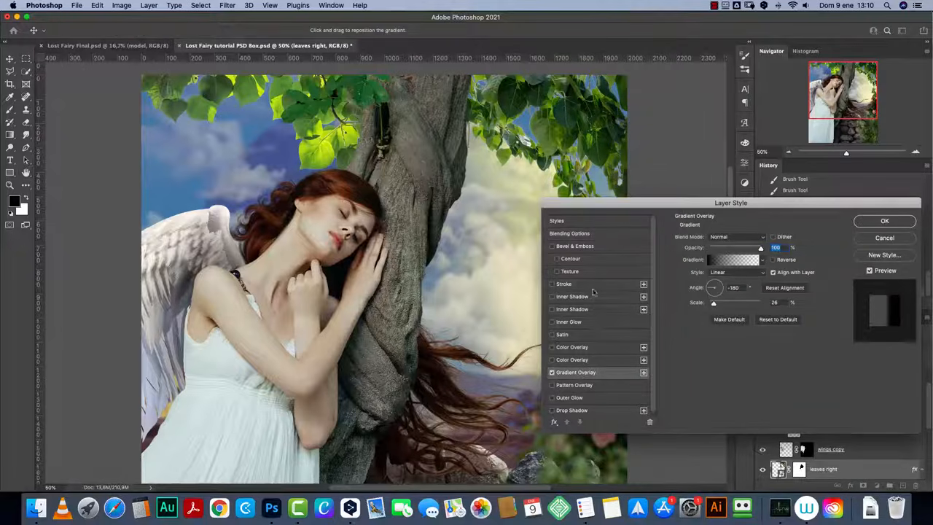
pyautogui.moveTo(619, 157); pyautogui.dragTo(561, 153)
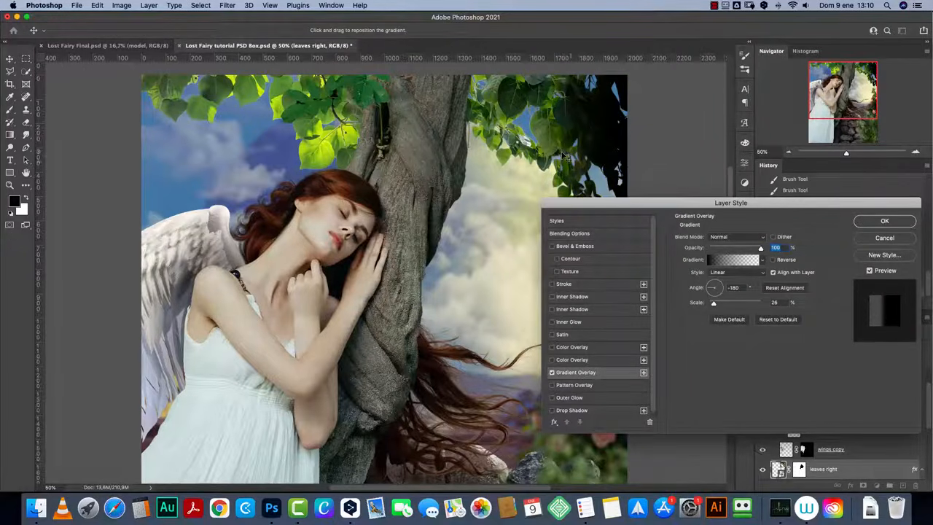
pyautogui.moveTo(717, 306)
pyautogui.mouseDown()
pyautogui.moveTo(725, 306)
pyautogui.moveTo(716, 306)
pyautogui.mouseUp()
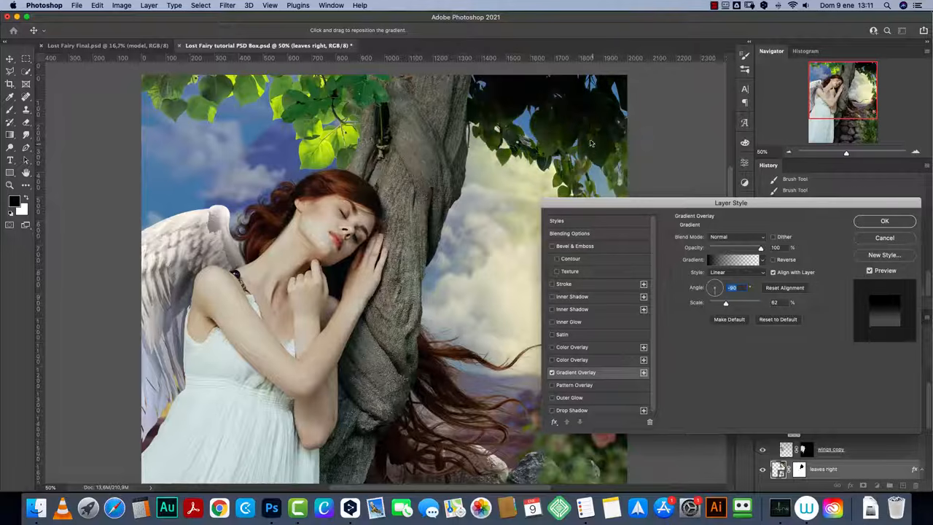
pyautogui.moveTo(595, 148); pyautogui.dragTo(590, 115)
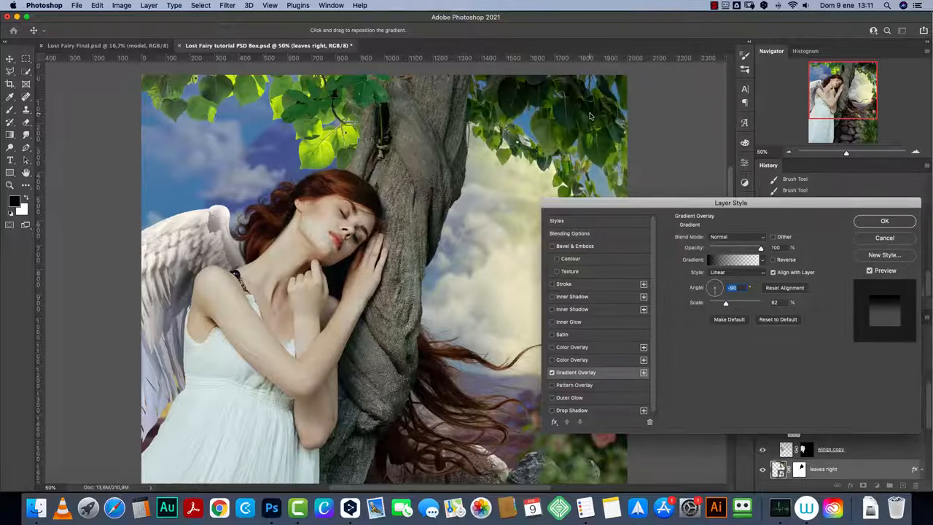
# Step: Refine the gradient overlay's position on the leaves right layer, set its scale to 64% and apply the layer style
pyautogui.moveTo(725, 304); pyautogui.dragTo(720, 303)
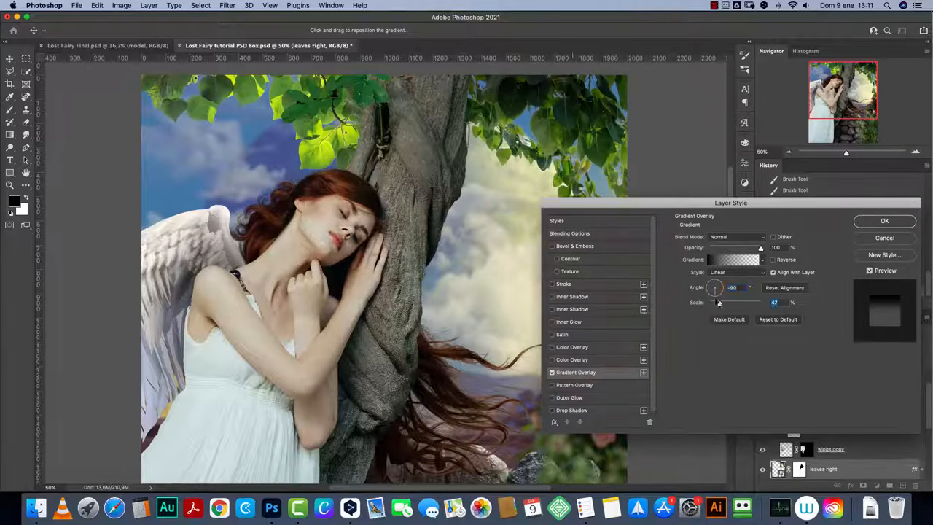
pyautogui.moveTo(574, 108)
pyautogui.mouseDown()
pyautogui.moveTo(572, 135)
pyautogui.moveTo(574, 65)
pyautogui.moveTo(572, 96)
pyautogui.mouseUp()
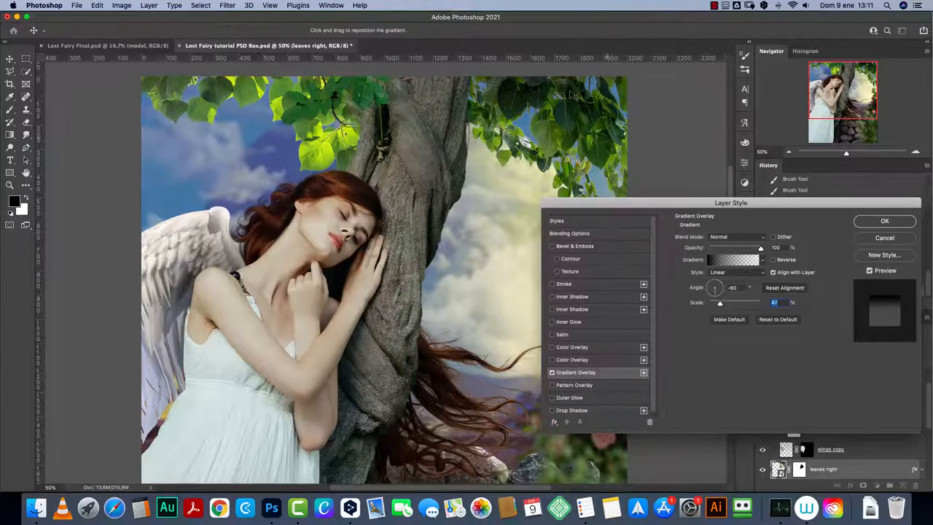
pyautogui.moveTo(723, 304); pyautogui.dragTo(726, 305)
pyautogui.moveTo(591, 127)
pyautogui.mouseDown()
pyautogui.moveTo(592, 112)
pyautogui.moveTo(591, 124)
pyautogui.mouseUp()
pyautogui.click(884, 220)
# Step: Rename Layer 3 below the leaves right layer as "leaves left"
pyautogui.scroll(-1, 927, 416)
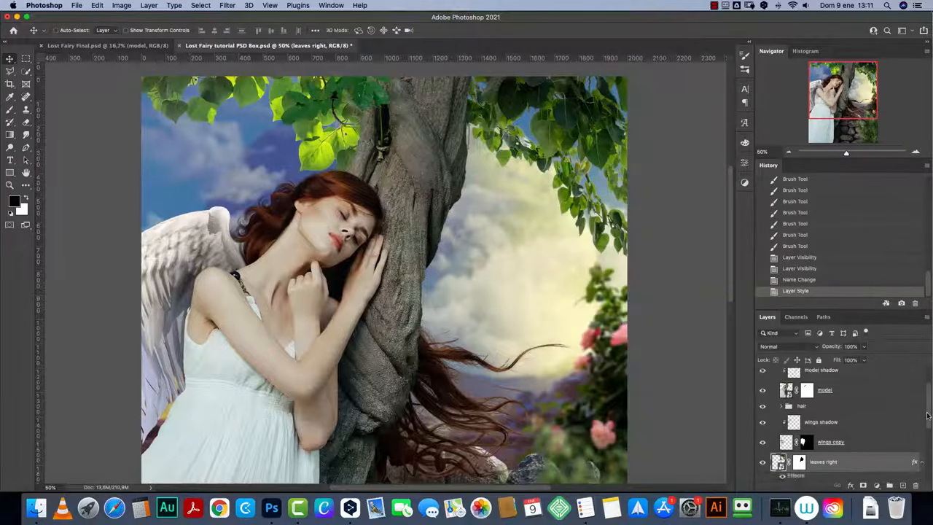
pyautogui.moveTo(927, 415); pyautogui.dragTo(927, 437)
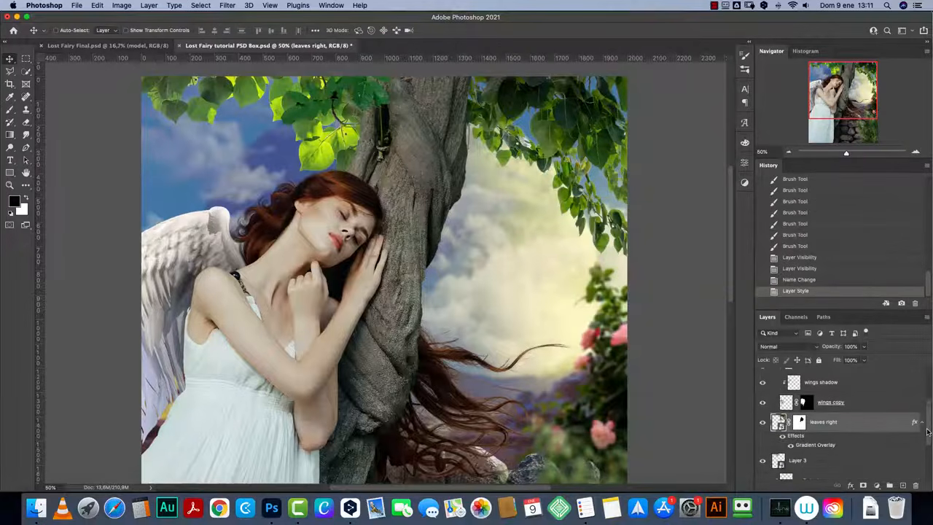
pyautogui.doubleClick(797, 460)
pyautogui.write('leaves left')
pyautogui.press('Return')
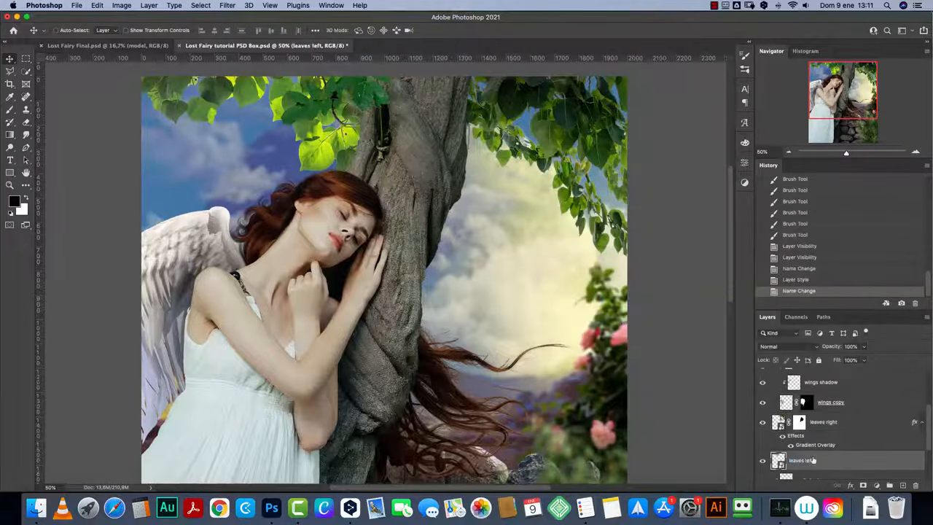
# Step: Copy the leaves right layer's effects to leaves left, shift the copied gradient overlay upward and set its scale to 71%
pyautogui.click(919, 423)
pyautogui.keyDown('alt'); pyautogui.moveTo(916, 424); pyautogui.dragTo(911, 442); pyautogui.keyUp('alt')
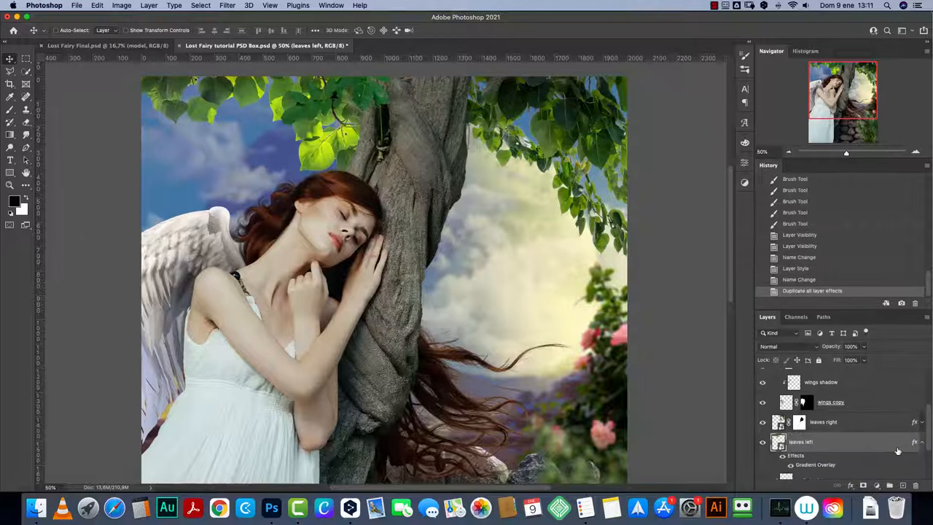
pyautogui.doubleClick(878, 443)
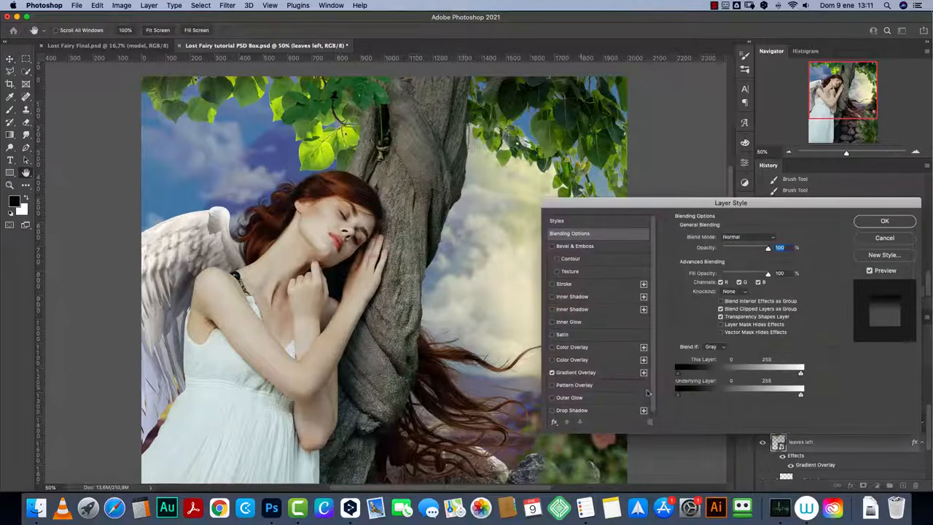
pyautogui.click(575, 373)
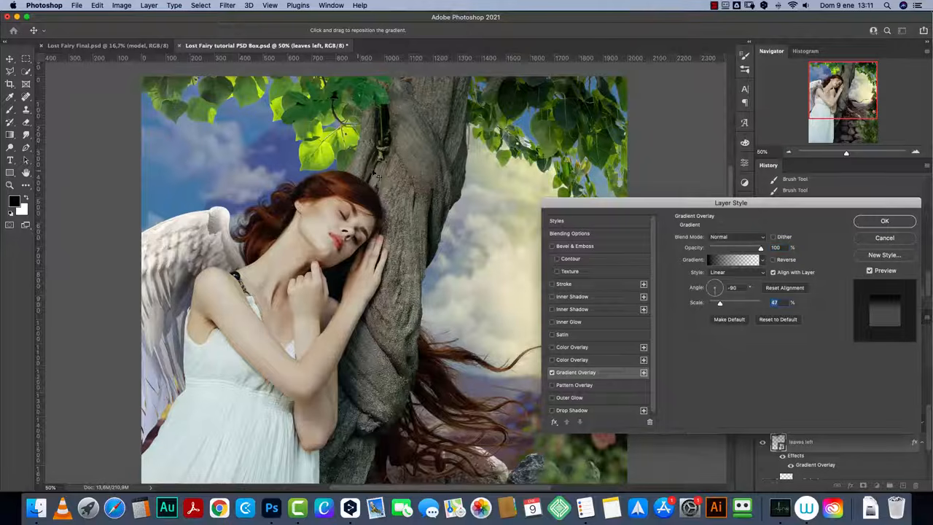
pyautogui.moveTo(354, 198); pyautogui.dragTo(350, 169)
pyautogui.moveTo(720, 303); pyautogui.dragTo(727, 305)
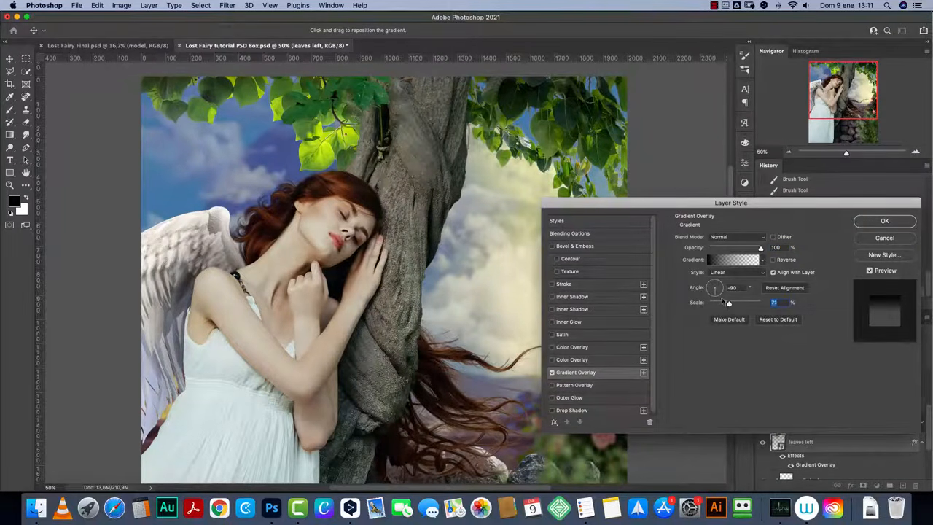
pyautogui.click(884, 221)
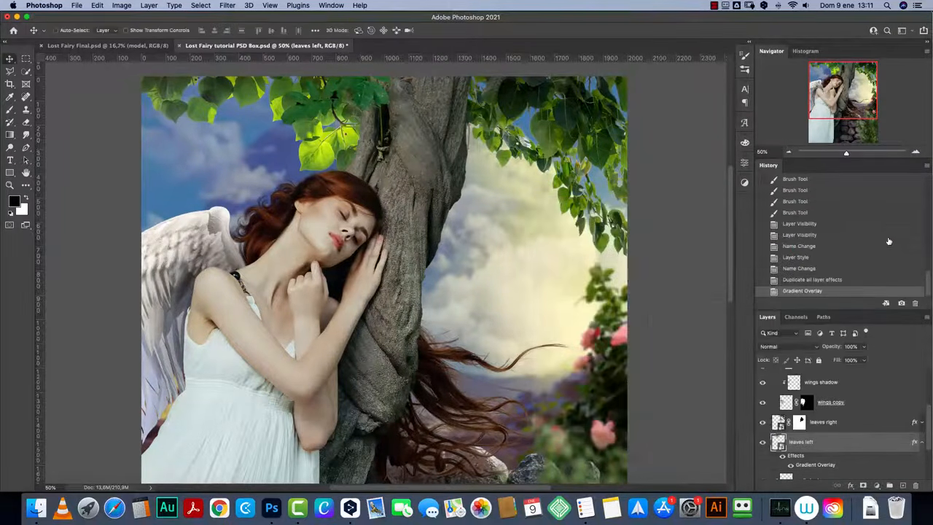
# Step: Turn the leaves right layer's effects off and on to compare the leaves with and without the gradient
pyautogui.click(921, 422)
pyautogui.click(783, 437)
pyautogui.click(782, 436)
pyautogui.click(782, 437)
pyautogui.click(783, 436)
# Step: Slightly reduce the scale of the leaves right layer's gradient overlay and apply the change
pyautogui.click(787, 153)
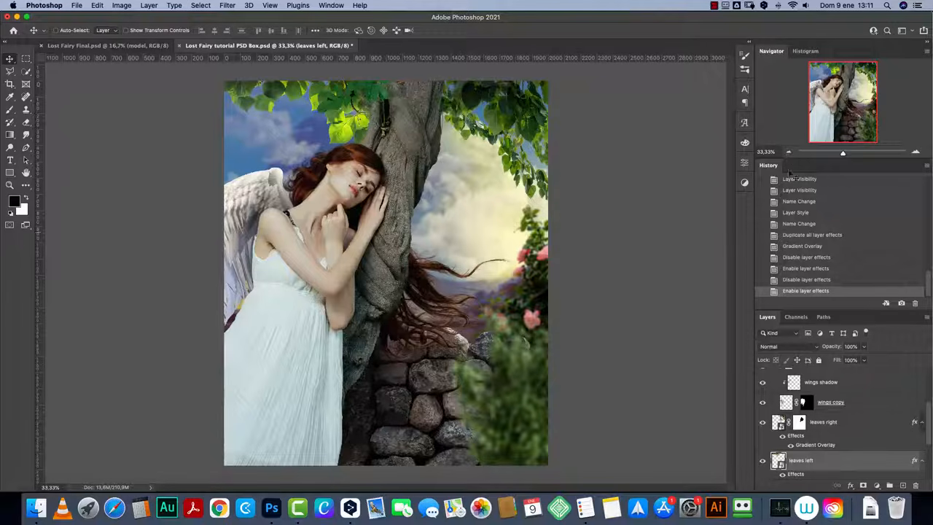
pyautogui.doubleClick(824, 445)
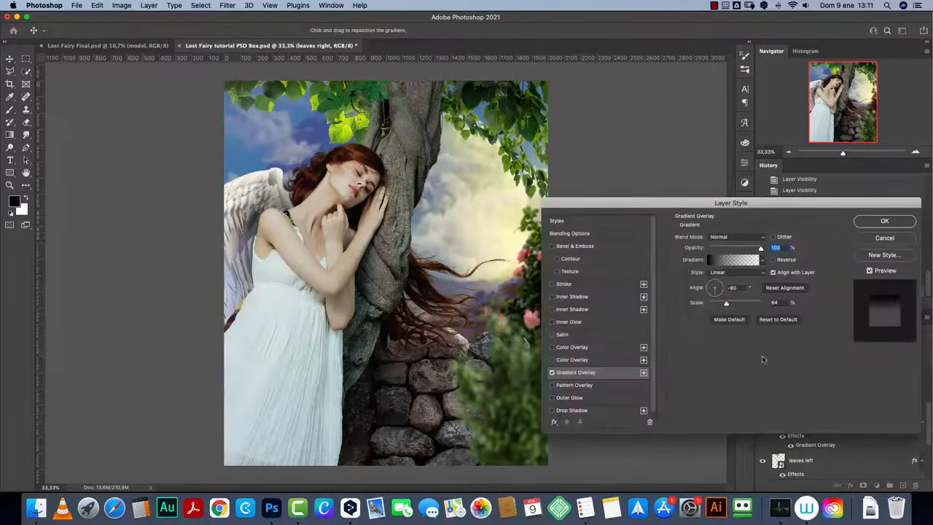
pyautogui.moveTo(726, 305)
pyautogui.mouseDown()
pyautogui.moveTo(713, 305)
pyautogui.moveTo(724, 304)
pyautogui.mouseUp()
pyautogui.click(883, 220)
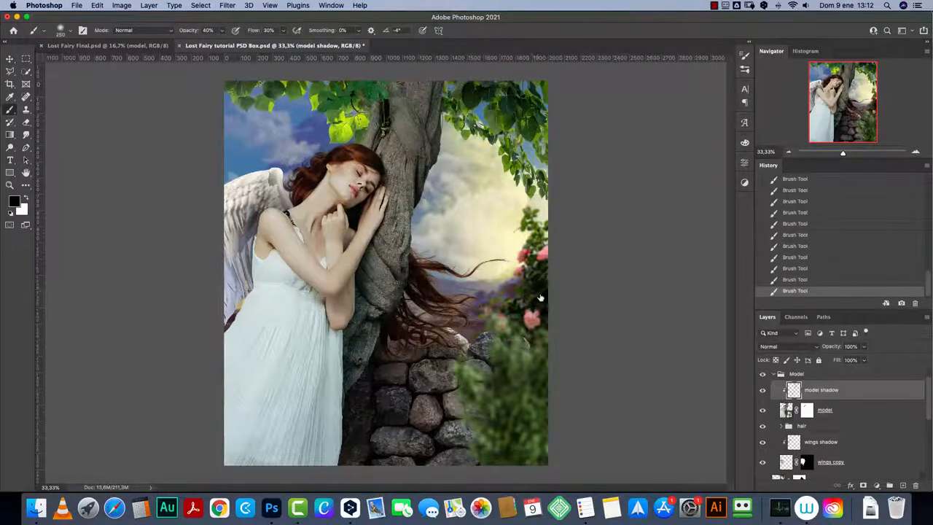
# Step: Compare the document's opened state with Snapshot 1 in the history, and check the image with the model shadow layer hidden and shown
pyautogui.click(763, 392)
pyautogui.click(763, 391)
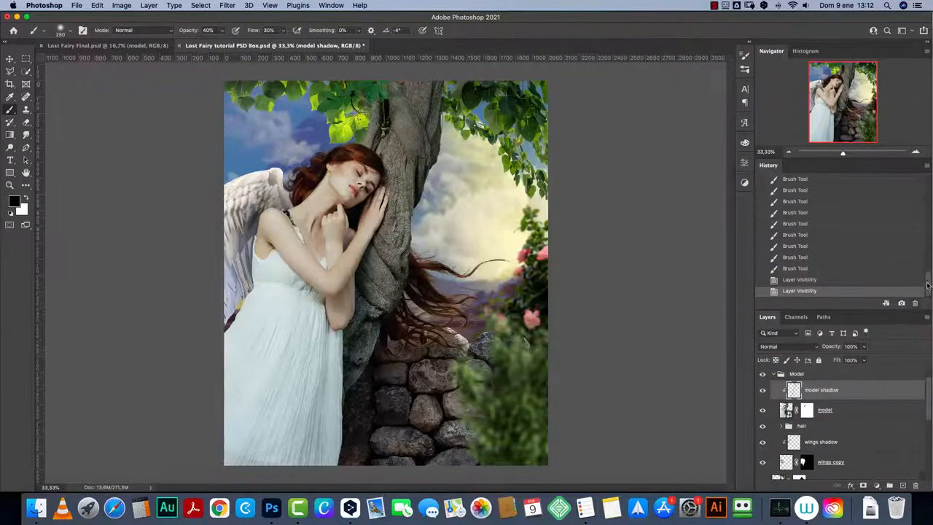
pyautogui.scroll(10, 808, 219)
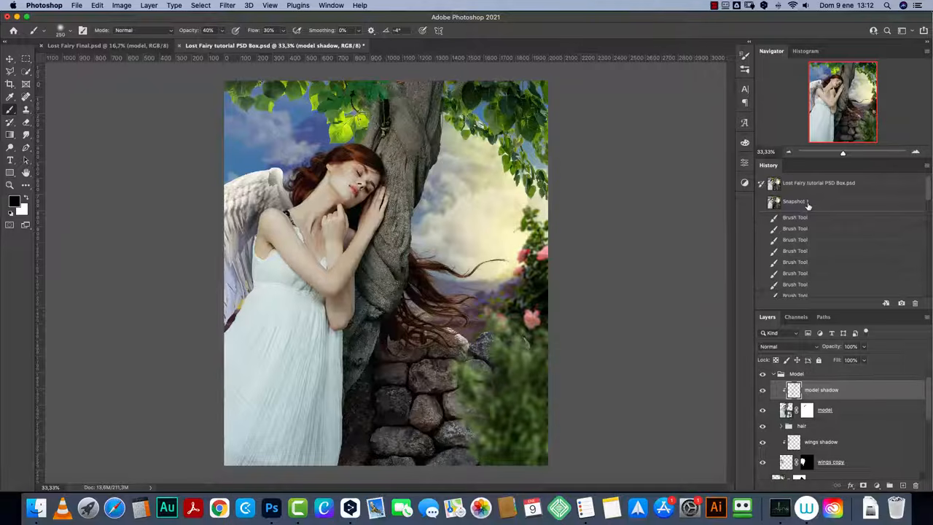
pyautogui.click(805, 185)
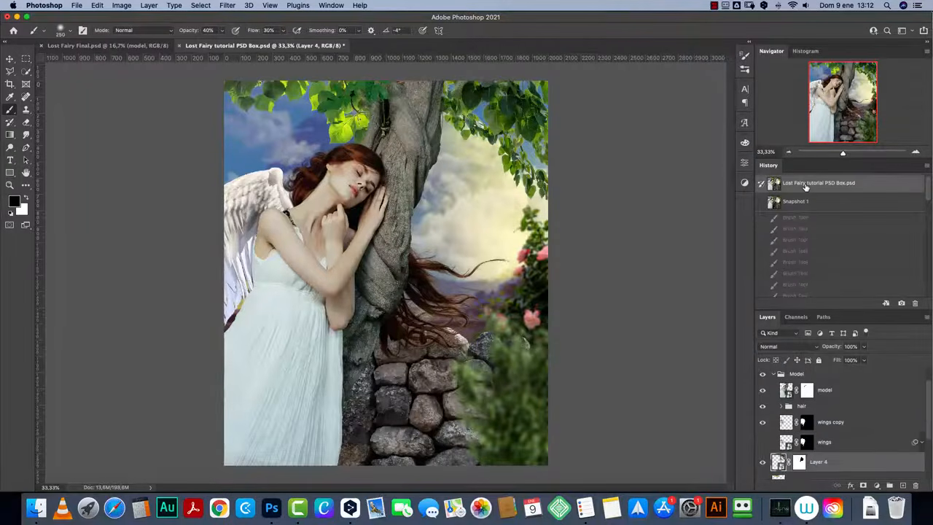
pyautogui.click(799, 203)
pyautogui.click(804, 188)
pyautogui.click(801, 201)
pyautogui.click(805, 186)
pyautogui.click(802, 201)
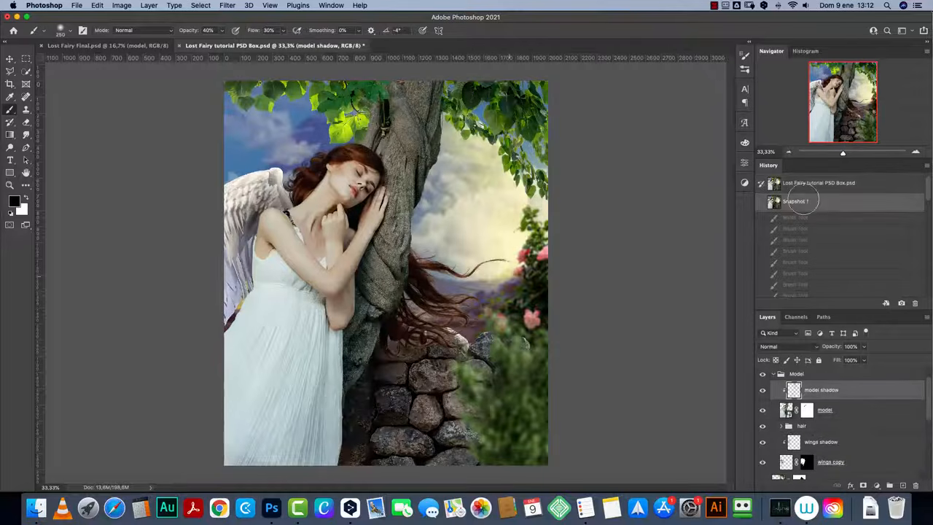
pyautogui.click(805, 186)
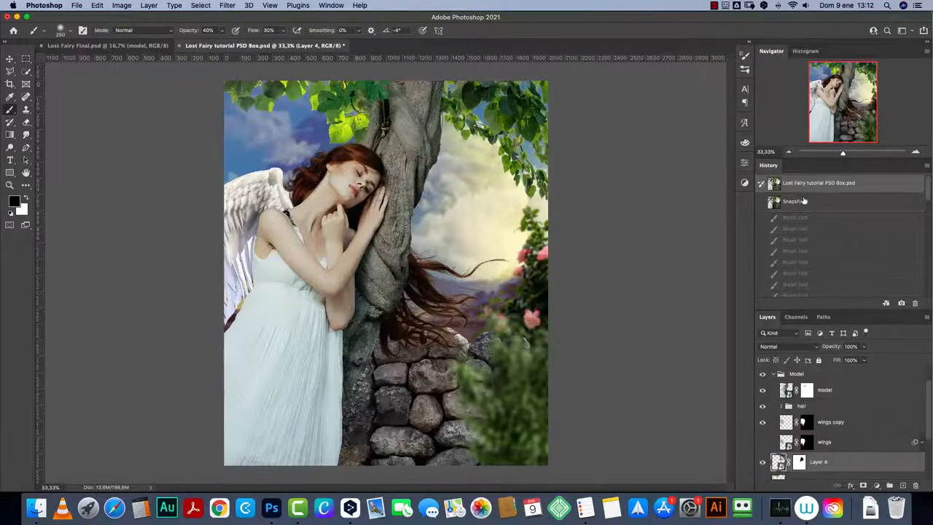
pyautogui.click(804, 201)
pyautogui.click(805, 186)
pyautogui.click(802, 201)
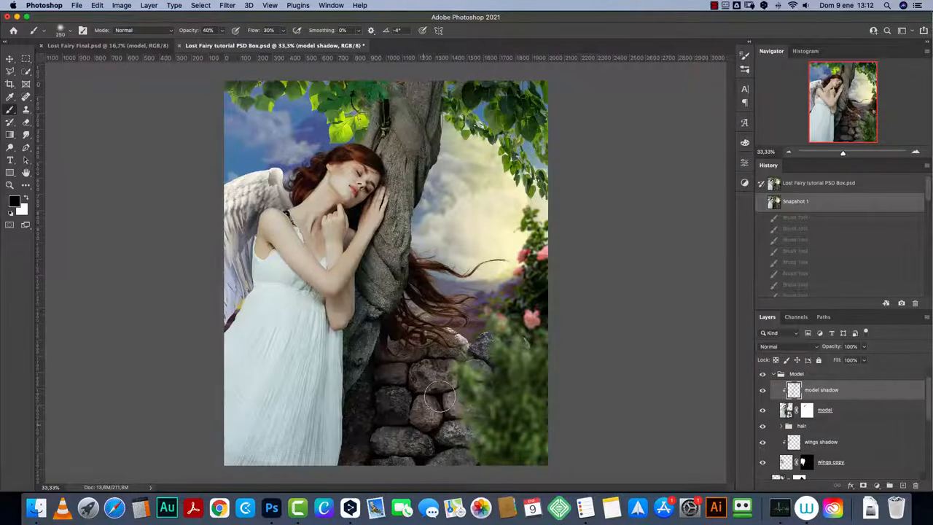
pyautogui.click(762, 390)
pyautogui.click(762, 390)
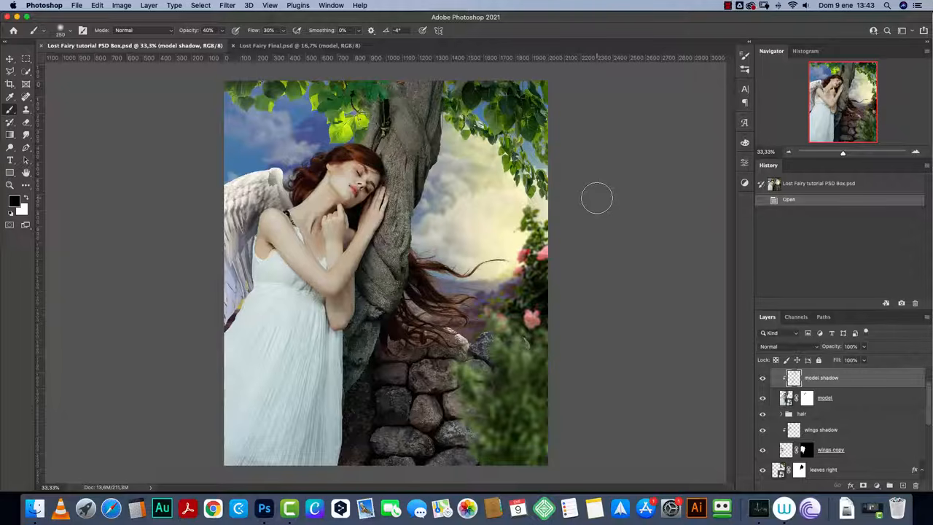
# Step: Create a new layer above model shadow, put it in a group named "Ambient elemens" and select the layer inside it
pyautogui.click(902, 486)
pyautogui.doubleClick(810, 379)
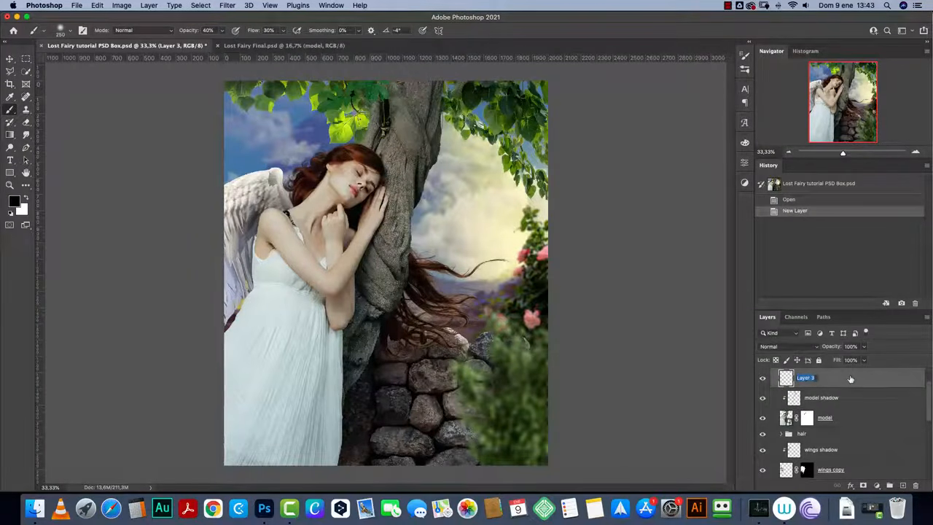
pyautogui.press('super+g')
pyautogui.doubleClick(805, 373)
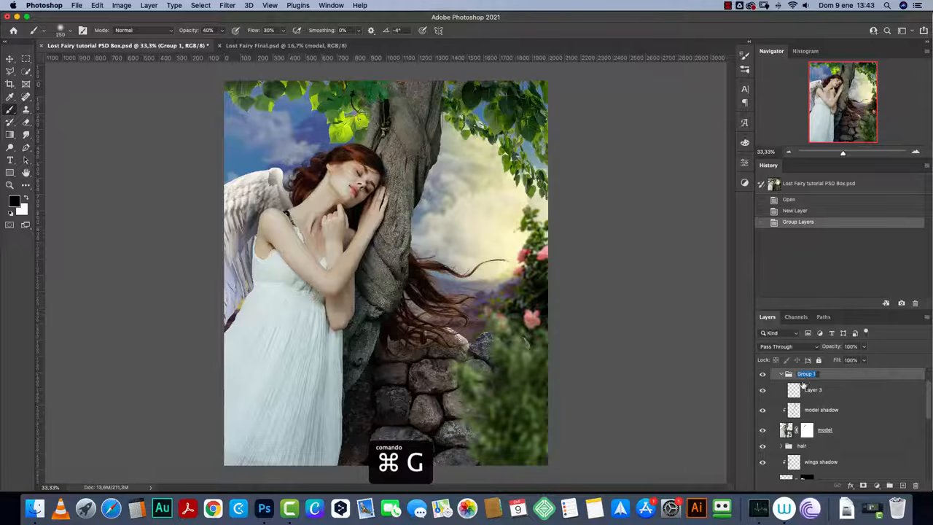
pyautogui.write('Ambient')
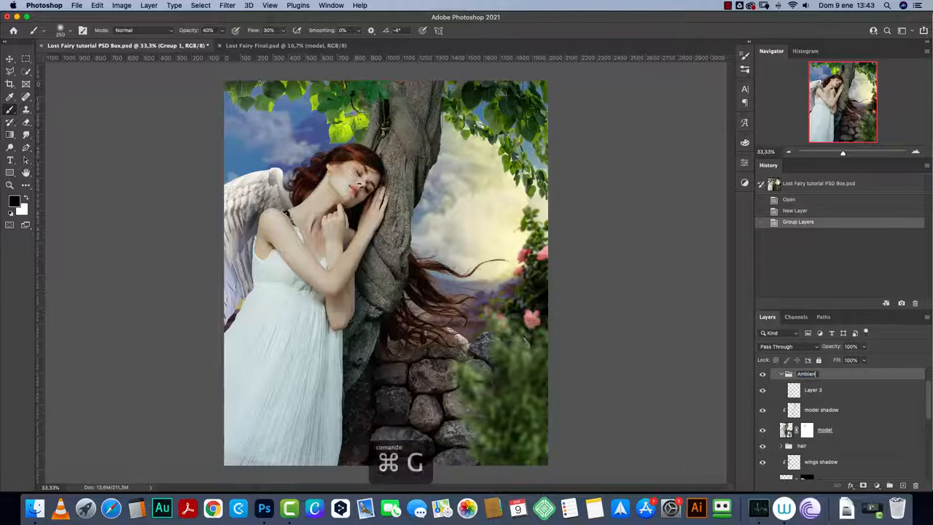
pyautogui.write(' elemens')
pyautogui.press('Return')
pyautogui.click(809, 394)
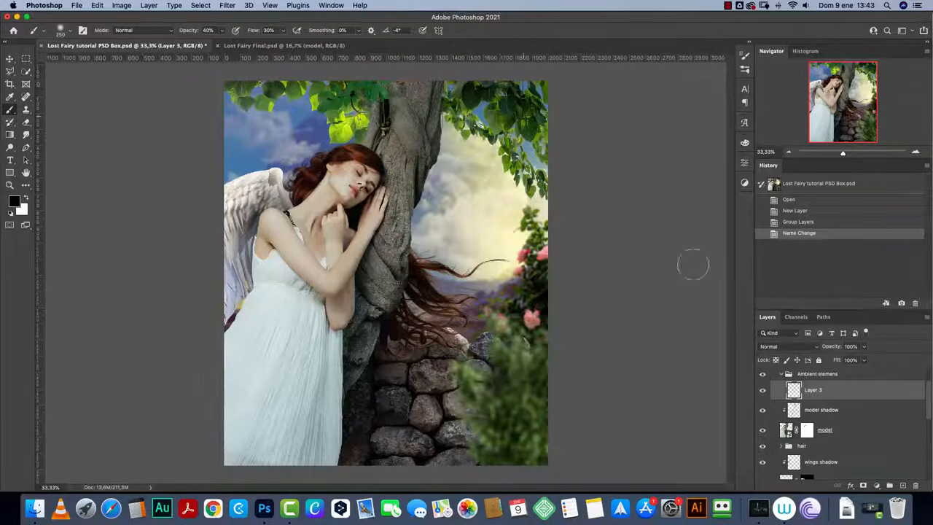
# Step: Open green-leaves-white-background.jpeg from the Resources folder, discarding its embedded color profile
pyautogui.press('v')
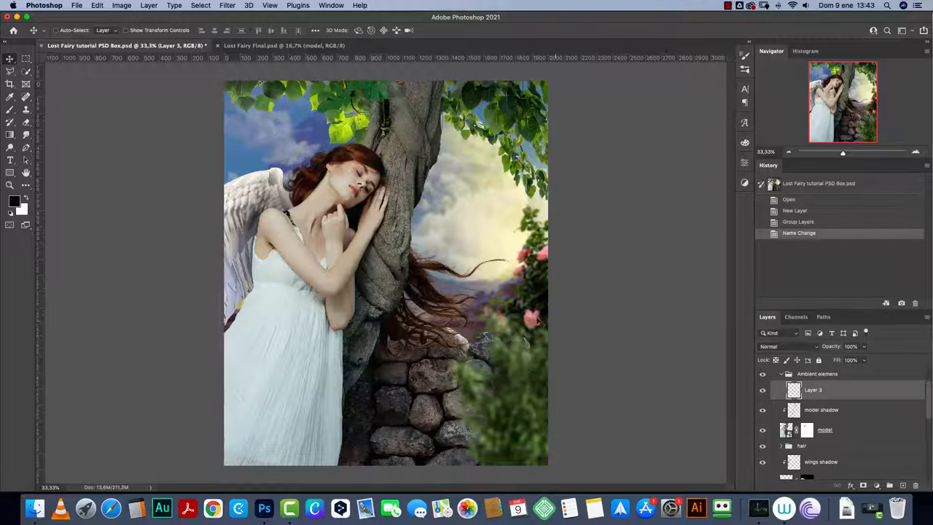
pyautogui.press('super+o')
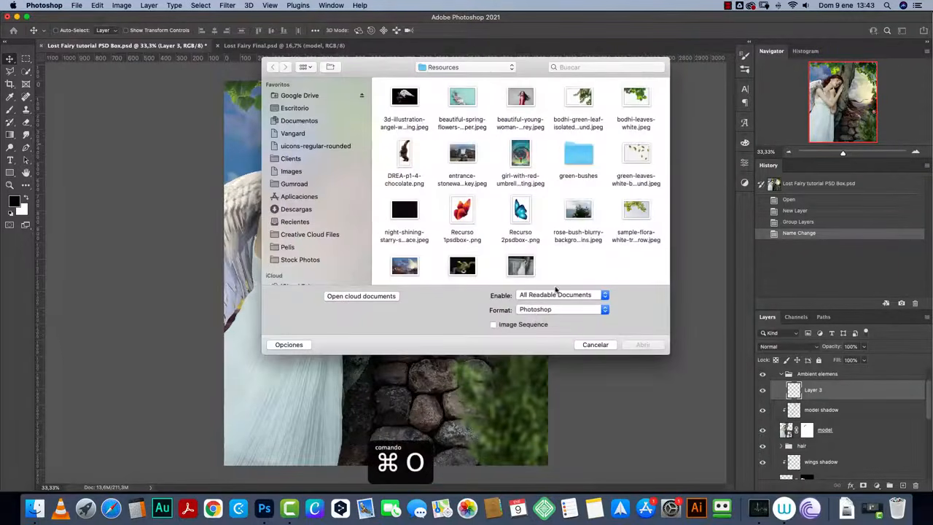
pyautogui.click(637, 157)
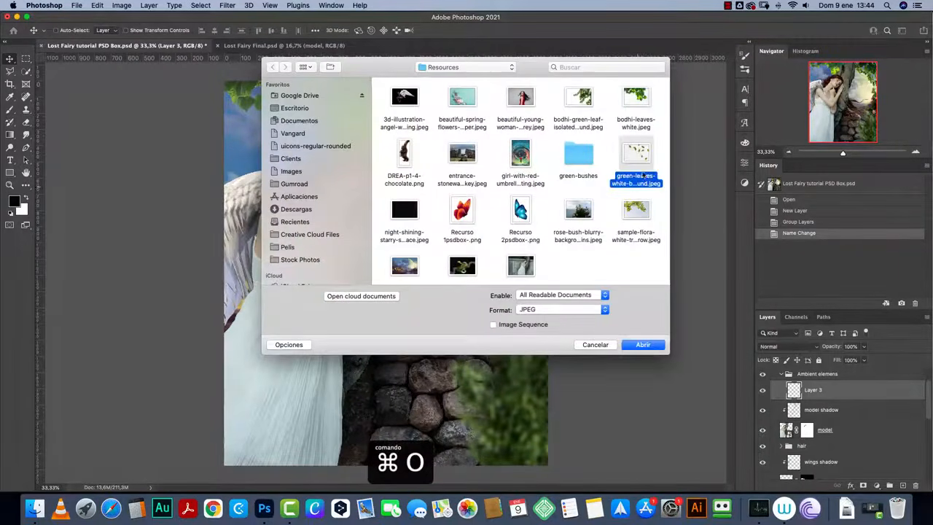
pyautogui.click(653, 346)
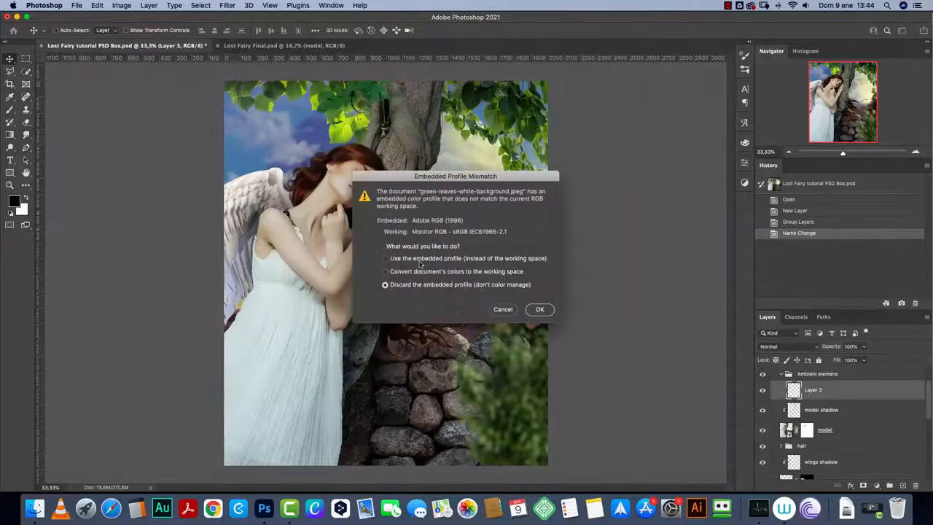
pyautogui.click(539, 309)
pyautogui.press('super+1')
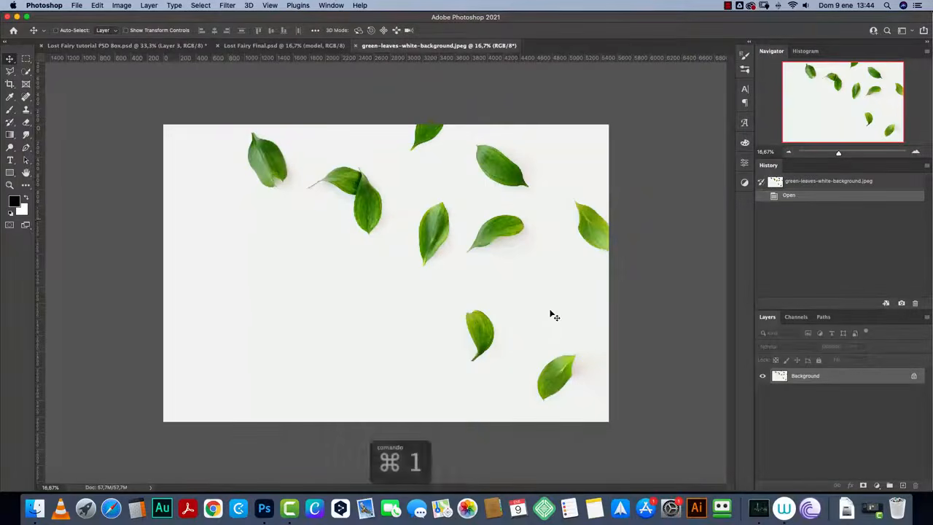
pyautogui.moveTo(845, 107); pyautogui.dragTo(851, 76)
pyautogui.click(788, 151)
pyautogui.click(789, 151)
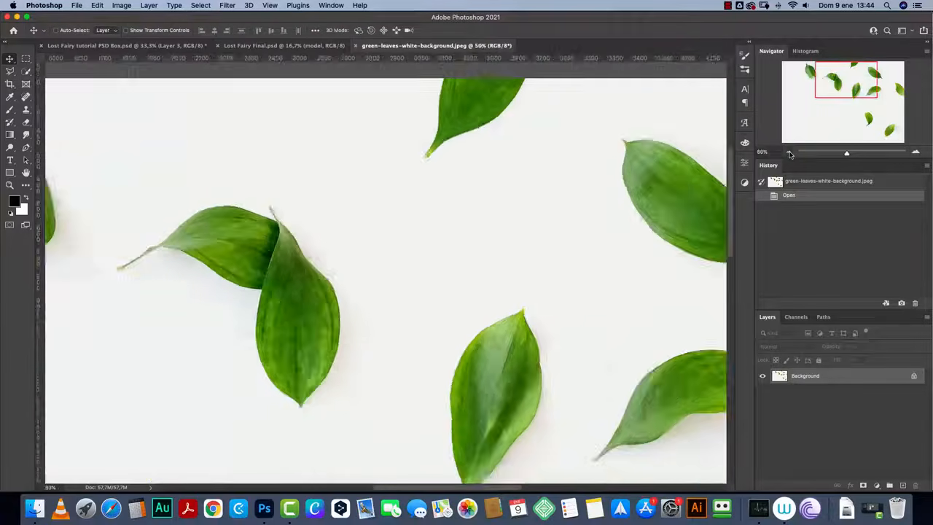
pyautogui.click(789, 152)
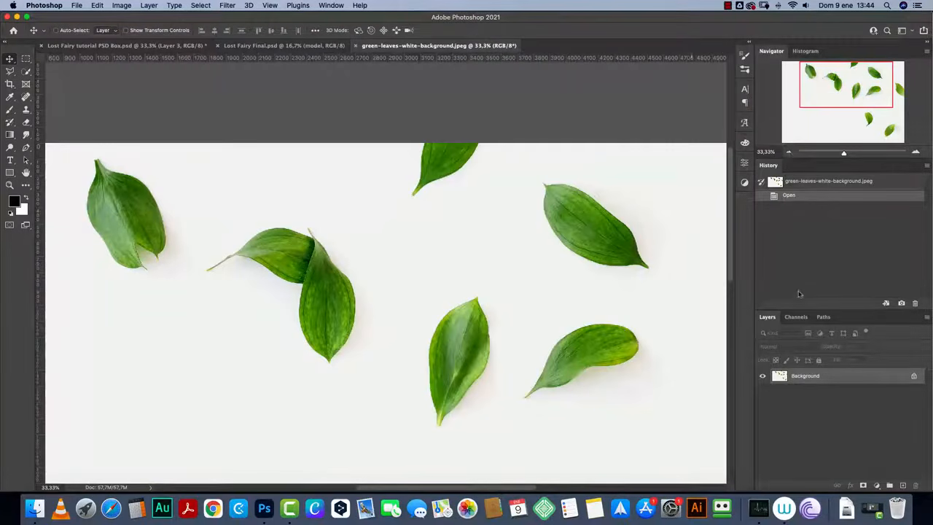
# Step: Inspect the leaves image in its Blue channel and return to the full RGB view
pyautogui.click(800, 316)
pyautogui.click(793, 374)
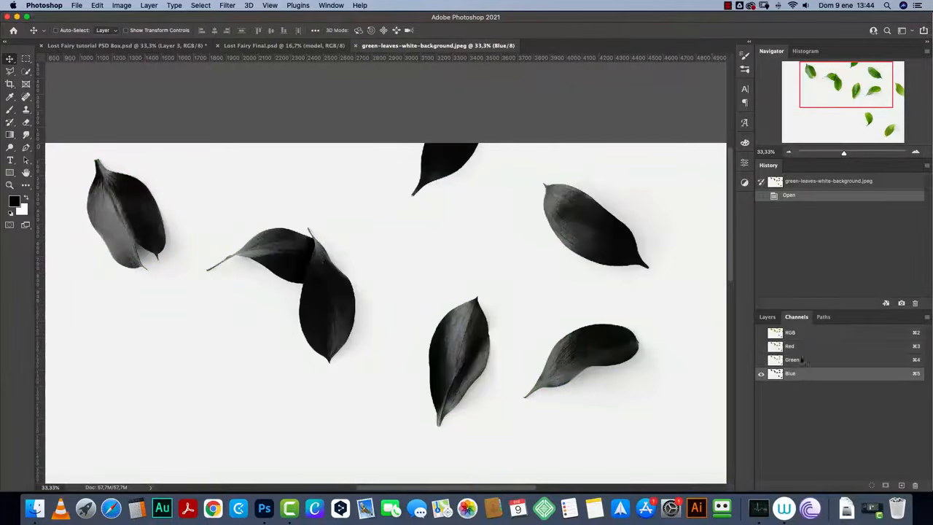
pyautogui.click(808, 333)
pyautogui.click(767, 317)
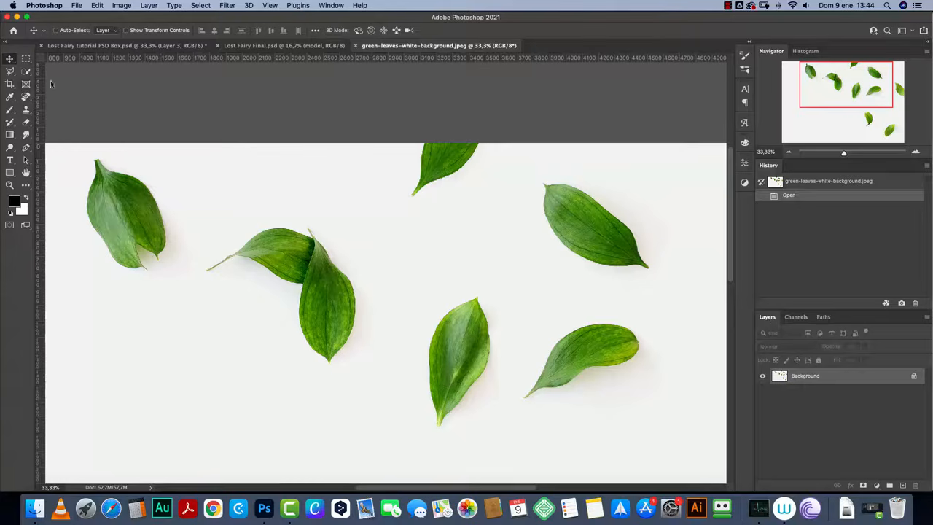
# Step: Remove the white background around the leaves with the Magic Wand and a layer mask refined in Select and Mask, and apply the mask
pyautogui.click(26, 72)
pyautogui.click(27, 73)
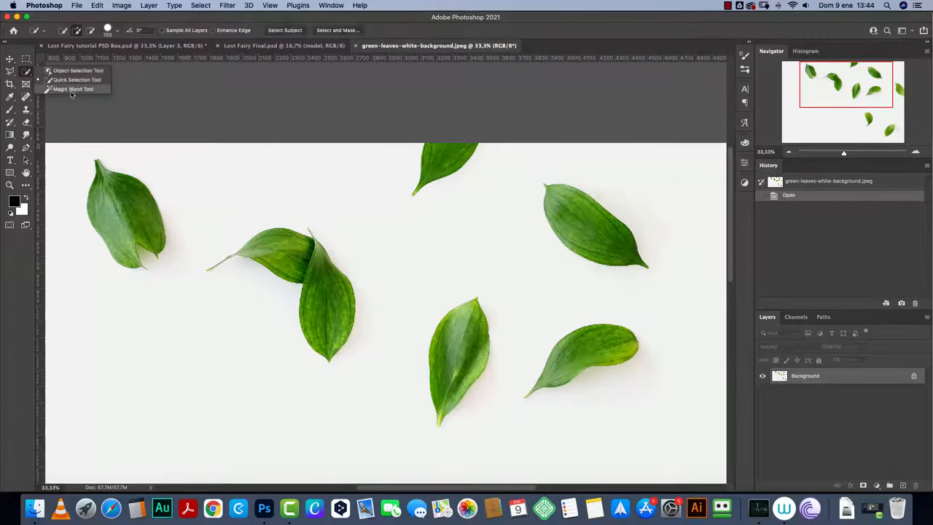
pyautogui.click(70, 89)
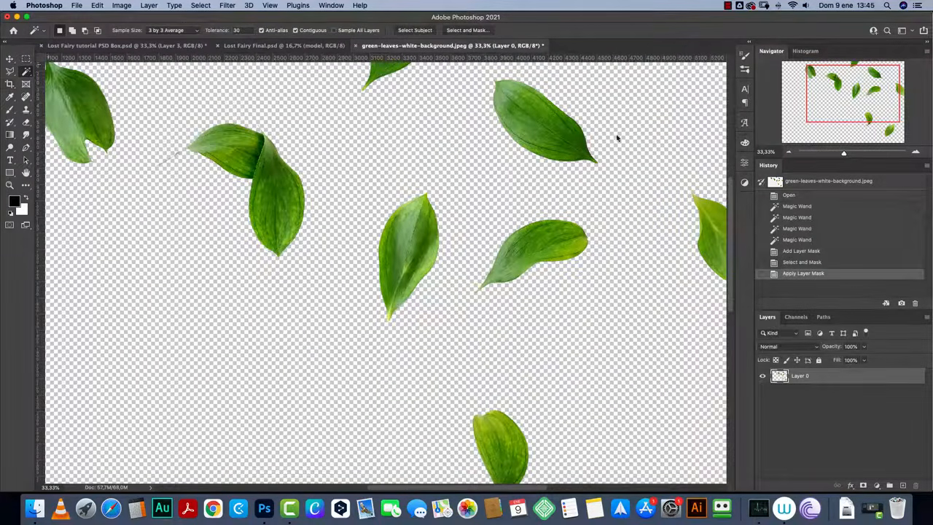
# Step: Lasso the single dark green leaf in the upper right of the leaves image and copy it
pyautogui.click(11, 72)
pyautogui.click(54, 80)
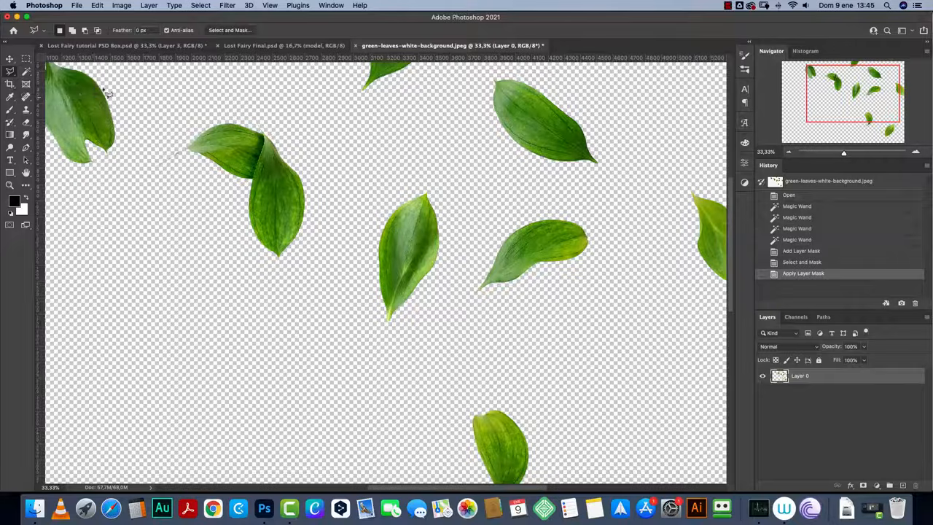
pyautogui.moveTo(537, 210); pyautogui.dragTo(468, 264)
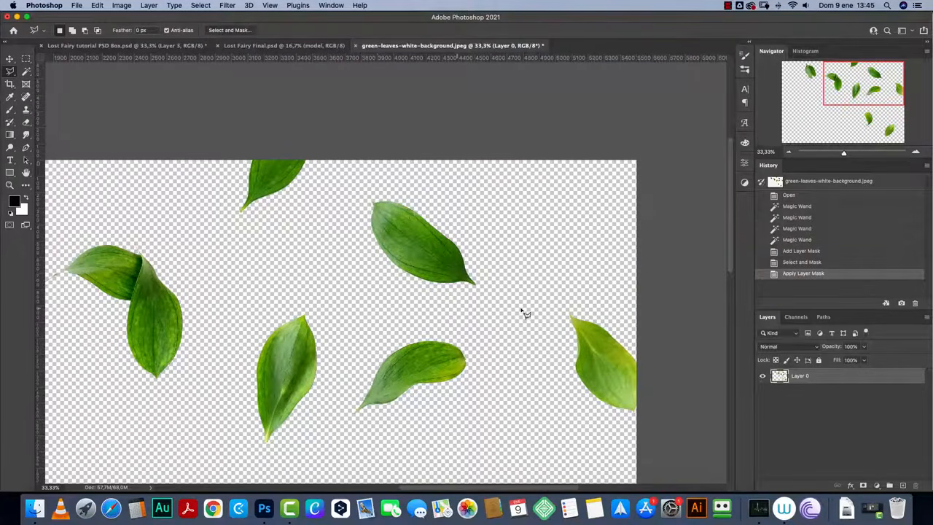
pyautogui.click(10, 71)
pyautogui.click(55, 72)
pyautogui.moveTo(366, 192)
pyautogui.mouseDown()
pyautogui.moveTo(386, 304)
pyautogui.moveTo(488, 314)
pyautogui.moveTo(499, 244)
pyautogui.moveTo(366, 173)
pyautogui.mouseUp()
pyautogui.press('super+c')
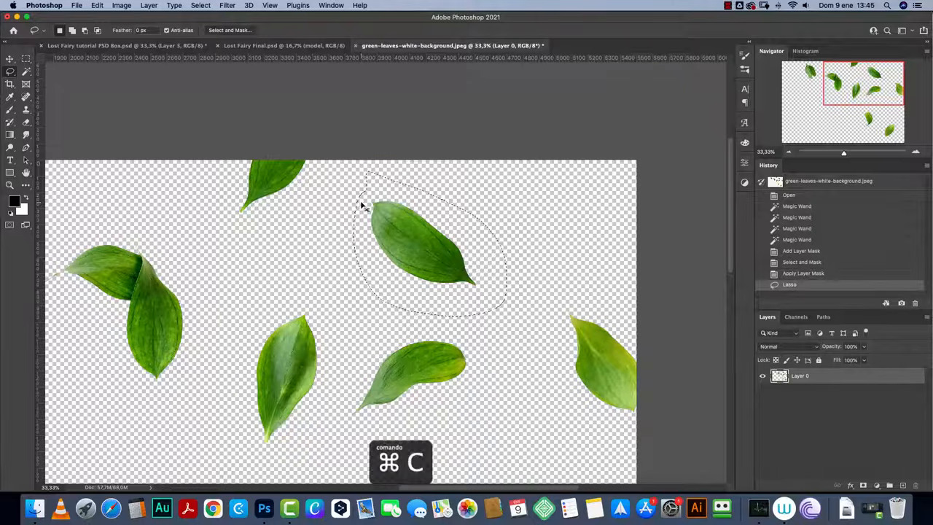
# Step: Check the layer order in Lost Fairy Final.psd and move the tutorial document's "Ambient elemens" group to the top of the layer stack
pyautogui.click(321, 51)
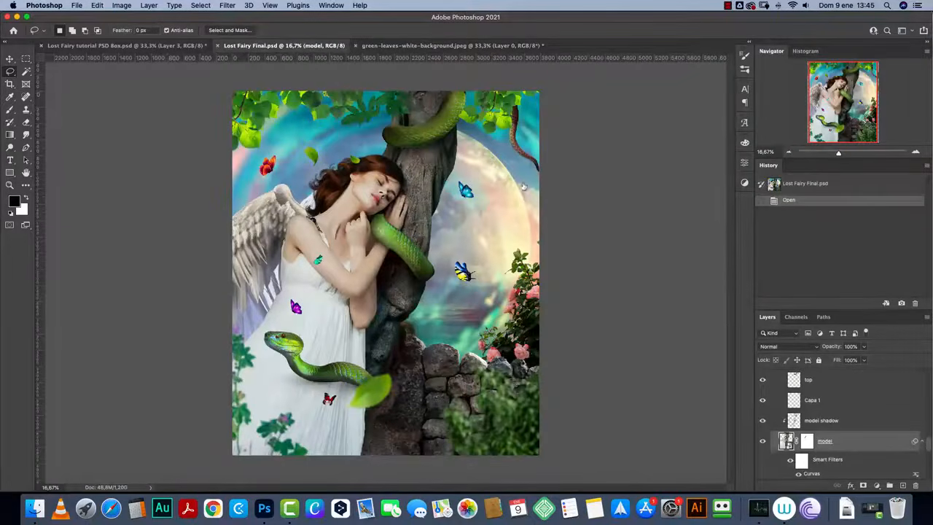
pyautogui.moveTo(927, 444); pyautogui.dragTo(923, 362)
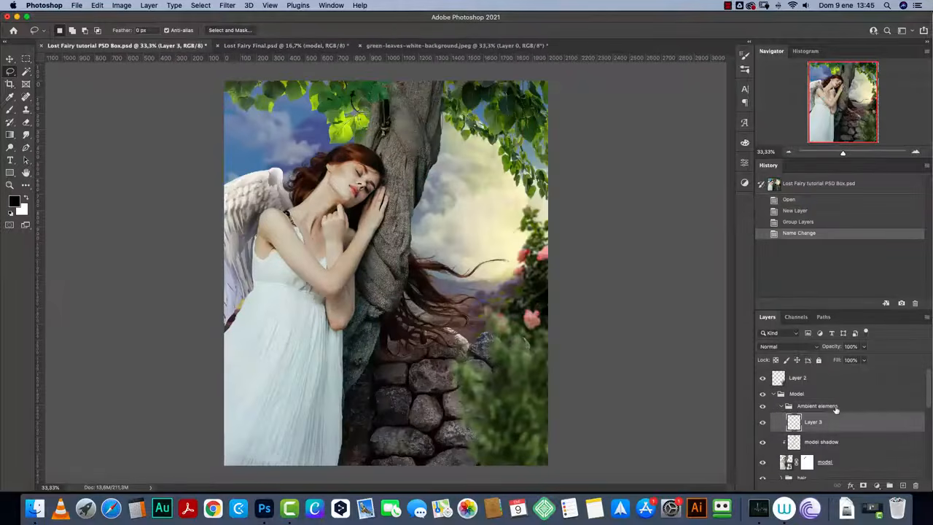
pyautogui.click(835, 408)
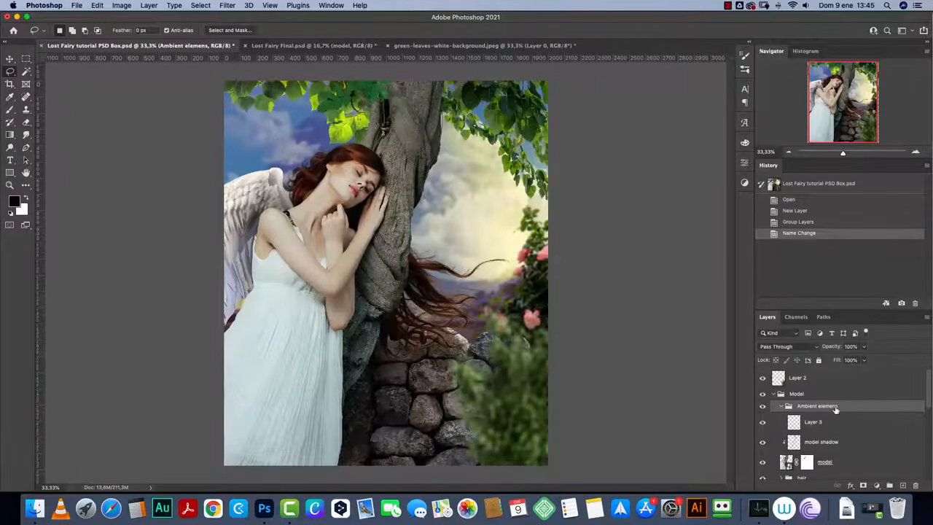
pyautogui.moveTo(826, 408); pyautogui.dragTo(814, 371)
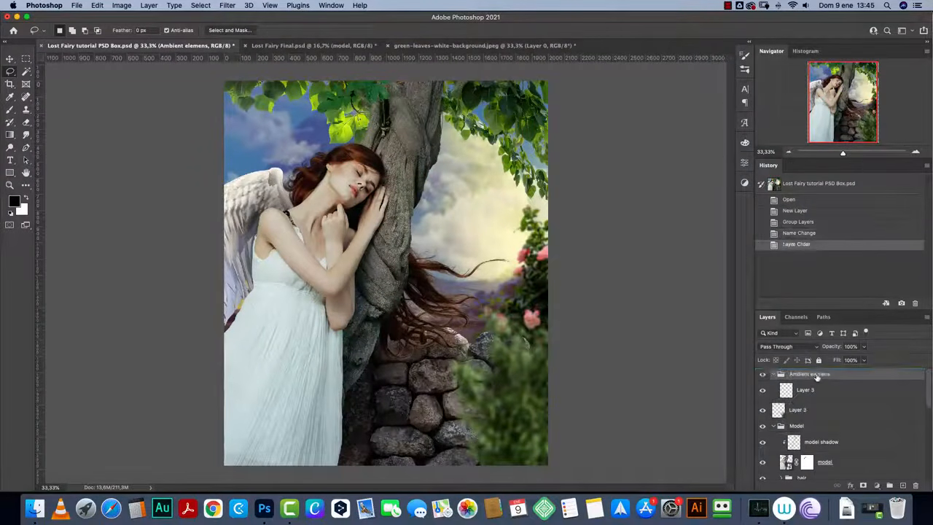
# Step: Paste the copied leaf into Layer 3, and shrink and rotate it at the lower-left edge of the image over the dress
pyautogui.click(801, 390)
pyautogui.press('super+v')
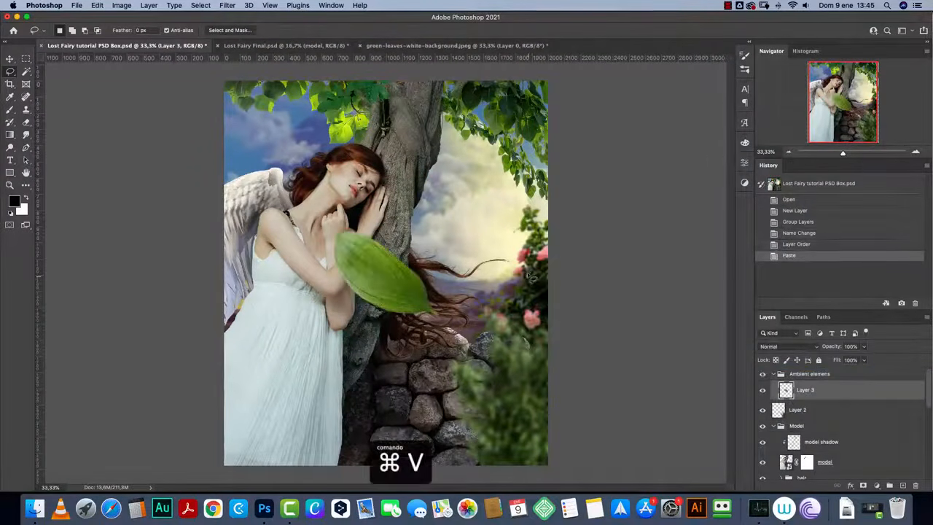
pyautogui.press('super+t')
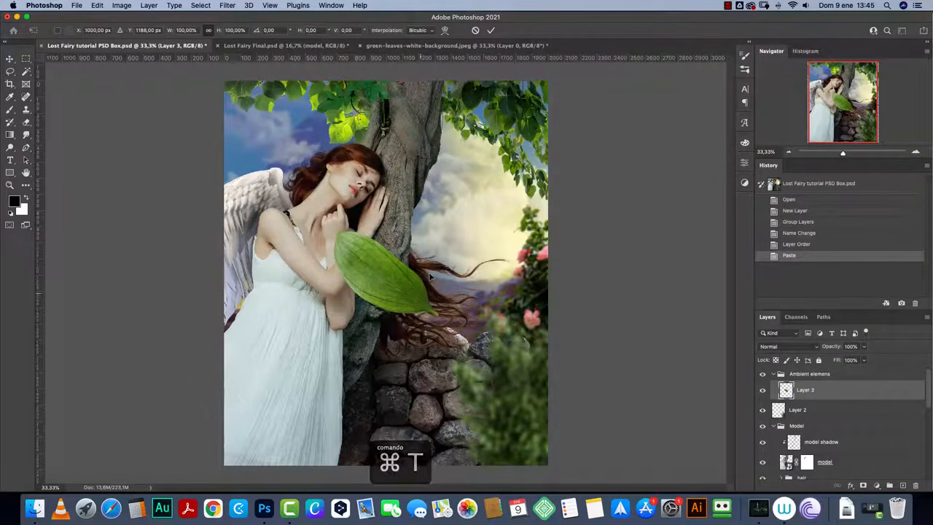
pyautogui.moveTo(403, 274); pyautogui.dragTo(246, 374)
pyautogui.moveTo(294, 324); pyautogui.dragTo(239, 382)
pyautogui.moveTo(268, 314); pyautogui.dragTo(246, 345)
pyautogui.moveTo(236, 387); pyautogui.dragTo(263, 392)
pyautogui.moveTo(280, 351); pyautogui.dragTo(290, 380)
pyautogui.press('Return')
# Step: Apply a 15 px Field Blur to the leaf over the dress and move it slightly upward
pyautogui.click(227, 6)
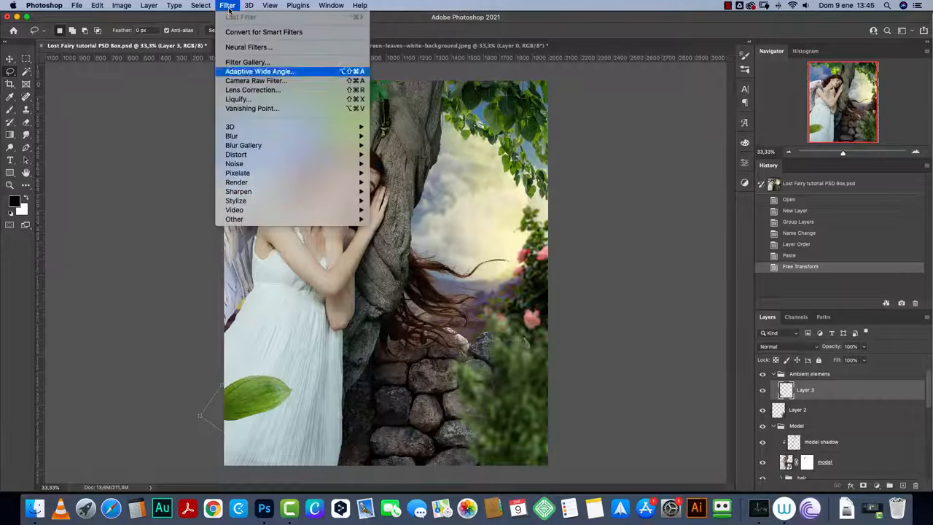
pyautogui.moveTo(335, 145)
pyautogui.click(397, 145)
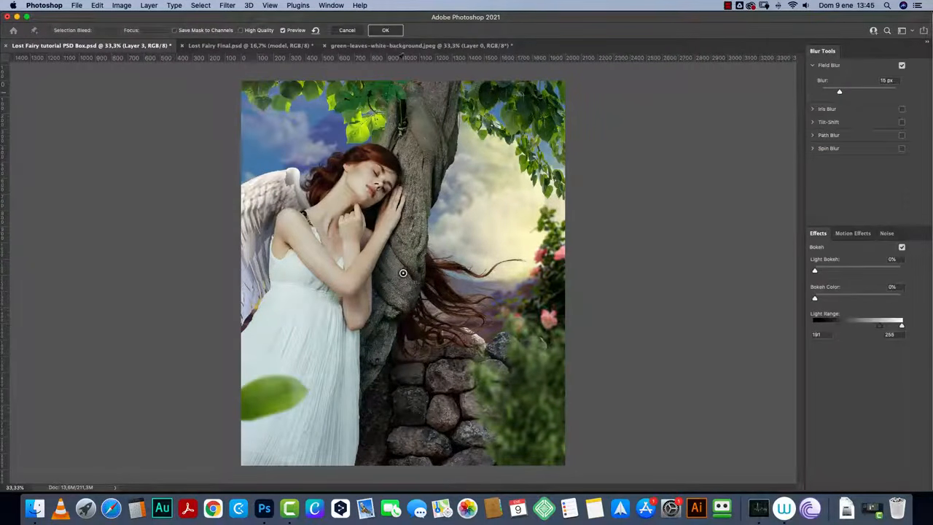
pyautogui.click(388, 29)
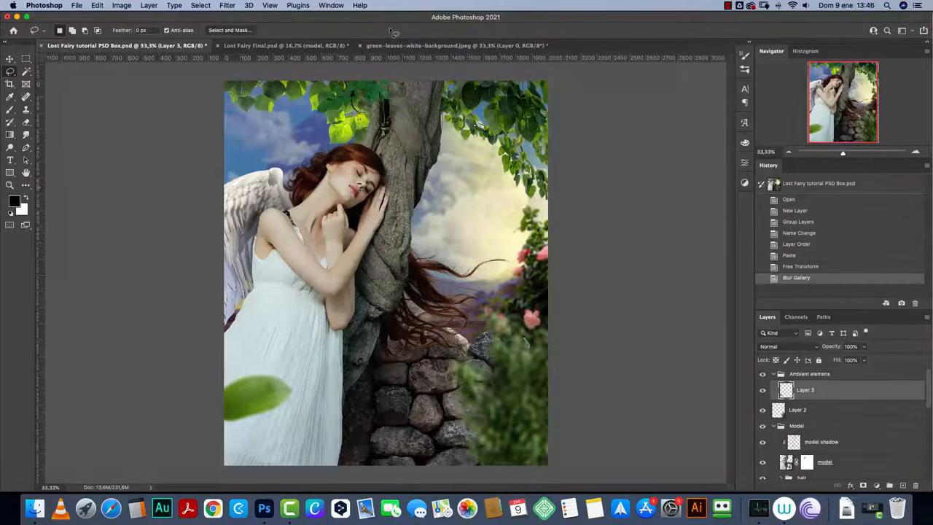
pyautogui.press('v')
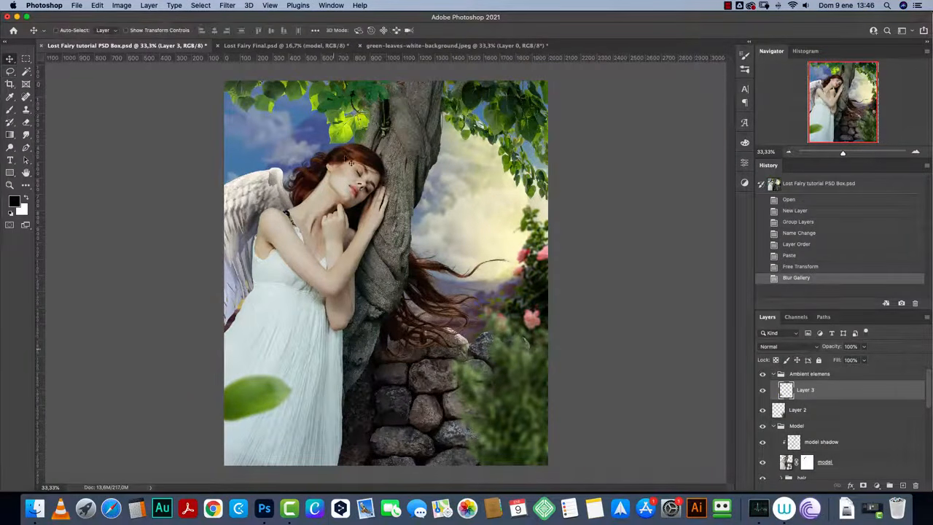
pyautogui.moveTo(271, 373)
pyautogui.mouseDown()
pyautogui.moveTo(255, 246)
pyautogui.moveTo(266, 332)
pyautogui.mouseUp()
# Step: Return to the green leaves image, lasso another leaf and copy it
pyautogui.click(437, 45)
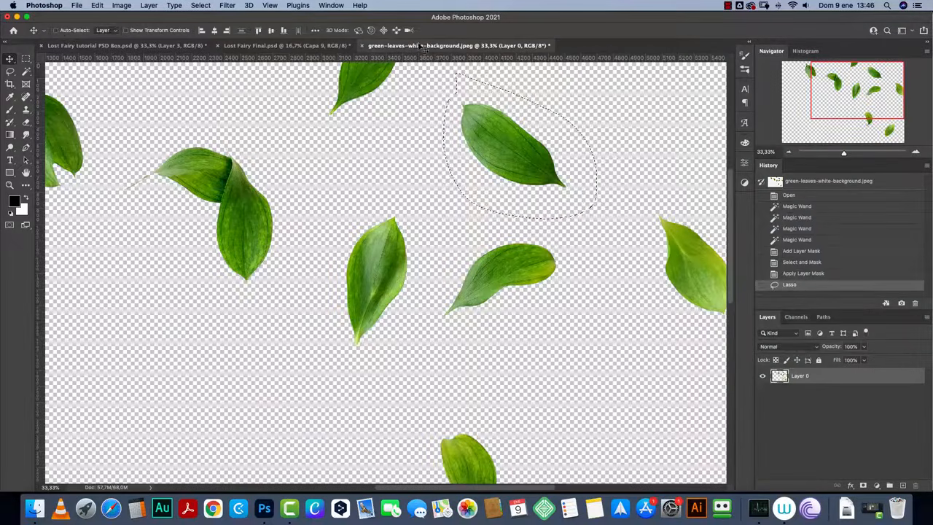
pyautogui.click(11, 71)
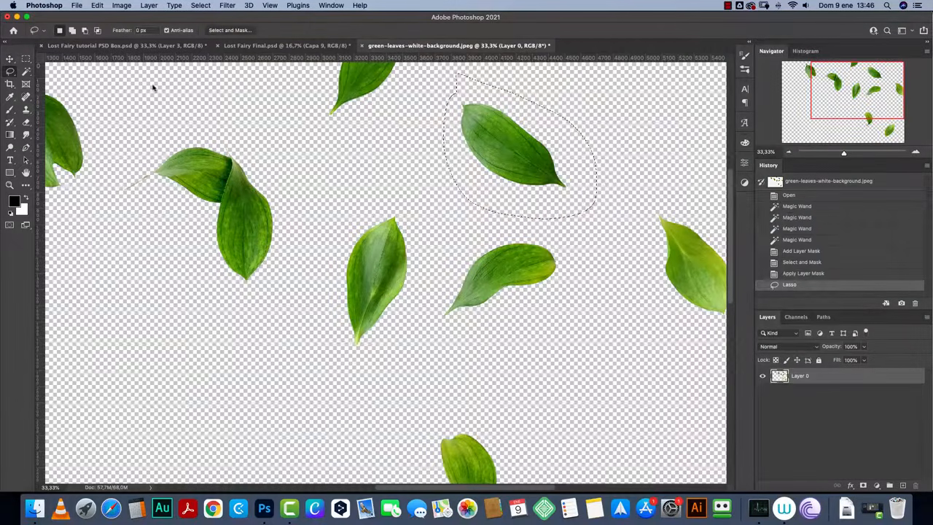
pyautogui.click(788, 151)
pyautogui.moveTo(416, 202)
pyautogui.mouseDown()
pyautogui.moveTo(381, 295)
pyautogui.moveTo(458, 304)
pyautogui.moveTo(437, 181)
pyautogui.mouseUp()
pyautogui.press('super+c')
# Step: Paste the leaf as a new layer, scale it to about 36%, rotate it about 113° and place it over the stone wall
pyautogui.click(236, 46)
pyautogui.press('super+v')
pyautogui.press('super+t')
pyautogui.moveTo(402, 239)
pyautogui.mouseDown()
pyautogui.moveTo(391, 265)
pyautogui.moveTo(410, 301)
pyautogui.moveTo(398, 311)
pyautogui.moveTo(453, 345)
pyautogui.mouseUp()
pyautogui.press('Return')
pyautogui.press('super+d')
pyautogui.press('v')
pyautogui.moveTo(408, 326); pyautogui.dragTo(510, 227)
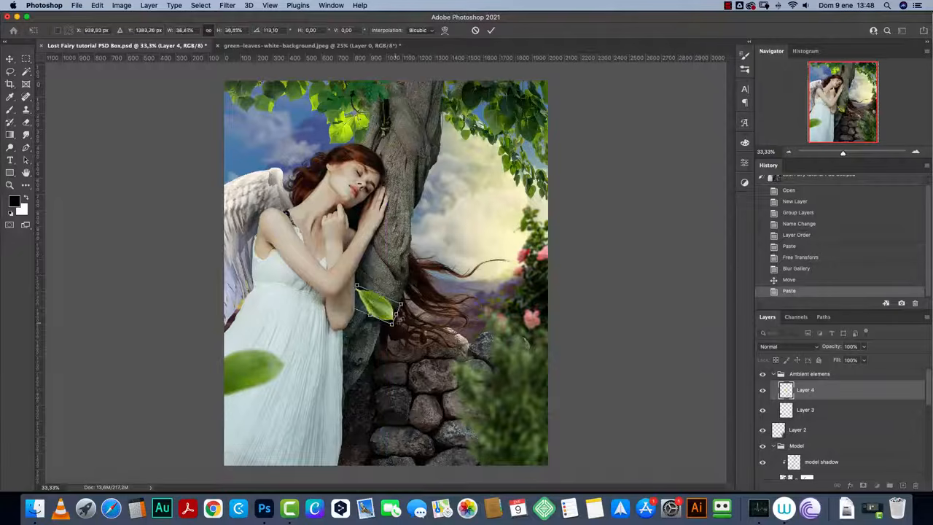
pyautogui.moveTo(375, 304); pyautogui.dragTo(437, 402)
pyautogui.press('Return')
# Step: Lasso and copy a third leaf from the leaves image and paste it into the composite for transforming
pyautogui.click(313, 46)
pyautogui.moveTo(579, 154); pyautogui.dragTo(577, 159)
pyautogui.press('super+c')
pyautogui.click(146, 45)
pyautogui.press('super+v')
pyautogui.press('super+t')
# Step: Scale the third leaf to about 50%, rotate it about 80°, place it in the sky above the wing and reapply the last blur filter
pyautogui.moveTo(442, 236); pyautogui.dragTo(382, 277)
pyautogui.moveTo(406, 274); pyautogui.dragTo(397, 360)
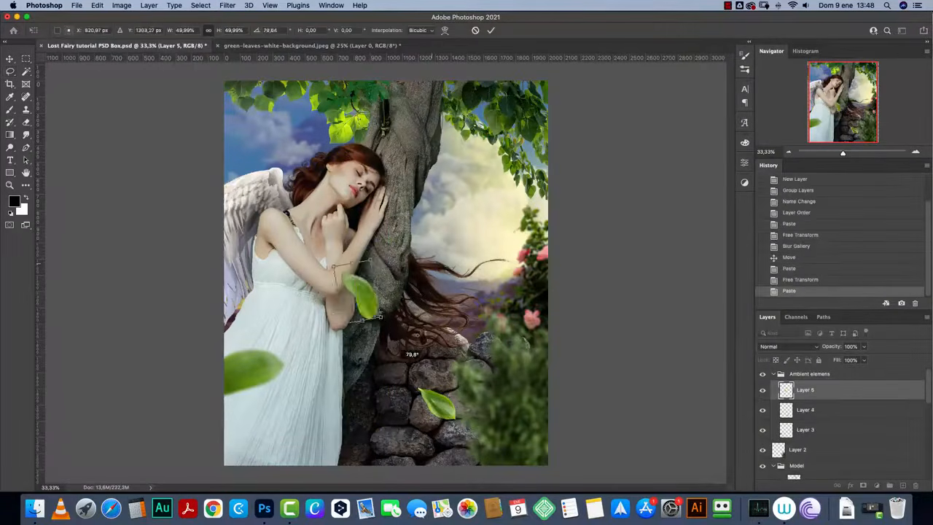
pyautogui.moveTo(360, 299); pyautogui.dragTo(261, 155)
pyautogui.press('Return')
pyautogui.click(228, 6)
pyautogui.click(243, 16)
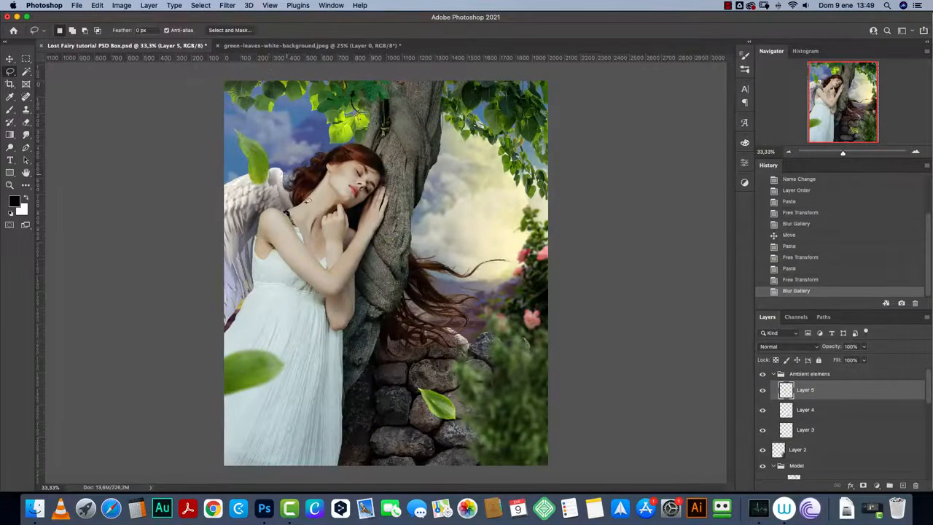
# Step: Lasso and copy a fourth leaf from the leaves image and paste it as a new layer in the composite
pyautogui.click(314, 45)
pyautogui.moveTo(489, 301); pyautogui.dragTo(492, 306)
pyautogui.press('super+c')
pyautogui.click(146, 45)
pyautogui.press('super+v')
# Step: Scale down the fourth leaf and move it beside the model's bent elbow on the bodice
pyautogui.press('super+t')
pyautogui.moveTo(414, 221)
pyautogui.mouseDown()
pyautogui.moveTo(377, 297)
pyautogui.moveTo(376, 279)
pyautogui.mouseUp()
pyautogui.press('Return')
pyautogui.moveTo(377, 321); pyautogui.dragTo(317, 293)
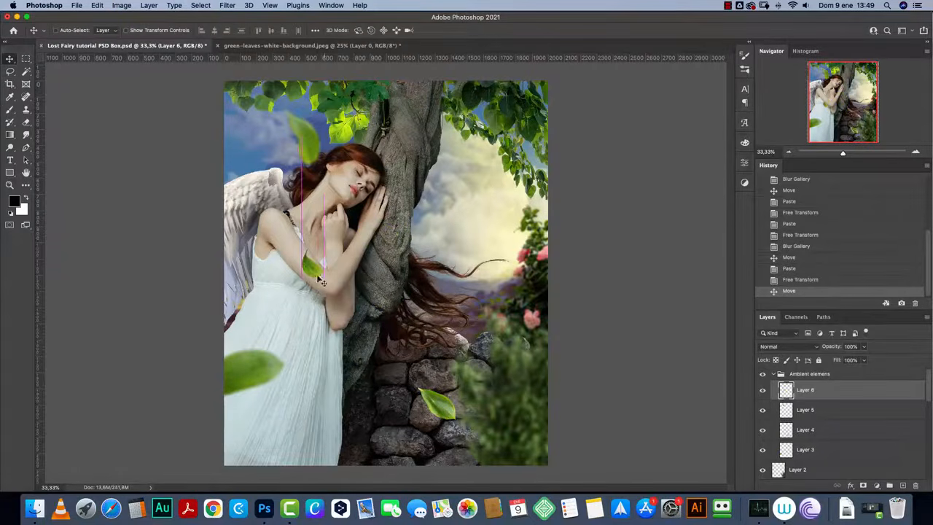
# Step: Clear the previous selection in the leaves image, lasso the bottom-right leaf and copy it
pyautogui.click(313, 46)
pyautogui.press('super+z')
pyautogui.press('super+d')
pyautogui.press('l')
pyautogui.moveTo(539, 313); pyautogui.dragTo(532, 316)
pyautogui.press('super+c')
# Step: Paste the bottom-right leaf as a new layer, shrink it and place it near the hair tips beside the rose bush
pyautogui.click(145, 46)
pyautogui.press('super+v')
pyautogui.press('super+t')
pyautogui.moveTo(423, 228); pyautogui.dragTo(364, 291)
pyautogui.moveTo(369, 279)
pyautogui.mouseDown()
pyautogui.moveTo(501, 245)
pyautogui.moveTo(483, 271)
pyautogui.mouseUp()
pyautogui.press('Return')
pyautogui.press('v')
# Step: Deselect in the leaves image, lasso the upright pointed leaf near the middle and copy it
pyautogui.click(321, 45)
pyautogui.press('l')
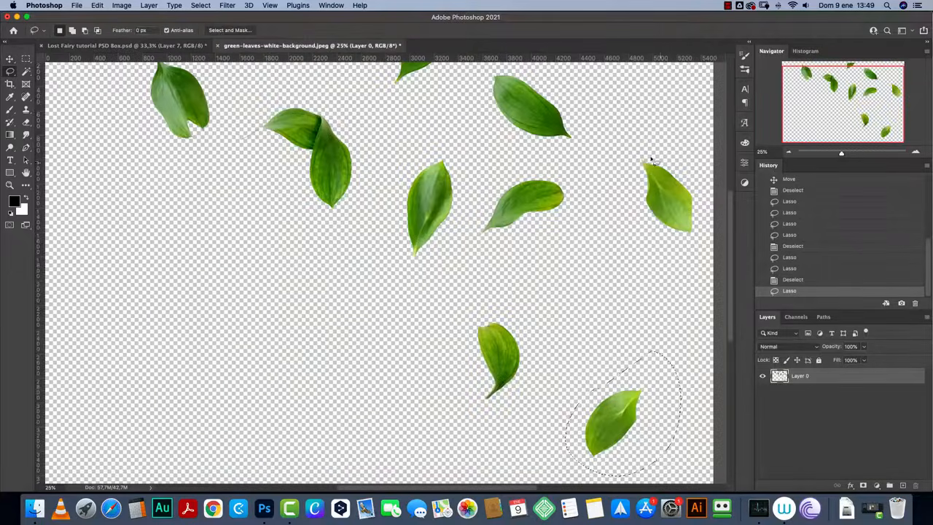
pyautogui.press('super+d')
pyautogui.scroll(5, 516, 229)
pyautogui.scroll(-7, 354, 212)
pyautogui.scroll(2, 468, 155)
pyautogui.moveTo(416, 113); pyautogui.dragTo(412, 116)
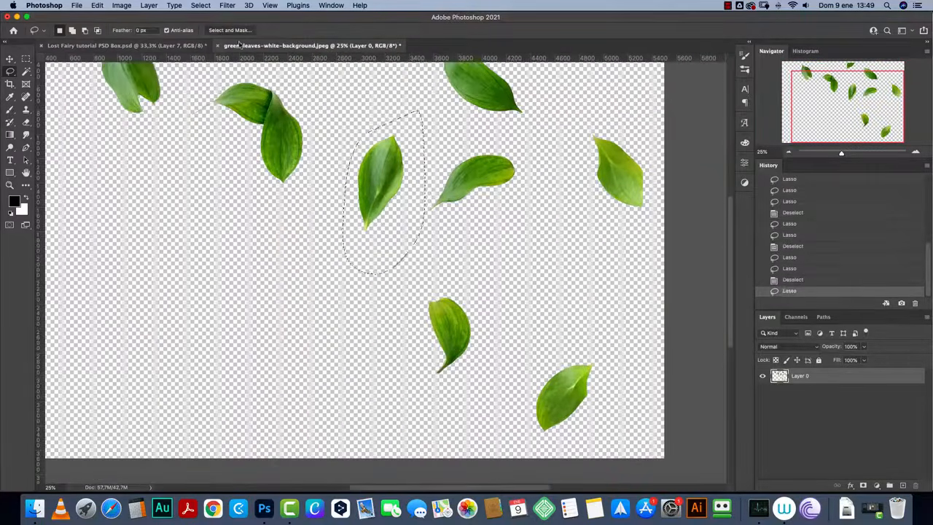
pyautogui.press('super+c')
# Step: Paste the upright leaf as a new layer, scale it down and place it at the trunk's edge beside the model's head
pyautogui.click(109, 45)
pyautogui.press('super+v')
pyautogui.press('super+t')
pyautogui.moveTo(386, 209)
pyautogui.mouseDown()
pyautogui.moveTo(386, 309)
pyautogui.moveTo(407, 363)
pyautogui.mouseUp()
pyautogui.press('Return')
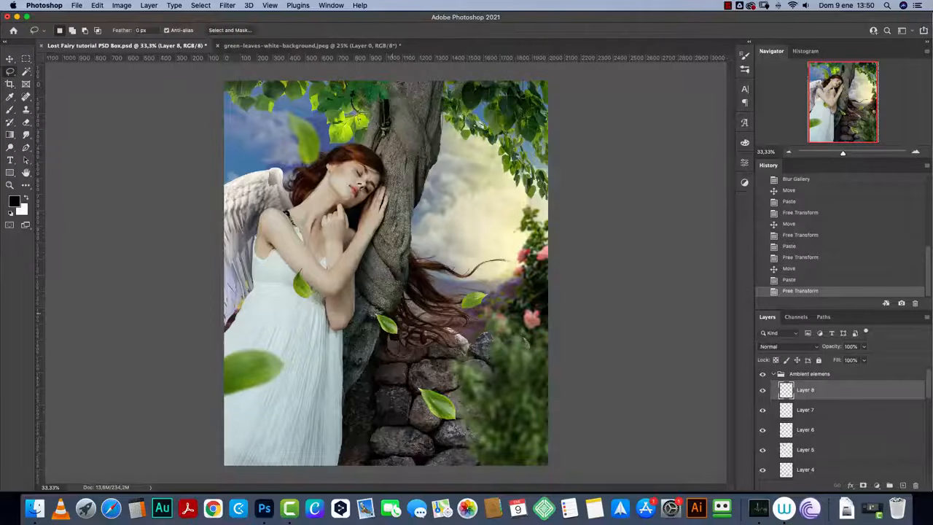
pyautogui.press('v')
pyautogui.moveTo(396, 304)
pyautogui.mouseDown()
pyautogui.moveTo(457, 180)
pyautogui.moveTo(476, 204)
pyautogui.moveTo(483, 177)
pyautogui.moveTo(477, 187)
pyautogui.moveTo(423, 172)
pyautogui.moveTo(431, 167)
pyautogui.mouseUp()
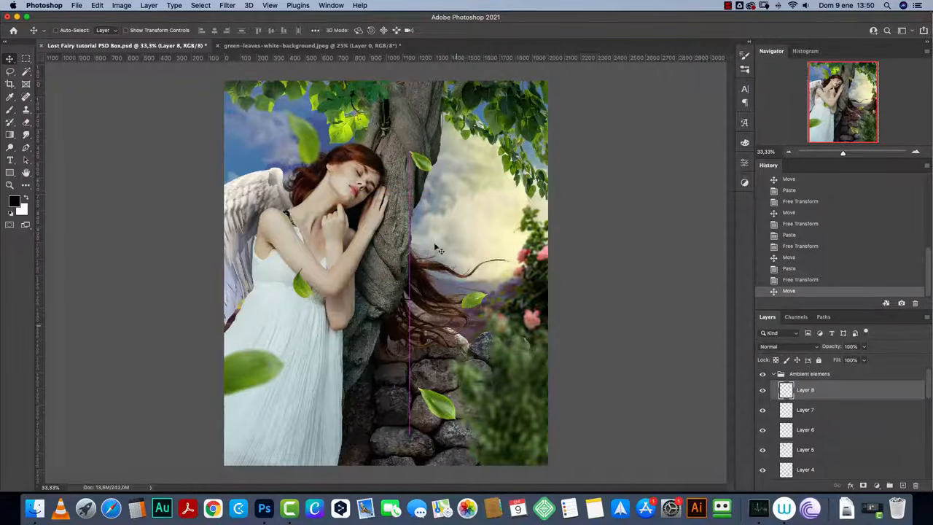
# Step: Group the leaf layers as "leaves" and rename the parent group "Ambient elements"
pyautogui.click(448, 405)
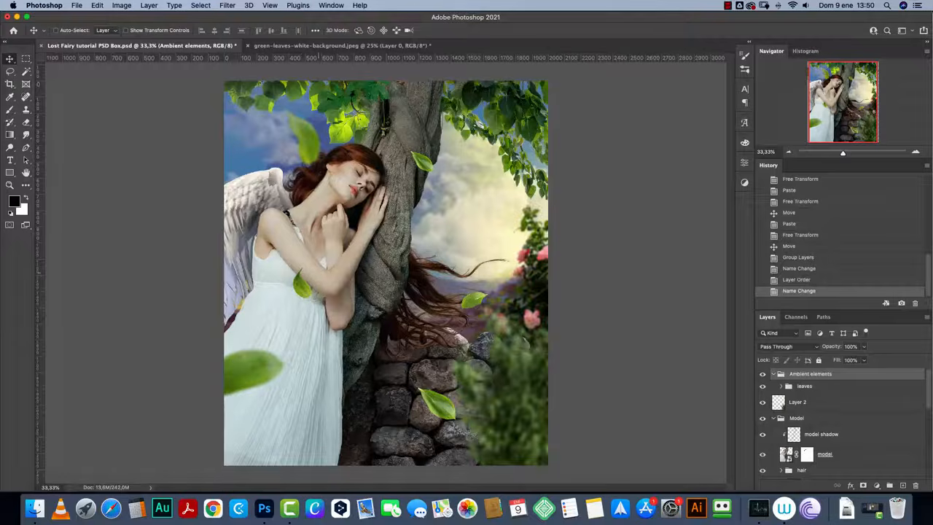
# Step: Open the blue butterfly image Recurso 2psdbox-.png from the Resources folder
pyautogui.press('super+o')
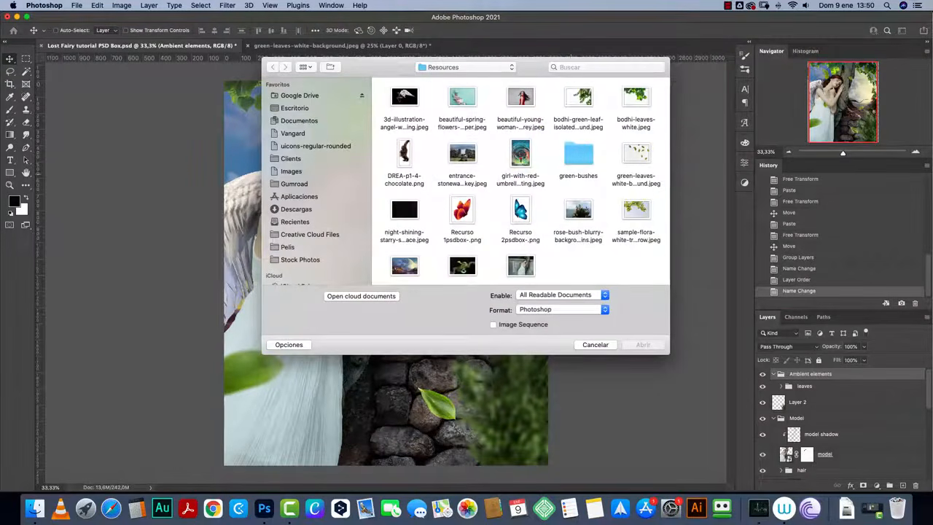
pyautogui.click(521, 211)
pyautogui.click(643, 344)
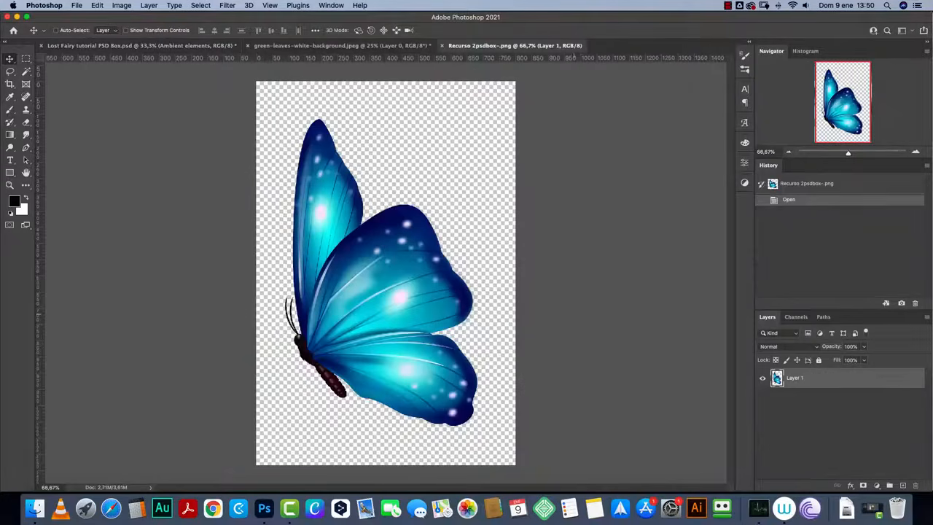
# Step: Lasso the whole blue butterfly, cut it and close its document
pyautogui.press('l')
pyautogui.moveTo(292, 104)
pyautogui.mouseDown()
pyautogui.moveTo(261, 327)
pyautogui.moveTo(474, 445)
pyautogui.moveTo(440, 150)
pyautogui.mouseUp()
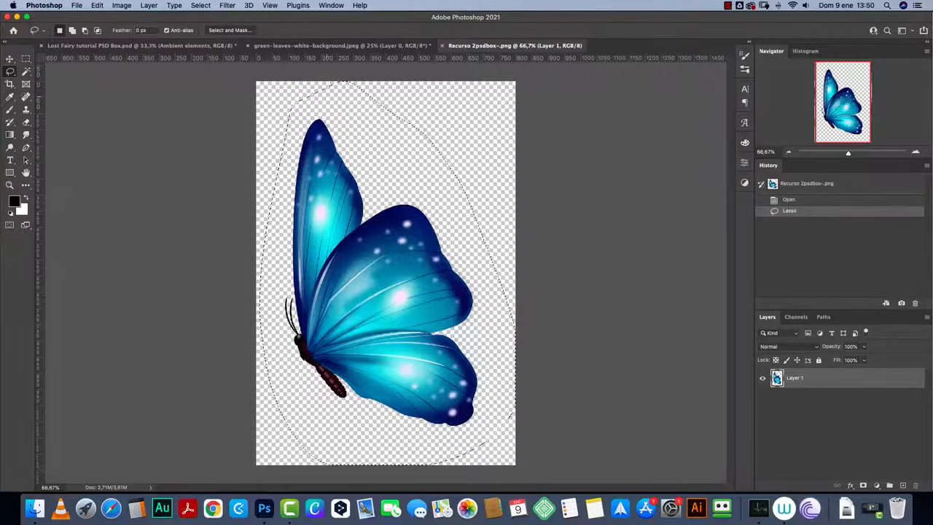
pyautogui.press('super+x')
pyautogui.press('super+w')
pyautogui.click(447, 173)
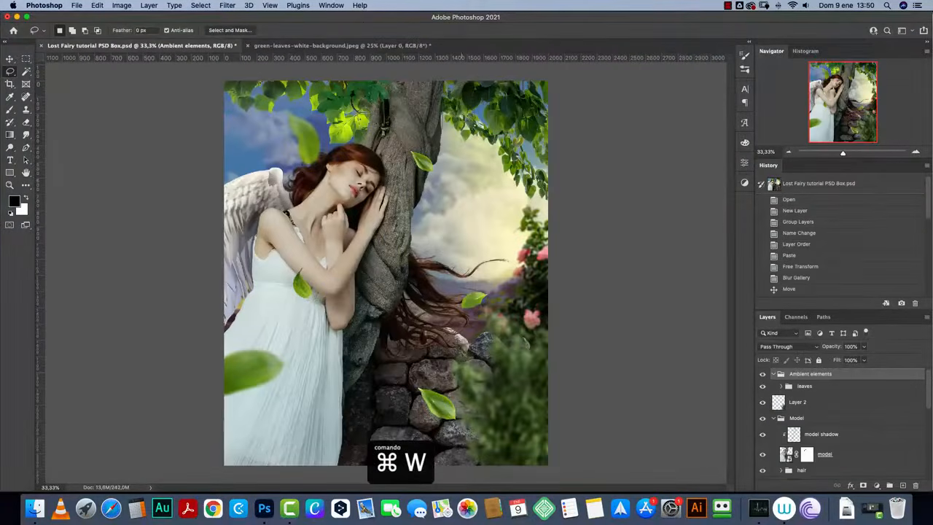
# Step: Paste the blue butterfly above the leaves group, scale it down and place it in the bright sky beside the trunk
pyautogui.press('super+v')
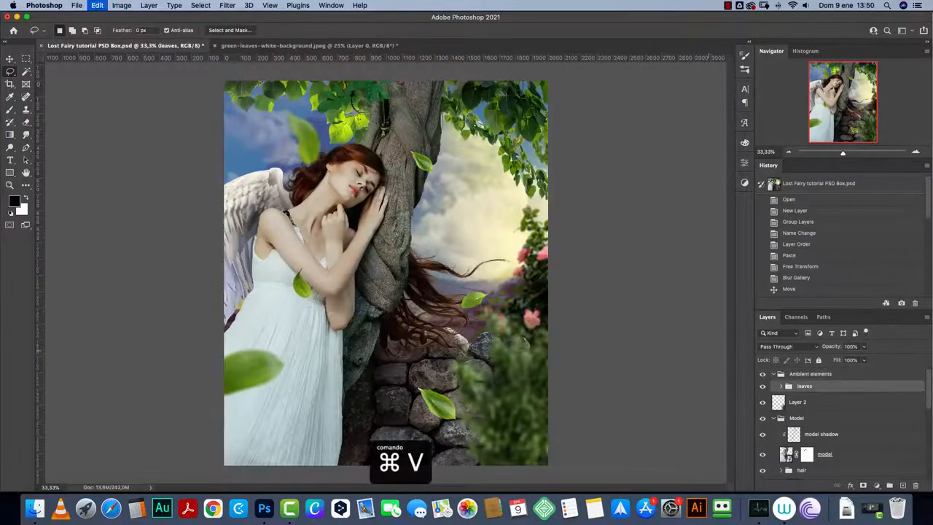
pyautogui.press('super+t')
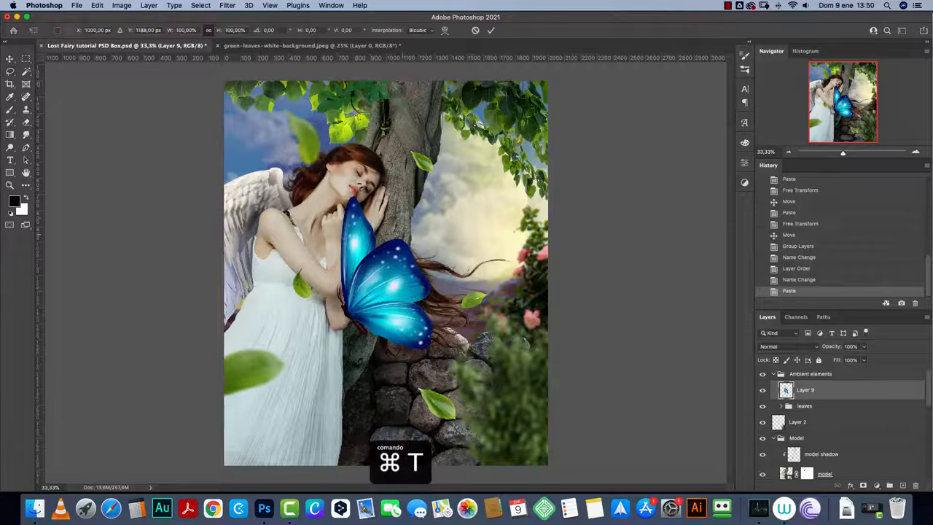
pyautogui.press('Return')
pyautogui.moveTo(433, 196); pyautogui.dragTo(355, 282)
# Step: Paste a second butterfly as a new layer and scale it down over the lower part of the dress
pyautogui.press('super+v')
pyautogui.press('super+t')
pyautogui.press('Return')
# Step: Recolor the small butterfly on the lower dress by setting its Hue to -178 with Hue/Saturation
pyautogui.press('super+plus')
pyautogui.press('super+u')
pyautogui.moveTo(708, 231); pyautogui.dragTo(661, 231)
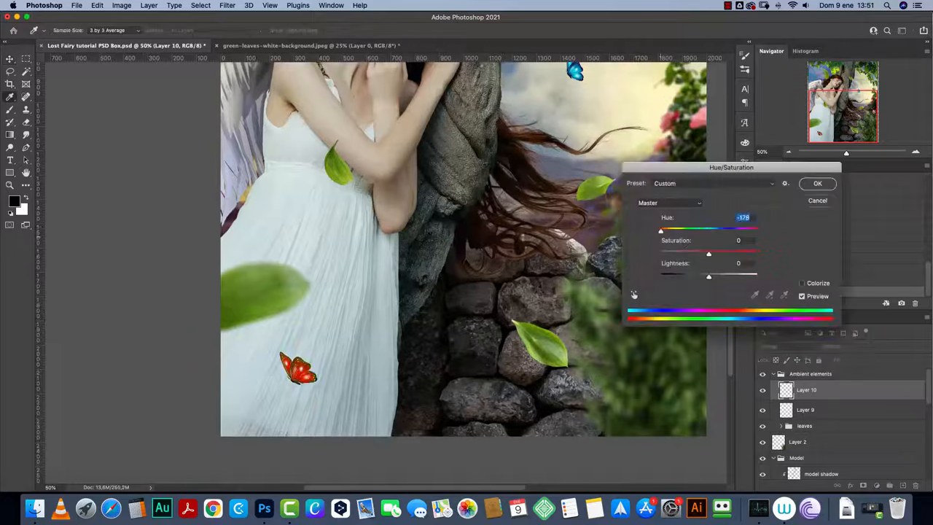
pyautogui.press('Return')
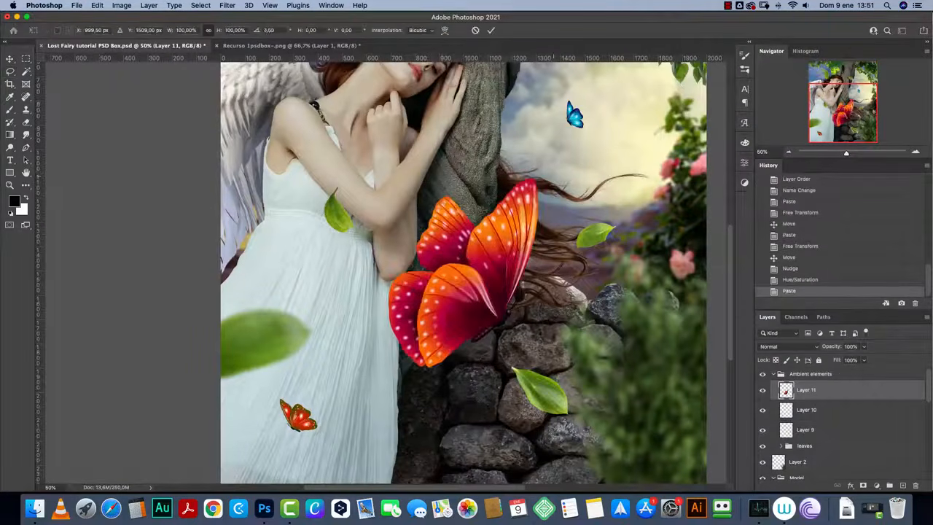
# Step: Scale down and rotate the pasted orange butterfly and settle it on the model's upper arm
pyautogui.moveTo(541, 183); pyautogui.dragTo(277, 224)
pyautogui.press('Return')
pyautogui.press('Return')
# Step: Paste another orange butterfly, scale it to 44.44% and place it over the lowest stones of the wall
pyautogui.press('super+v')
pyautogui.press('super+t')
pyautogui.moveTo(478, 179); pyautogui.dragTo(394, 286)
pyautogui.moveTo(395, 285); pyautogui.dragTo(310, 194)
pyautogui.moveTo(289, 245); pyautogui.dragTo(386, 436)
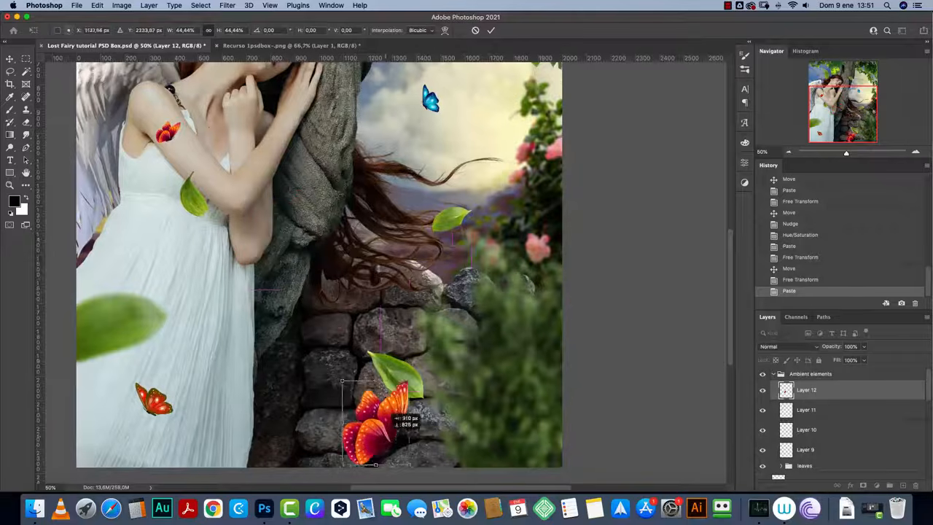
pyautogui.press('Return')
# Step: Blur the large foreground butterfly, move it partly past the image's lower edge, and close the butterfly source document
pyautogui.click(226, 6)
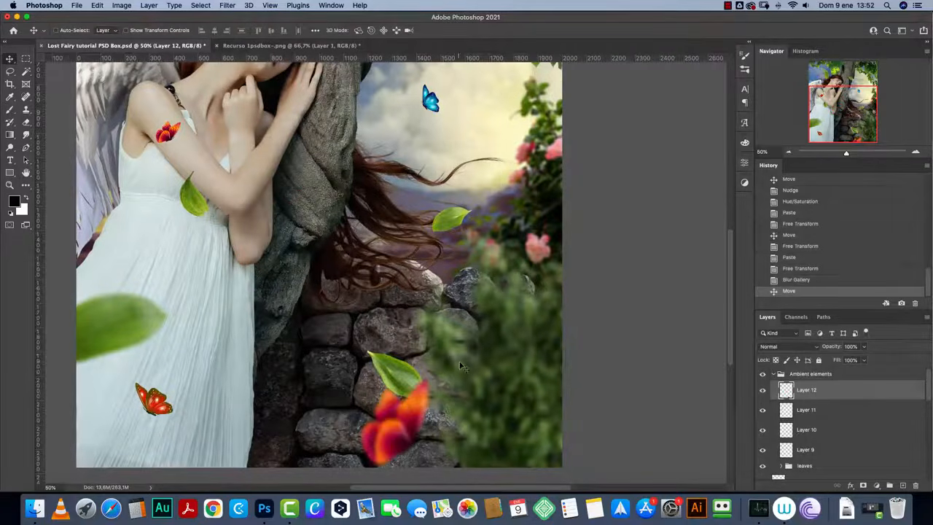
pyautogui.click(790, 152)
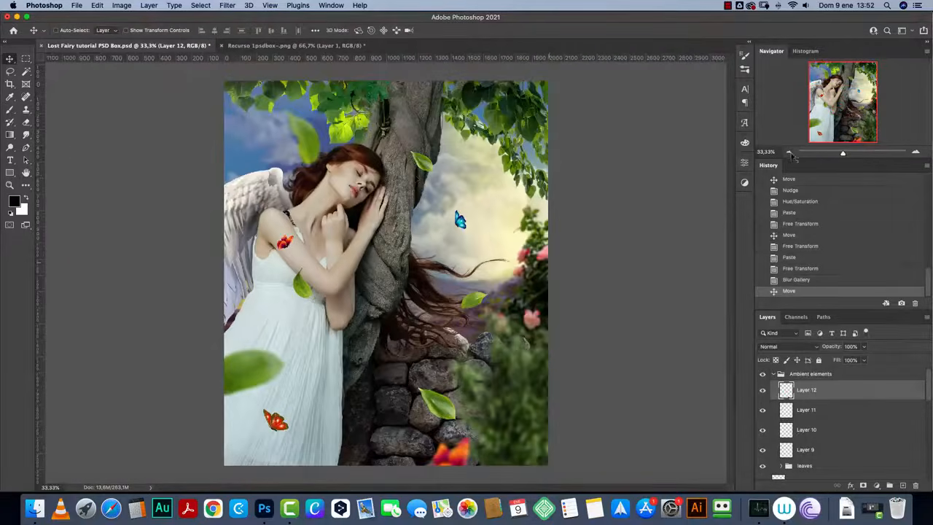
pyautogui.press('super+w')
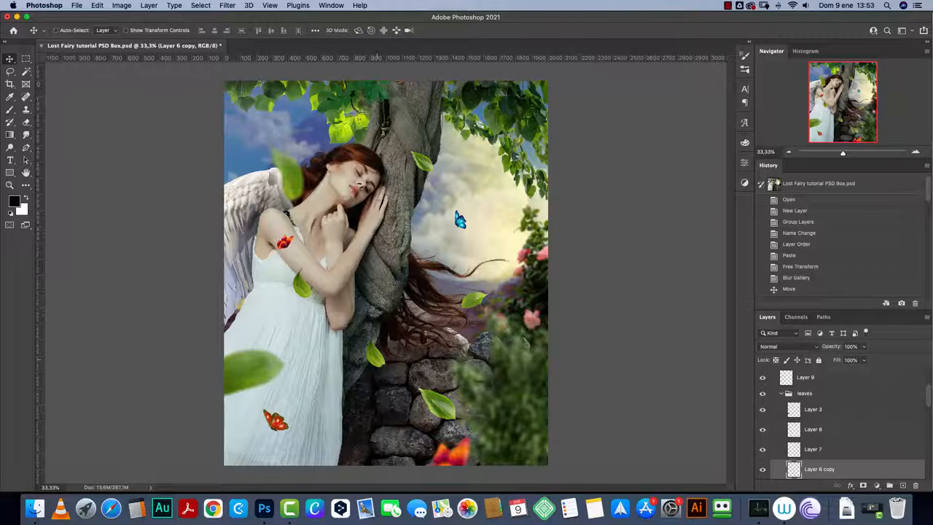
# Step: Move one sharp leaf to the foot of the trunk, one onto the trunk beside the hair, and the stone-wall leaf onto the rose bush
pyautogui.moveTo(376, 355); pyautogui.dragTo(361, 398)
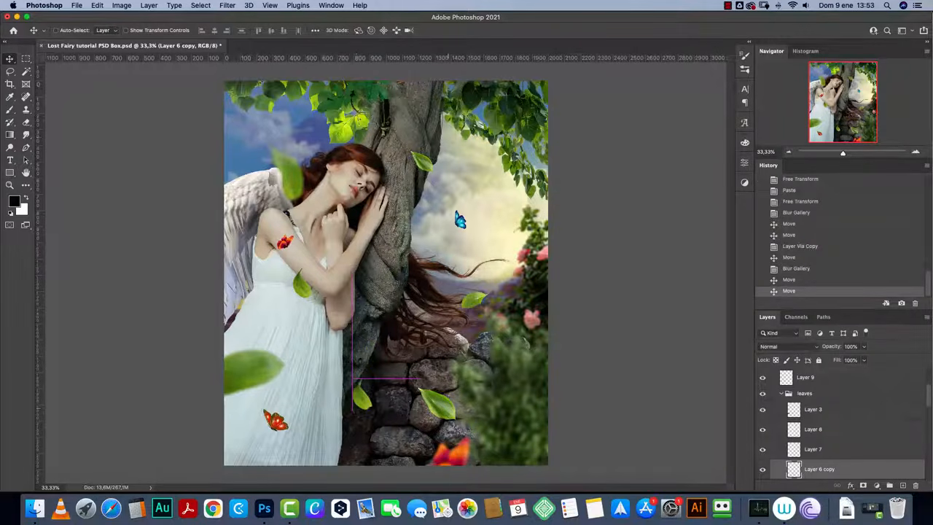
pyautogui.moveTo(477, 300); pyautogui.dragTo(406, 282)
pyautogui.moveTo(440, 399); pyautogui.dragTo(493, 288)
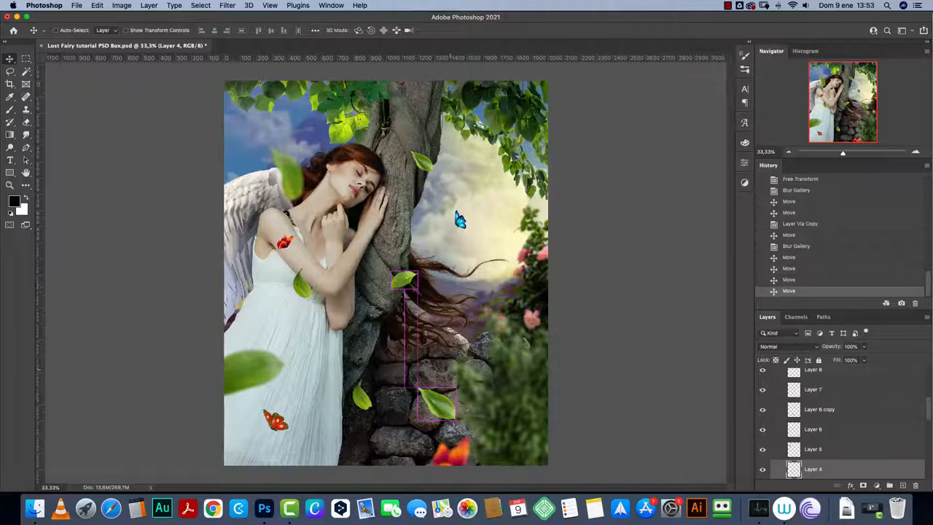
pyautogui.moveTo(491, 290); pyautogui.dragTo(529, 256)
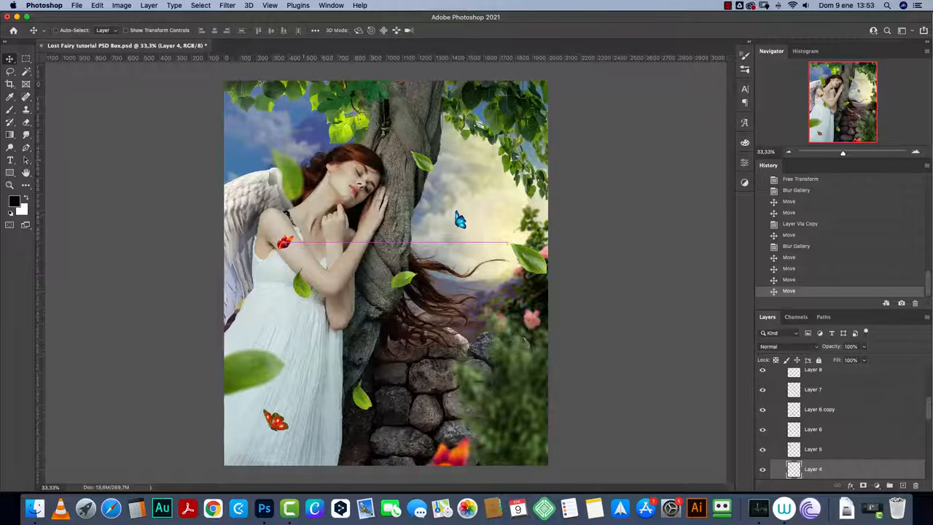
# Step: Shift the upper blurred leaf away from the hair over the wing and the large blurred leaf toward the image's outer edge
pyautogui.moveTo(291, 179); pyautogui.dragTo(260, 163)
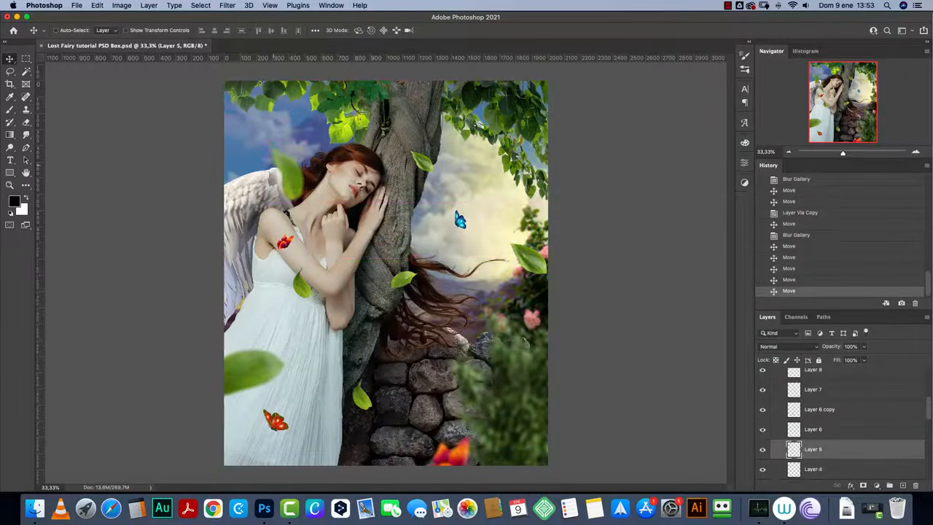
pyautogui.moveTo(262, 364); pyautogui.dragTo(251, 383)
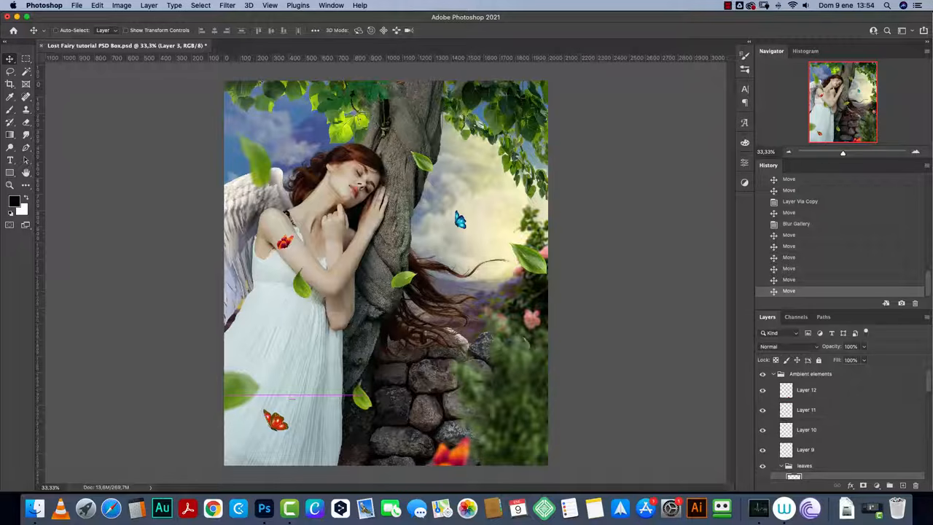
# Step: Collapse the leaves group and toggle its visibility to compare the composite with and without the leaves
pyautogui.scroll(-3, 808, 430)
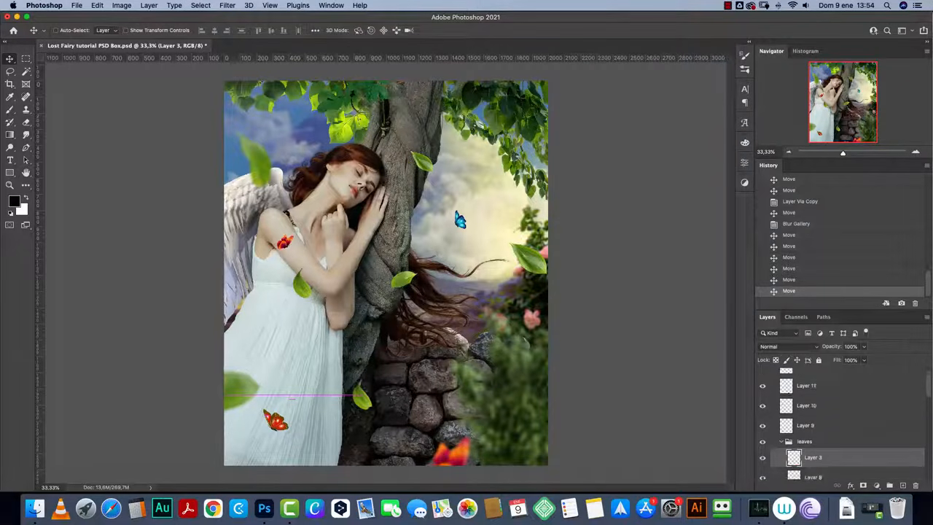
pyautogui.click(781, 429)
pyautogui.click(762, 429)
pyautogui.click(762, 429)
pyautogui.click(763, 429)
pyautogui.click(763, 429)
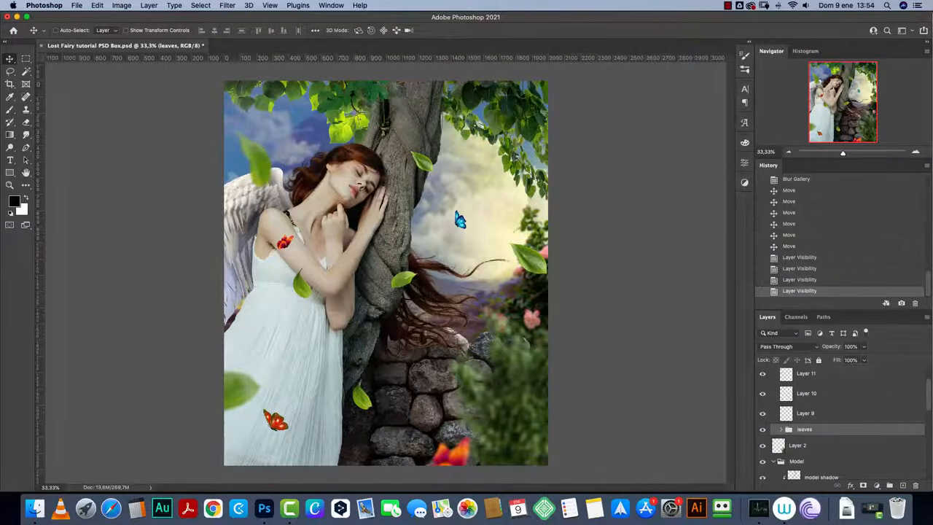
# Step: Add a Multiply Color Overlay to the leaves group and set its color to the dark green 42483a
pyautogui.doubleClick(859, 429)
pyautogui.moveTo(722, 203); pyautogui.dragTo(606, 161)
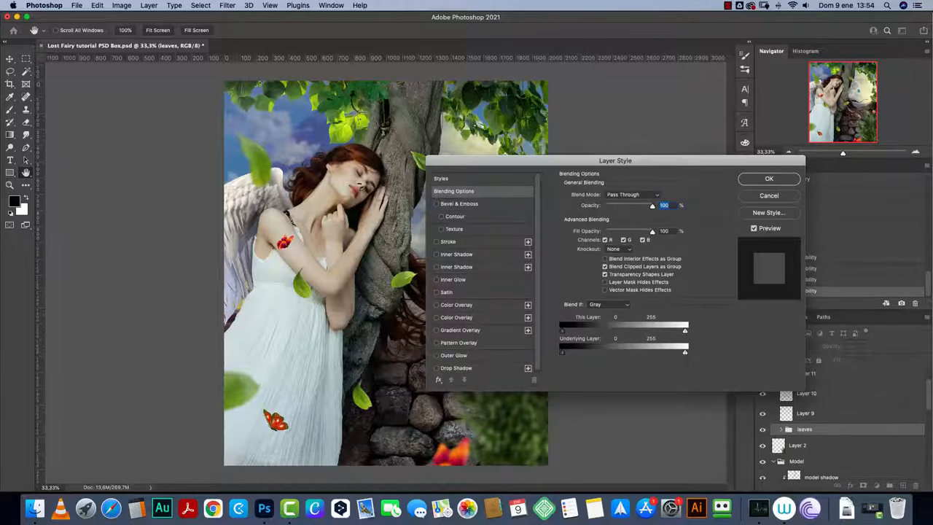
pyautogui.moveTo(643, 160)
pyautogui.mouseDown()
pyautogui.moveTo(639, 145)
pyautogui.moveTo(652, 147)
pyautogui.mouseUp()
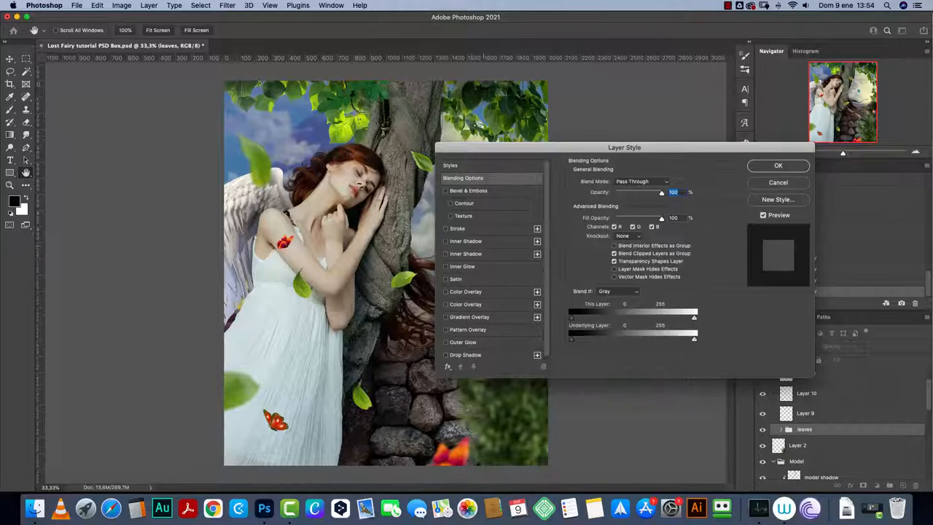
pyautogui.click(474, 292)
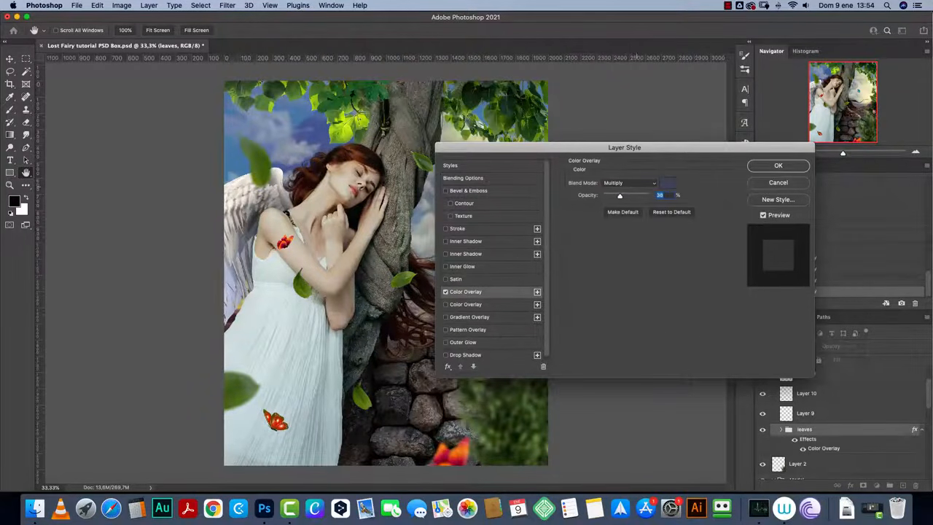
pyautogui.moveTo(642, 148); pyautogui.dragTo(676, 151)
pyautogui.click(703, 186)
pyautogui.moveTo(654, 342); pyautogui.dragTo(654, 336)
pyautogui.click(542, 332)
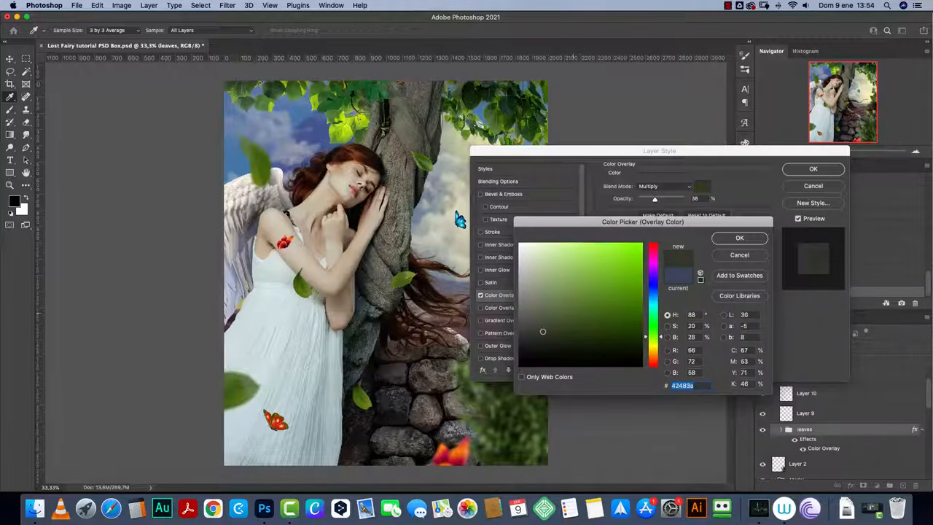
pyautogui.click(739, 238)
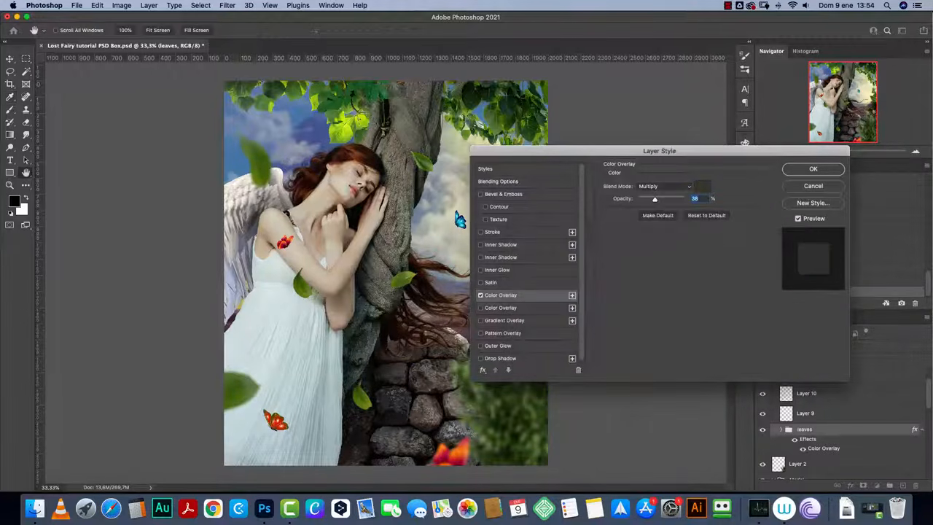
# Step: Change the leaves' Color Overlay to Linear Burn at about 15% opacity and compare it with the preview off and on
pyautogui.click(659, 186)
pyautogui.click(663, 200)
pyautogui.moveTo(654, 199); pyautogui.dragTo(643, 202)
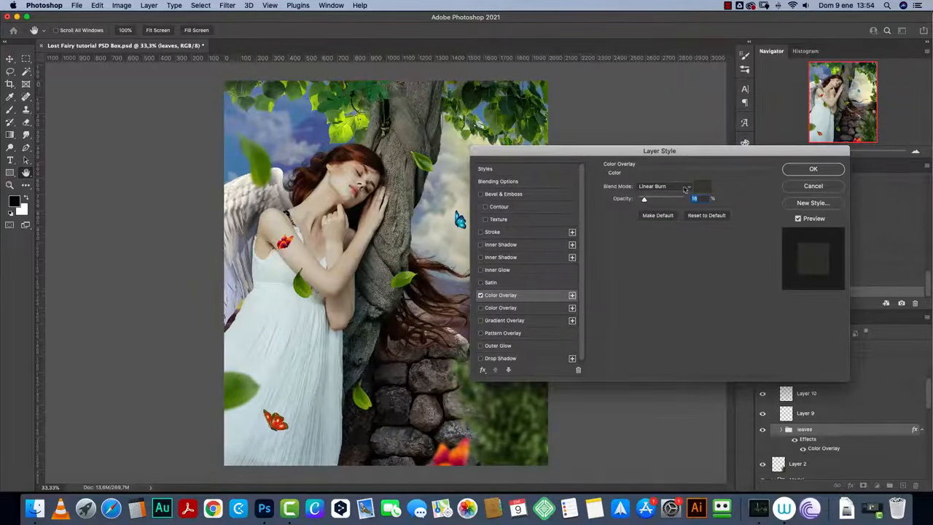
pyautogui.moveTo(783, 155); pyautogui.dragTo(864, 208)
pyautogui.click(879, 271)
pyautogui.click(879, 272)
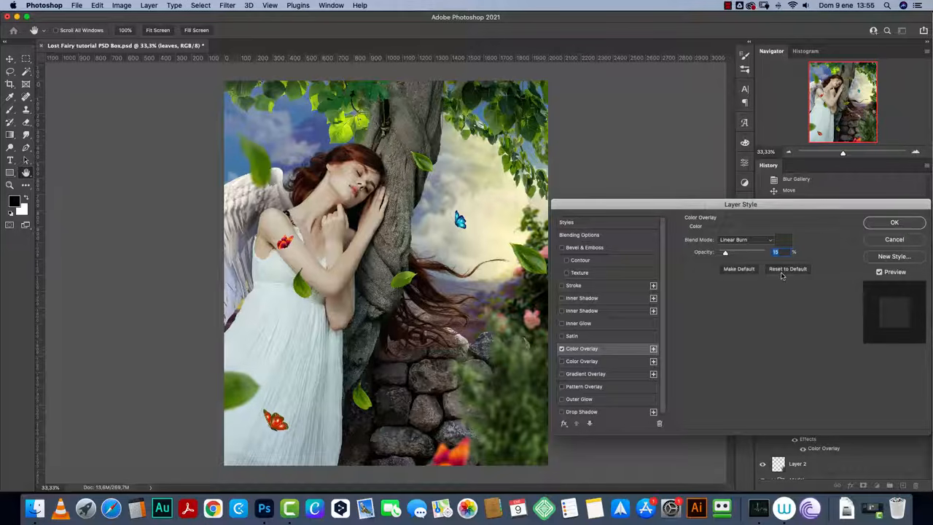
# Step: Add a second Color Overlay to the leaves in Color mode with gray 474747, lower its opacity and compare the preview
pyautogui.click(574, 362)
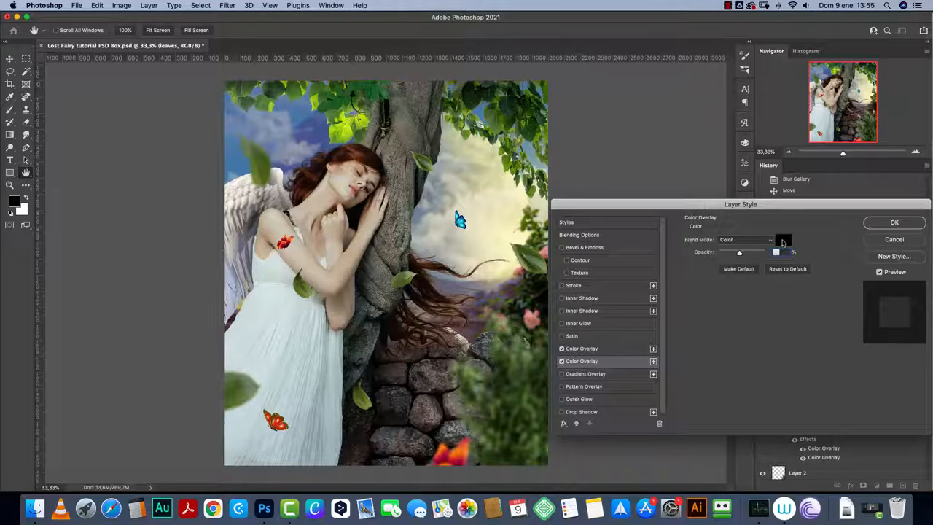
pyautogui.click(781, 241)
pyautogui.click(504, 338)
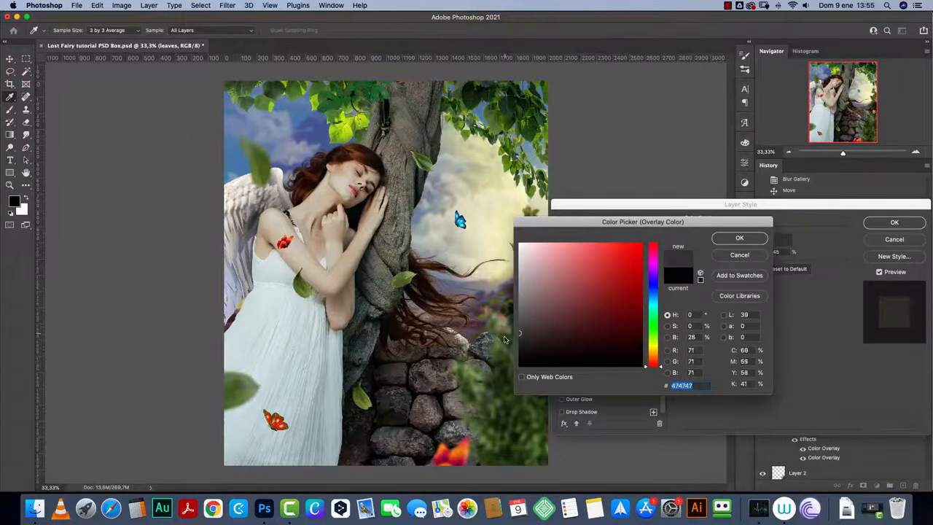
pyautogui.click(739, 239)
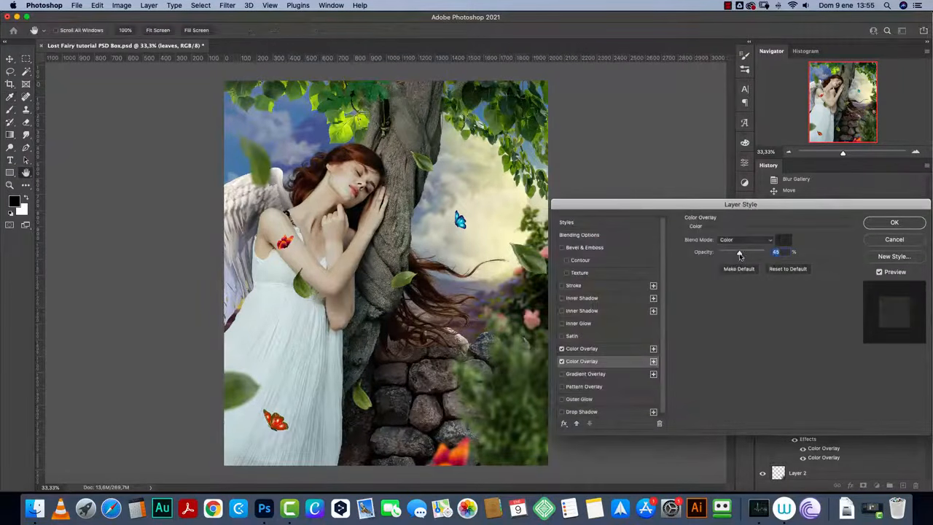
pyautogui.moveTo(739, 253)
pyautogui.mouseDown()
pyautogui.moveTo(729, 254)
pyautogui.moveTo(750, 254)
pyautogui.moveTo(725, 255)
pyautogui.moveTo(790, 250)
pyautogui.moveTo(739, 253)
pyautogui.mouseUp()
pyautogui.moveTo(739, 253); pyautogui.dragTo(730, 255)
pyautogui.click(878, 271)
pyautogui.click(879, 271)
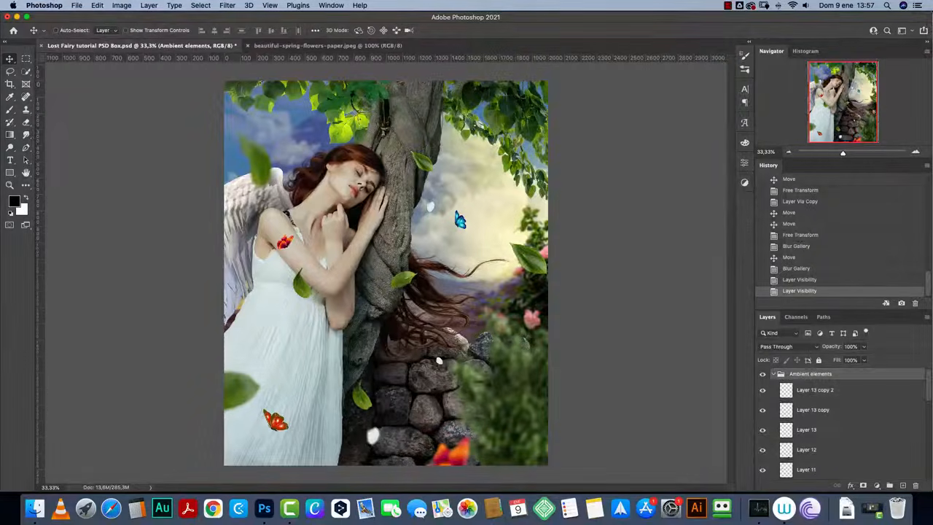
# Step: Add a new layer at the top of the Ambient elements group and open night-shining-starry-sky-copy-space.jpeg using its embedded profile
pyautogui.click(814, 390)
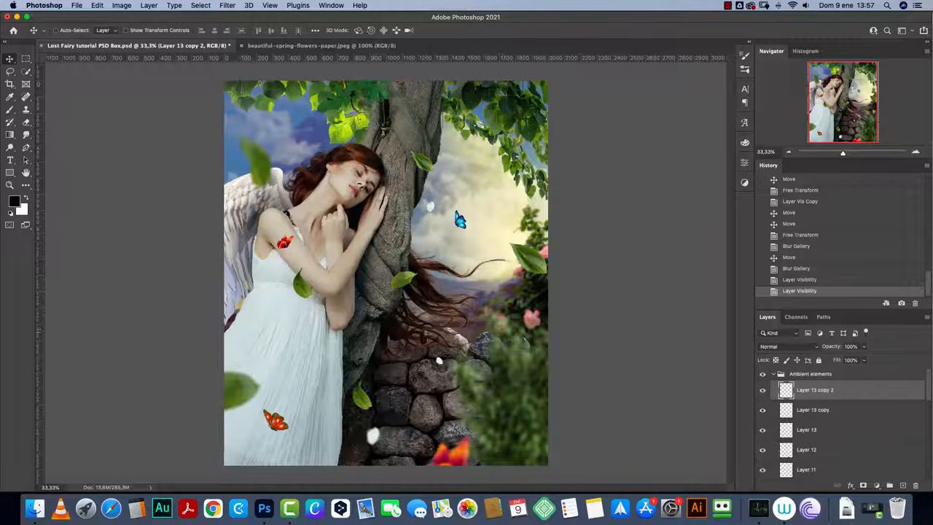
pyautogui.press('super+shift+alt+n')
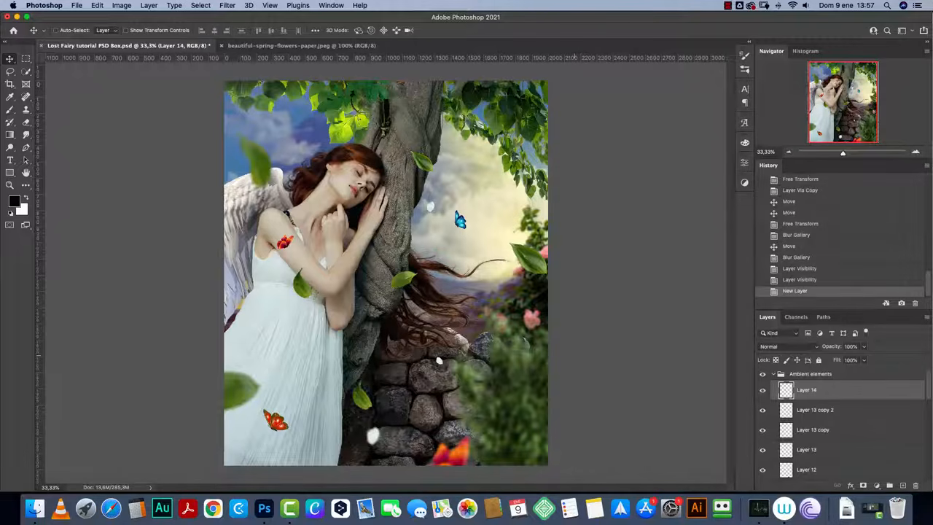
pyautogui.press('super+o')
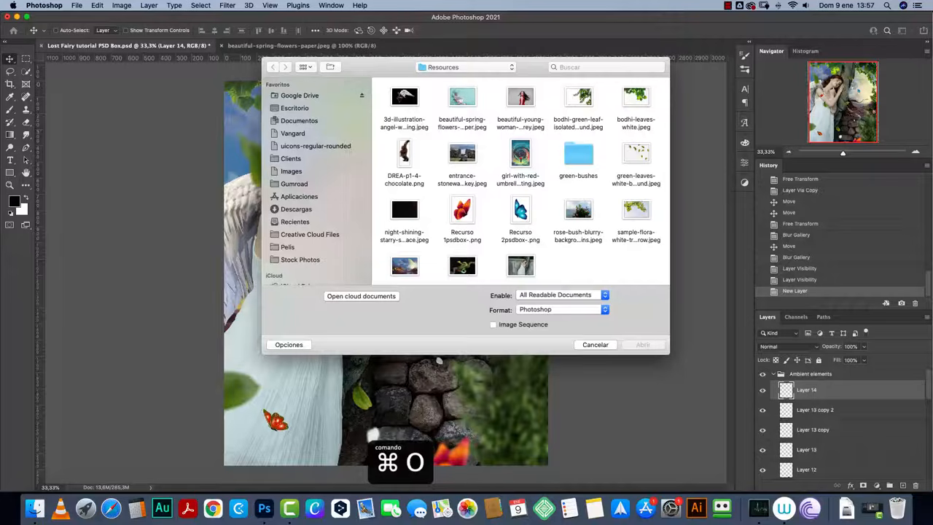
pyautogui.click(405, 211)
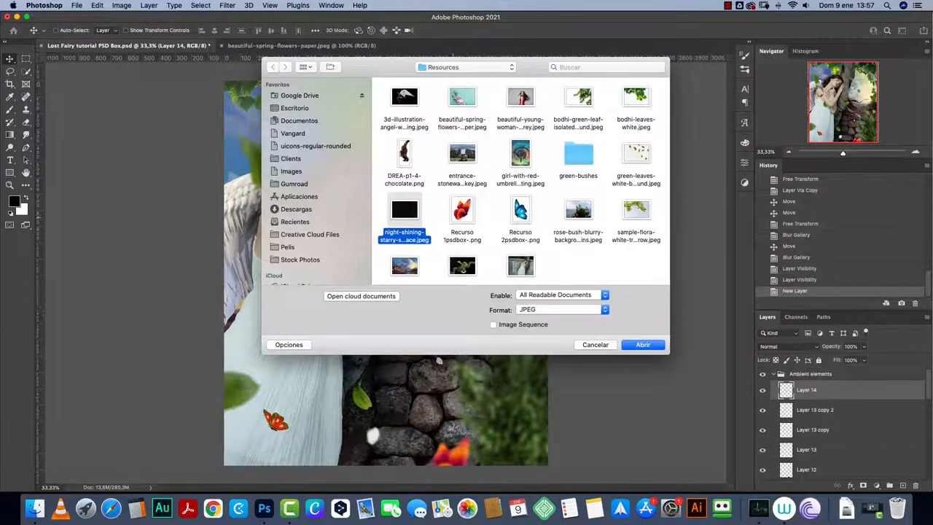
pyautogui.press('space')
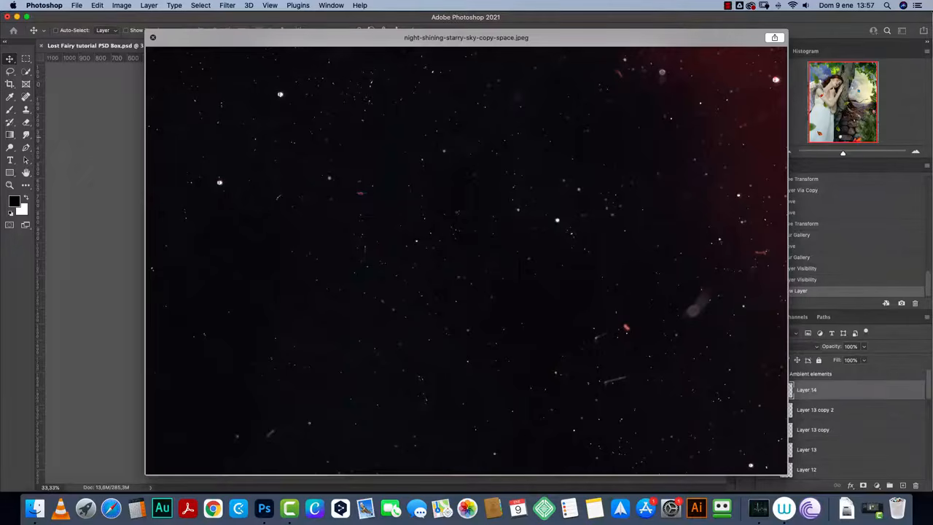
pyautogui.press('space')
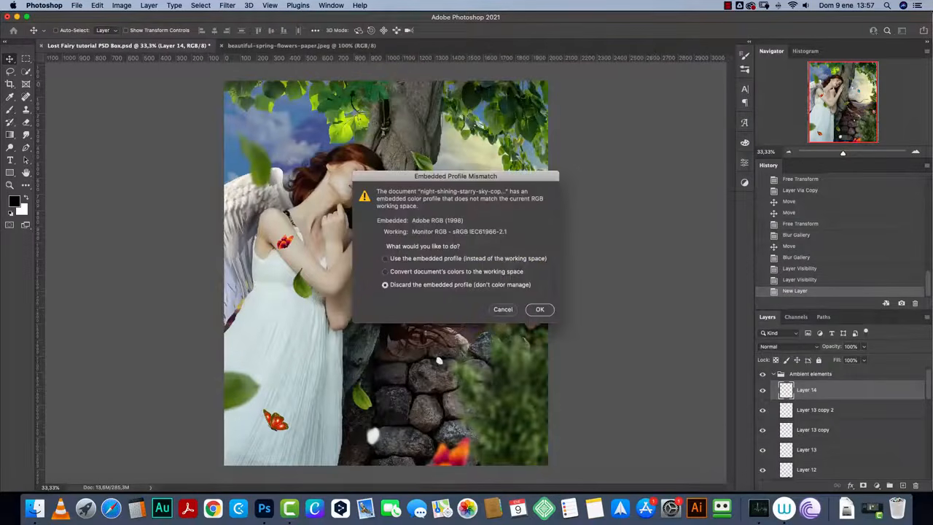
pyautogui.click(385, 259)
pyautogui.press('Return')
# Step: Copy the entire night-shining-starry-sky-copy-space.jpeg image, close it, and paste it into the empty top layer of the Lost Fairy composite
pyautogui.press('super+a')
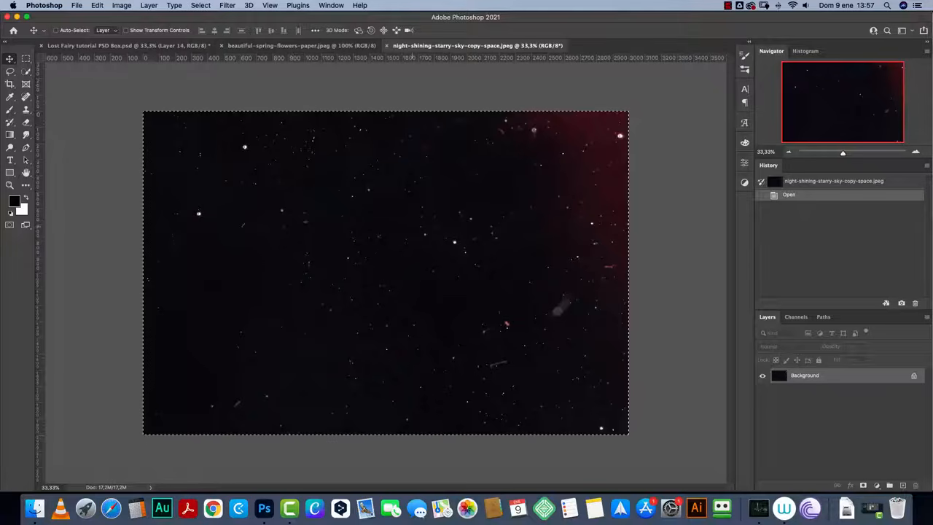
pyautogui.press('super+c')
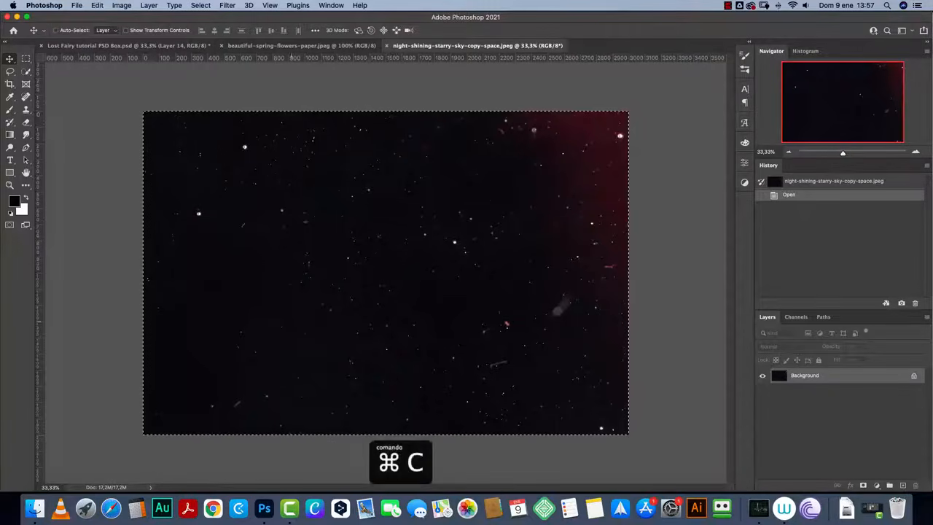
pyautogui.press('super+w')
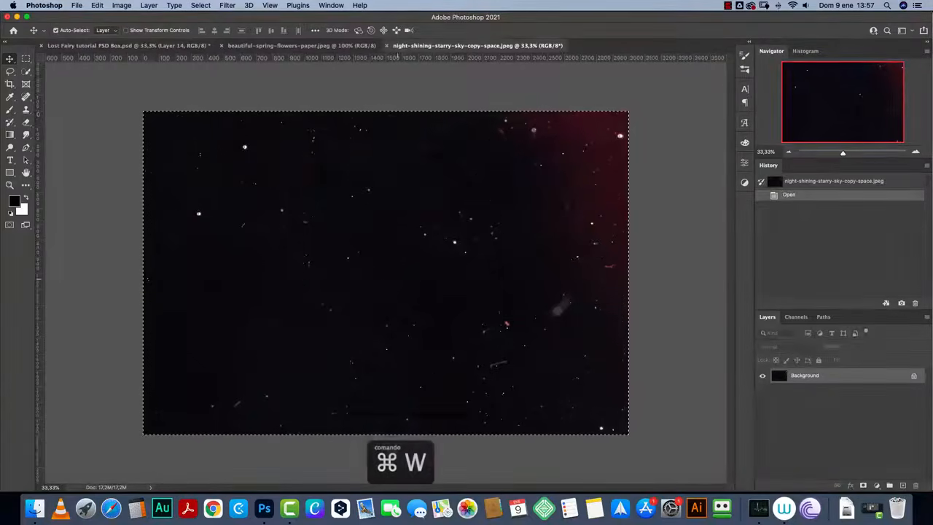
pyautogui.press('super+v')
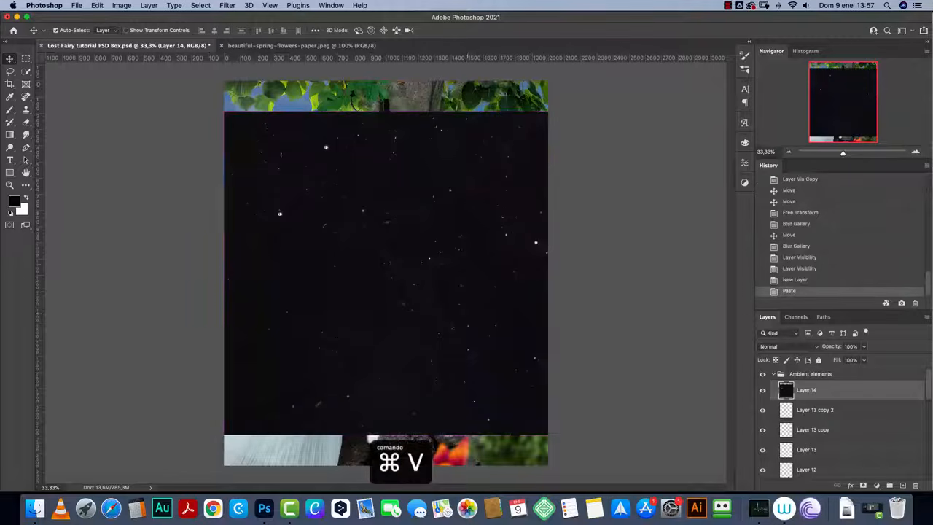
# Step: Rotate the pasted starry sky by -90° with Free Transform and position it to cover the whole canvas
pyautogui.press('super+t')
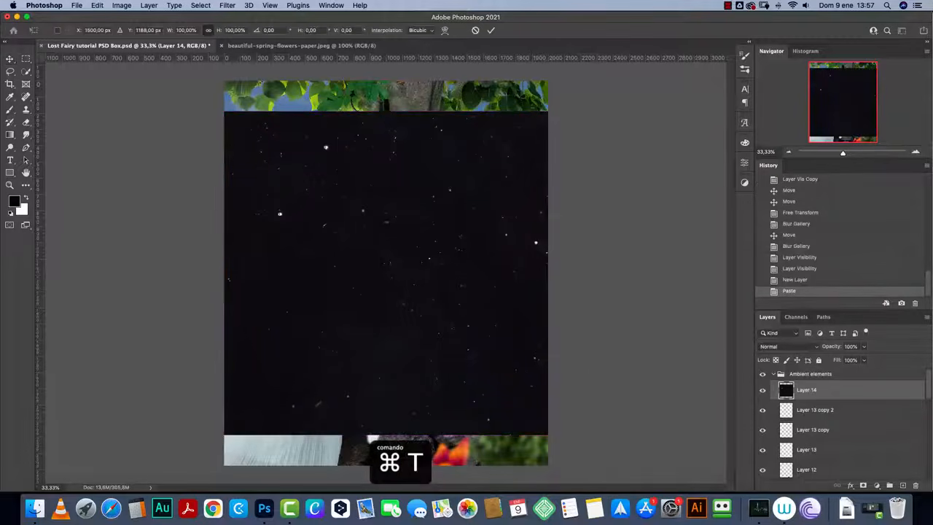
pyautogui.press('super+minus')
pyautogui.press('super+minus')
pyautogui.moveTo(560, 187); pyautogui.dragTo(360, 133)
pyautogui.moveTo(429, 271); pyautogui.dragTo(408, 296)
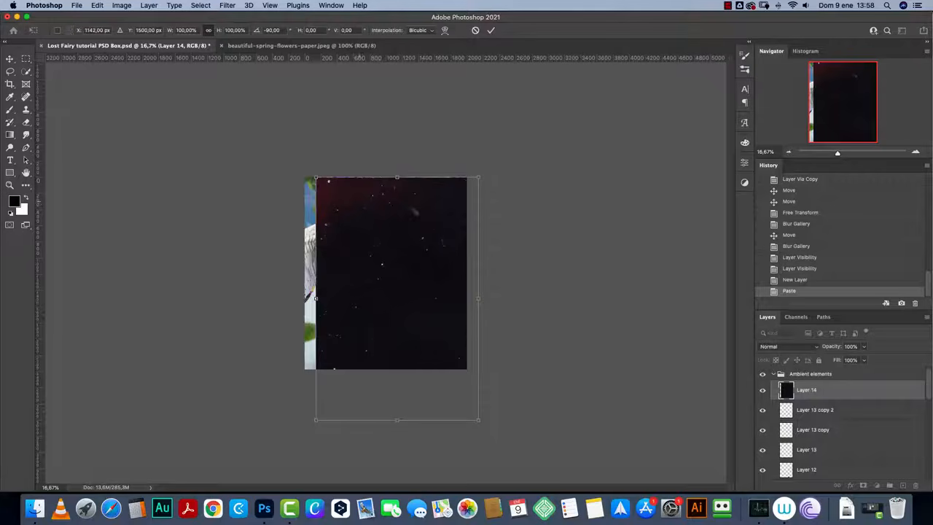
pyautogui.moveTo(384, 226); pyautogui.dragTo(375, 191)
pyautogui.press('Return')
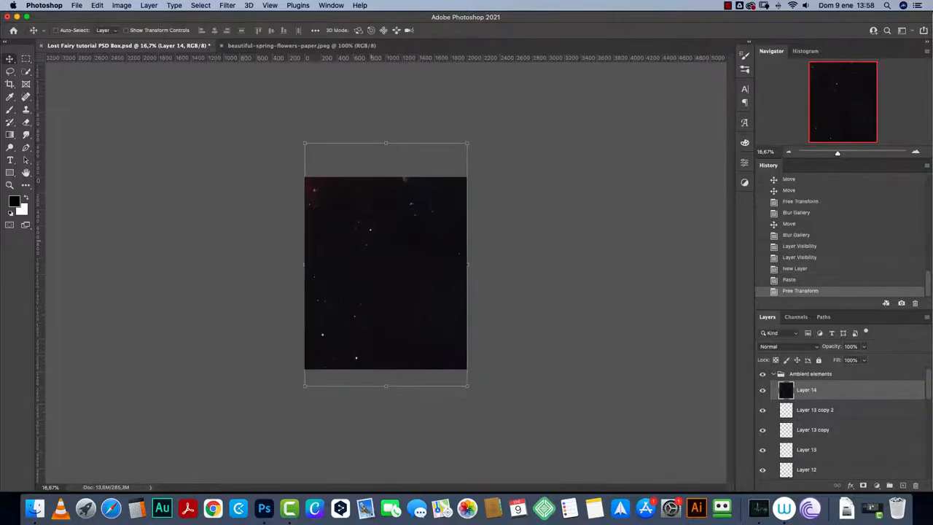
# Step: Try Screen blending on the starry sky layer, inspect the particles over the woman's face at 100%, and restore Normal blending
pyautogui.press('super+plus')
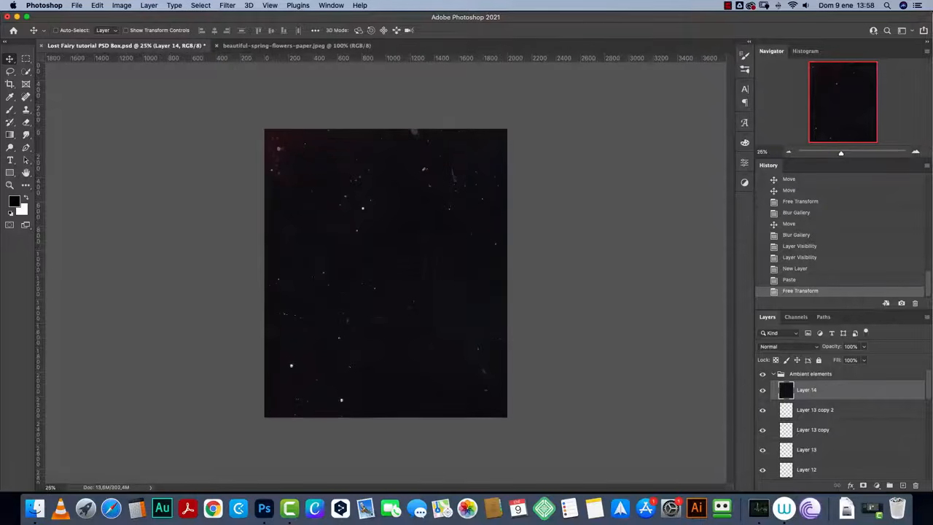
pyautogui.click(787, 346)
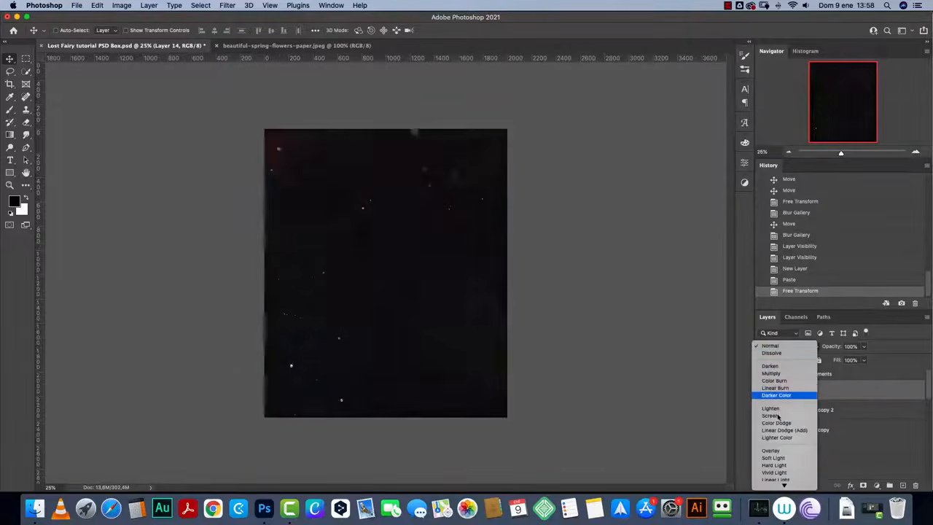
pyautogui.click(776, 416)
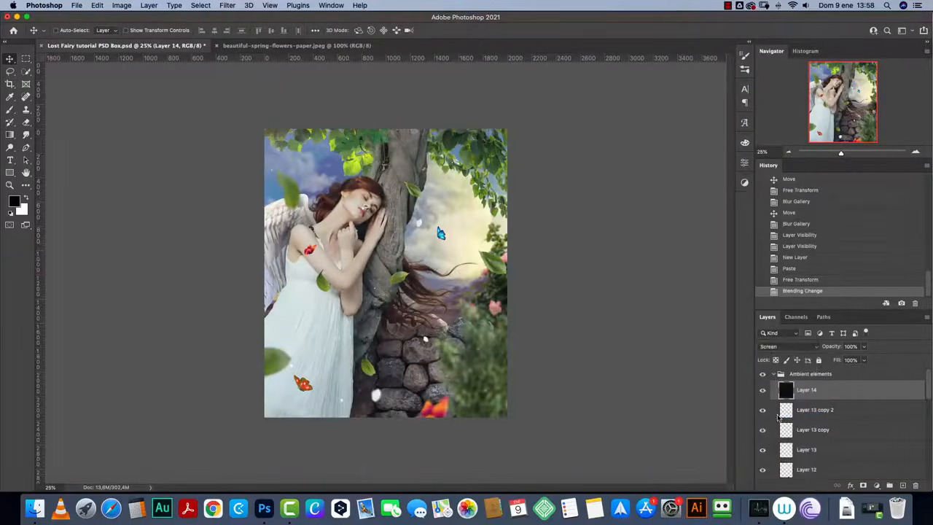
pyautogui.press('super+1')
pyautogui.moveTo(513, 148); pyautogui.dragTo(603, 393)
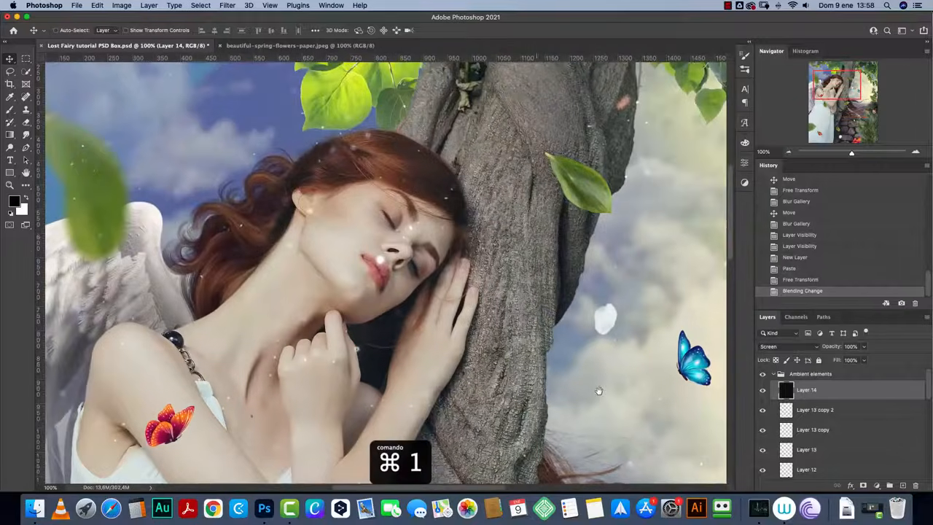
pyautogui.click(787, 153)
pyautogui.click(788, 152)
pyautogui.click(787, 152)
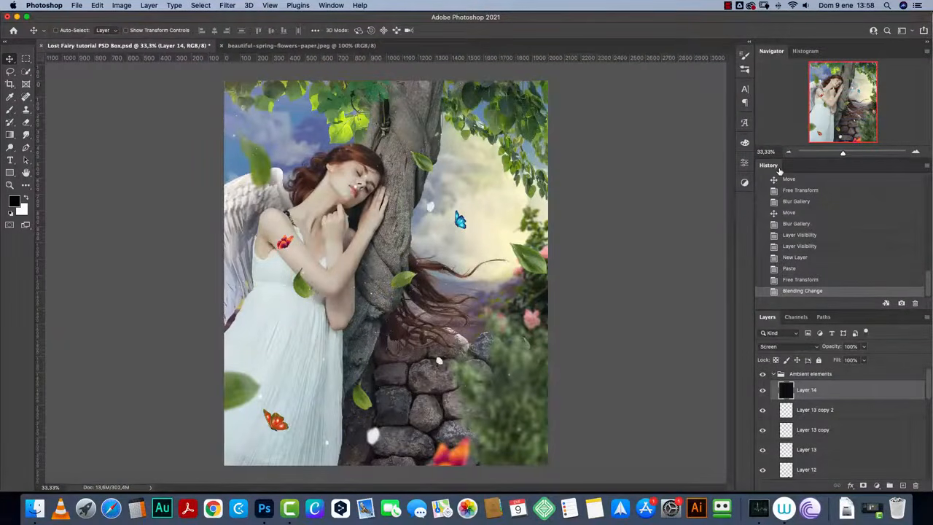
pyautogui.click(786, 346)
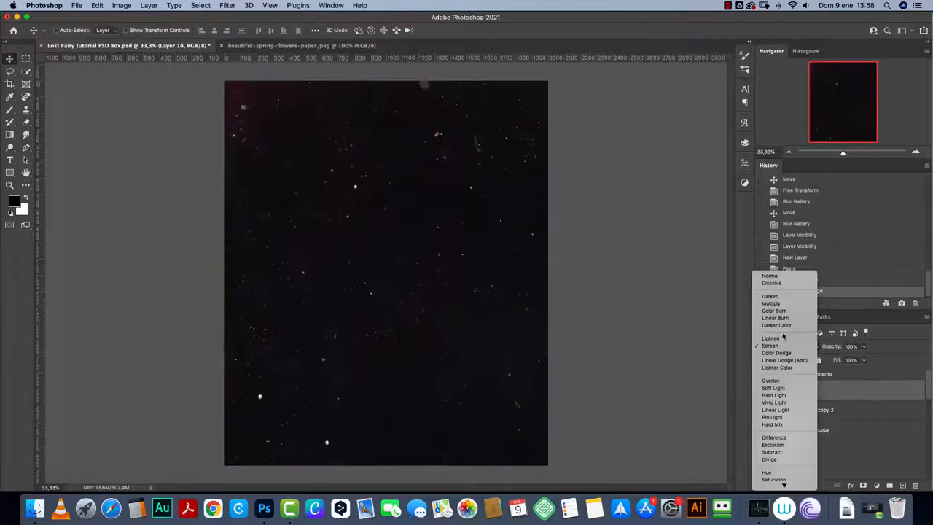
pyautogui.click(767, 276)
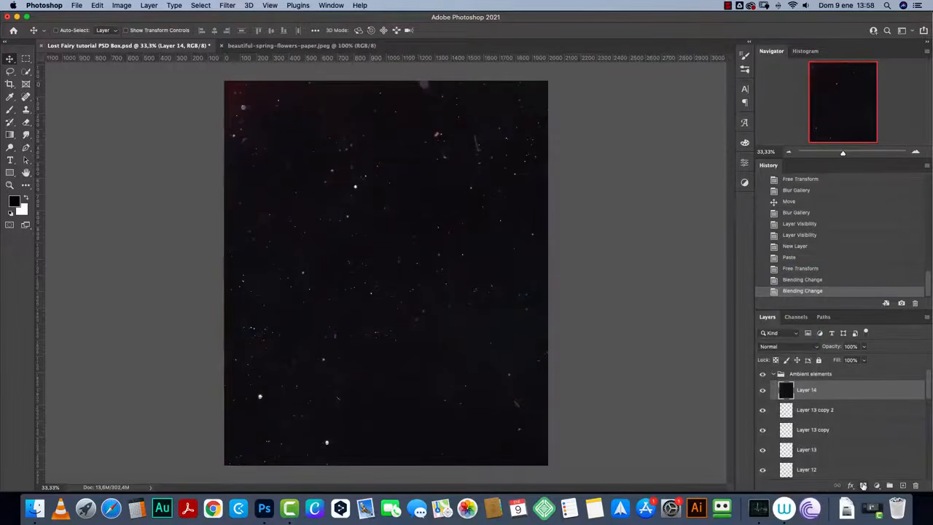
# Step: Add a layer mask to the starry sky layer and place a tall elliptical selection around the woman, checking it with the layer hidden
pyautogui.click(864, 485)
pyautogui.click(26, 59)
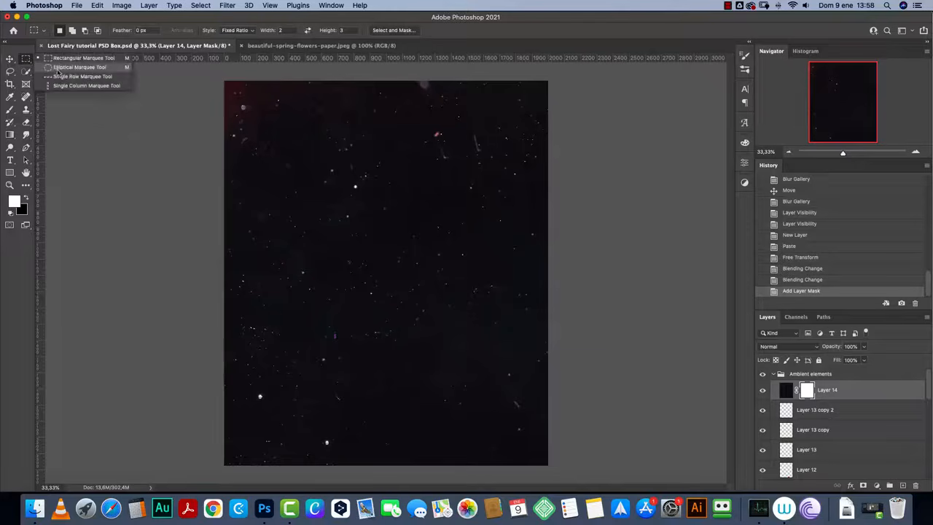
pyautogui.click(61, 67)
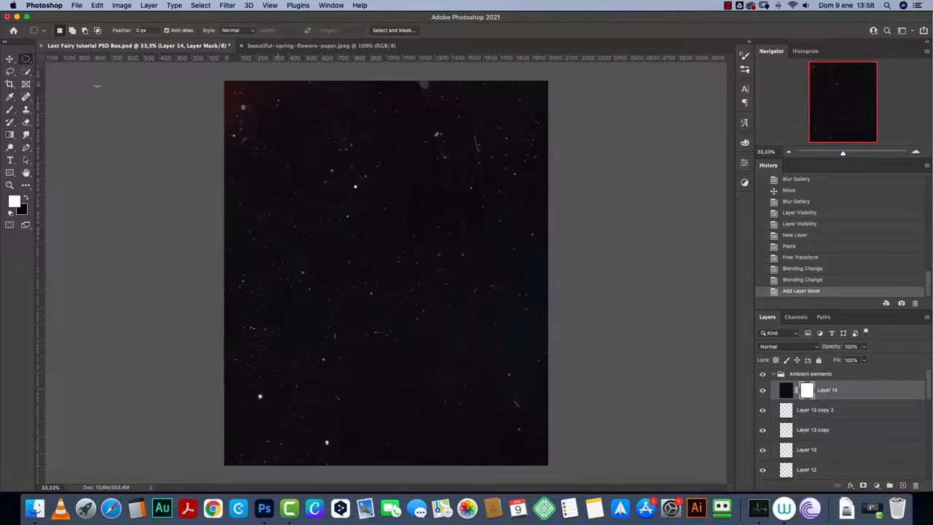
pyautogui.click(763, 390)
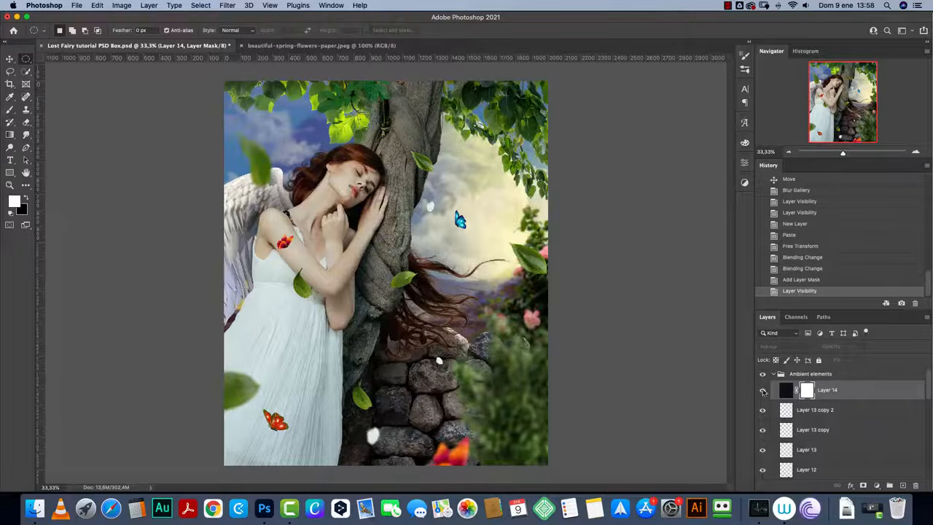
pyautogui.click(763, 390)
pyautogui.click(763, 390)
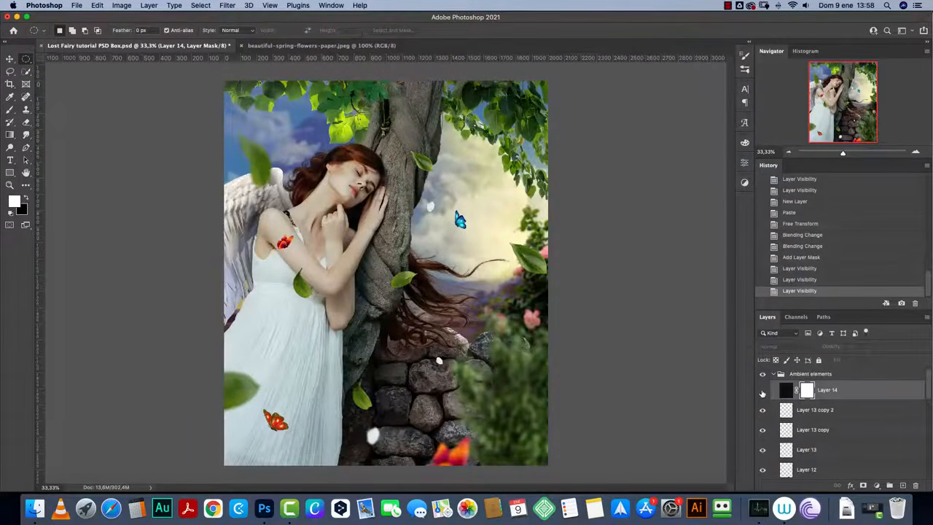
pyautogui.click(762, 390)
pyautogui.moveTo(277, 130); pyautogui.dragTo(500, 442)
pyautogui.moveTo(418, 323); pyautogui.dragTo(401, 293)
pyautogui.click(763, 390)
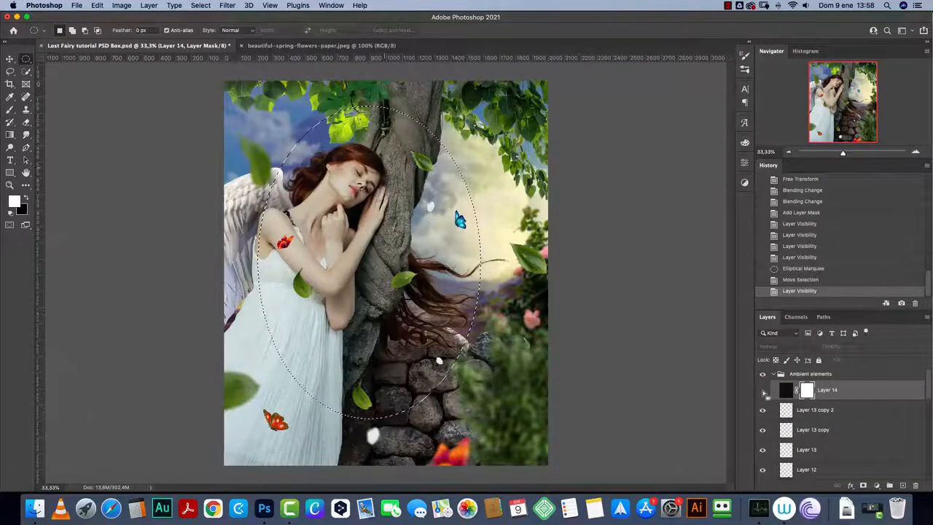
pyautogui.click(763, 389)
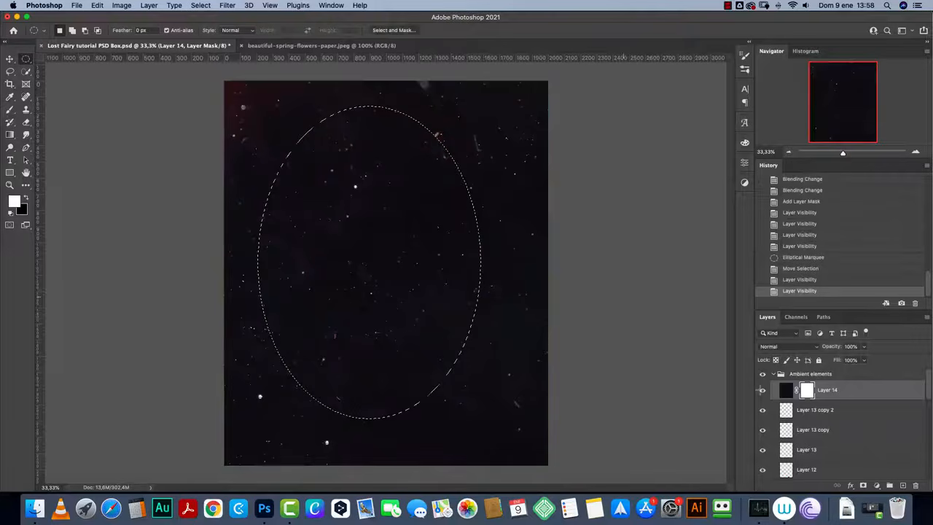
# Step: Fill the elliptical selection with black on the starry layer's mask, deselect, and feather the mask to just over 177 px
pyautogui.press('x')
pyautogui.hotkey('alt', 'BackSpace')
pyautogui.press('super+d')
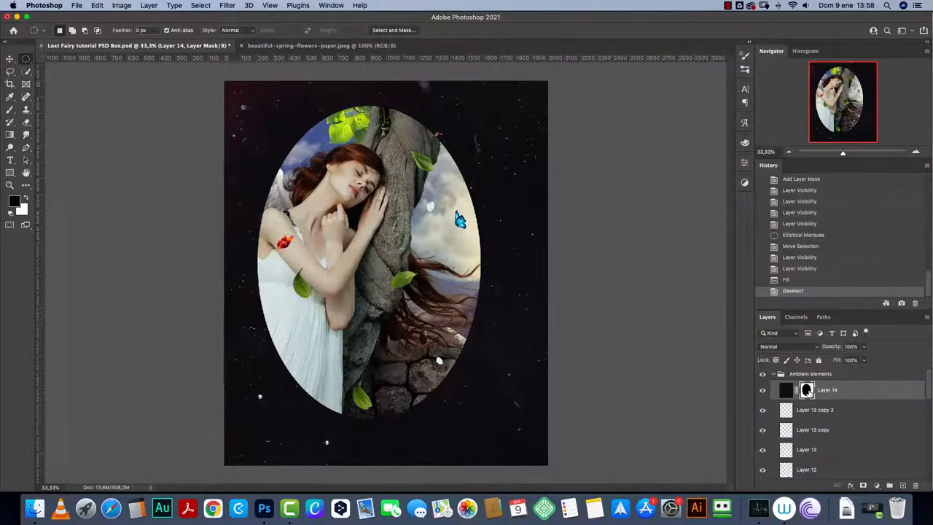
pyautogui.doubleClick(806, 389)
pyautogui.moveTo(599, 259); pyautogui.dragTo(692, 260)
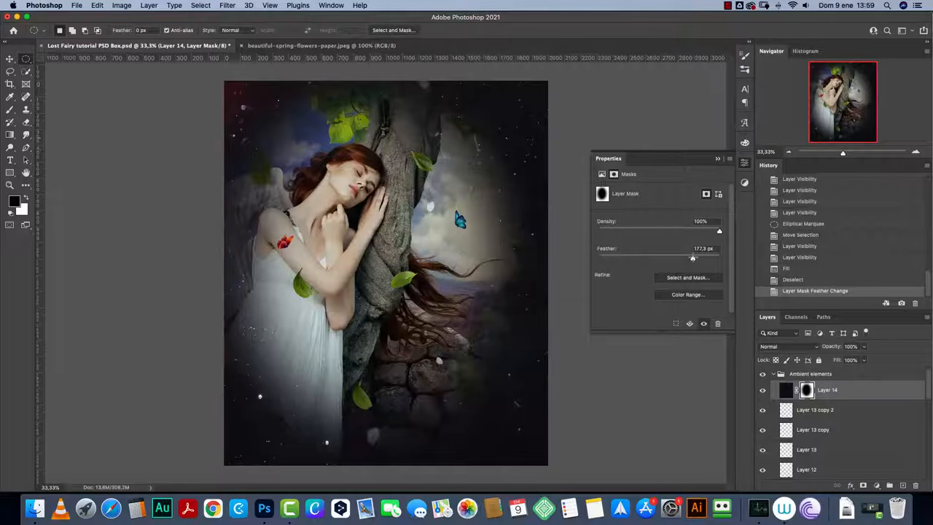
pyautogui.moveTo(692, 260); pyautogui.dragTo(696, 258)
pyautogui.click(718, 160)
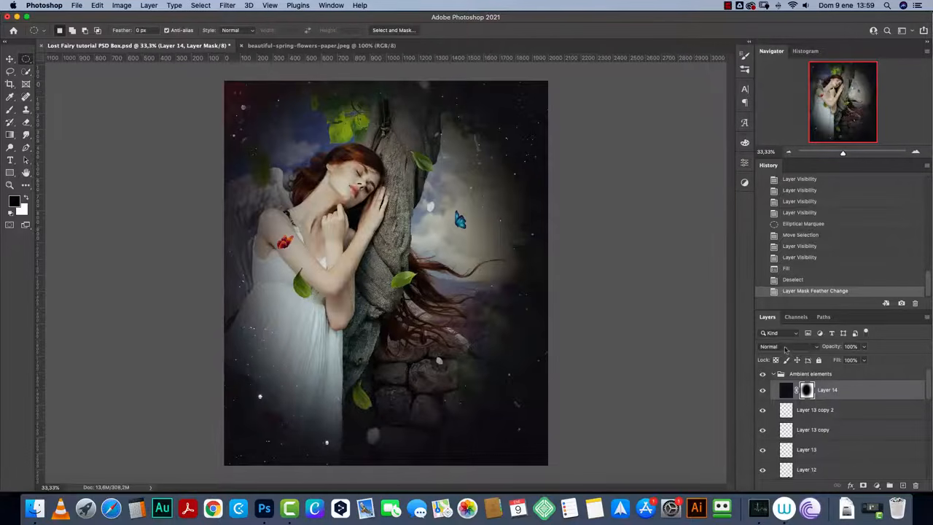
# Step: Set the masked starry sky layer's blend mode to Screen
pyautogui.click(785, 348)
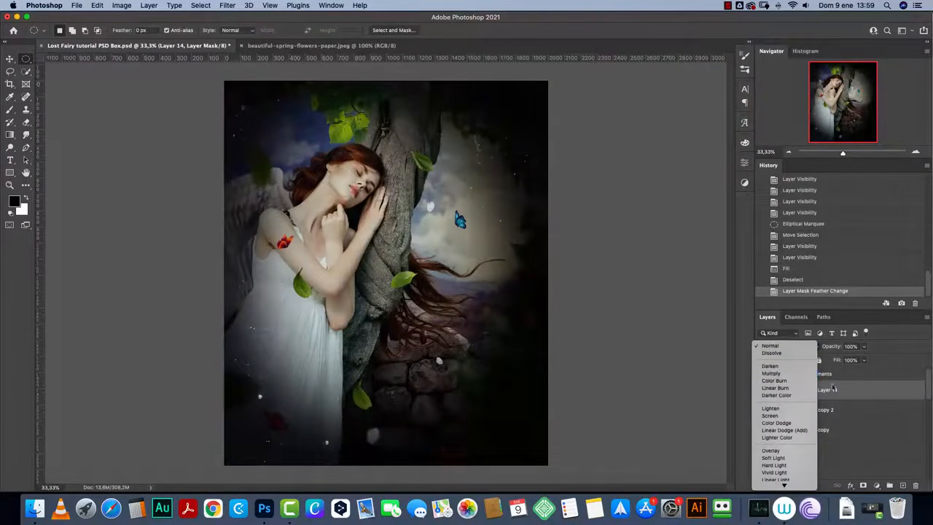
pyautogui.click(869, 391)
pyautogui.click(870, 392)
pyautogui.click(793, 348)
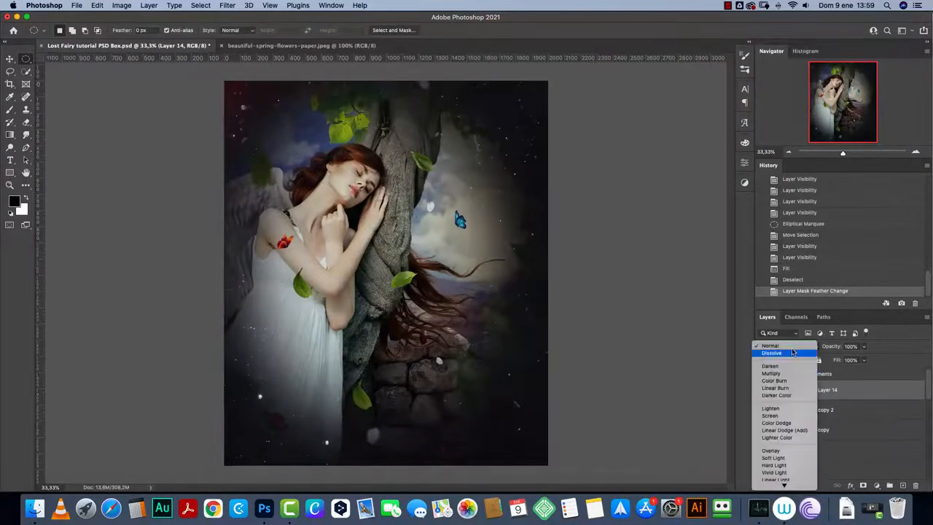
pyautogui.click(778, 416)
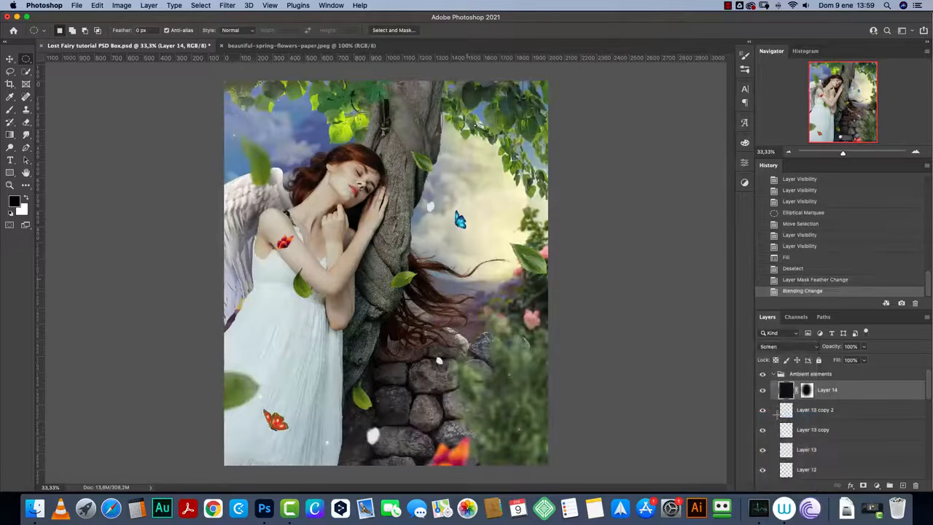
# Step: Inspect the particles around the leaves and wing up close and lower the starry layer's opacity to about 75%
pyautogui.press('super+1')
pyautogui.moveTo(847, 93); pyautogui.dragTo(822, 69)
pyautogui.moveTo(292, 238); pyautogui.dragTo(409, 256)
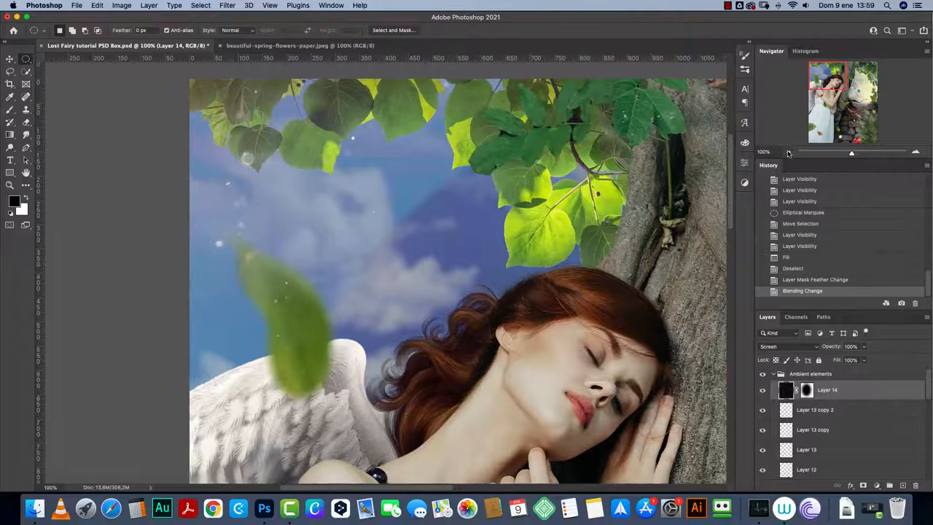
pyautogui.click(787, 151)
pyautogui.moveTo(615, 335); pyautogui.dragTo(447, 220)
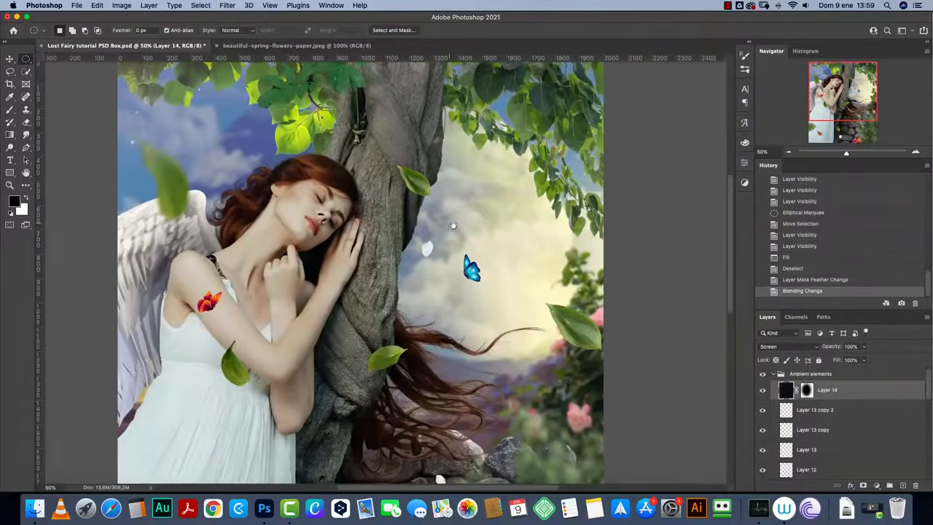
pyautogui.moveTo(866, 349)
pyautogui.mouseDown()
pyautogui.moveTo(866, 358)
pyautogui.moveTo(845, 360)
pyautogui.moveTo(864, 360)
pyautogui.moveTo(854, 360)
pyautogui.mouseUp()
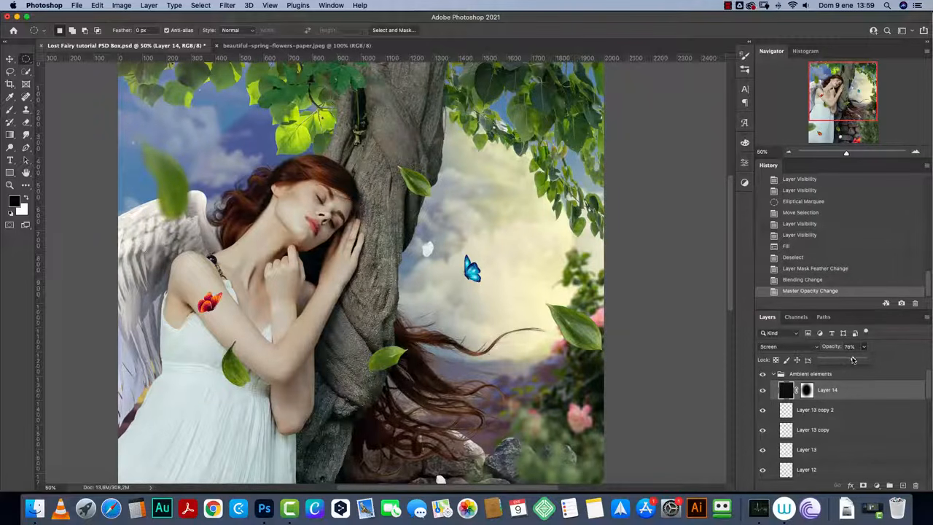
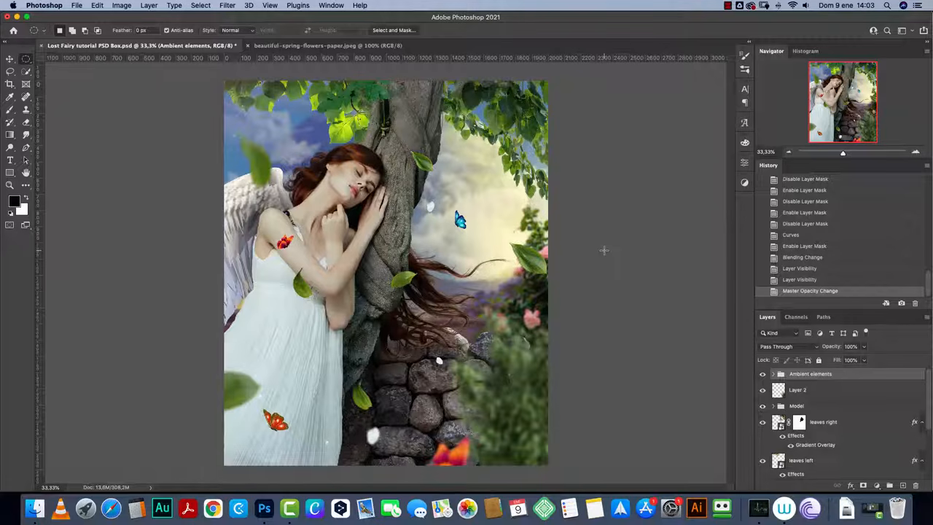
# Step: Add a new layer above the Ambient elements group, put it in a group named GLows colors, and select that layer
pyautogui.click(902, 485)
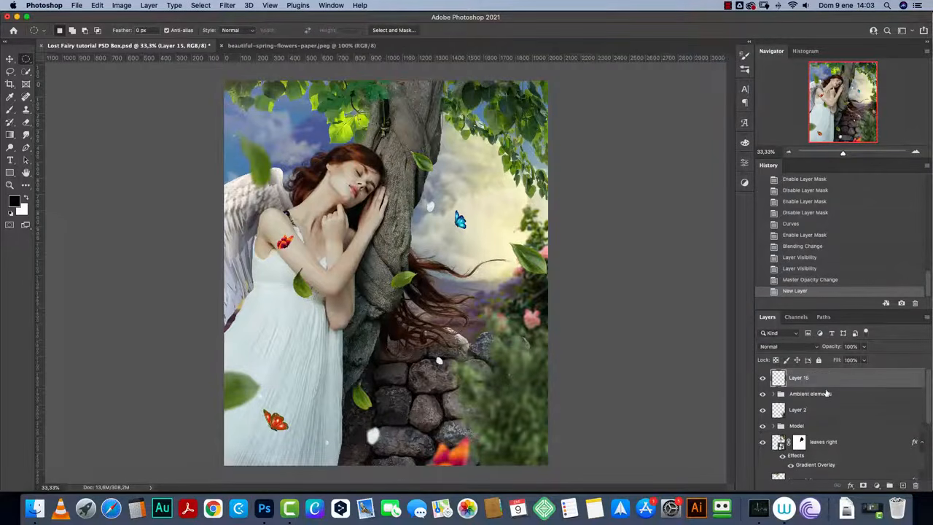
pyautogui.press('super+g')
pyautogui.doubleClick(798, 374)
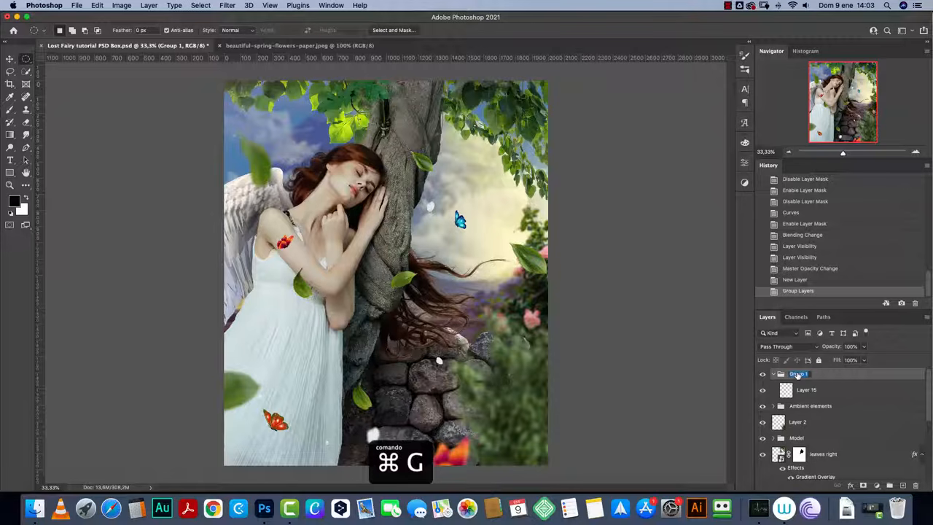
pyautogui.write('GLows colors')
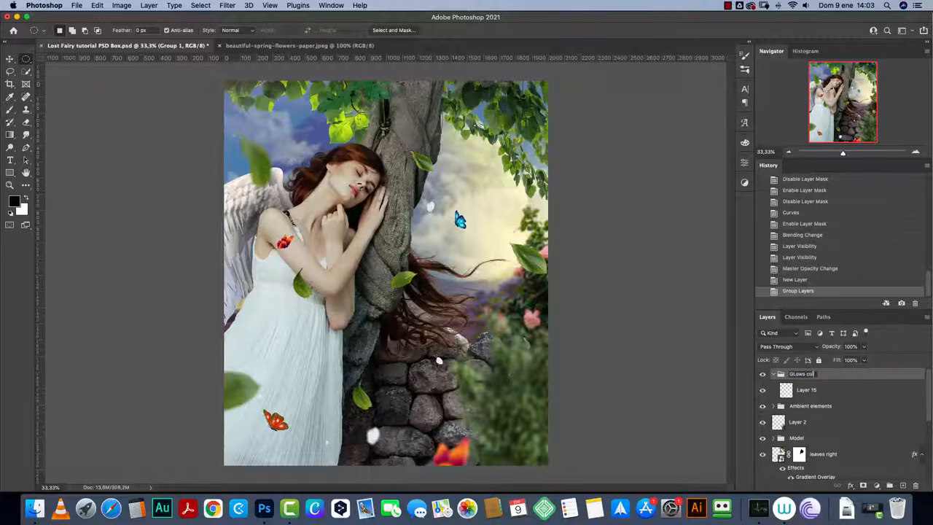
pyautogui.press('Return')
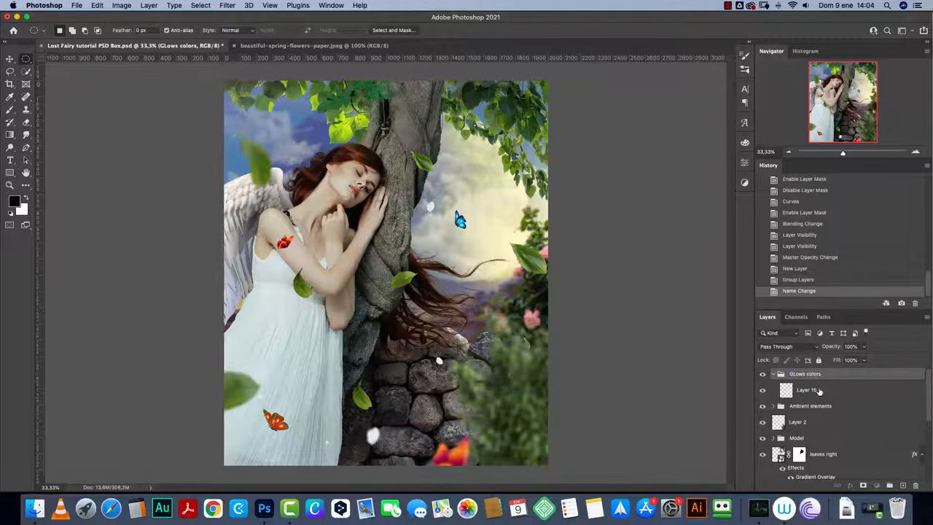
pyautogui.click(805, 392)
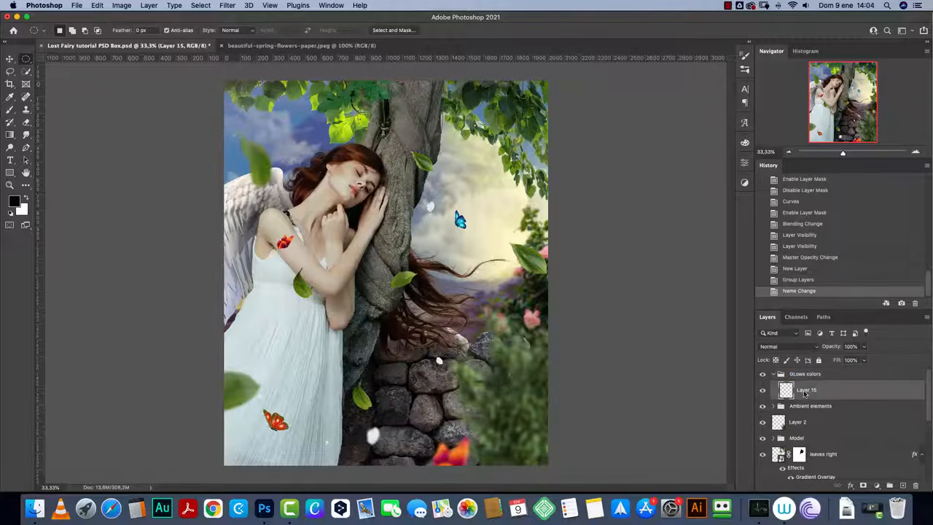
# Step: Set the new layer in the GLows colors group to Screen blend mode and rename it Glows
pyautogui.click(787, 347)
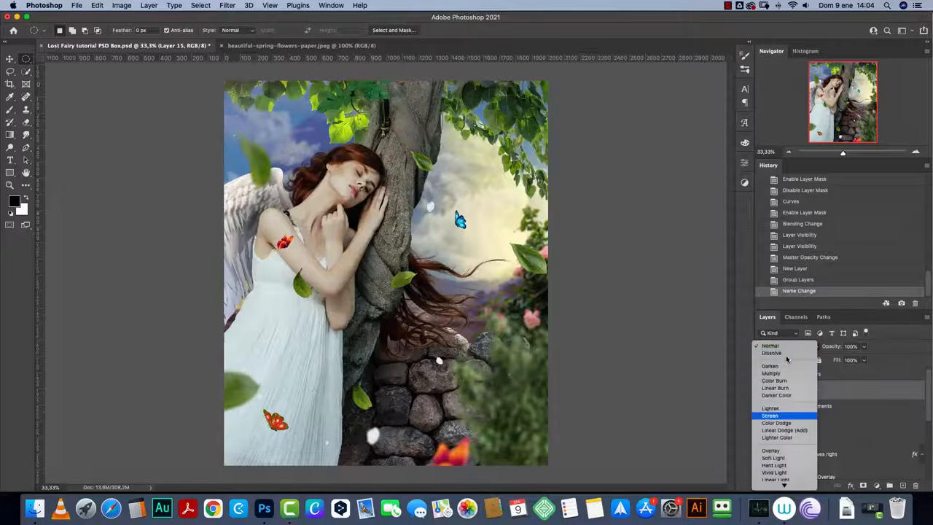
pyautogui.click(785, 416)
pyautogui.doubleClick(804, 391)
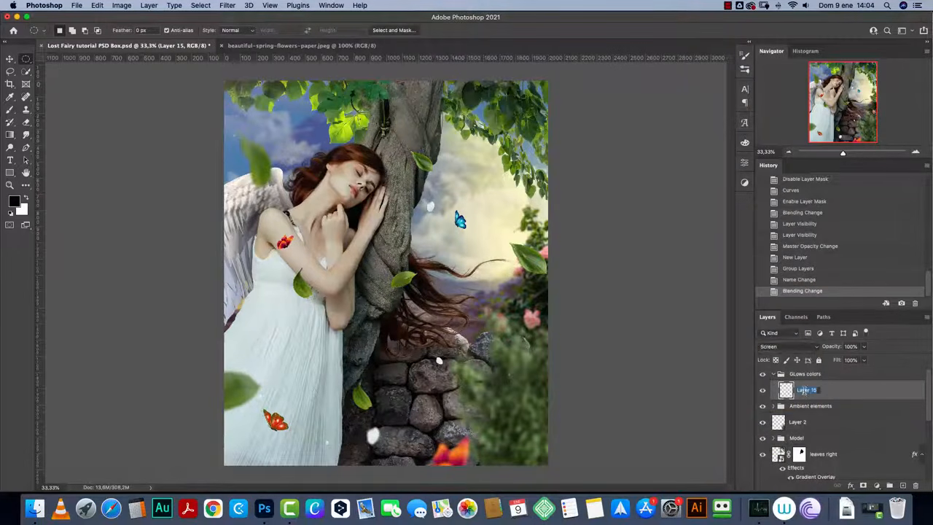
pyautogui.write('Glows')
pyautogui.press('Return')
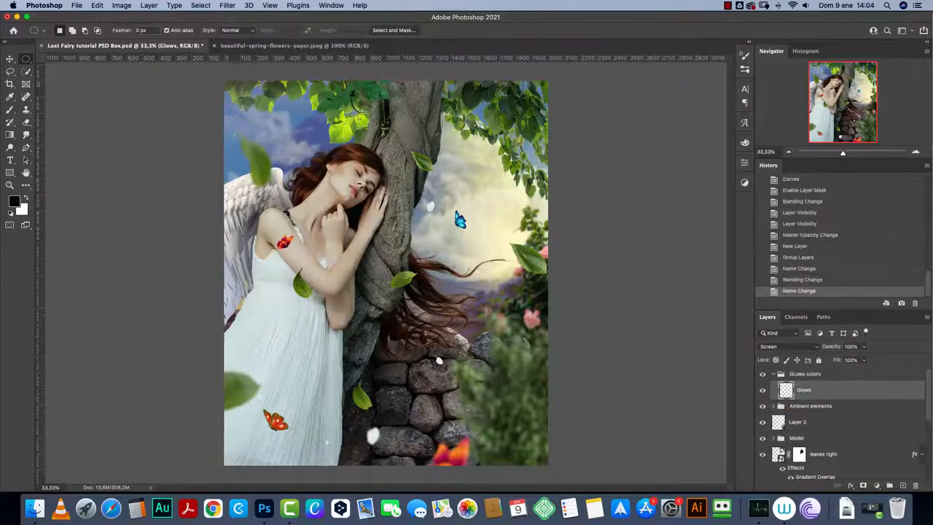
# Step: Examine the sky, tree trunk, wing and hair edges up close to judge where light should spill over them
pyautogui.press('b')
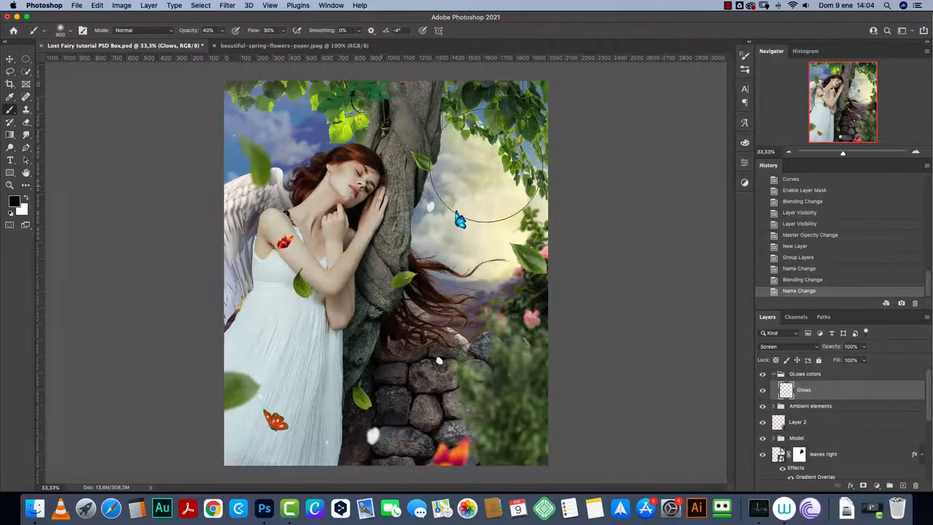
pyautogui.click(915, 152)
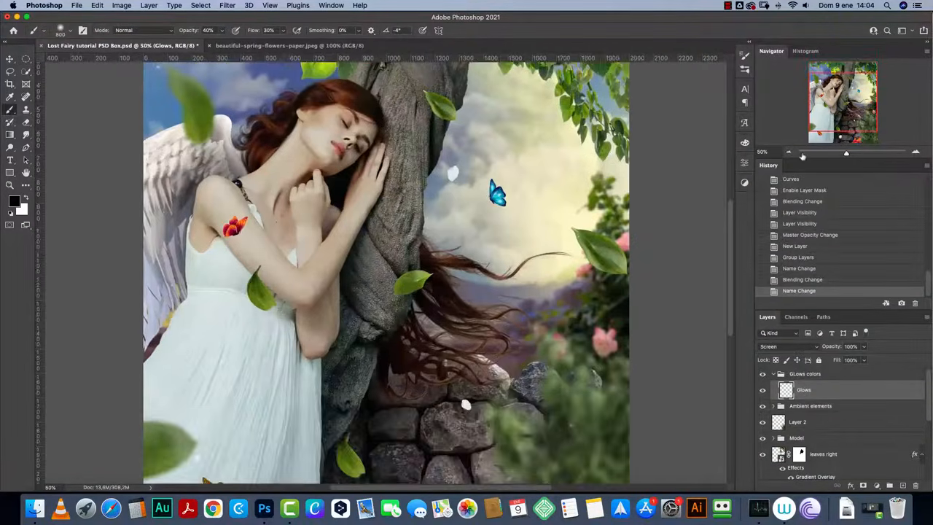
pyautogui.scroll(5, 618, 159)
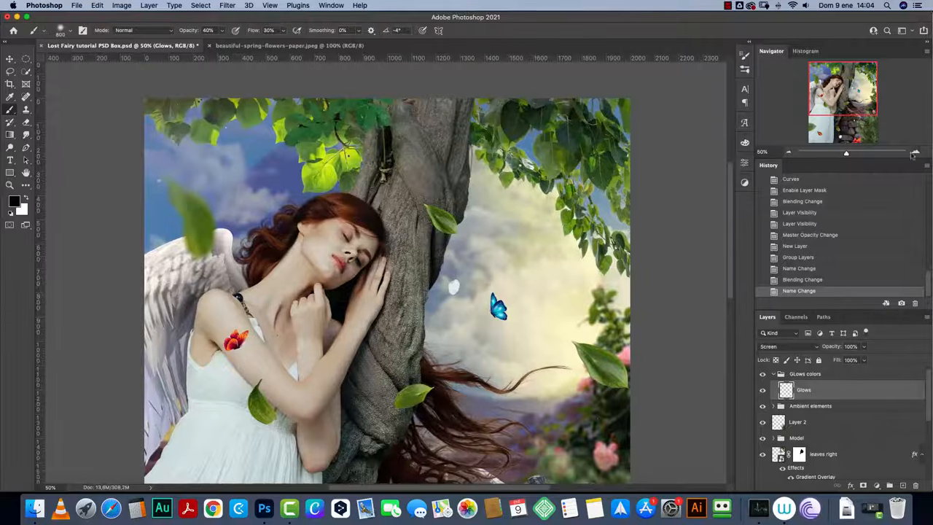
pyautogui.click(914, 152)
pyautogui.moveTo(573, 253)
pyautogui.mouseDown()
pyautogui.moveTo(584, 328)
pyautogui.moveTo(558, 306)
pyautogui.mouseUp()
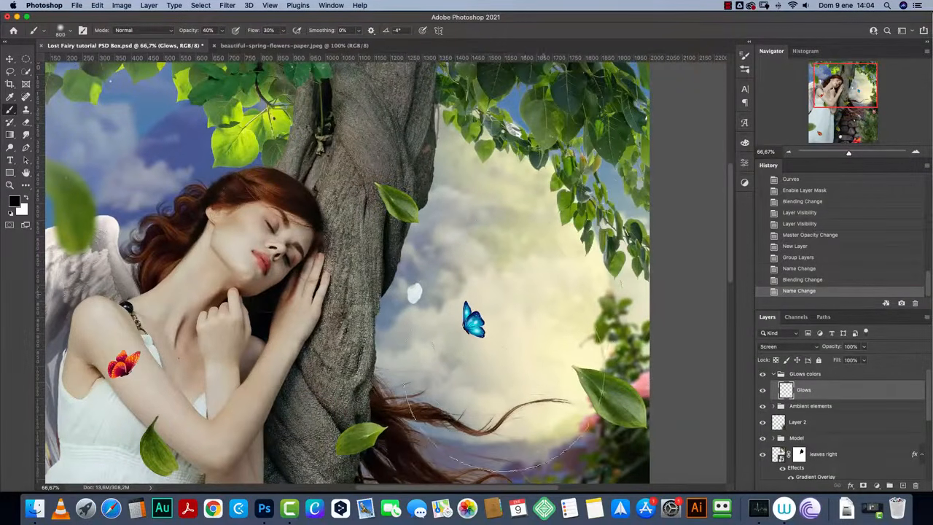
pyautogui.press('[')
pyautogui.press('[')
pyautogui.press('[')
pyautogui.press('[')
pyautogui.press('[')
pyautogui.press('[')
pyautogui.press('[')
pyautogui.press('[')
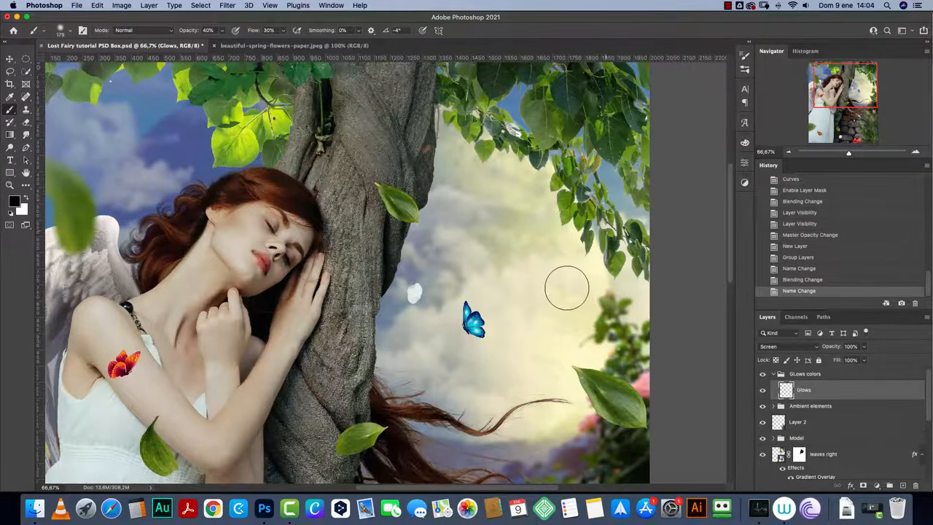
pyautogui.moveTo(520, 285); pyautogui.dragTo(594, 256)
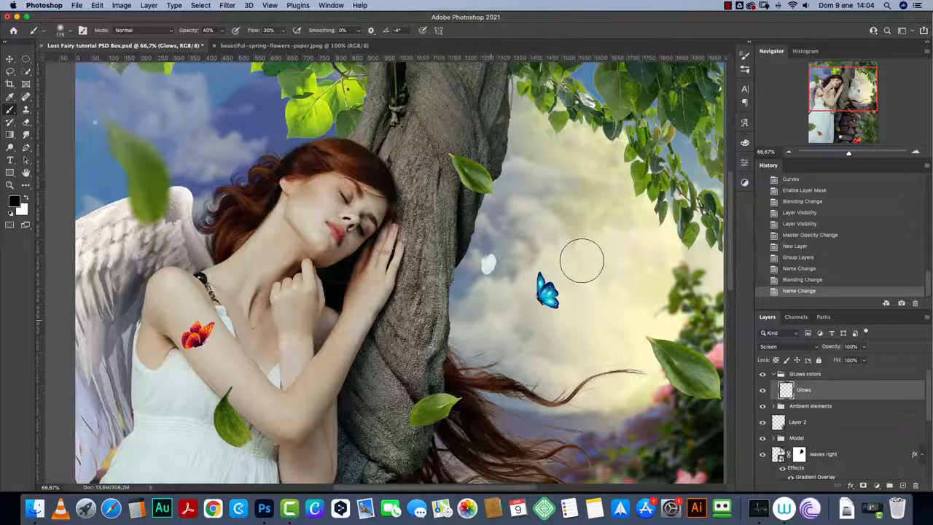
pyautogui.moveTo(580, 272); pyautogui.dragTo(715, 340)
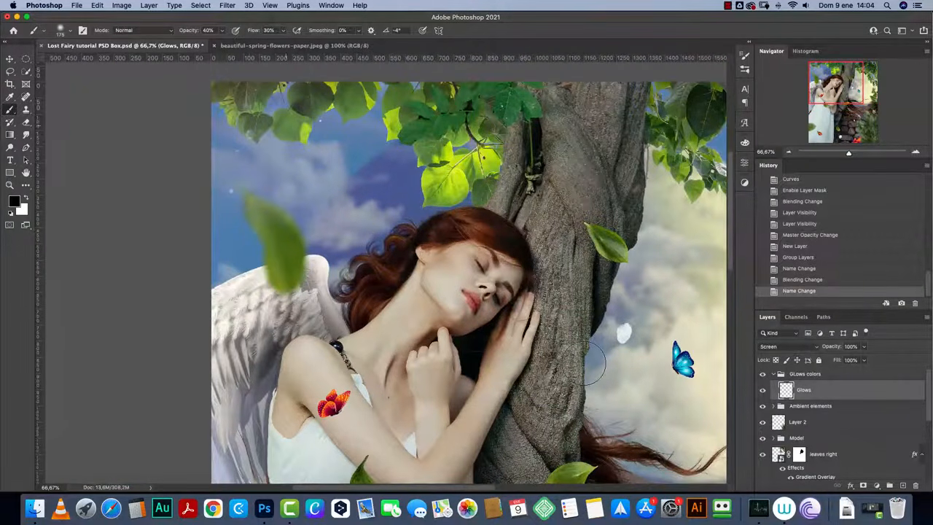
pyautogui.moveTo(509, 286); pyautogui.dragTo(441, 183)
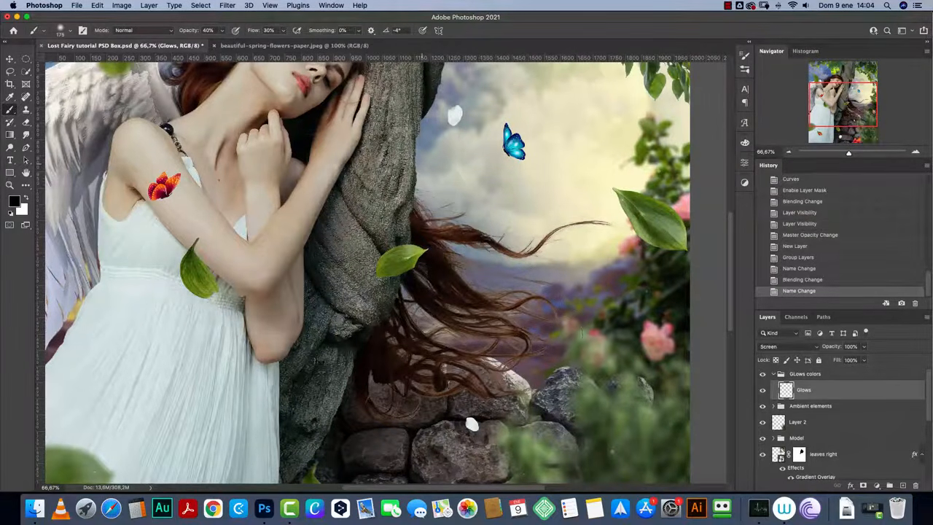
pyautogui.press('super+minus')
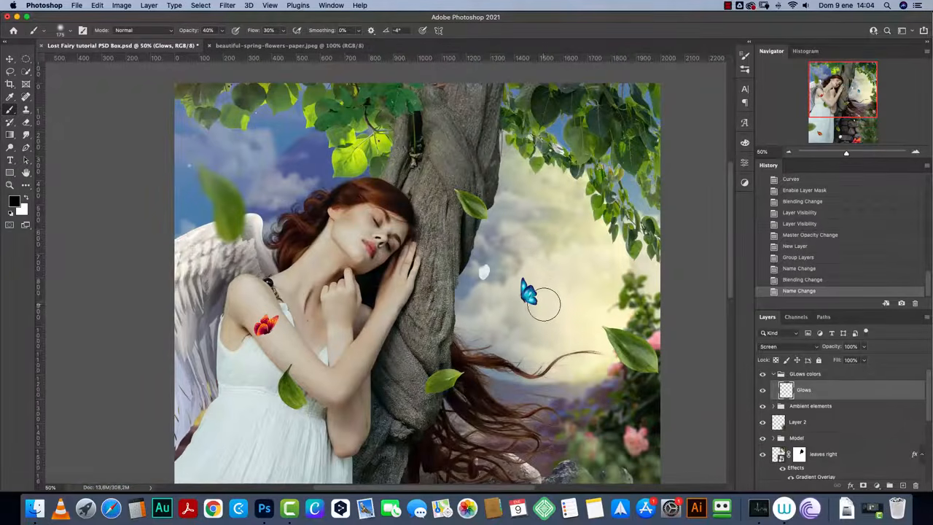
# Step: Set the foreground color to the dark warm grey #3d3930
pyautogui.click(14, 202)
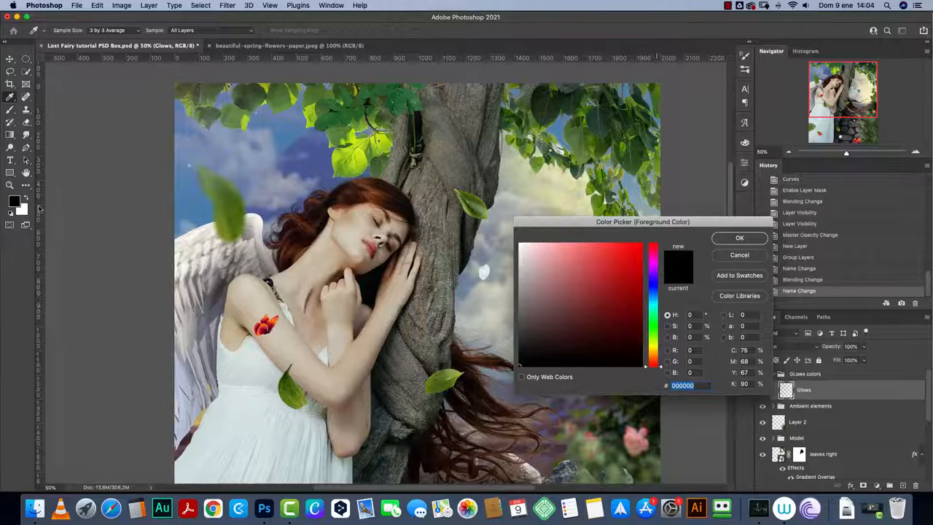
pyautogui.click(653, 352)
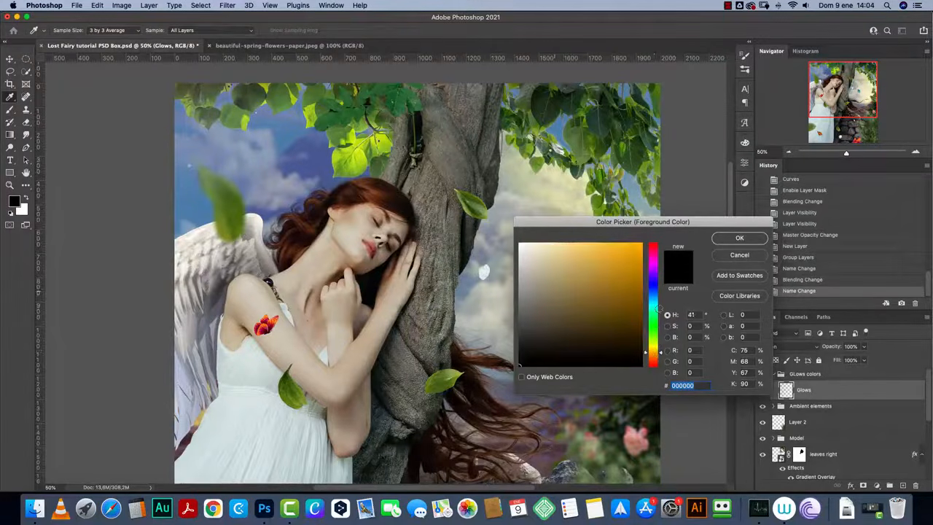
pyautogui.moveTo(666, 224); pyautogui.dragTo(805, 211)
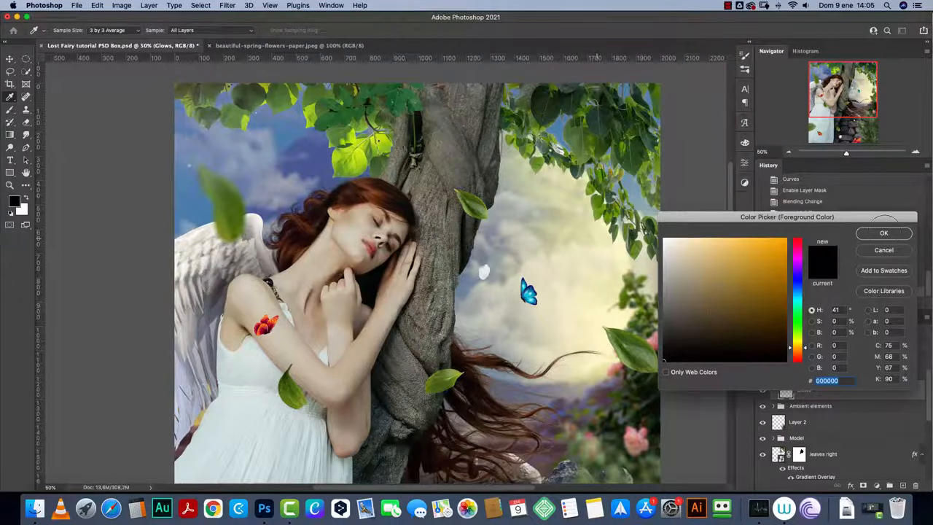
pyautogui.click(883, 233)
# Step: Set the brush to 0% hardness with both opacity and flow at 100%
pyautogui.press('b')
pyautogui.rightClick(579, 235)
pyautogui.moveTo(630, 282)
pyautogui.mouseDown()
pyautogui.moveTo(646, 283)
pyautogui.moveTo(617, 288)
pyautogui.mouseUp()
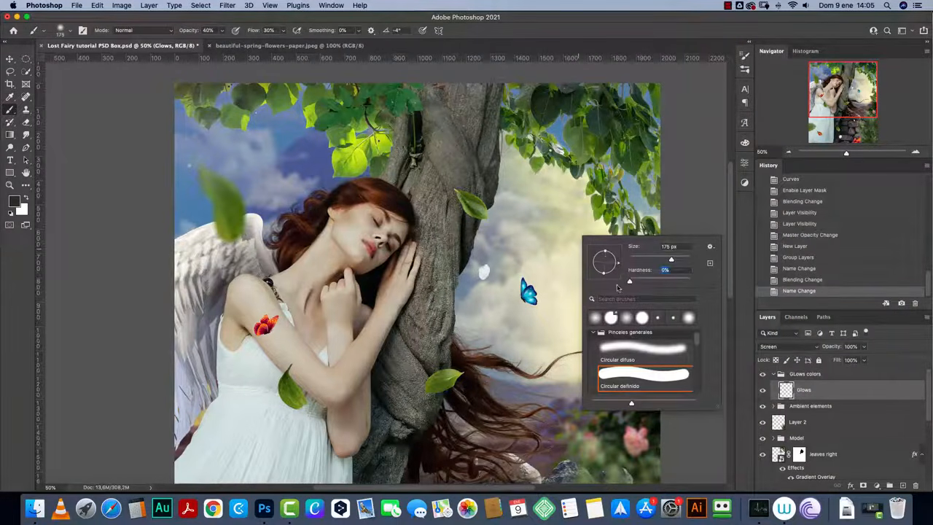
pyautogui.click(328, 21)
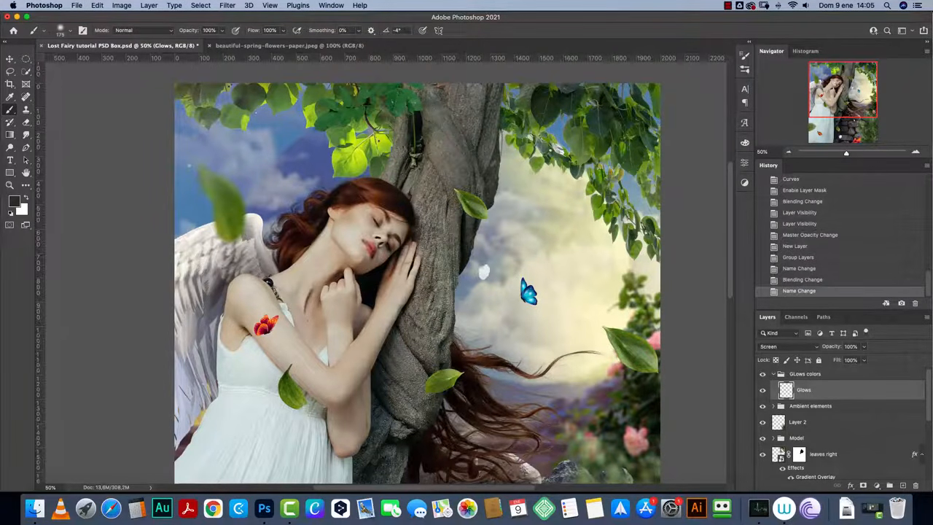
# Step: Test an enlarged soft brush dab on the bright sky, undo it, and set the brush size to 600 px
pyautogui.press(']')
pyautogui.press(']')
pyautogui.press(']')
pyautogui.press(']')
pyautogui.press(']')
pyautogui.press(']')
pyautogui.press(']')
pyautogui.press(']')
pyautogui.click(587, 252)
pyautogui.press('super+z')
pyautogui.press('[')
pyautogui.press('[')
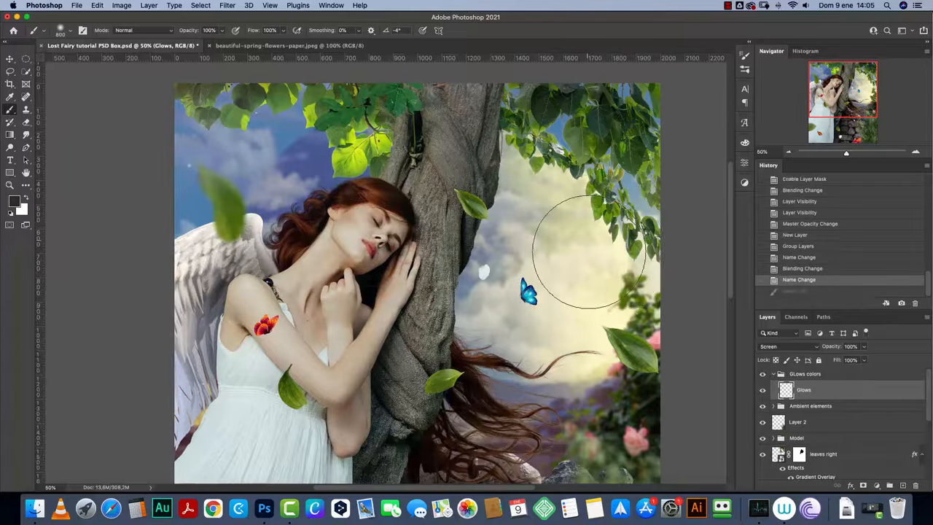
# Step: Turn off the brush's Transfer option and paint two glow dabs over the bright sky near the hanging leaves
pyautogui.click(746, 56)
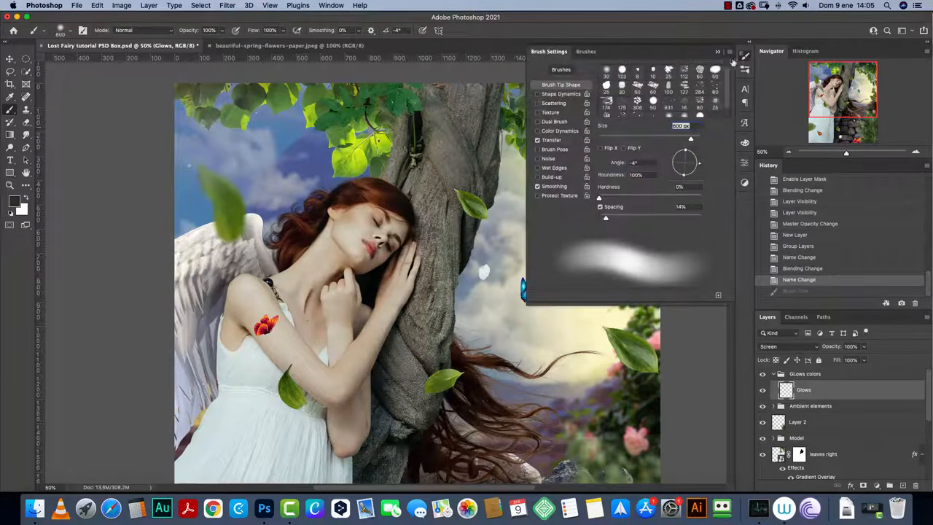
pyautogui.click(542, 139)
pyautogui.click(718, 54)
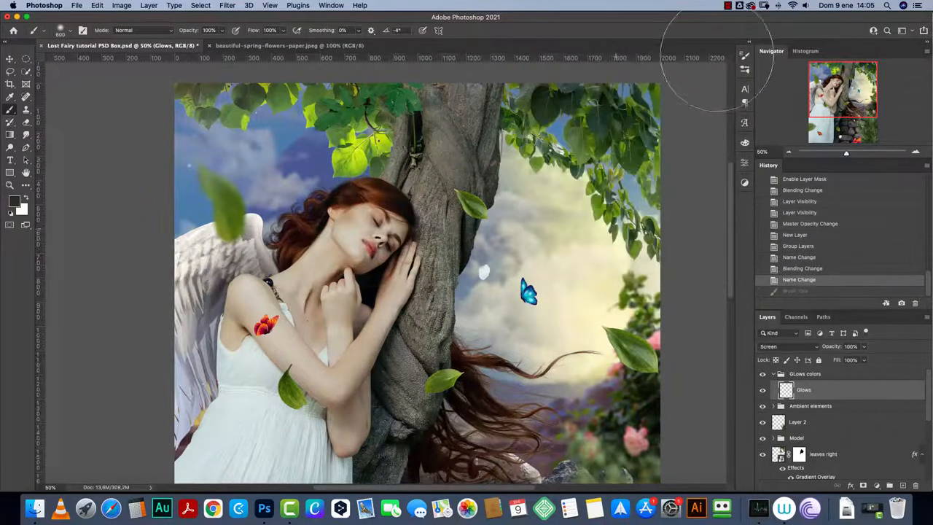
pyautogui.click(589, 234)
pyautogui.click(589, 235)
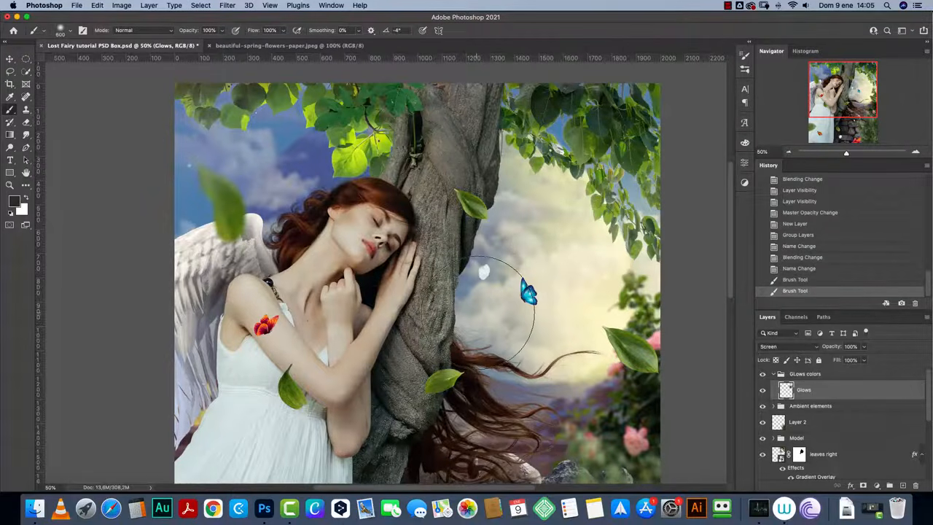
pyautogui.click(478, 312)
pyautogui.press('super+z')
pyautogui.click(477, 275)
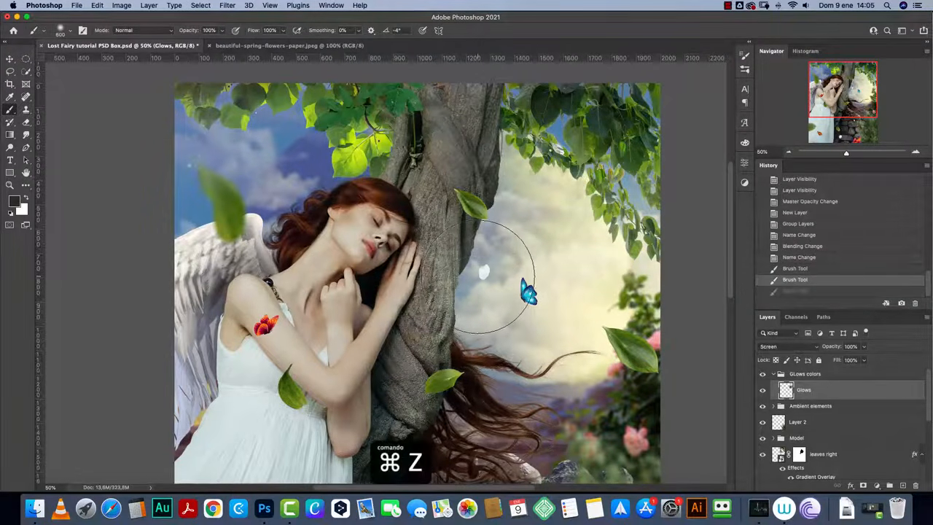
pyautogui.press('super+z')
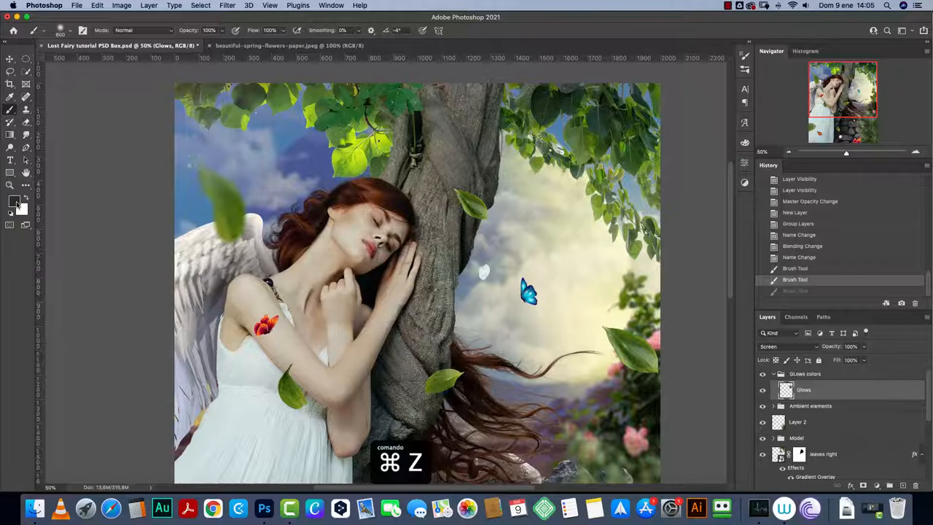
# Step: Change the foreground color to a darker, slightly more saturated warm tone
pyautogui.click(14, 202)
pyautogui.click(797, 347)
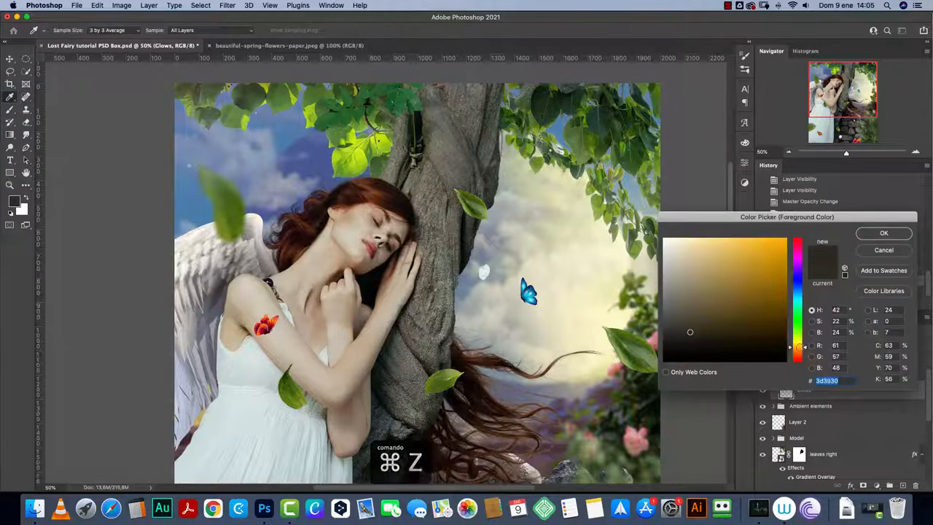
pyautogui.click(699, 340)
pyautogui.click(883, 233)
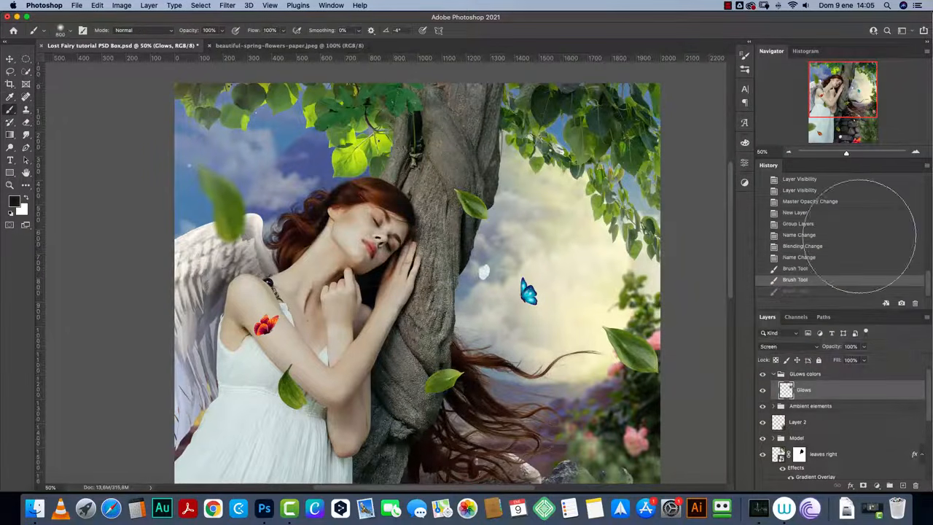
# Step: Dab soft warm glows with varied brush sizes along the trunk's sky-facing edge and over the flowing hair on the Glows layer
pyautogui.click(514, 227)
pyautogui.press('[')
pyautogui.press('[')
pyautogui.press('[')
pyautogui.press('[')
pyautogui.press('[')
pyautogui.press('[')
pyautogui.click(499, 206)
pyautogui.click(501, 211)
pyautogui.click(470, 322)
pyautogui.press(']')
pyautogui.press(']')
pyautogui.press(']')
pyautogui.click(489, 344)
pyautogui.click(561, 332)
pyautogui.press('[')
pyautogui.press('[')
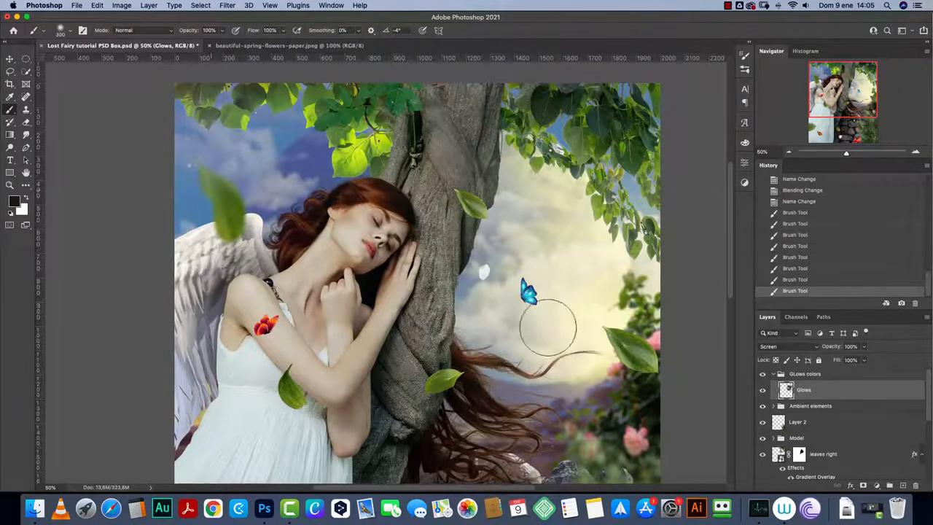
# Step: Sample the blue sky beside the wing, darken the color, and brush soft glows over the wing, hair and background edges
pyautogui.keyDown('alt'); pyautogui.click(188, 183); pyautogui.keyUp('alt')
pyautogui.click(15, 202)
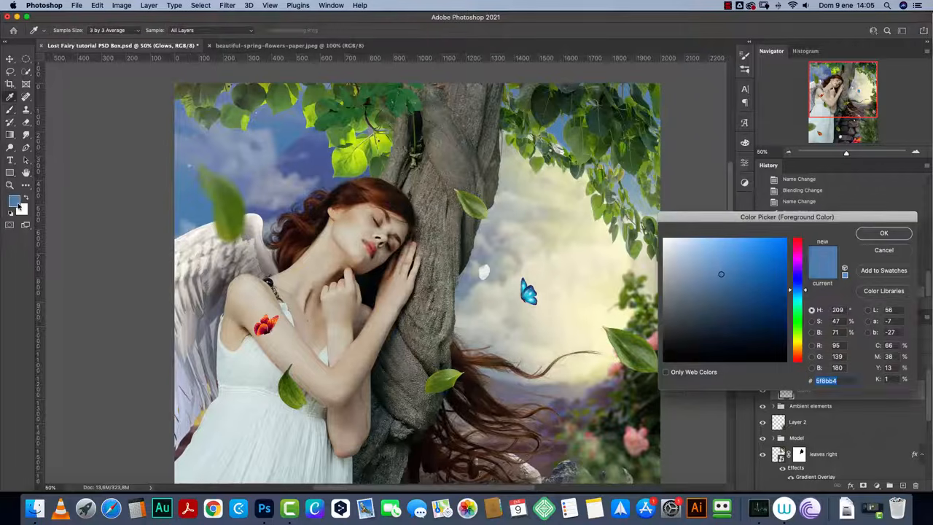
pyautogui.click(720, 332)
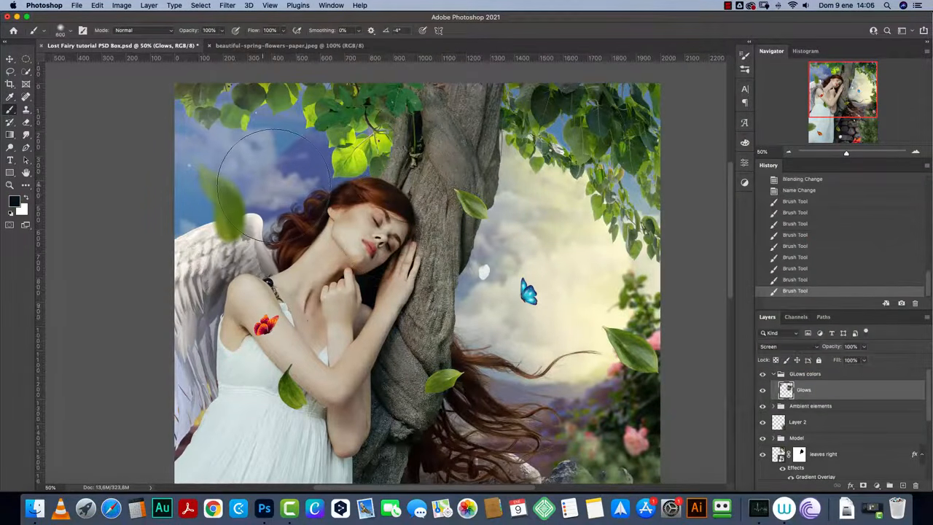
pyautogui.moveTo(255, 164); pyautogui.dragTo(273, 184)
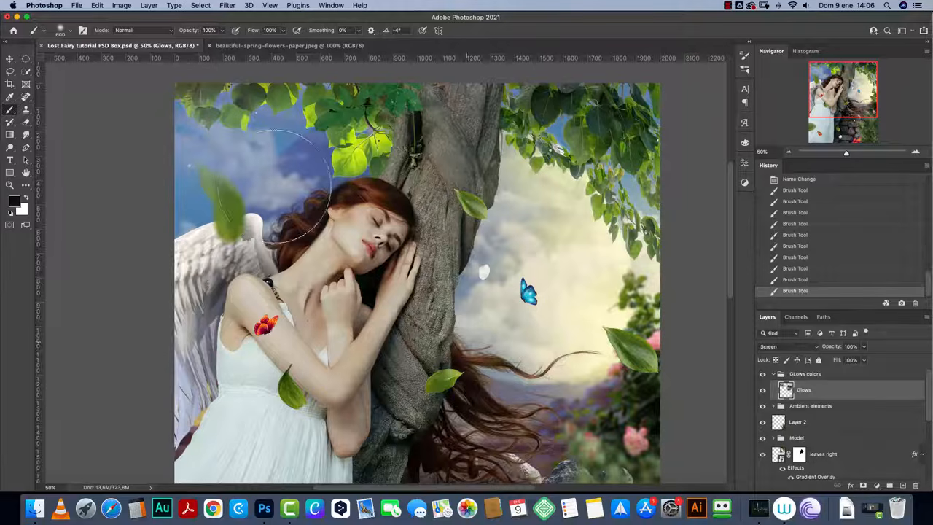
pyautogui.moveTo(567, 383); pyautogui.dragTo(547, 249)
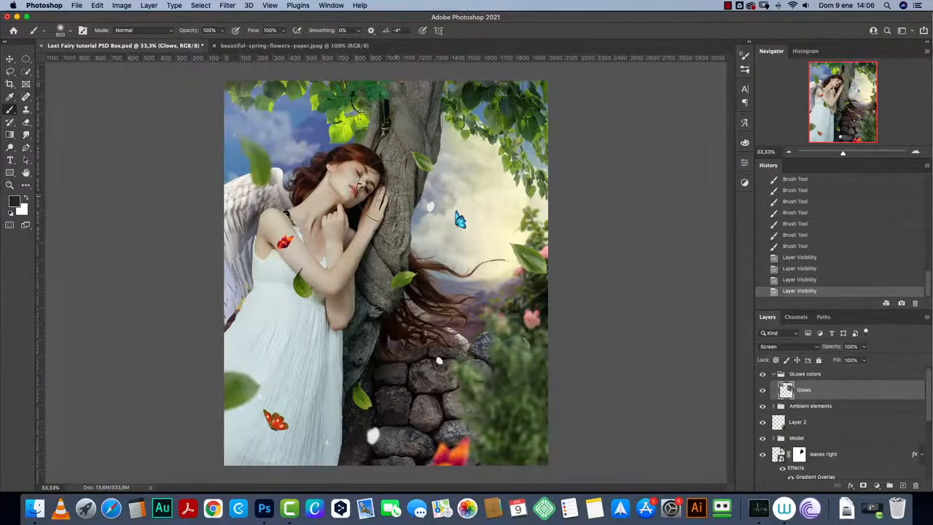
# Step: Open girl-with-red-umbrella-makes-swirling-water-sky-digital-art-style-illustration-painting.jpeg from the Resources folder
pyautogui.press('super+o')
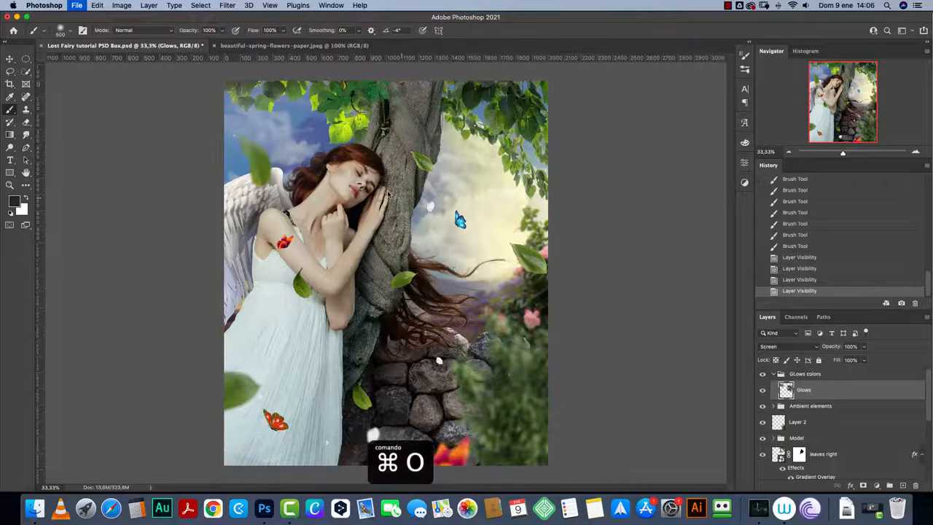
pyautogui.click(532, 169)
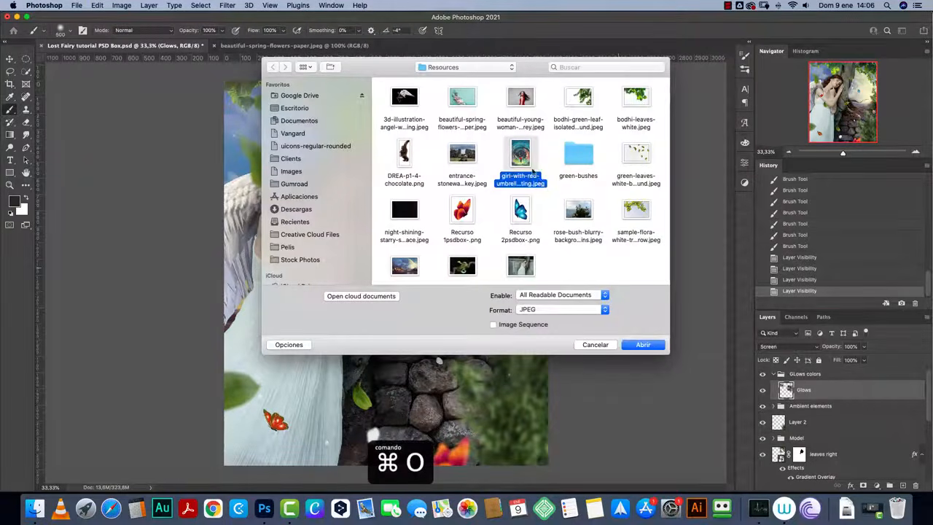
pyautogui.click(648, 344)
# Step: Draw a loose lasso selection around the girl and her red umbrella
pyautogui.press('super+1')
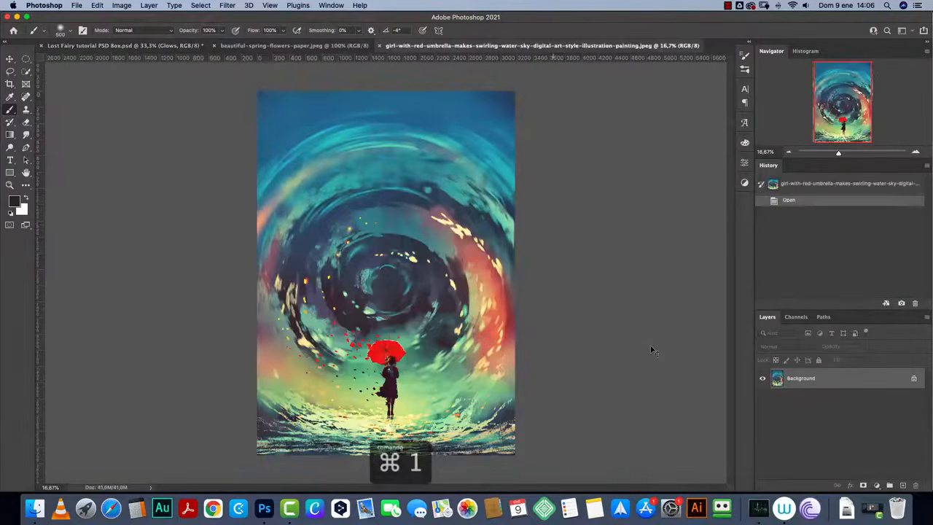
pyautogui.moveTo(845, 103); pyautogui.dragTo(842, 122)
pyautogui.press('super+minus')
pyautogui.press('super+minus')
pyautogui.press('super+minus')
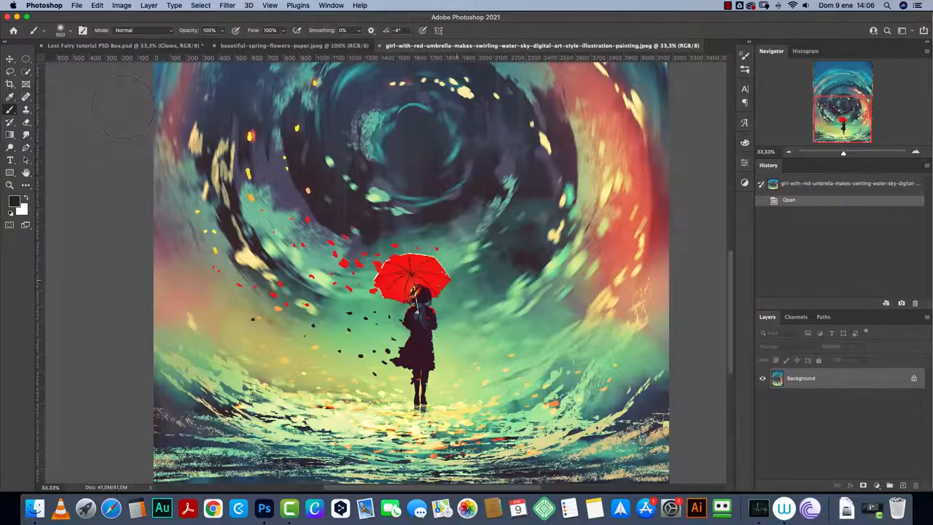
pyautogui.click(10, 72)
pyautogui.moveTo(369, 286)
pyautogui.mouseDown()
pyautogui.moveTo(395, 346)
pyautogui.moveTo(391, 396)
pyautogui.moveTo(404, 414)
pyautogui.moveTo(447, 341)
pyautogui.mouseUp()
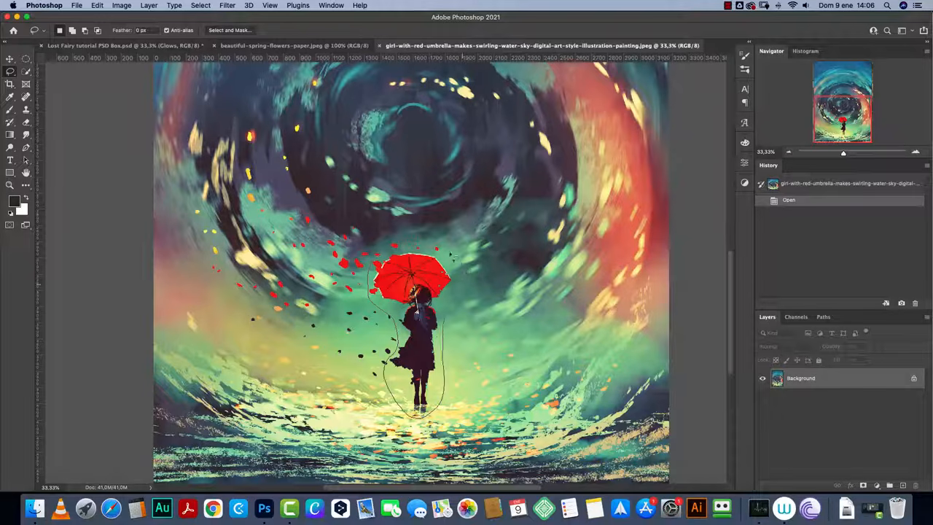
pyautogui.moveTo(458, 259); pyautogui.dragTo(373, 271)
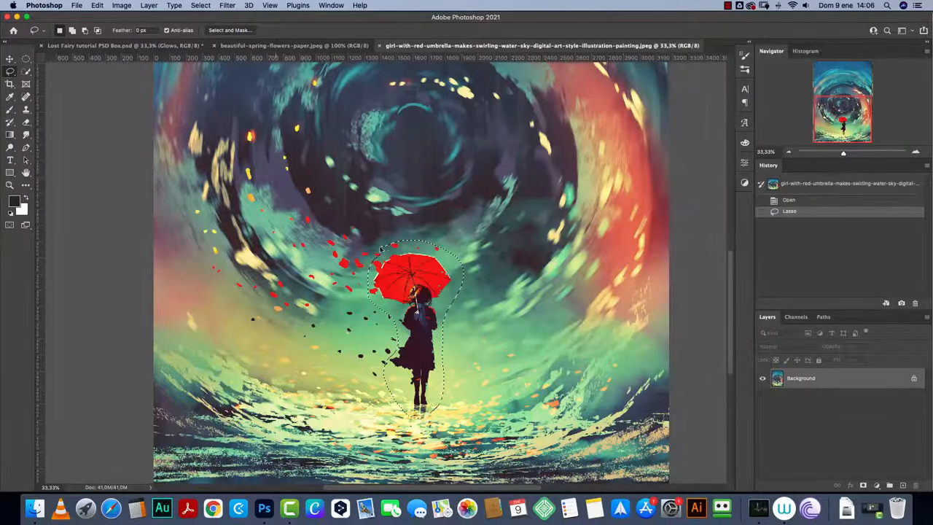
# Step: Fill the selected girl and umbrella area using Content-Aware at 100% opacity in Normal mode with Color Adaptation
pyautogui.click(121, 5)
pyautogui.moveTo(97, 6)
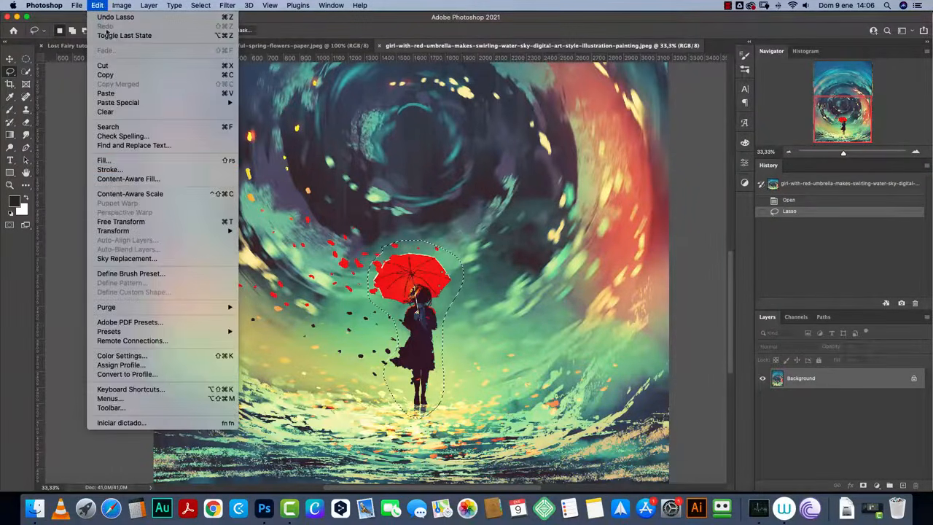
pyautogui.click(117, 159)
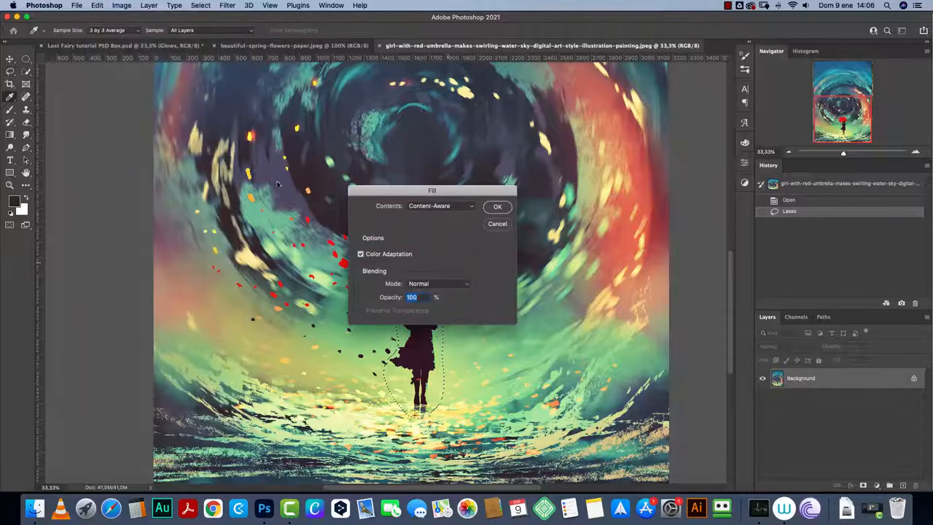
pyautogui.click(470, 206)
pyautogui.click(472, 208)
pyautogui.click(496, 206)
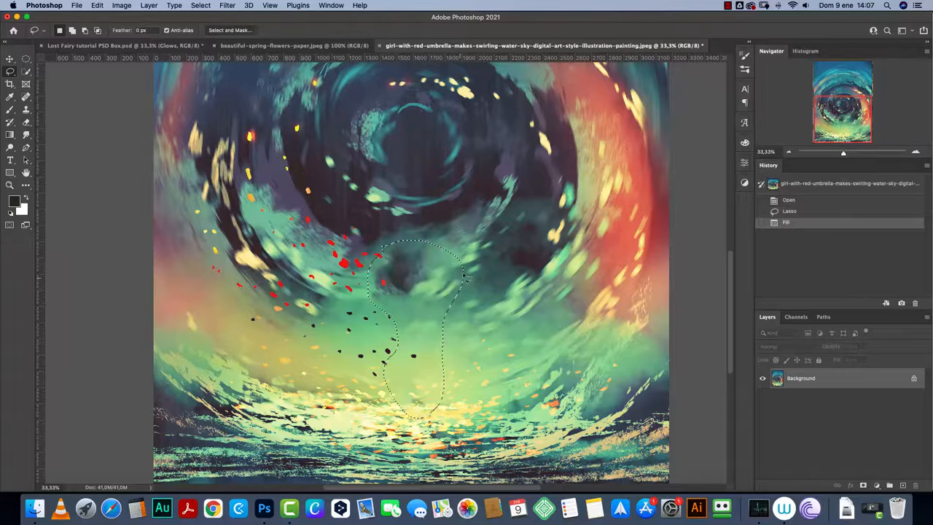
# Step: Deselect the filled area and clone surrounding texture over the dark patches where the umbrella was and beside it
pyautogui.press('super+d')
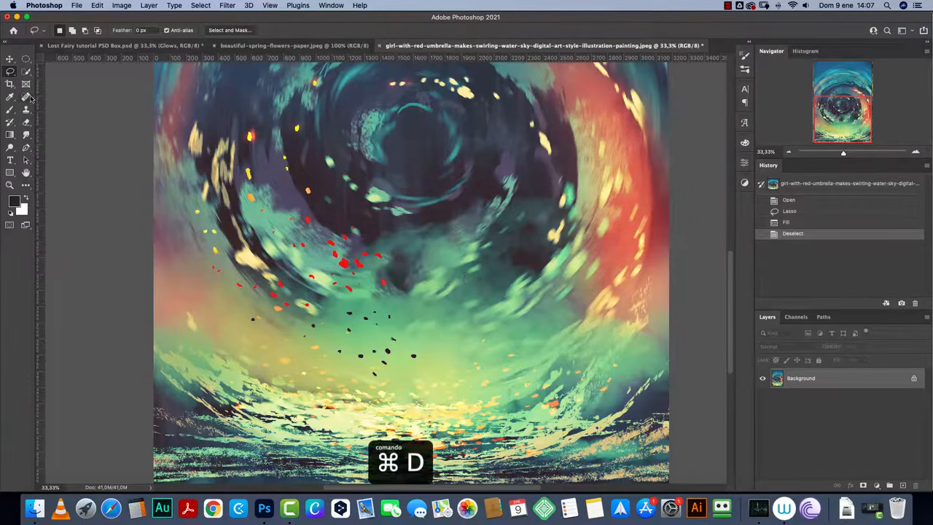
pyautogui.click(26, 96)
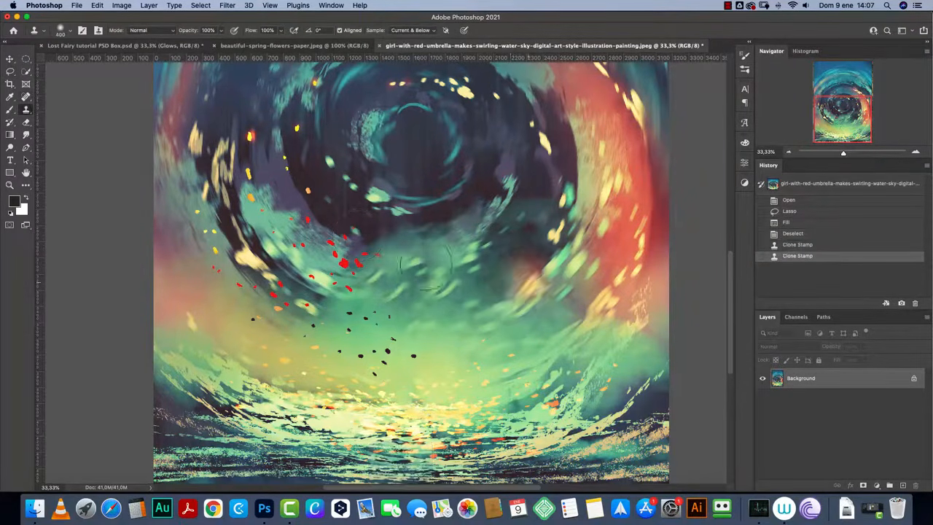
pyautogui.keyDown('alt'); pyautogui.click(513, 301); pyautogui.keyUp('alt')
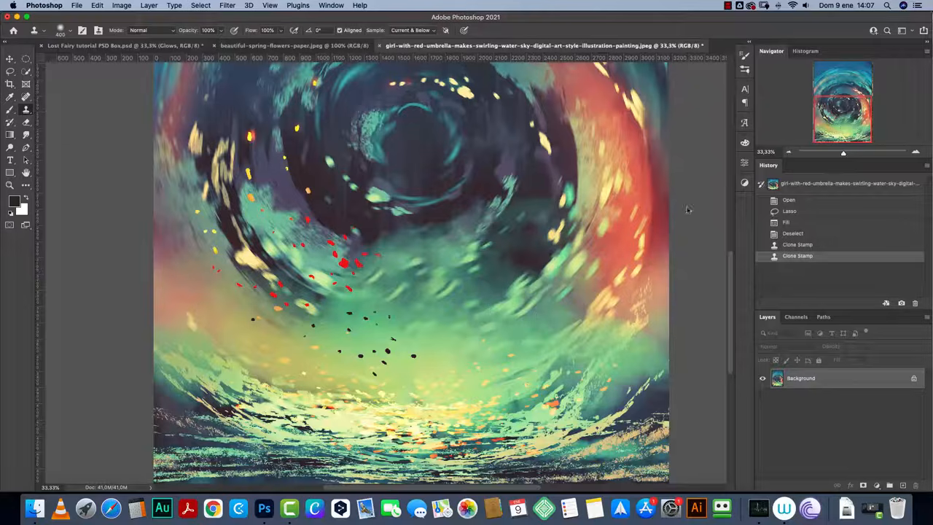
# Step: Copy the entire retouched illustration and close the beautiful-spring-flowers-paper.jpeg document
pyautogui.click(787, 152)
pyautogui.press('super+a')
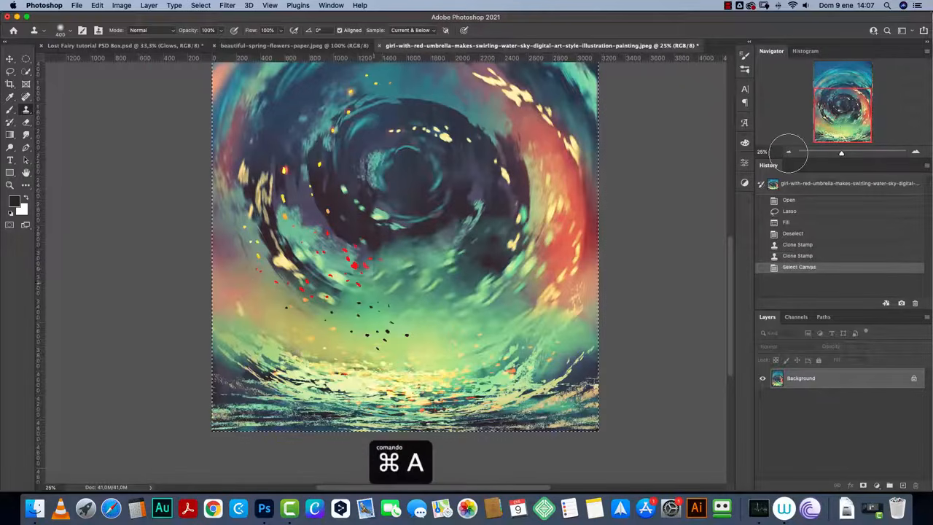
pyautogui.press('super+c')
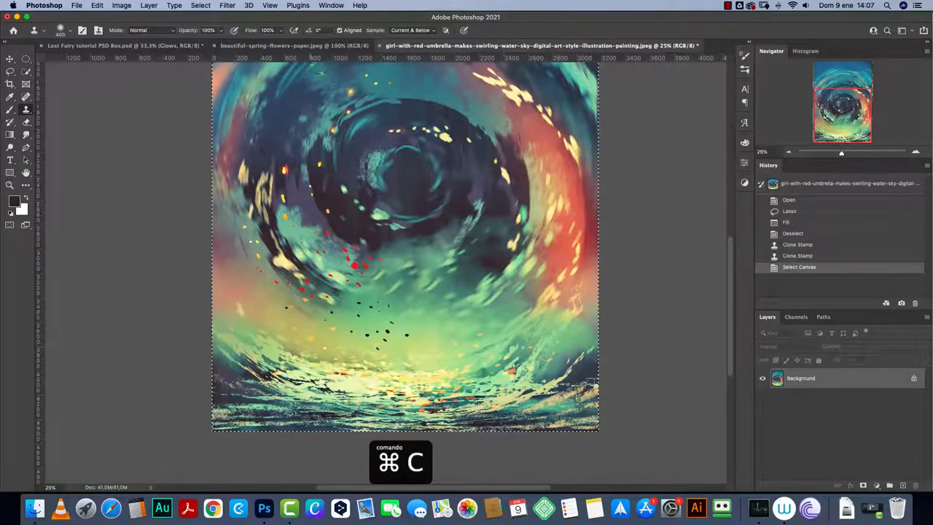
pyautogui.click(261, 45)
pyautogui.press('super+w')
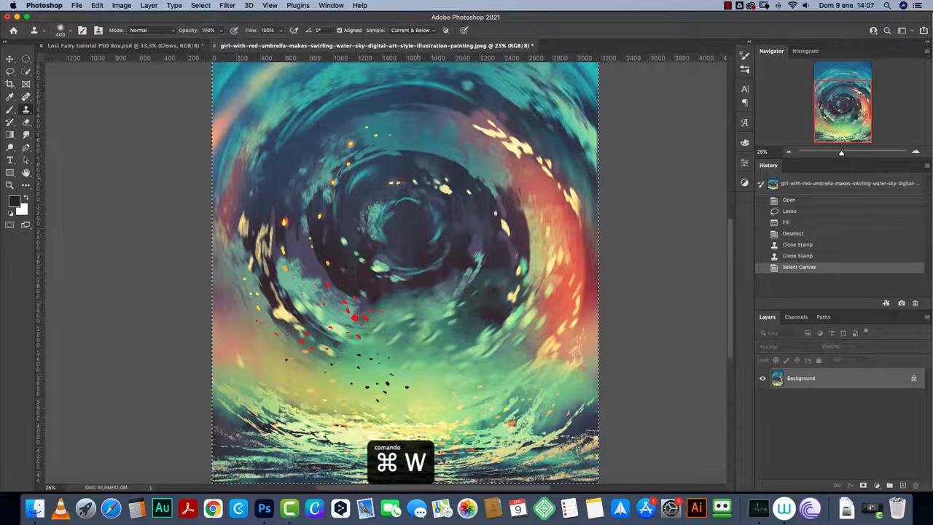
# Step: Paste the copied illustration directly above the BG layer in Lost Fairy tutorial PSD Box.psd
pyautogui.click(136, 46)
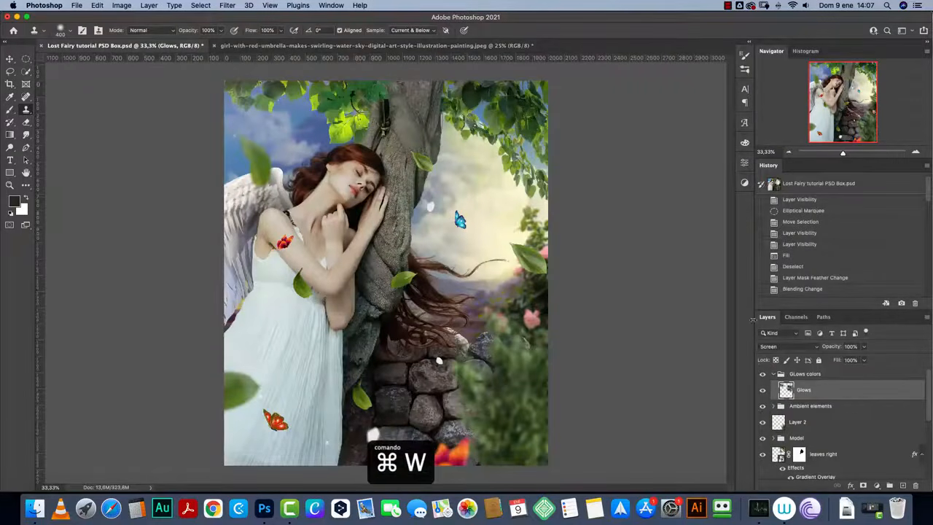
pyautogui.moveTo(928, 400); pyautogui.dragTo(927, 459)
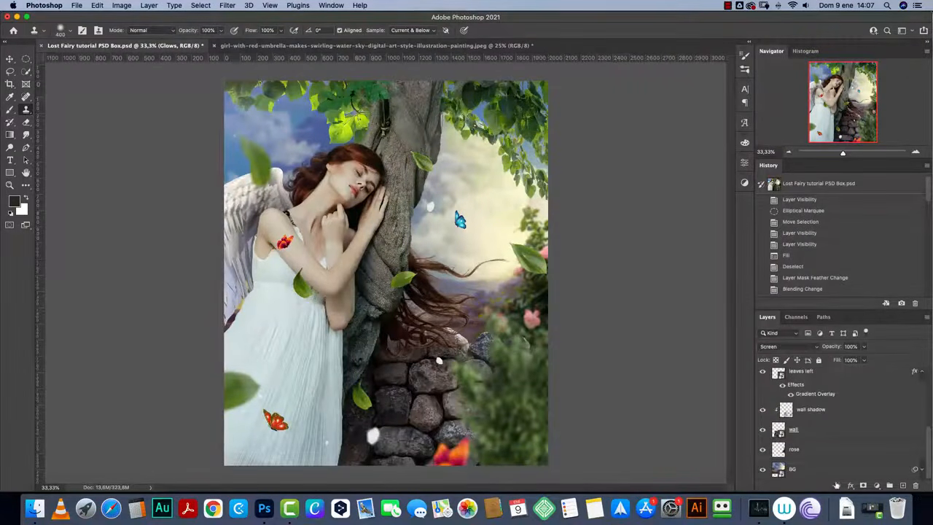
pyautogui.keyDown('alt'); pyautogui.click(763, 471); pyautogui.keyUp('alt')
pyautogui.keyDown('alt'); pyautogui.click(763, 472); pyautogui.keyUp('alt')
pyautogui.click(816, 470)
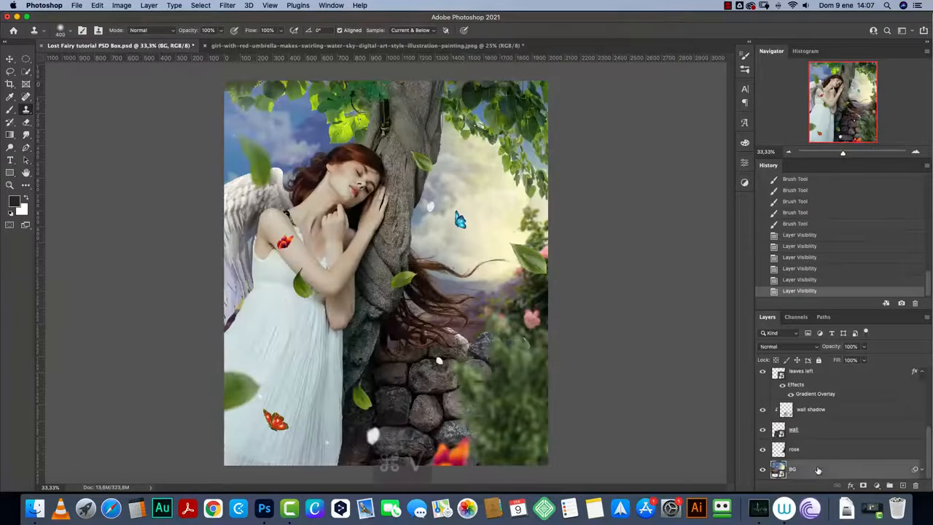
pyautogui.press('super+v')
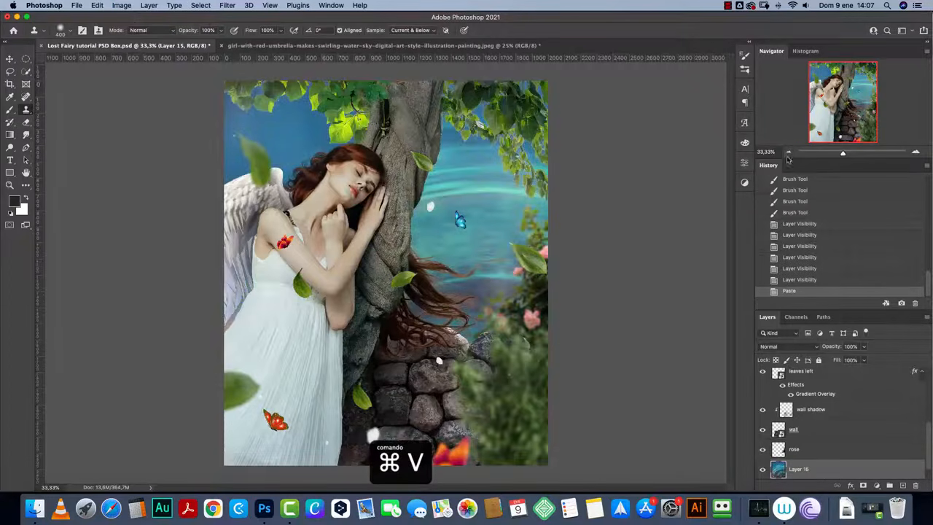
# Step: Scale down, reposition and widen the pasted illustration so its swirl covers the sky behind the fairy and trunk
pyautogui.click(788, 152)
pyautogui.click(788, 152)
pyautogui.press('super+t')
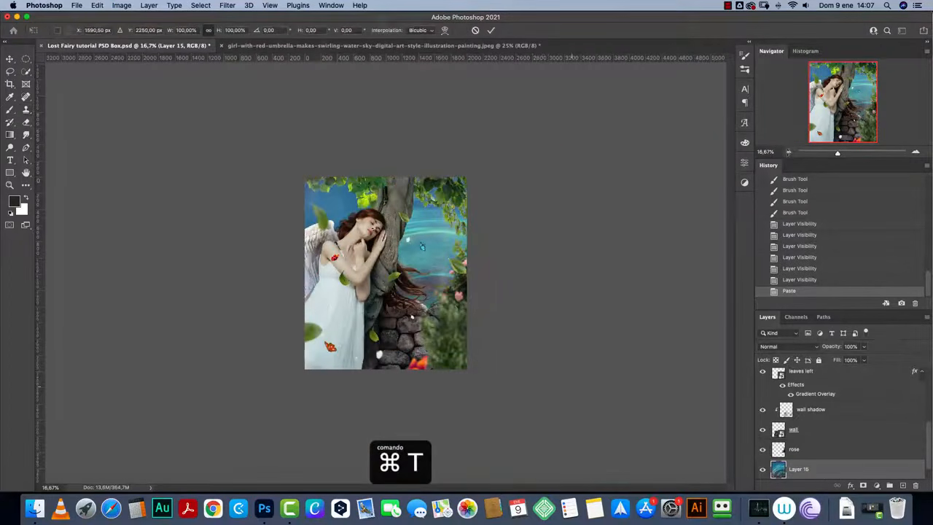
pyautogui.click(787, 153)
pyautogui.moveTo(518, 475); pyautogui.dragTo(449, 377)
pyautogui.moveTo(397, 315); pyautogui.dragTo(403, 268)
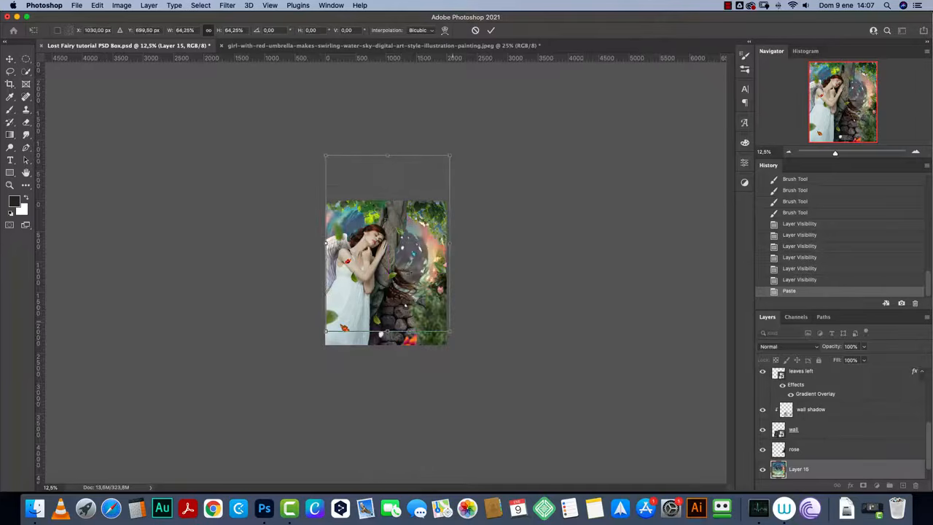
pyautogui.moveTo(450, 332); pyautogui.dragTo(430, 303)
pyautogui.moveTo(404, 265); pyautogui.dragTo(412, 287)
pyautogui.moveTo(440, 250); pyautogui.dragTo(460, 250)
pyautogui.moveTo(401, 271)
pyautogui.mouseDown()
pyautogui.moveTo(388, 266)
pyautogui.moveTo(402, 268)
pyautogui.mouseUp()
pyautogui.press('Return')
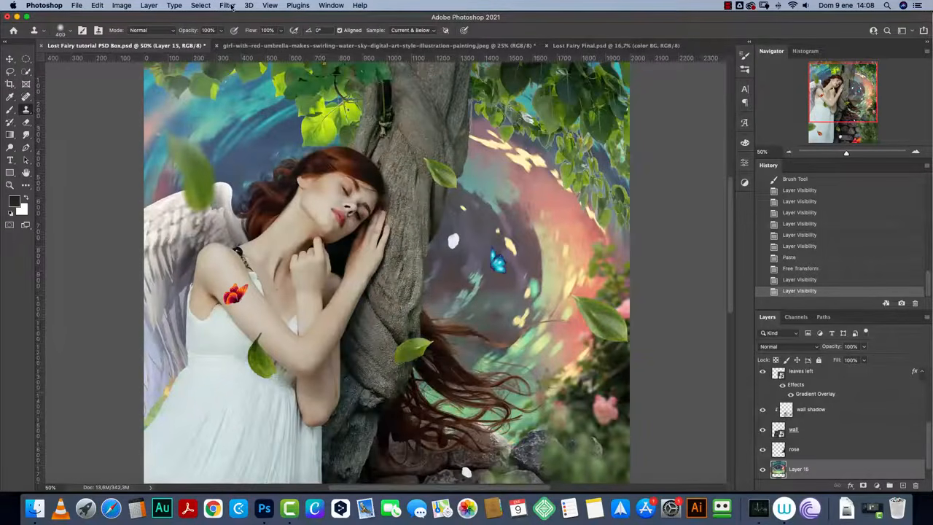
# Step: Apply a Gaussian Blur with a radius of about 9.9 pixels to the swirling illustration layer
pyautogui.click(228, 5)
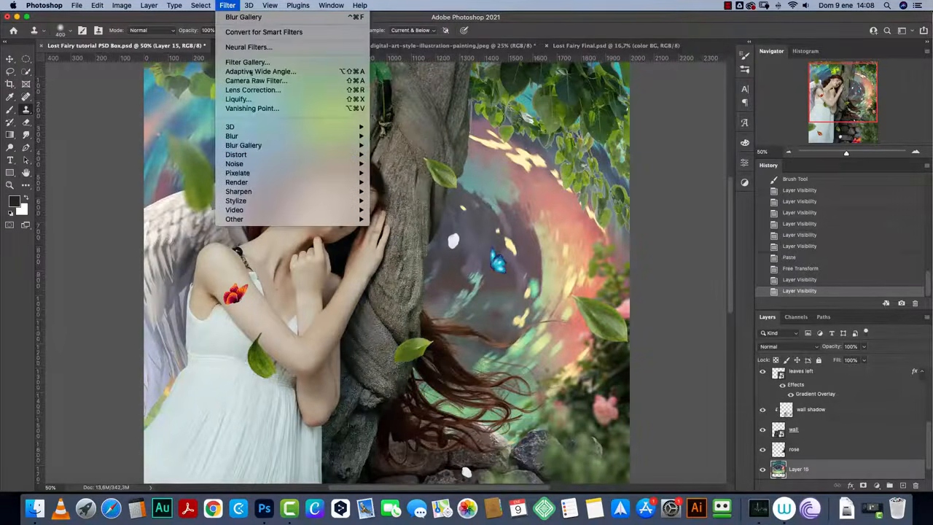
pyautogui.moveTo(306, 136)
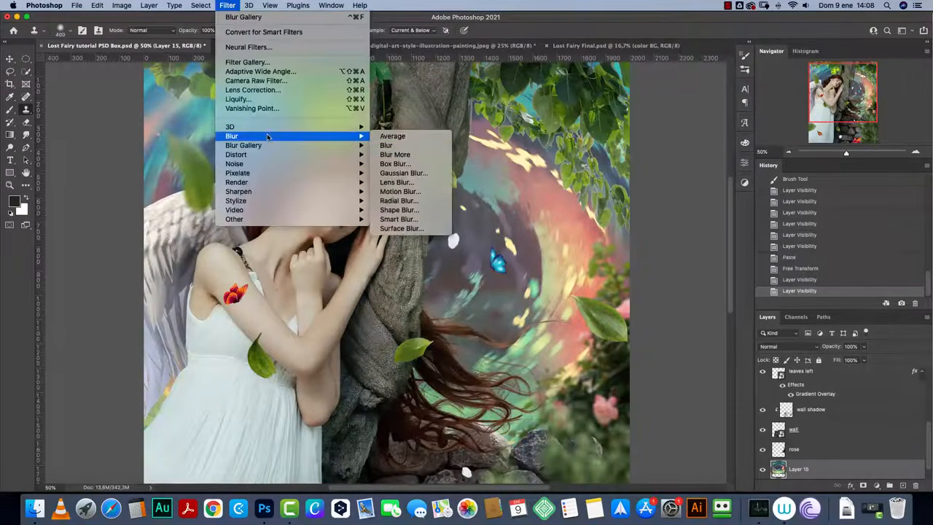
pyautogui.click(402, 173)
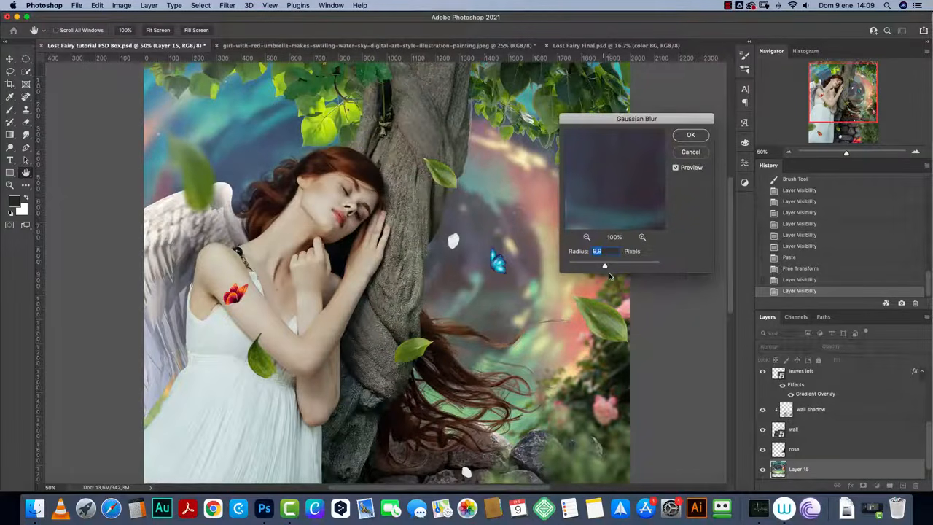
# Step: Set the blurred illustration layer's blend mode to Screen
pyautogui.press('Escape')
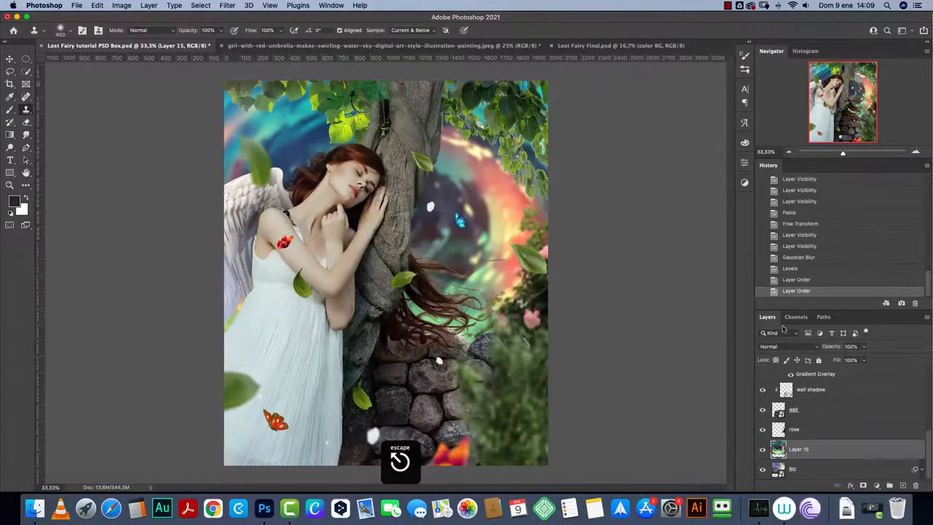
pyautogui.click(776, 346)
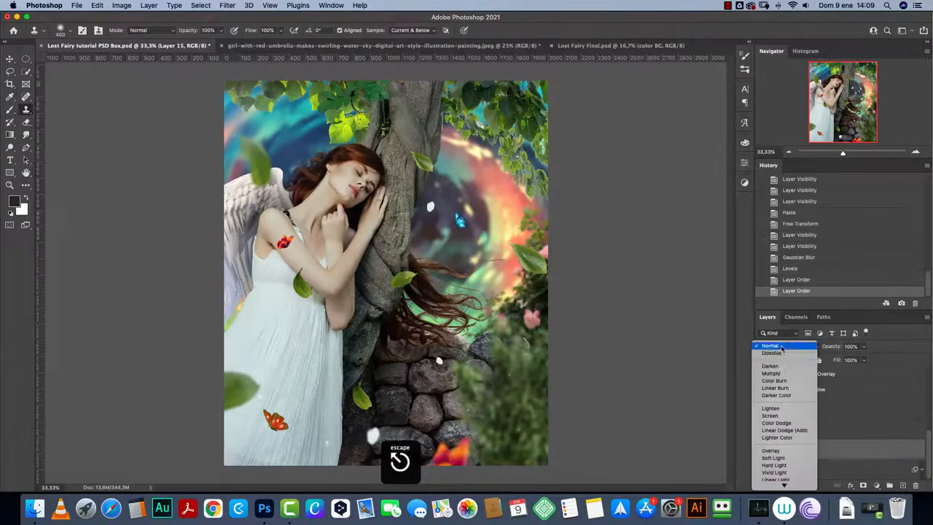
pyautogui.click(779, 415)
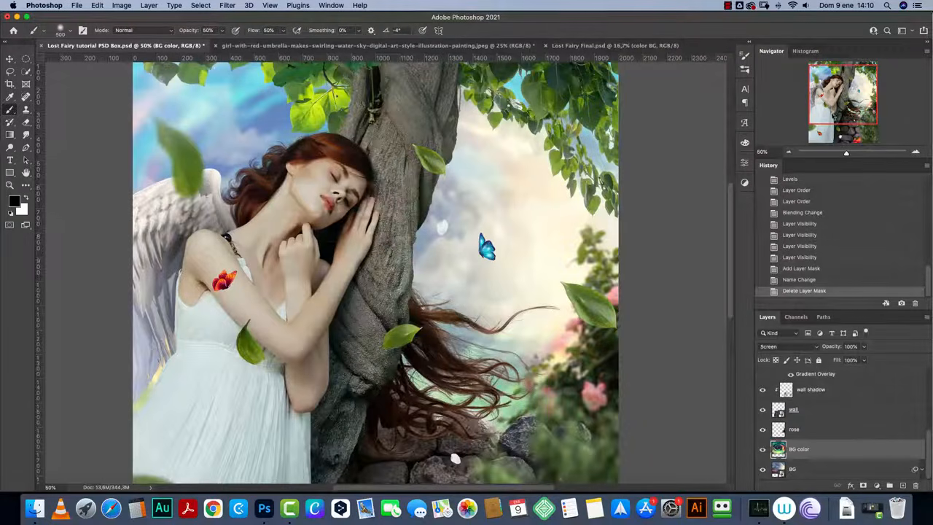
# Step: Add a layer mask to BG color and paint it black at 50% opacity over the bright sky beside the trunk
pyautogui.moveTo(846, 105); pyautogui.dragTo(845, 102)
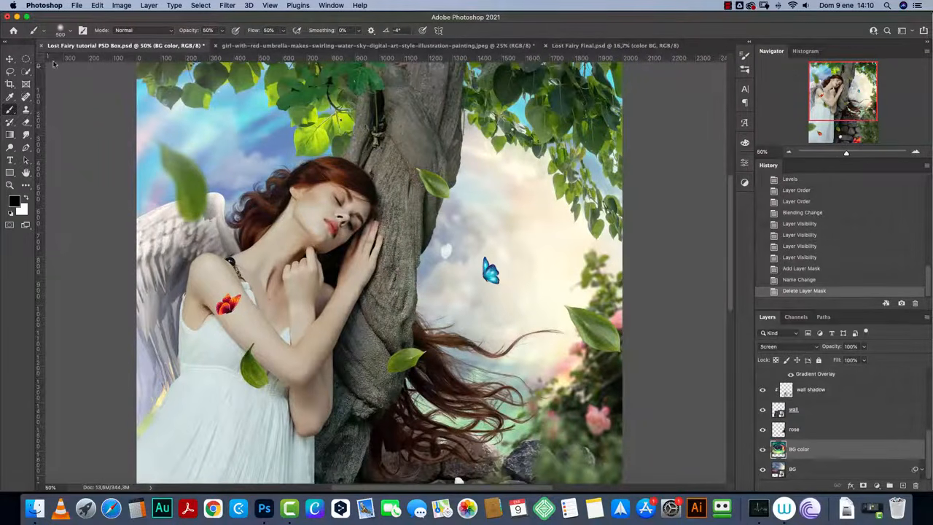
pyautogui.click(12, 60)
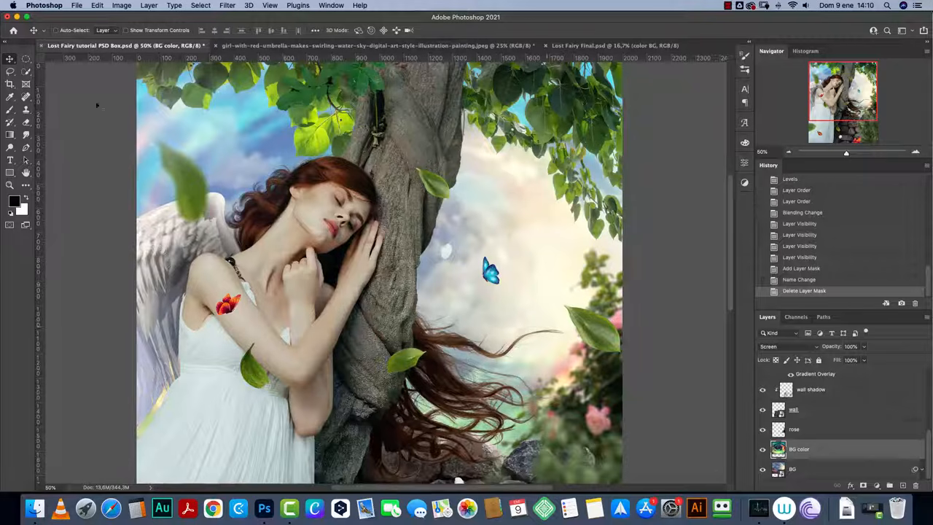
pyautogui.click(762, 449)
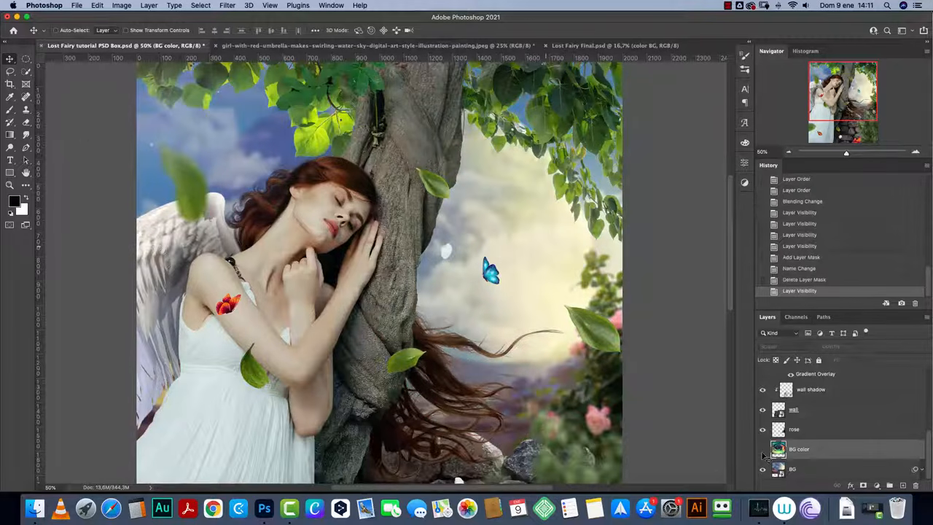
pyautogui.click(762, 449)
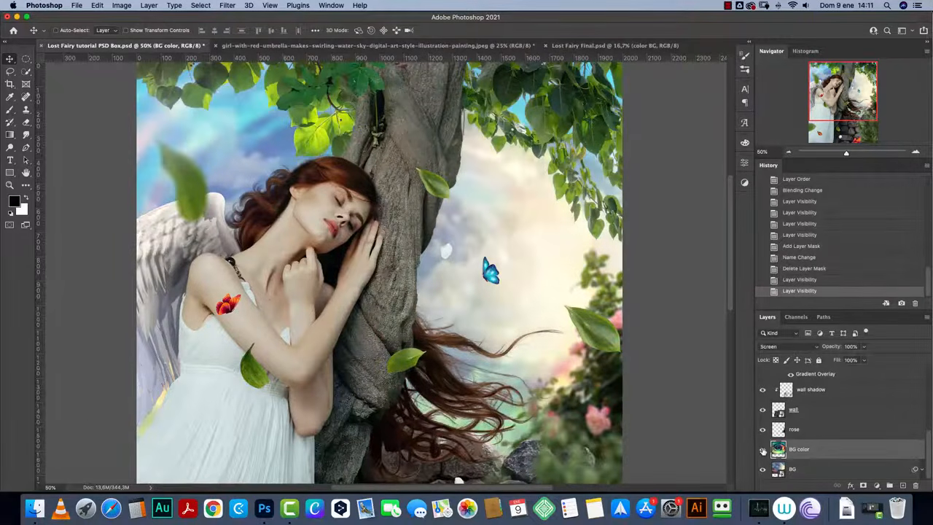
pyautogui.click(863, 486)
pyautogui.press('b')
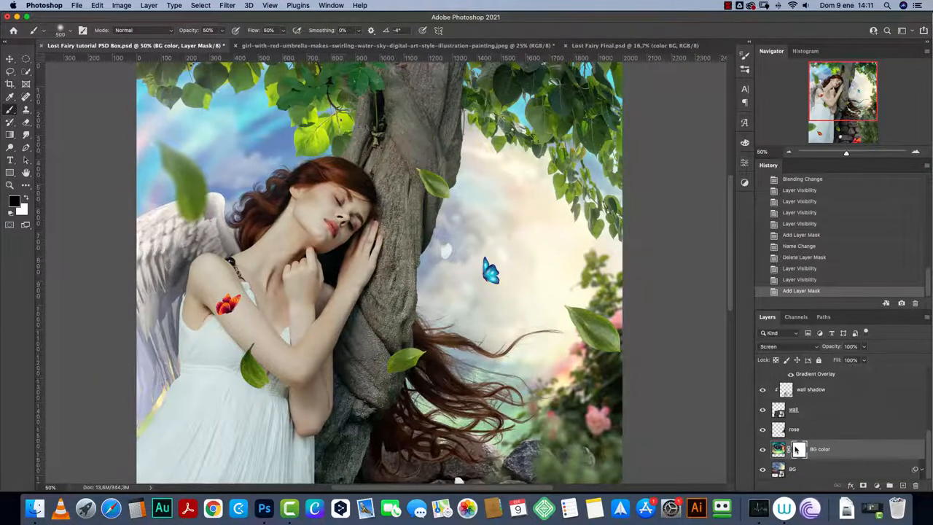
pyautogui.moveTo(518, 220)
pyautogui.mouseDown()
pyautogui.moveTo(546, 329)
pyautogui.moveTo(551, 282)
pyautogui.mouseUp()
pyautogui.moveTo(551, 282)
pyautogui.mouseDown()
pyautogui.moveTo(528, 336)
pyautogui.moveTo(539, 273)
pyautogui.moveTo(563, 255)
pyautogui.moveTo(572, 279)
pyautogui.moveTo(531, 258)
pyautogui.moveTo(487, 265)
pyautogui.moveTo(507, 300)
pyautogui.mouseUp()
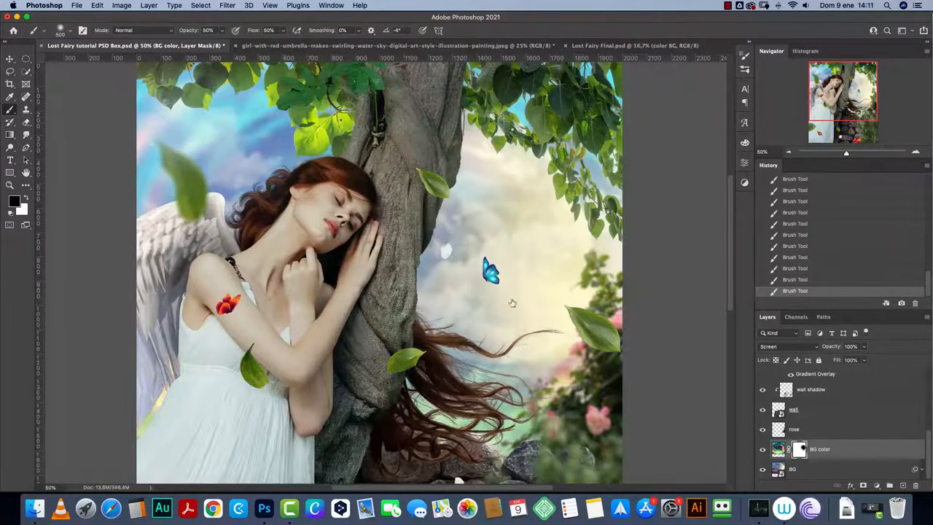
# Step: Isolate the BG color layer, compare it with its mask disabled and enabled, and restore the full composite view
pyautogui.keyDown('alt'); pyautogui.click(762, 451); pyautogui.keyUp('alt')
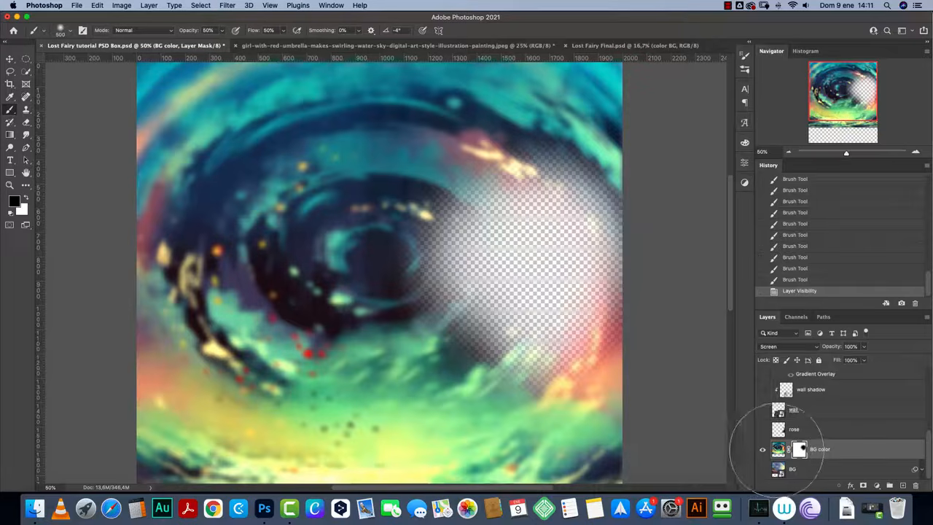
pyautogui.keyDown('shift'); pyautogui.click(799, 450); pyautogui.keyUp('shift')
pyautogui.keyDown('shift'); pyautogui.click(798, 450); pyautogui.keyUp('shift')
pyautogui.keyDown('alt'); pyautogui.click(763, 451); pyautogui.keyUp('alt')
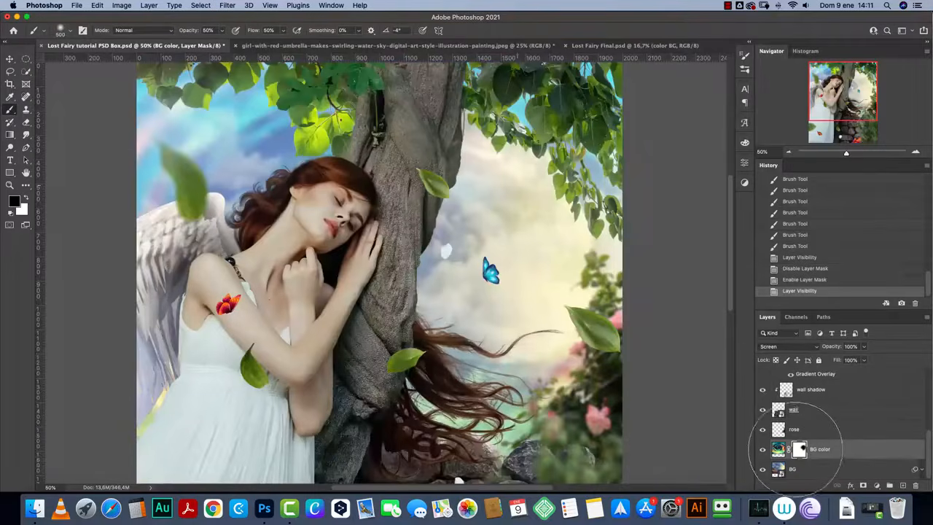
pyautogui.press('super+minus')
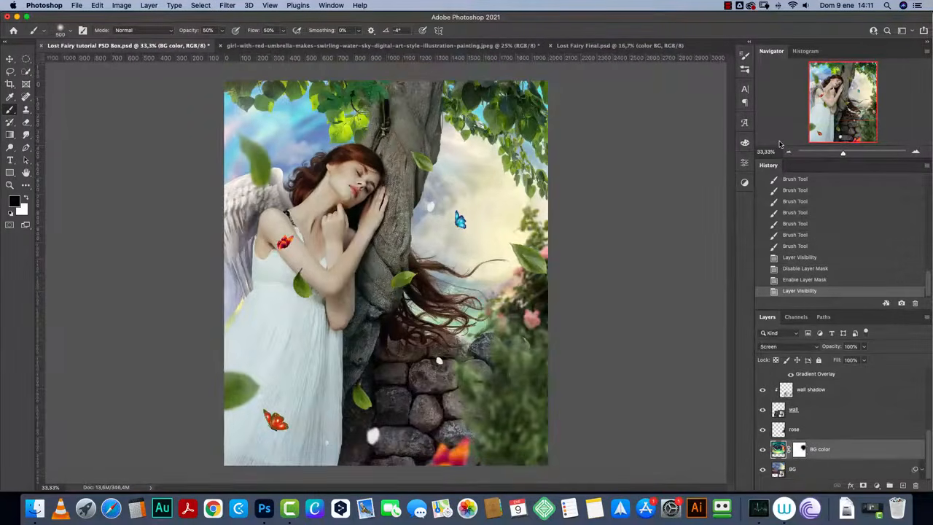
# Step: Apply a Hue/Saturation adjustment to the BG color illustration layer to shift the sky's tones
pyautogui.press('super+u')
pyautogui.moveTo(709, 253); pyautogui.dragTo(725, 256)
pyautogui.click(817, 184)
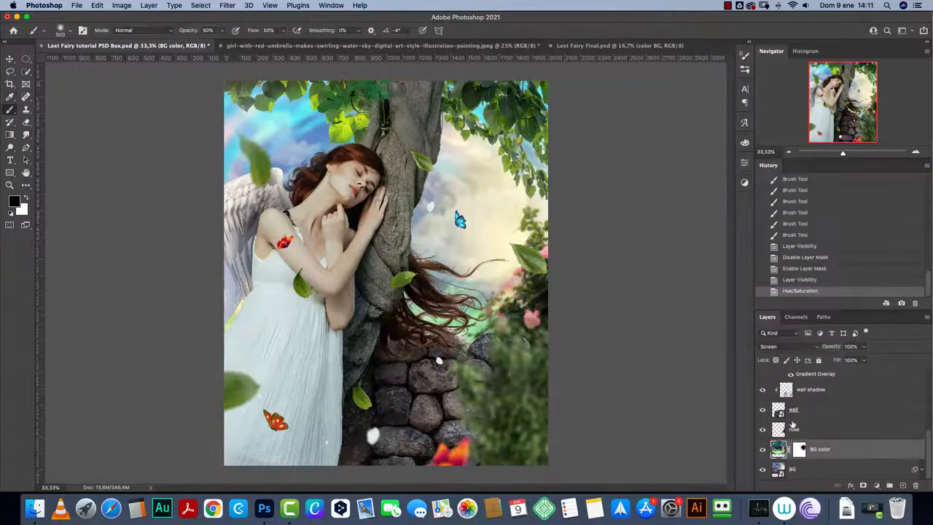
# Step: Unlink the BG color layer from its mask, then rotate and reposition the illustration over the sky with the mask disabled
pyautogui.click(788, 450)
pyautogui.press('super+t')
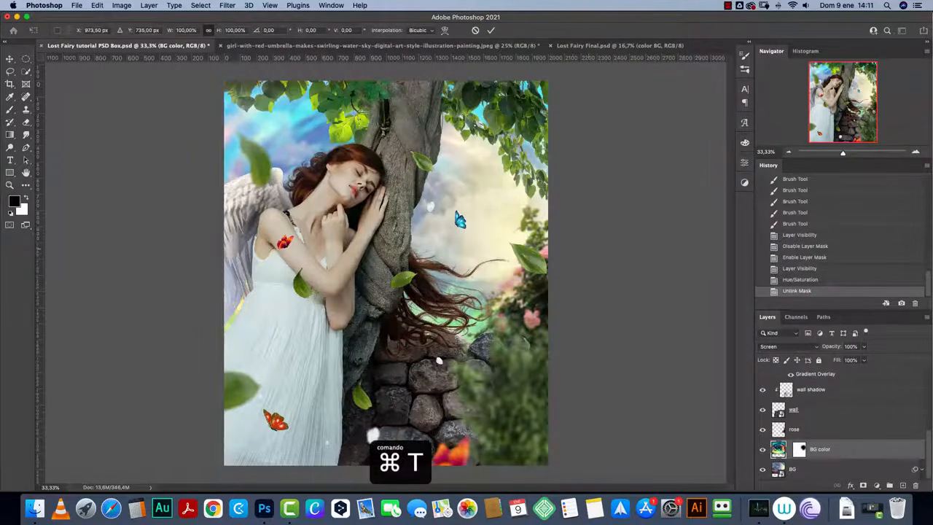
pyautogui.click(788, 151)
pyautogui.moveTo(507, 218)
pyautogui.mouseDown()
pyautogui.moveTo(522, 217)
pyautogui.moveTo(488, 224)
pyautogui.moveTo(511, 218)
pyautogui.mouseUp()
pyautogui.moveTo(434, 292); pyautogui.dragTo(448, 268)
pyautogui.moveTo(561, 325); pyautogui.dragTo(314, 317)
pyautogui.press('super+t')
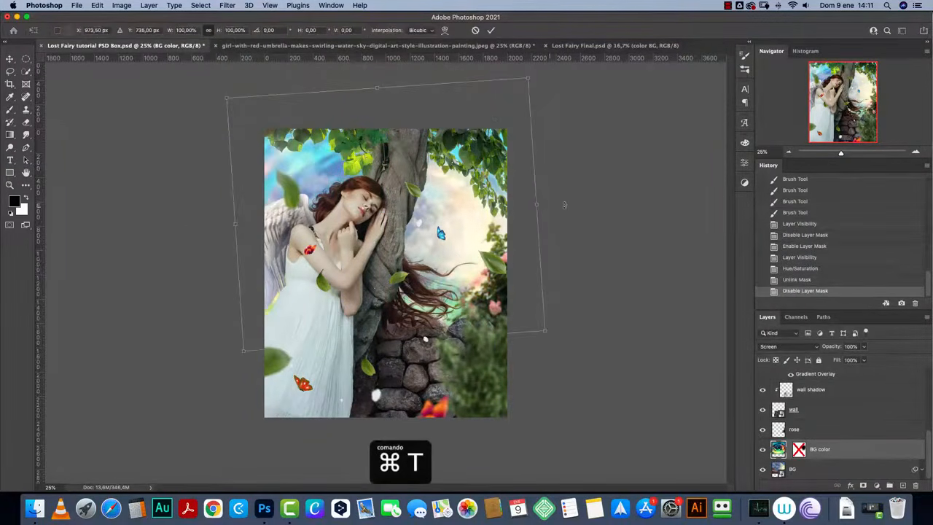
pyautogui.moveTo(564, 205); pyautogui.dragTo(475, 312)
pyautogui.moveTo(513, 235)
pyautogui.mouseDown()
pyautogui.moveTo(521, 235)
pyautogui.moveTo(506, 232)
pyautogui.mouseUp()
pyautogui.moveTo(570, 219); pyautogui.dragTo(592, 220)
pyautogui.moveTo(478, 261); pyautogui.dragTo(484, 251)
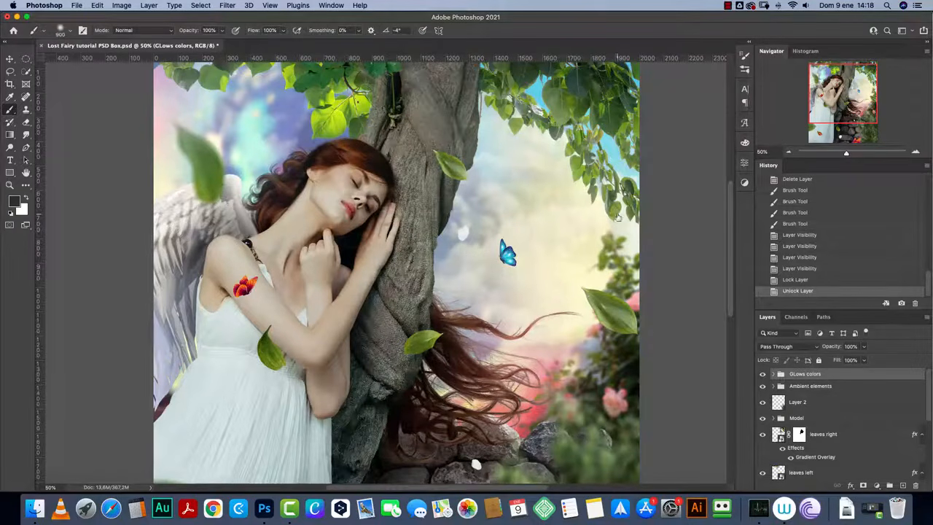
# Step: Examine the whole composite and close-ups of the model, wings, hair, sky and surrounding leaves
pyautogui.click(788, 152)
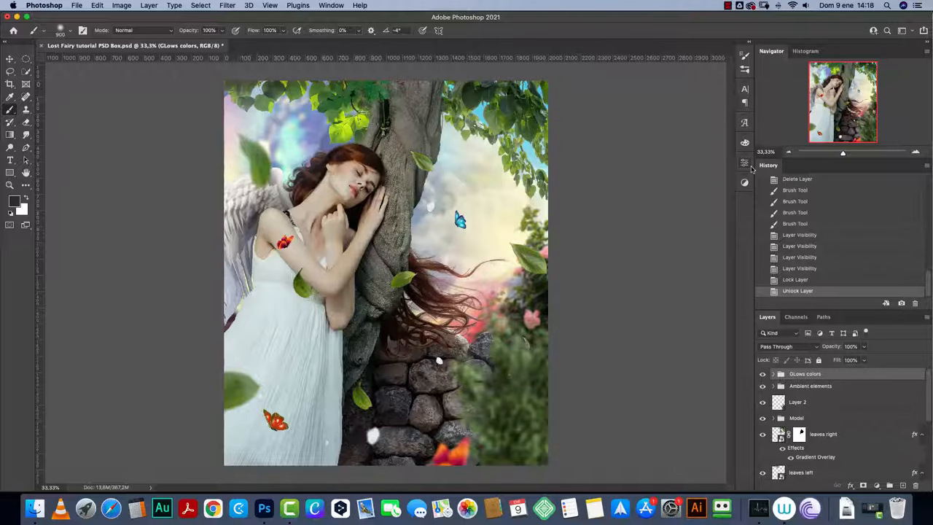
pyautogui.click(915, 152)
pyautogui.click(915, 152)
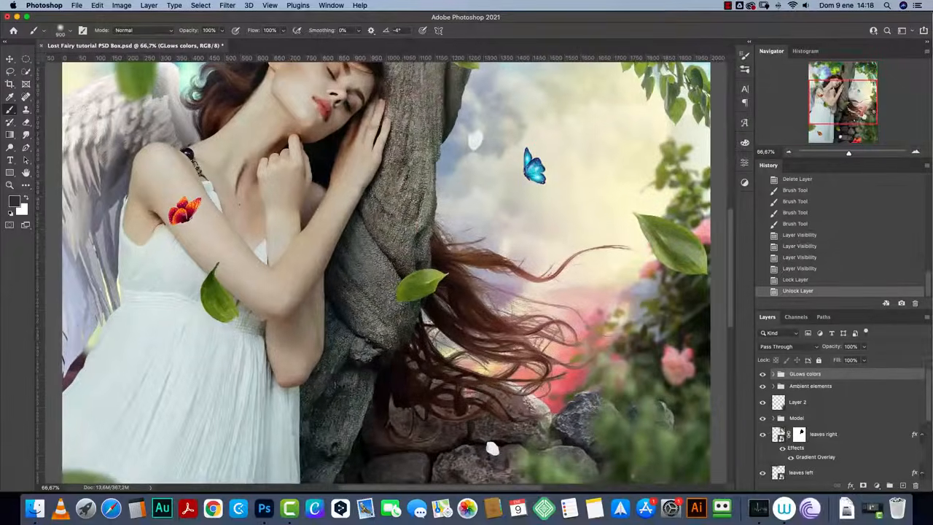
pyautogui.moveTo(845, 99); pyautogui.dragTo(810, 95)
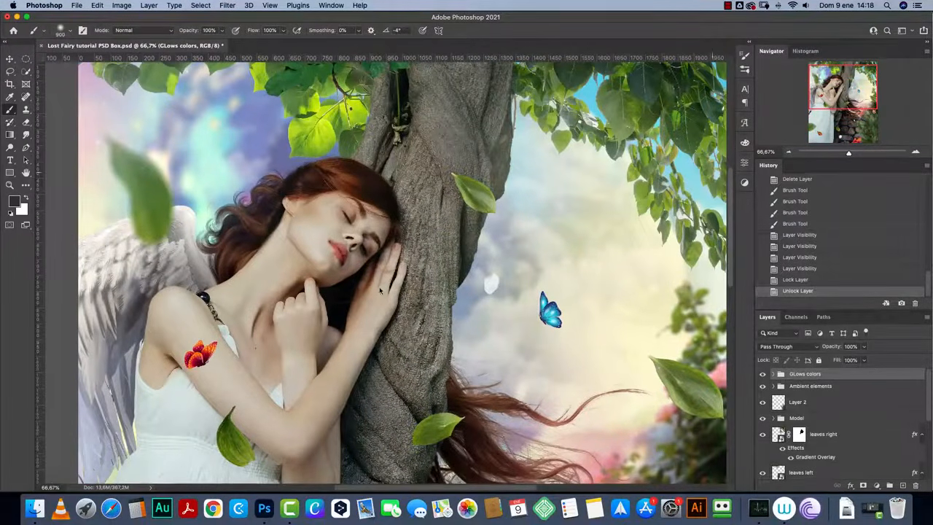
pyautogui.click(916, 150)
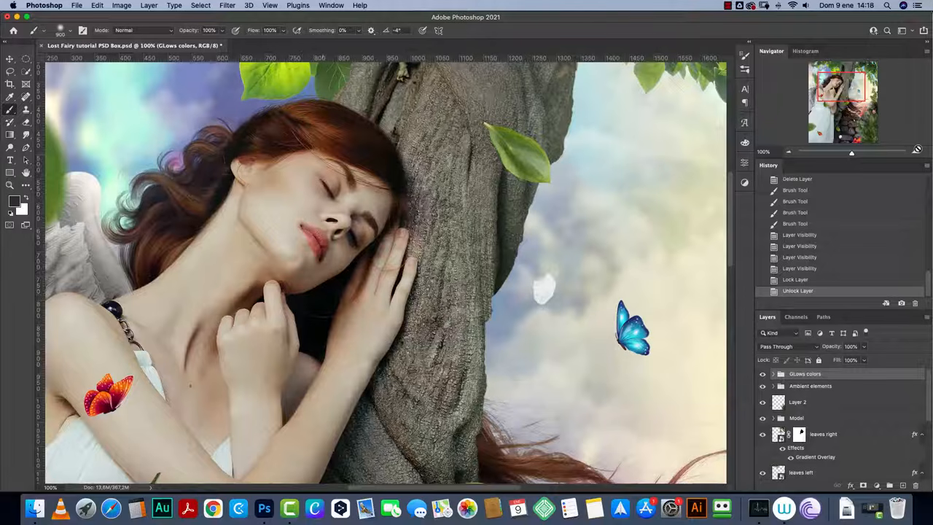
pyautogui.click(787, 152)
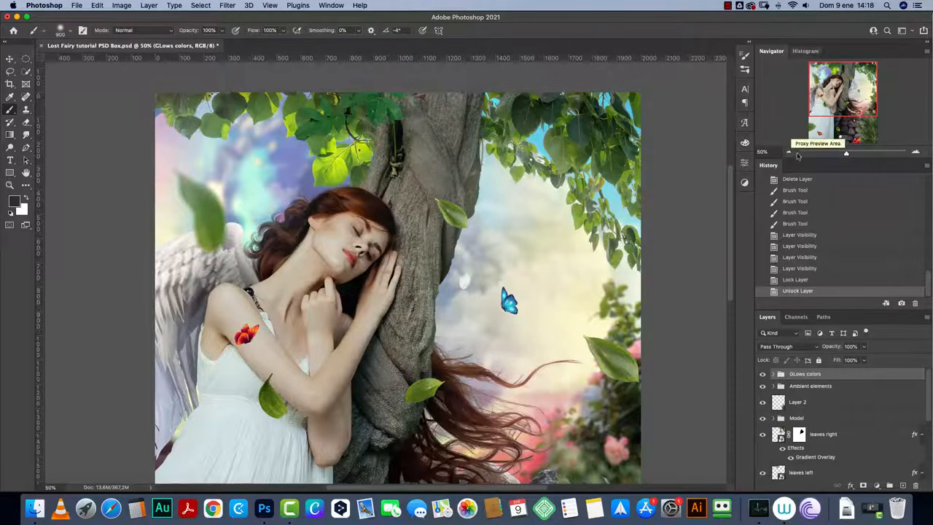
pyautogui.moveTo(828, 122); pyautogui.dragTo(826, 129)
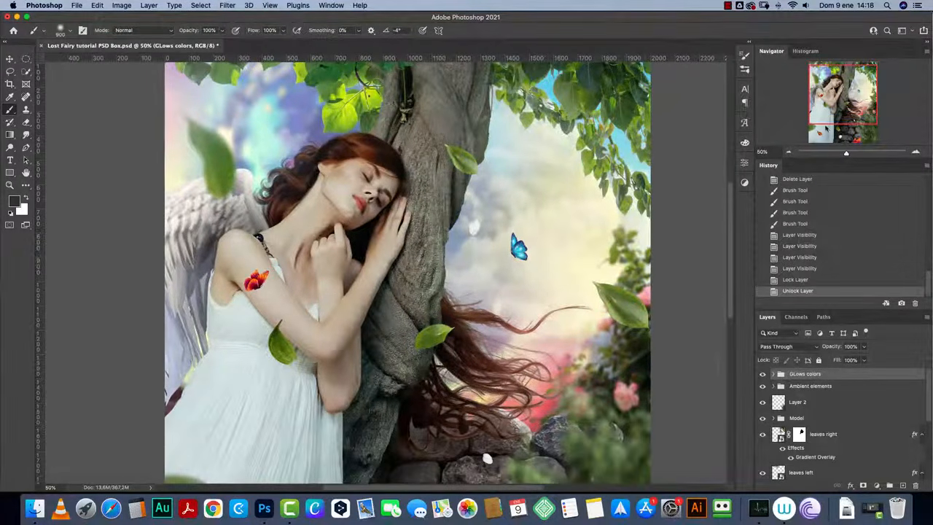
pyautogui.click(788, 152)
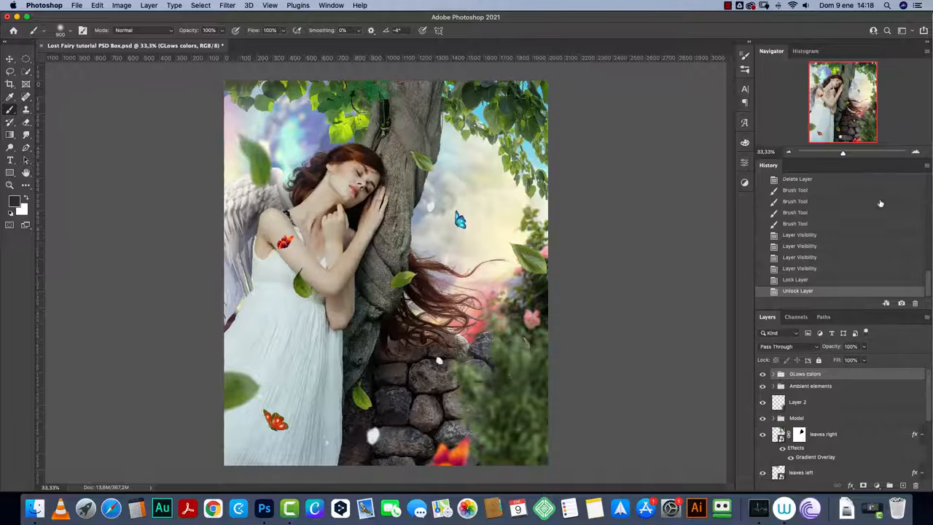
# Step: Try stamping all visible layers onto a new layer above GLows colors and discard that layer
pyautogui.click(902, 485)
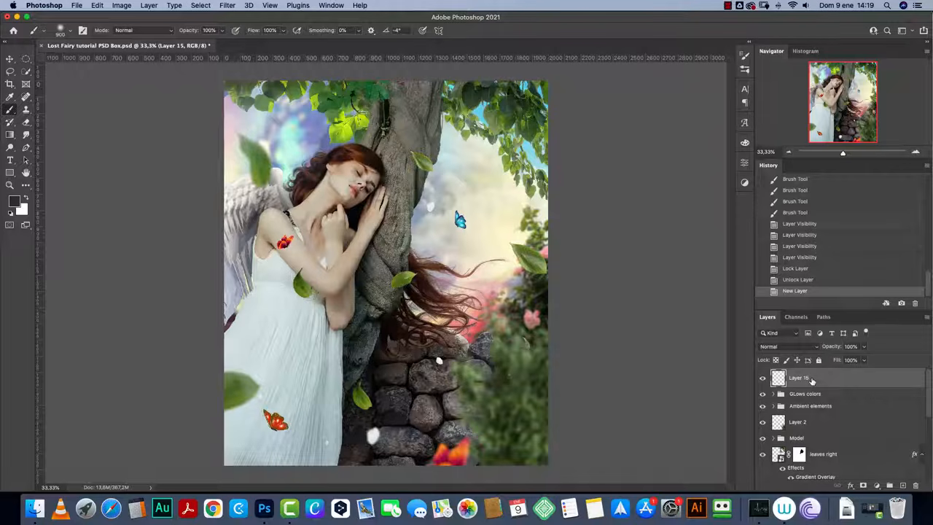
pyautogui.press('alt+shift+super+e')
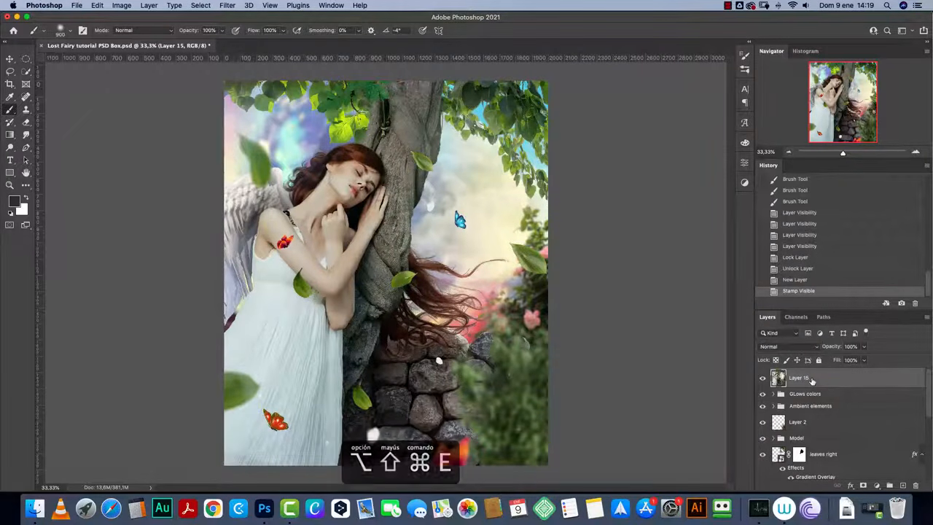
pyautogui.press('super+a')
pyautogui.press('super+d')
pyautogui.moveTo(899, 384); pyautogui.dragTo(915, 486)
# Step: Paste a merged copy of the entire canvas into a new top layer and check that layer in isolation
pyautogui.click(903, 485)
pyautogui.press('super+a')
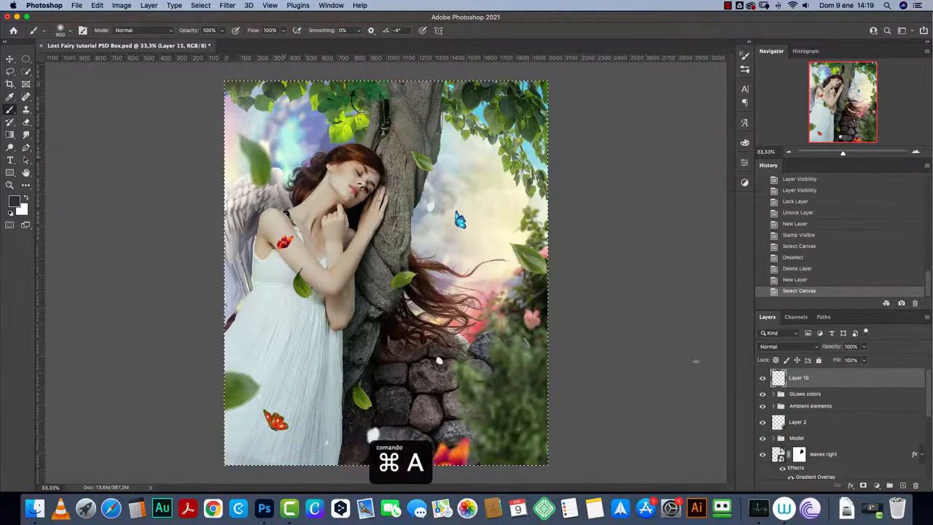
pyautogui.click(97, 5)
pyautogui.click(129, 84)
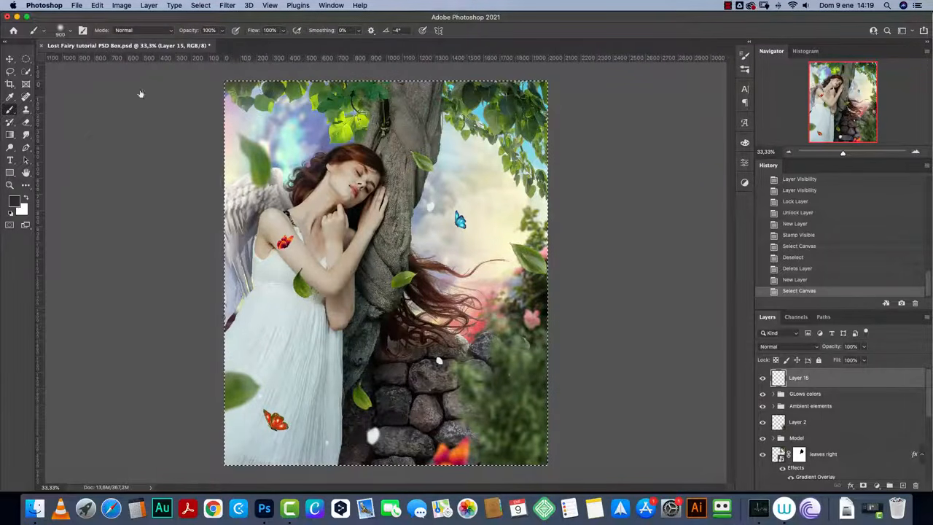
pyautogui.press('super+v')
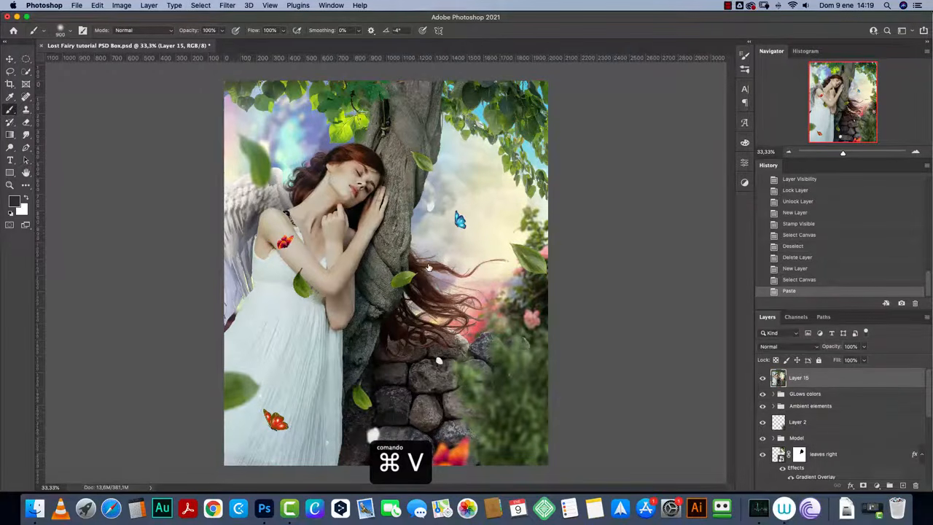
pyautogui.scroll(-2, 841, 426)
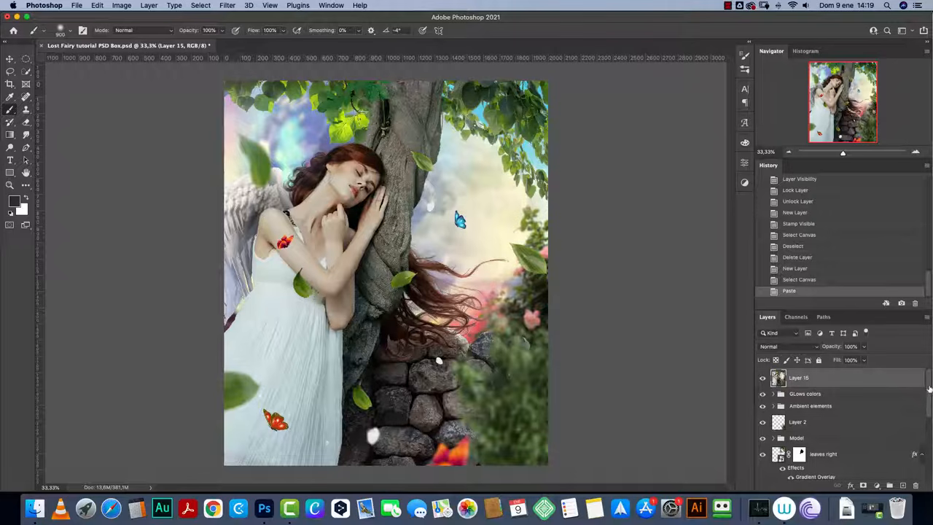
pyautogui.moveTo(929, 388)
pyautogui.mouseDown()
pyautogui.moveTo(927, 467)
pyautogui.moveTo(928, 385)
pyautogui.mouseUp()
pyautogui.click(762, 377)
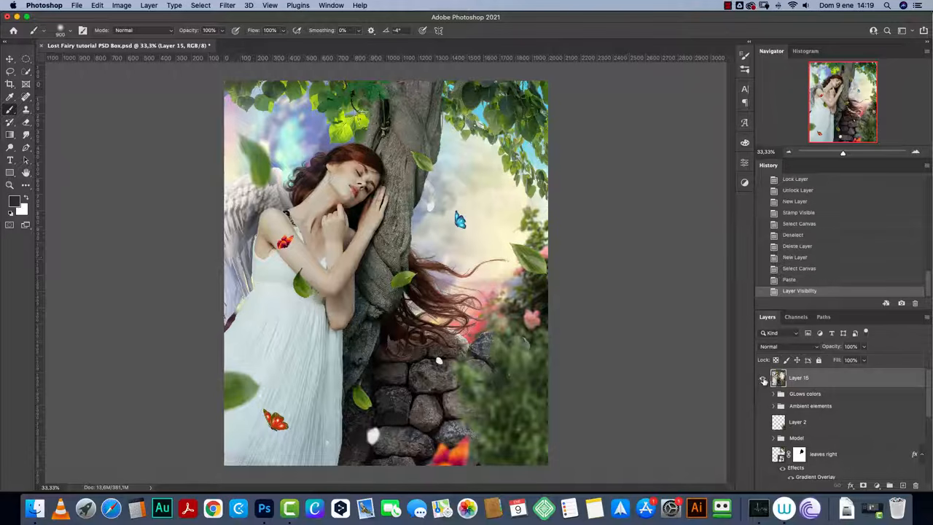
pyautogui.click(762, 377)
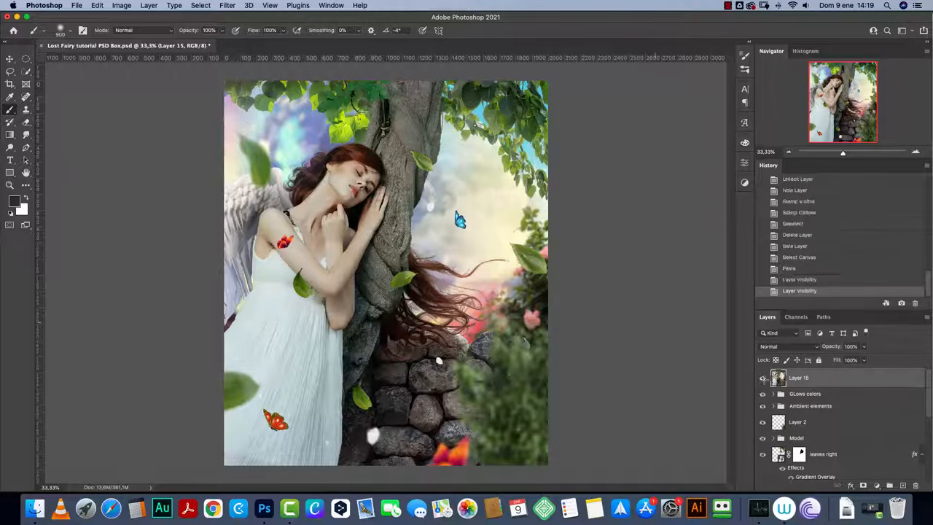
# Step: Group everything from GLows colors down to BG as MANIPULATION and hide the group
pyautogui.click(887, 394)
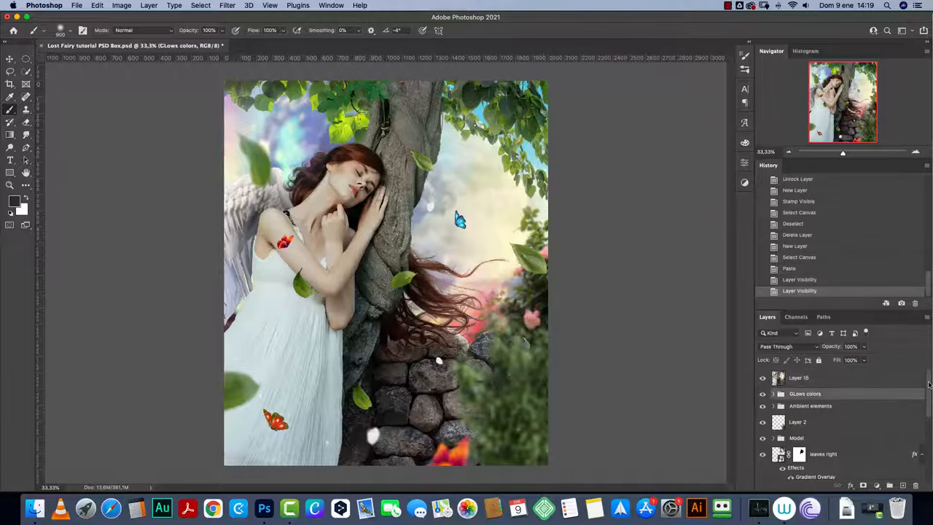
pyautogui.scroll(-5, 887, 408)
pyautogui.keyDown('shift'); pyautogui.click(886, 472); pyautogui.keyUp('shift')
pyautogui.press('super+g')
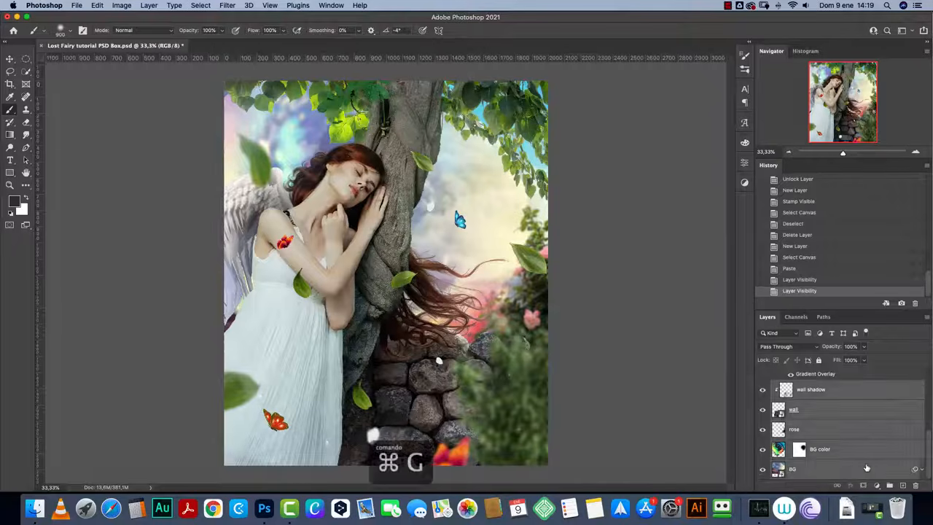
pyautogui.doubleClick(799, 394)
pyautogui.write('MANIPULATION')
pyautogui.press('Return')
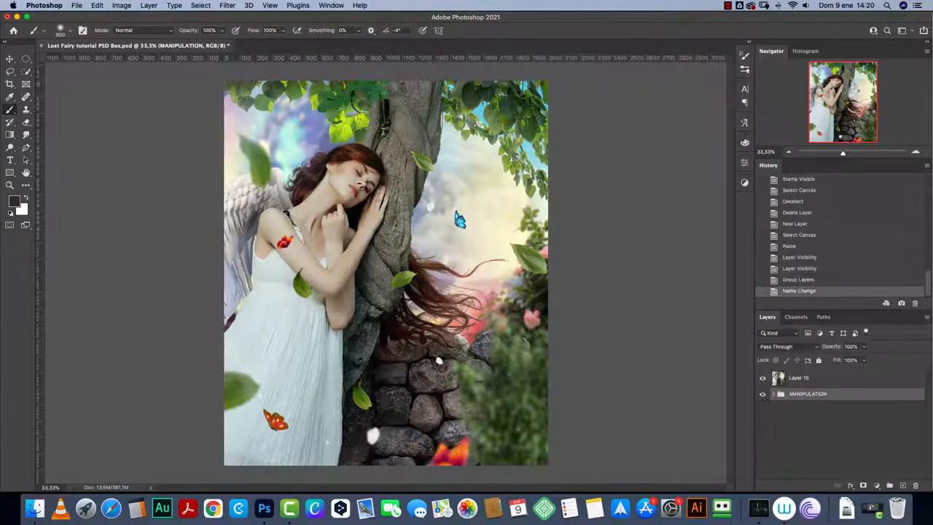
pyautogui.click(762, 394)
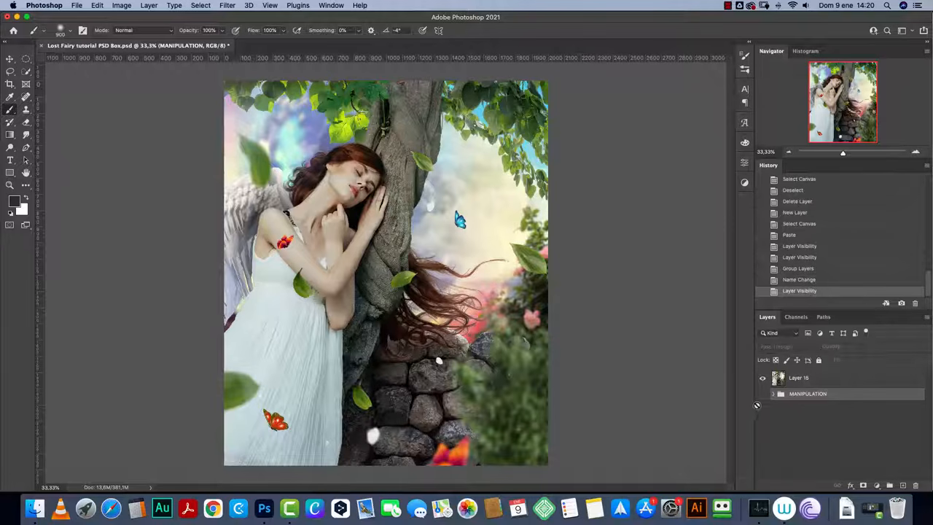
# Step: Rename the merged image layer above the MANIPULATION group as Final
pyautogui.click(915, 152)
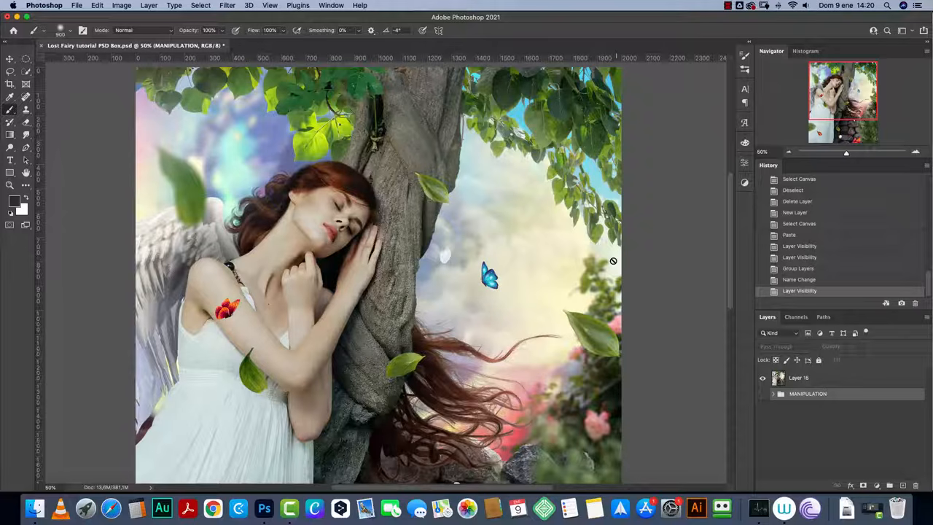
pyautogui.click(834, 378)
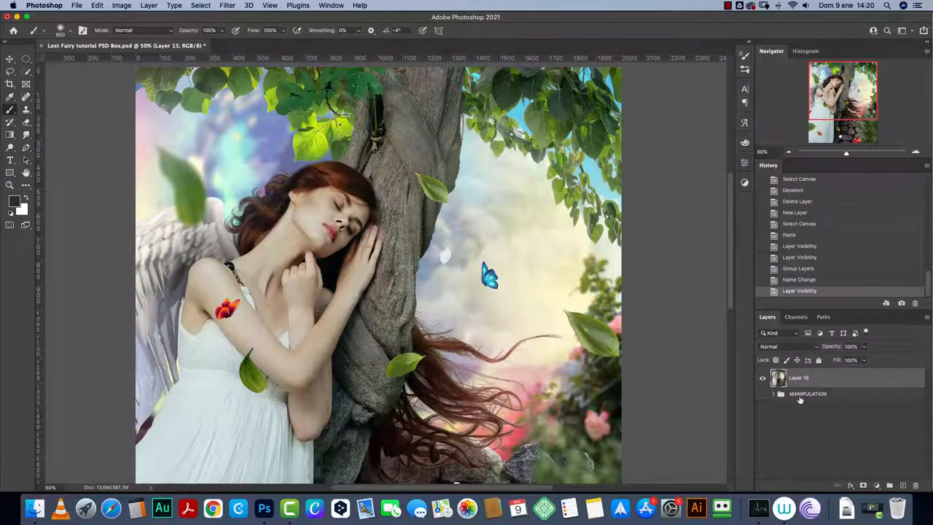
pyautogui.doubleClick(802, 378)
pyautogui.write('Final')
pyautogui.press('Return')
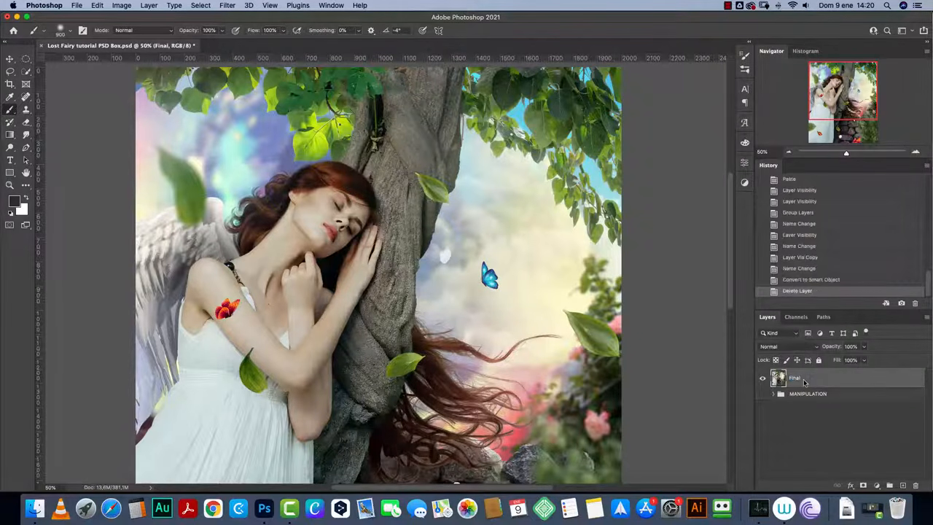
# Step: Add a Color Lookup adjustment layer above the Final layer
pyautogui.moveTo(840, 93); pyautogui.dragTo(837, 101)
pyautogui.click(789, 152)
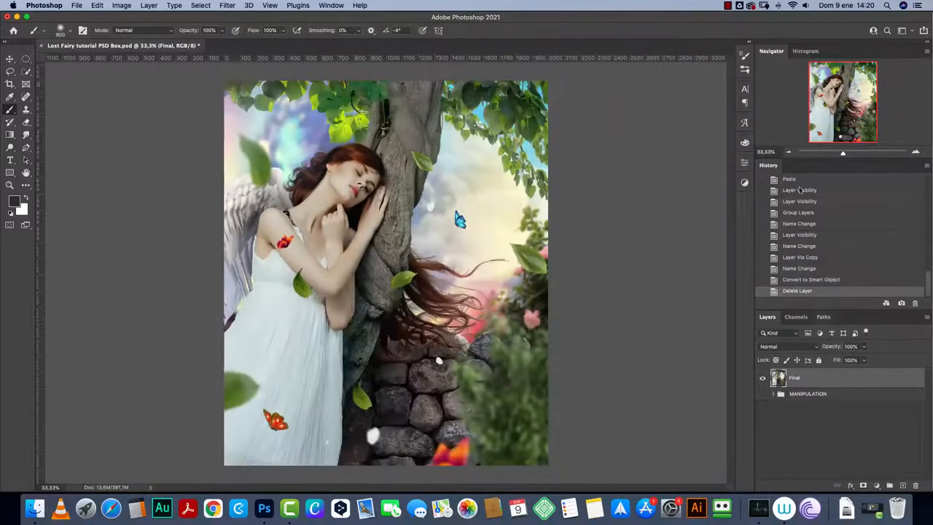
pyautogui.click(877, 485)
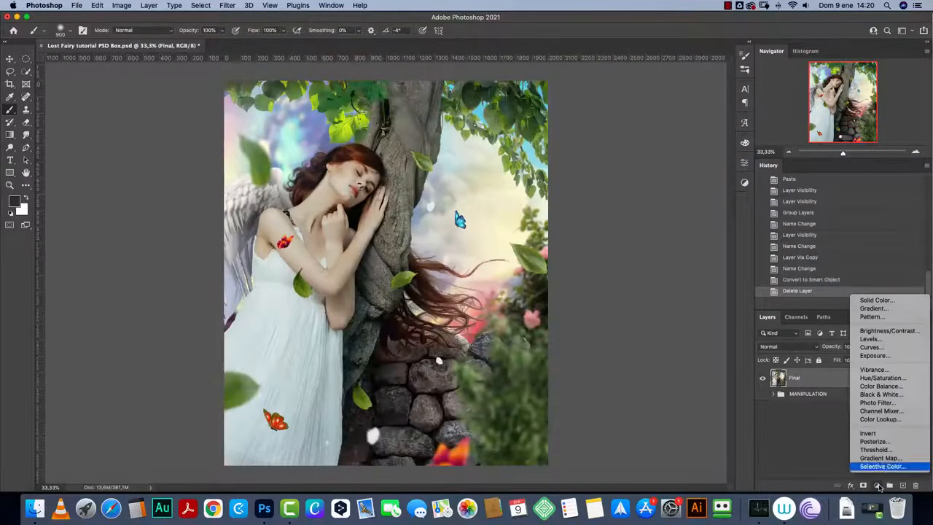
pyautogui.click(886, 421)
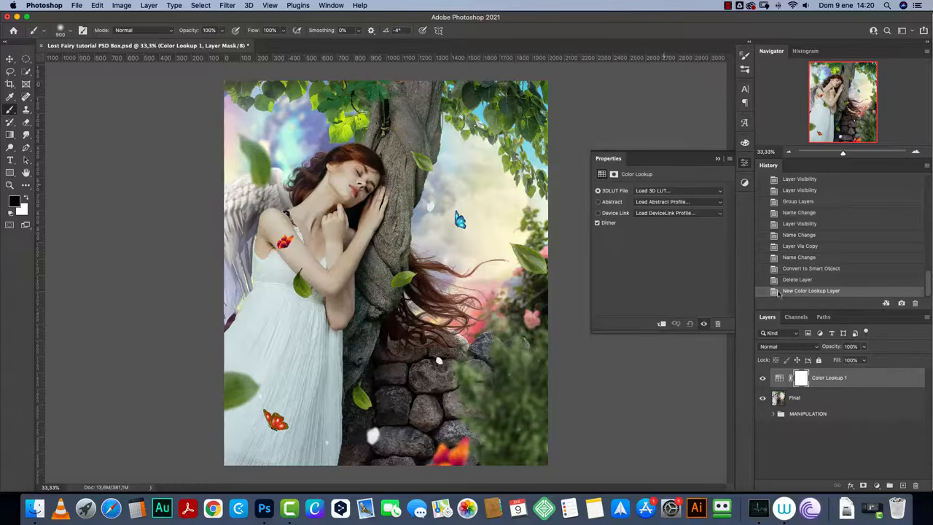
# Step: Browse the available 3D LUT presets and view the dialog for loading an external LUT file, without choosing one
pyautogui.click(694, 194)
pyautogui.scroll(-2, 694, 194)
pyautogui.scroll(-2, 694, 194)
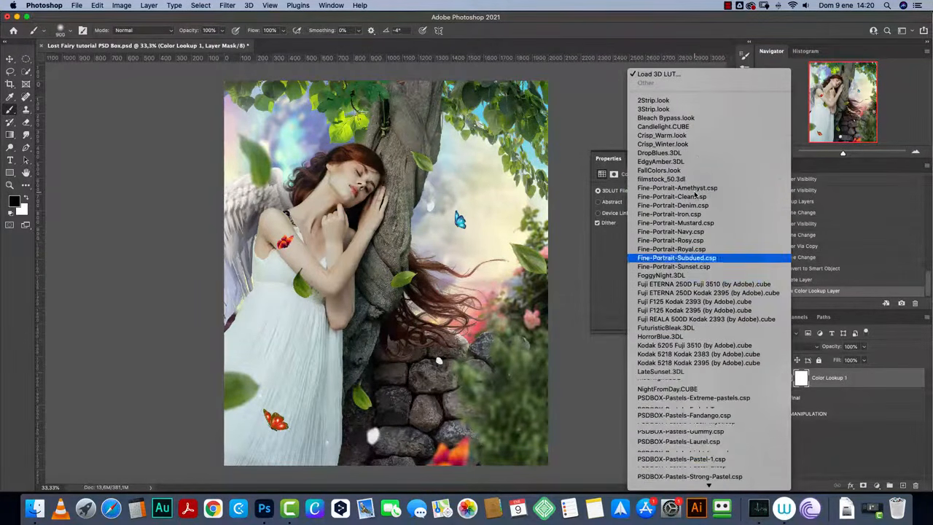
pyautogui.scroll(-1, 694, 194)
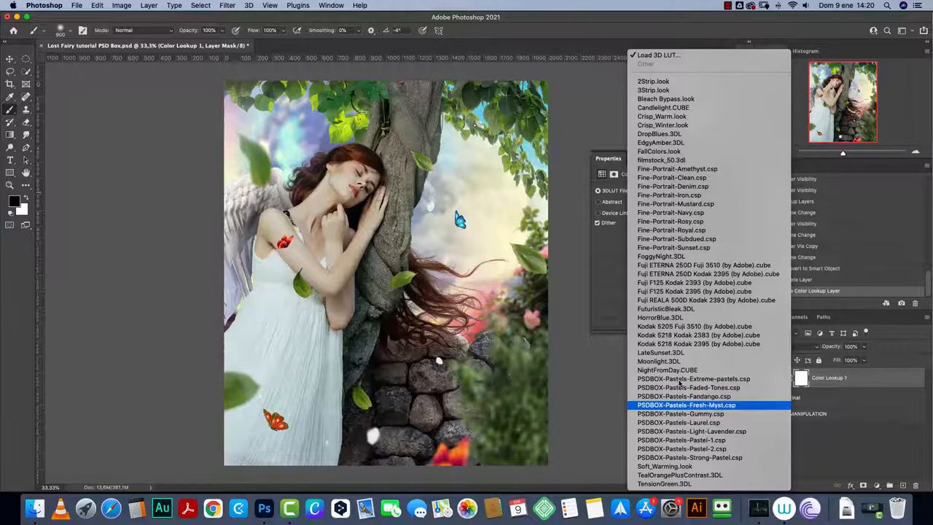
pyautogui.click(608, 253)
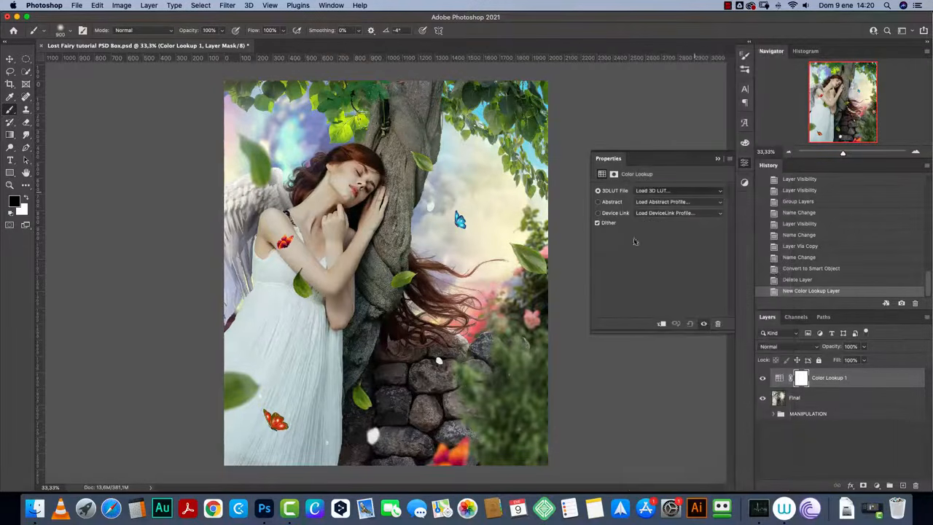
pyautogui.click(720, 194)
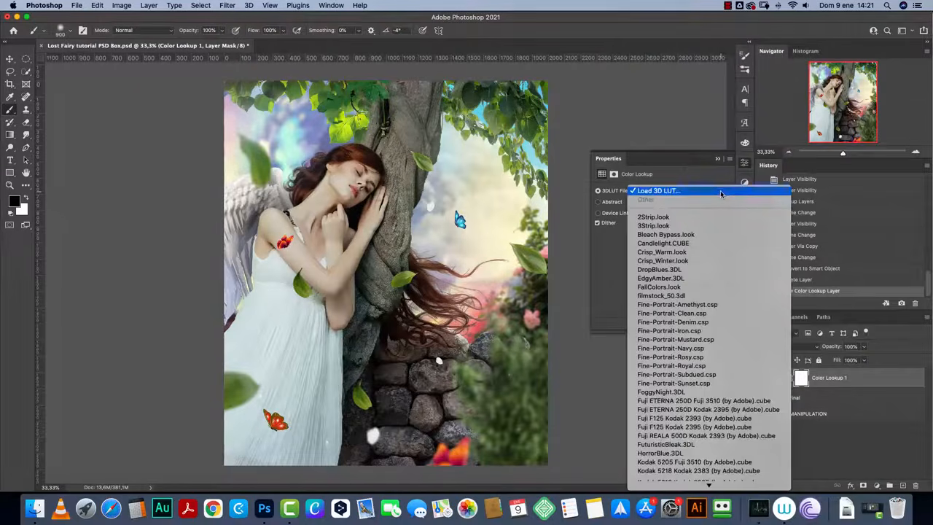
pyautogui.click(661, 193)
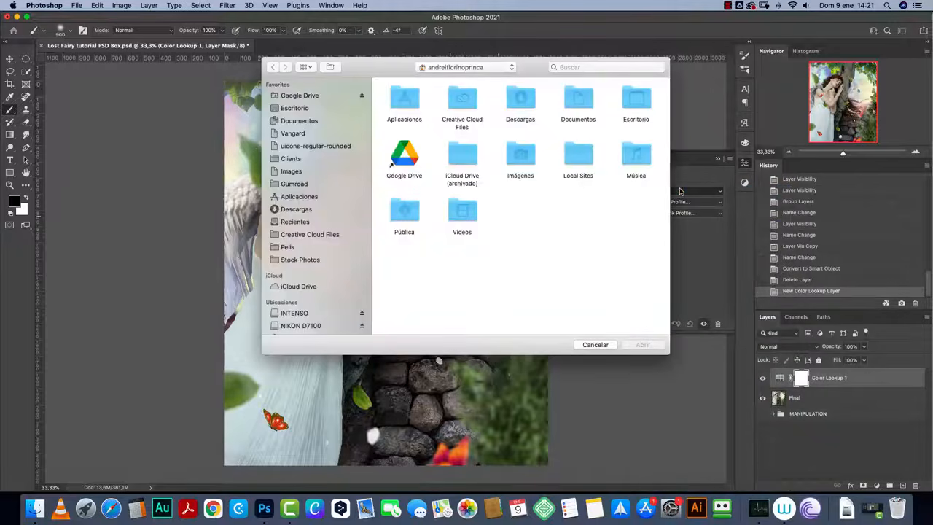
pyautogui.click(604, 346)
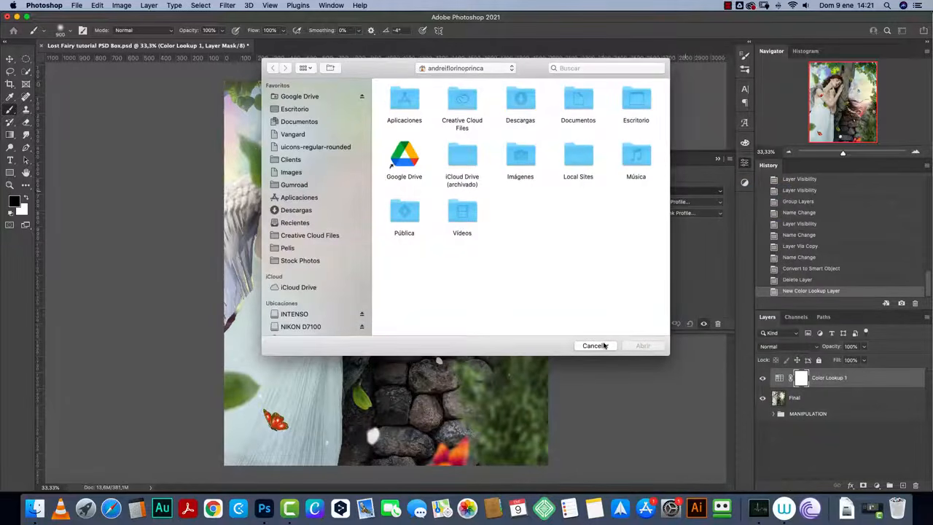
# Step: Try several PSDBOX-Pastels 3D LUTs on the Color Lookup adjustment, including Fresh-Myst and Light-Lavender
pyautogui.click(604, 346)
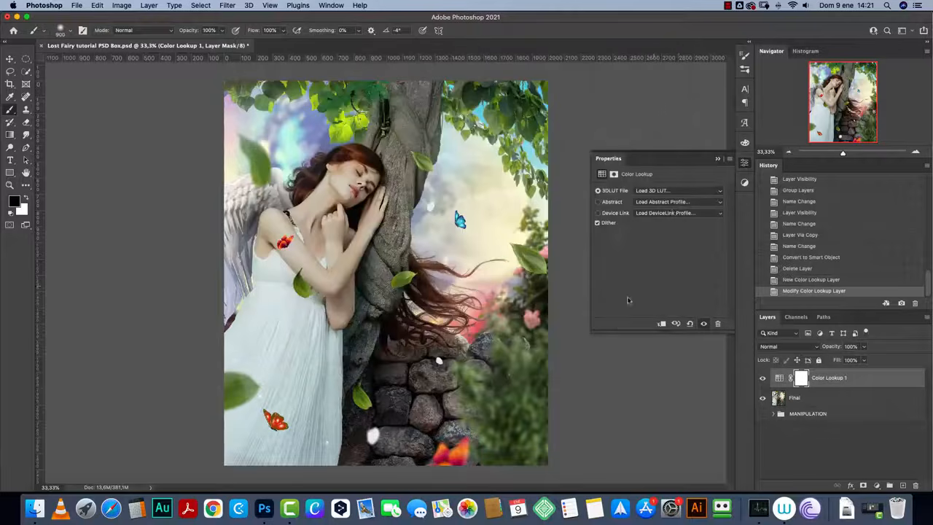
pyautogui.click(682, 191)
pyautogui.scroll(-5, 685, 195)
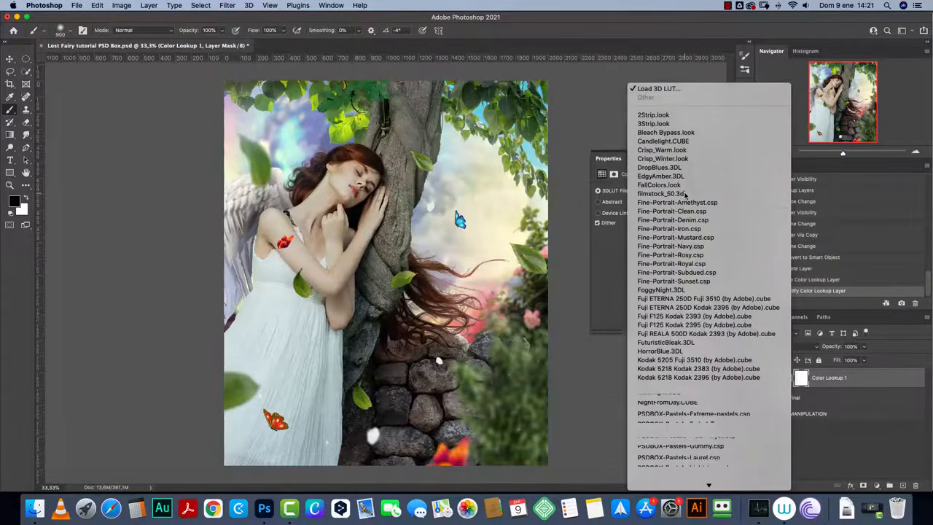
pyautogui.scroll(-2, 685, 195)
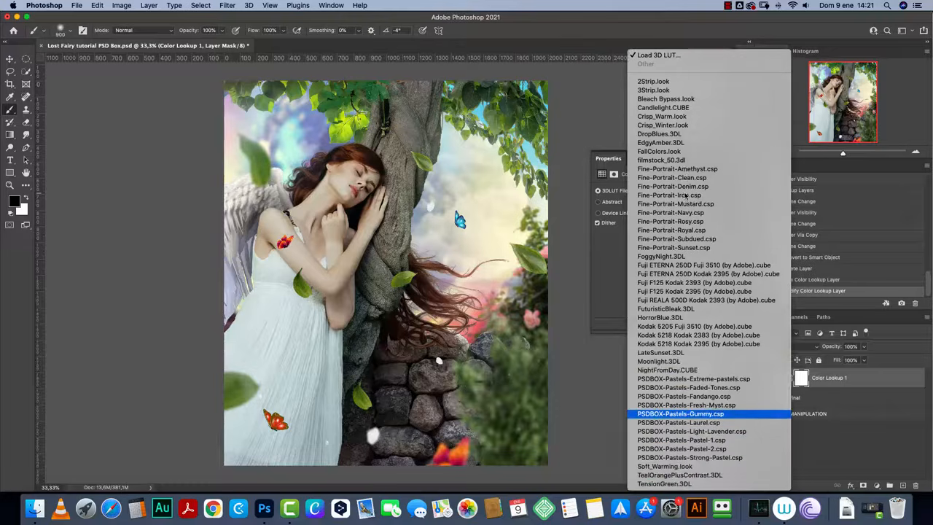
pyautogui.click(692, 401)
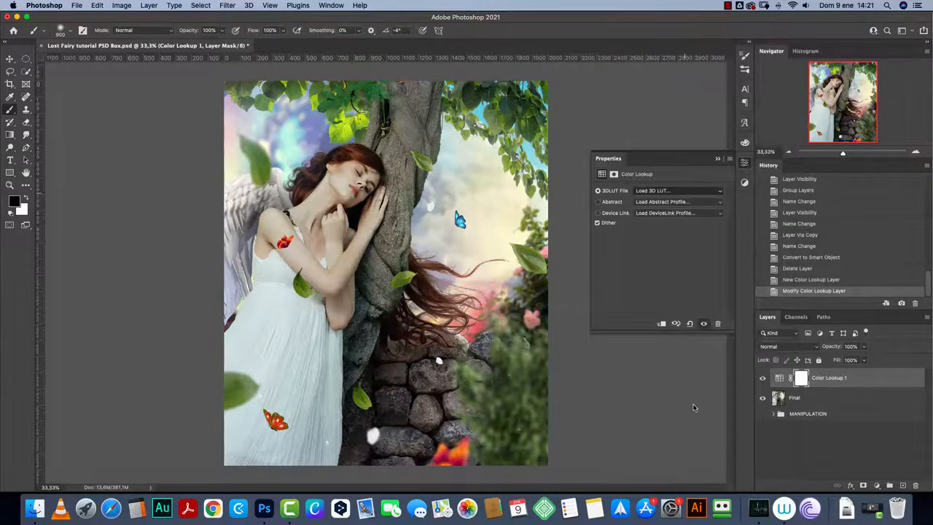
pyautogui.click(681, 191)
pyautogui.click(696, 202)
pyautogui.click(692, 191)
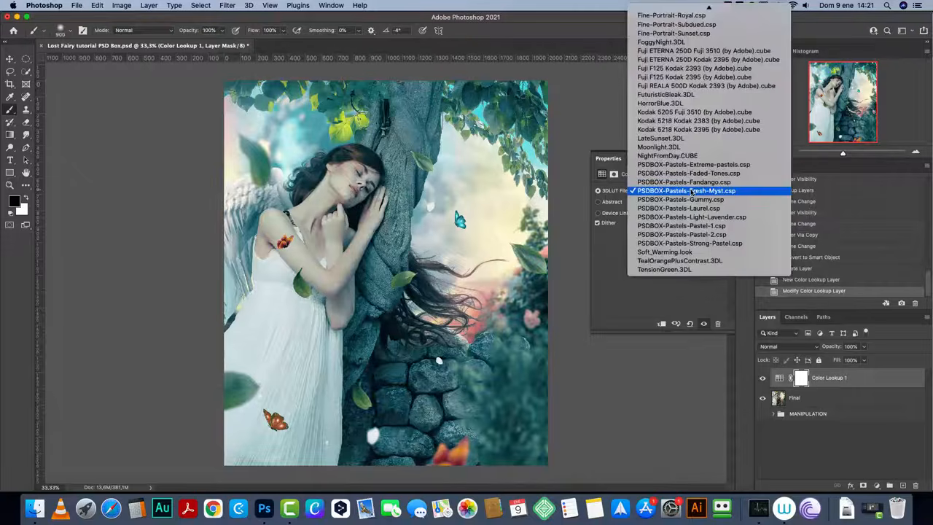
pyautogui.click(688, 196)
pyautogui.click(688, 191)
pyautogui.click(685, 210)
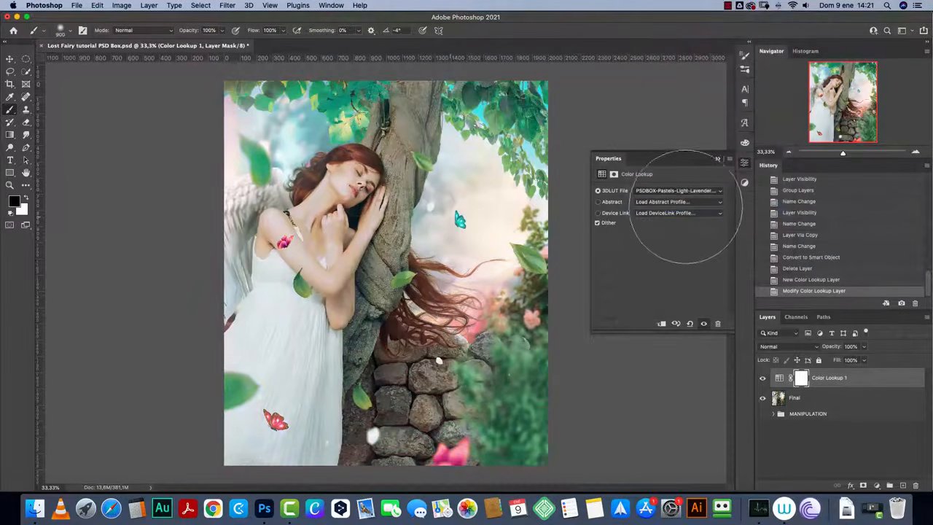
# Step: Try the PSDBOX-Pastels Pastel-1 and Strong-Pastel LUTs, reducing the adjustment layer's opacity to 30%
pyautogui.click(687, 191)
pyautogui.click(688, 200)
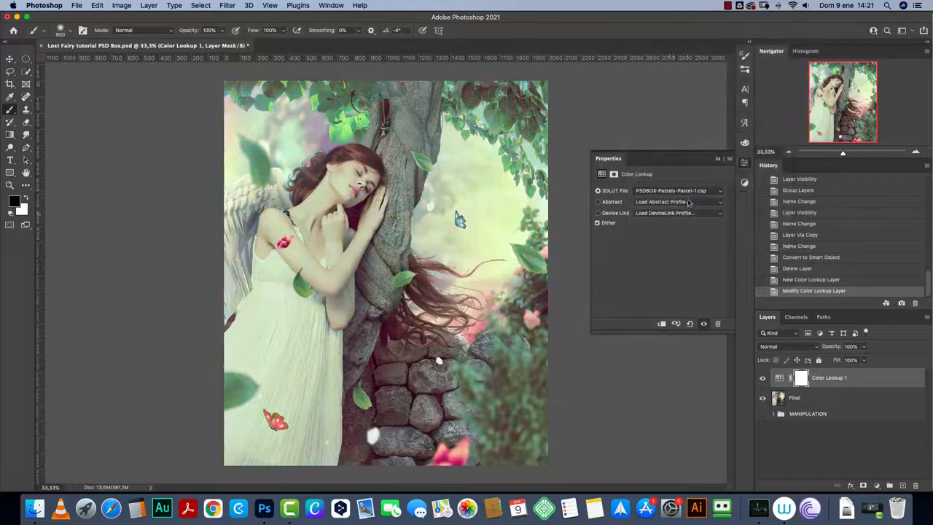
pyautogui.click(689, 191)
pyautogui.click(689, 199)
pyautogui.click(672, 191)
pyautogui.click(676, 200)
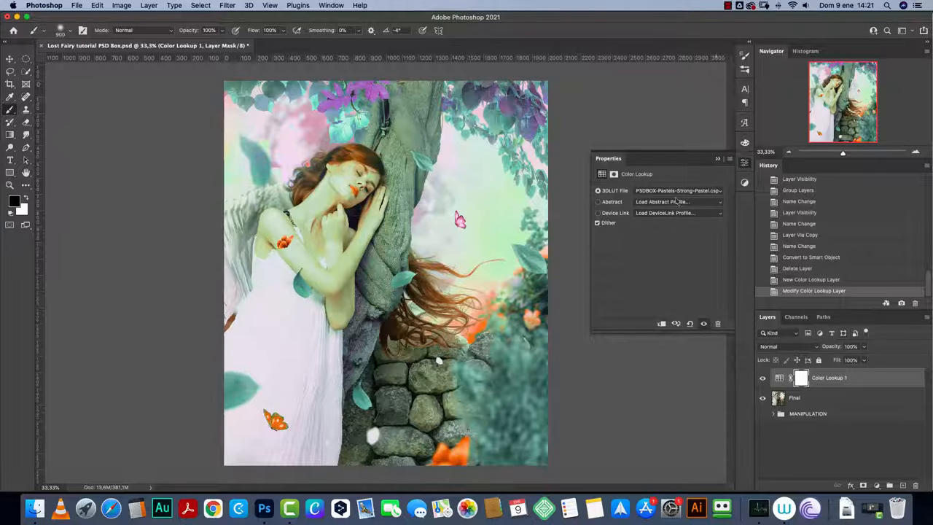
pyautogui.moveTo(864, 358); pyautogui.dragTo(832, 365)
# Step: Apply the Fine-Portrait-Denim LUT at 54% layer opacity and compare the image with and without the adjustment
pyautogui.click(678, 191)
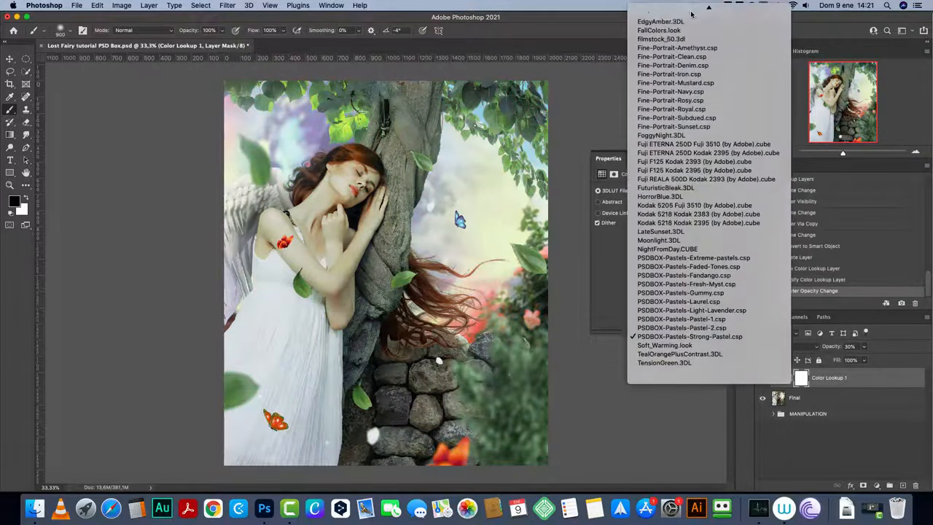
pyautogui.click(671, 140)
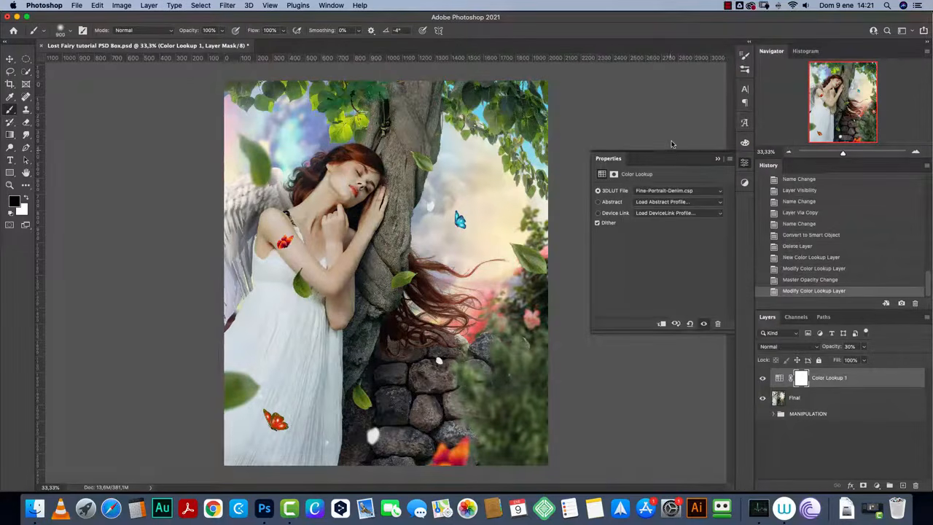
pyautogui.moveTo(862, 349); pyautogui.dragTo(874, 362)
pyautogui.click(762, 378)
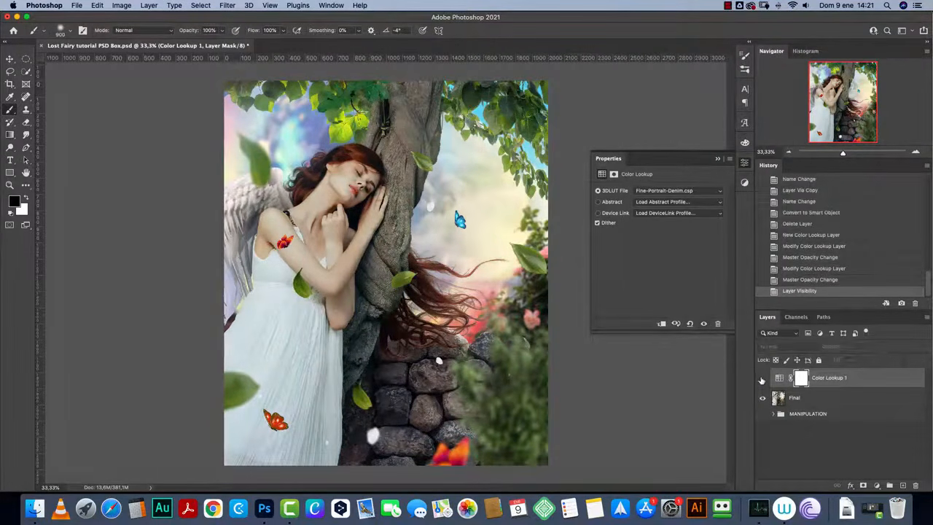
pyautogui.click(762, 378)
pyautogui.click(762, 378)
pyautogui.click(762, 379)
# Step: Duplicate the Color Lookup layer, assign the copy the Fine-Portrait-Iron LUT and set its opacity to 23%
pyautogui.press('super+j')
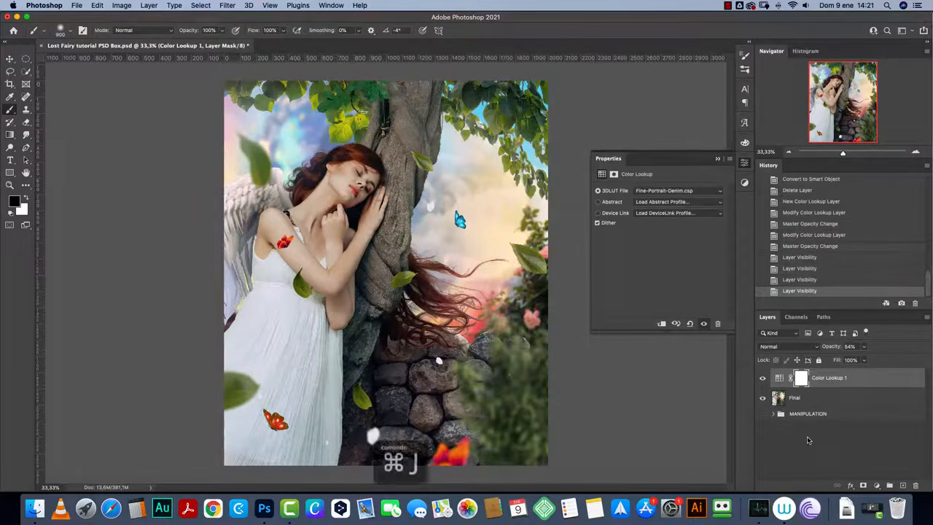
pyautogui.click(677, 191)
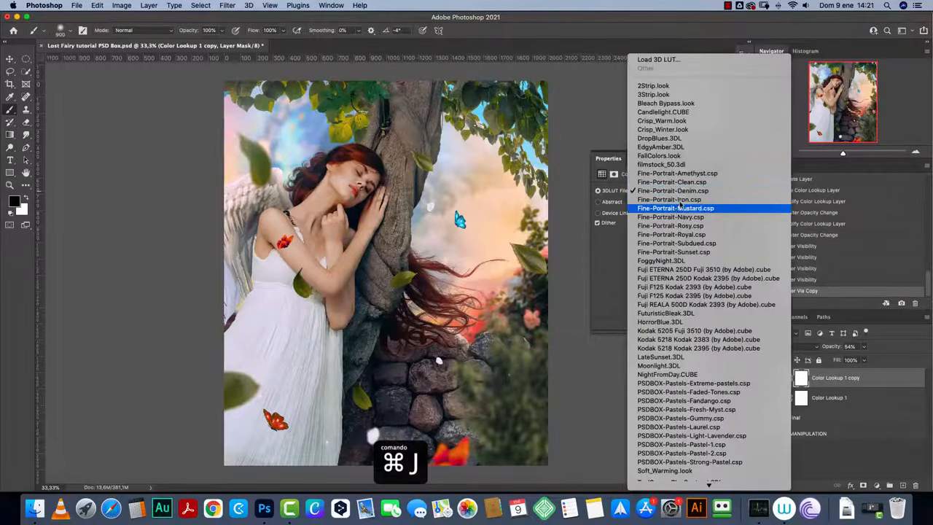
pyautogui.click(679, 200)
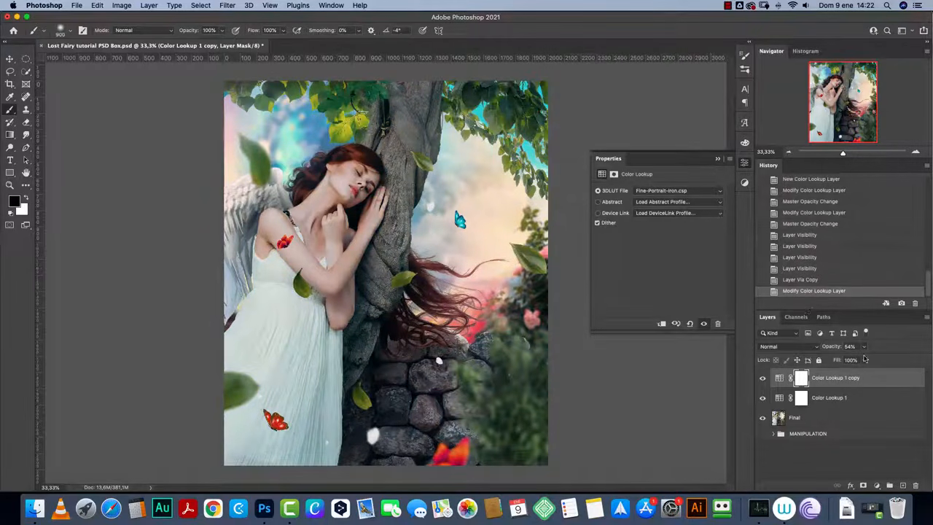
pyautogui.click(762, 377)
pyautogui.click(762, 378)
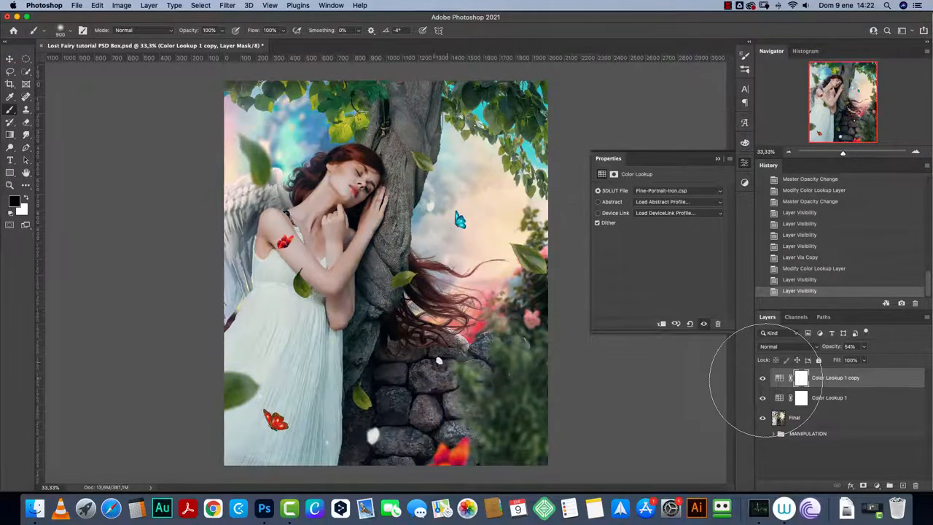
pyautogui.moveTo(863, 346); pyautogui.dragTo(850, 365)
# Step: Duplicate the Fine-Portrait-Iron adjustment layer, assign the new copy the Fine-Portrait-Royal LUT and set its opacity to 59%
pyautogui.press('super+j')
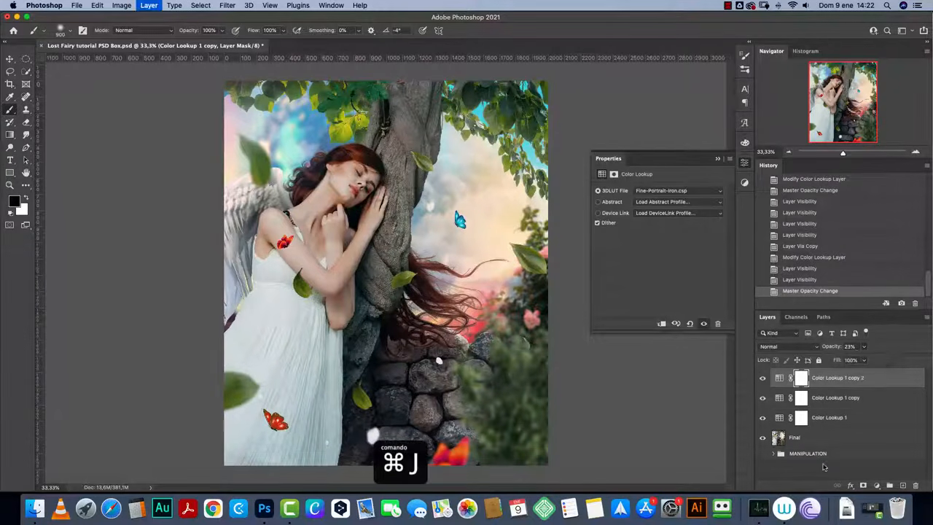
pyautogui.click(681, 192)
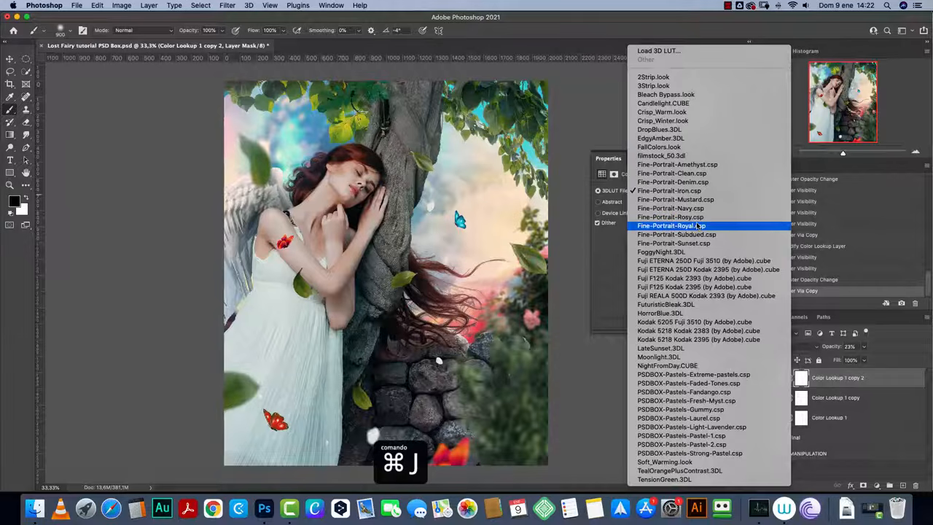
pyautogui.click(697, 226)
pyautogui.moveTo(866, 347); pyautogui.dragTo(880, 360)
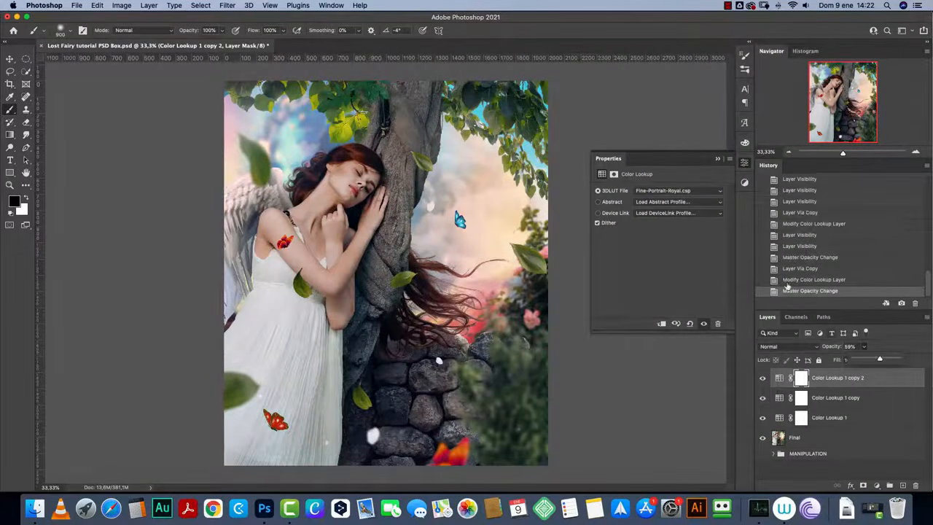
# Step: Try the Fine-Portrait-Subdued, Fine-Portrait-Amethyst, PSDBOX-Pastels Extreme-pastels and Pastel-1, and EdgyAmber LUTs on the topmost Color Lookup layer
pyautogui.click(671, 191)
pyautogui.click(681, 203)
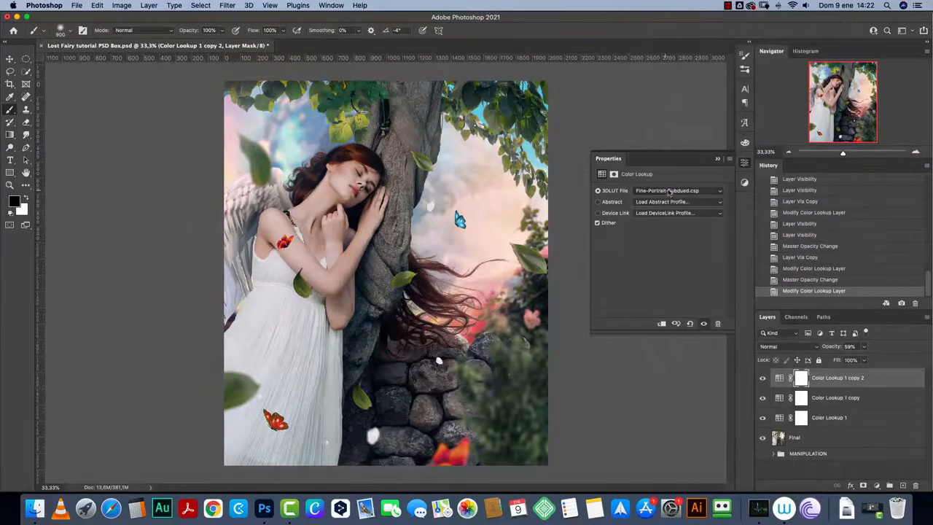
pyautogui.click(670, 192)
pyautogui.click(671, 121)
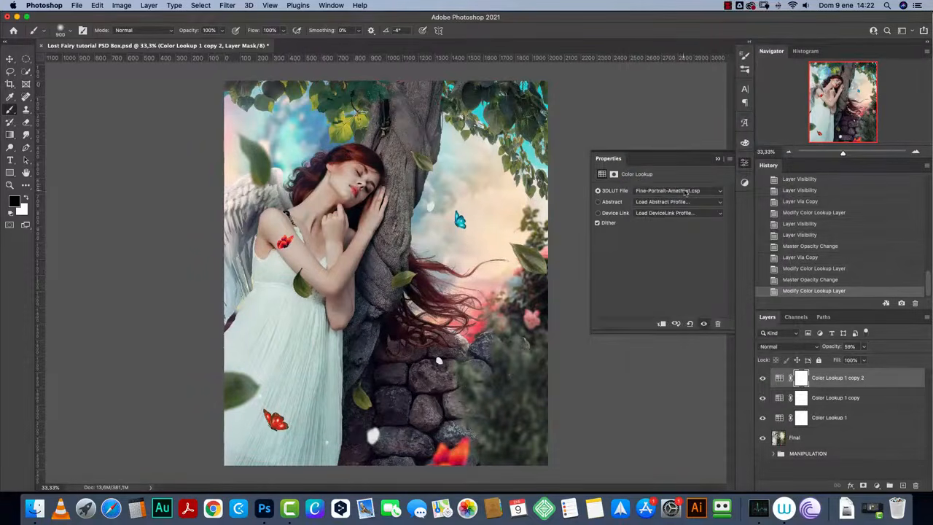
pyautogui.click(683, 192)
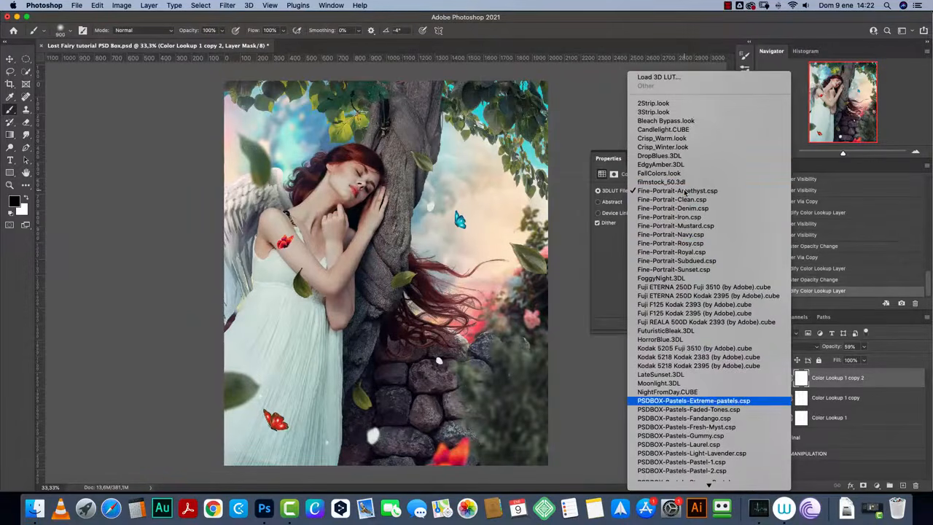
pyautogui.click(696, 400)
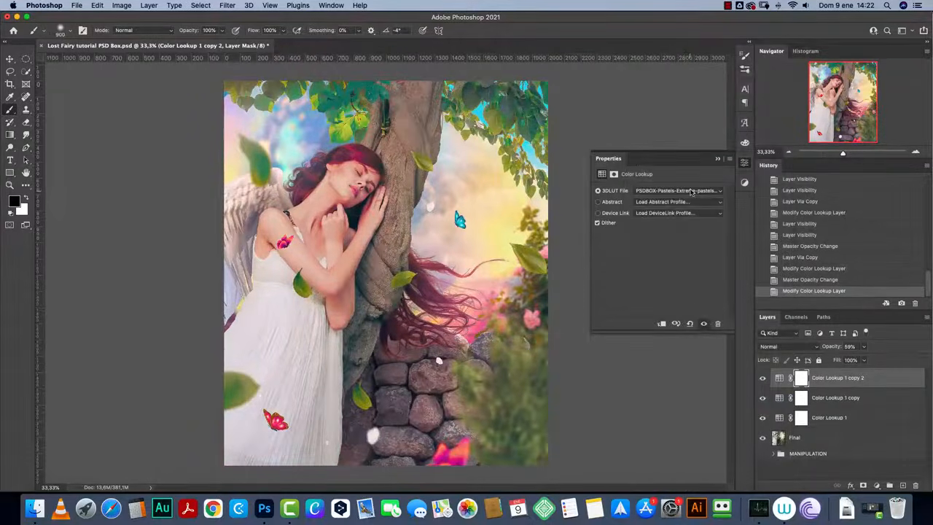
pyautogui.click(692, 192)
pyautogui.click(690, 252)
pyautogui.click(691, 190)
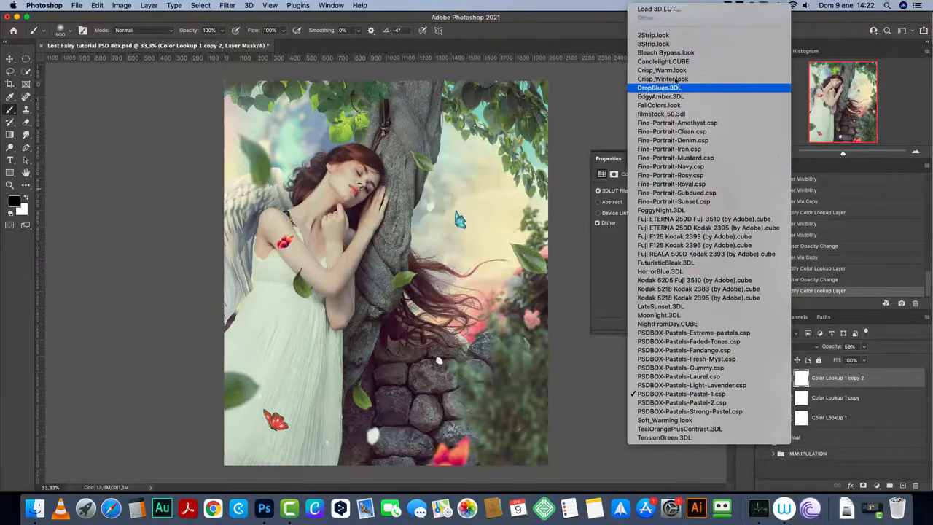
pyautogui.click(672, 97)
# Step: Apply the FallColors.look LUT to the topmost Color Lookup layer, compare its effect and lower the layer's opacity
pyautogui.click(698, 192)
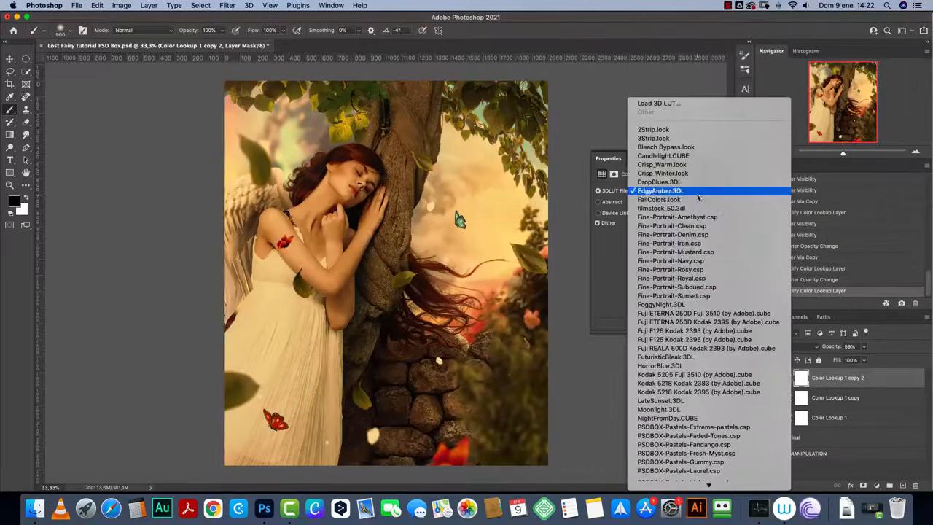
pyautogui.click(696, 204)
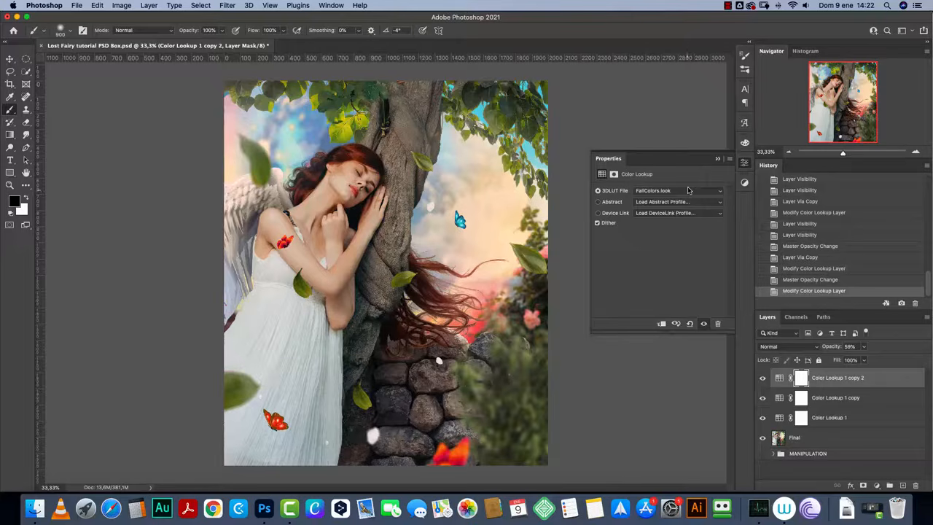
pyautogui.click(762, 378)
pyautogui.click(762, 377)
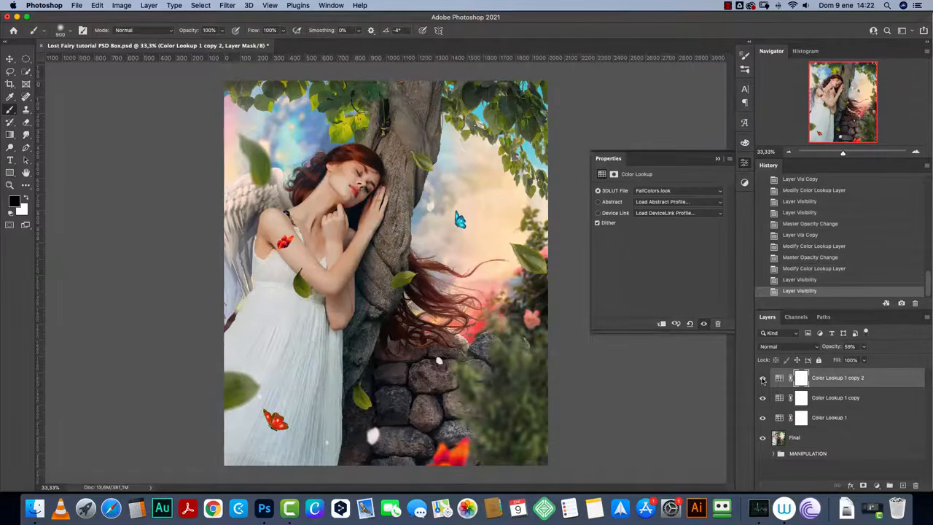
pyautogui.click(862, 347)
pyautogui.moveTo(863, 357); pyautogui.dragTo(845, 360)
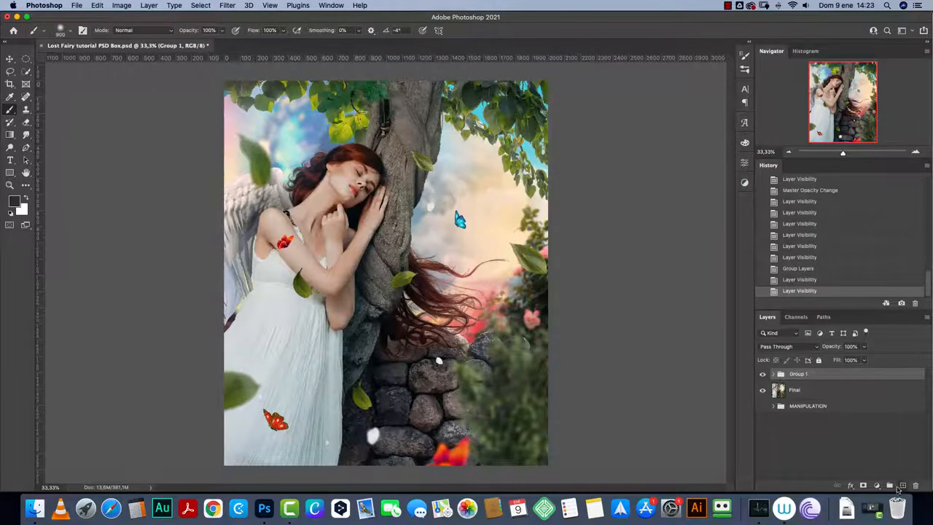
# Step: Stamp all visible layers into a new layer above Group 1 and show every layer, including the MANIPULATION group
pyautogui.click(902, 485)
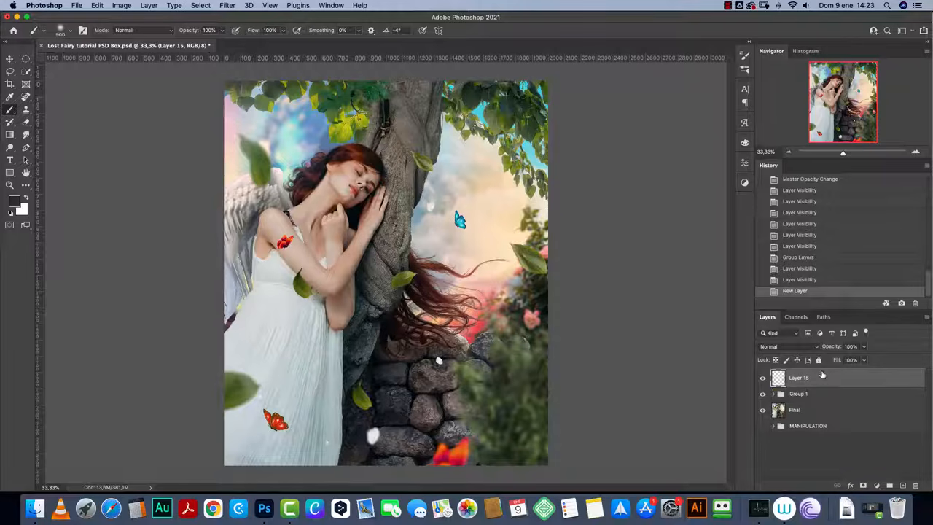
pyautogui.press('alt+shift+super+e')
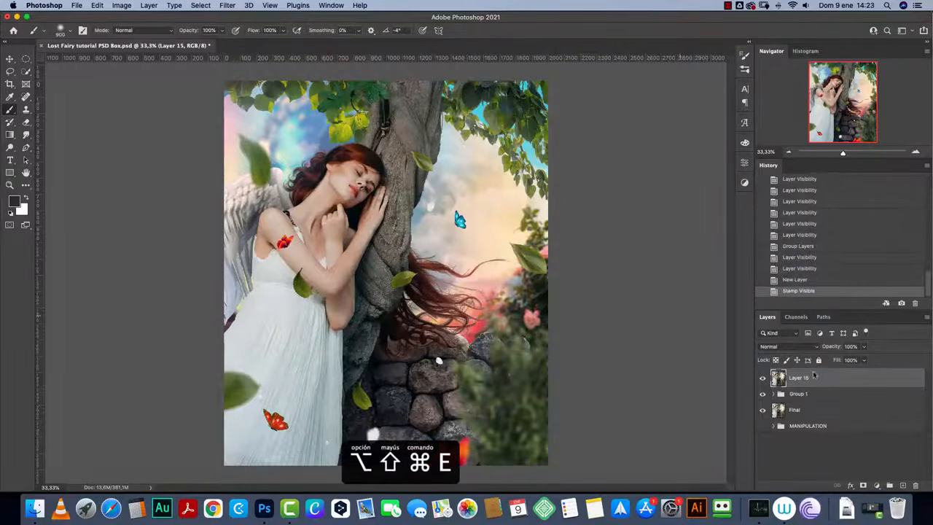
pyautogui.keyDown('alt'); pyautogui.click(763, 380); pyautogui.keyUp('alt')
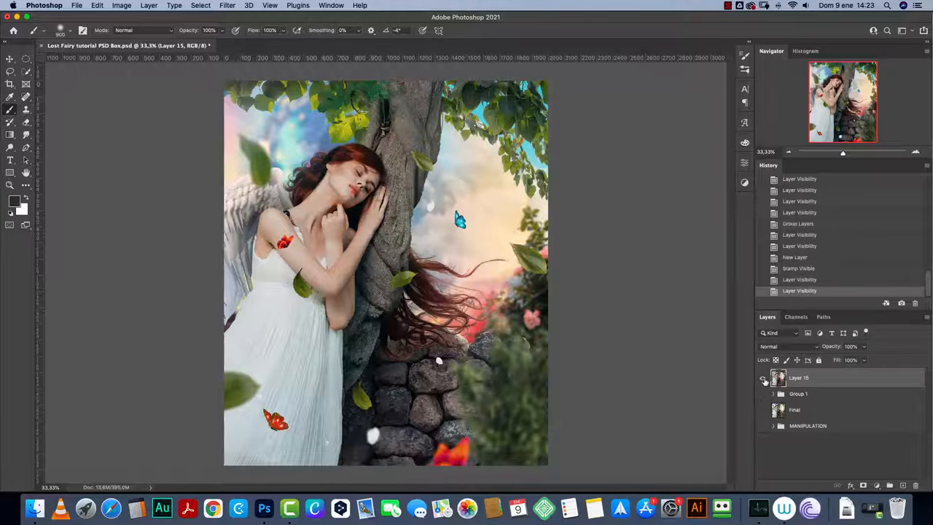
pyautogui.click(763, 394)
pyautogui.click(762, 410)
pyautogui.click(763, 426)
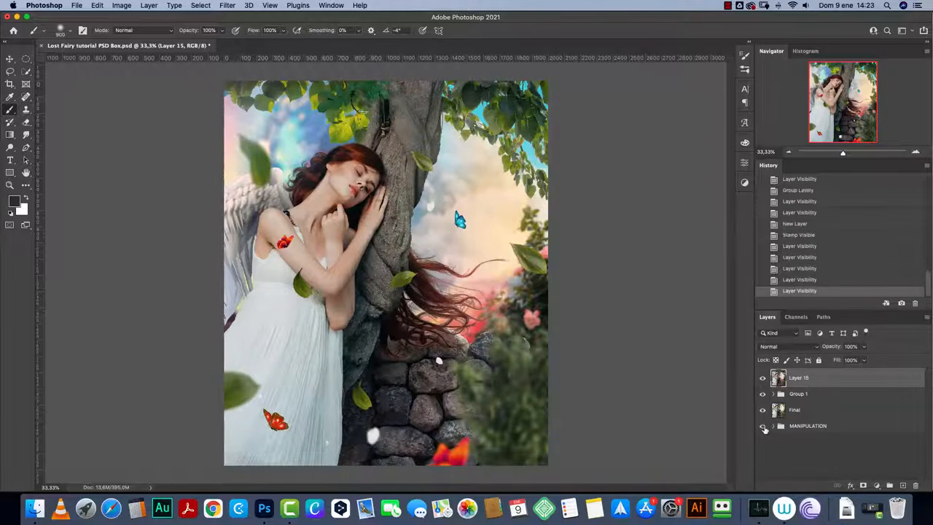
# Step: Convert Layer 15 to a Smart Object and open it in the Camera Raw Filter with the Basic adjustments expanded
pyautogui.rightClick(832, 380)
pyautogui.click(767, 203)
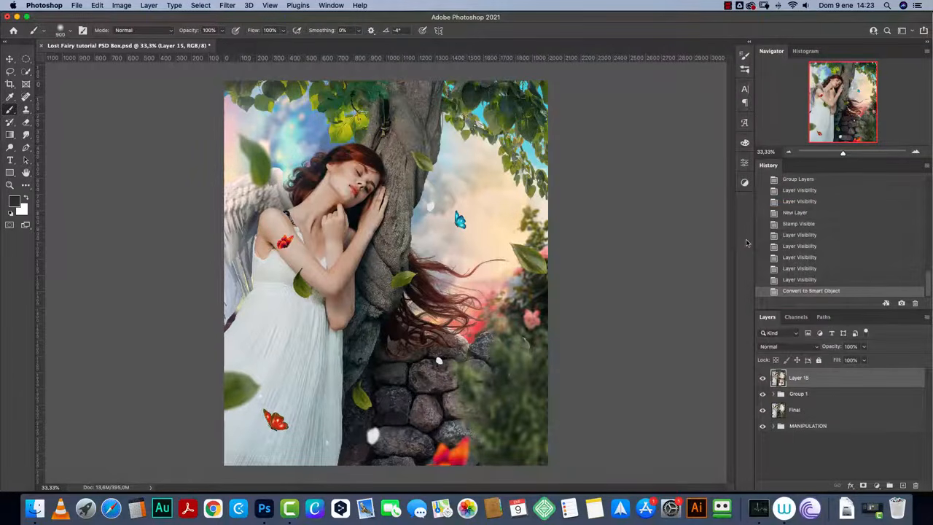
pyautogui.click(229, 6)
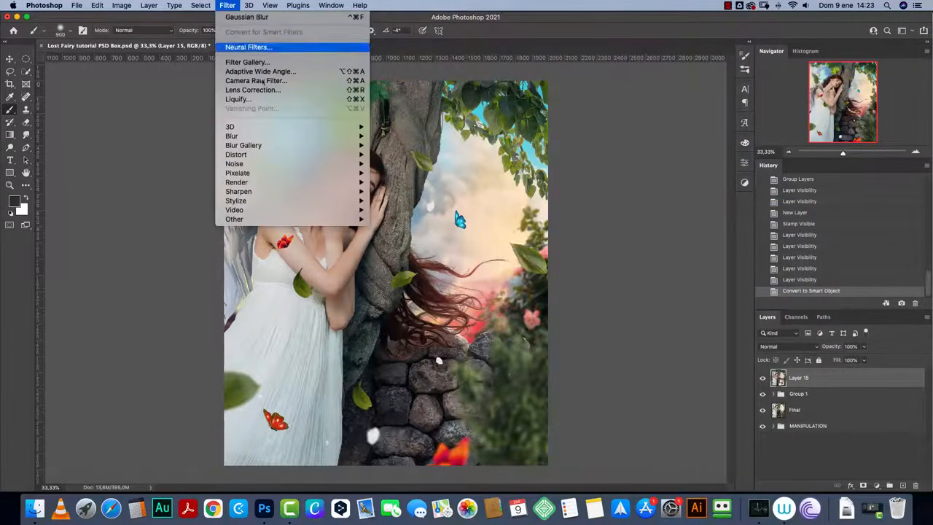
pyautogui.click(263, 81)
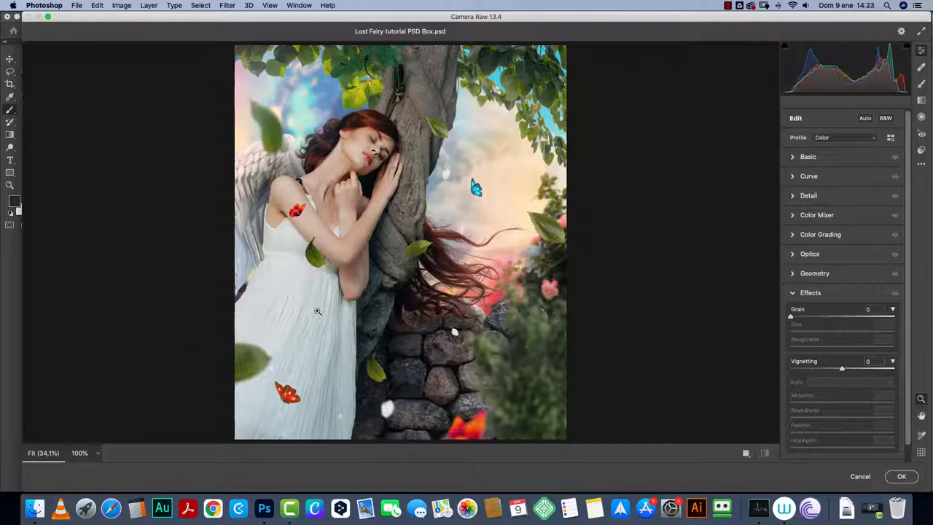
pyautogui.click(793, 157)
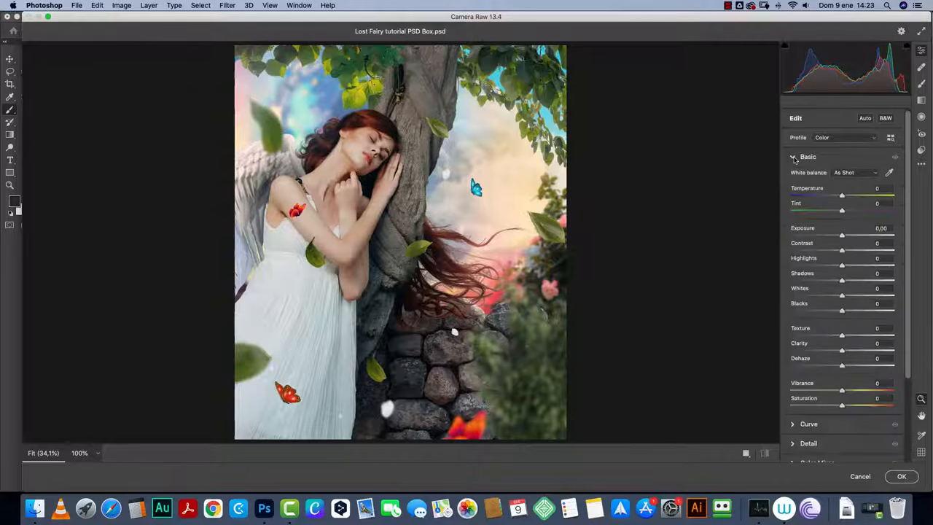
pyautogui.click(793, 158)
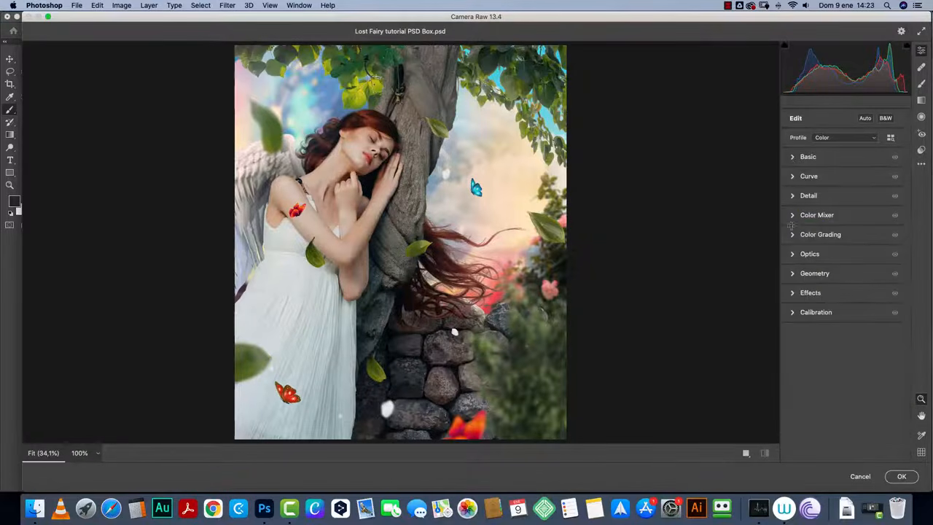
pyautogui.click(793, 157)
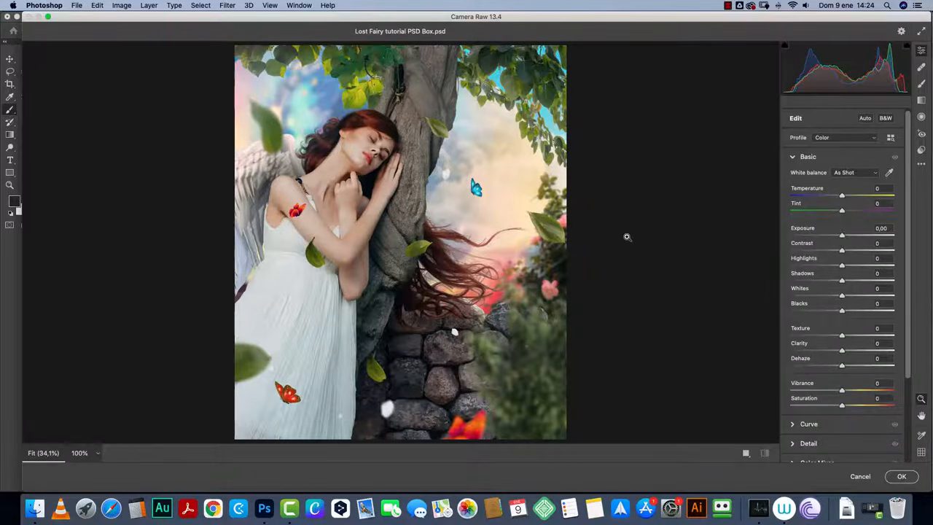
pyautogui.scroll(4, 626, 237)
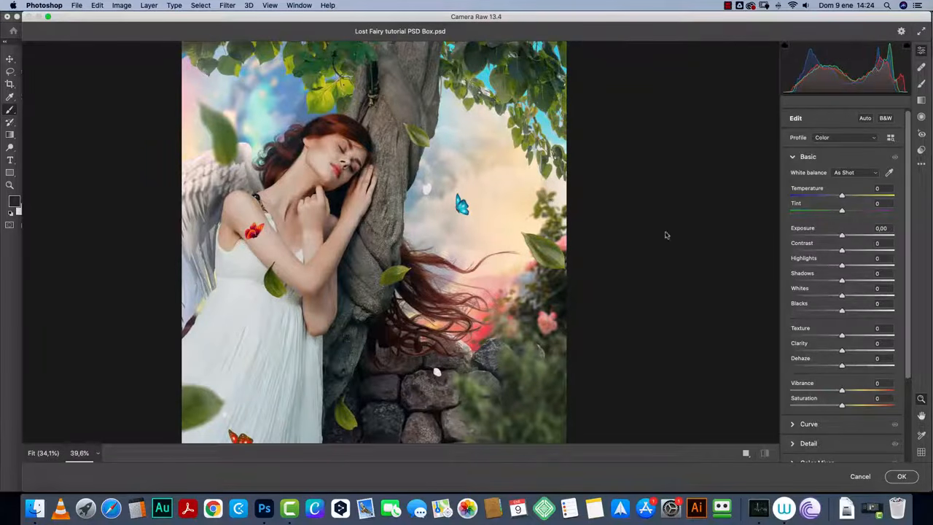
# Step: Try lowering the image's Exposure to -0.65 and changing its Whites, resetting both to 0
pyautogui.moveTo(842, 236)
pyautogui.mouseDown()
pyautogui.moveTo(831, 237)
pyautogui.moveTo(849, 241)
pyautogui.moveTo(837, 242)
pyautogui.mouseUp()
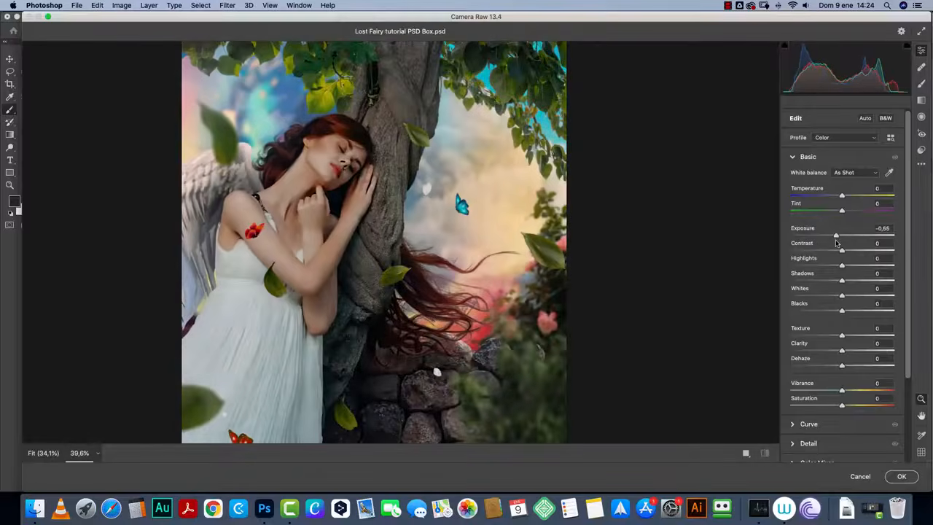
pyautogui.doubleClick(838, 236)
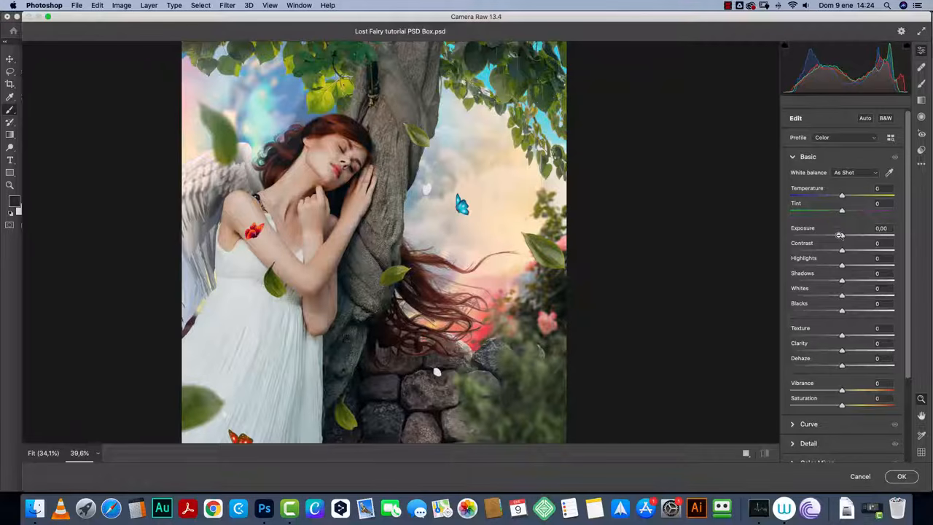
pyautogui.moveTo(842, 295); pyautogui.dragTo(839, 299)
pyautogui.doubleClick(841, 297)
# Step: Raise the image's Vibrance to +16 and Saturation to +11
pyautogui.scroll(-5, 909, 172)
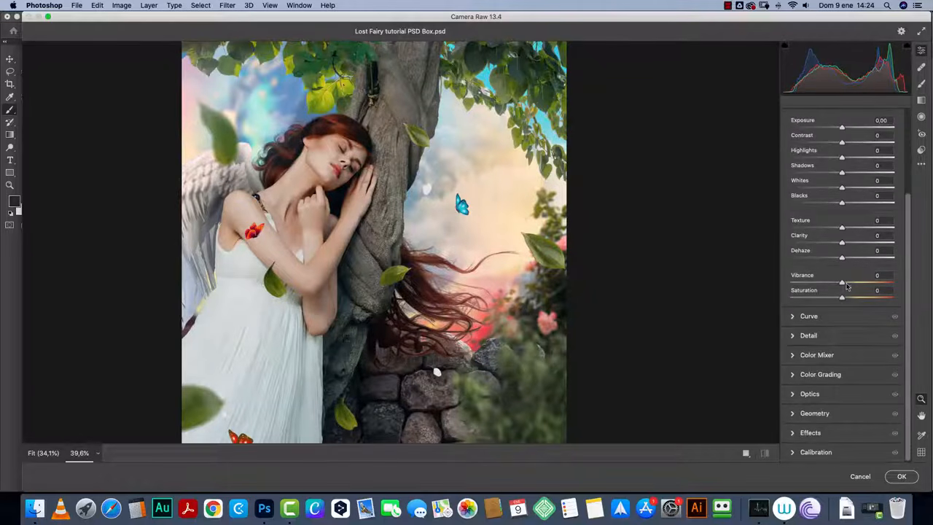
pyautogui.moveTo(843, 284)
pyautogui.mouseDown()
pyautogui.moveTo(865, 284)
pyautogui.moveTo(852, 299)
pyautogui.moveTo(863, 300)
pyautogui.moveTo(845, 300)
pyautogui.moveTo(856, 285)
pyautogui.moveTo(843, 288)
pyautogui.moveTo(856, 285)
pyautogui.moveTo(848, 299)
pyautogui.mouseUp()
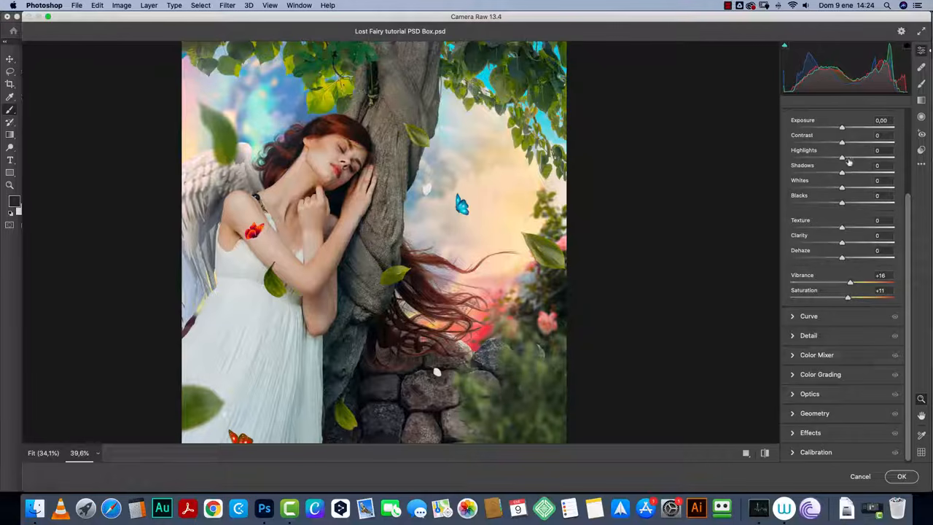
# Step: Try Contrast at +38, Texture at +26 and Clarity at +18, resetting all three to 0
pyautogui.moveTo(841, 142); pyautogui.dragTo(858, 148)
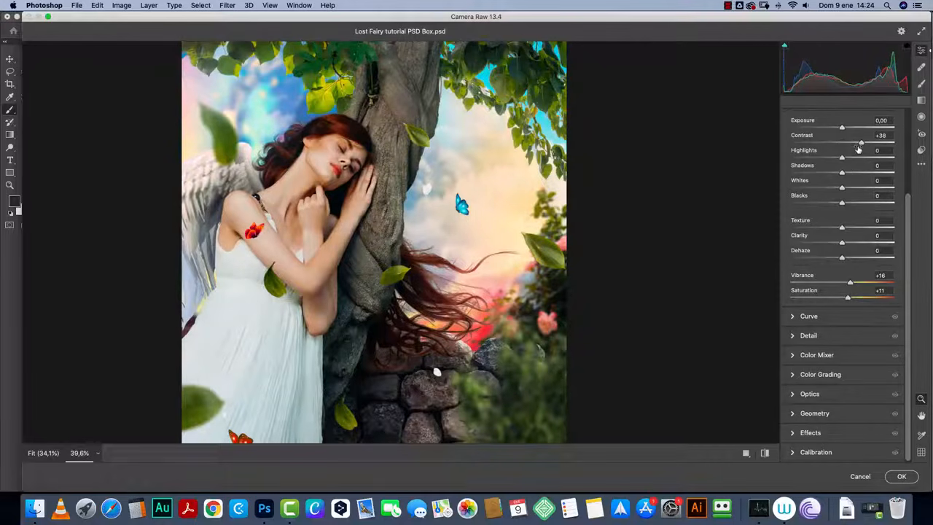
pyautogui.moveTo(842, 227)
pyautogui.mouseDown()
pyautogui.moveTo(855, 230)
pyautogui.moveTo(851, 242)
pyautogui.mouseUp()
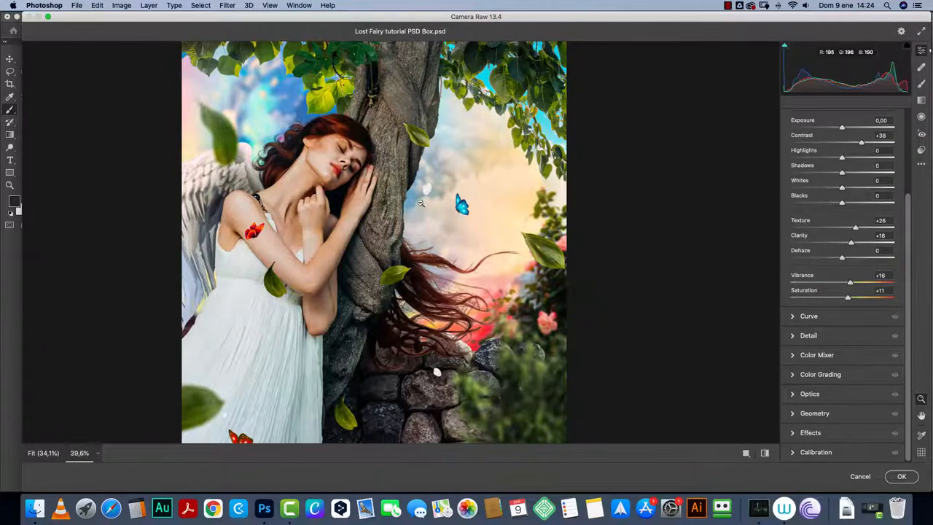
pyautogui.doubleClick(851, 243)
pyautogui.doubleClick(858, 225)
pyautogui.moveTo(860, 143); pyautogui.dragTo(859, 145)
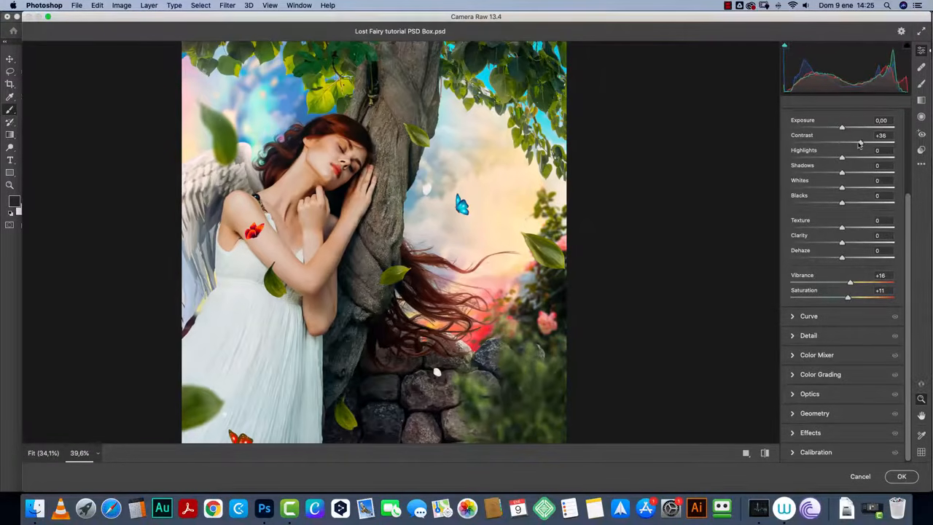
pyautogui.doubleClick(859, 143)
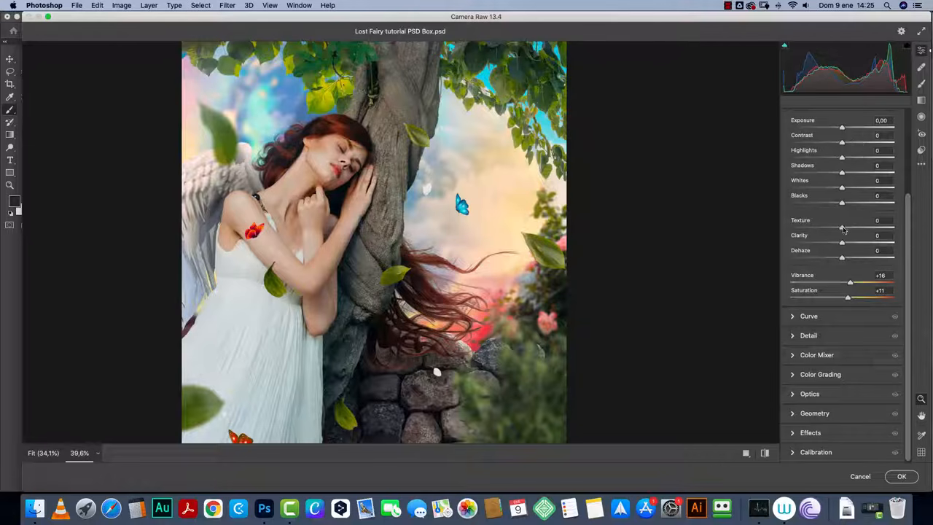
# Step: Set Texture to +13, Clarity to +7, Shadows to +12, Temperature to -9 and Tint to -7 in the Basic adjustments
pyautogui.moveTo(843, 230); pyautogui.dragTo(845, 249)
pyautogui.moveTo(842, 174); pyautogui.dragTo(836, 197)
pyautogui.scroll(3, 909, 263)
pyautogui.moveTo(837, 197); pyautogui.dragTo(839, 211)
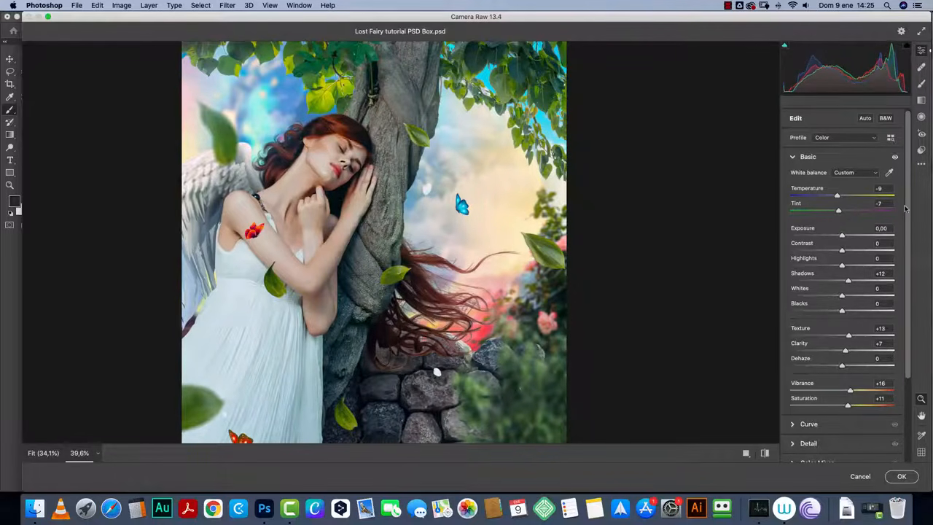
pyautogui.scroll(-5, 907, 229)
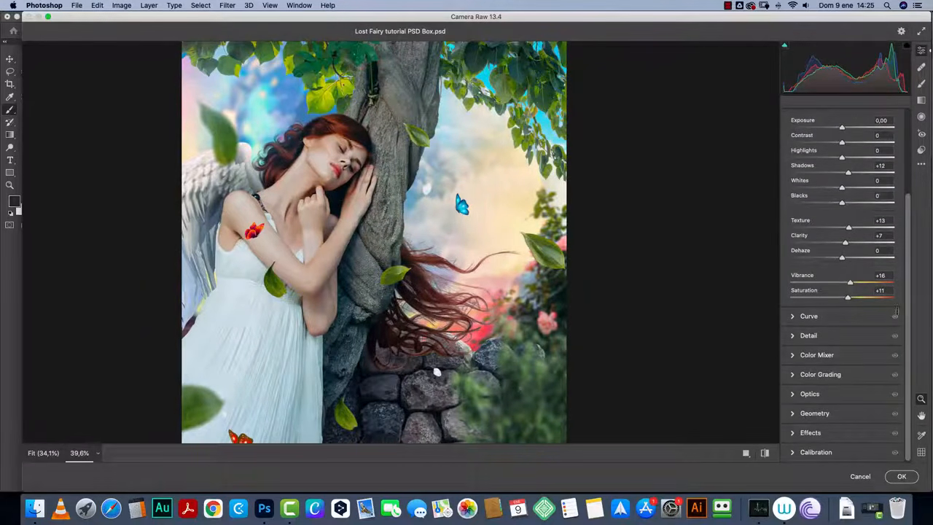
pyautogui.scroll(5, 907, 222)
pyautogui.click(793, 157)
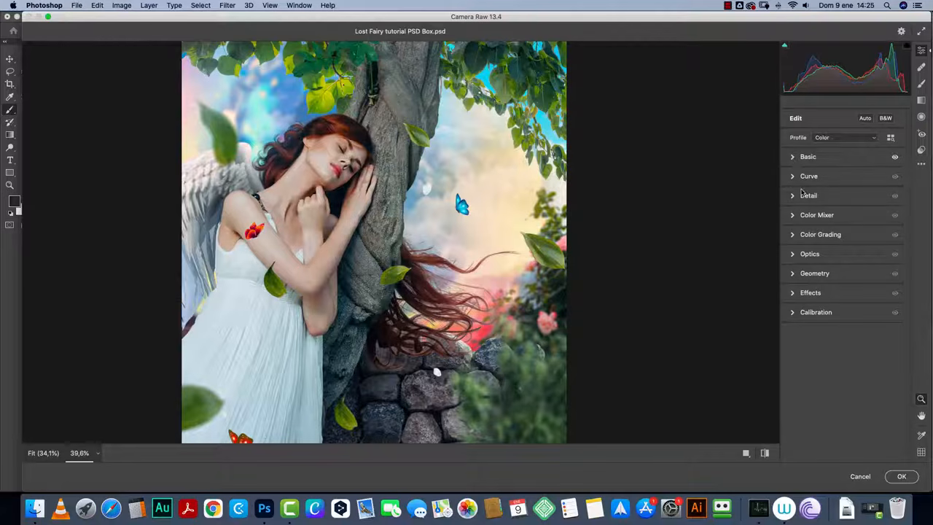
# Step: Shift the shadows' color slightly with the Color Grading wheel
pyautogui.click(793, 234)
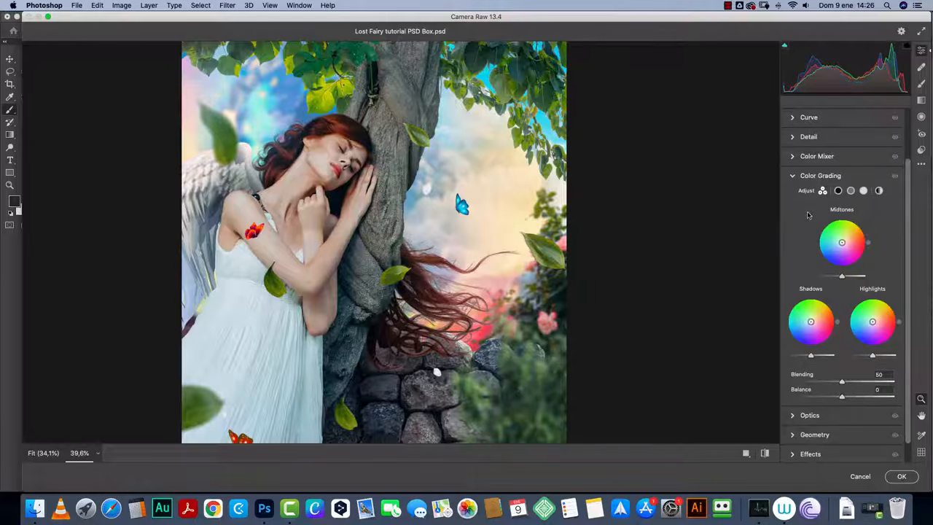
pyautogui.moveTo(810, 321)
pyautogui.mouseDown()
pyautogui.moveTo(816, 312)
pyautogui.moveTo(812, 322)
pyautogui.mouseUp()
pyautogui.click(796, 176)
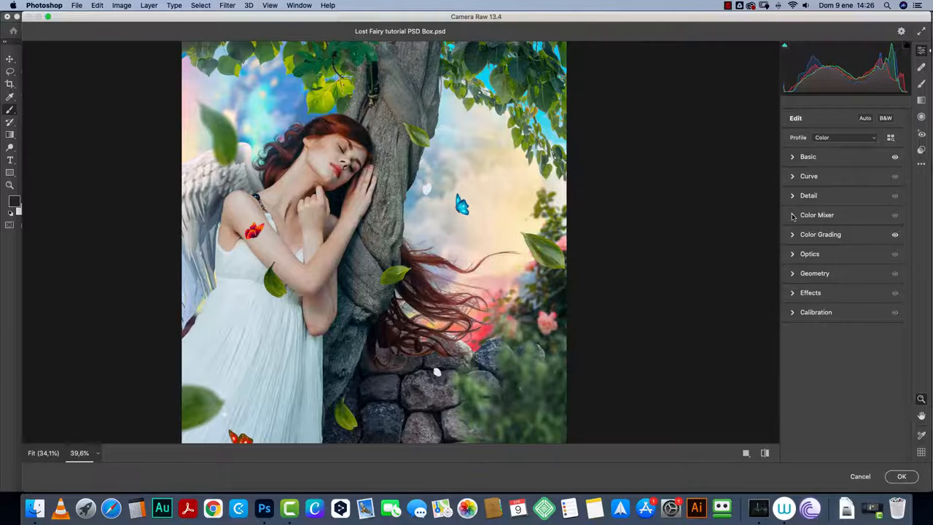
# Step: Try a Yellows luminance change in the Color Mixer, reset it, and set Oranges saturation to +18 and Yellows saturation to +21
pyautogui.click(793, 215)
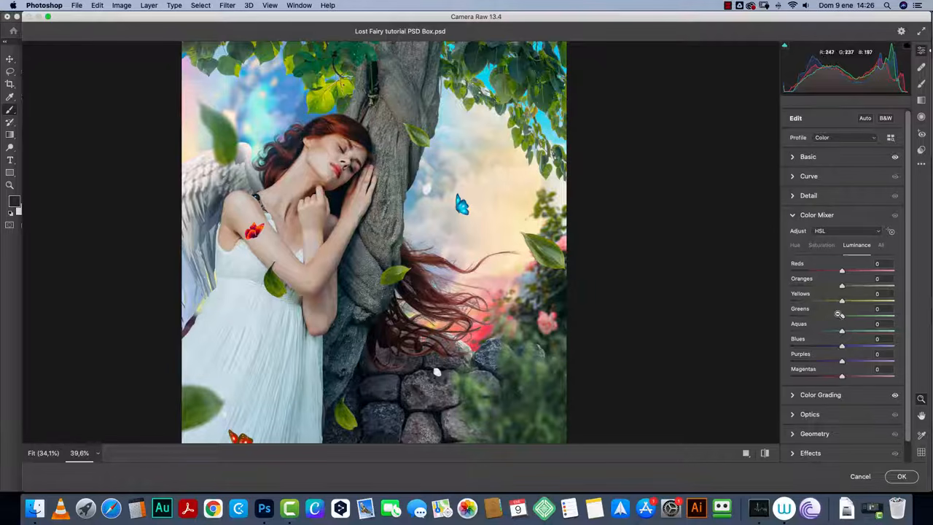
pyautogui.moveTo(842, 301)
pyautogui.mouseDown()
pyautogui.moveTo(850, 301)
pyautogui.moveTo(845, 287)
pyautogui.moveTo(849, 301)
pyautogui.mouseUp()
pyautogui.doubleClick(851, 302)
pyautogui.click(818, 246)
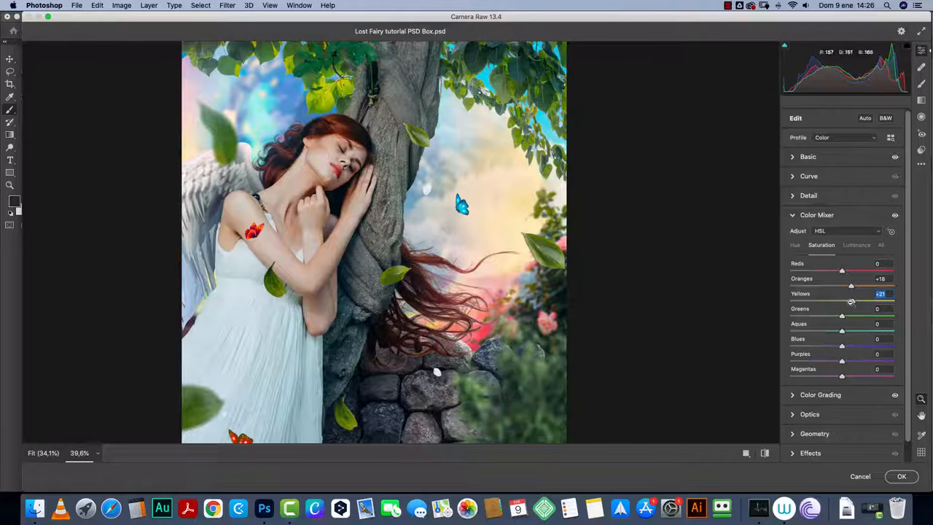
pyautogui.click(794, 215)
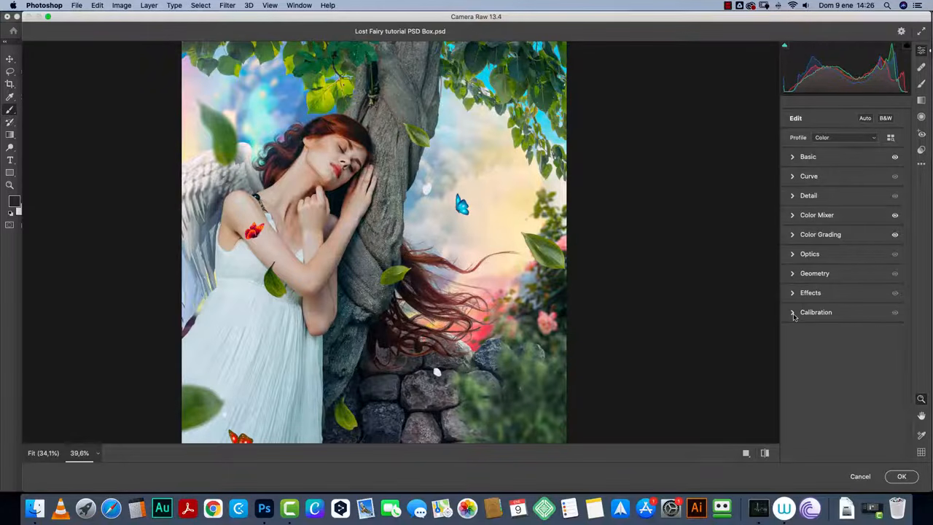
# Step: Calibrate Red Primary Saturation to +20, Green Primary Hue to +32 and Saturation to +2, and Blue Primary Hue to -8 and Saturation to +12
pyautogui.click(792, 313)
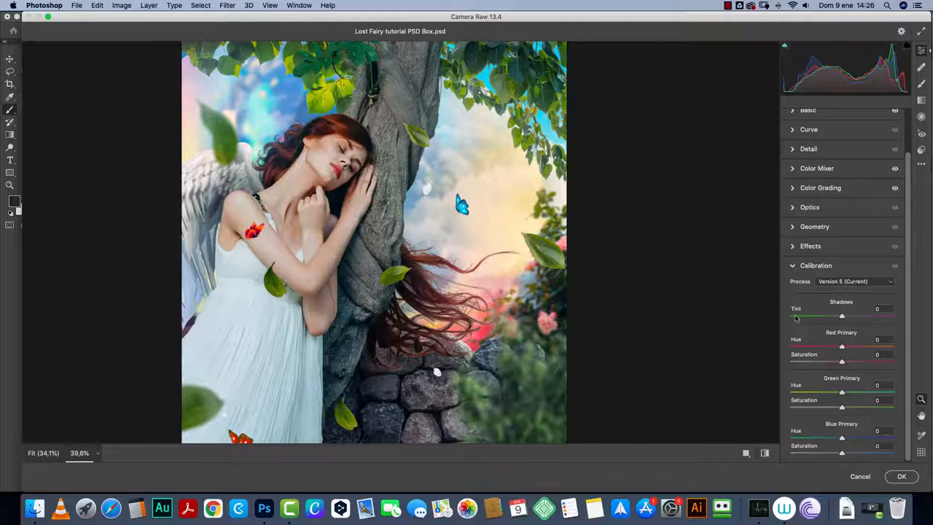
pyautogui.moveTo(842, 347)
pyautogui.mouseDown()
pyautogui.moveTo(809, 347)
pyautogui.moveTo(840, 349)
pyautogui.mouseUp()
pyautogui.click(493, 234)
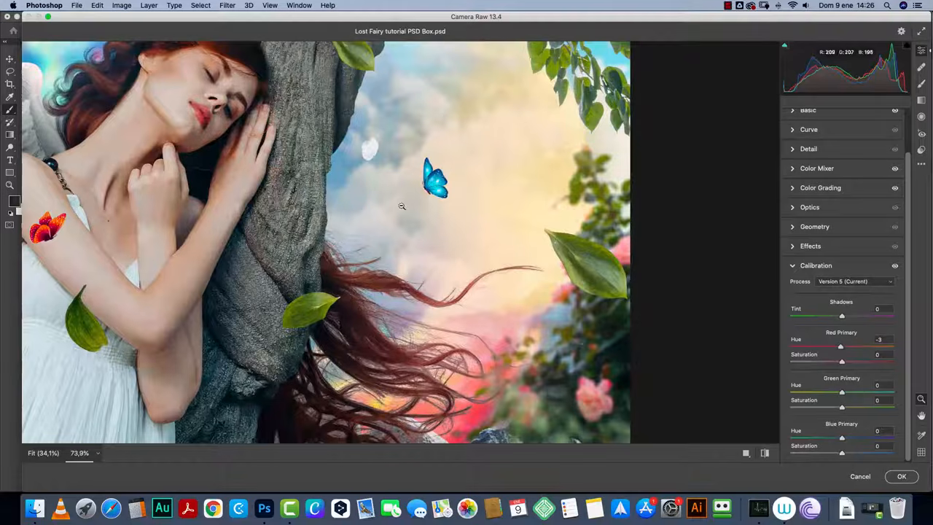
pyautogui.click(195, 175)
pyautogui.moveTo(826, 346); pyautogui.dragTo(848, 449)
pyautogui.doubleClick(847, 348)
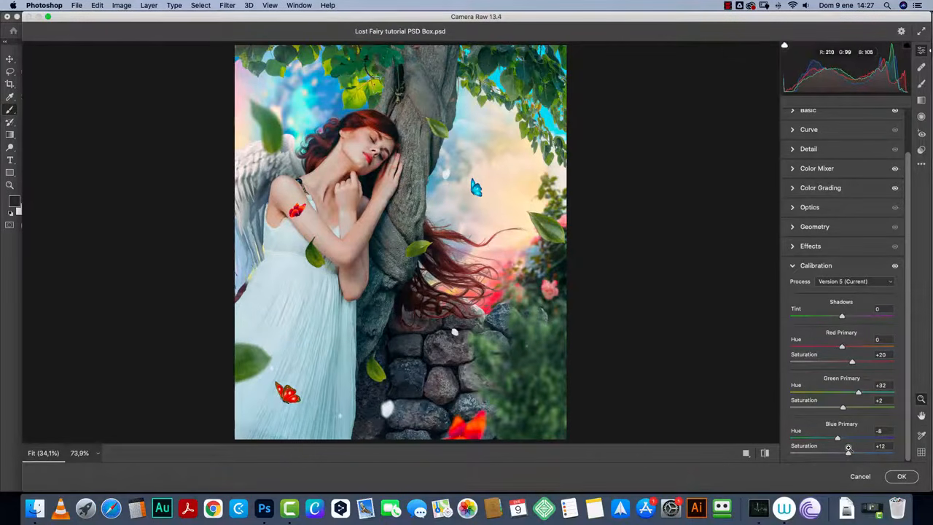
# Step: Refine the Calibration with Red Primary Saturation at +6, Blue Primary Saturation at +7 and Blue Primary Hue at -18
pyautogui.moveTo(851, 363); pyautogui.dragTo(845, 362)
pyautogui.moveTo(848, 454); pyautogui.dragTo(834, 439)
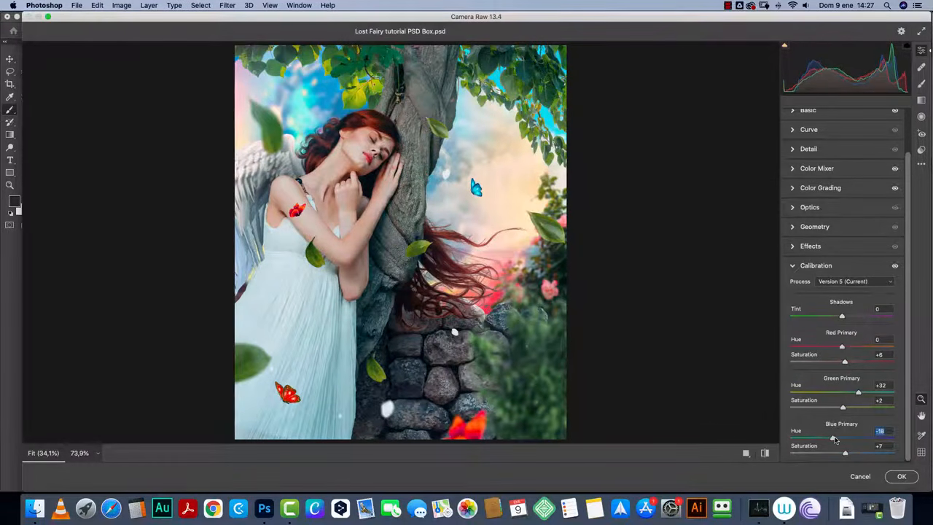
# Step: Reduce the Color Mixer saturation of Oranges to +7 and Yellows to +8
pyautogui.click(801, 175)
pyautogui.moveTo(853, 301); pyautogui.dragTo(844, 285)
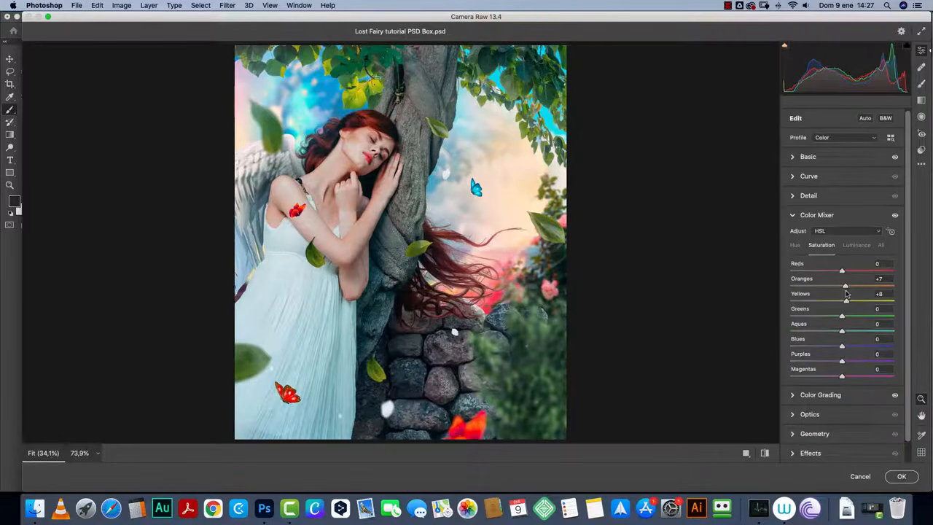
pyautogui.click(794, 215)
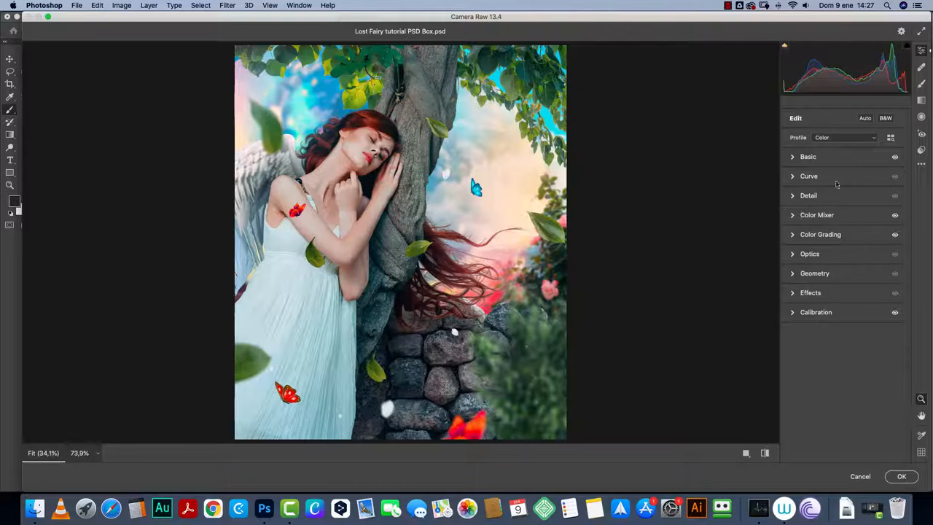
# Step: Draw a large Radial Filter centered on the bright sky beside the tree trunk and set its Feather to 69
pyautogui.click(921, 118)
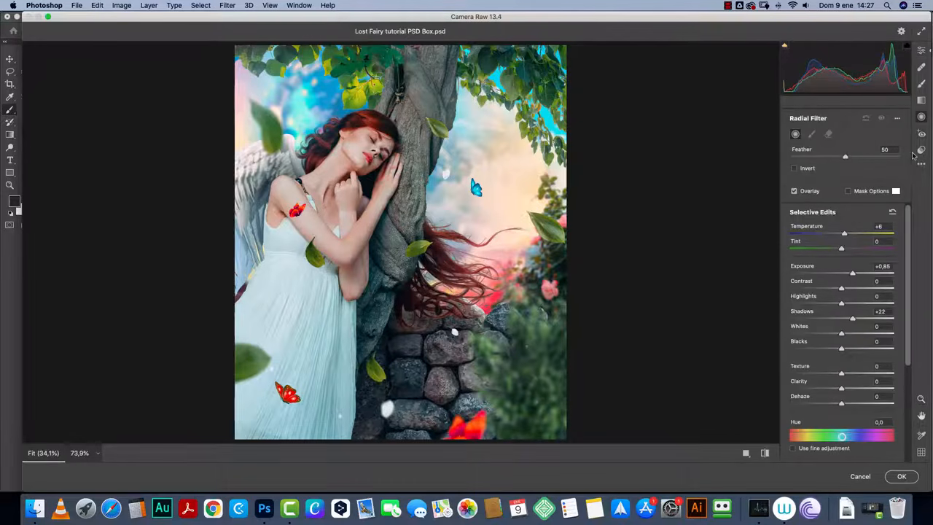
pyautogui.moveTo(494, 226)
pyautogui.mouseDown()
pyautogui.moveTo(583, 319)
pyautogui.moveTo(608, 368)
pyautogui.moveTo(598, 358)
pyautogui.mouseUp()
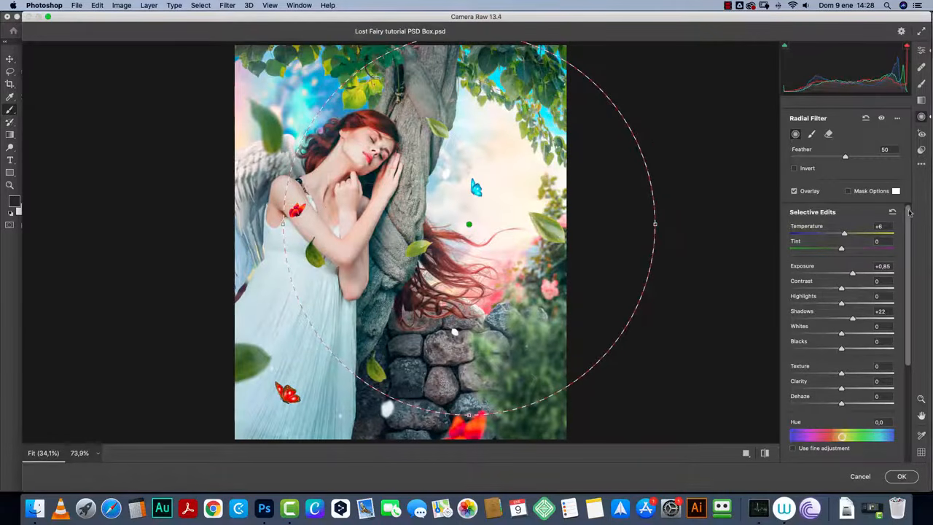
pyautogui.moveTo(846, 158); pyautogui.dragTo(867, 160)
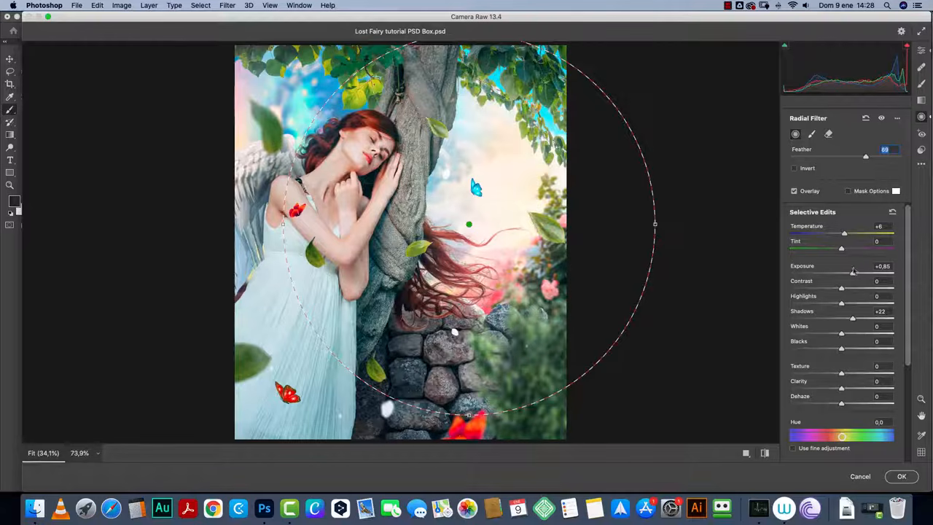
# Step: Reset the radial filter's Exposure and Shadows to 0, and set its Dehaze to -12 and Temperature to +13
pyautogui.doubleClick(852, 274)
pyautogui.doubleClick(852, 317)
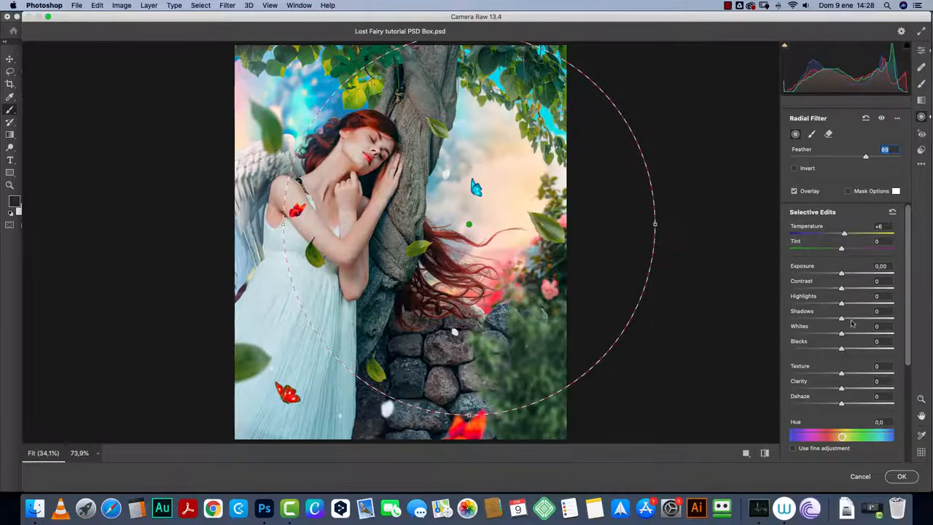
pyautogui.moveTo(840, 405)
pyautogui.mouseDown()
pyautogui.moveTo(816, 406)
pyautogui.moveTo(834, 410)
pyautogui.mouseUp()
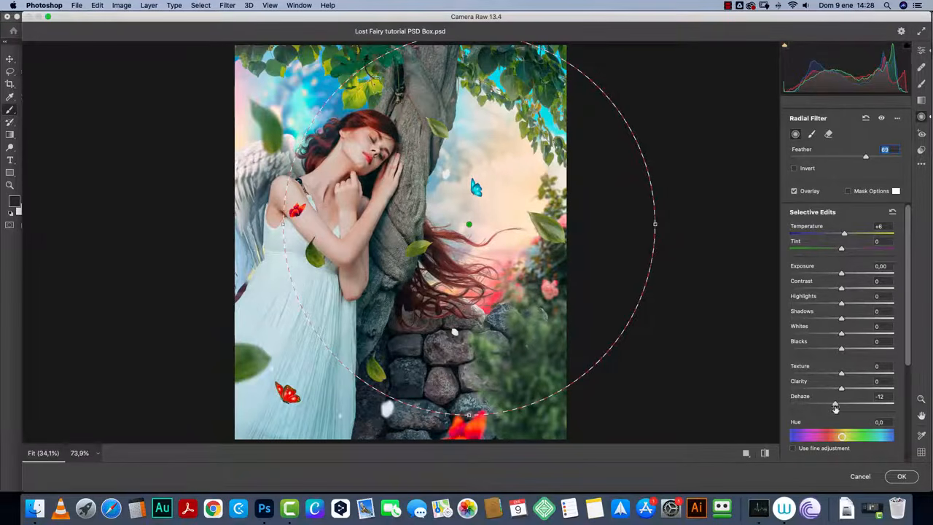
pyautogui.moveTo(821, 234); pyautogui.dragTo(848, 235)
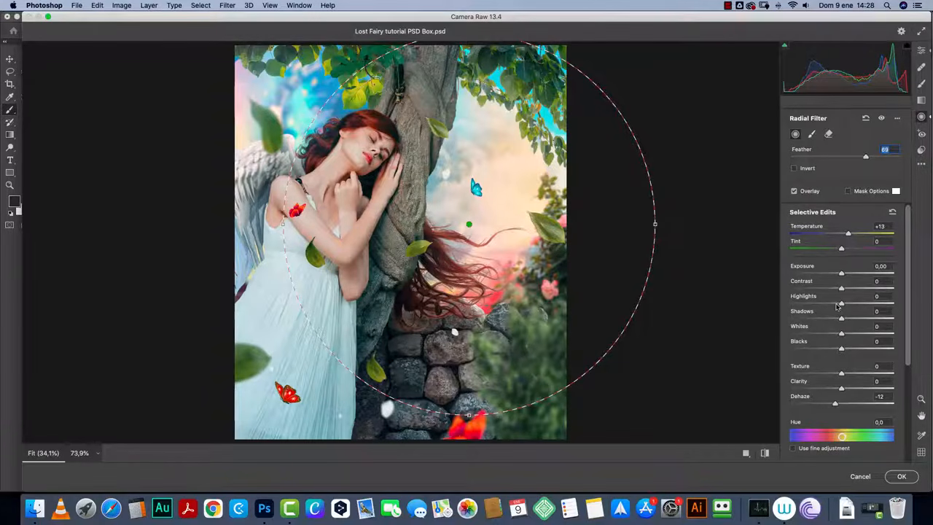
# Step: Add a Highlight Priority vignette of -19 with Midpoint 37, Roundness +93 and Feather 95
pyautogui.click(920, 51)
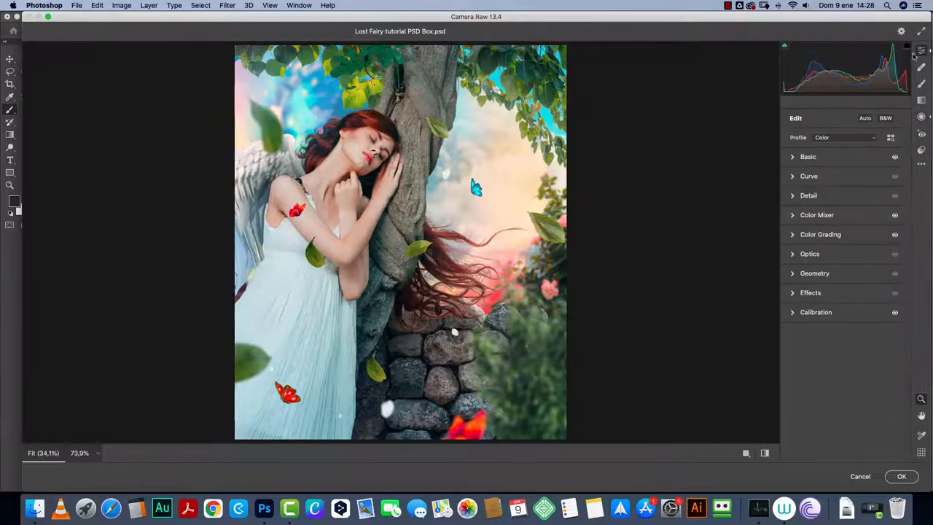
pyautogui.click(796, 294)
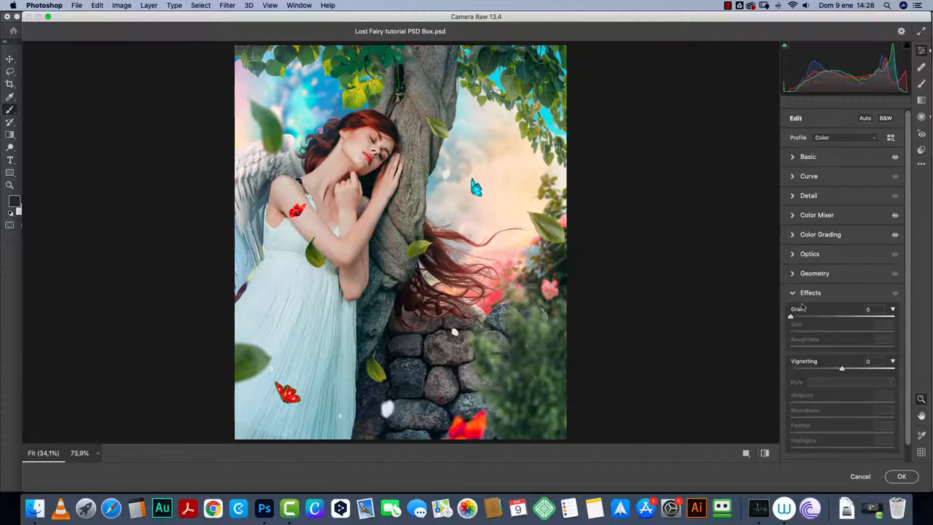
pyautogui.moveTo(841, 370); pyautogui.dragTo(829, 373)
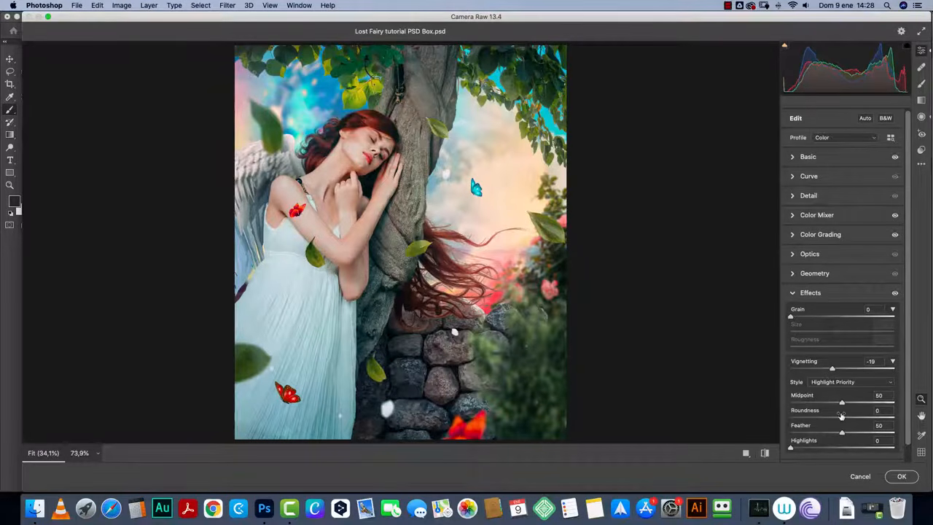
pyautogui.moveTo(841, 416); pyautogui.dragTo(893, 435)
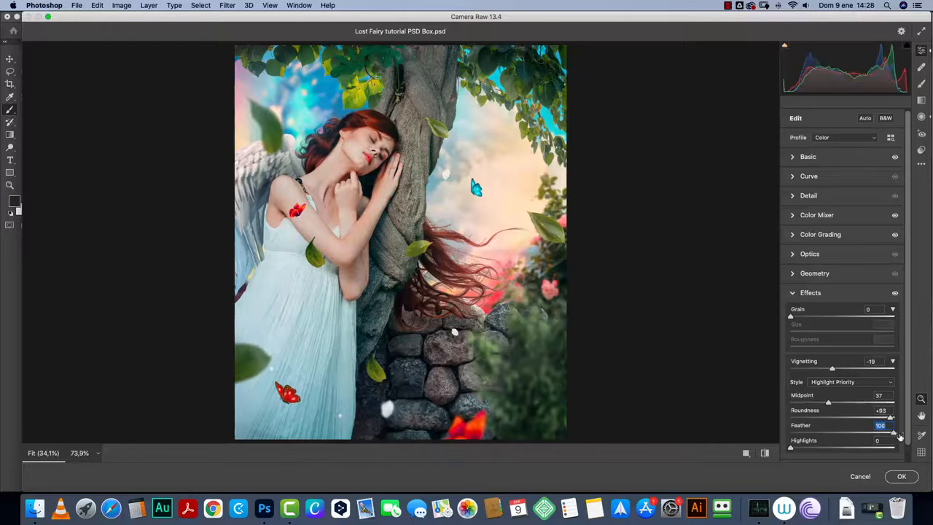
pyautogui.moveTo(803, 445); pyautogui.dragTo(917, 437)
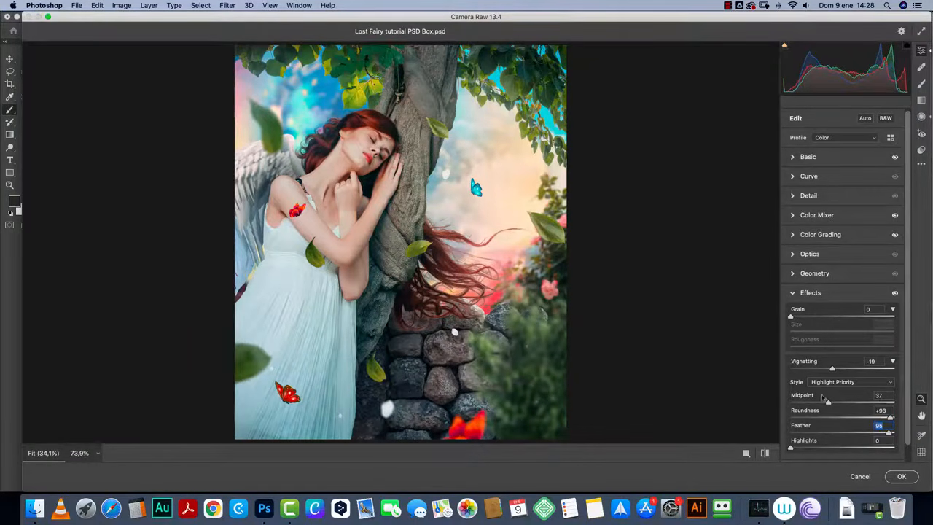
# Step: Add Grain at 15 with Size 27 and Roughness 67, judging it at 100% around the woman's face
pyautogui.press('super+1')
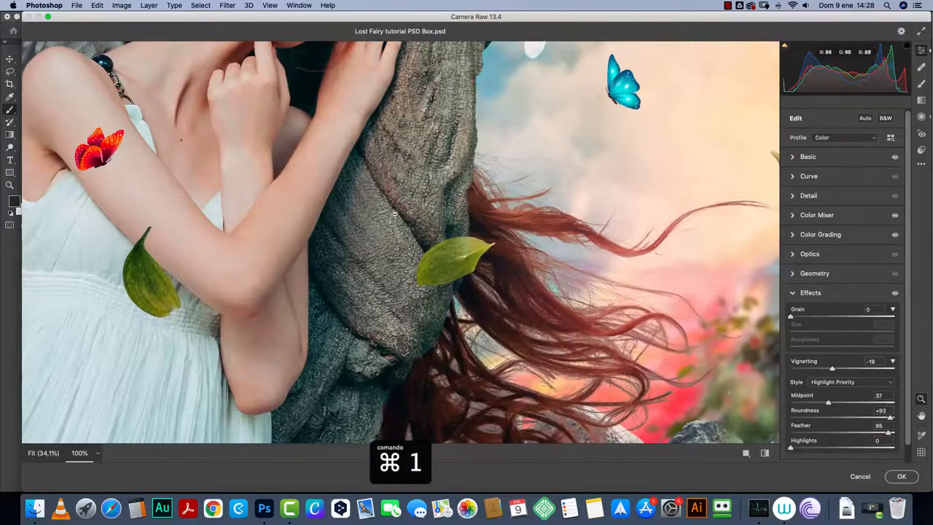
pyautogui.moveTo(420, 152); pyautogui.dragTo(497, 441)
pyautogui.moveTo(550, 334); pyautogui.dragTo(523, 291)
pyautogui.moveTo(790, 316); pyautogui.dragTo(805, 323)
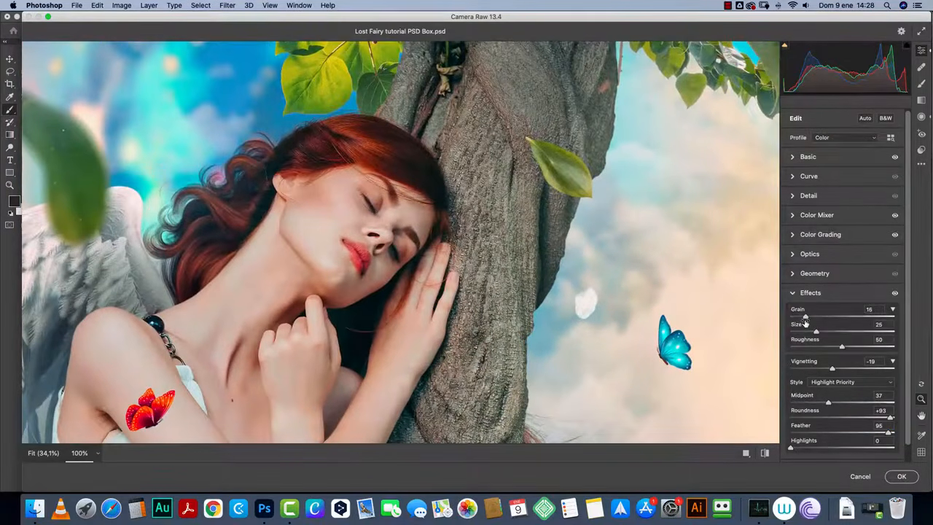
pyautogui.moveTo(843, 347); pyautogui.dragTo(818, 335)
pyautogui.press('space')
pyautogui.moveTo(404, 344); pyautogui.dragTo(397, 308)
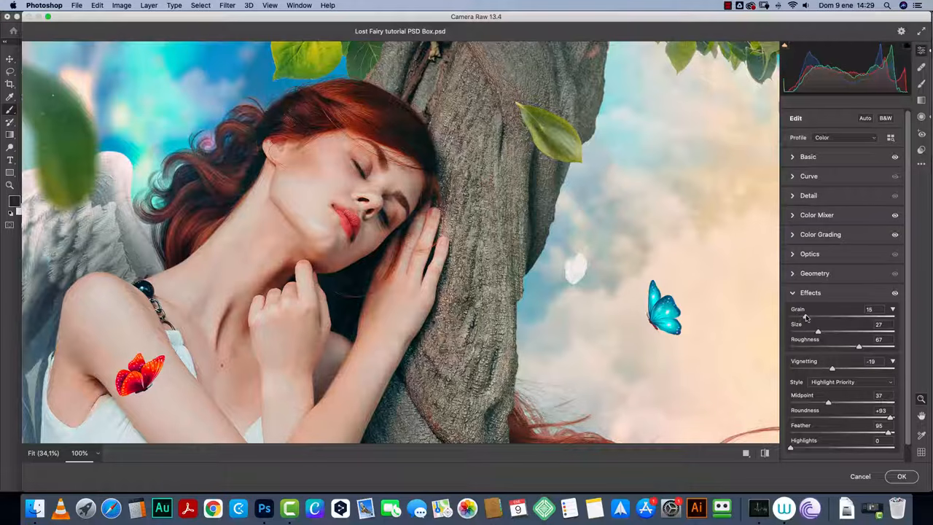
# Step: Compare the image without grain, set Grain to 11 and apply the Camera Raw filter to the Smart Object
pyautogui.moveTo(804, 317); pyautogui.dragTo(788, 320)
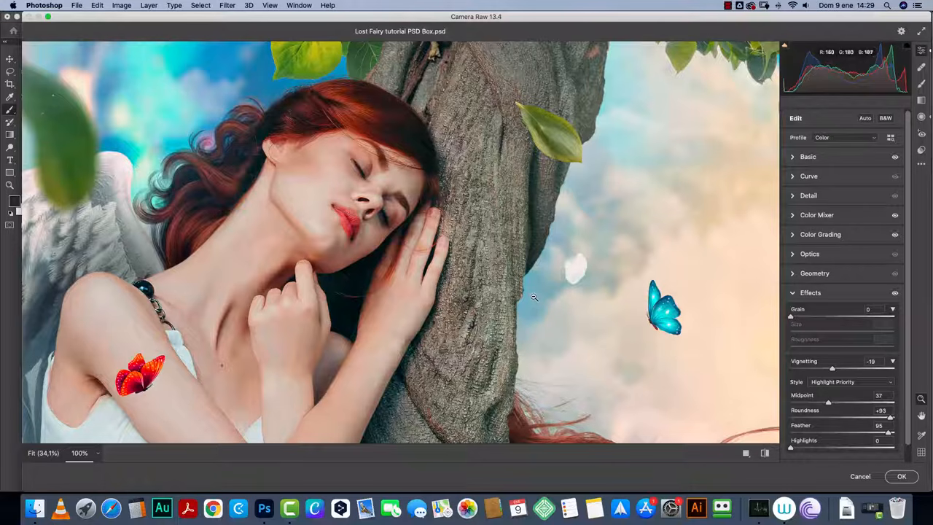
pyautogui.moveTo(791, 317); pyautogui.dragTo(800, 324)
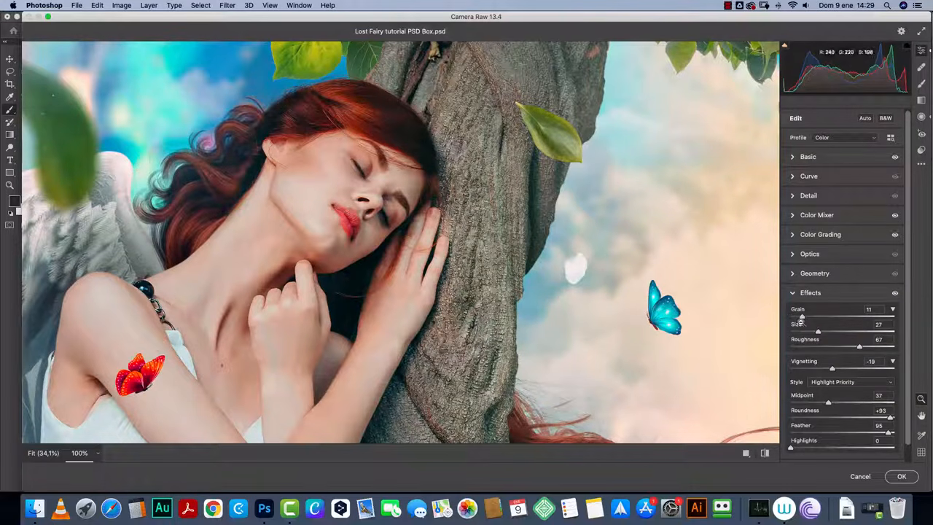
pyautogui.click(902, 476)
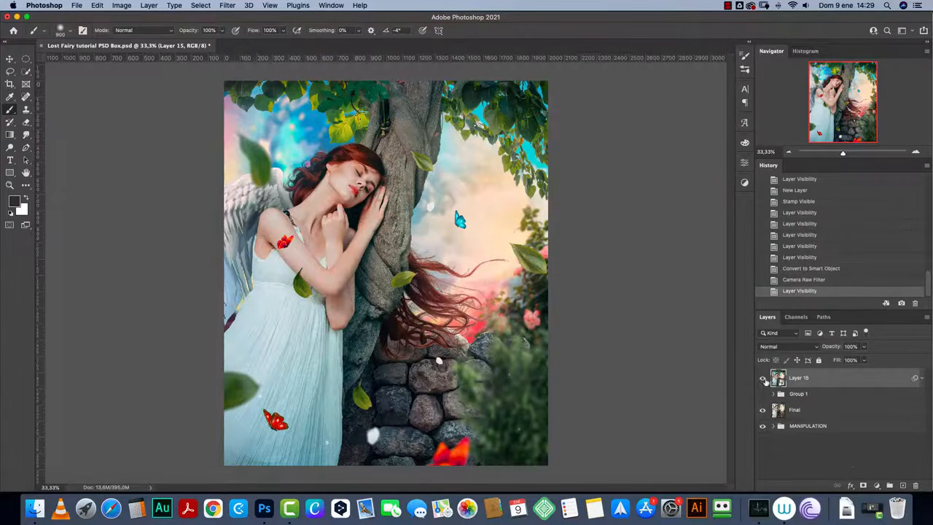
# Step: Compare the image before and after grading by repeatedly hiding and showing Layer 15
pyautogui.click(763, 378)
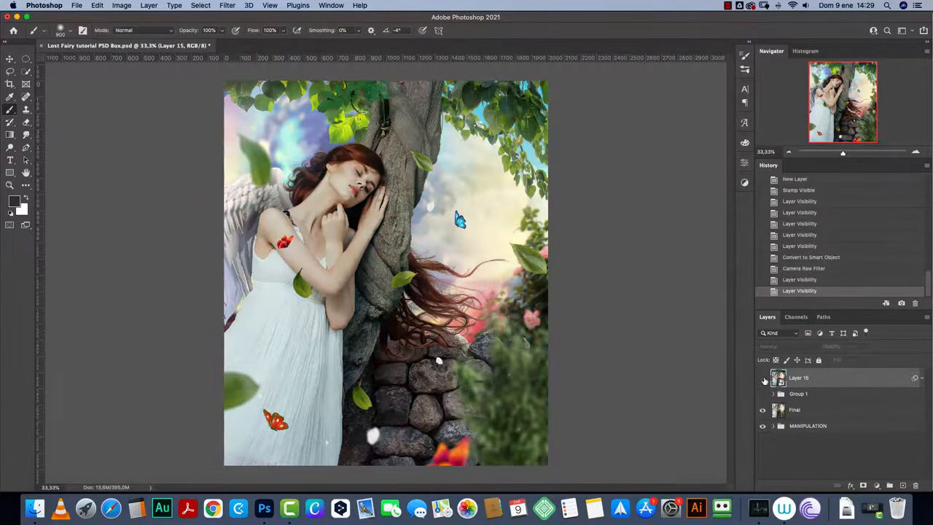
pyautogui.click(763, 378)
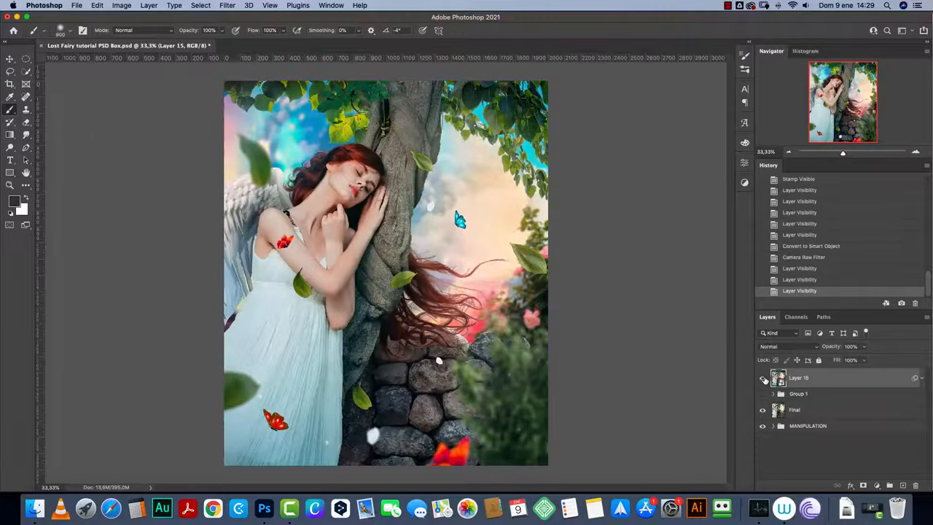
pyautogui.click(763, 378)
pyautogui.click(763, 378)
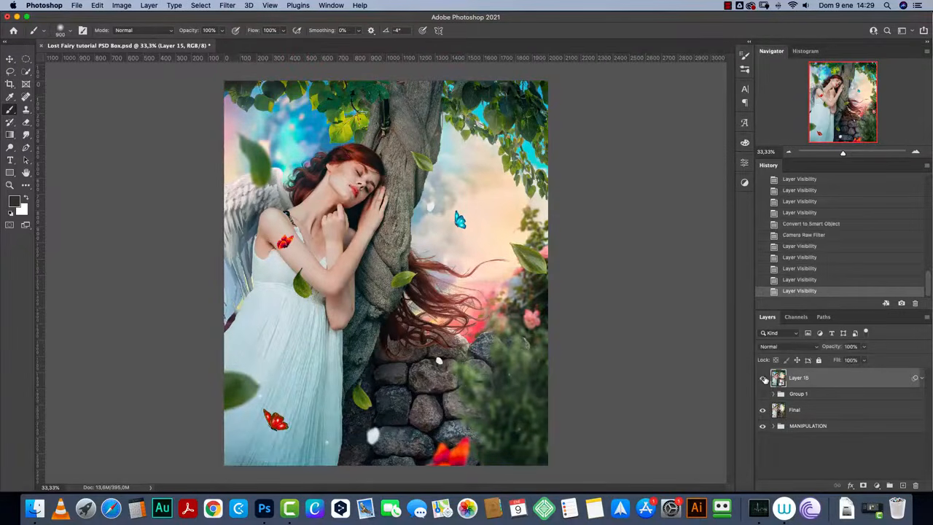
pyautogui.click(763, 378)
pyautogui.click(763, 379)
pyautogui.click(763, 379)
pyautogui.click(762, 379)
pyautogui.click(763, 378)
pyautogui.click(762, 379)
pyautogui.click(763, 378)
pyautogui.click(763, 378)
pyautogui.click(763, 379)
# Step: Examine the stone wall and the woman's face at 100%, comparing the wall with Layer 15 hidden and shown
pyautogui.press('super+1')
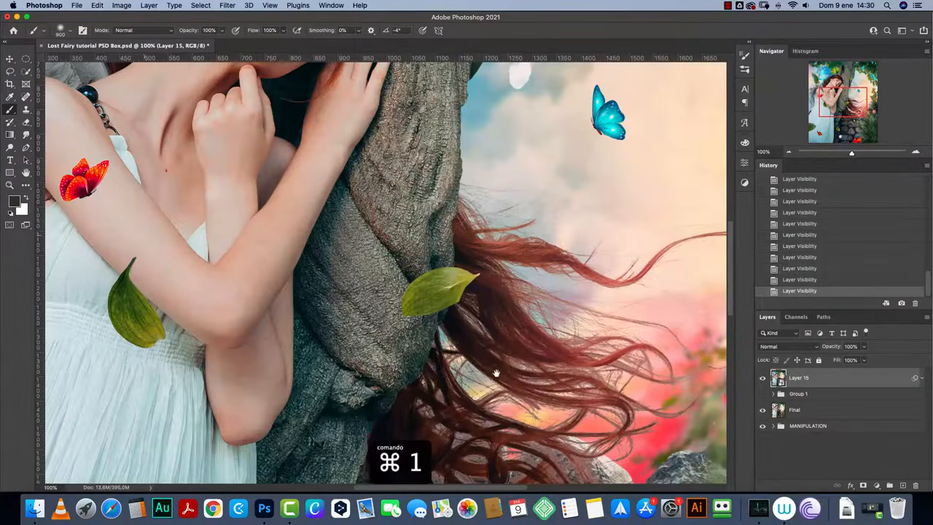
pyautogui.scroll(-10, 499, 373)
pyautogui.hscroll(2, 499, 373)
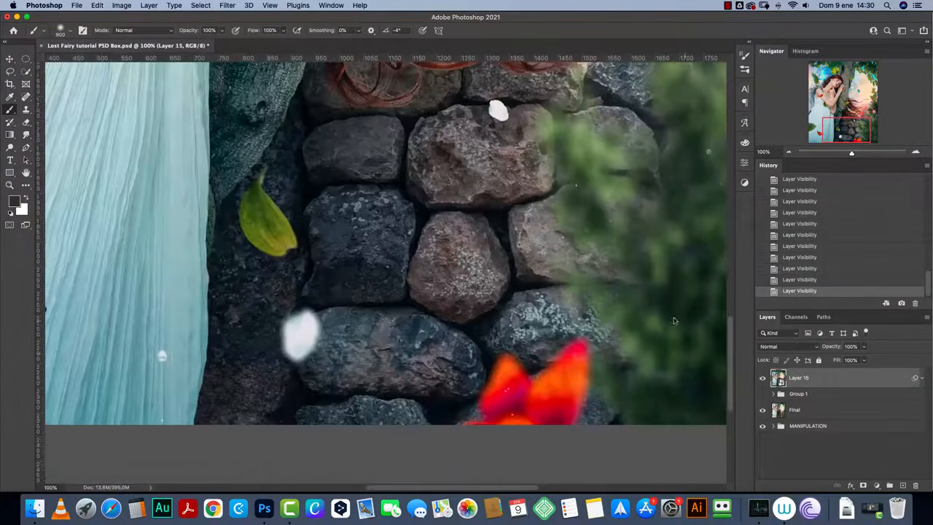
pyautogui.click(763, 378)
pyautogui.click(762, 378)
pyautogui.moveTo(842, 144); pyautogui.dragTo(842, 100)
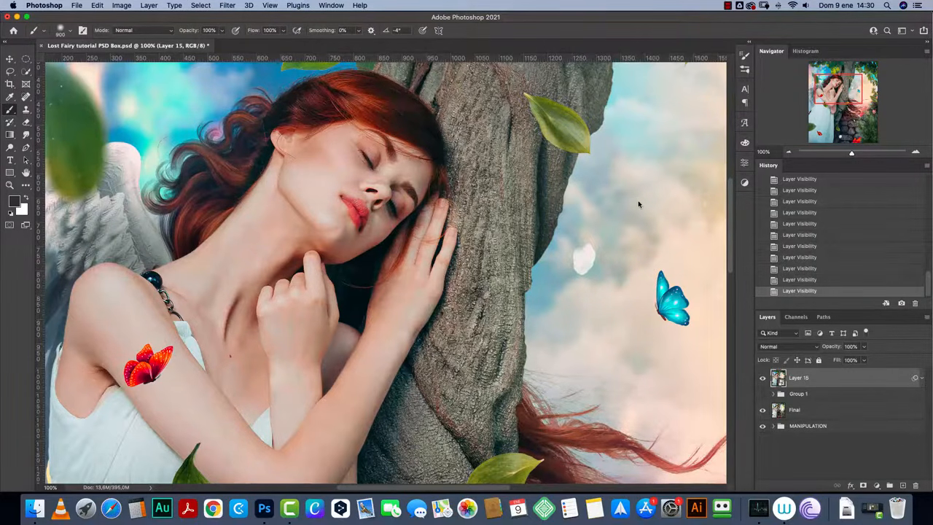
pyautogui.press('super+0')
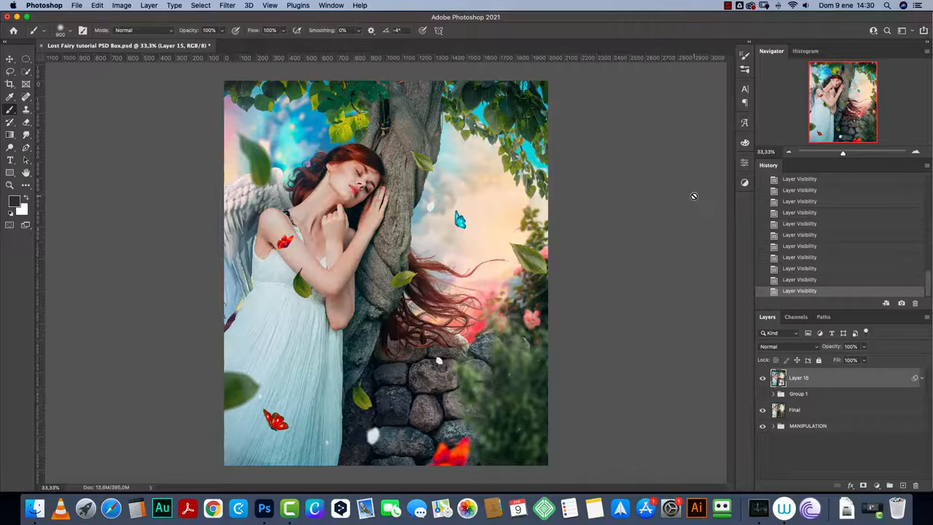